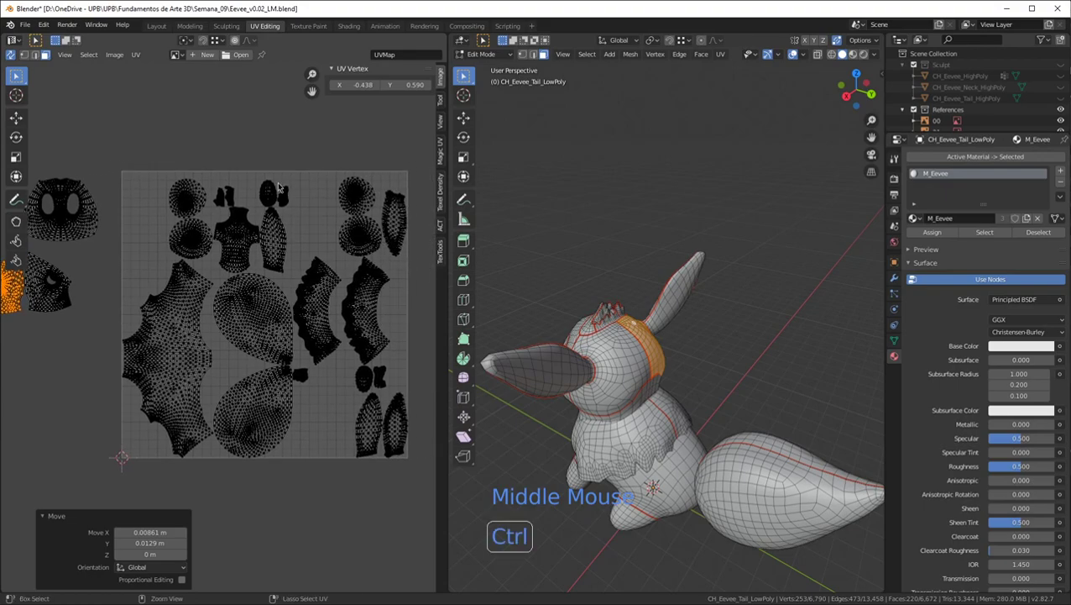
Move the two side-of-head UV islands beneath the face island, offsetting them 0.122 m in X and 0.031 m in Y
scroll(433, 266, up, 2)
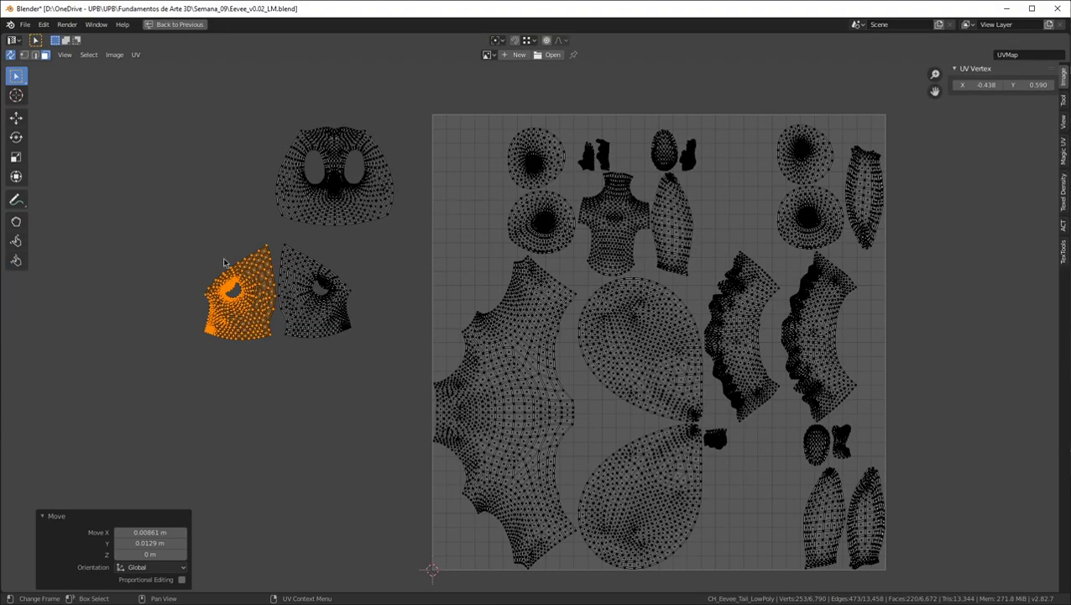
key(alt+a)
scroll(291, 273, up, 2)
drag(119, 209, 408, 437)
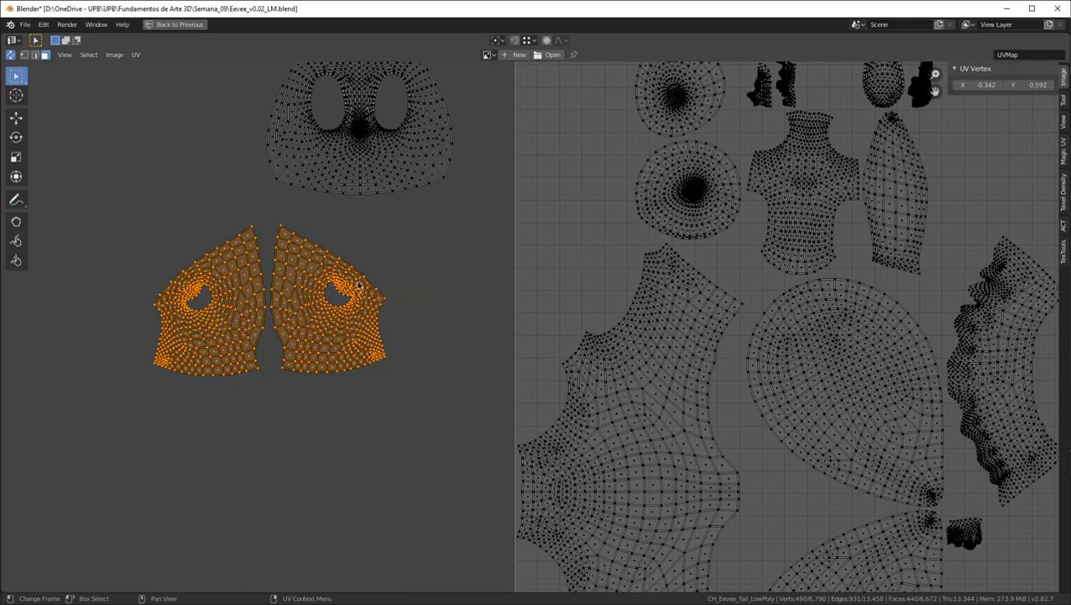
key(g)
click(410, 270)
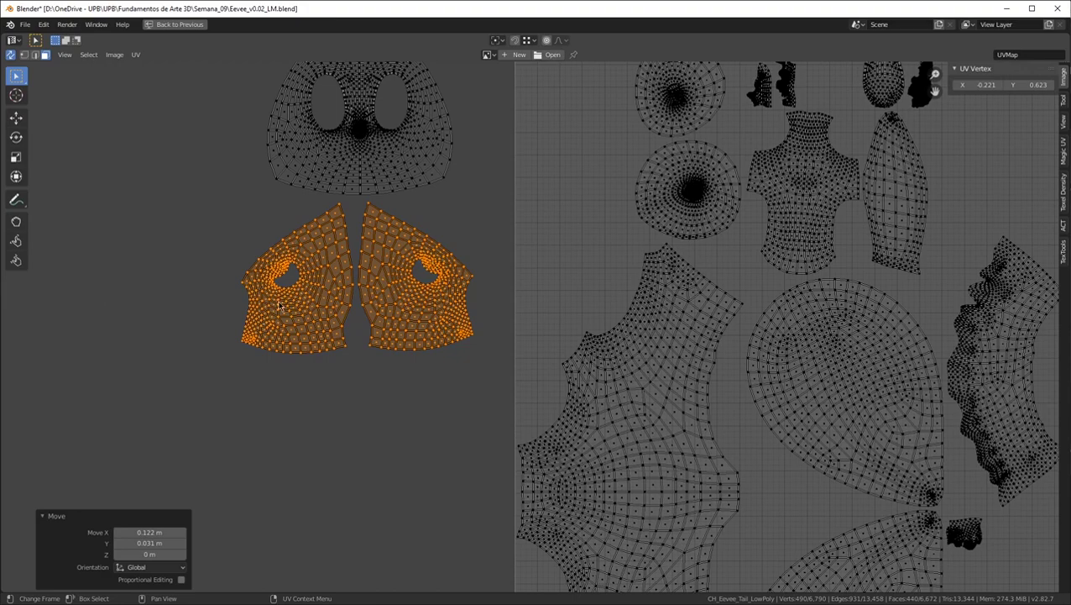
Shift only the side-of-head UV island farthest from the UV square by -0.0031 m in X
key(alt+a)
key(l)
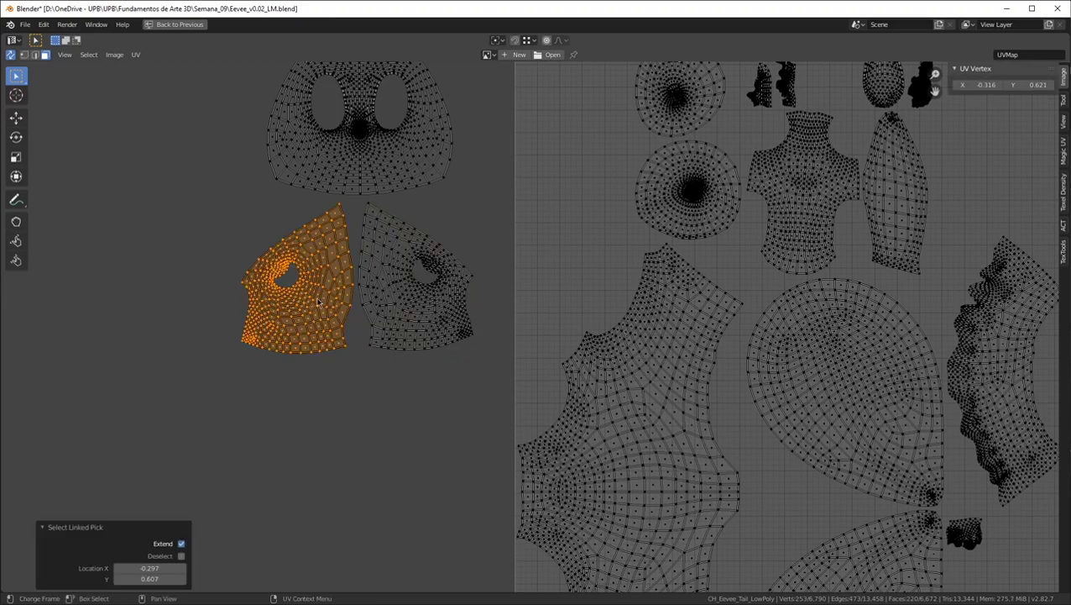
key(g)
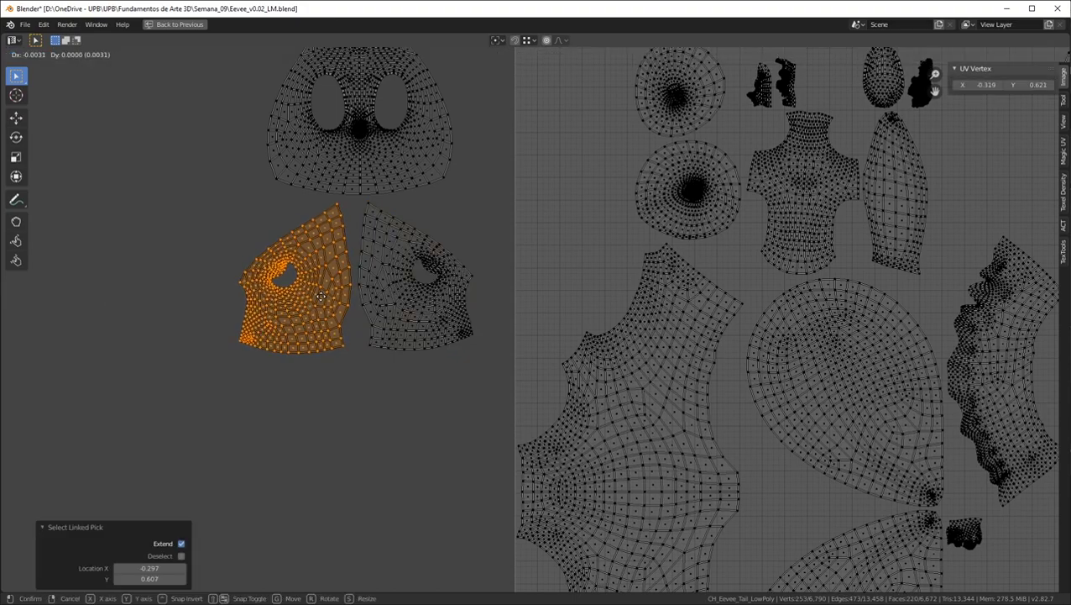
click(321, 296)
Select the four round leg UV islands inside the UV square
scroll(528, 249, down, 1)
middle_drag(462, 208, 354, 278)
scroll(508, 237, up, 5)
scroll(508, 237, down, 4)
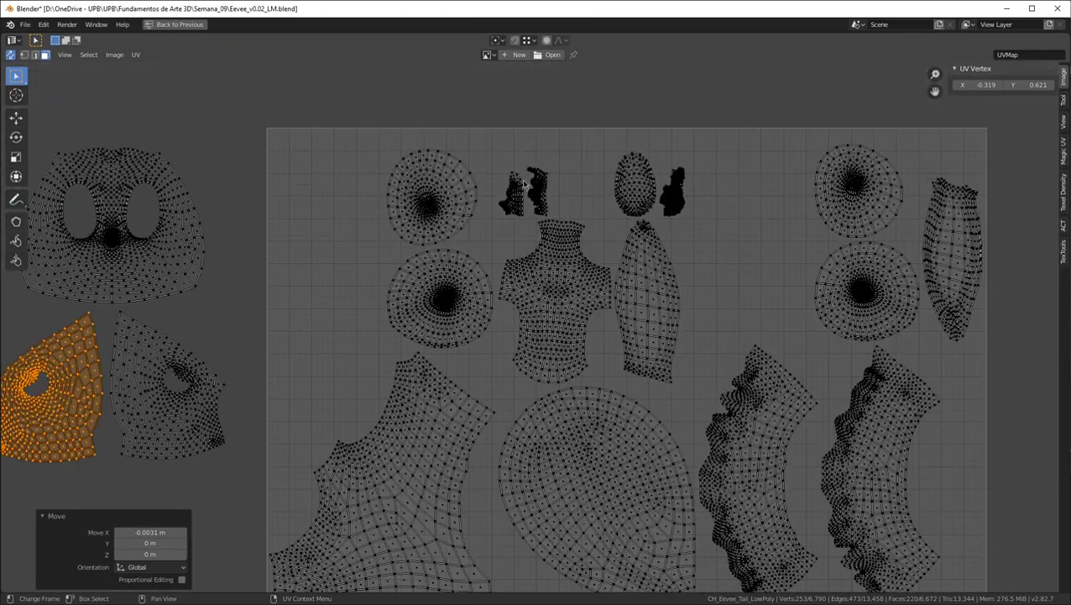
click(426, 198)
key(l)
key(l)
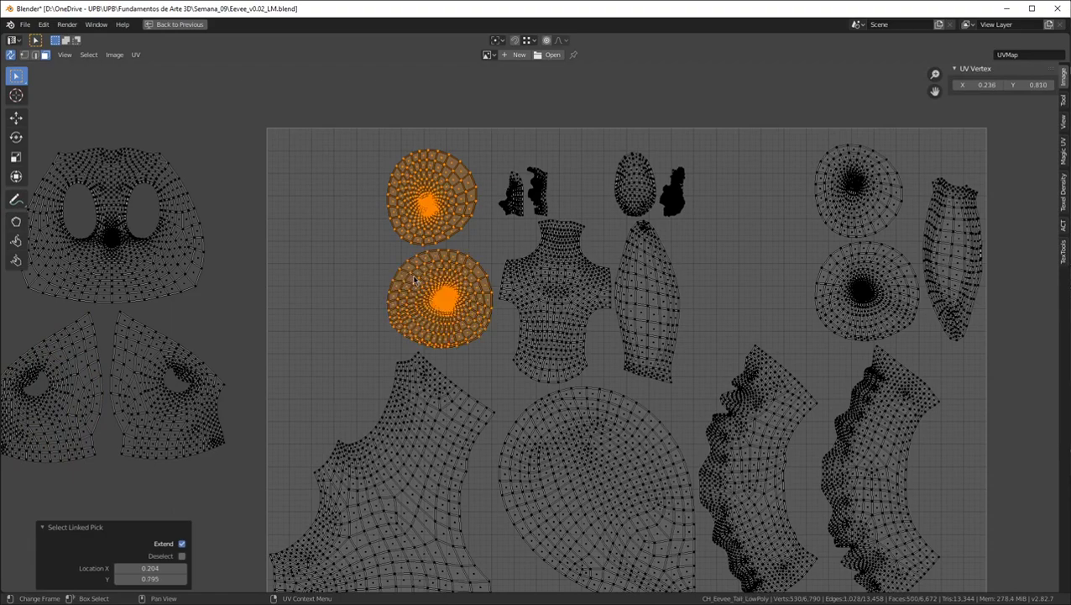
key(l)
key(l)
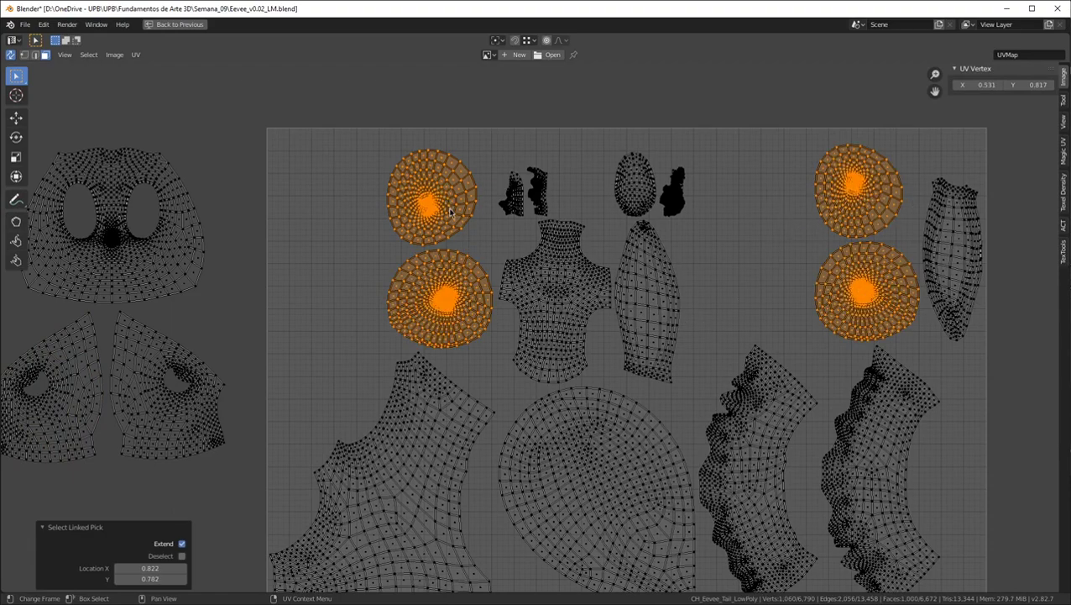
Isolate the four selected legs in the 3D view by hiding the rest of the mesh
key(ctrl+space)
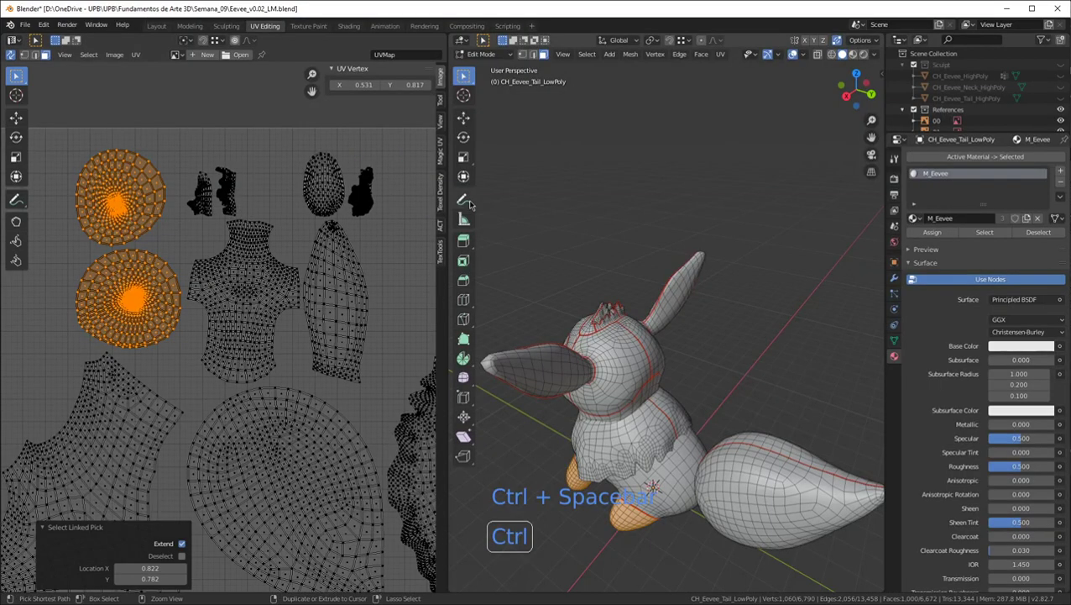
middle_drag(494, 251, 742, 356)
scroll(742, 357, up, 2)
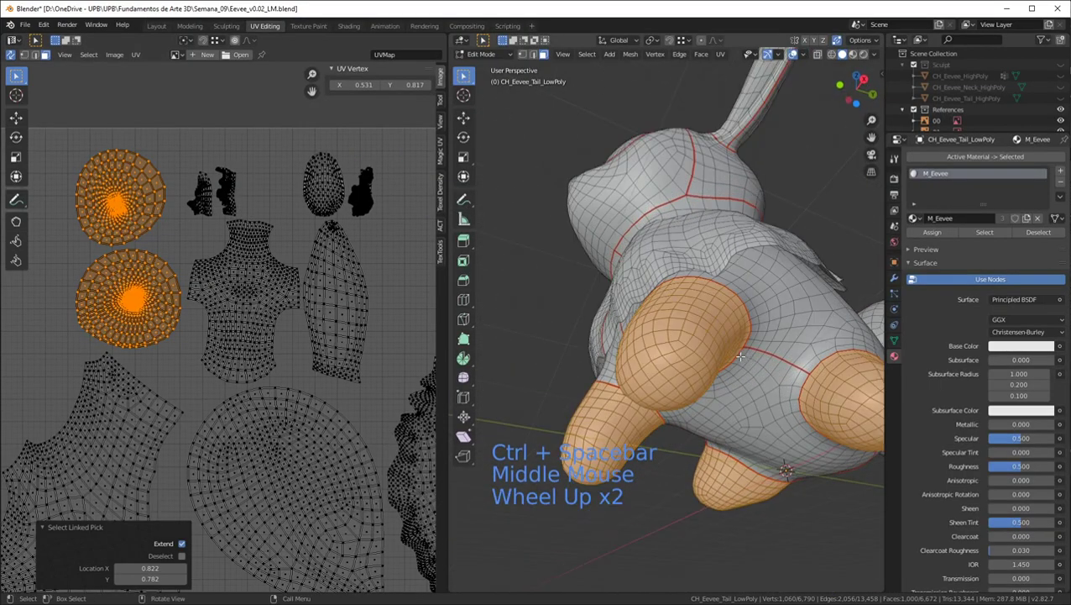
scroll(683, 361, down, 4)
scroll(717, 388, up, 4)
key(shift+space)
click(711, 377)
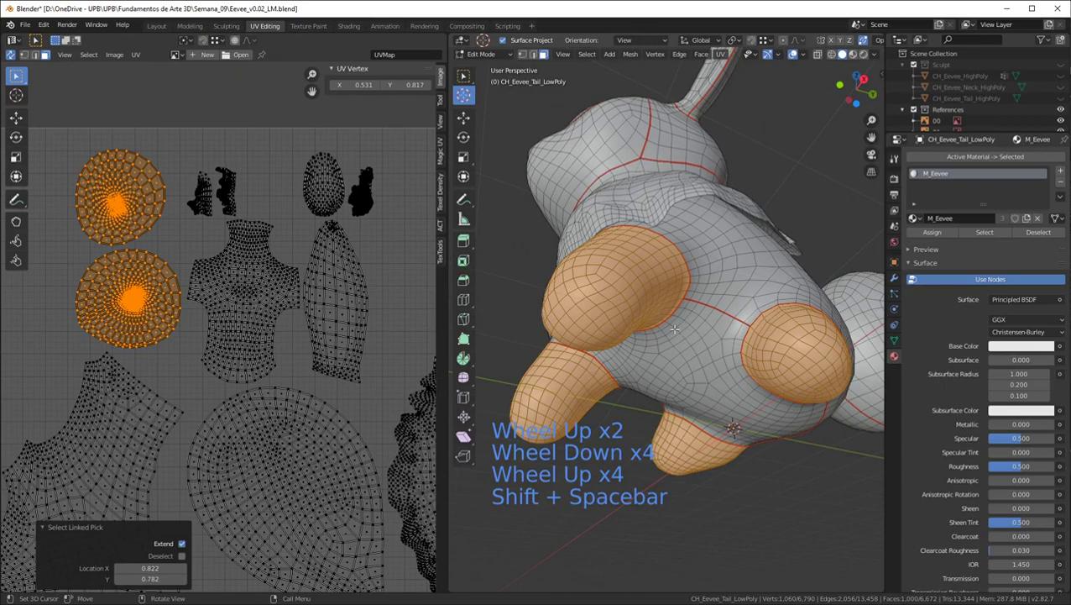
click(463, 75)
key(ctrl+space)
scroll(663, 307, down, 2)
middle_drag(646, 319, 754, 371)
scroll(693, 284, down, 3)
scroll(694, 283, up, 1)
scroll(777, 252, up, 3)
key(shift+h)
In edge selection mode, select one edge loop on each of the four legs, seen from directly below
scroll(699, 260, down, 2)
middle_drag(699, 260, 734, 337)
scroll(797, 343, up, 2)
key(2)
alt+click(800, 326)
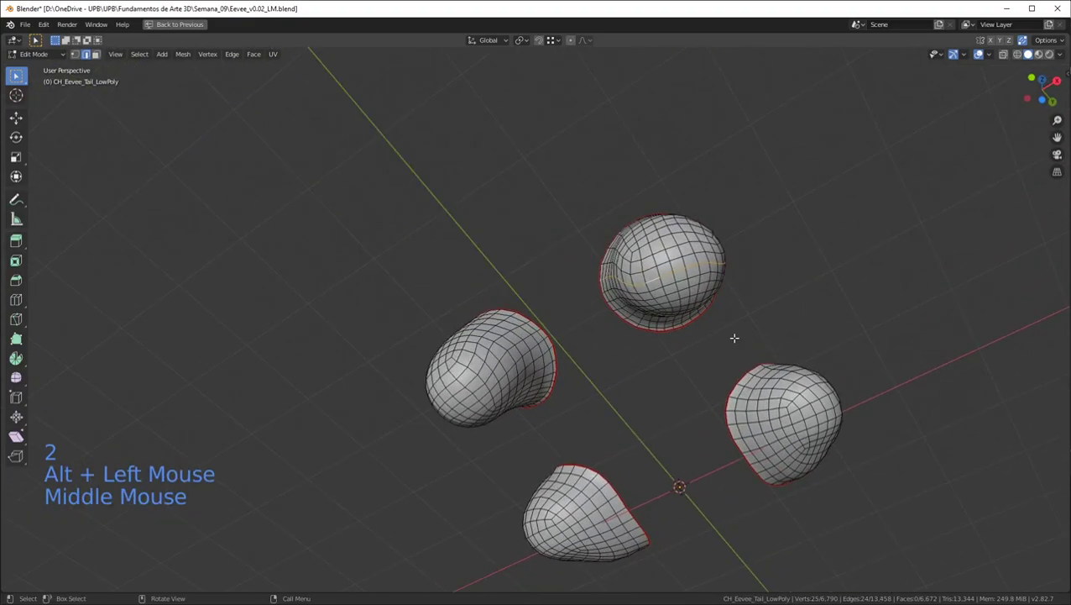
key(ctrl+KP_7)
scroll(625, 210, up, 3)
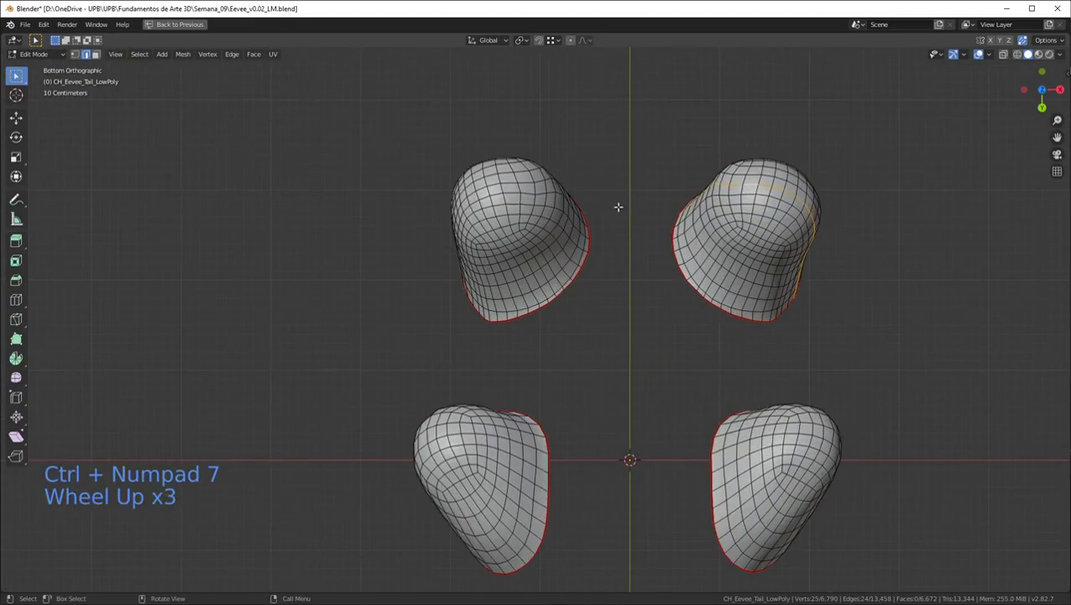
alt+shift+click(502, 182)
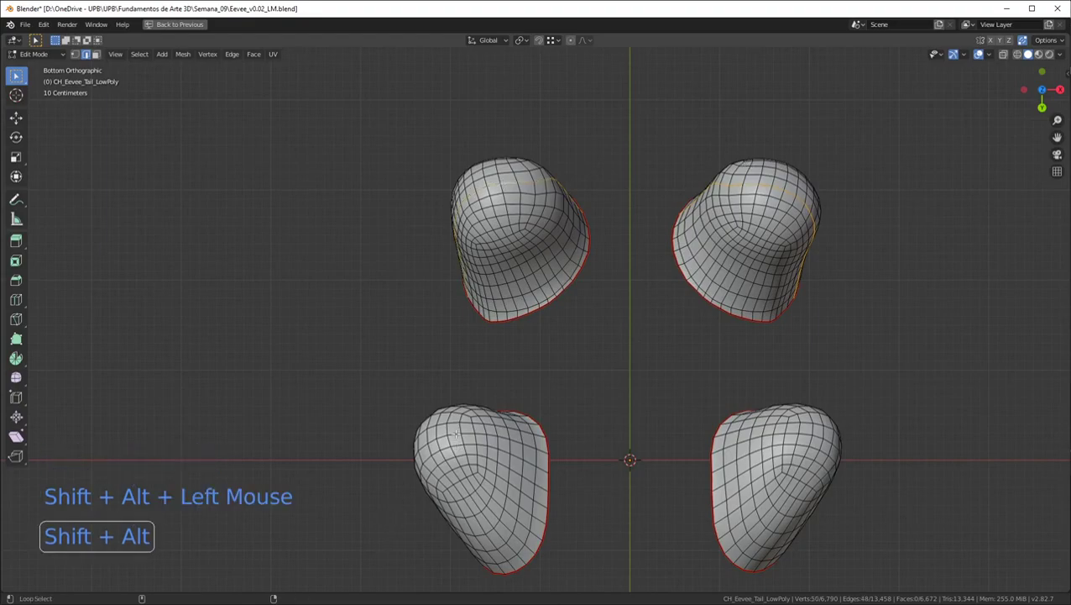
alt+shift+click(473, 506)
alt+shift+click(786, 509)
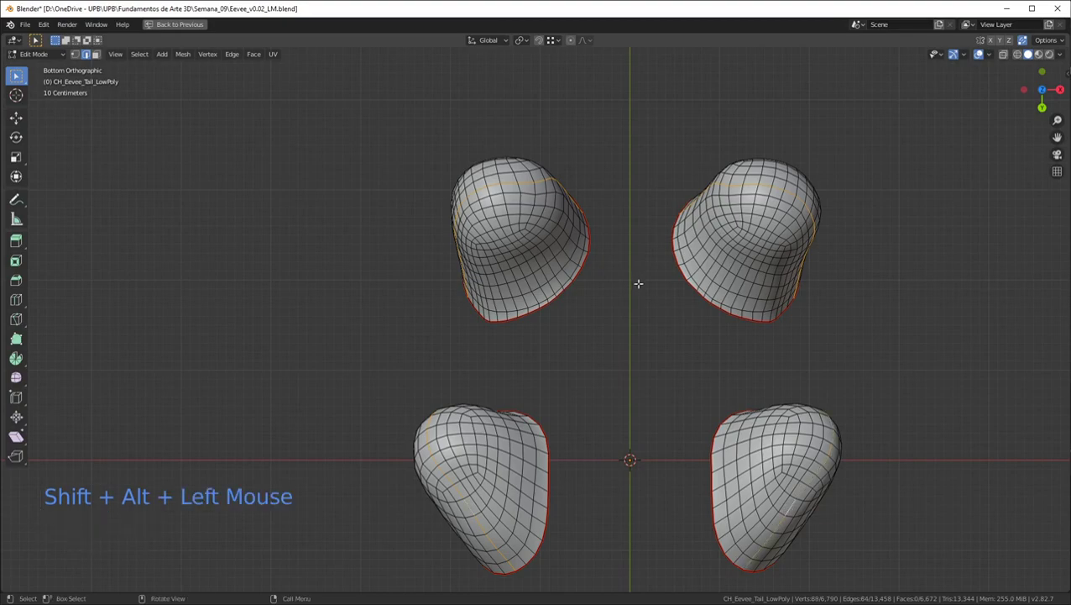
Replace the edge loops selected on the two front legs with loops running lengthwise along their undersides
alt+shift+click(766, 186)
alt+shift+click(523, 188)
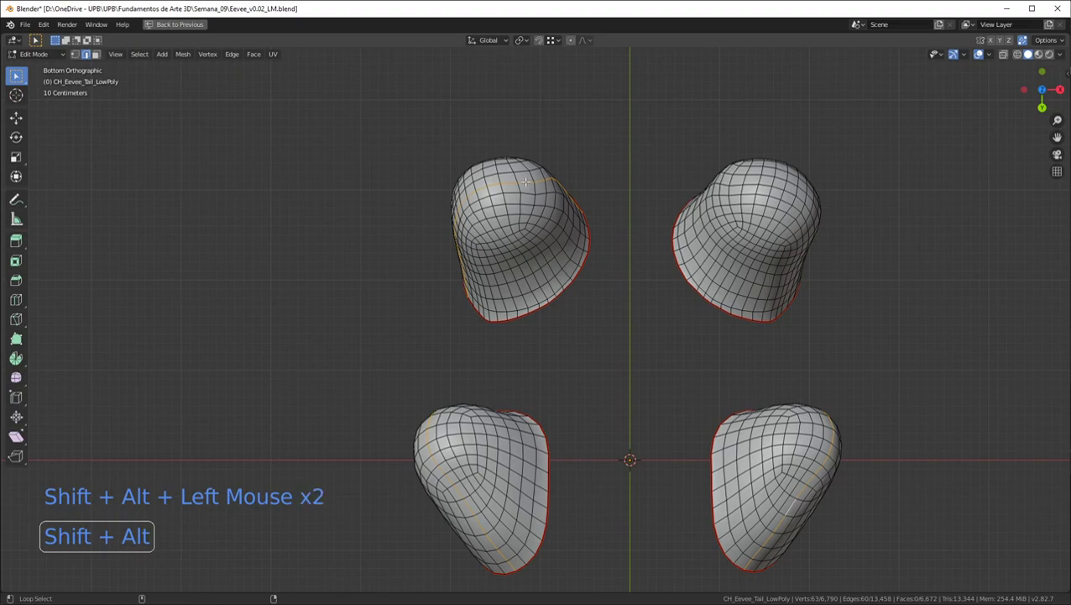
alt+shift+click(489, 222)
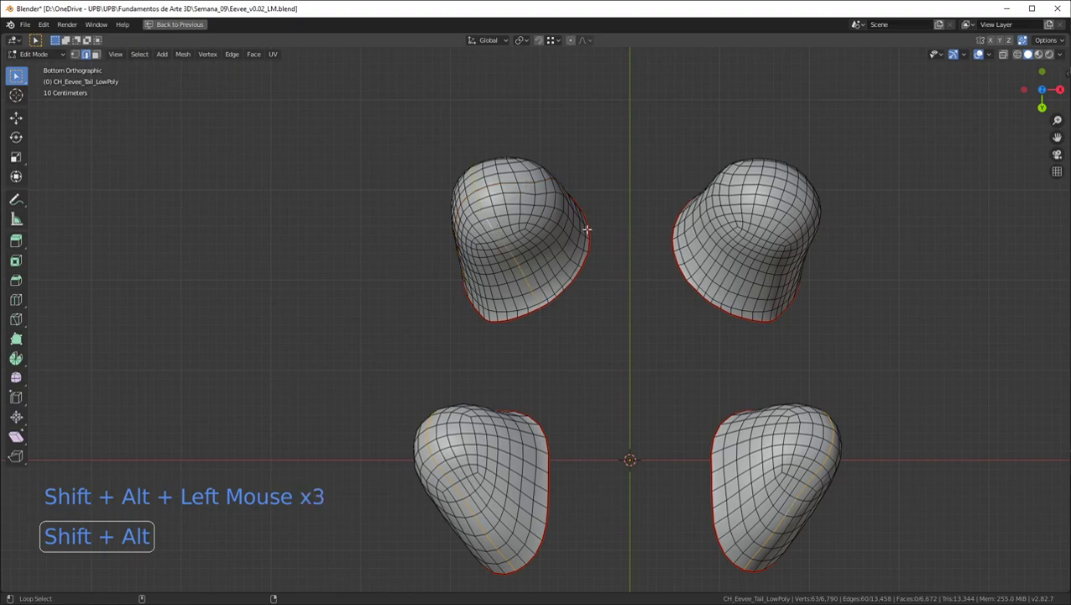
alt+shift+click(768, 235)
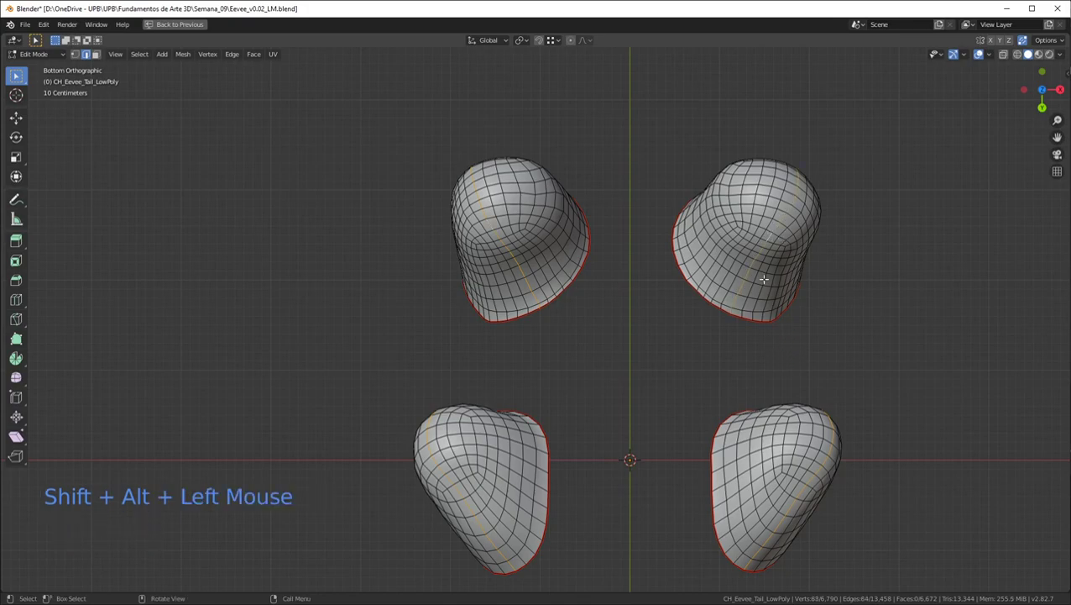
Swap the loop on the front leg on the positive X side for the adjacent one, mirroring the opposite leg
scroll(763, 282, up, 4)
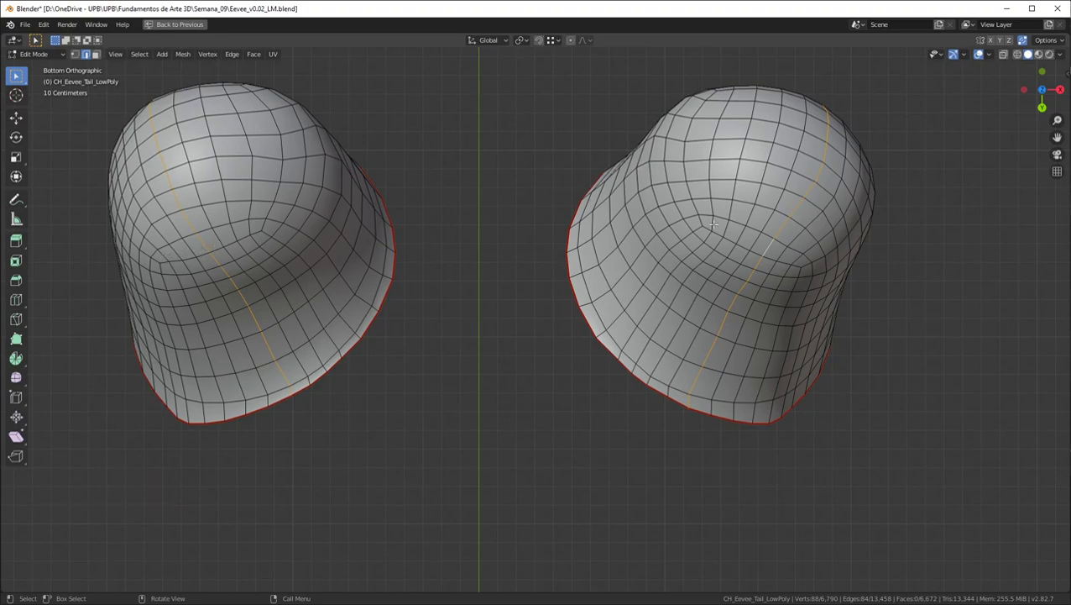
alt+shift+click(769, 245)
alt+shift+click(747, 240)
alt+shift+click(769, 248)
alt+shift+click(769, 248)
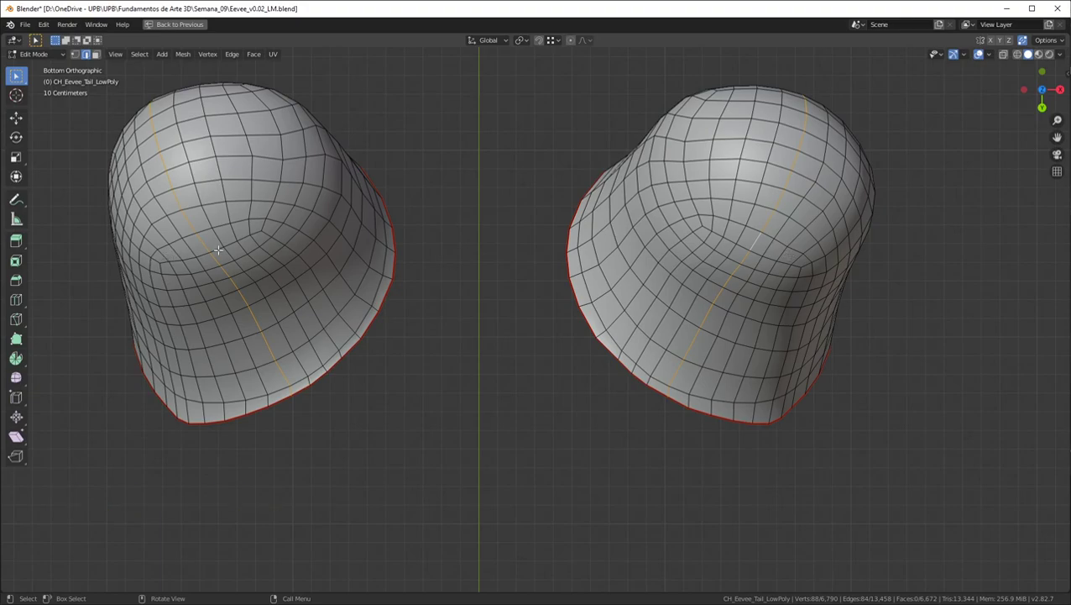
Mark the selected edge loops on all four legs as seams
scroll(207, 250, down, 6)
scroll(605, 302, down, 1)
scroll(604, 302, up, 2)
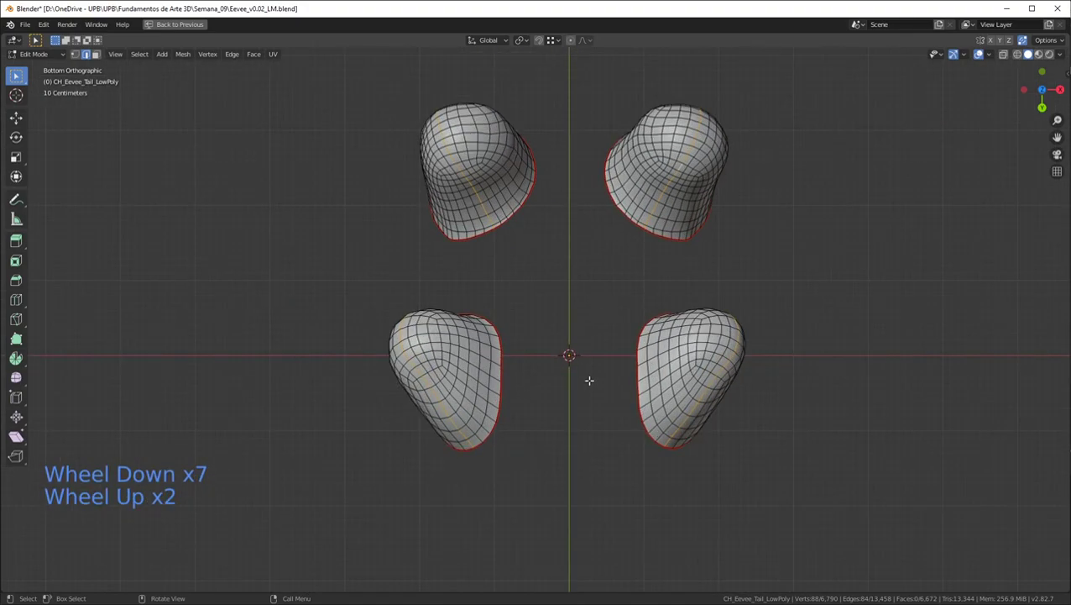
scroll(725, 304, down, 1)
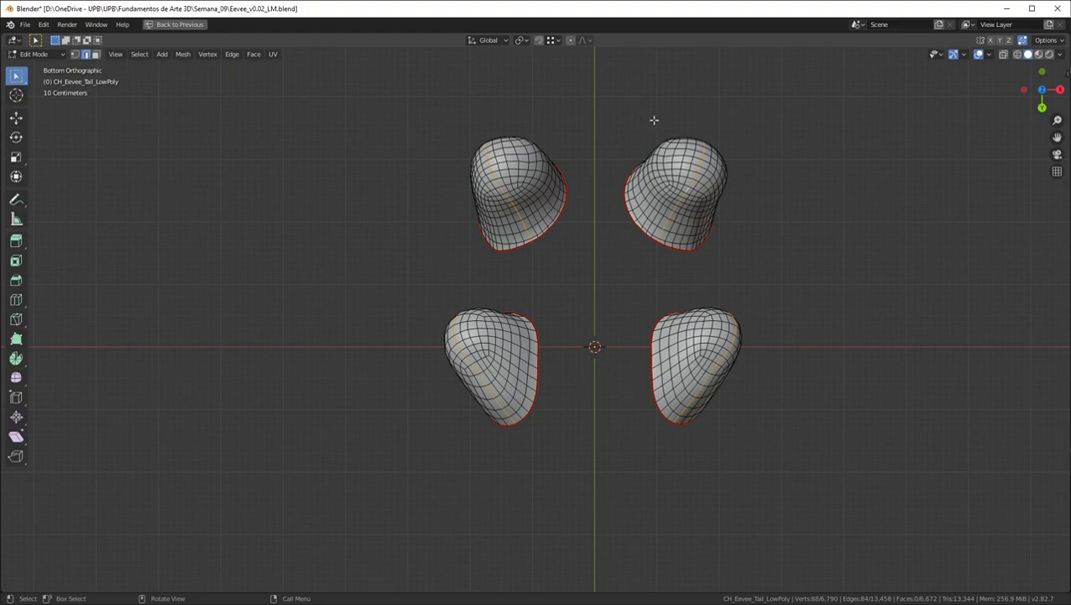
right_click(594, 187)
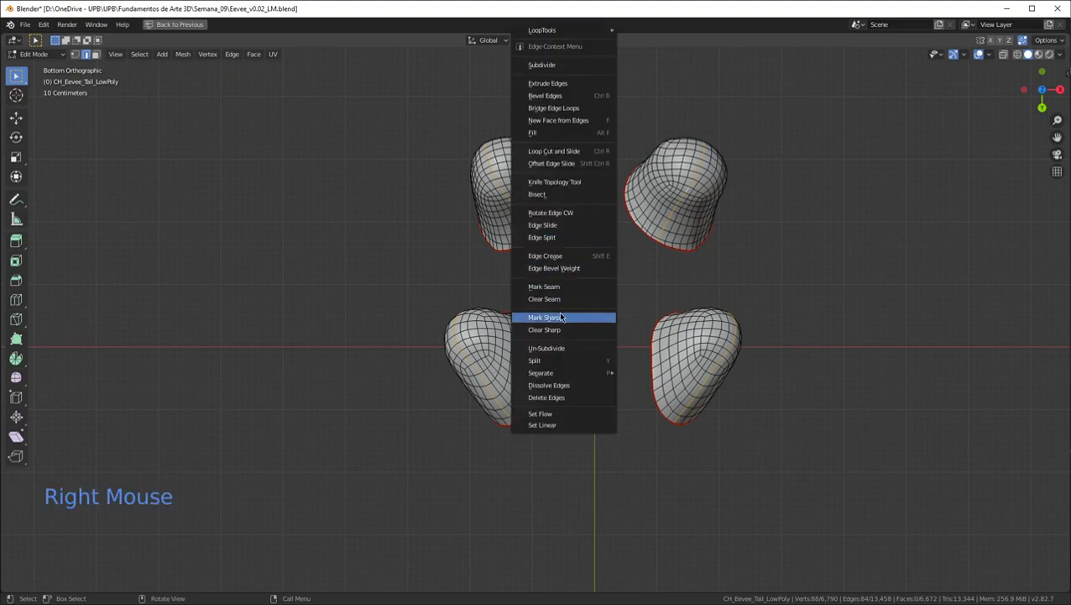
click(565, 288)
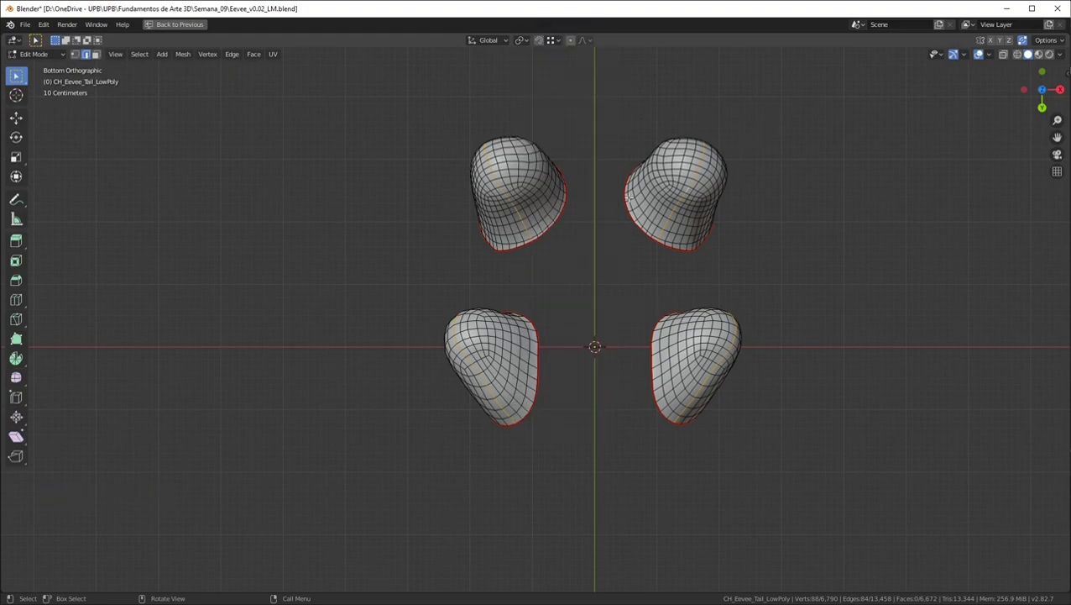
right_click(555, 233)
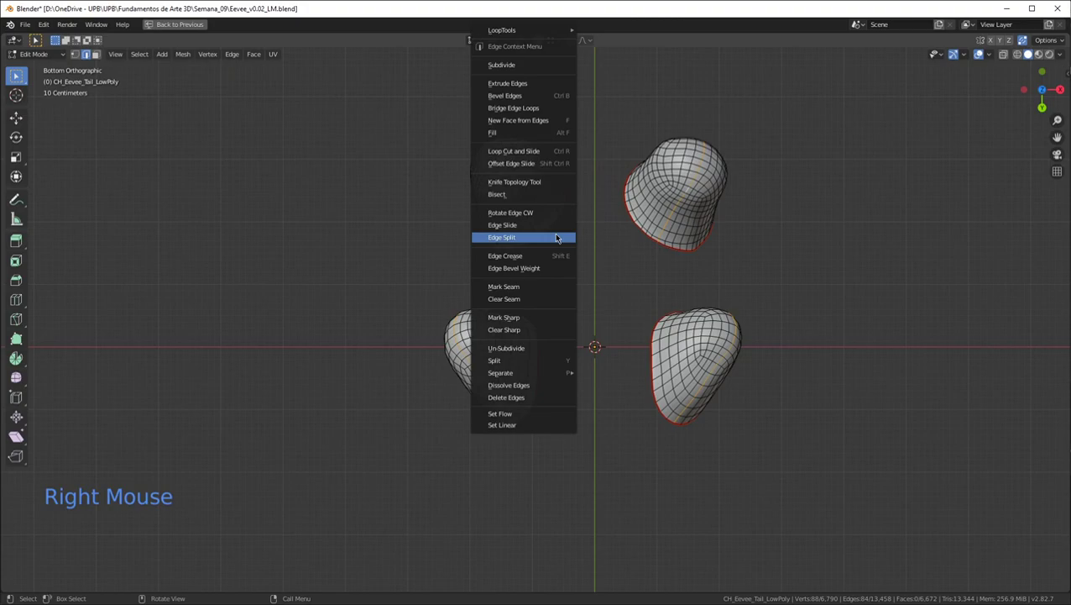
click(526, 286)
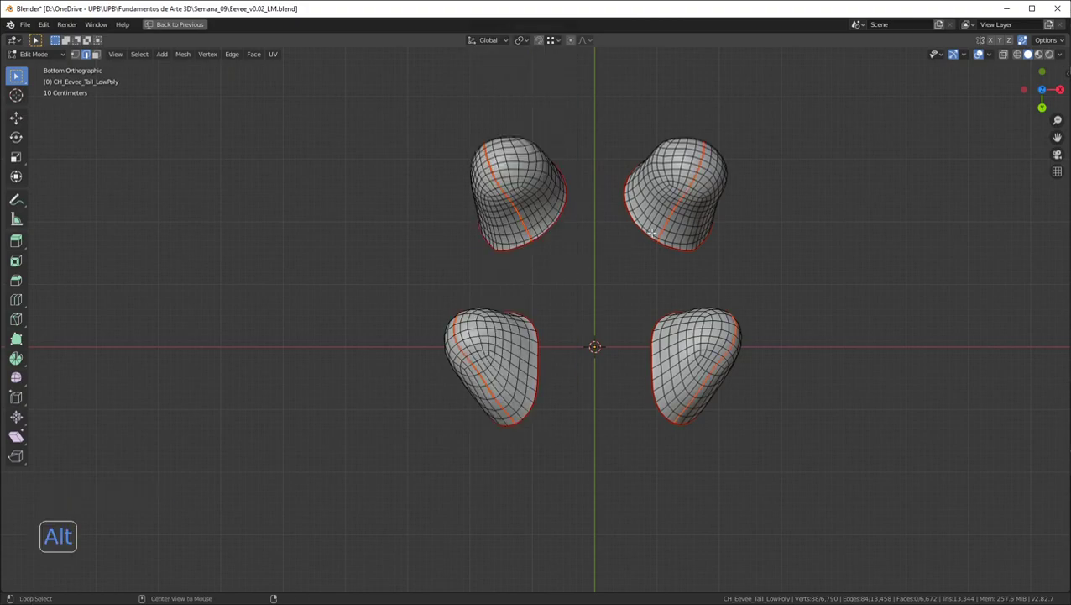
Reveal the hidden mesh and select the whole model to show its full UV layout in the maximized UV editor
key(alt+h)
key(a)
key(ctrl+space)
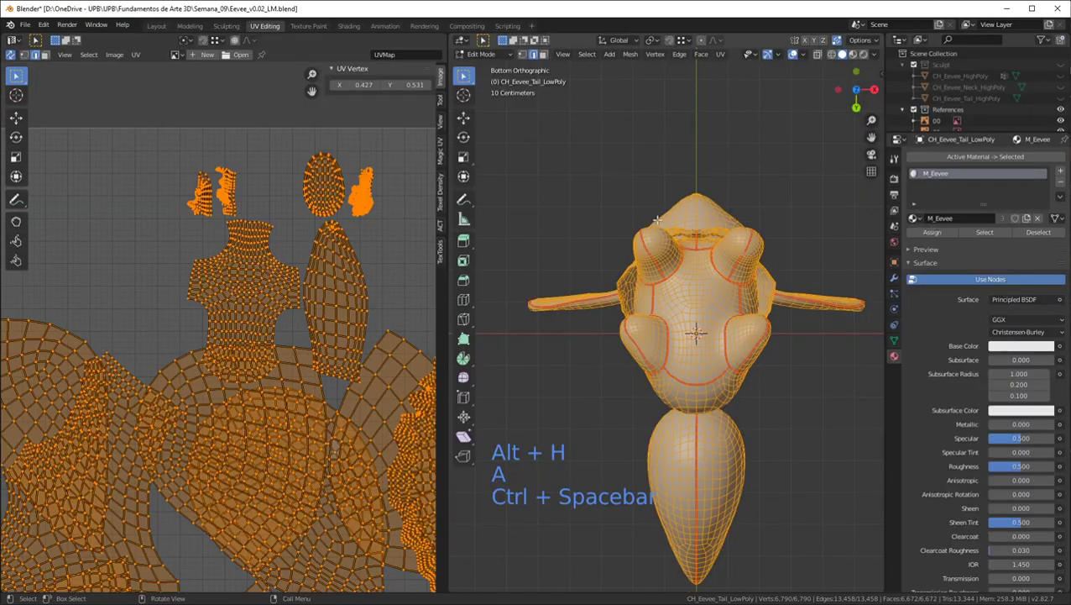
key(ctrl+space)
scroll(302, 213, down, 3)
scroll(172, 186, up, 1)
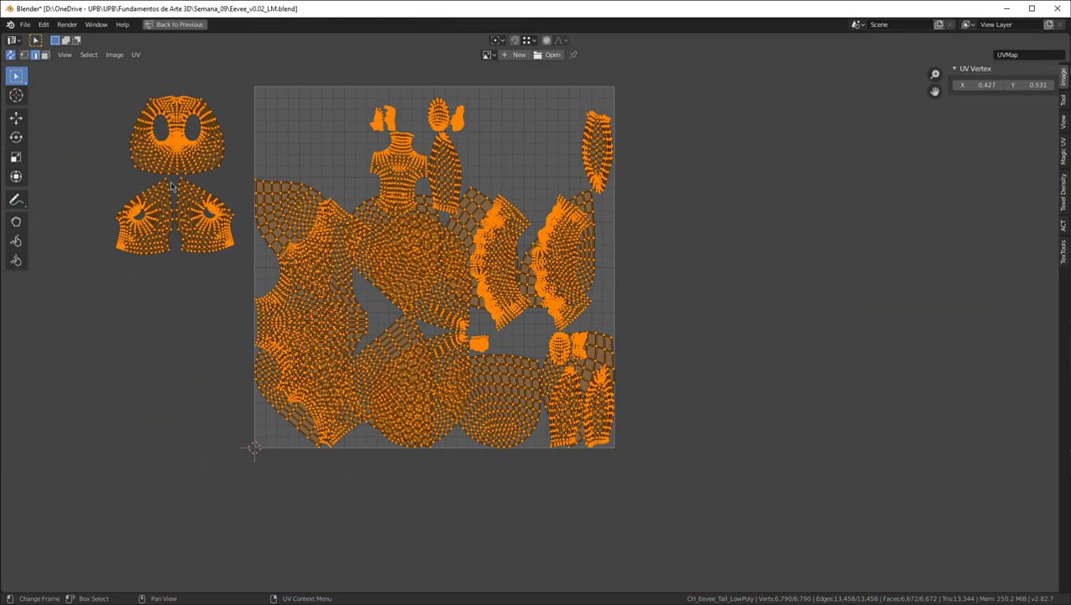
Clear the selection, try to select a linked island, and switch to face selection mode
key(alt+a)
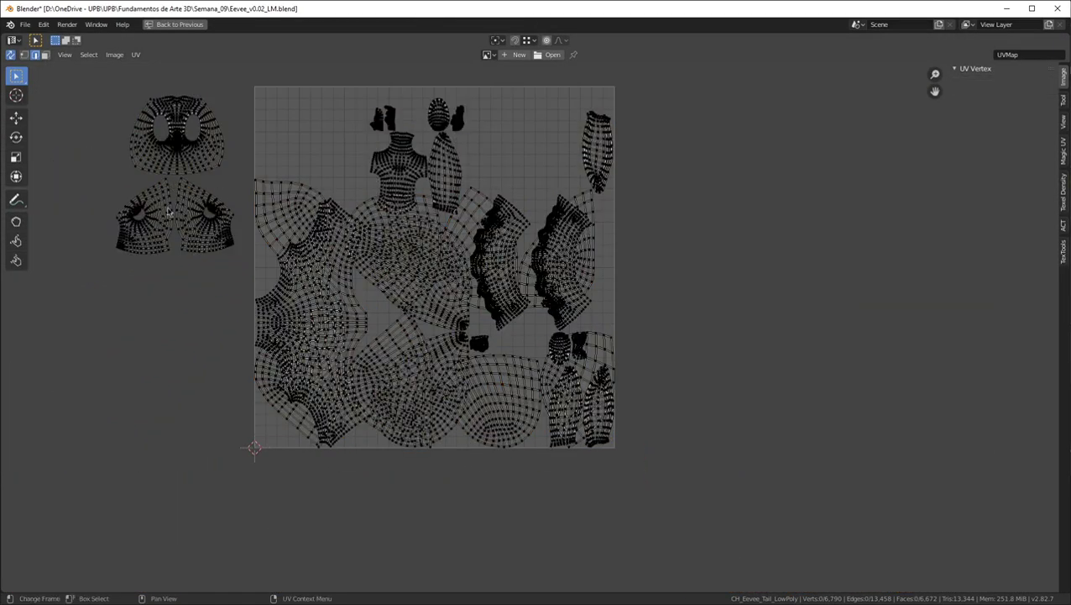
key(l)
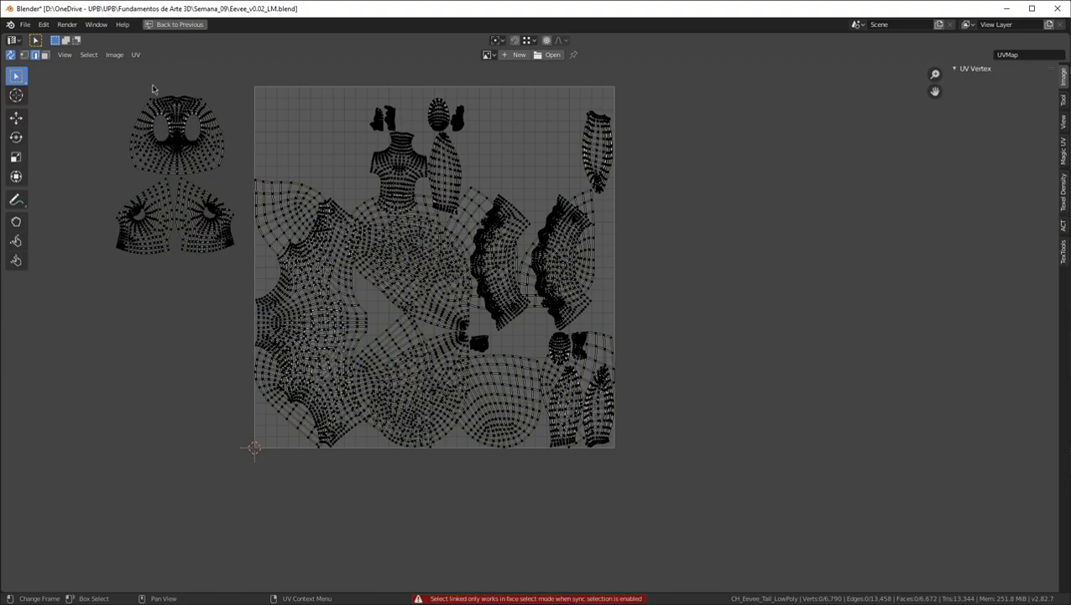
key(3)
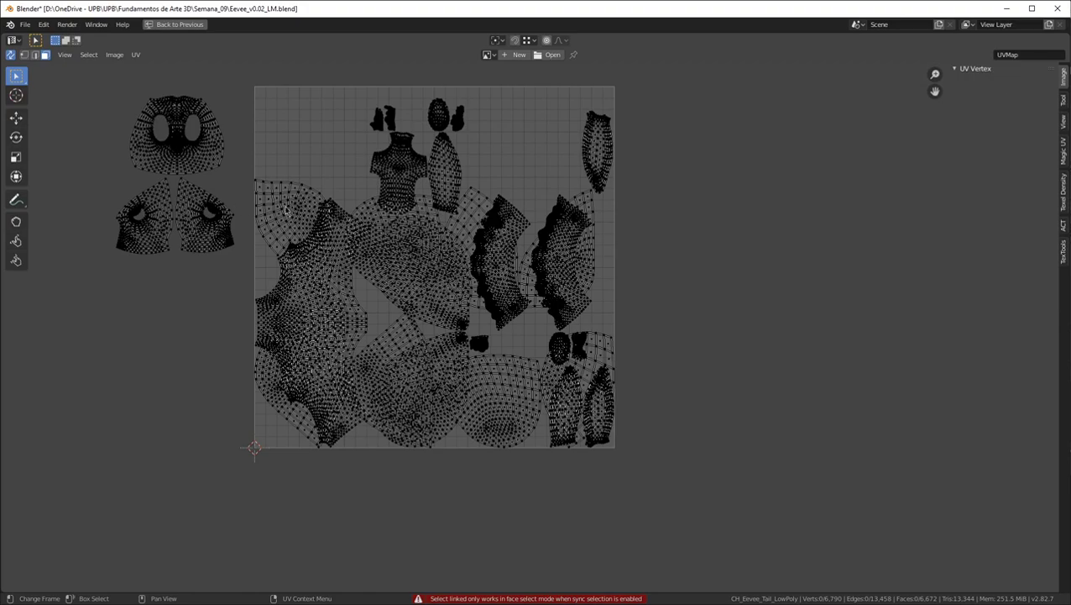
middle_drag(494, 197, 581, 224)
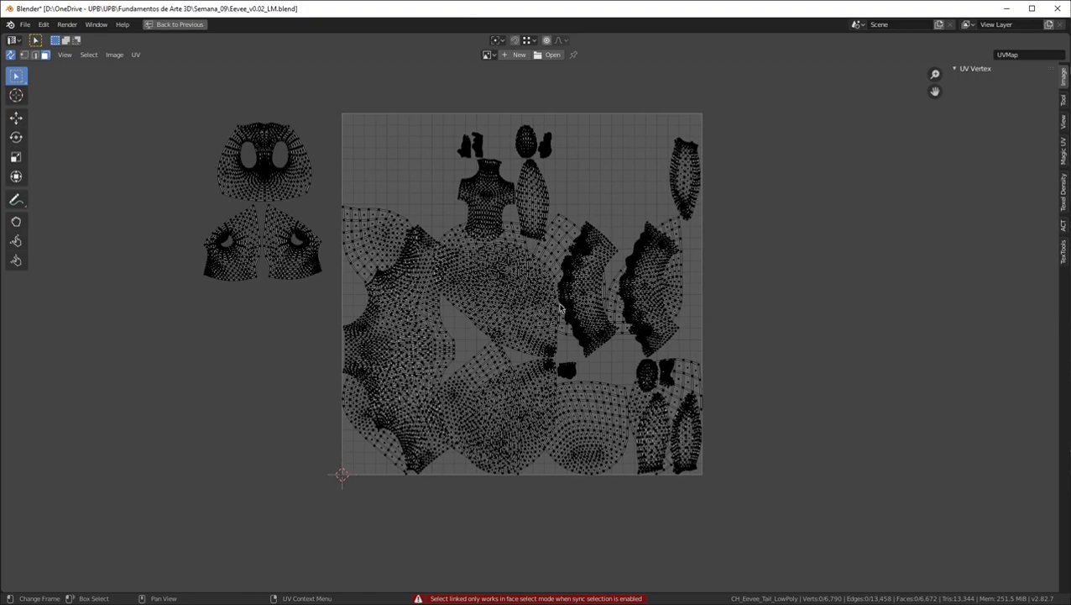
Clear the seam running up the middle of the back of the head, from the neck seam to the hair seam
key(ctrl+space)
middle_drag(587, 336, 722, 345)
scroll(617, 268, up, 1)
middle_drag(617, 268, 657, 291)
scroll(657, 290, up, 3)
click(653, 285)
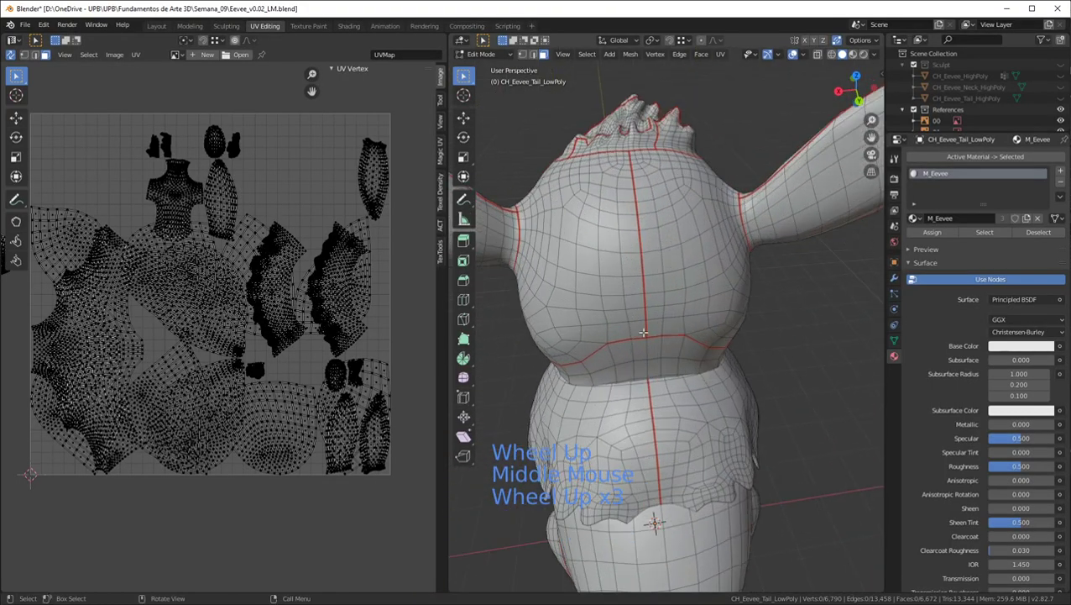
key(1)
key(2)
click(644, 326)
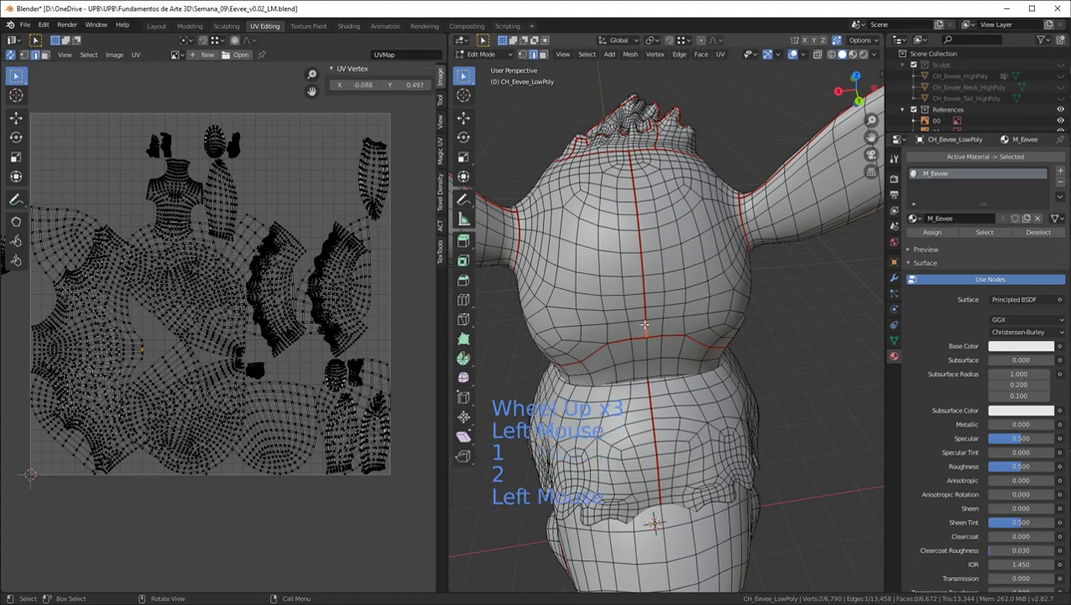
scroll(647, 329, up, 2)
middle_drag(646, 329, 634, 298)
ctrl+shift+click(630, 289)
right_click(634, 298)
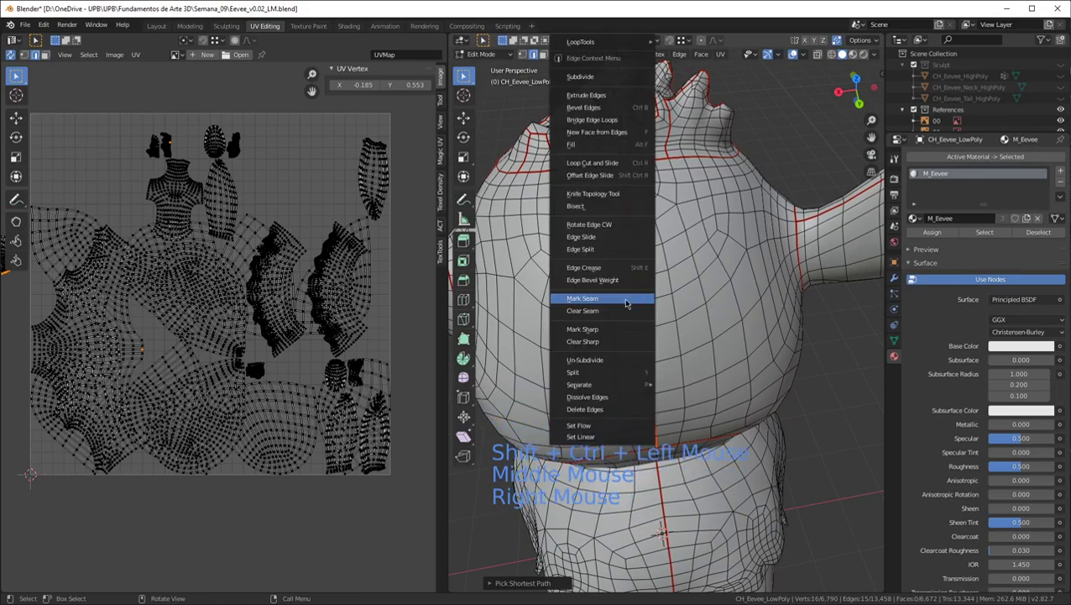
click(577, 299)
middle_drag(576, 303, 579, 269)
key(alt+a)
Examine the back-of-head UV island and compare it with the head, ear and neck seams on the model
scroll(243, 277, up, 3)
middle_drag(244, 278, 270, 205)
middle_drag(705, 277, 725, 244)
scroll(644, 162, down, 4)
middle_drag(659, 338, 688, 336)
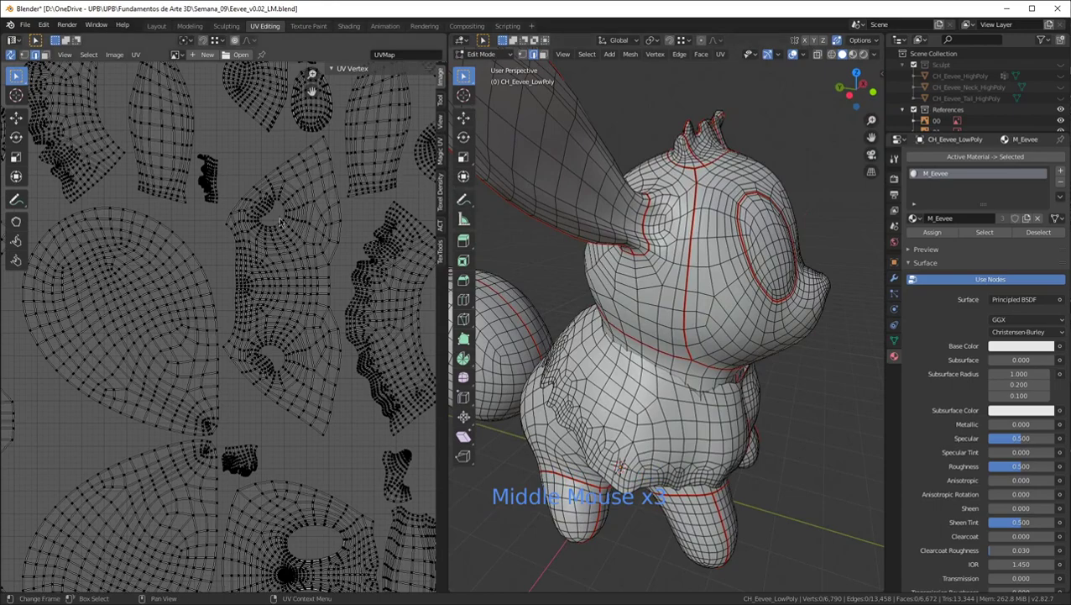
scroll(288, 225, up, 2)
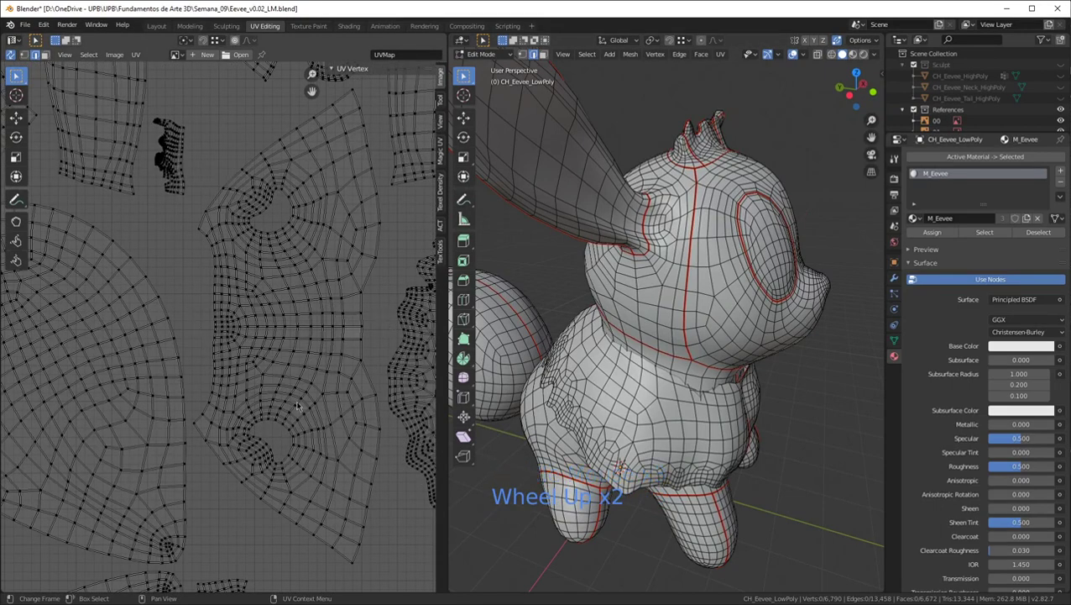
scroll(296, 252, down, 1)
middle_drag(663, 245, 637, 194)
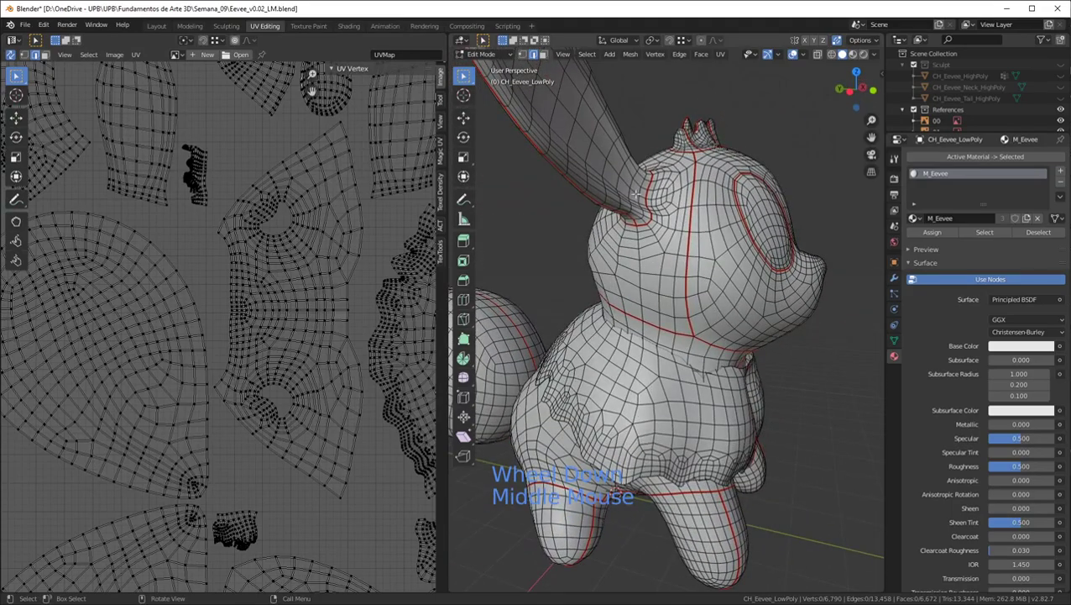
middle_drag(664, 259, 674, 200)
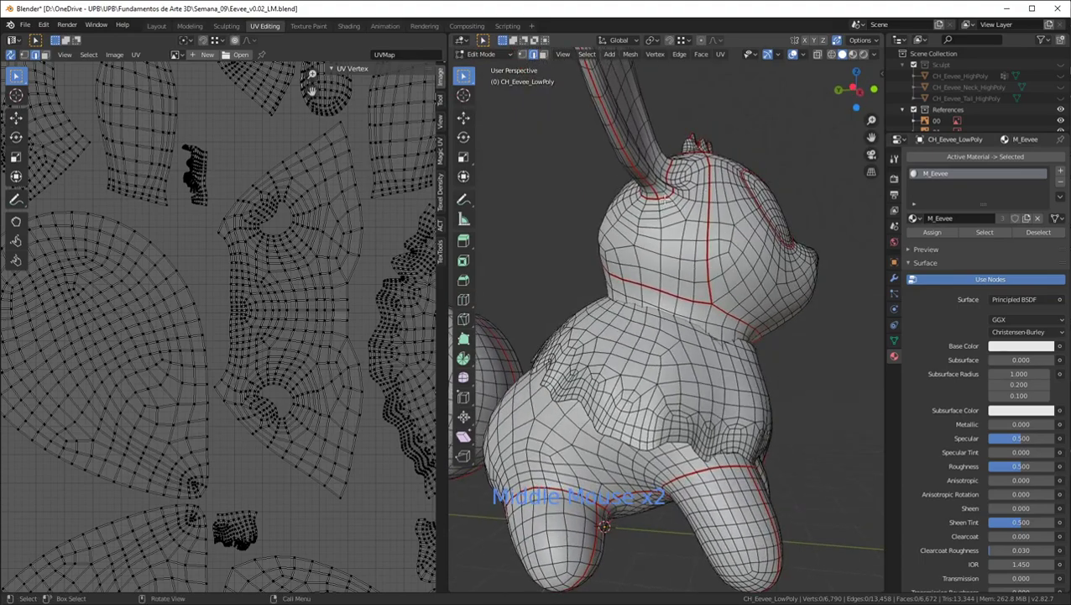
scroll(680, 206, up, 3)
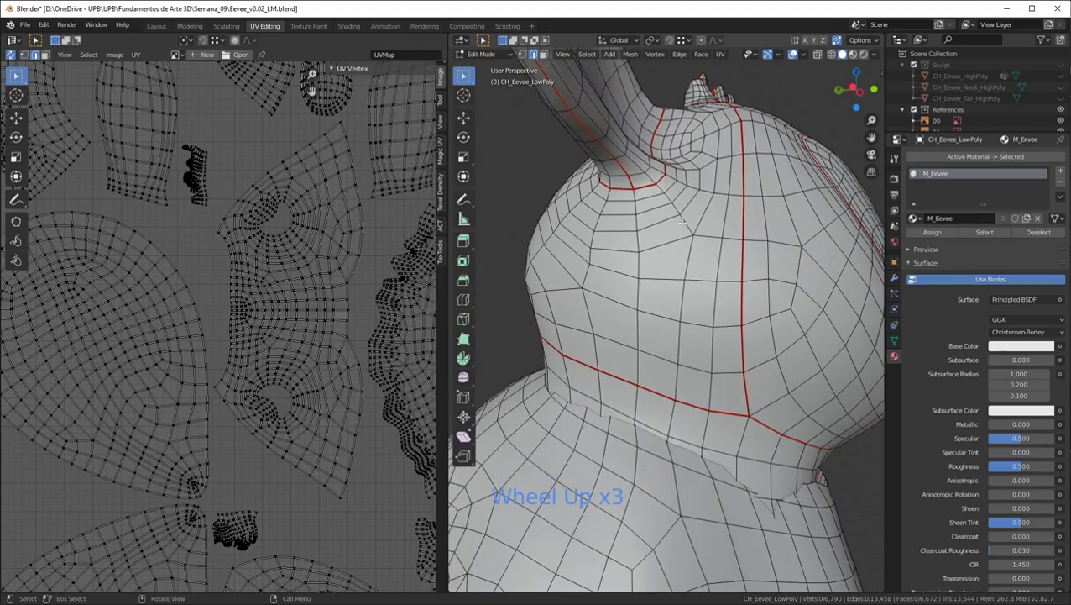
click(663, 191)
middle_drag(708, 336, 635, 220)
scroll(634, 260, down, 2)
scroll(664, 252, down, 2)
middle_drag(703, 294, 561, 274)
scroll(751, 310, down, 1)
middle_drag(751, 311, 697, 245)
scroll(260, 267, down, 4)
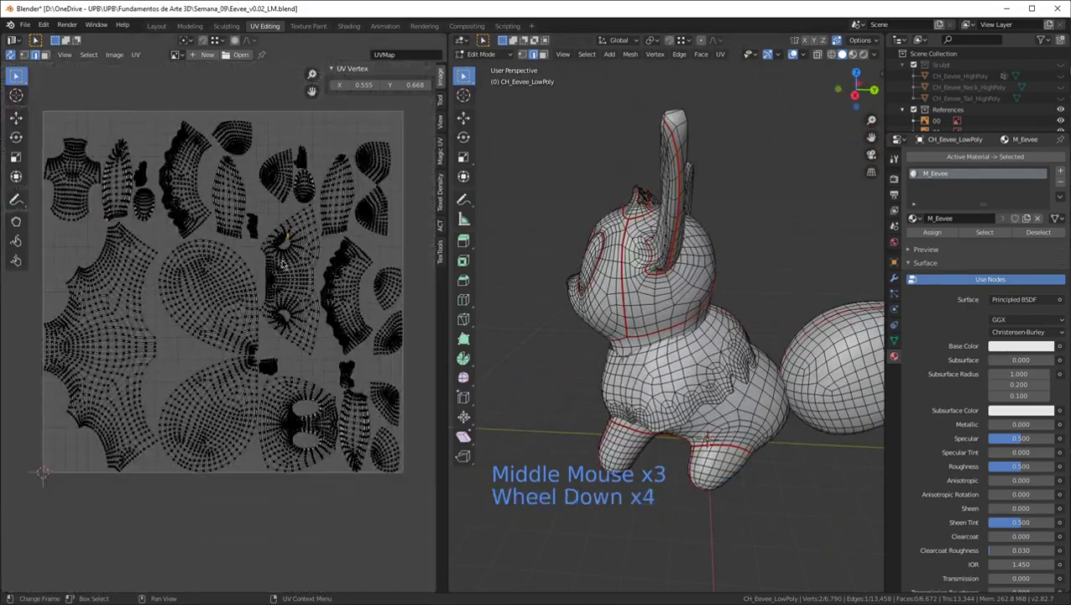
Select the whole face UV island and rotate it by 90 degrees, followed by a further 180 degrees
key(ctrl+space)
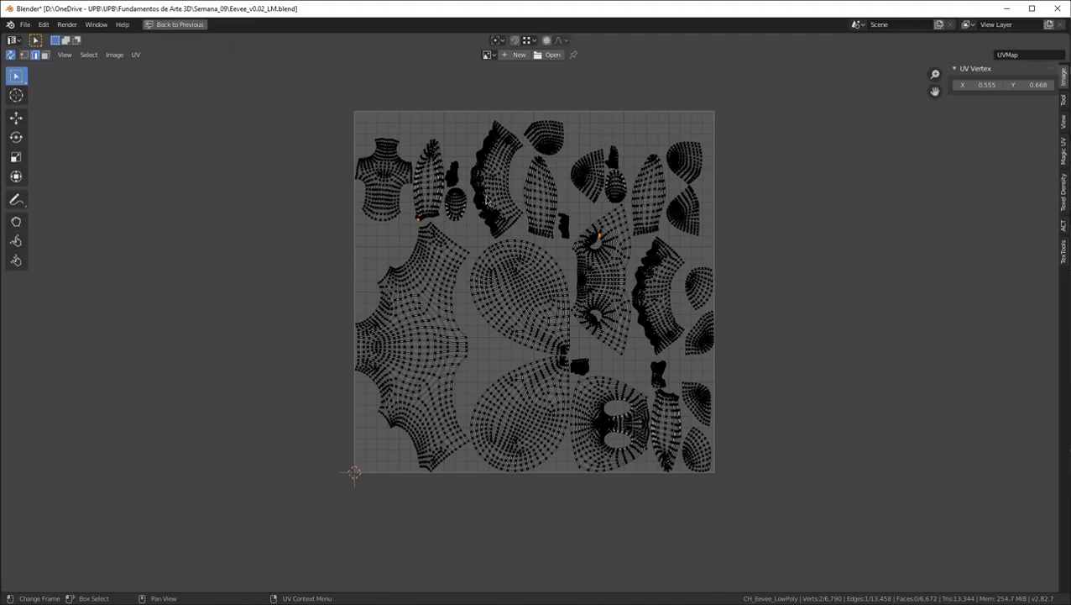
key(3)
scroll(467, 253, up, 3)
scroll(712, 176, down, 3)
scroll(722, 423, up, 3)
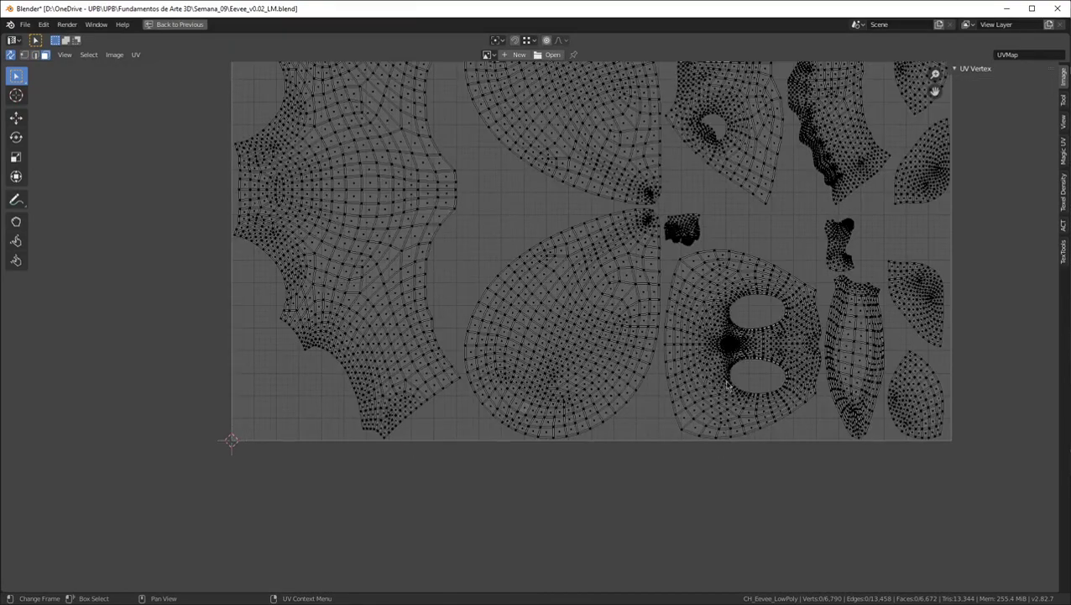
key(l)
text(r)
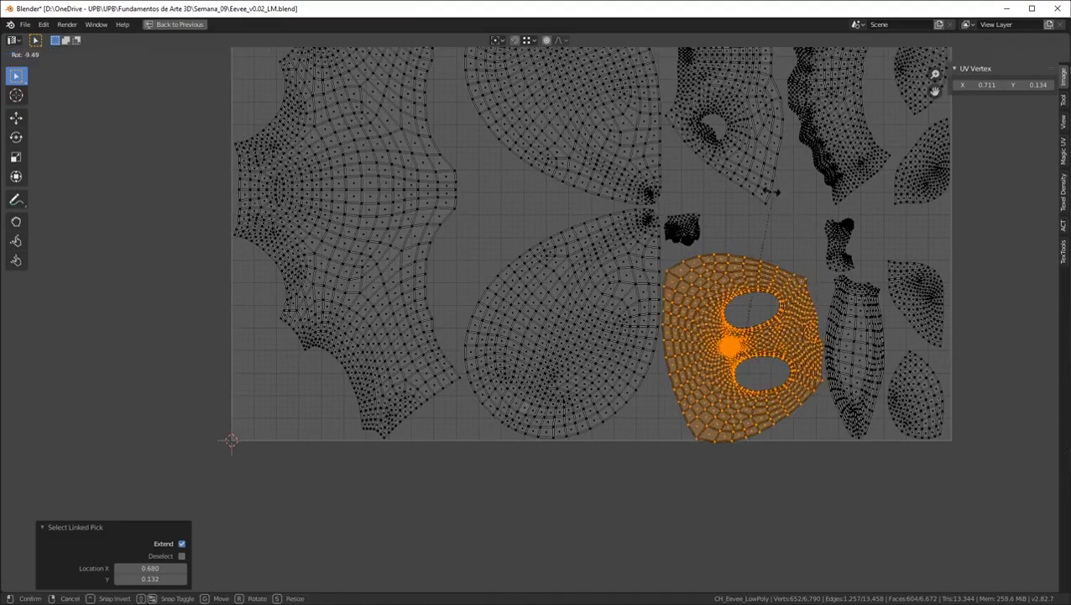
text(90)
key(Return)
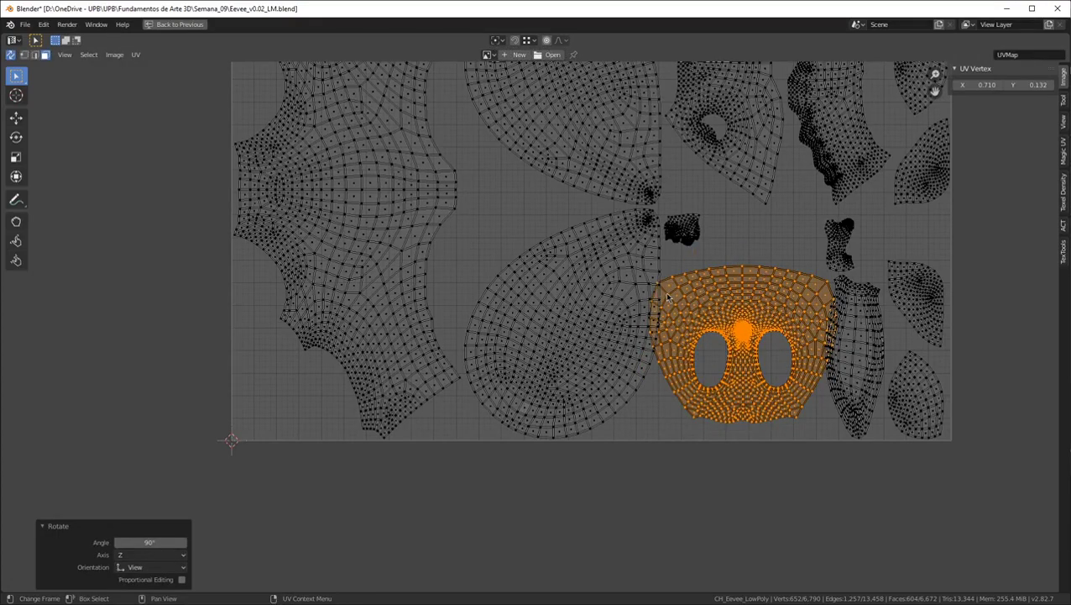
text(r180)
key(Return)
scroll(722, 388, down, 2)
middle_drag(690, 322, 753, 419)
scroll(760, 437, down, 3)
scroll(760, 438, up, 3)
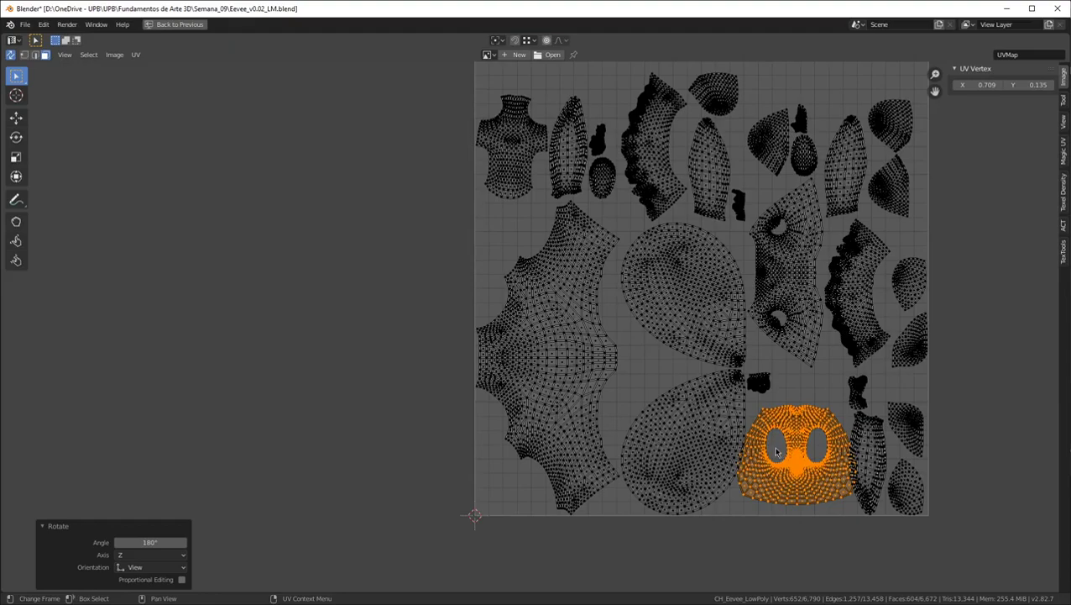
Move the face island outside the UV square, to about X -0.18, Y 0.87
key(g)
click(377, 105)
key(g)
click(382, 110)
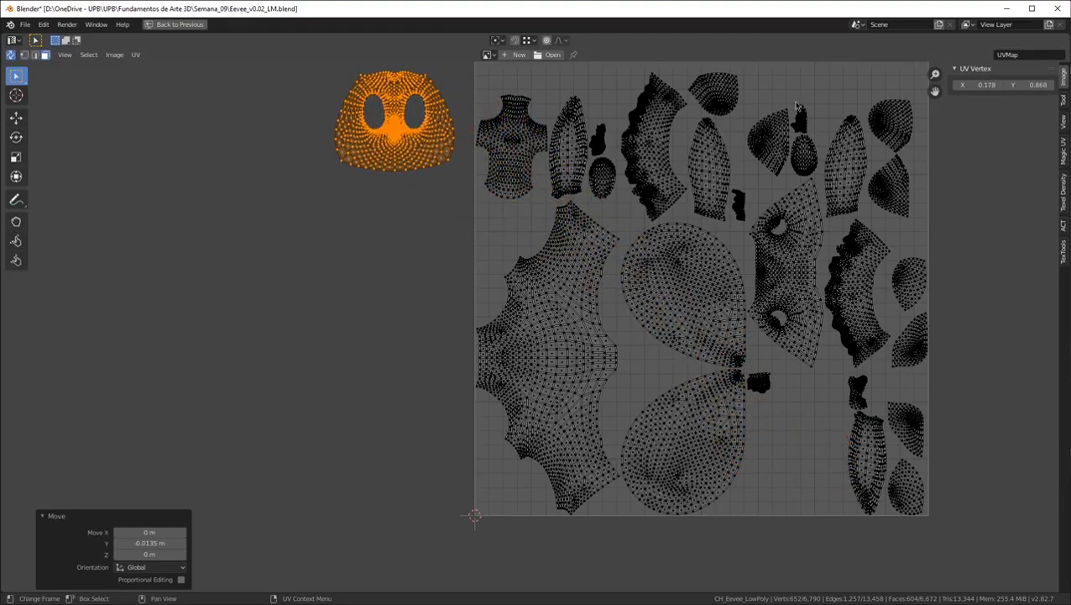
Pin all vertices of the face UV island and clear the selection
scroll(519, 86, up, 4)
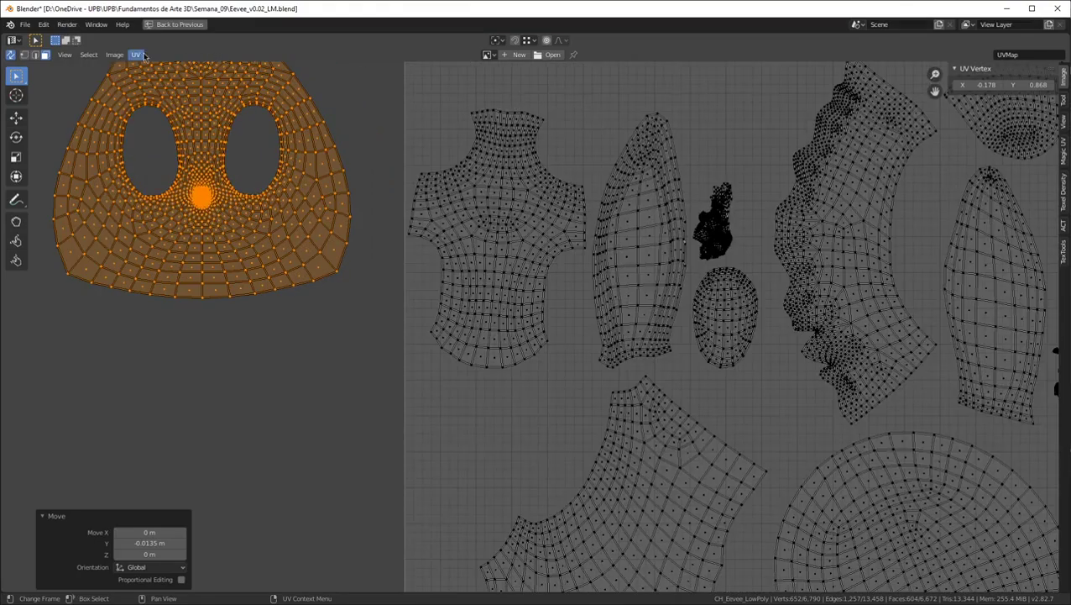
click(137, 55)
scroll(670, 223, down, 5)
scroll(304, 267, up, 3)
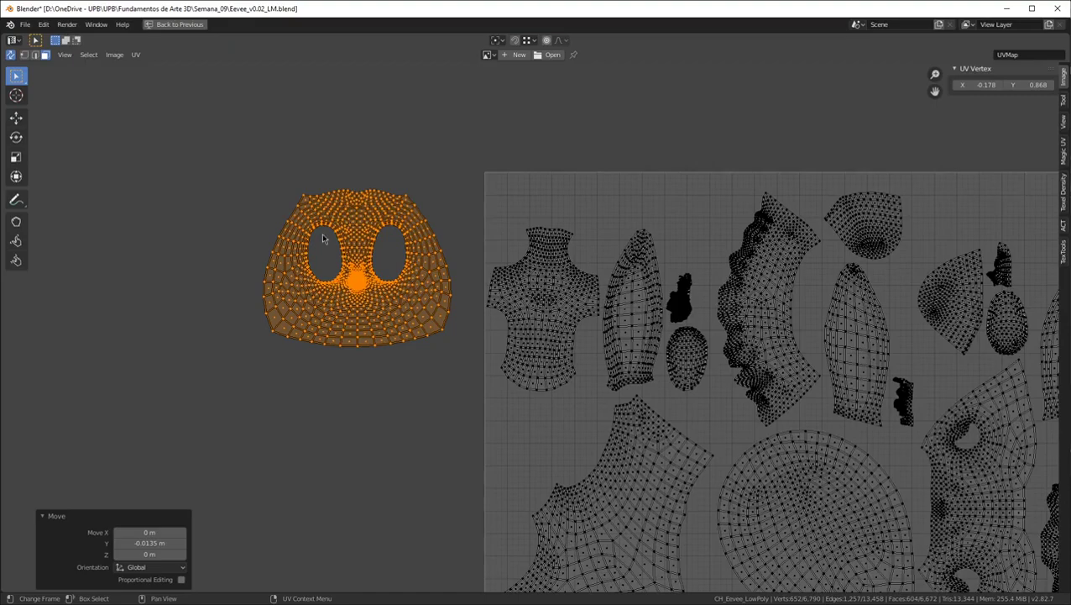
scroll(322, 237, down, 2)
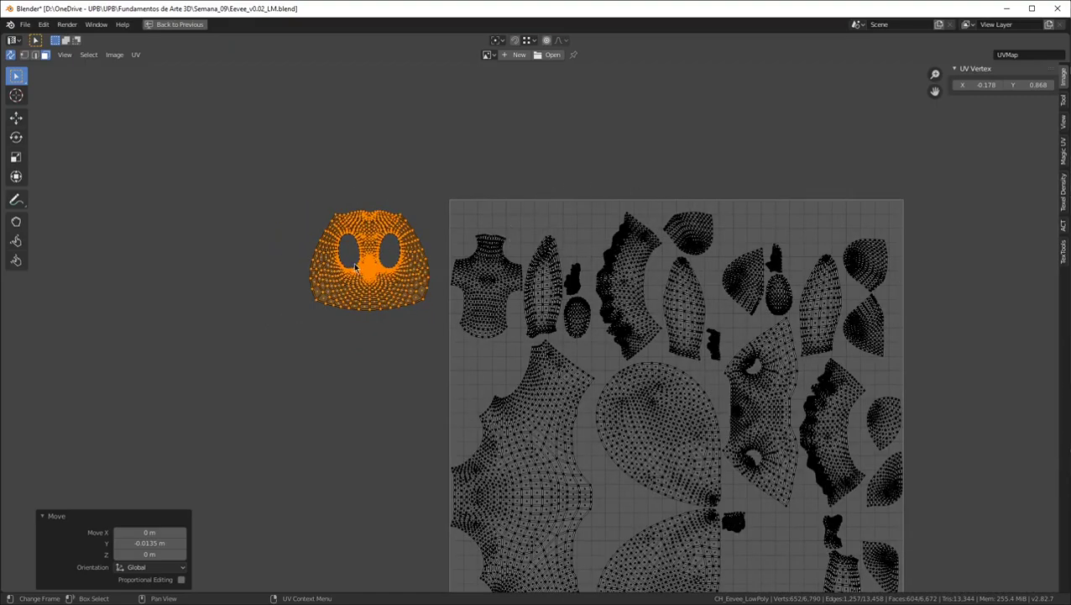
scroll(366, 254, up, 4)
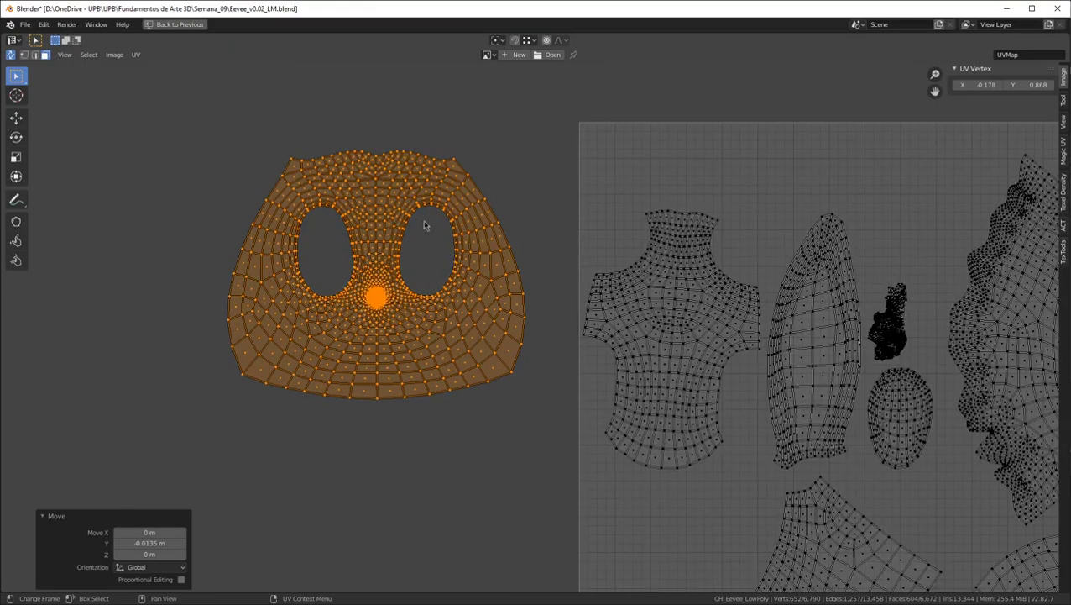
key(p)
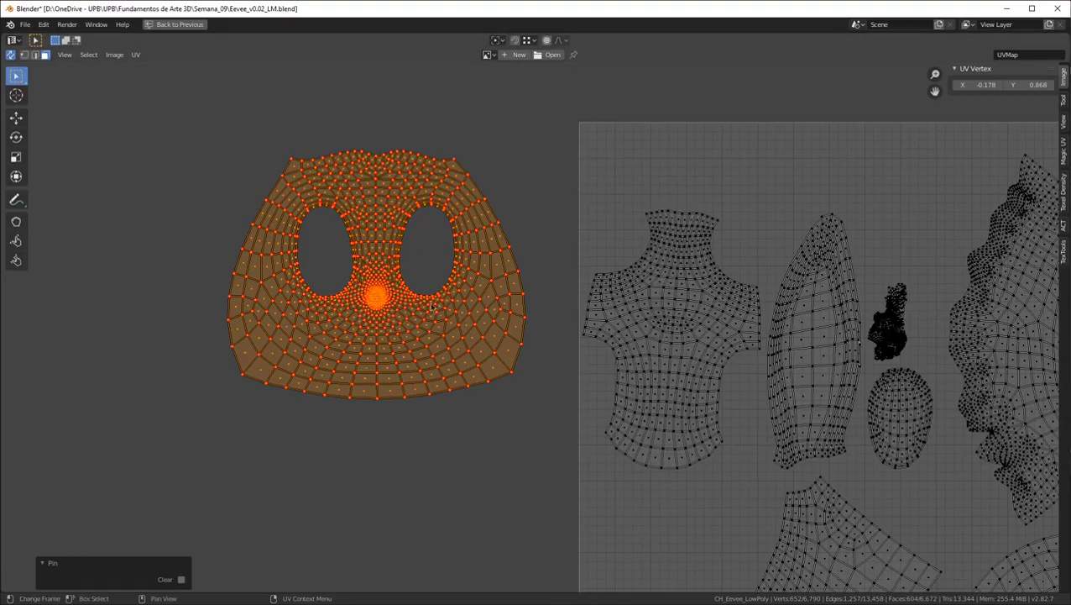
key(alt+a)
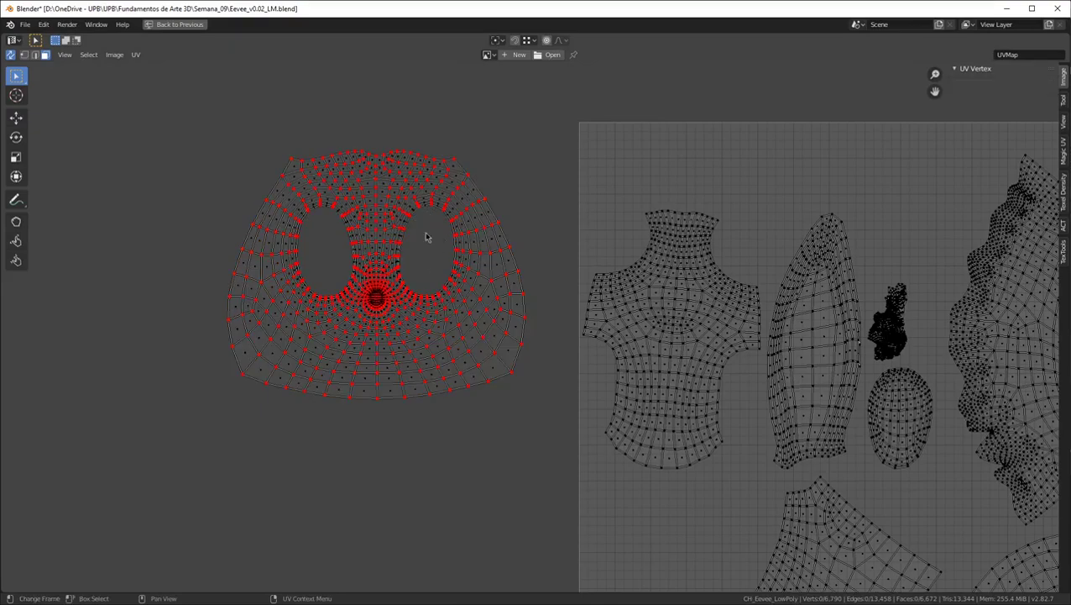
Try clearing the seam along the edge loop that runs around the ear and down the side of the head
scroll(420, 239, down, 6)
scroll(420, 240, up, 5)
key(ctrl+space)
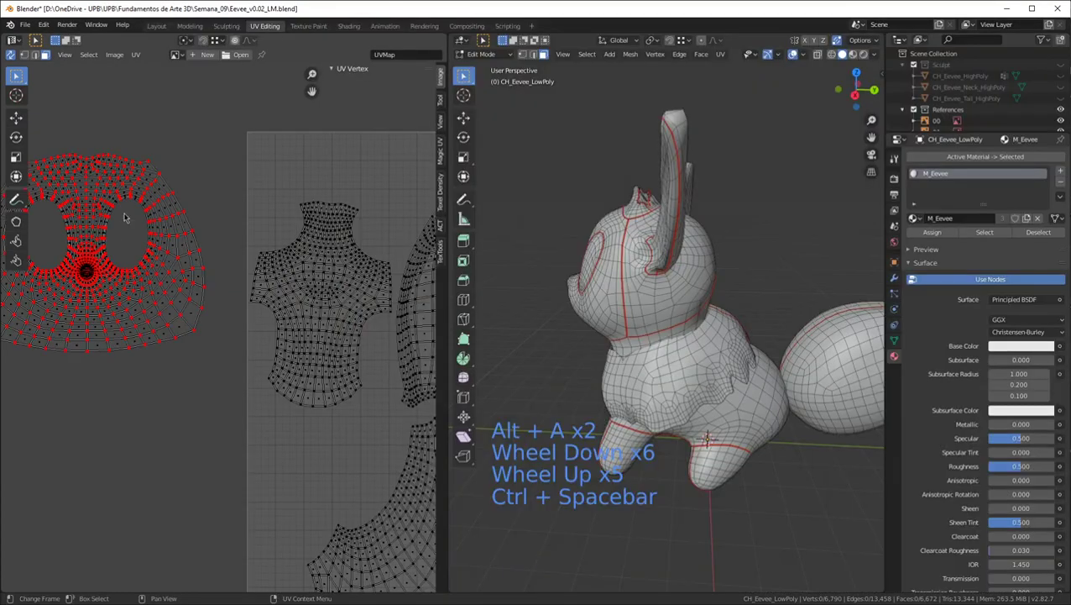
middle_drag(621, 252, 642, 228)
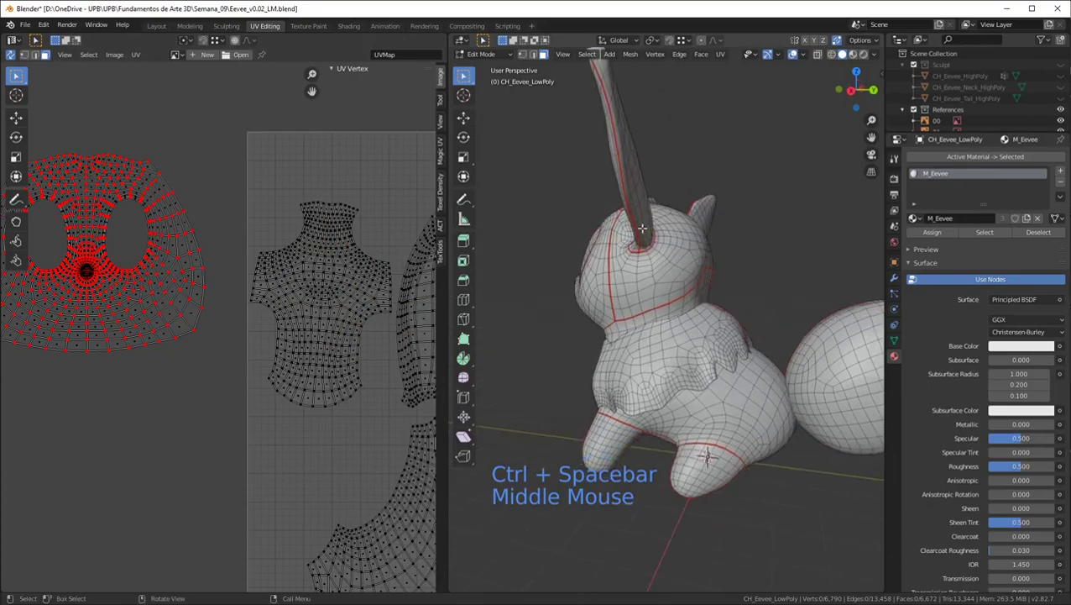
scroll(618, 210, up, 3)
alt+click(614, 195)
key(2)
alt+click(615, 193)
middle_drag(615, 193, 647, 206)
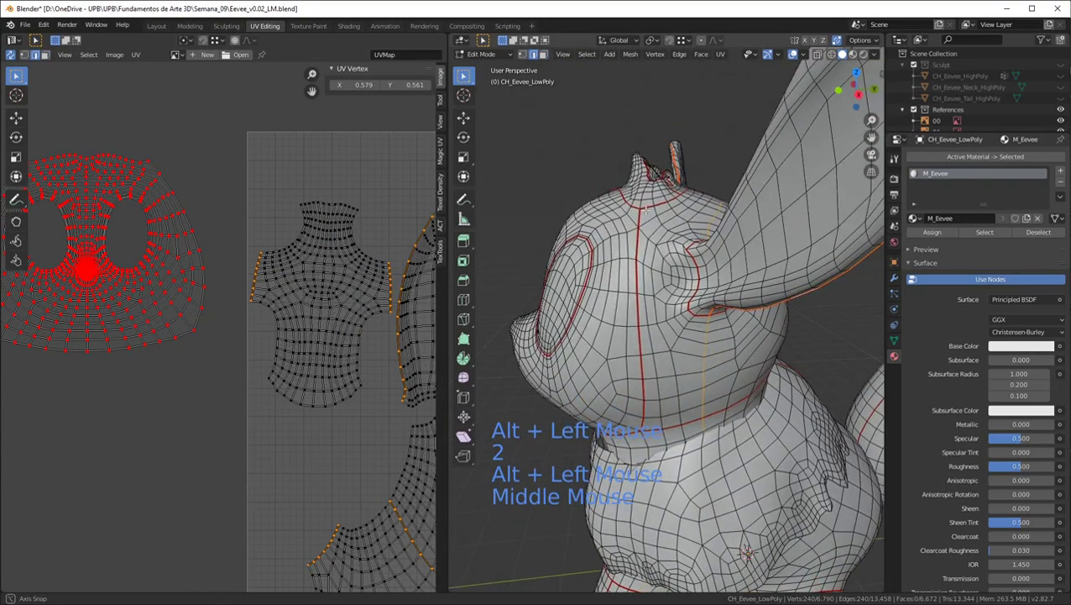
right_click(646, 205)
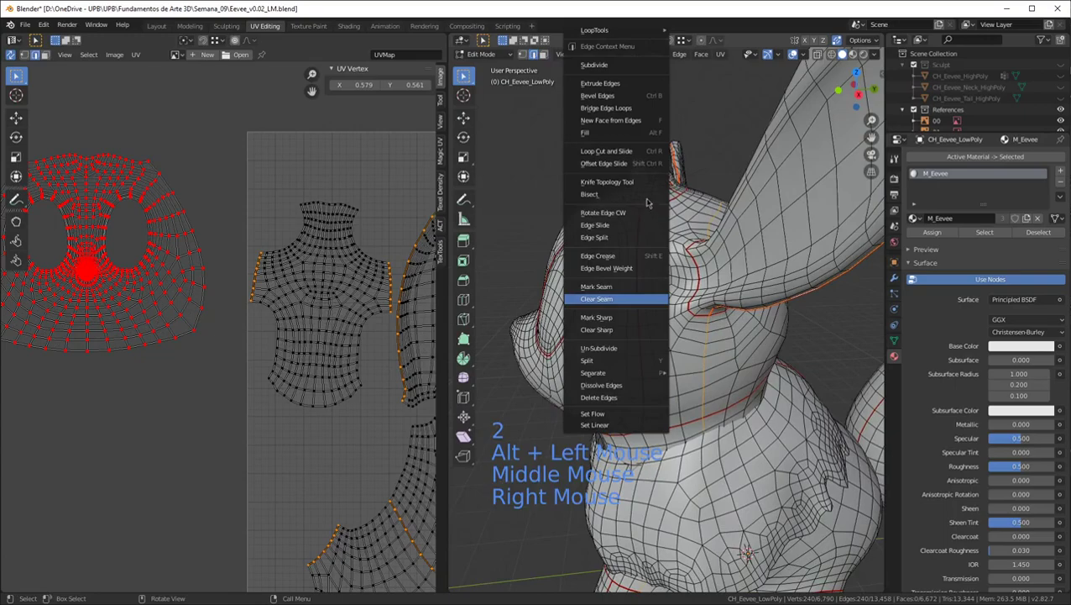
click(618, 298)
scroll(220, 200, down, 7)
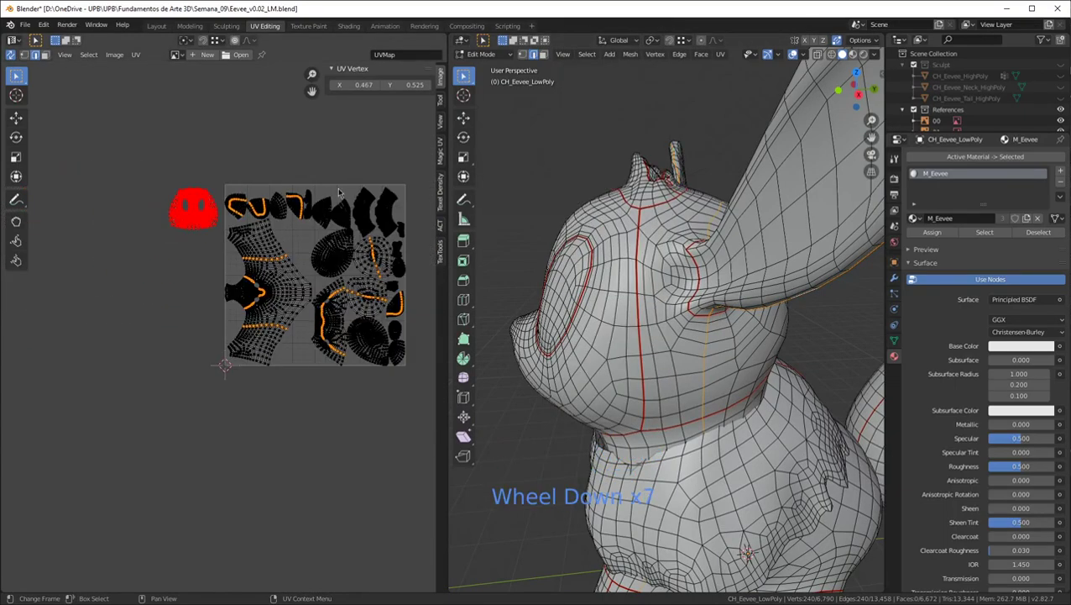
scroll(176, 220, up, 1)
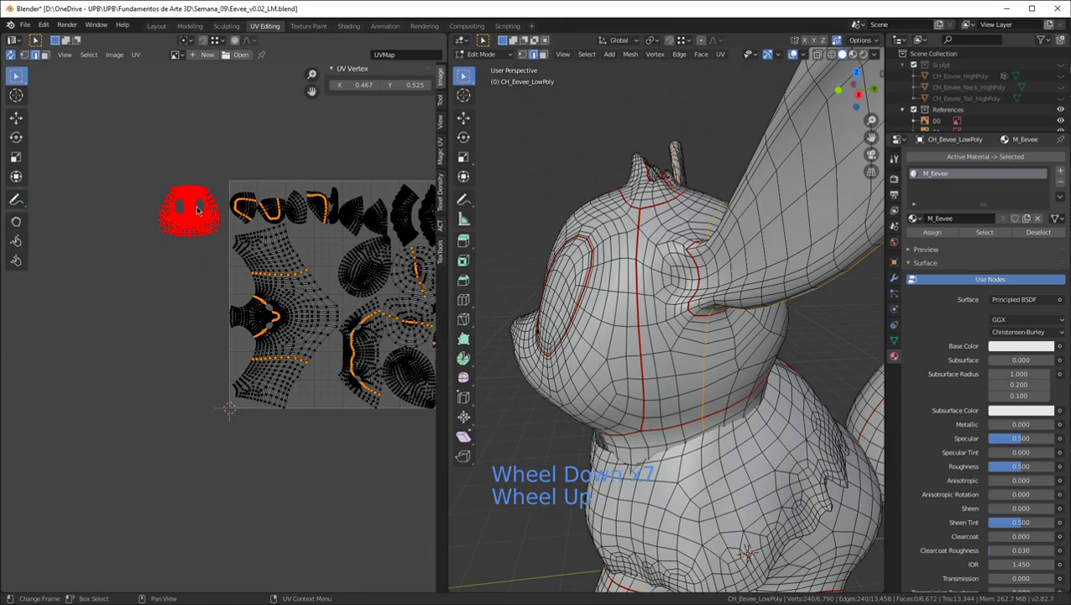
scroll(143, 272, down, 1)
scroll(143, 272, up, 2)
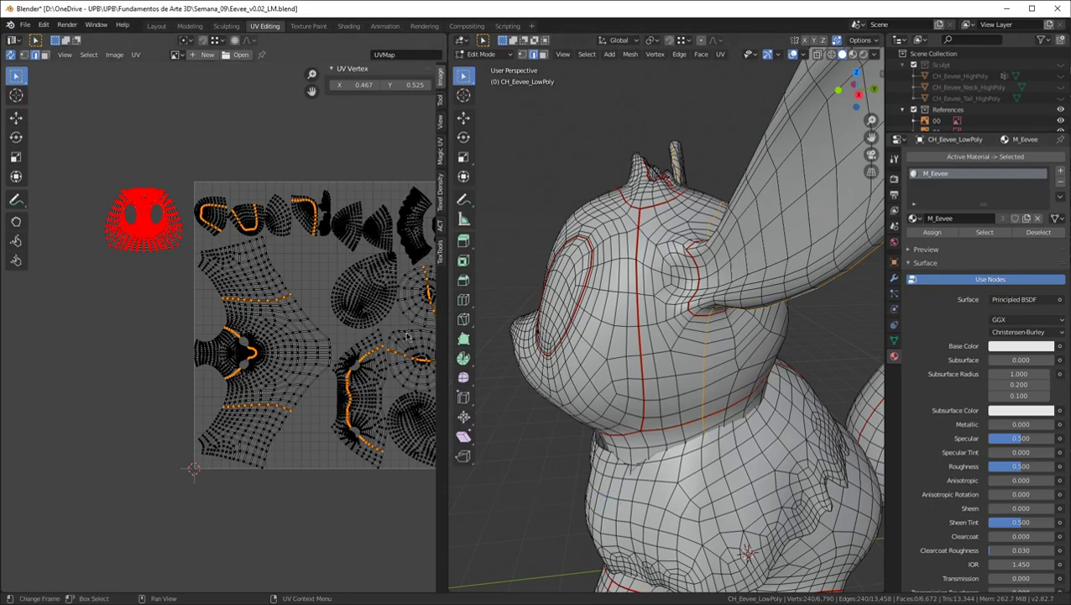
Undo the ear seam removal and clear the selection
key(ctrl)
key(ctrl+z)
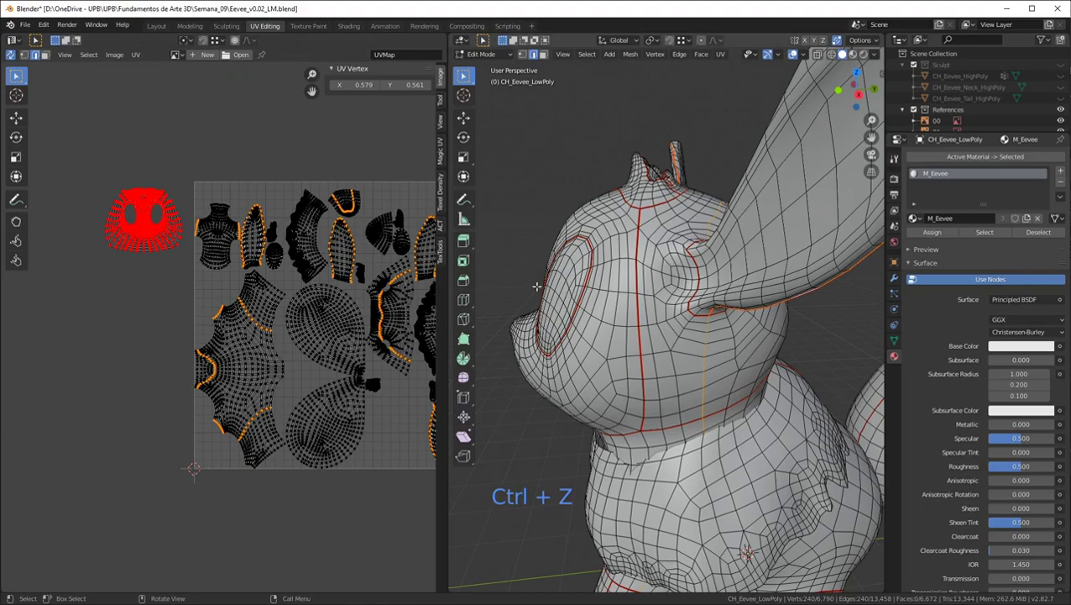
scroll(545, 285, down, 2)
scroll(647, 254, up, 1)
middle_drag(714, 216, 683, 196)
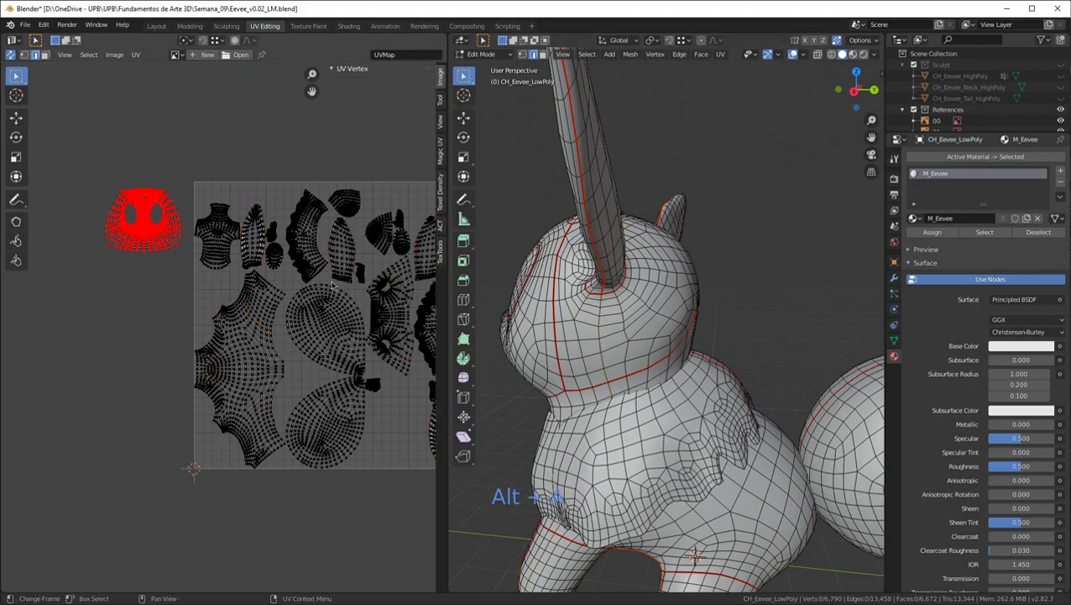
Select the whole face island in the maximized UV editor, clear its pins and deselect everything
key(ctrl+space)
scroll(460, 229, up, 3)
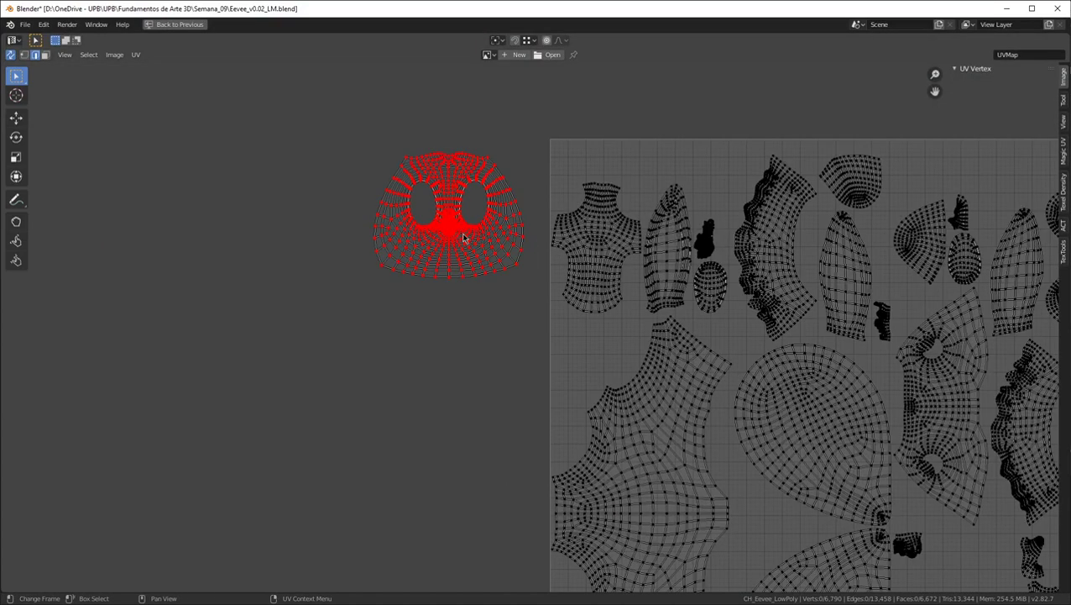
scroll(469, 235, up, 2)
key(l)
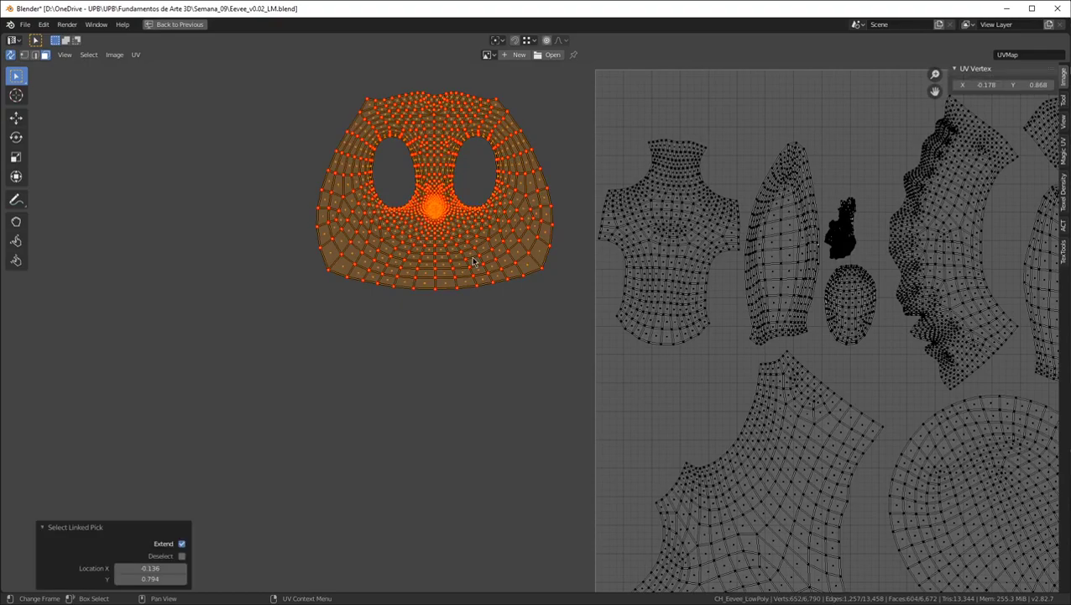
key(p)
click(182, 579)
key(alt+a)
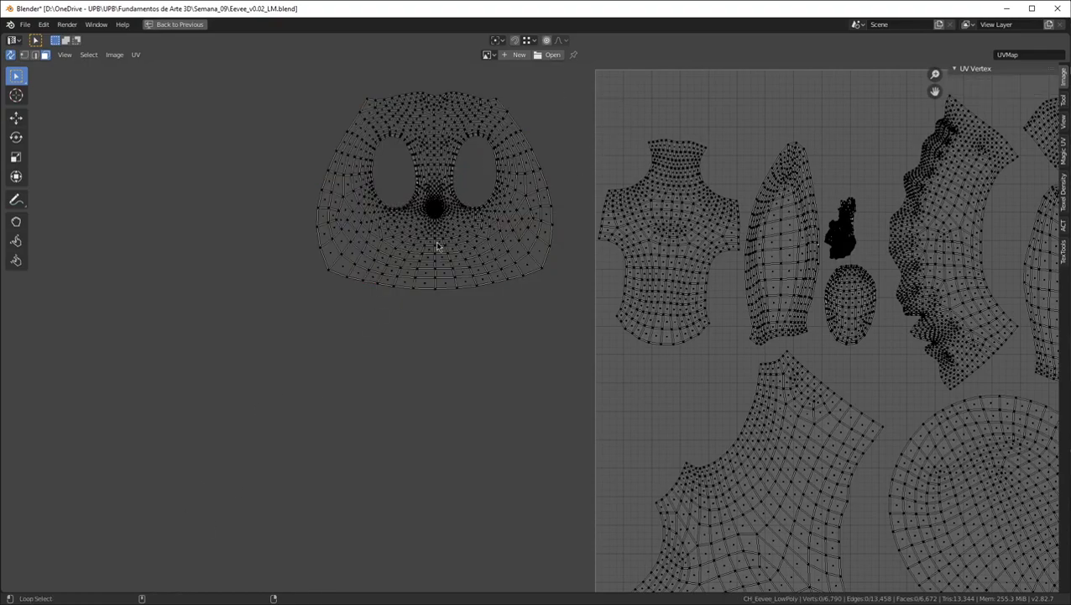
scroll(437, 246, down, 5)
scroll(544, 185, up, 3)
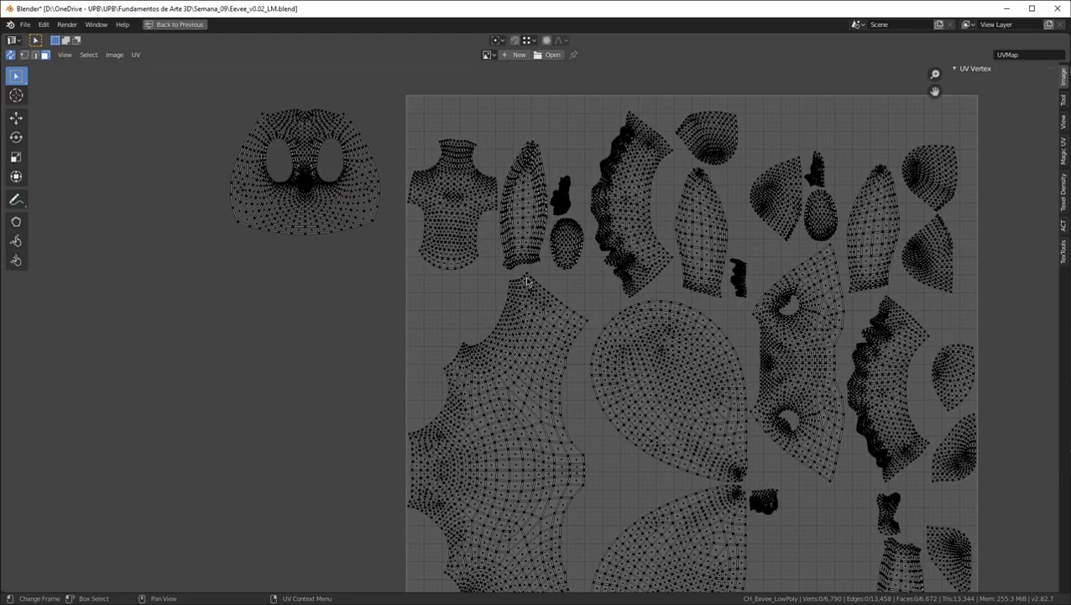
scroll(527, 281, down, 1)
scroll(571, 298, up, 1)
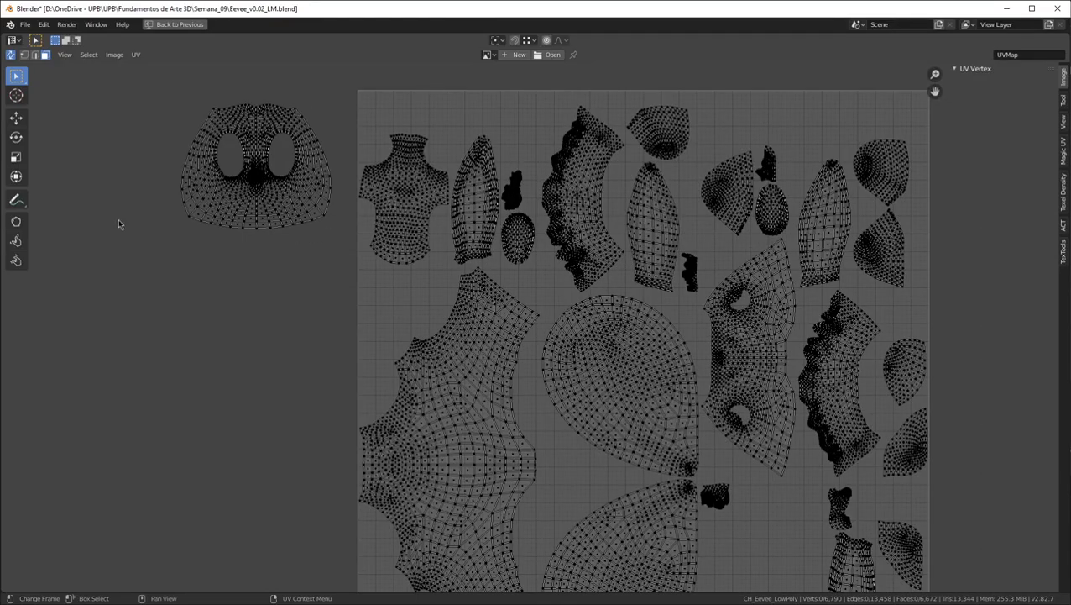
Select the whole face UV island, try pinning all its vertices, clear the pins and deselect everything
scroll(210, 218, down, 2)
scroll(309, 176, up, 3)
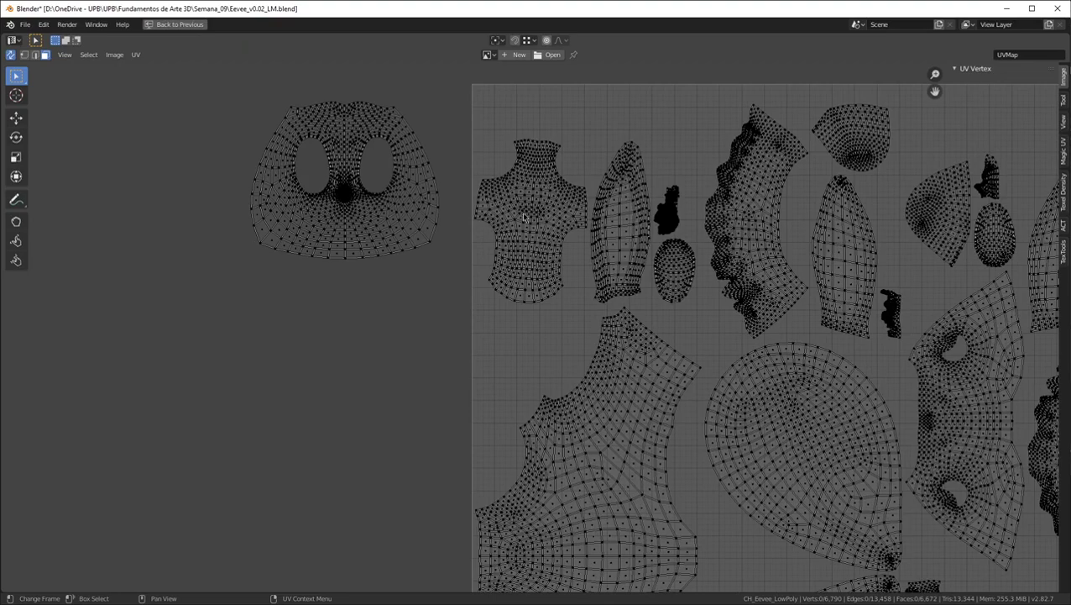
scroll(363, 147, up, 4)
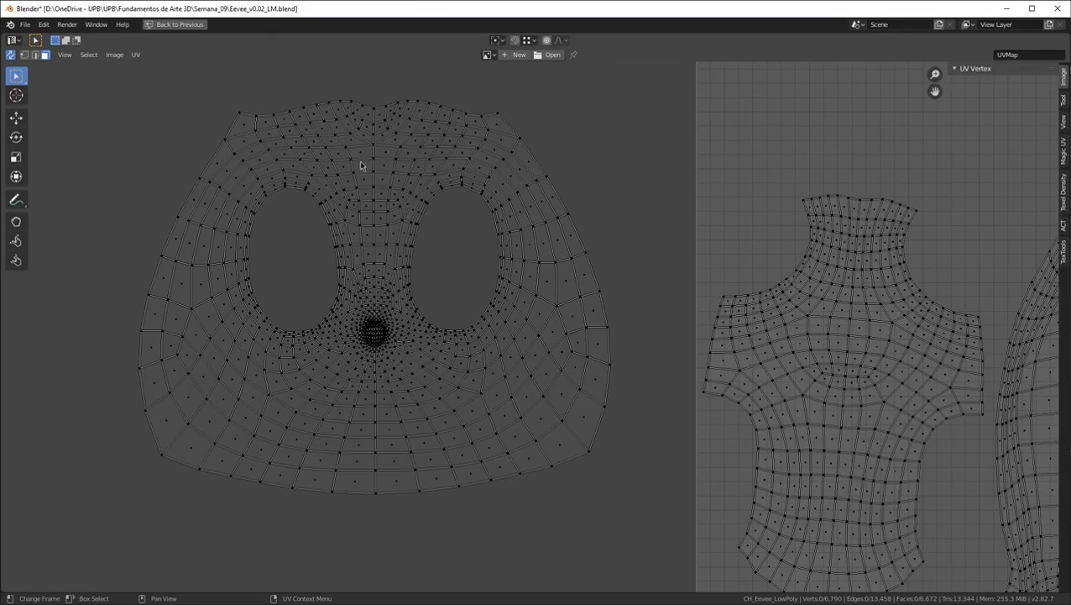
key(l)
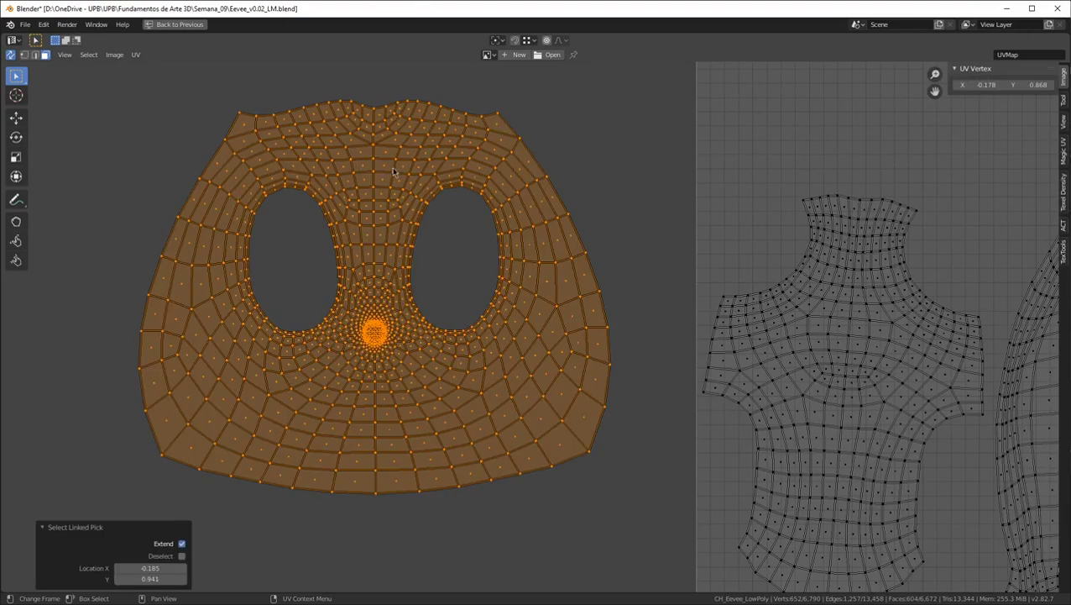
key(p)
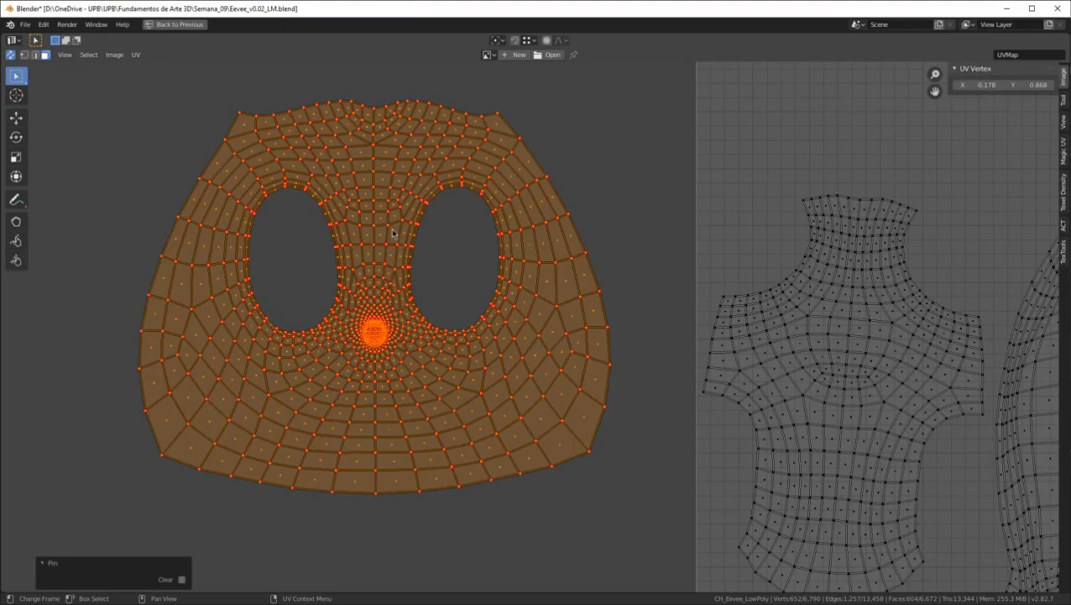
click(181, 578)
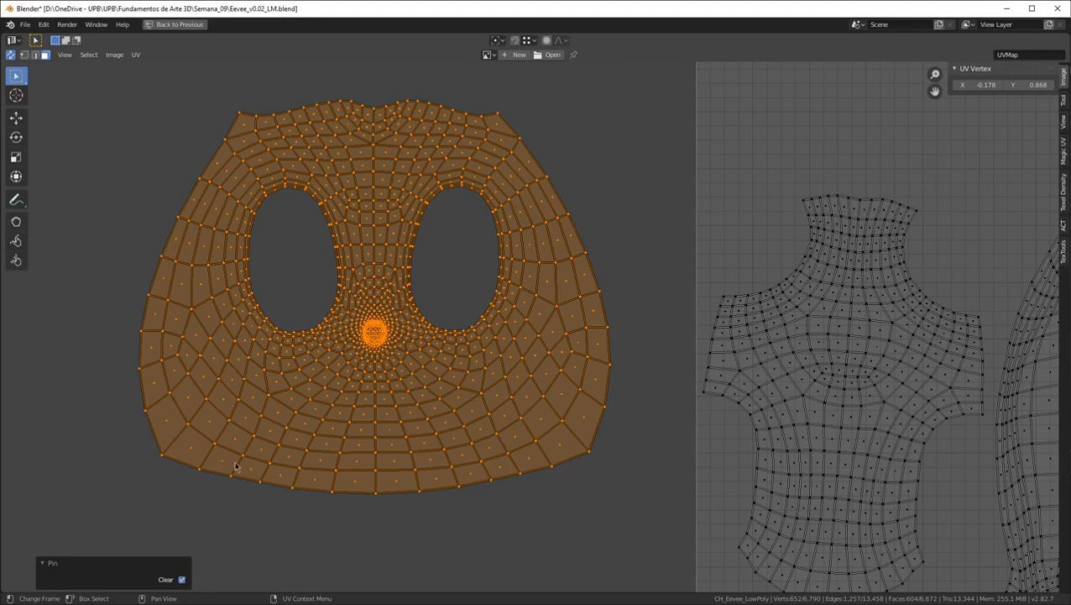
key(p)
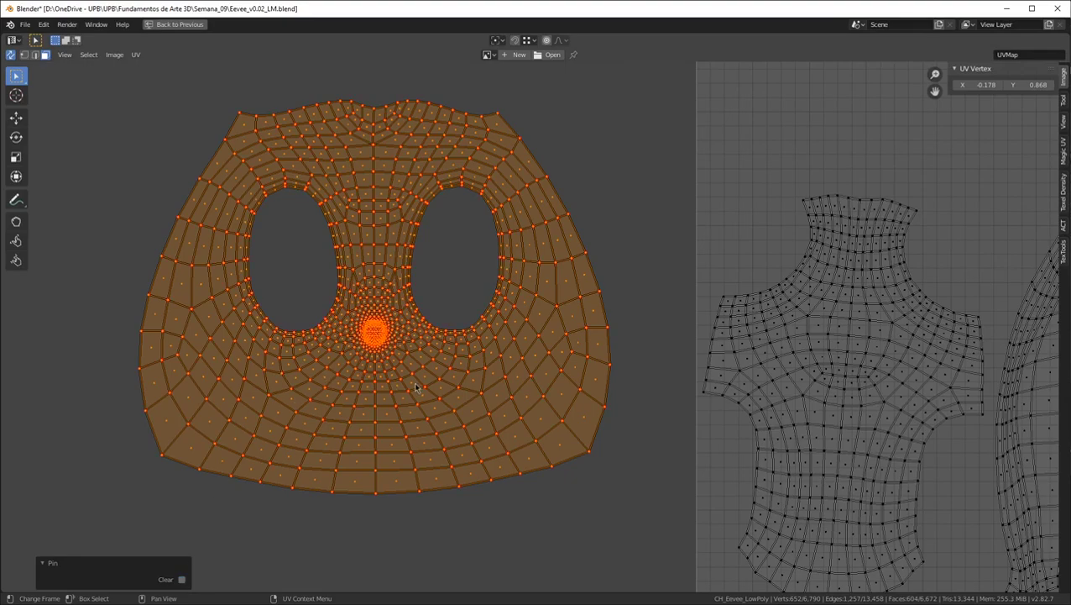
key(alt+p)
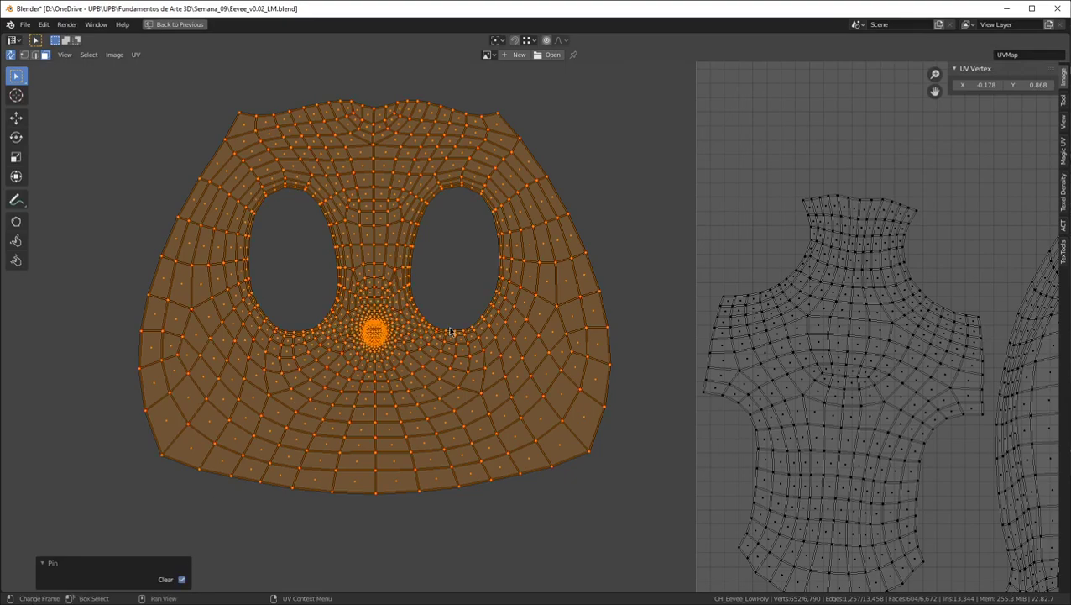
key(alt+a)
scroll(329, 272, down, 7)
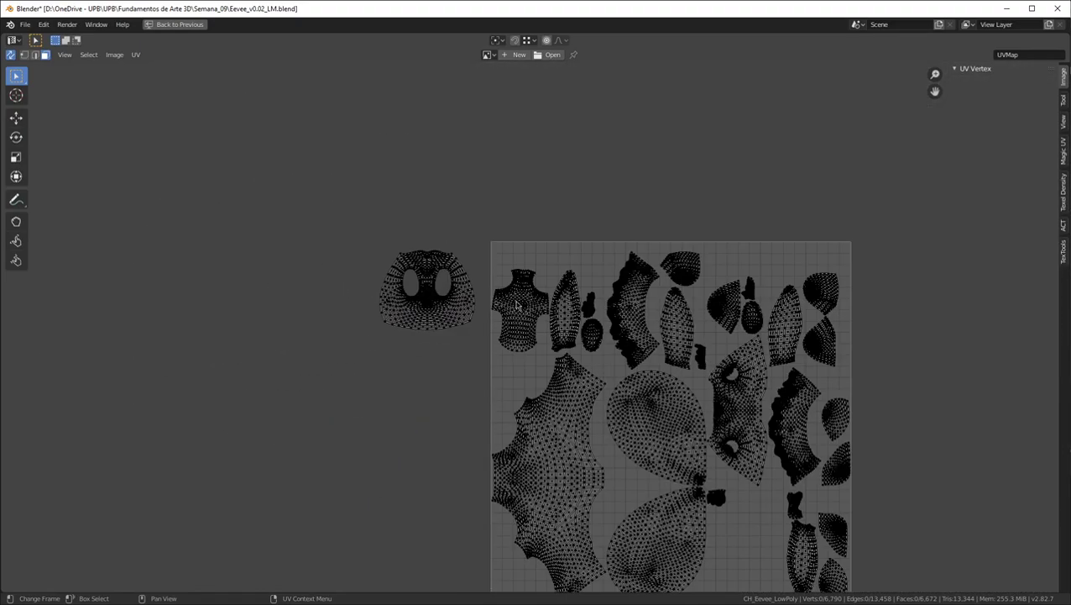
Move the head island with the two ear holes out of the UV square, rotate it 90° and place it just below the face island
key(l)
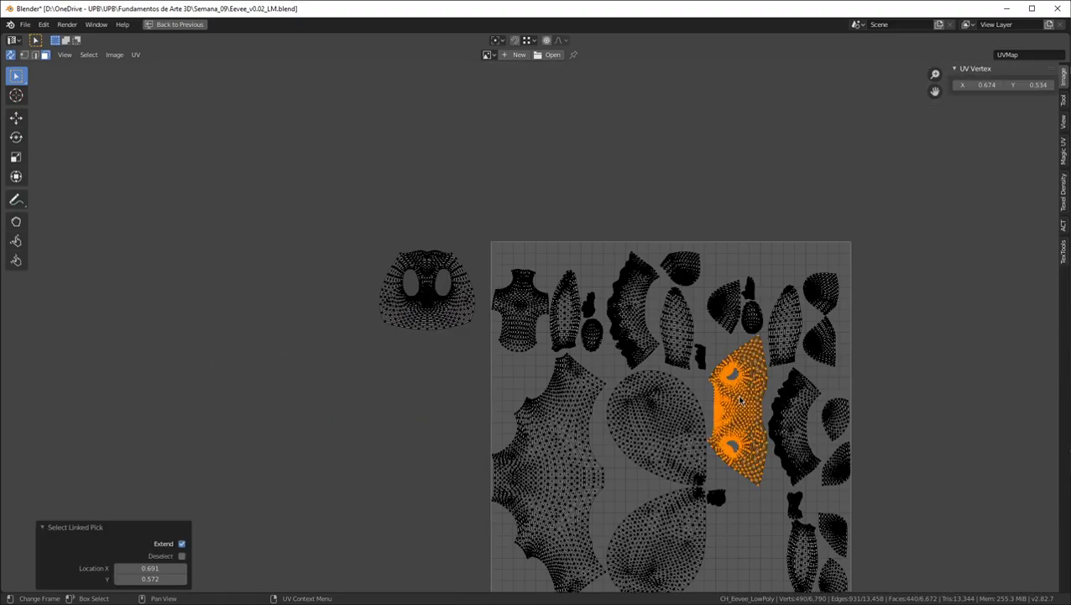
key(g)
click(418, 362)
key(r)
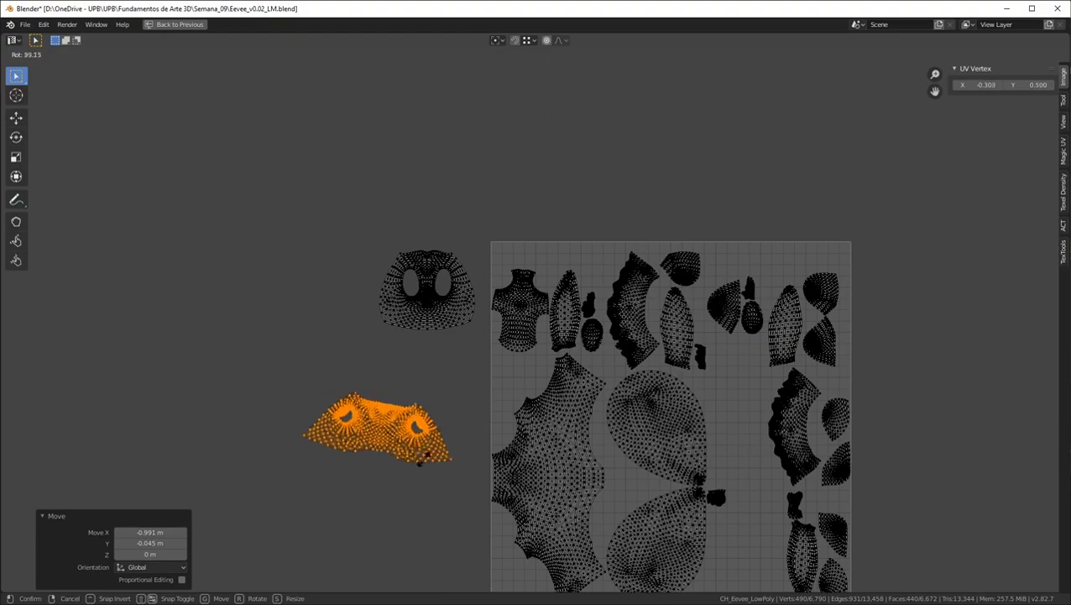
text(90)
key(Return)
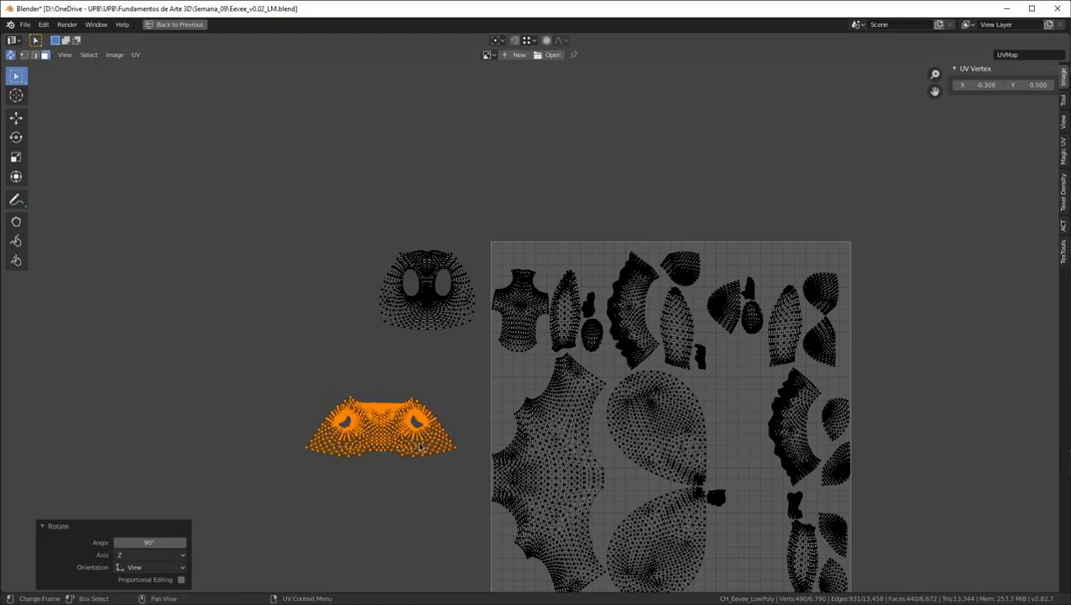
key(g)
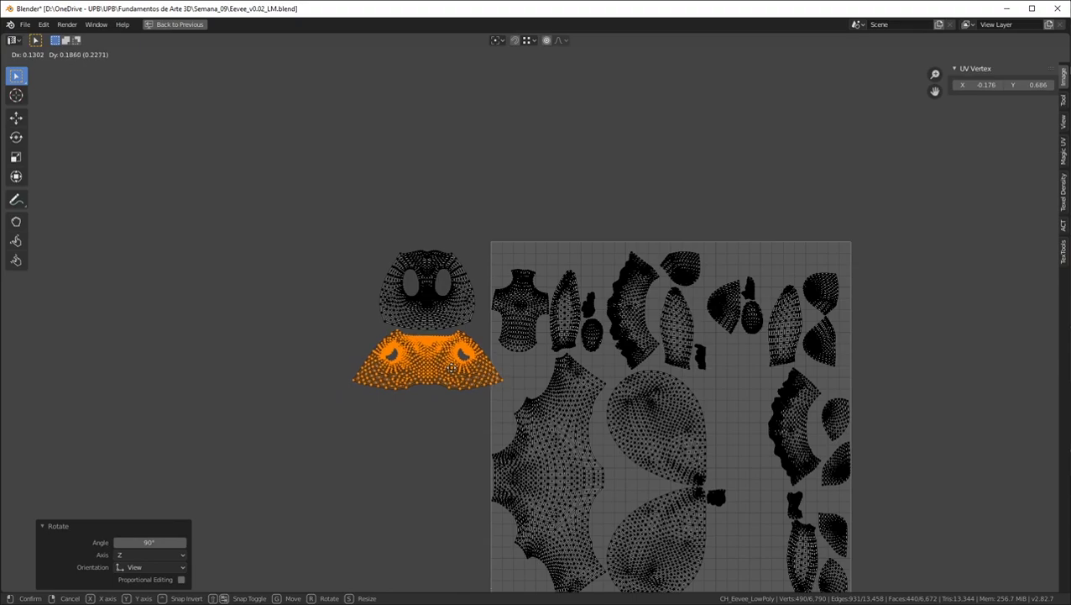
click(448, 371)
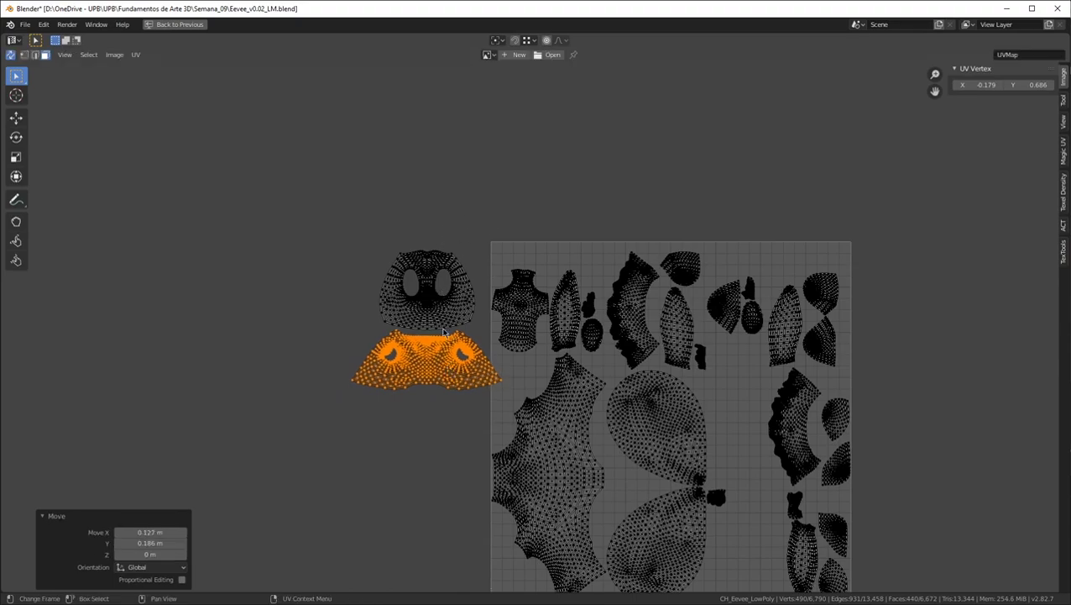
Add the face island to the selection and shift both head islands about 0.166 further away from the UV square
key(l)
key(g)
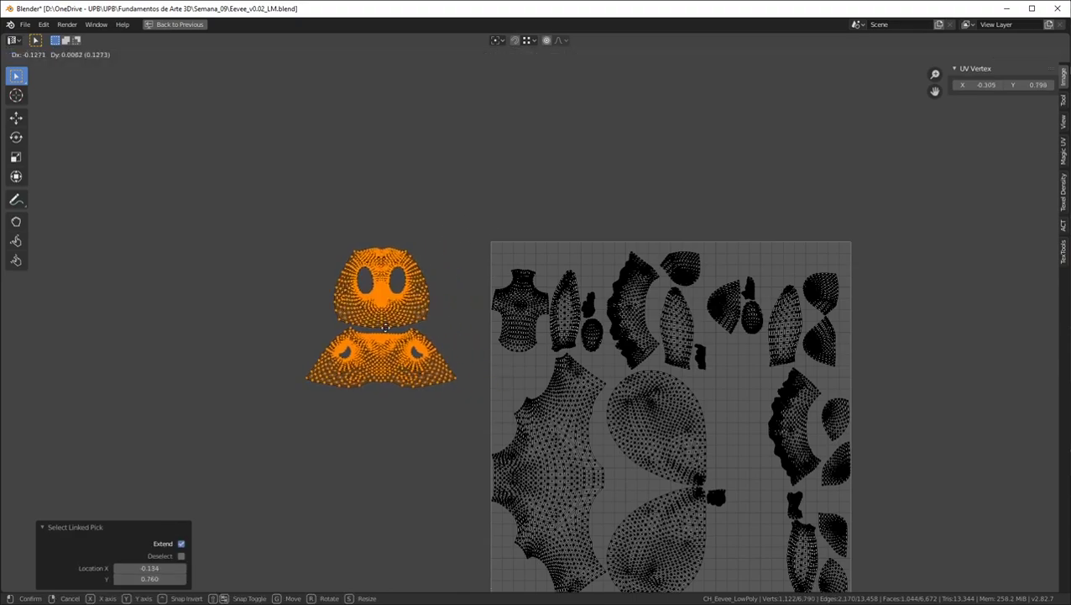
click(368, 301)
scroll(366, 301, down, 5)
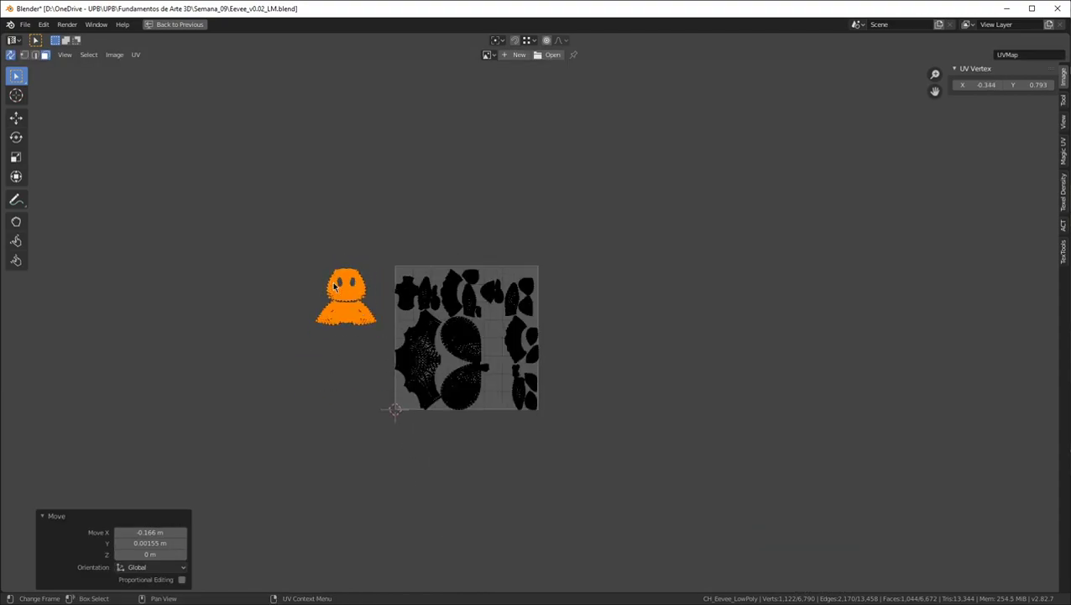
Select only the face UV island and restore the split layout with the 3D viewport
scroll(363, 299, up, 5)
click(360, 299)
scroll(359, 298, up, 1)
scroll(359, 298, up, 3)
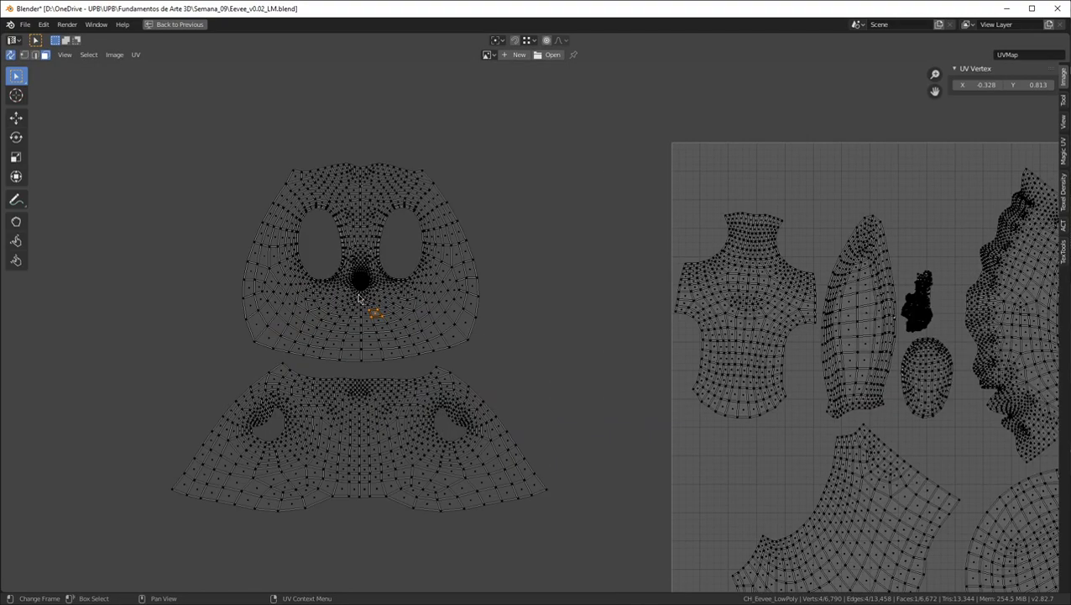
key(l)
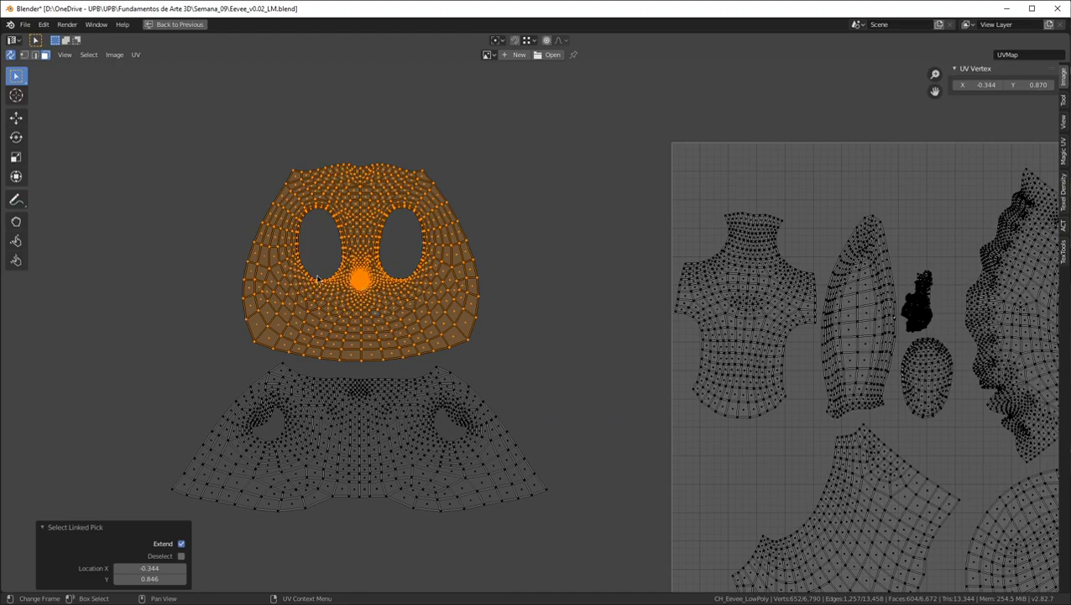
key(shift+space)
key(ctrl+space)
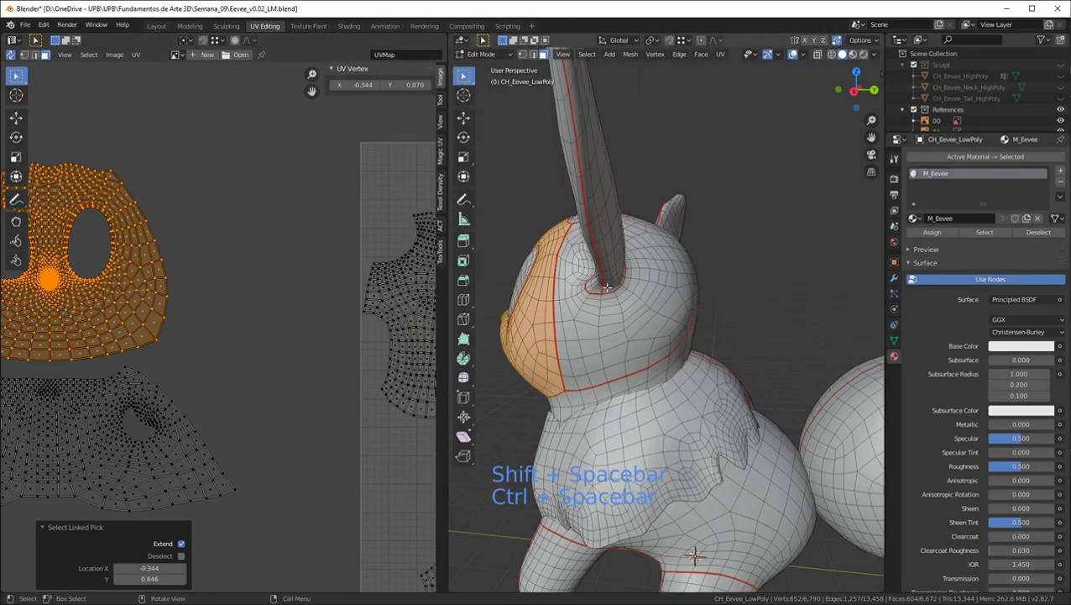
Remap the selected face with Project From View, using the front orthographic view of the head
key(KP_1)
scroll(710, 279, up, 3)
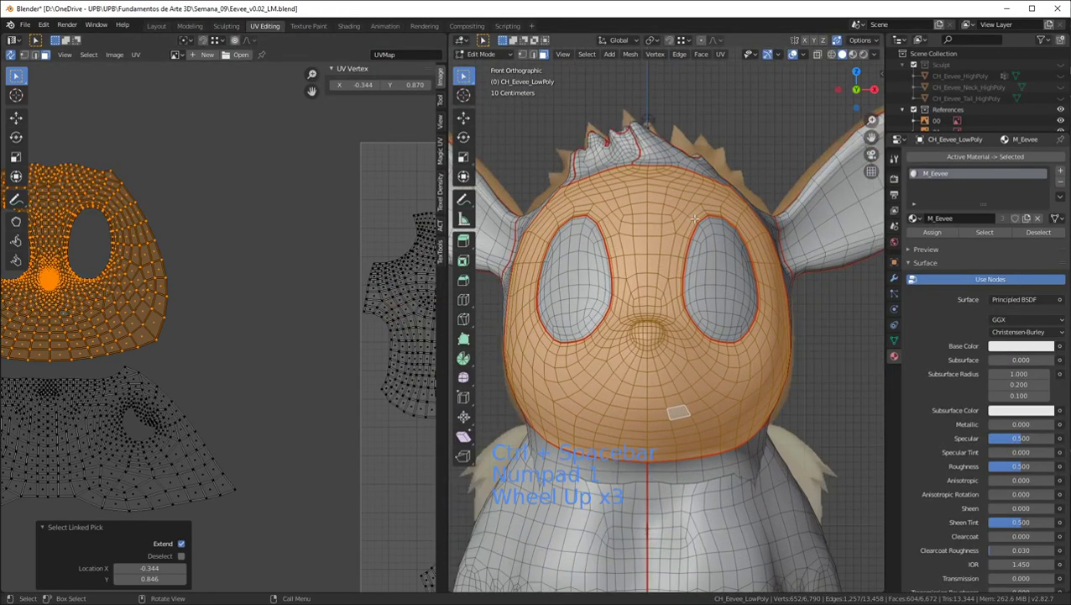
scroll(698, 306, down, 2)
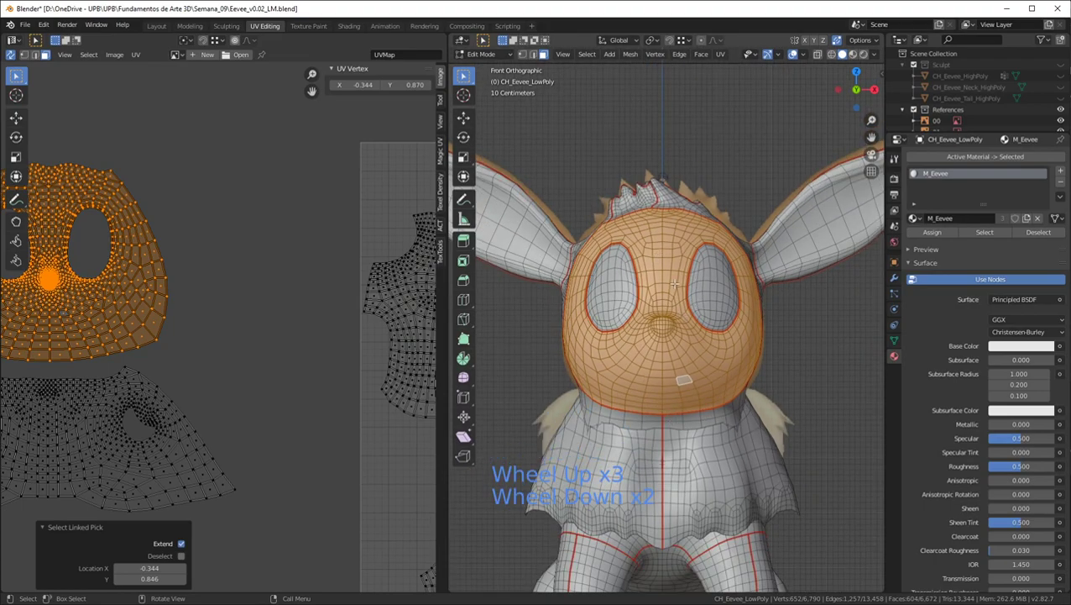
key(u)
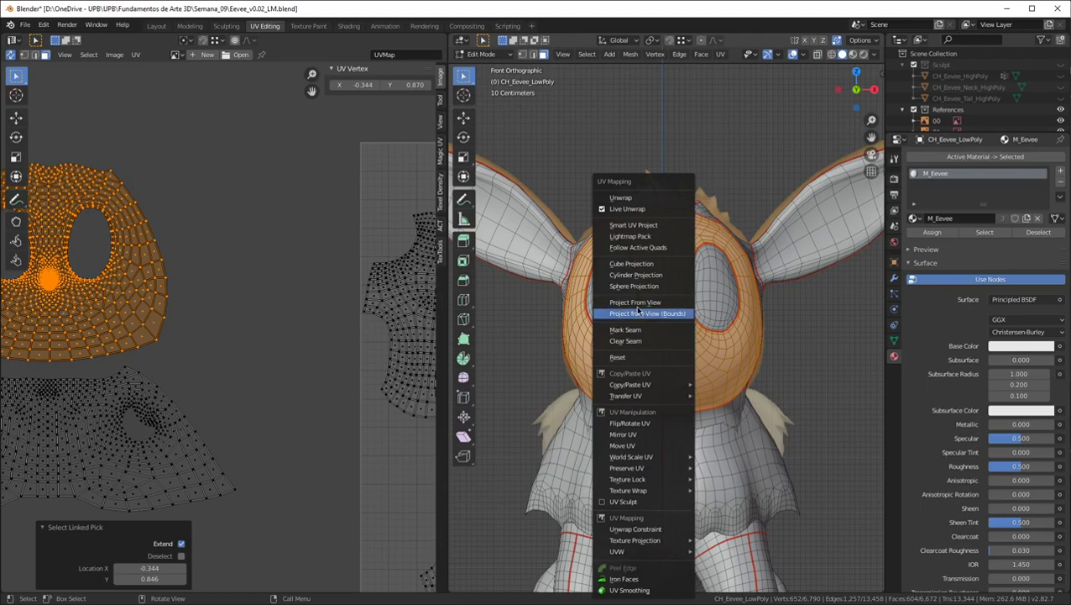
click(640, 303)
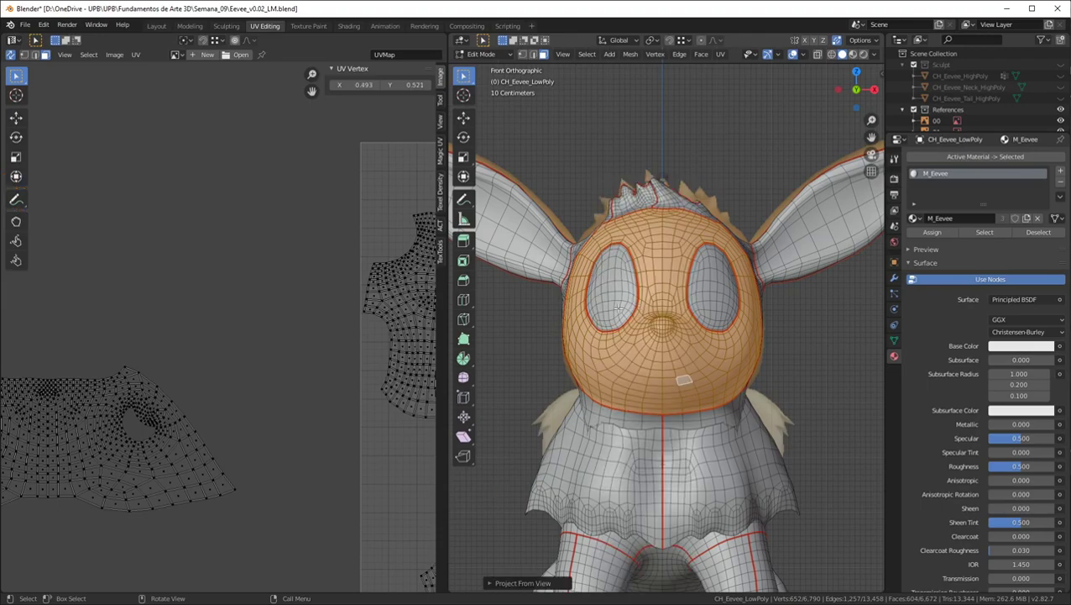
Move the projected face island out of the UV square to sit above the other head island
scroll(335, 357, down, 8)
scroll(336, 357, up, 6)
scroll(338, 359, down, 4)
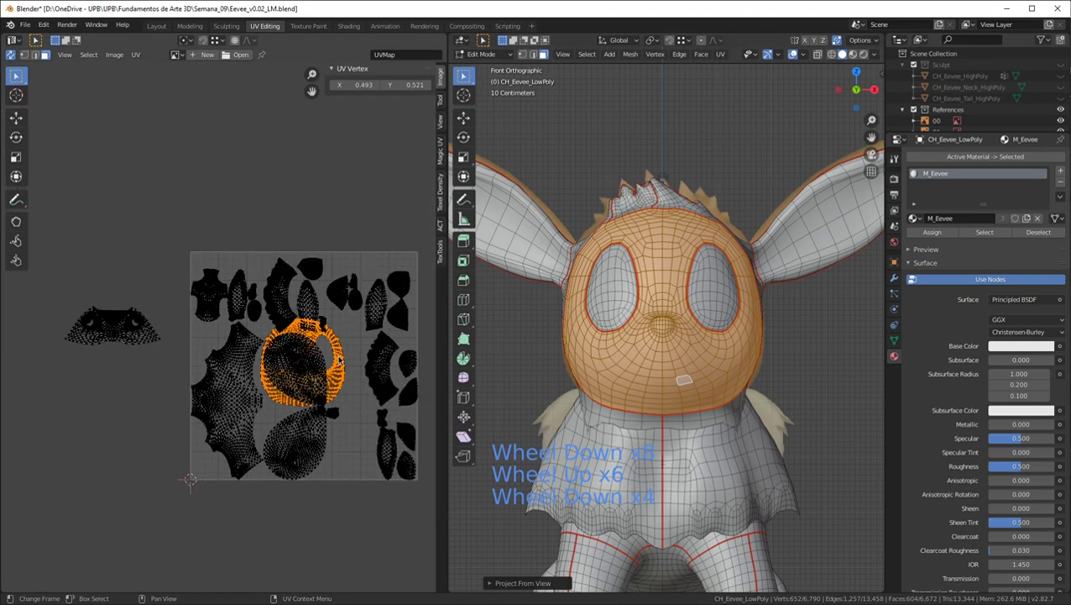
key(g)
click(157, 252)
scroll(156, 260, up, 7)
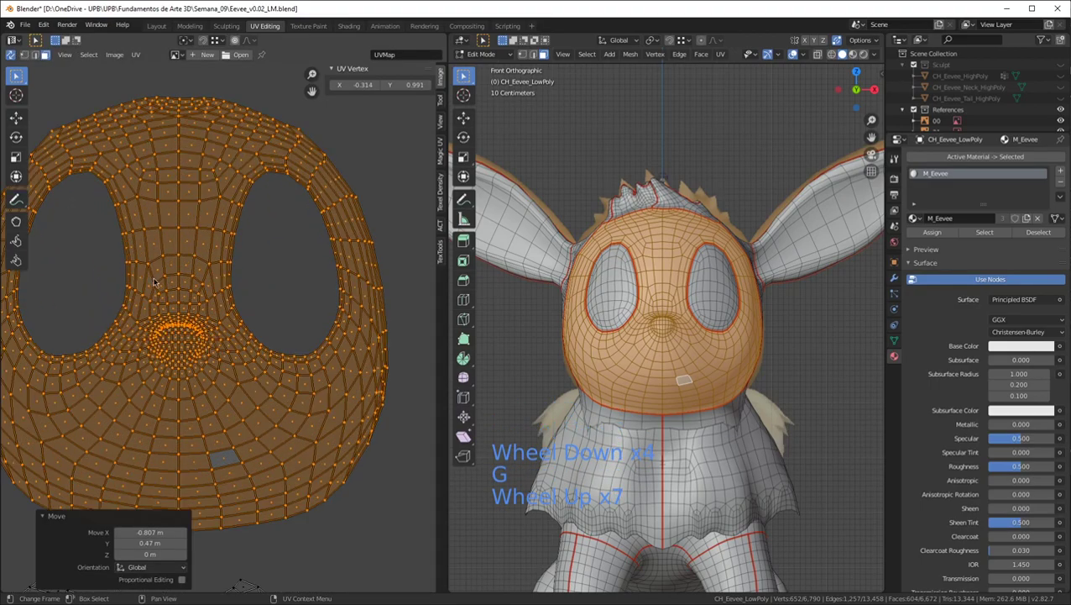
Try to select the face loop running alongside the seam down the side of the head
scroll(397, 227, down, 3)
scroll(299, 335, up, 4)
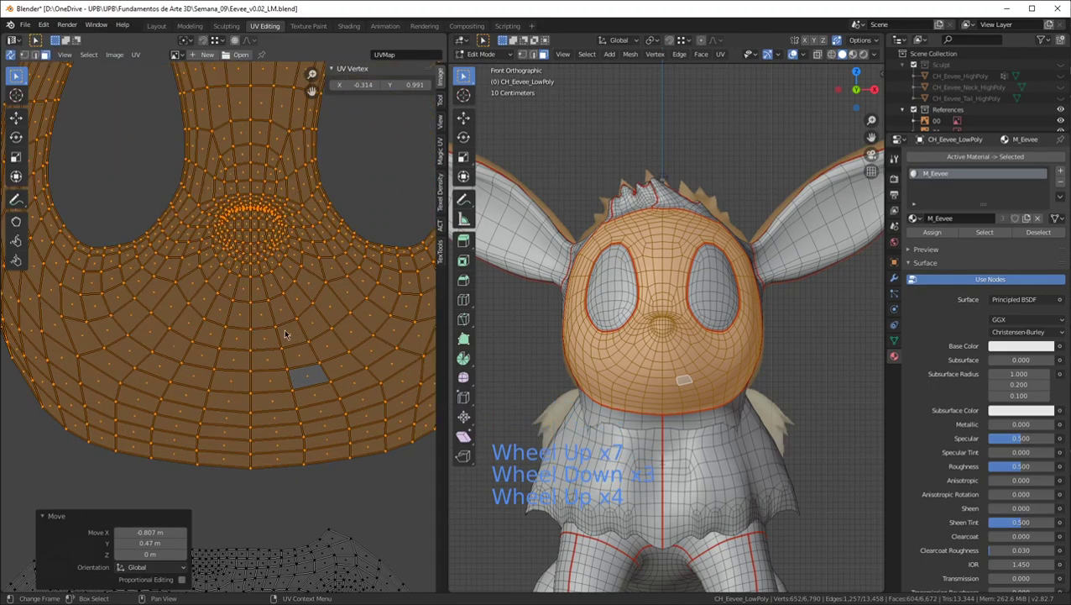
scroll(284, 335, down, 2)
scroll(115, 315, up, 4)
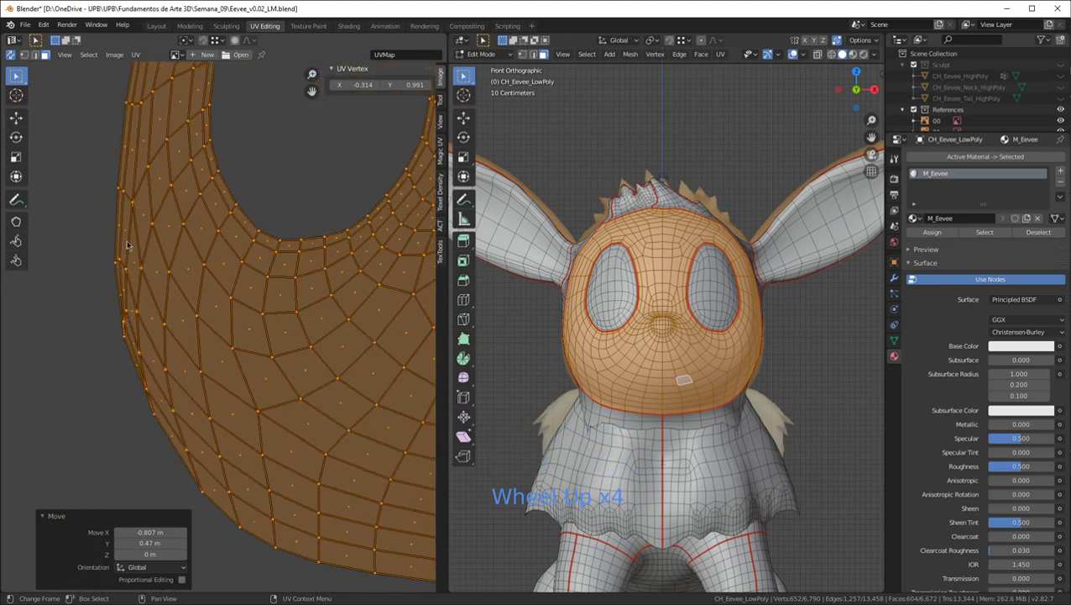
middle_drag(621, 336, 662, 334)
alt+click(665, 323)
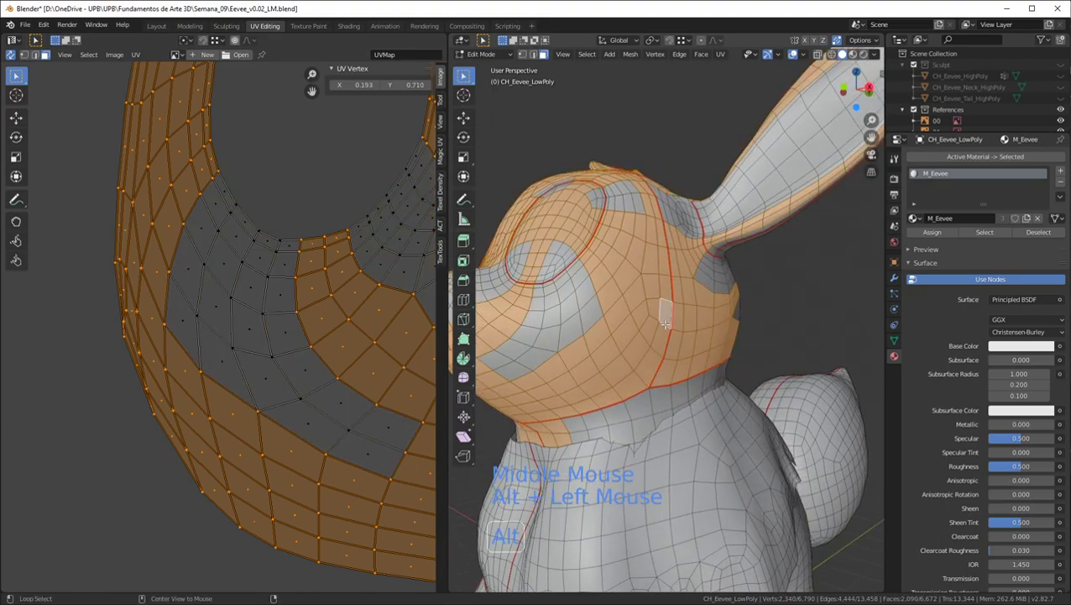
alt+click(665, 321)
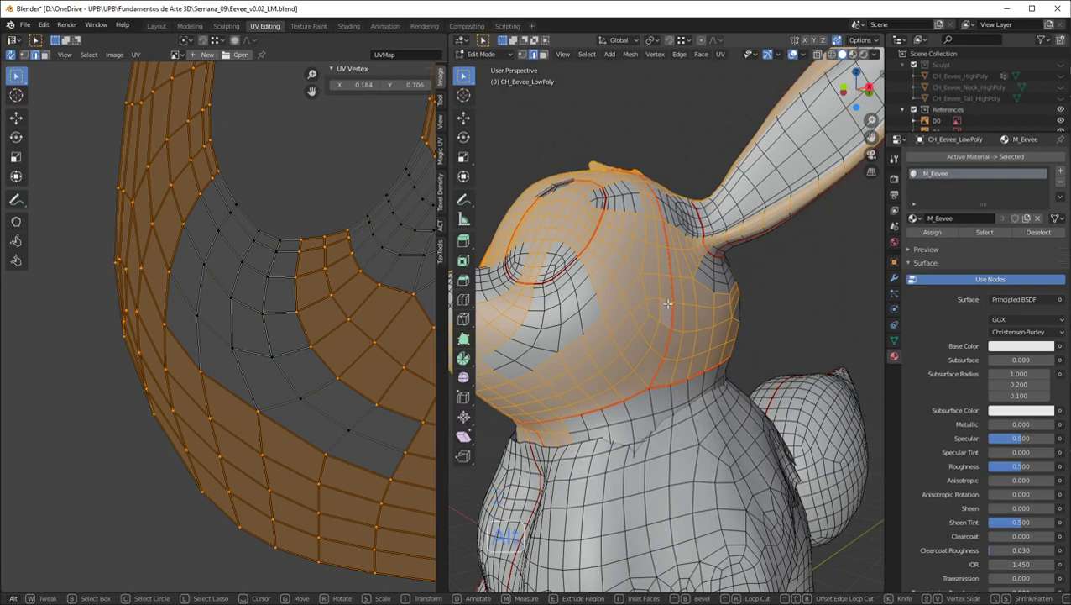
alt+click(666, 300)
middle_drag(667, 289, 629, 276)
key(3)
alt+click(623, 277)
alt+click(623, 277)
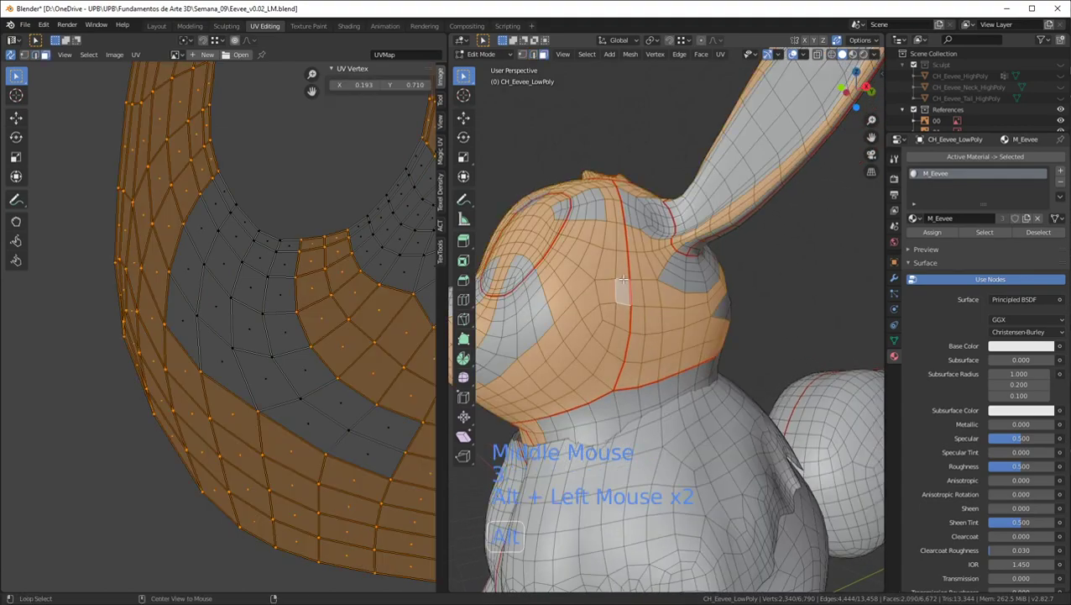
click(624, 301)
click(623, 301)
mouse_move(624, 301)
middle_down()
mouse_move(615, 310)
mouse_move(621, 289)
middle_up()
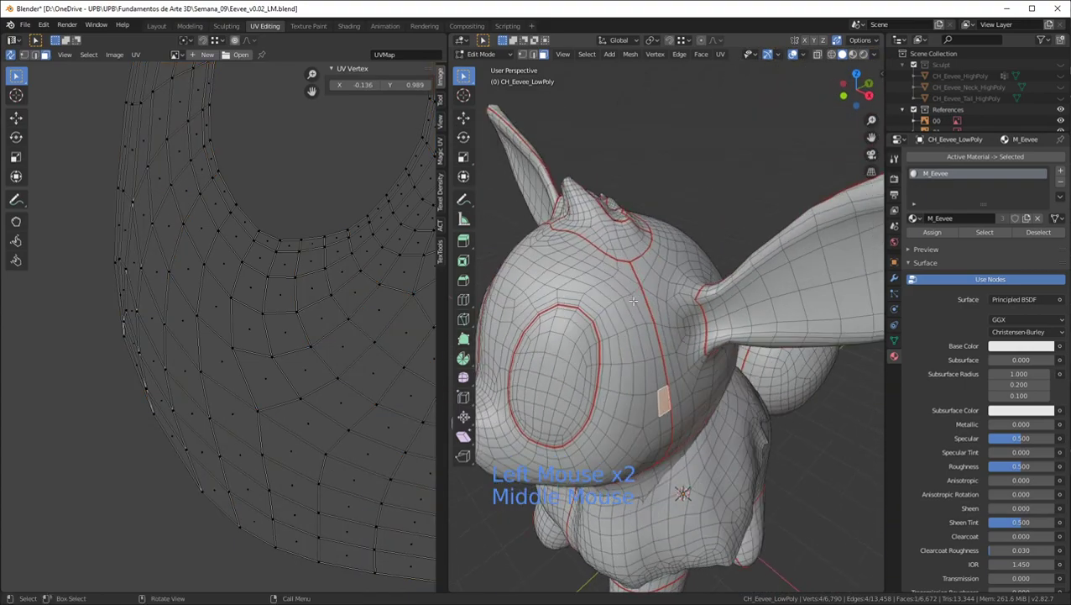
Select the face loop around the eyes and muzzle and compare its faces on the model with their projected UVs
alt+click(619, 284)
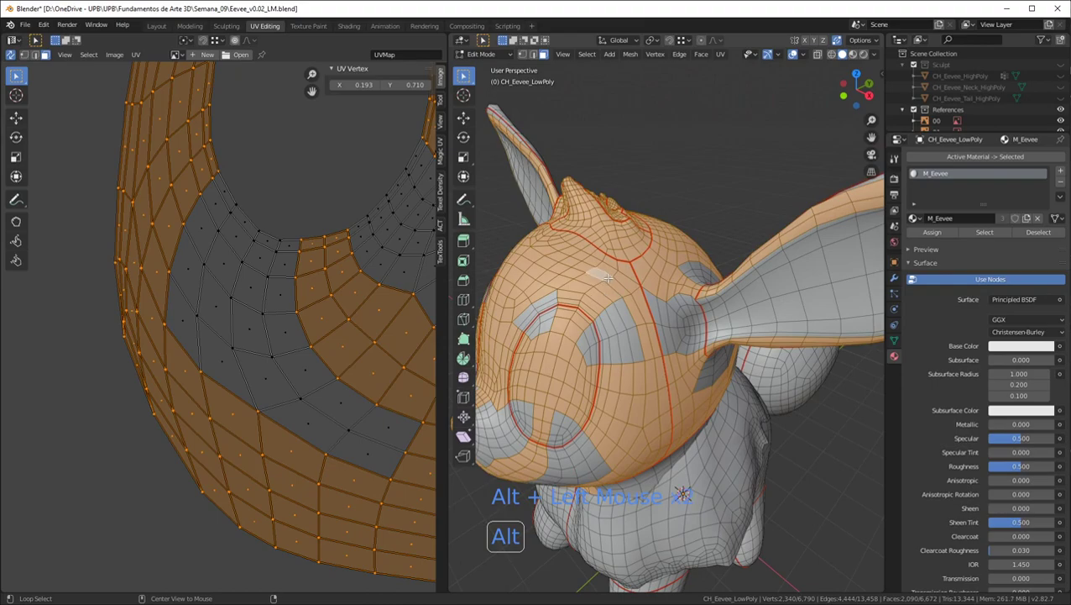
alt+click(632, 330)
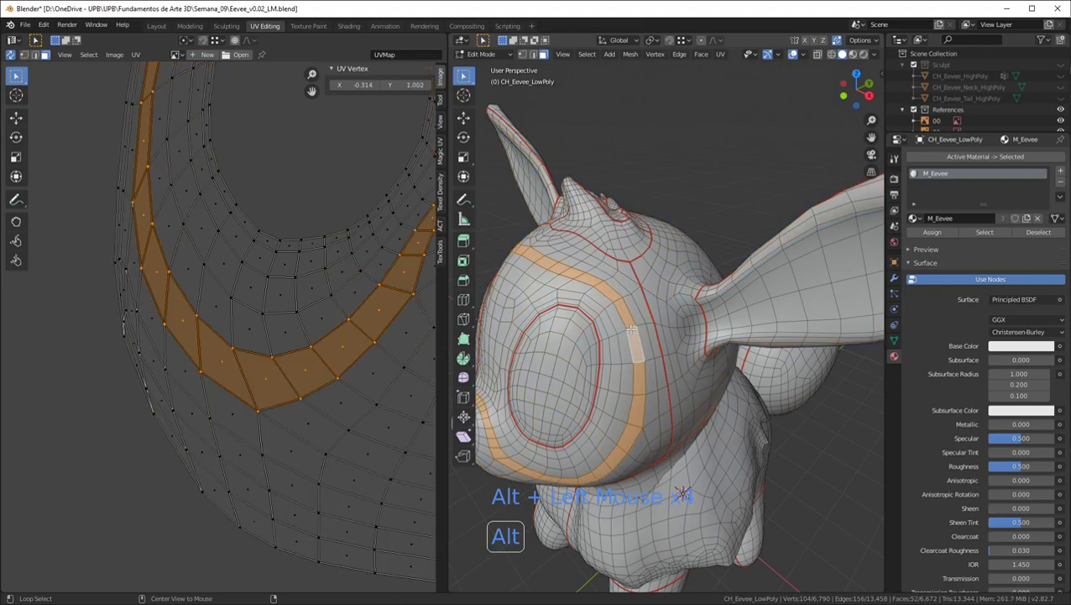
mouse_move(632, 330)
middle_down()
mouse_move(598, 361)
mouse_move(617, 340)
middle_up()
scroll(598, 361, down, 3)
scroll(252, 336, down, 7)
scroll(252, 336, up, 3)
scroll(617, 340, up, 3)
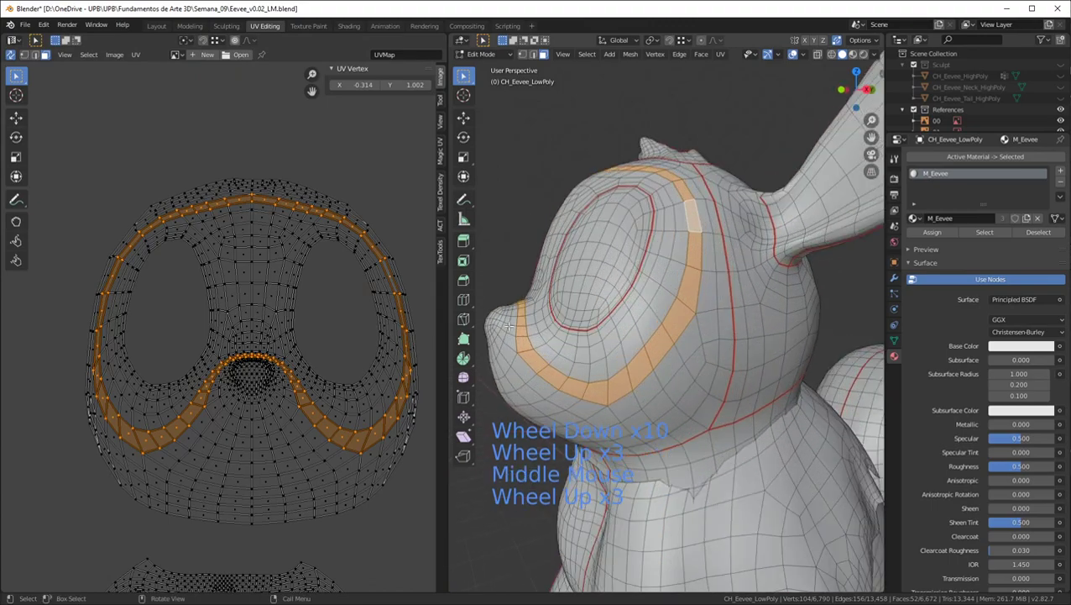
middle_drag(688, 184, 609, 304)
scroll(609, 304, down, 3)
scroll(610, 304, up, 3)
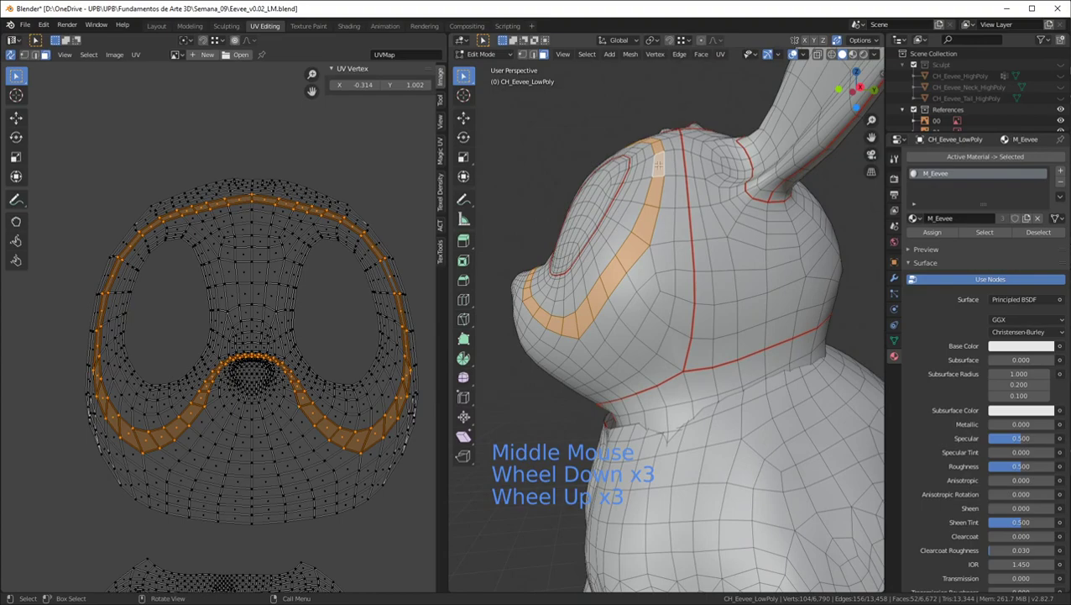
scroll(336, 308, down, 1)
scroll(337, 308, up, 2)
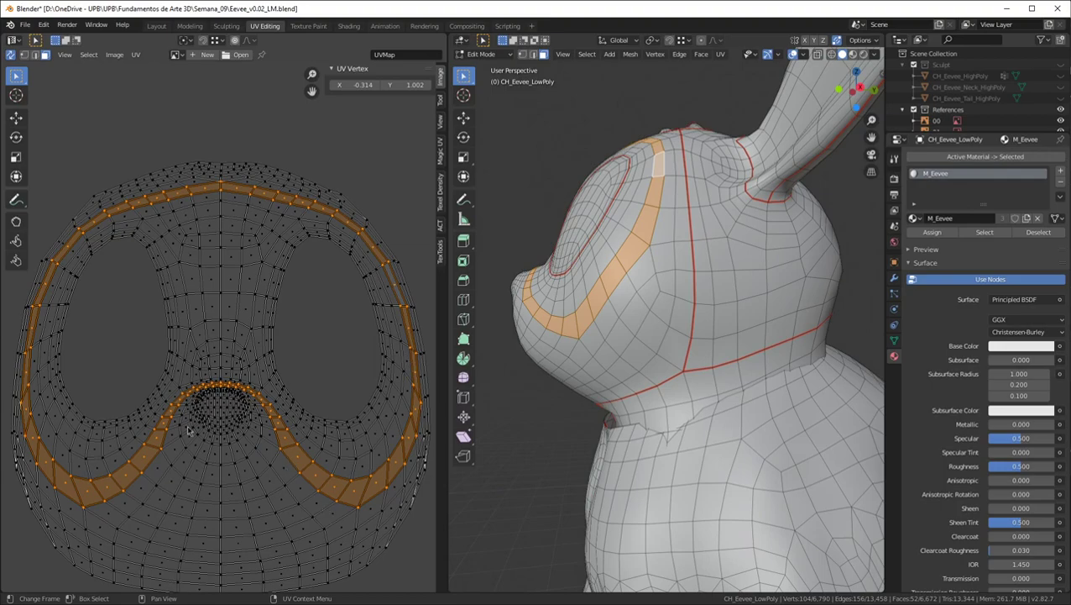
Examine how the selected face loop around the nose and muzzle compares with its faces in the projected UV island
middle_drag(587, 366, 665, 416)
scroll(683, 375, up, 2)
scroll(665, 416, up, 1)
scroll(665, 417, down, 4)
scroll(636, 382, up, 4)
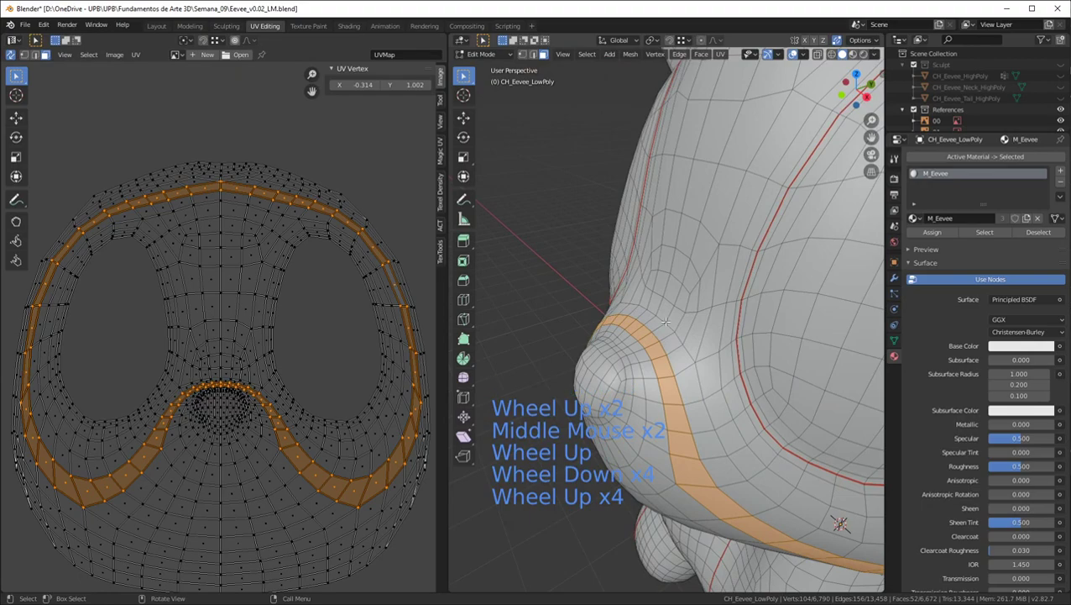
middle_drag(636, 382, 675, 330)
scroll(190, 407, up, 9)
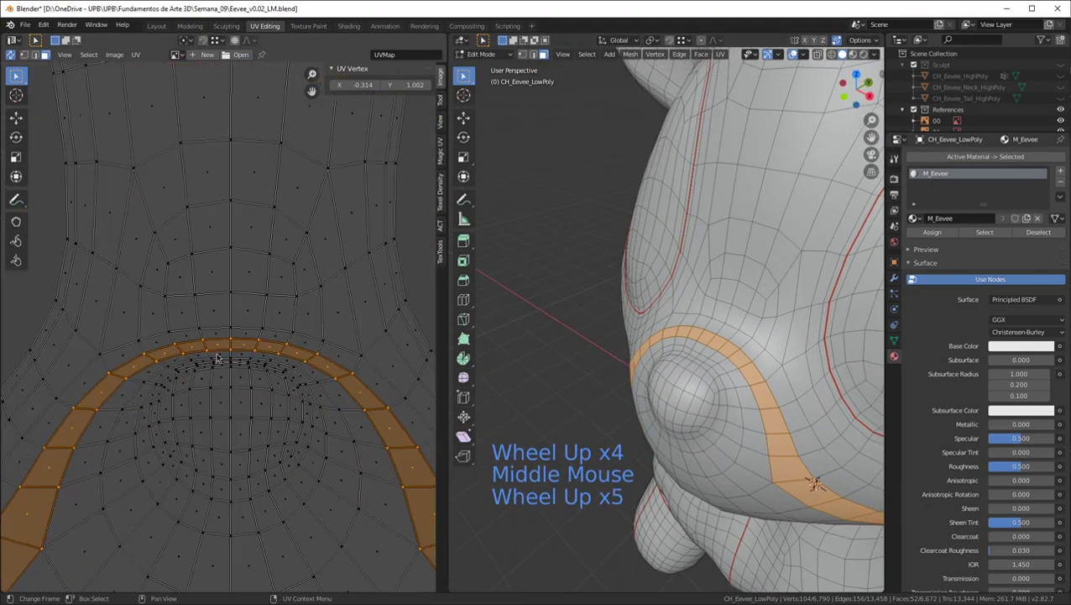
scroll(285, 363, down, 4)
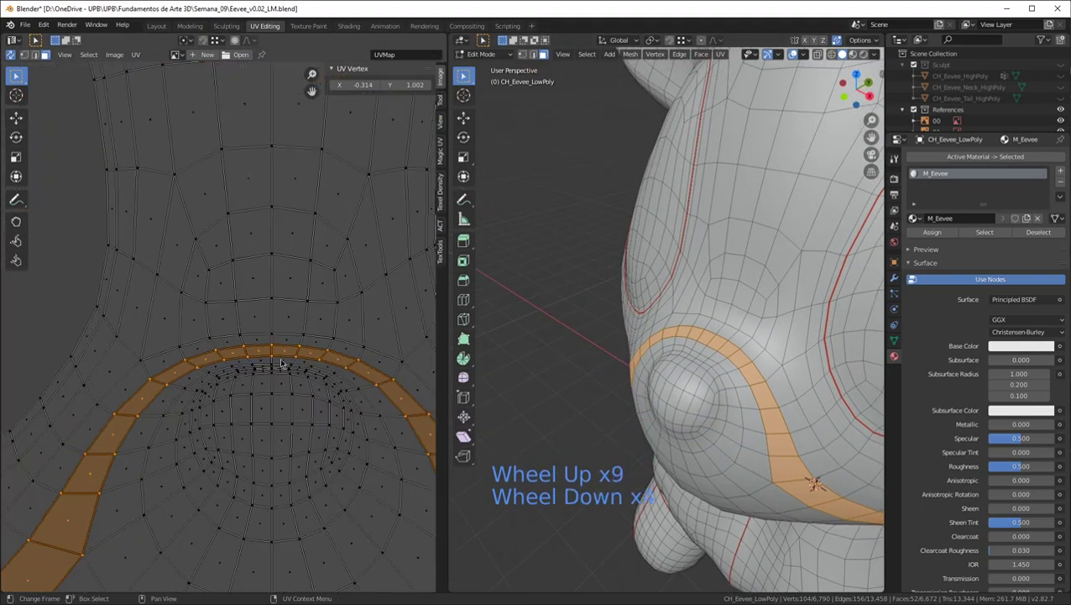
scroll(71, 301, down, 13)
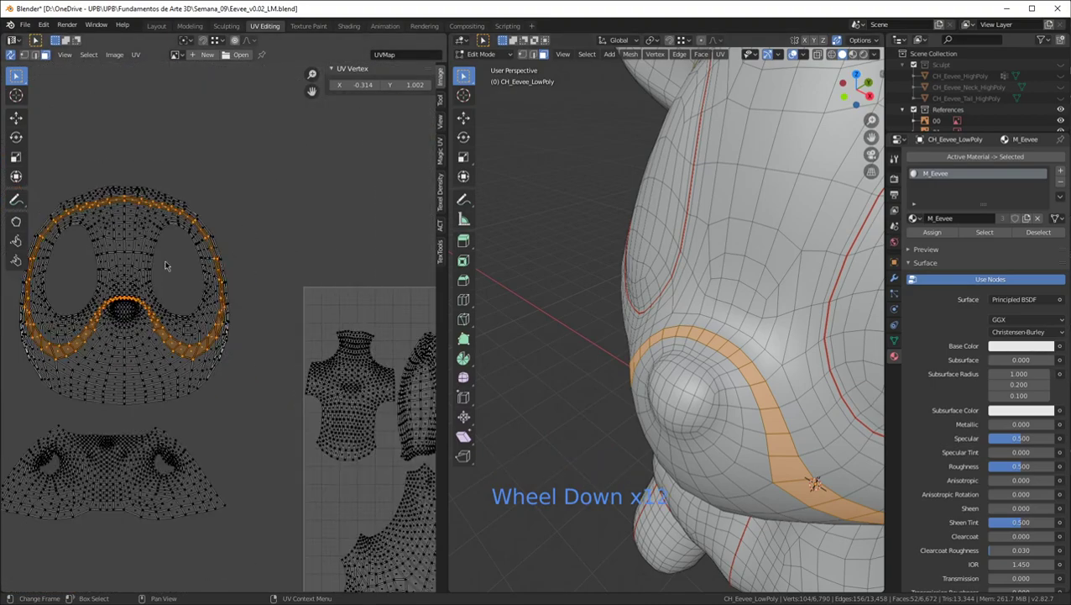
Undo the face-loop selections and the front-view projection, back to the face island's earlier unwrap
scroll(244, 213, up, 4)
key(ctrl+z)
key(ctrl+z)
key(ctrl+z)
key(ctrl+z)
key(ctrl+z)
key(ctrl+z)
key(ctrl+z)
key(ctrl+z)
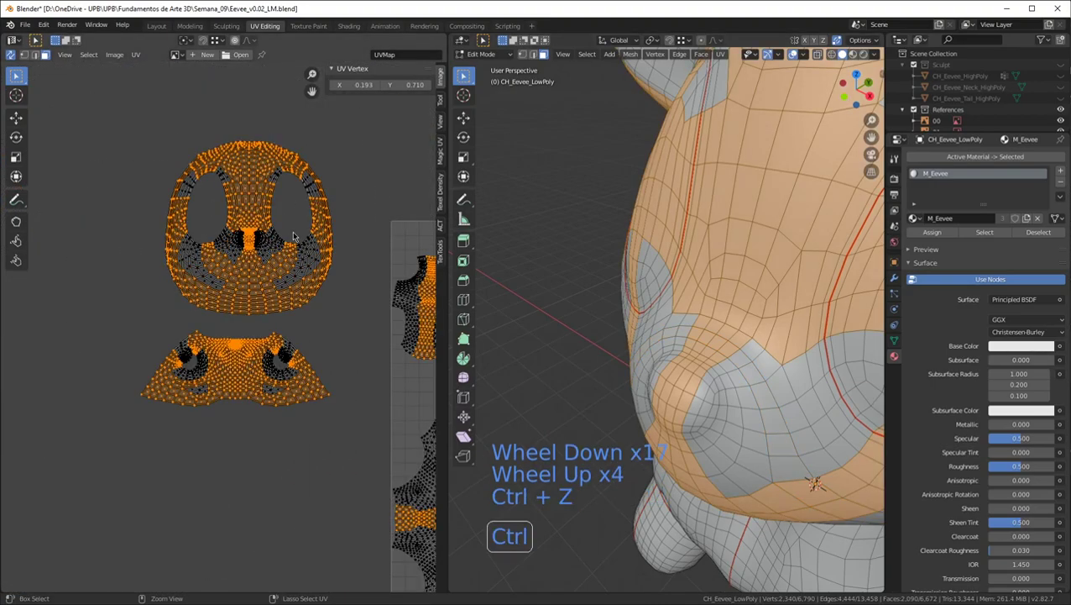
key(ctrl+z)
key(ctrl+z)
key(ctrl+z)
key(ctrl+z)
key(ctrl+z)
key(ctrl+z)
key(ctrl+z)
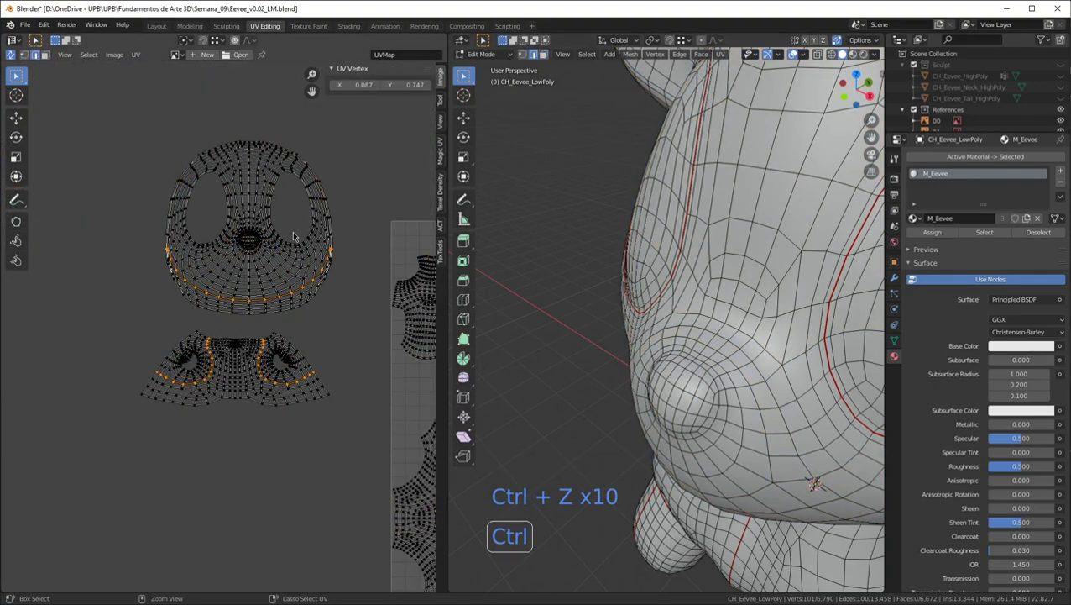
key(ctrl+z)
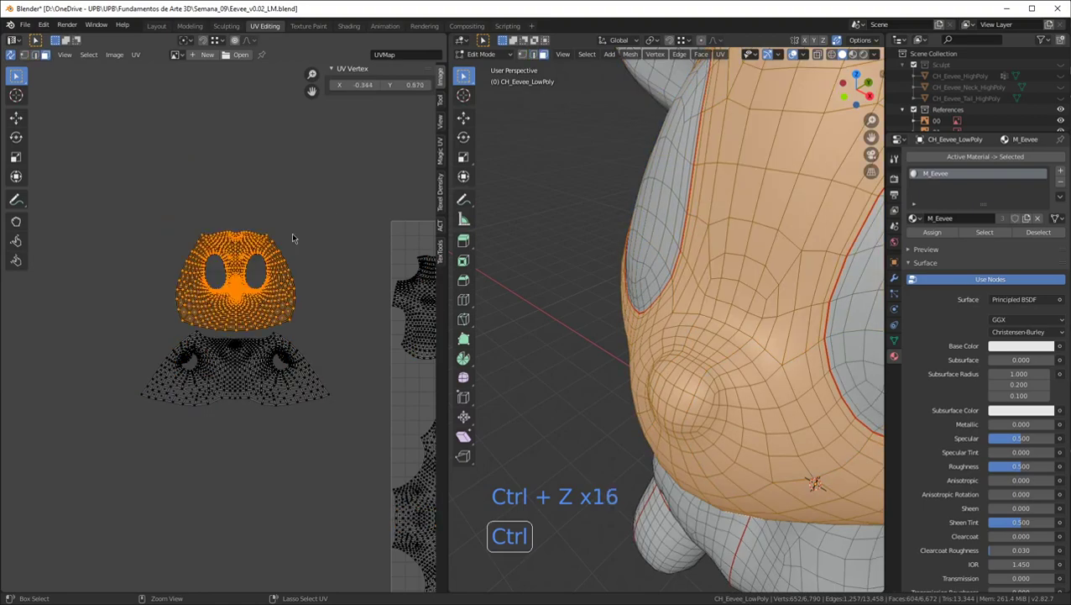
Examine the face island's UVs around the eye holes and nose, and clear the selection
scroll(292, 235, down, 2)
scroll(221, 260, up, 8)
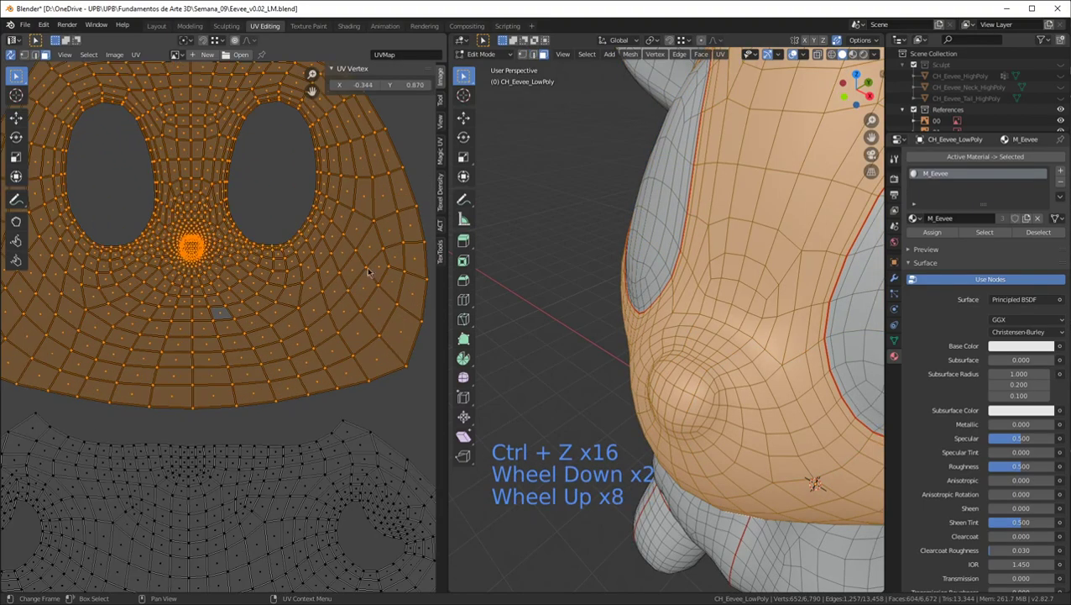
scroll(265, 277, down, 3)
scroll(264, 218, up, 4)
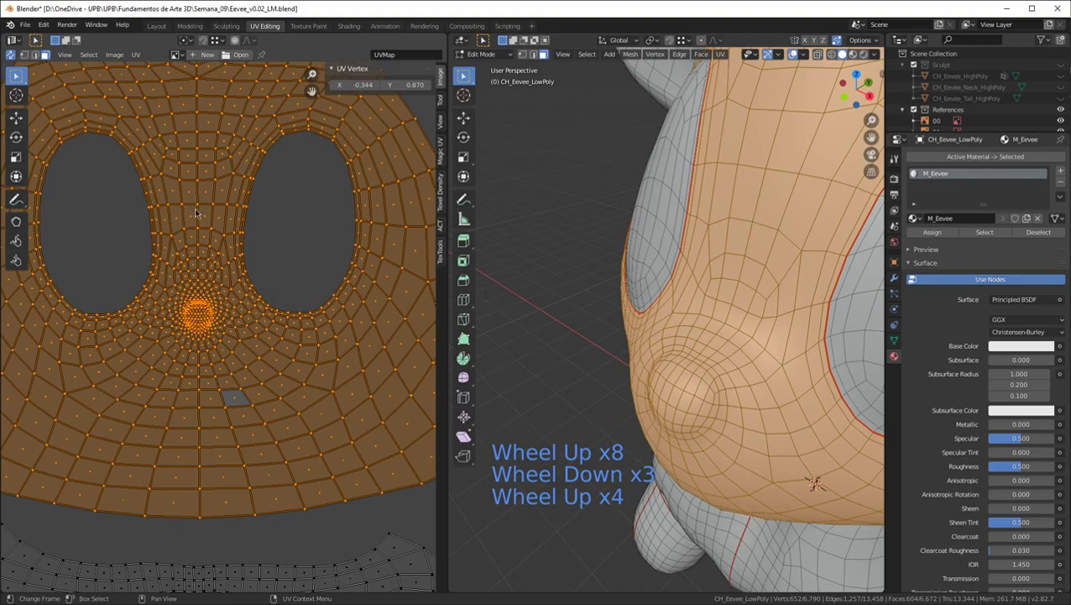
scroll(200, 97, down, 2)
key(alt+a)
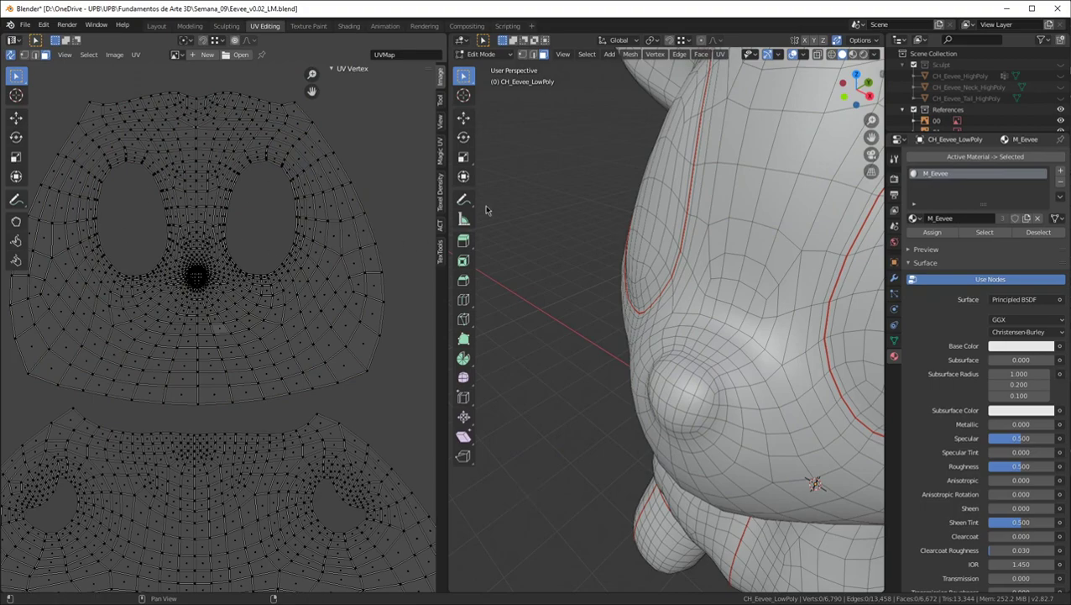
Maximize the UV editor and frame the whole UV square together with the two head islands outside it
scroll(259, 225, down, 2)
key(ctrl+space)
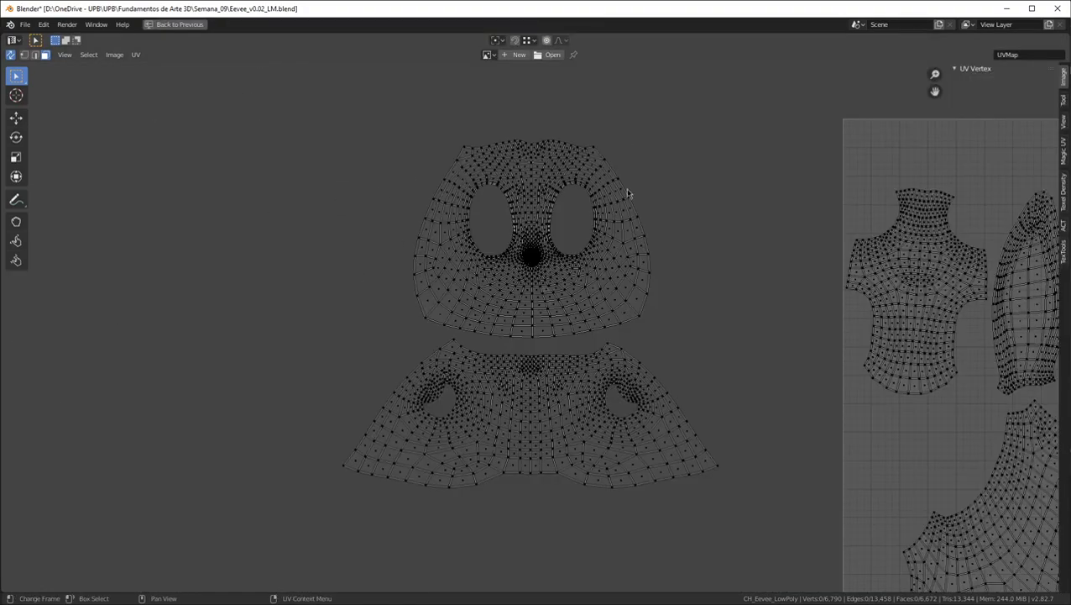
scroll(509, 219, down, 1)
middle_drag(459, 232, 43, 218)
scroll(739, 264, up, 1)
middle_drag(702, 232, 727, 207)
scroll(735, 223, down, 2)
scroll(739, 234, up, 2)
scroll(599, 214, down, 2)
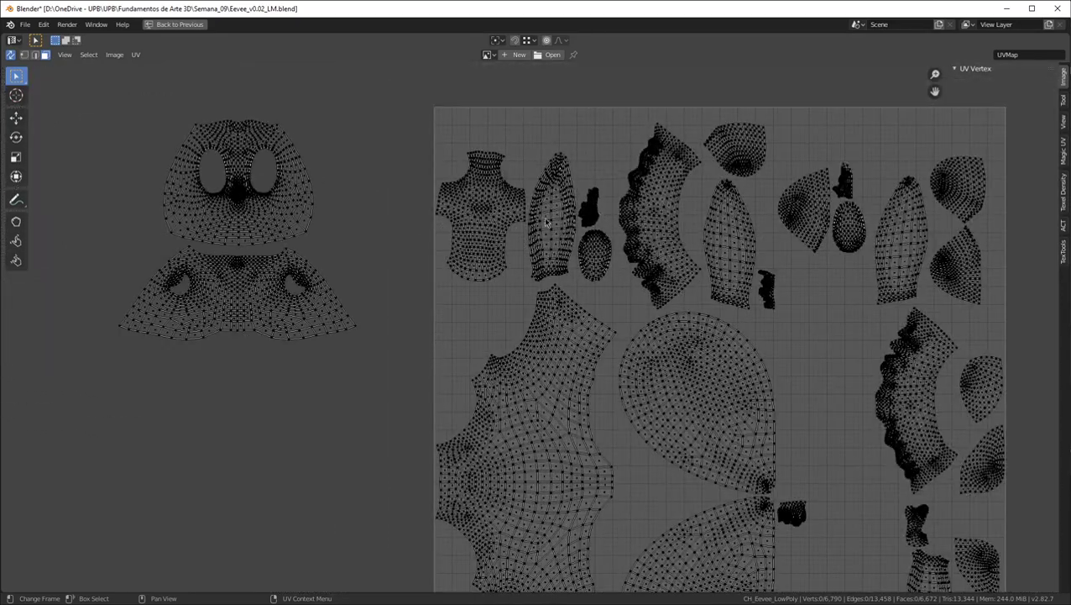
scroll(589, 217, down, 1)
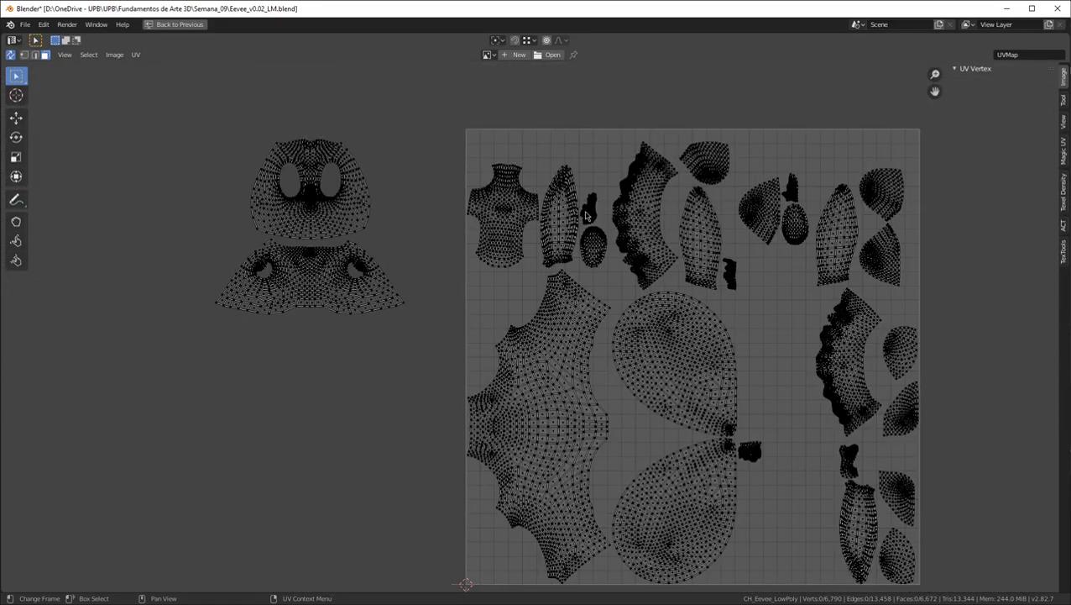
Gather the small jagged islands beside the two upper ear-shaped islands and move them near the third one in the UV square
key(l)
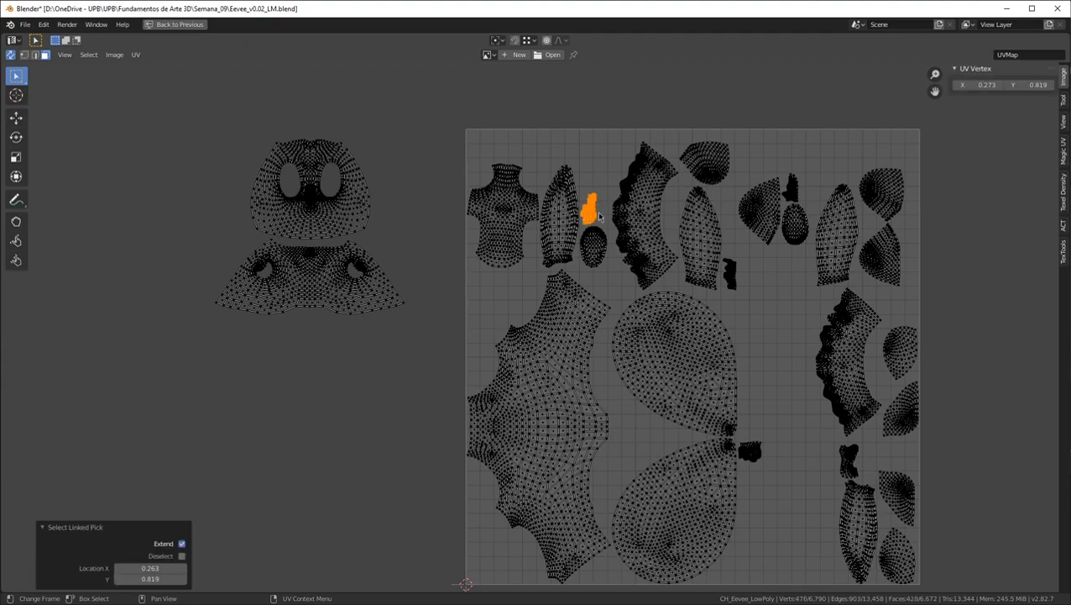
key(g)
click(732, 282)
key(l)
key(g)
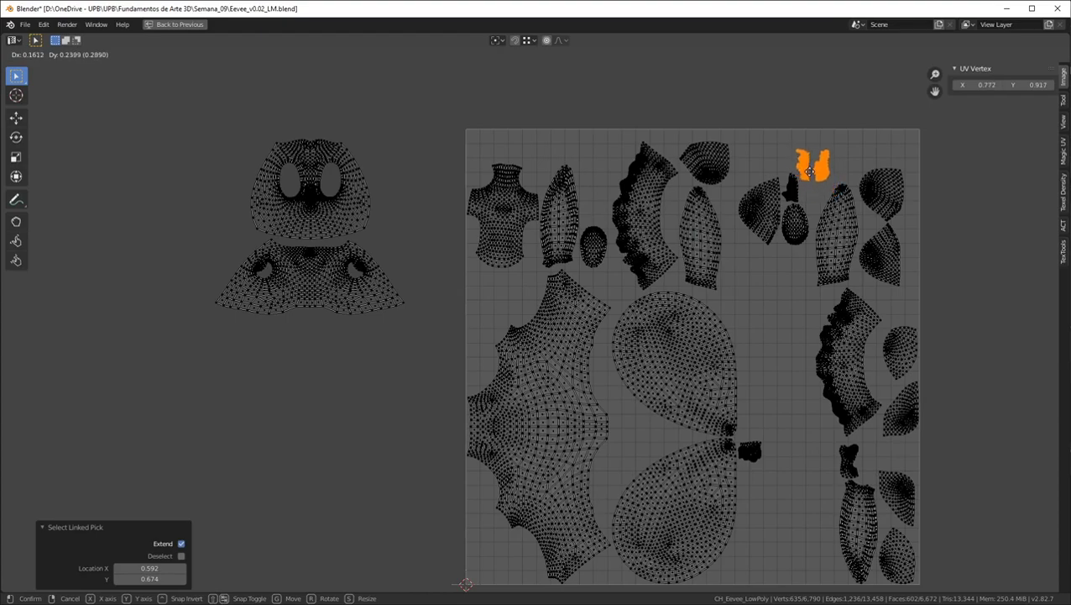
click(811, 173)
key(g)
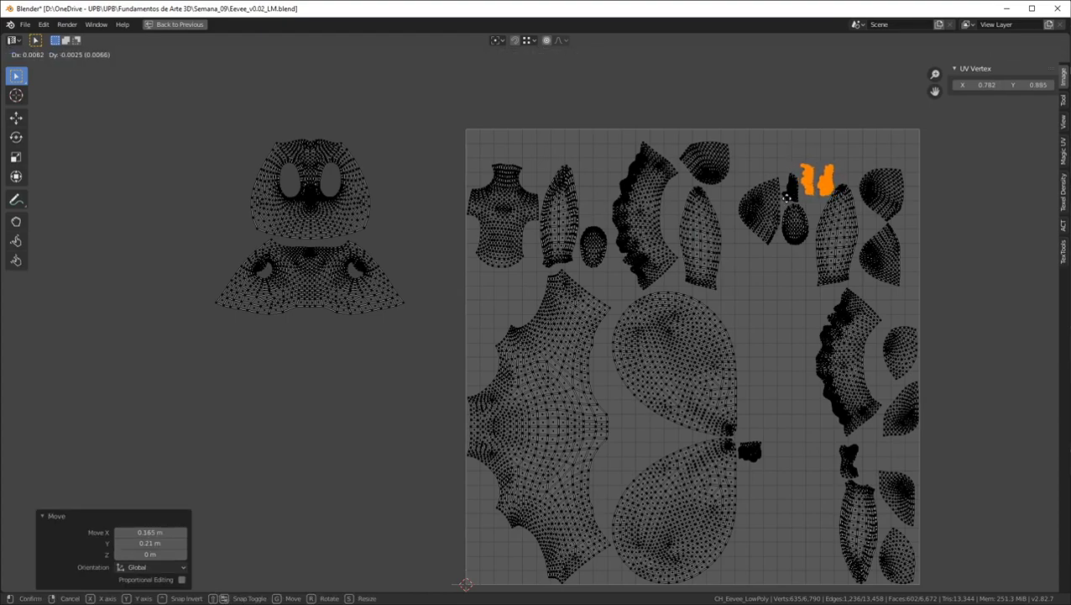
click(787, 195)
Add the three remaining small jagged islands to the selection and move all five outside the UV square, beside its lower-left corner
key(l)
key(g)
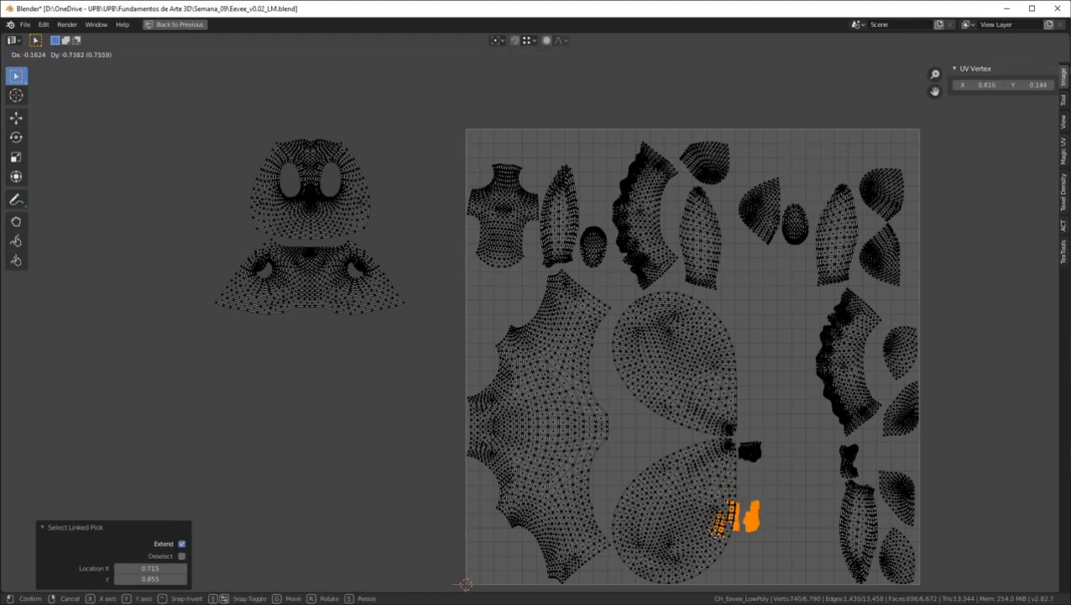
click(742, 508)
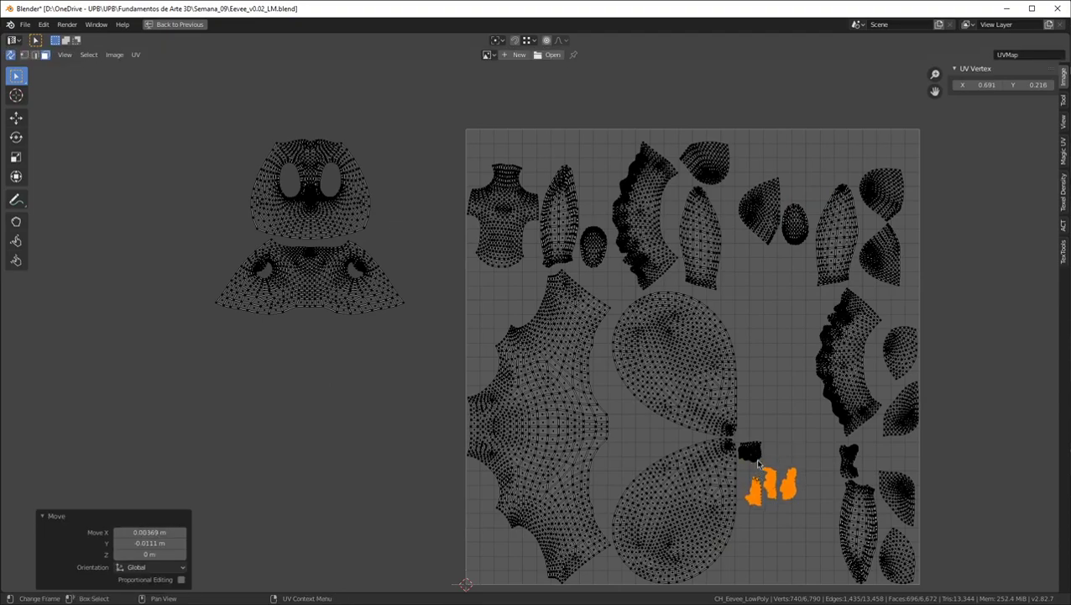
key(l)
key(g)
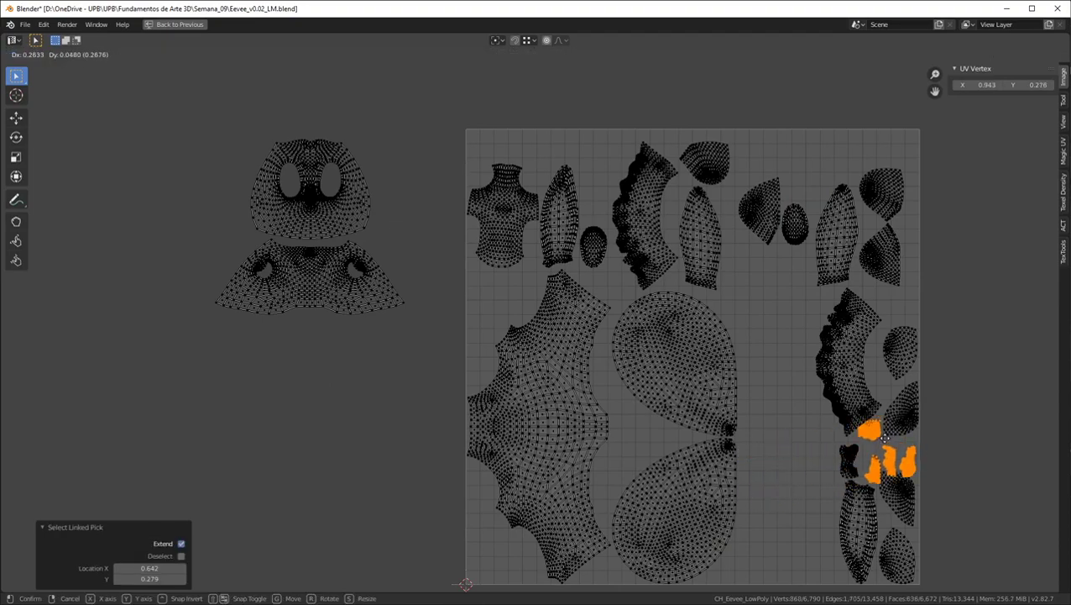
click(882, 437)
key(l)
key(g)
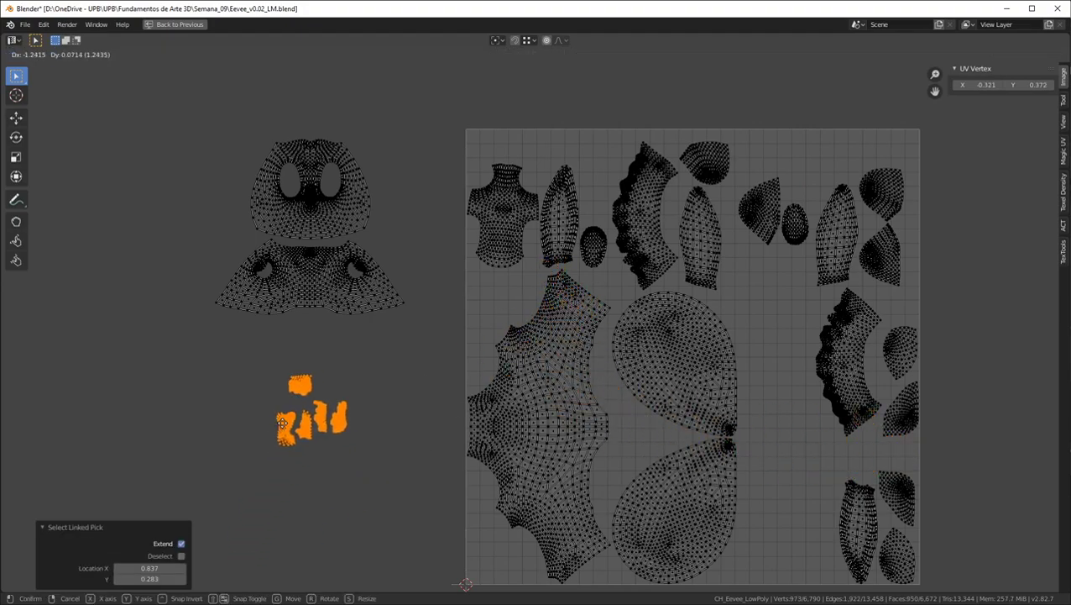
click(319, 529)
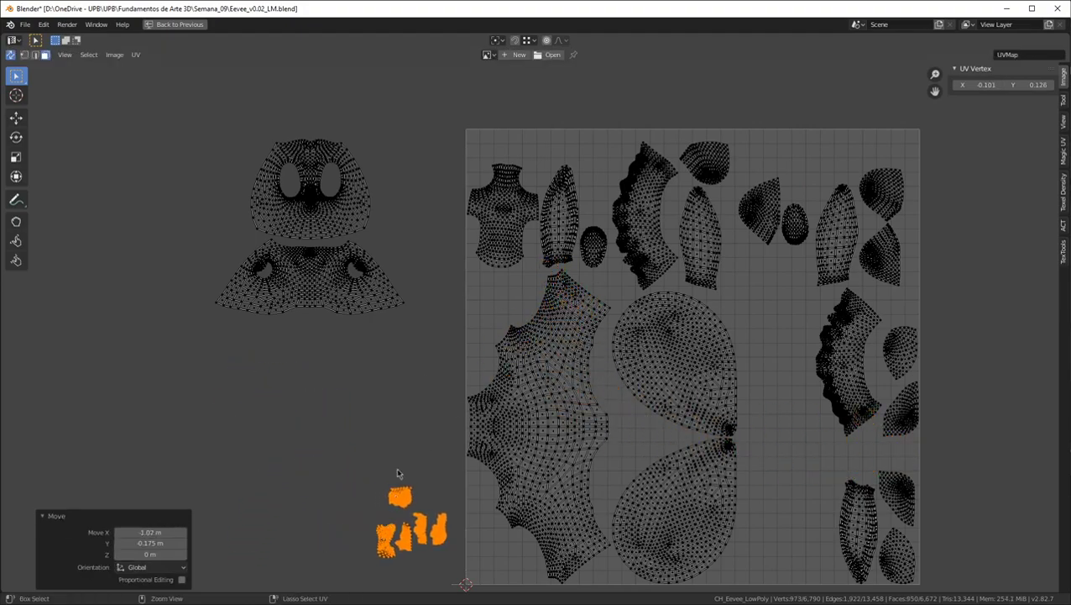
Examine where the faces of the five selected islands lie on the model, and return to the maximized UV editor
key(ctrl+space)
scroll(659, 263, down, 7)
scroll(659, 262, up, 5)
middle_drag(658, 263, 621, 326)
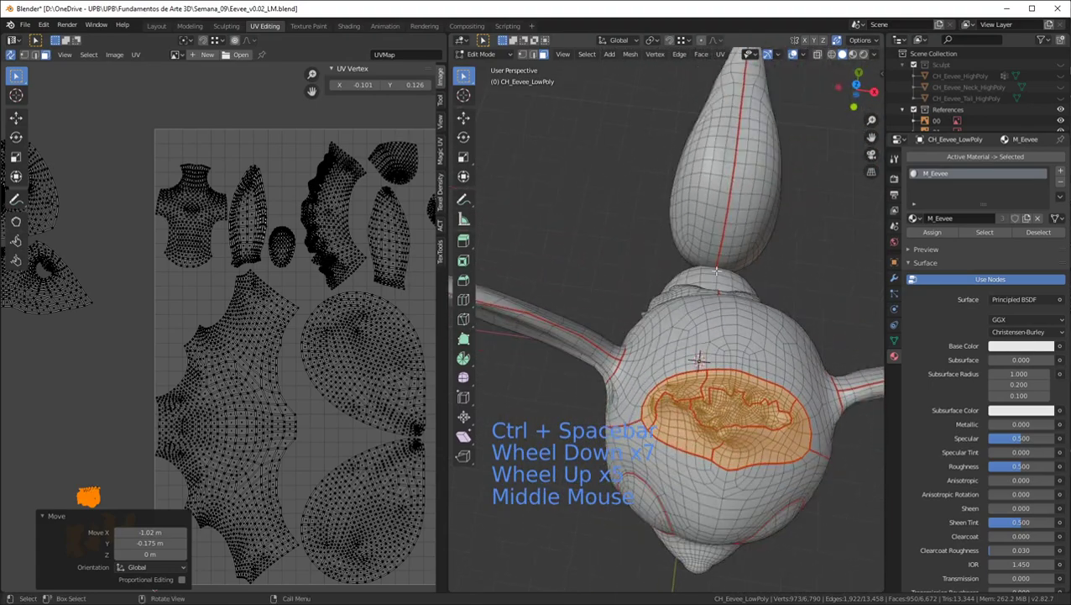
scroll(621, 326, up, 1)
key(ctrl+space)
key(ctrl+space)
key(ctrl+space)
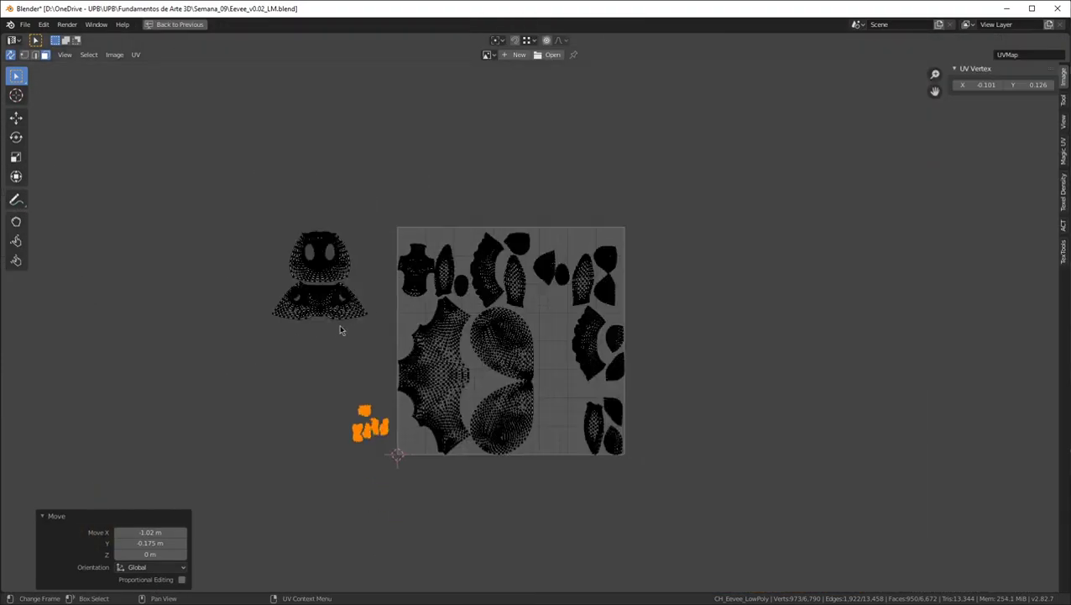
Move the five small jagged islands above the UV square's upper-left corner, by 0.223 m in X and 0.981 m in Y
scroll(338, 323, down, 2)
scroll(431, 424, up, 5)
scroll(432, 425, down, 1)
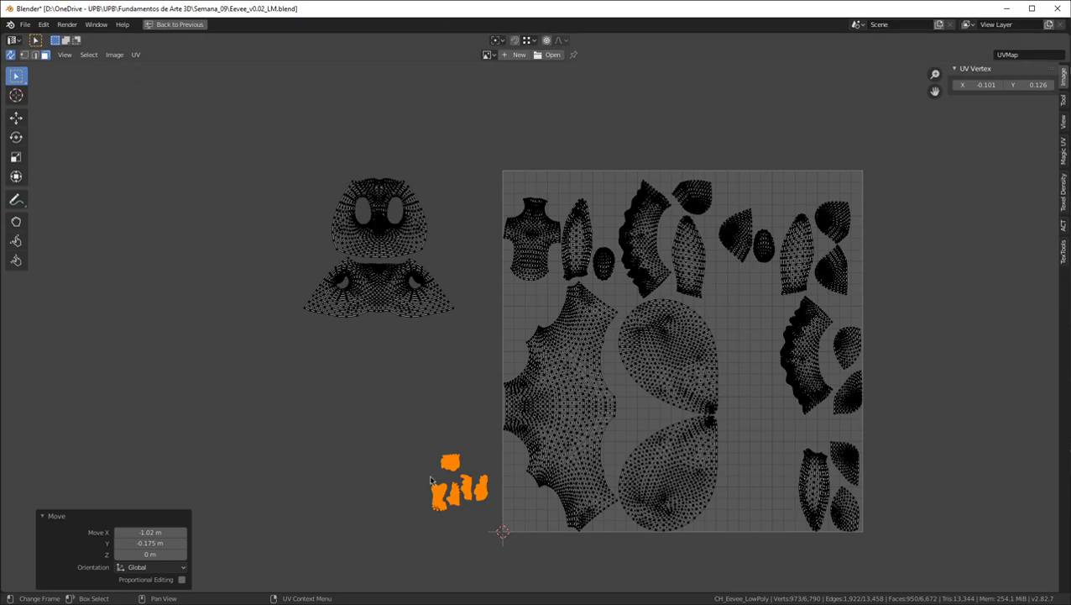
key(g)
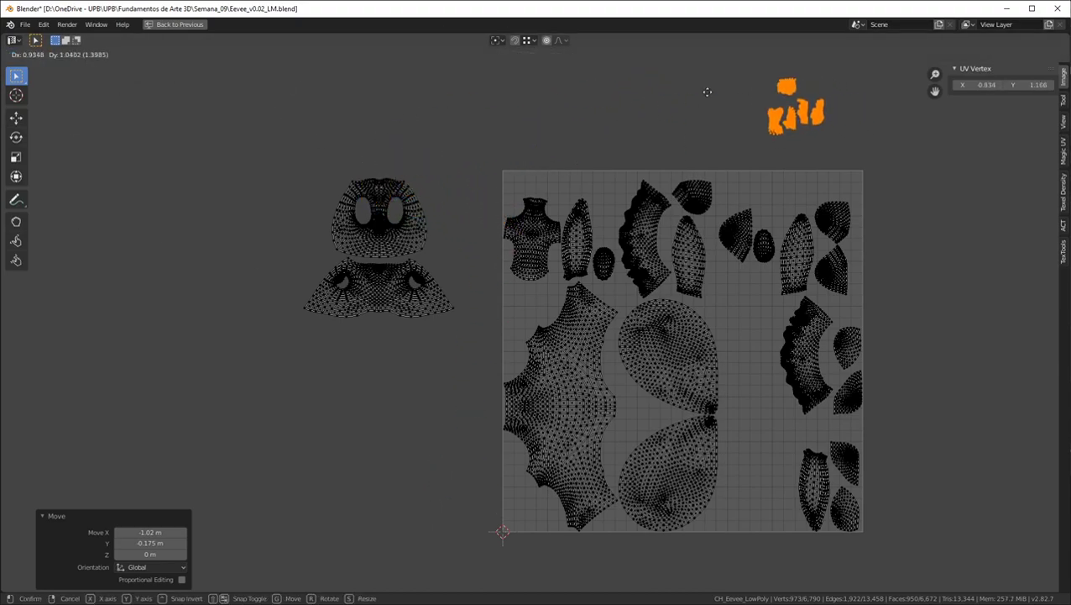
click(515, 108)
scroll(522, 104, up, 2)
scroll(507, 167, up, 1)
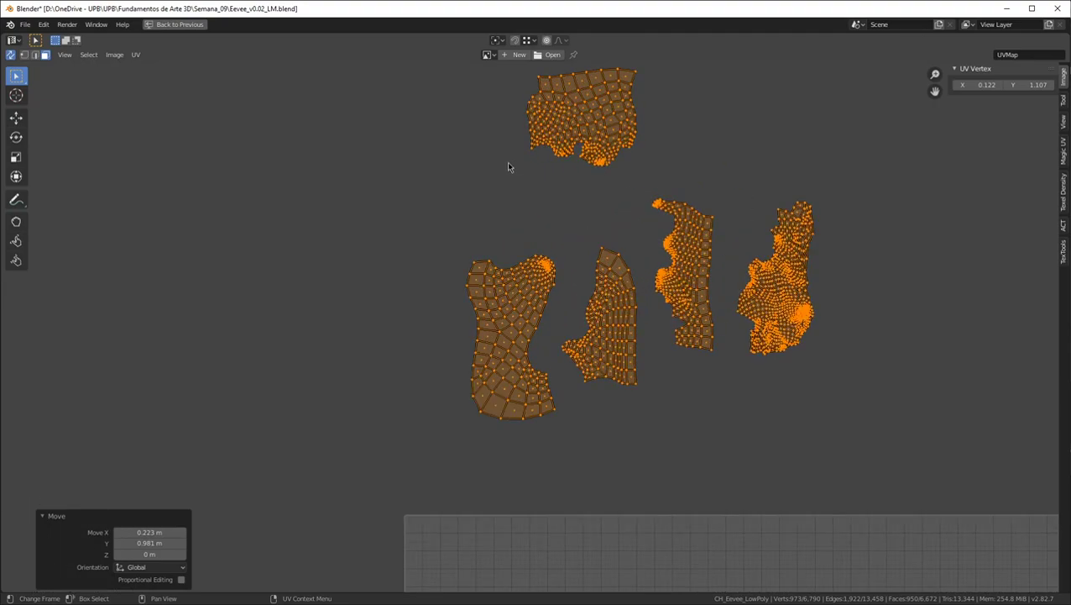
scroll(507, 167, down, 5)
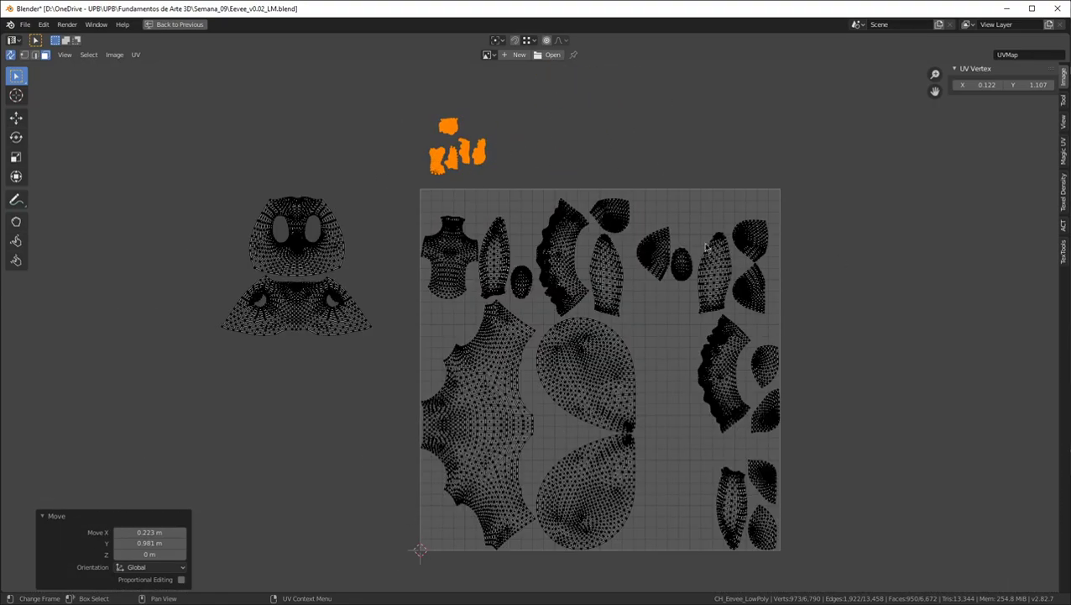
Select all the islands inside the UV square and move them out to the left, beyond the two head islands
key(alt+a)
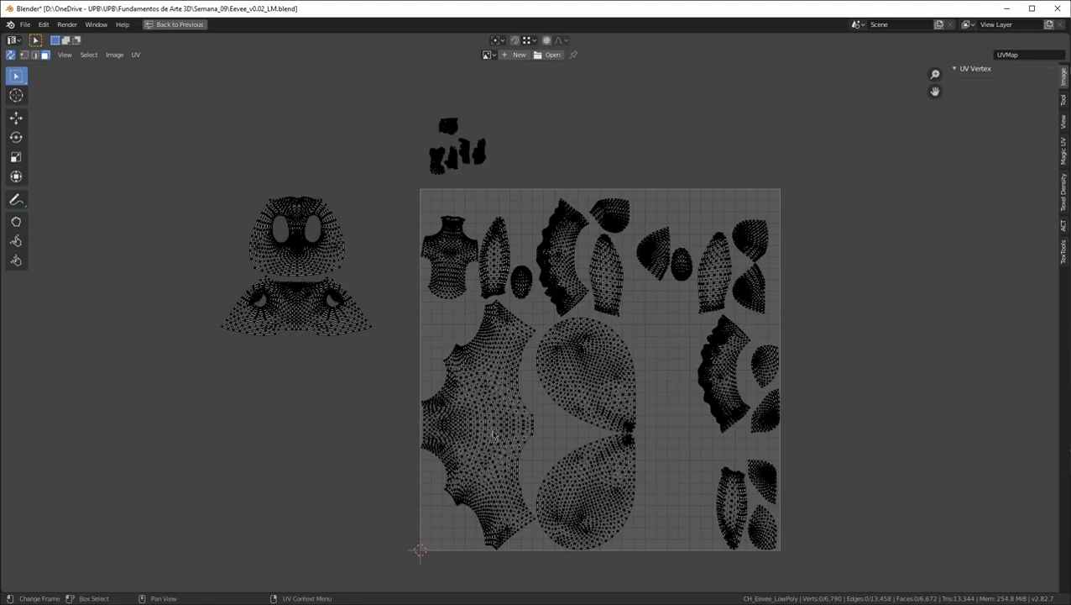
drag(413, 190, 901, 570)
scroll(613, 399, down, 1)
middle_drag(613, 398, 739, 349)
key(g)
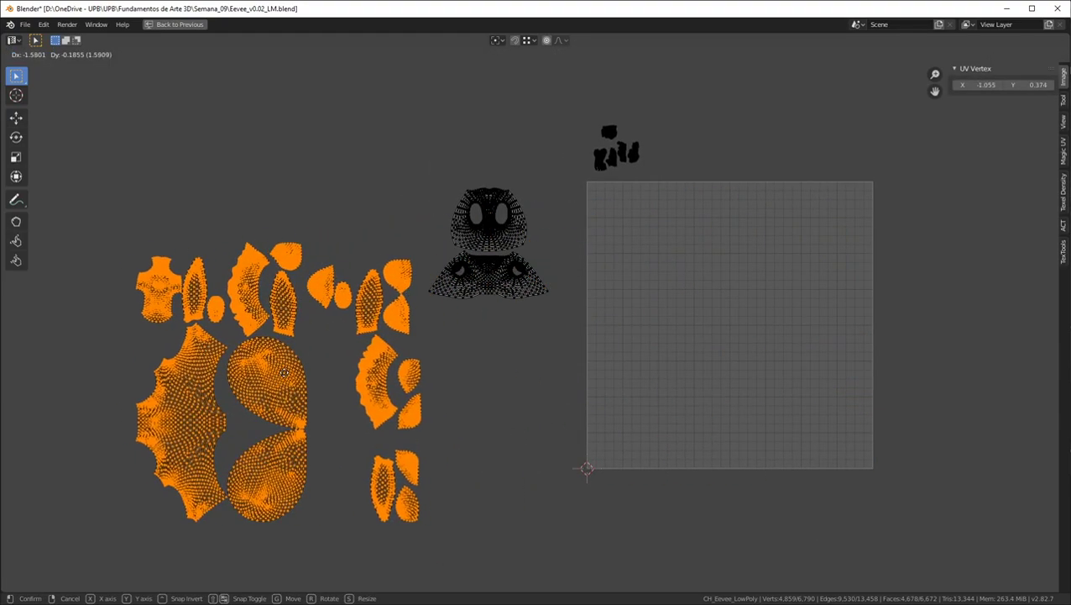
click(288, 351)
Select both head islands and move them into the empty UV square, with the face fitted into its upper-left corner
key(alt+a)
drag(426, 179, 547, 302)
key(g)
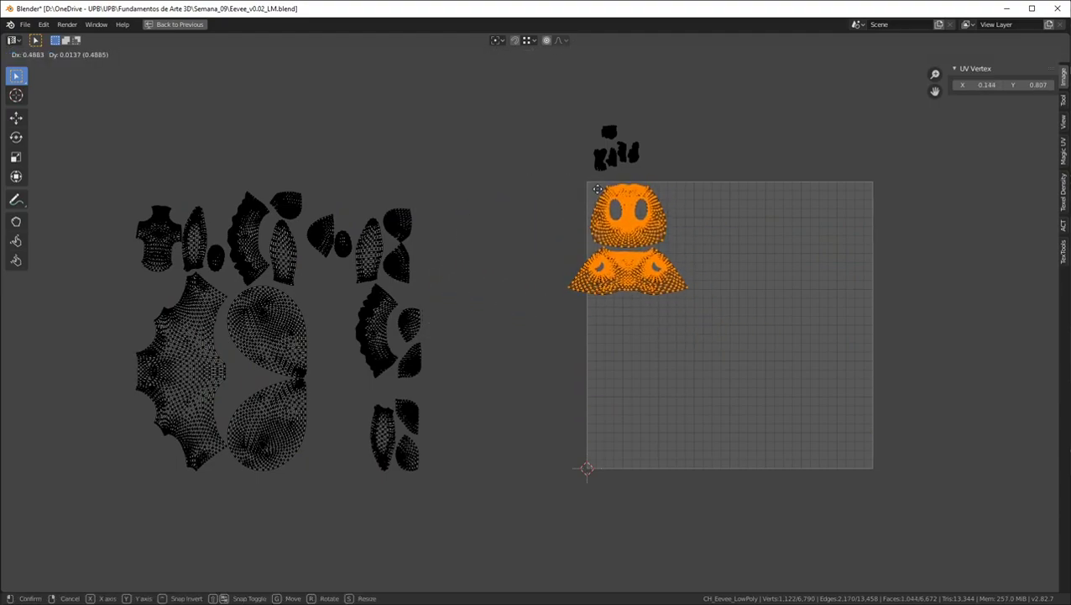
click(599, 189)
scroll(600, 181, up, 5)
key(g)
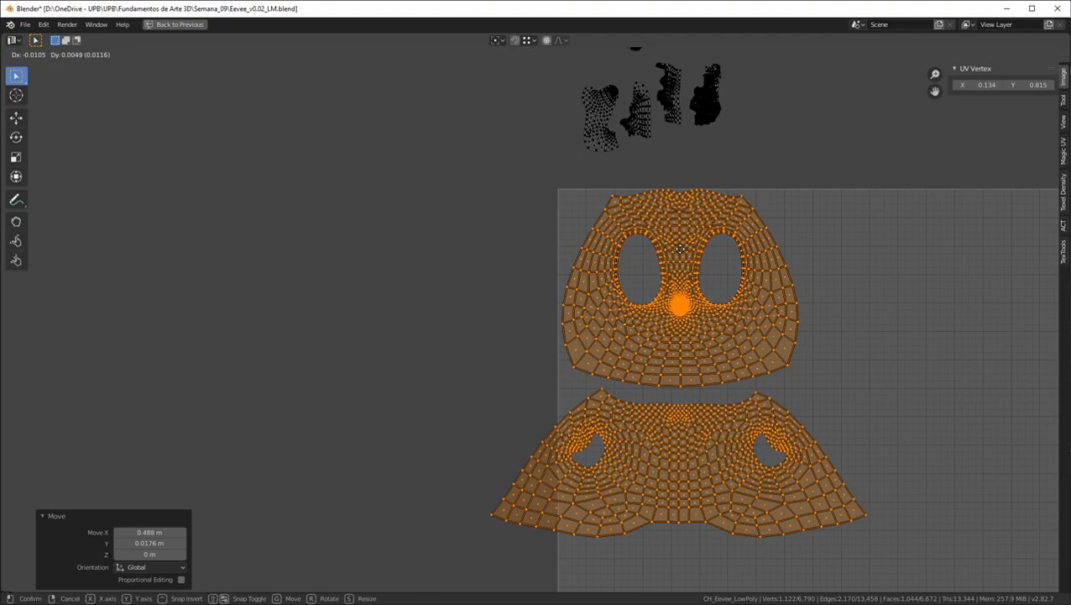
click(682, 252)
Select only the lower head island and move it to the right of the face island, by 0.332 m in X and 0.083 m in Y
click(675, 468)
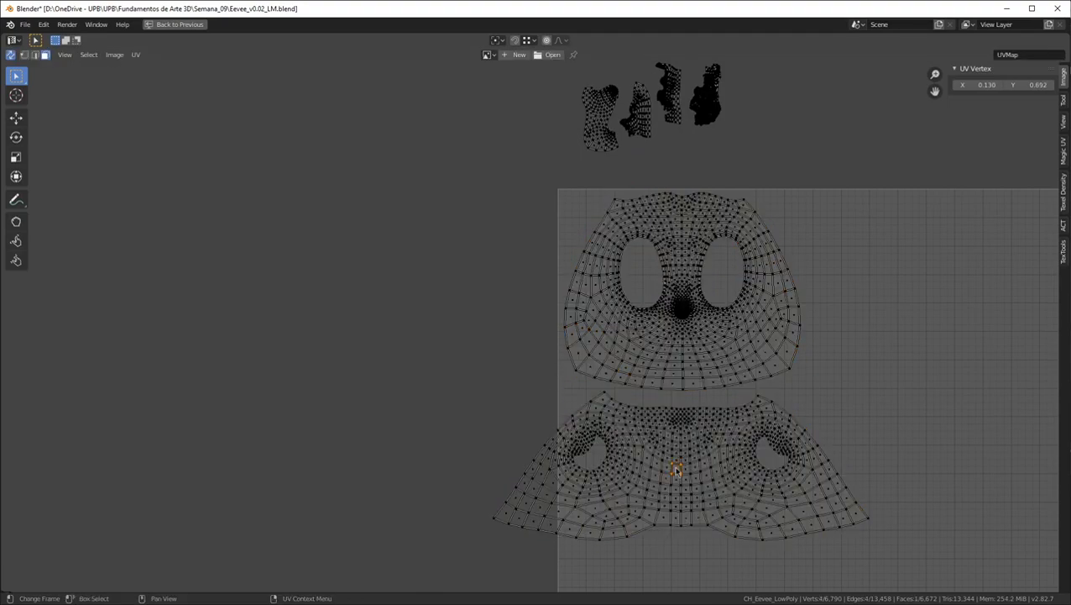
key(l)
scroll(678, 471, down, 2)
middle_drag(468, 299, 418, 267)
middle_drag(701, 452, 695, 362)
key(g)
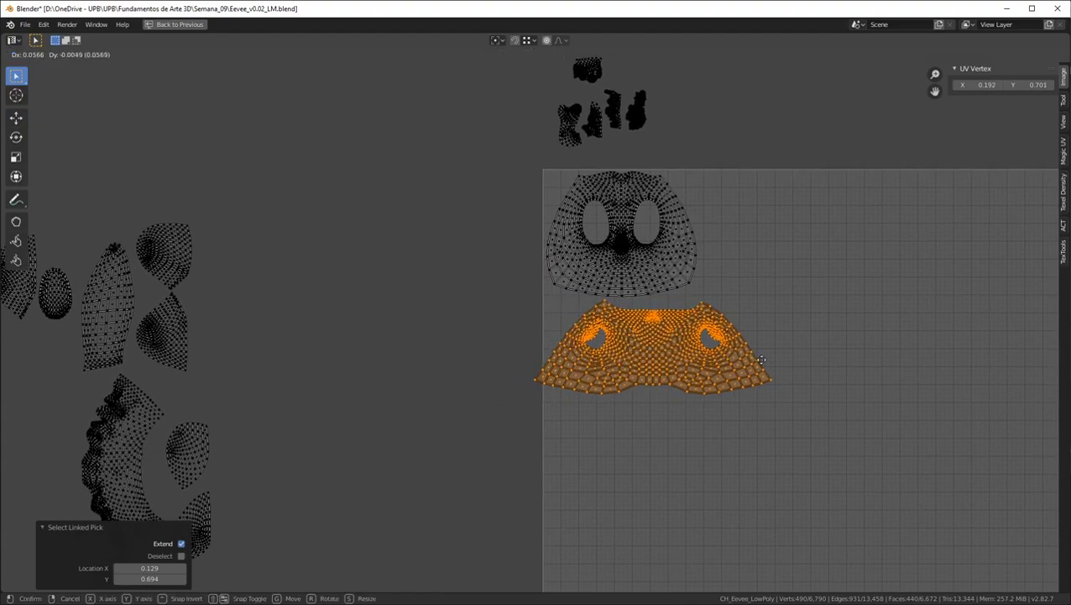
click(913, 329)
Move the selected wide head island down toward the UV square's lower-left corner, by -0.246 m in X and -0.689 m in Y
scroll(758, 285, down, 2)
scroll(758, 286, up, 2)
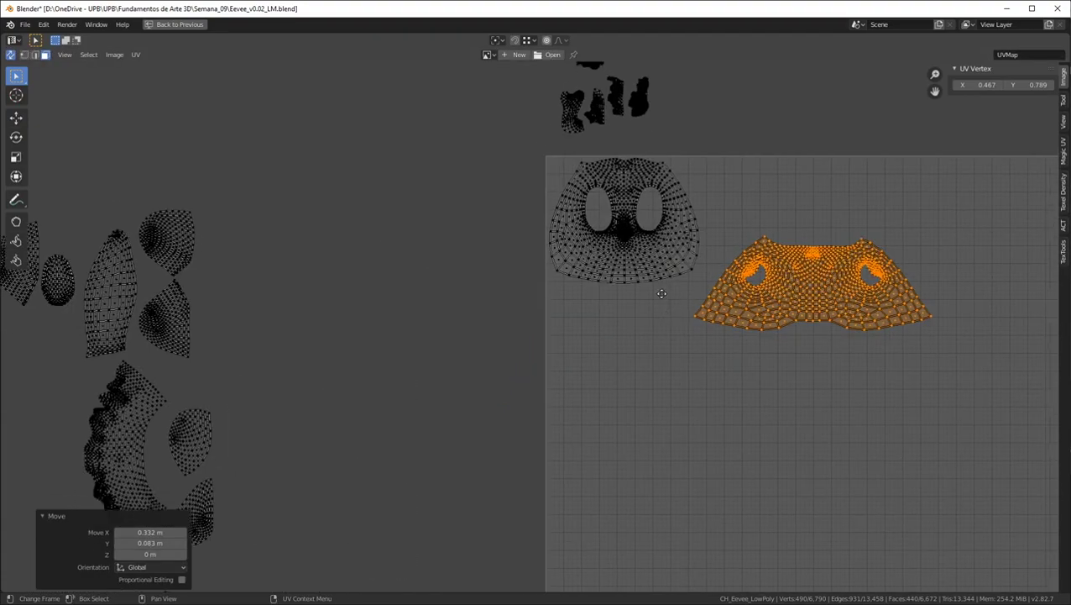
scroll(764, 252, down, 4)
key(g)
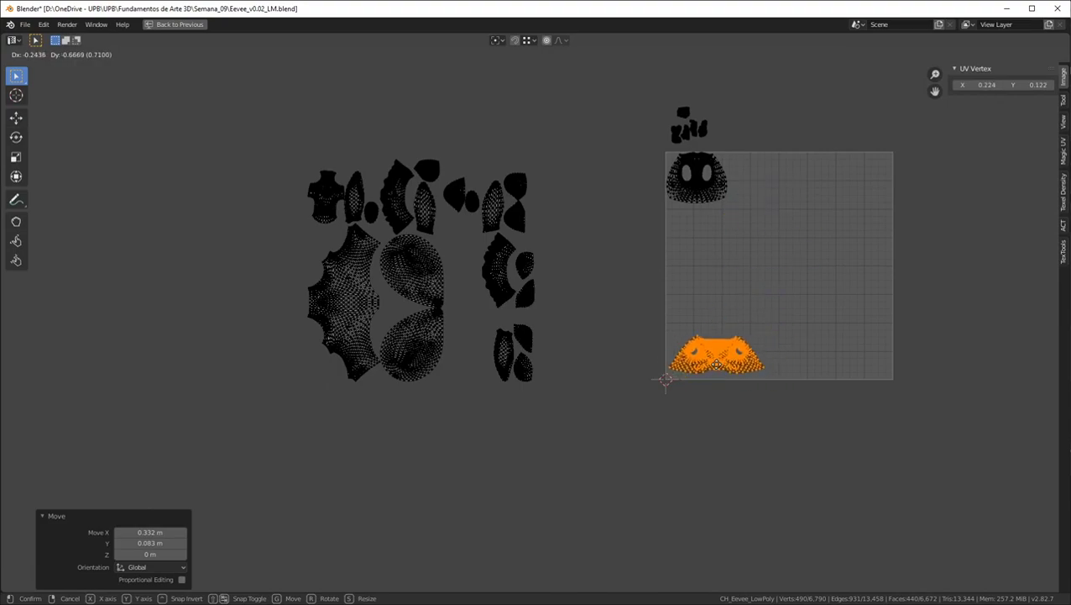
click(718, 373)
Nudge the wide head island snugly into the UV square's lower-left corner, close to both edges
scroll(691, 386, up, 5)
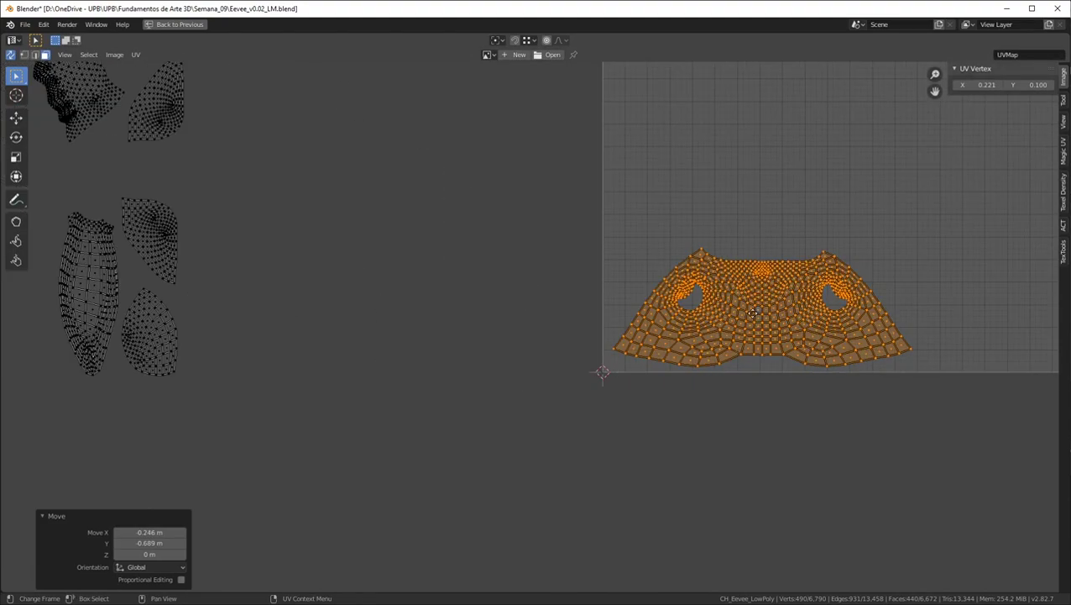
key(g)
click(748, 317)
key(g)
click(747, 319)
scroll(737, 391, down, 7)
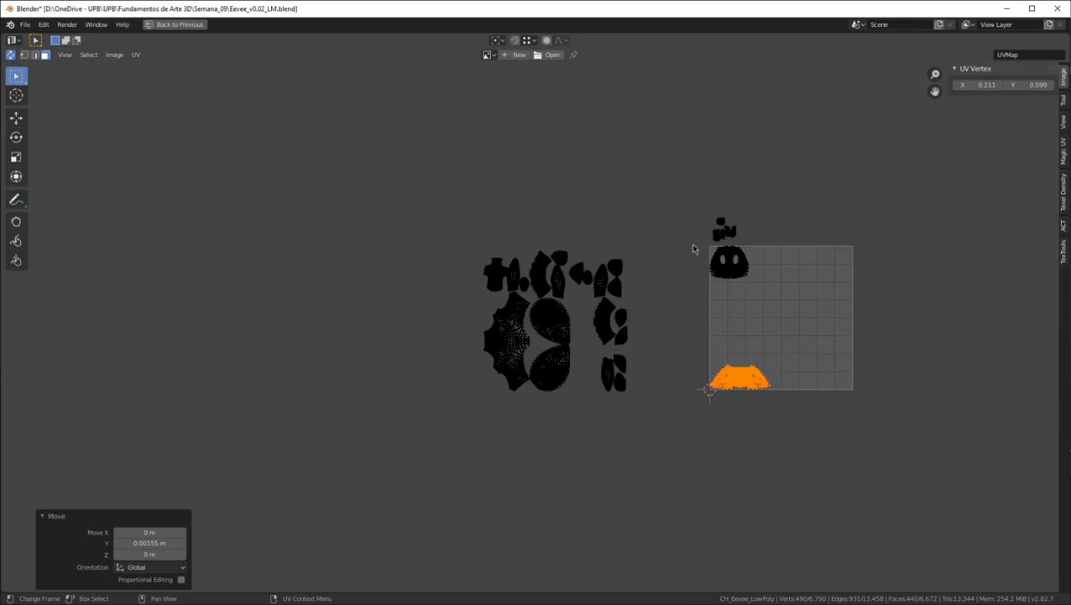
Select the whole face island and move it just above the wide head island, by 0.0148 m in X and -0.598 m in Y
scroll(737, 281, up, 2)
click(736, 278)
key(l)
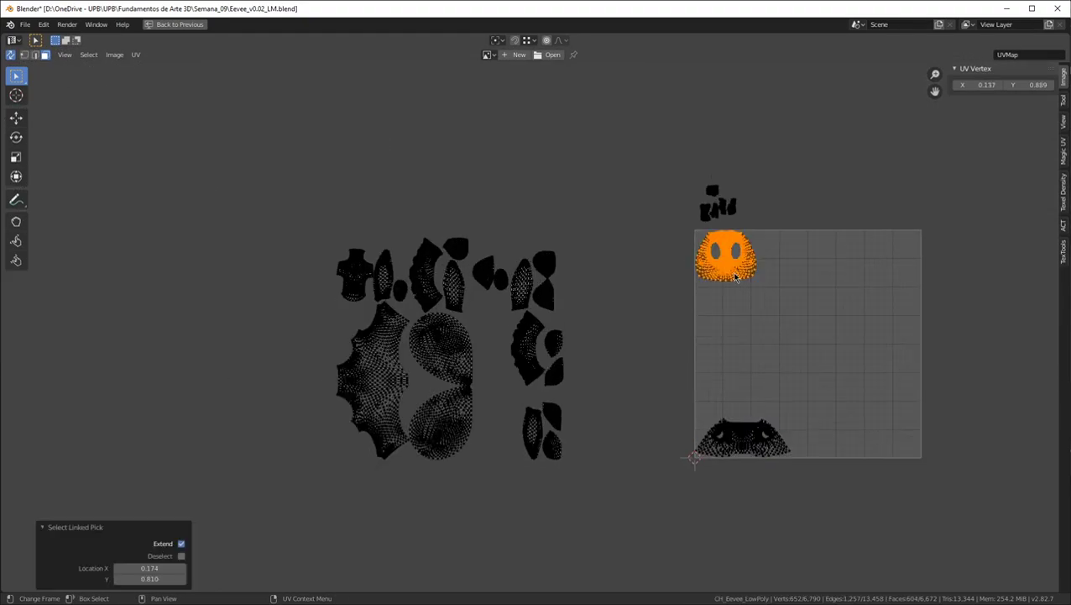
key(g)
click(739, 412)
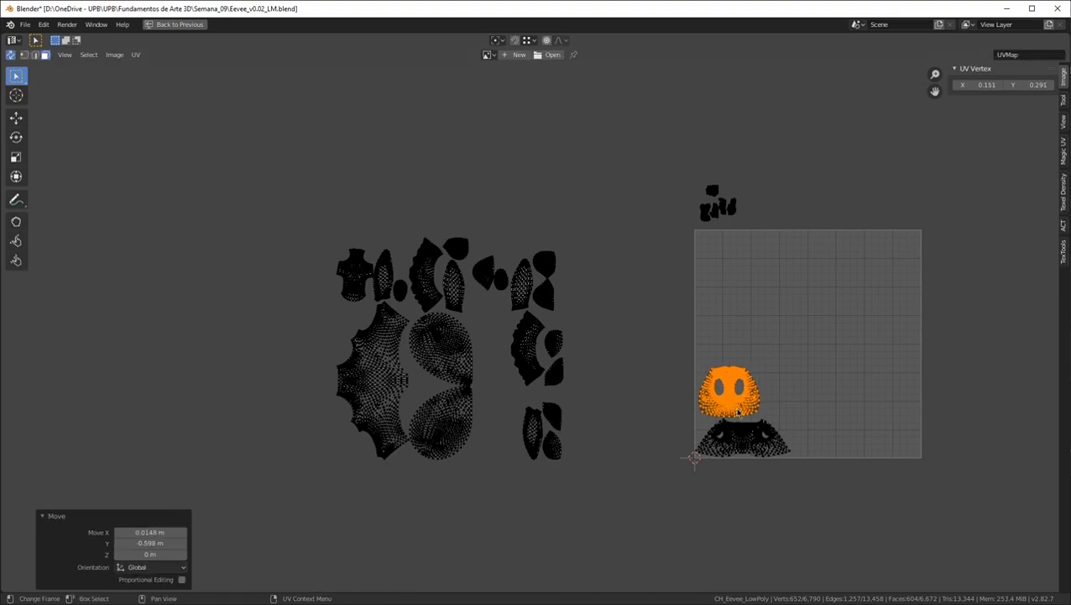
Nudge the face island by -0.0178 m in X and -0.00861 m in Y against the UV square's left edge, then deselect it
scroll(706, 444, up, 5)
key(g)
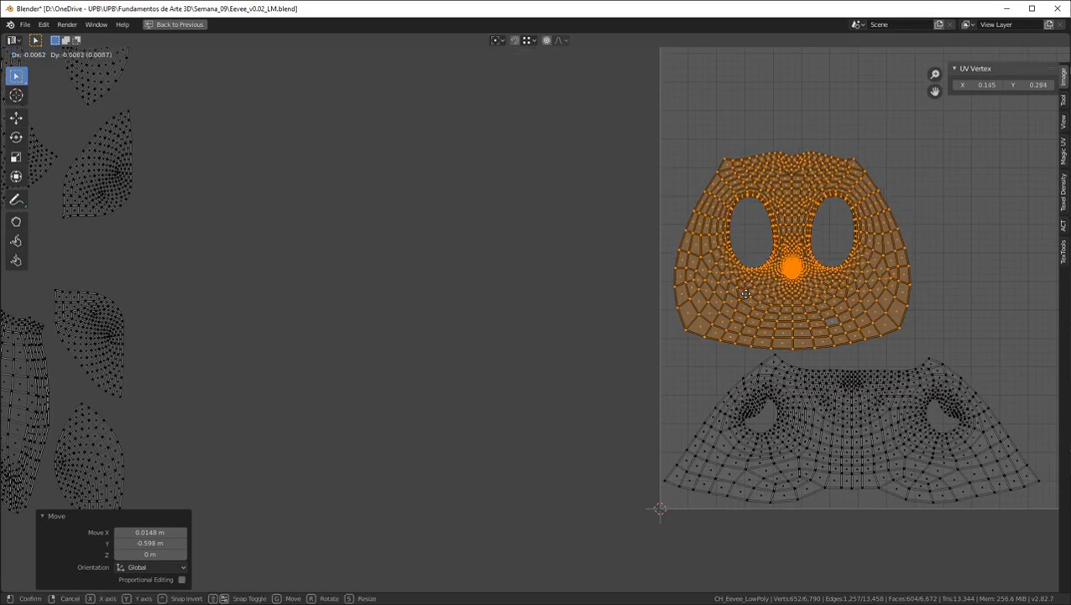
click(736, 295)
scroll(636, 338, up, 3)
middle_drag(706, 249, 388, 213)
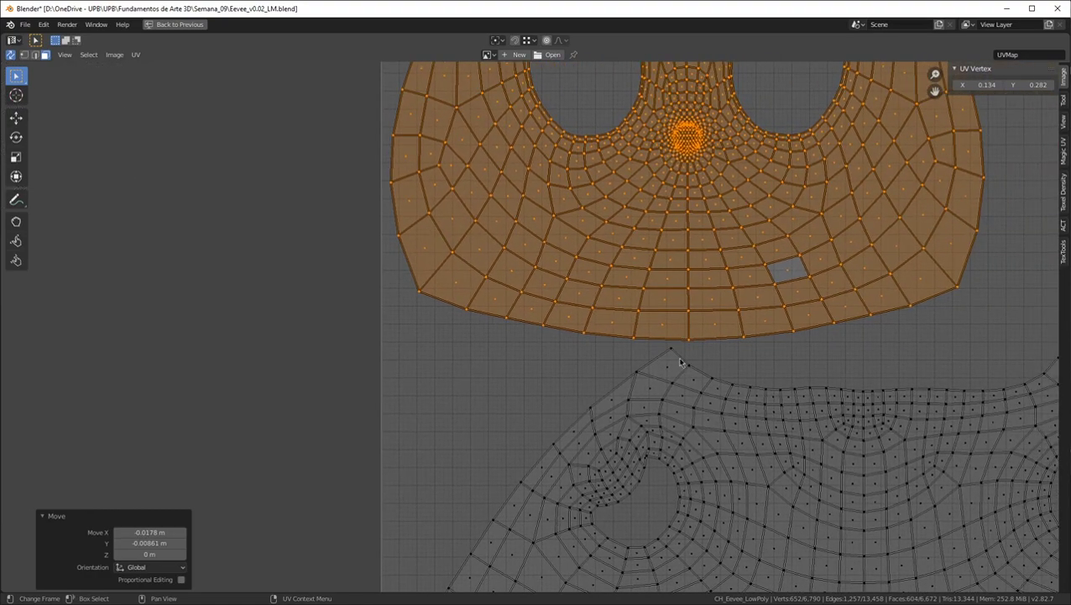
scroll(673, 330, down, 6)
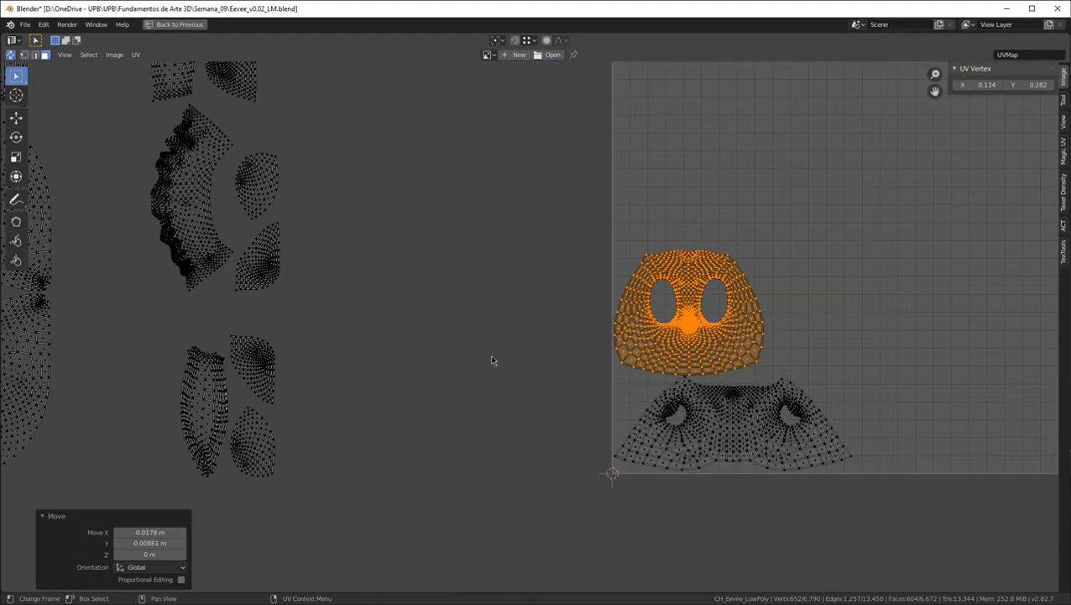
click(517, 450)
Select the large scalloped island outside the UV square and move it inside, by 1.84 m in X and 0.116 m in Y
scroll(483, 342, down, 5)
middle_drag(480, 338, 463, 396)
scroll(461, 395, up, 5)
middle_drag(363, 344, 538, 311)
scroll(537, 310, down, 2)
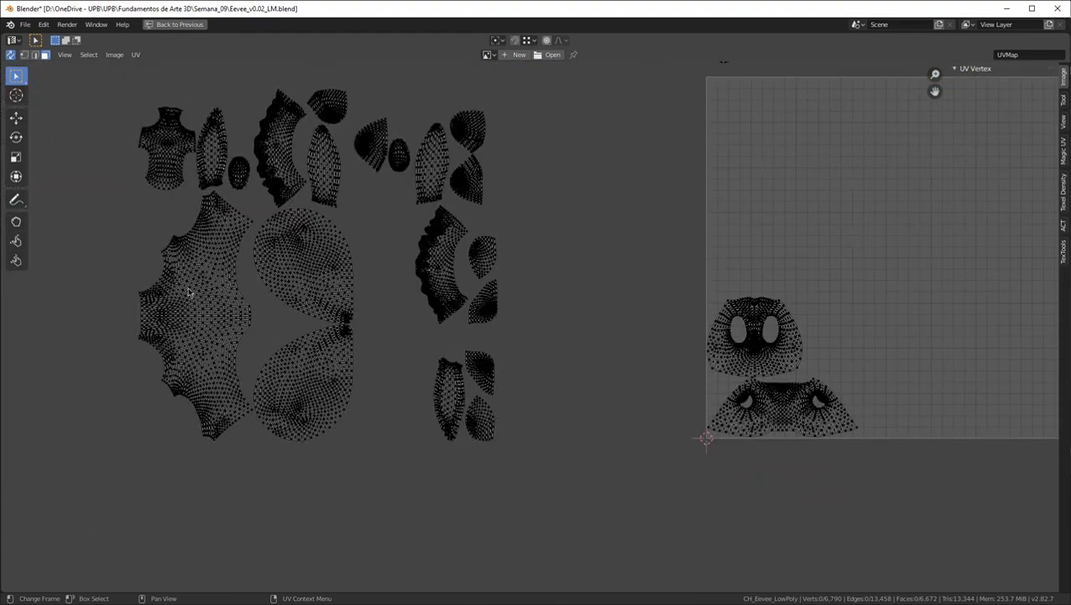
key(l)
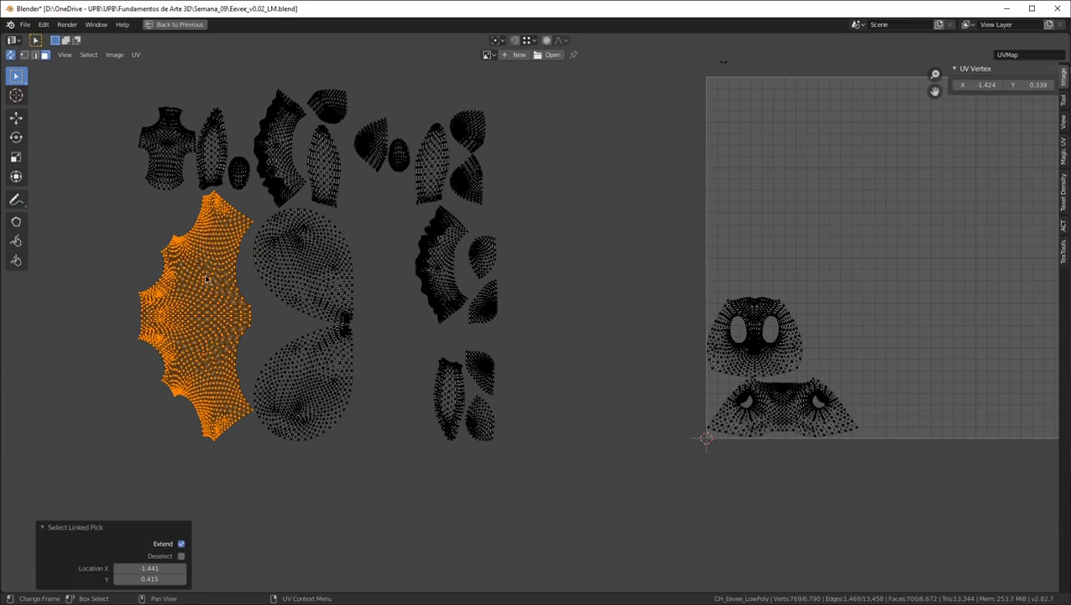
key(g)
click(854, 261)
Lower the scalloped island to the UV square's bottom edge and shift it closer to the two head islands
key(g)
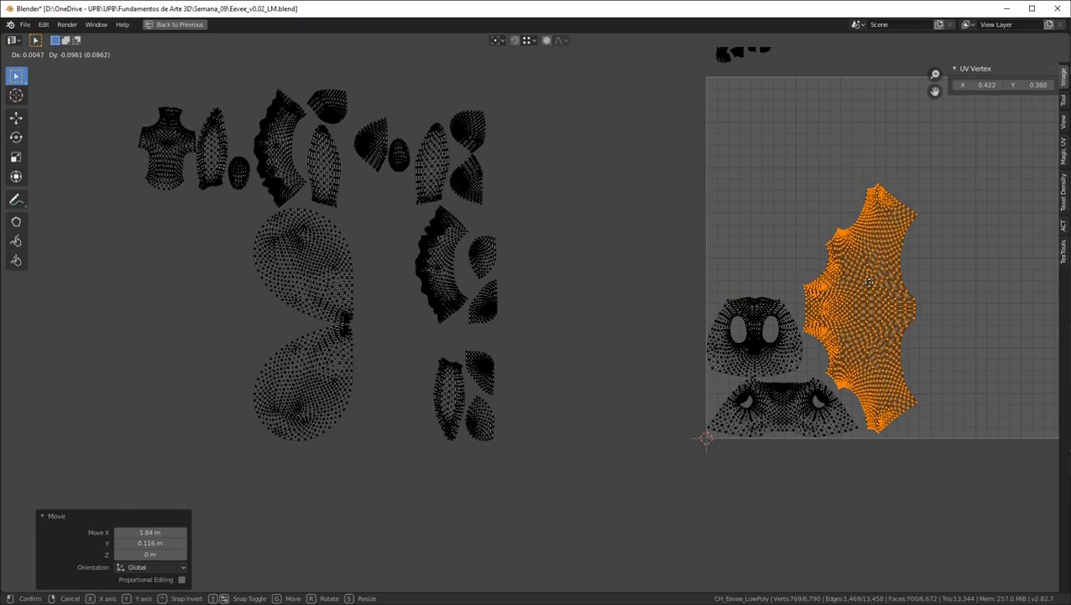
click(873, 285)
scroll(829, 404, up, 3)
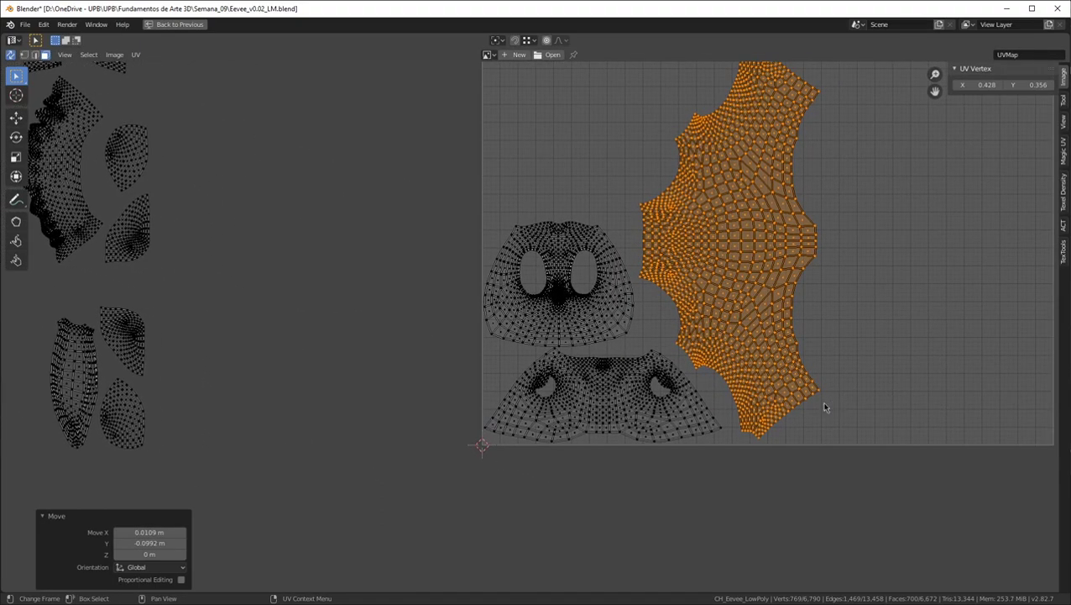
scroll(743, 424, up, 3)
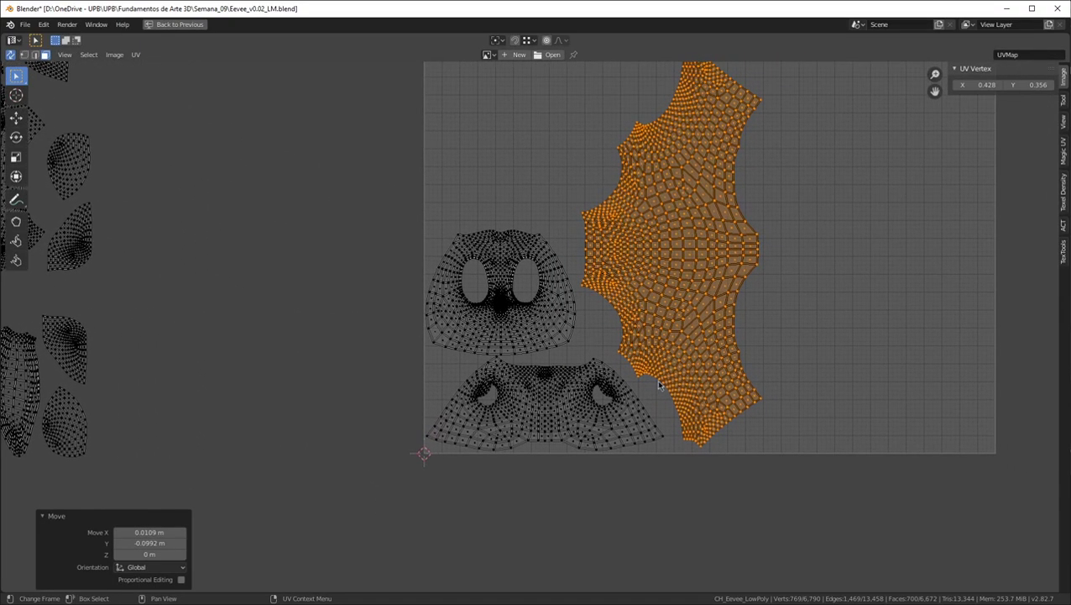
key(g)
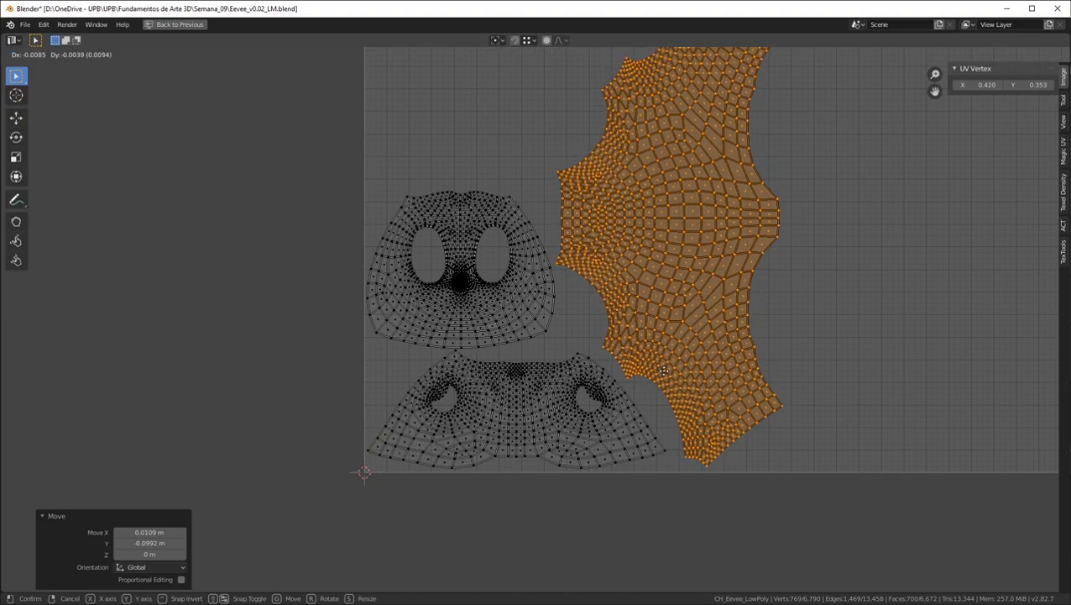
click(665, 375)
Fine-tune the scalloped island's position so it sits close beside the head islands without overlapping them
scroll(729, 385, up, 4)
key(g)
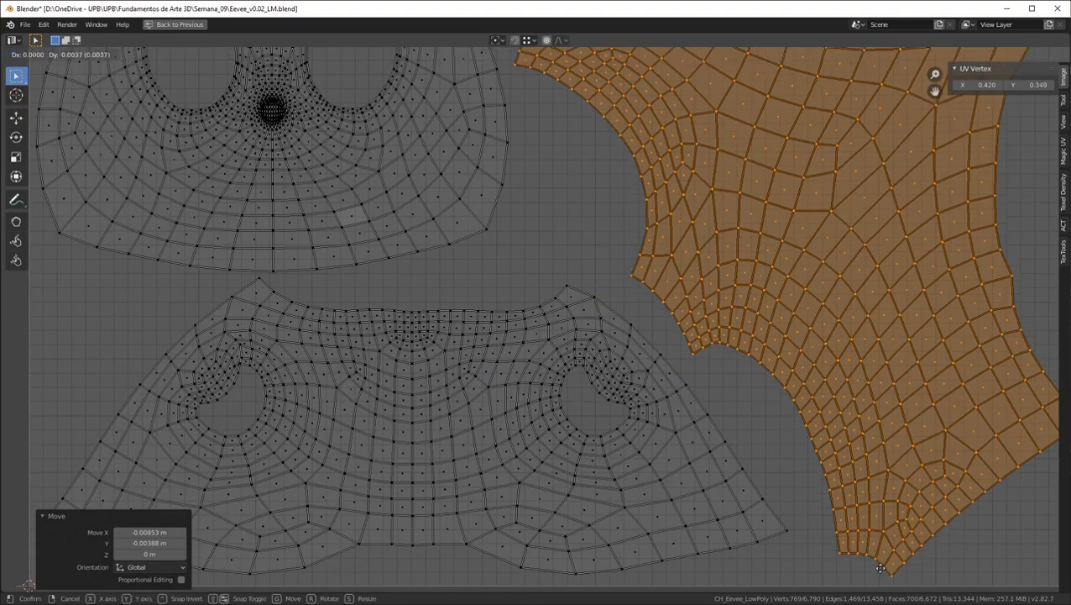
click(872, 568)
middle_drag(804, 541, 789, 517)
key(g)
click(829, 537)
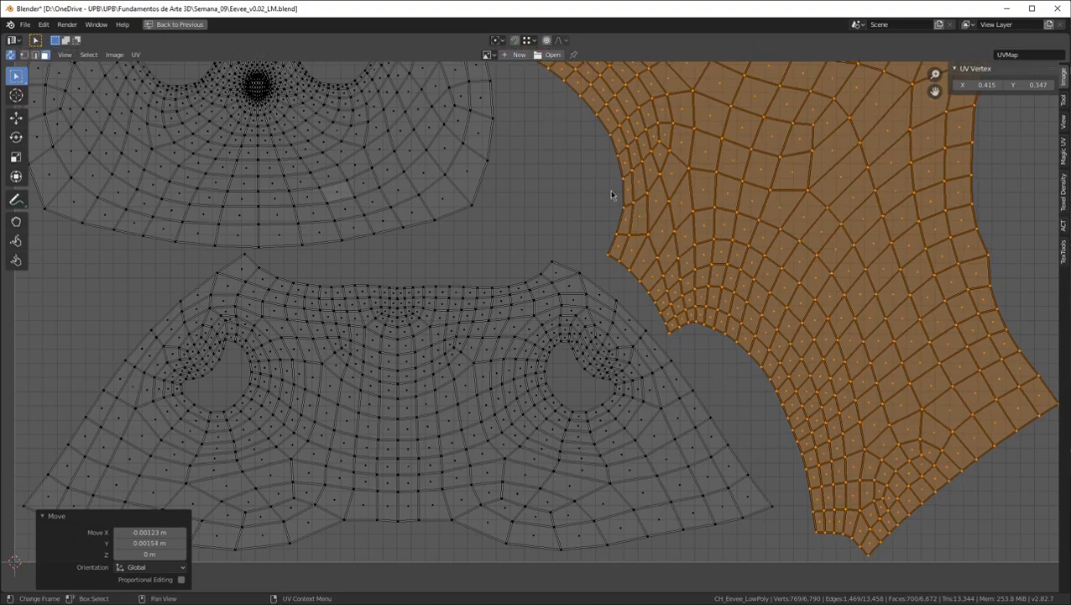
Select only the upper frilled arc island outside the UV square and move it inside, by 1.4 m in X and -0.233 m in Y
middle_drag(449, 74, 538, 289)
scroll(701, 349, down, 8)
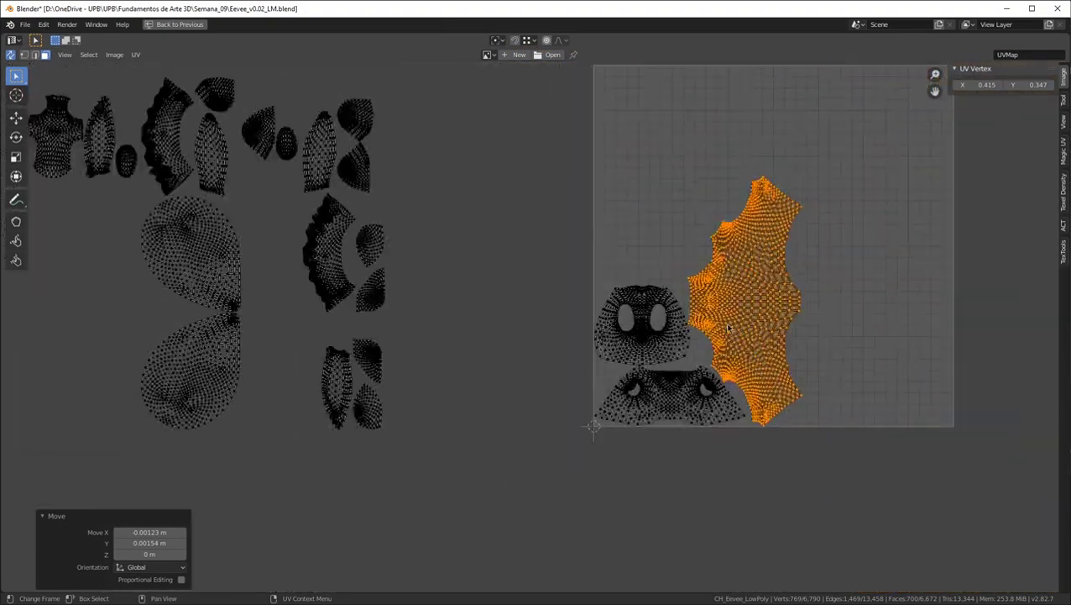
middle_drag(336, 278, 430, 318)
scroll(445, 254, up, 1)
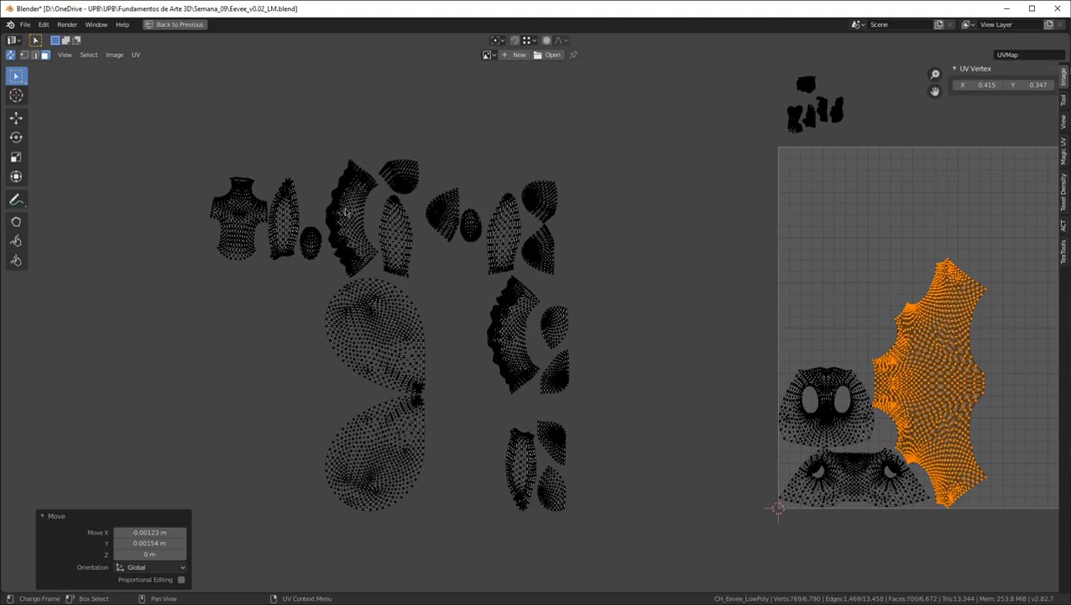
key(alt+a)
key(l)
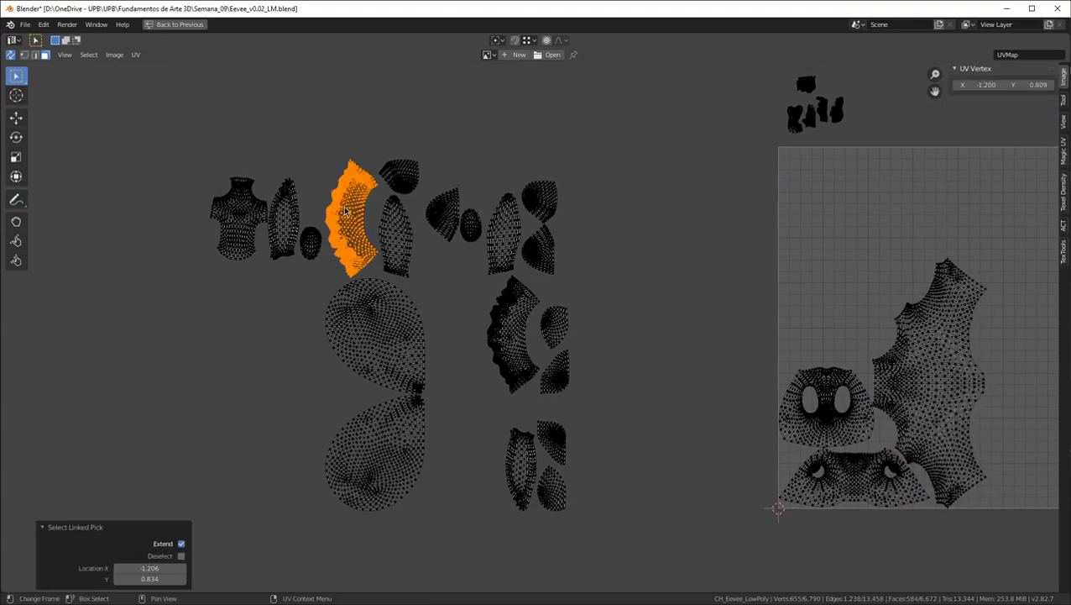
key(g)
click(848, 294)
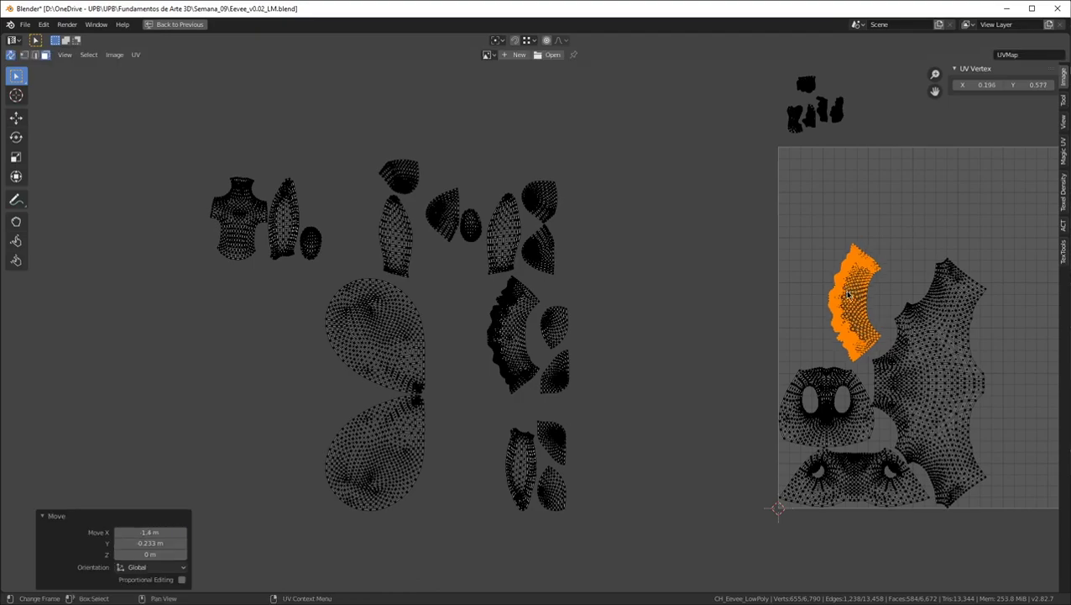
Rotate the frilled arc island about 95° and move it above the face, by -0.0465 m in X and -0.0783 m in Y
scroll(848, 294, up, 3)
key(r)
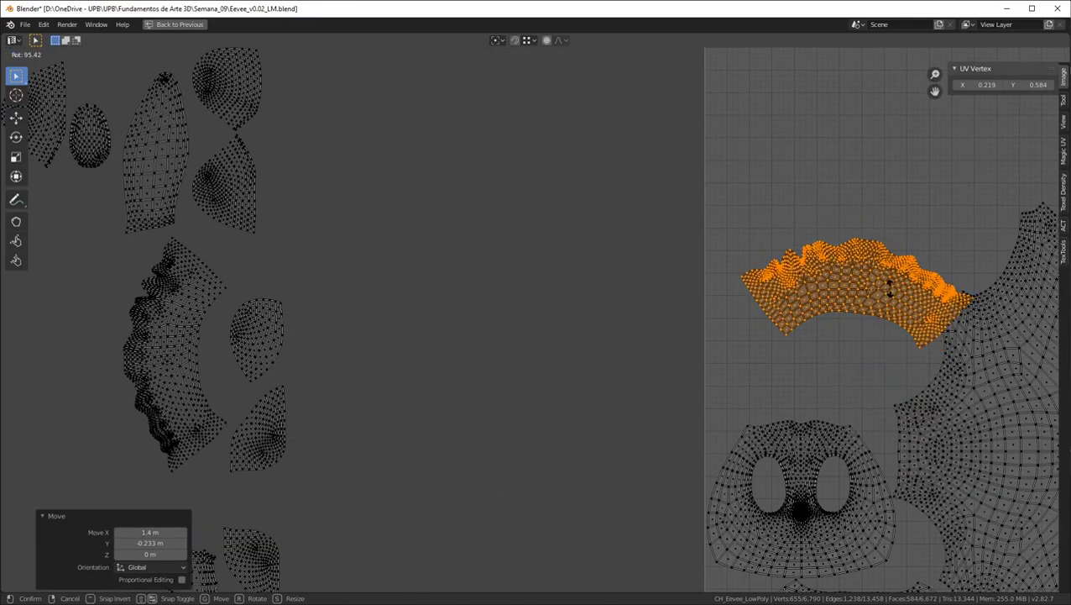
click(890, 285)
key(g)
click(855, 348)
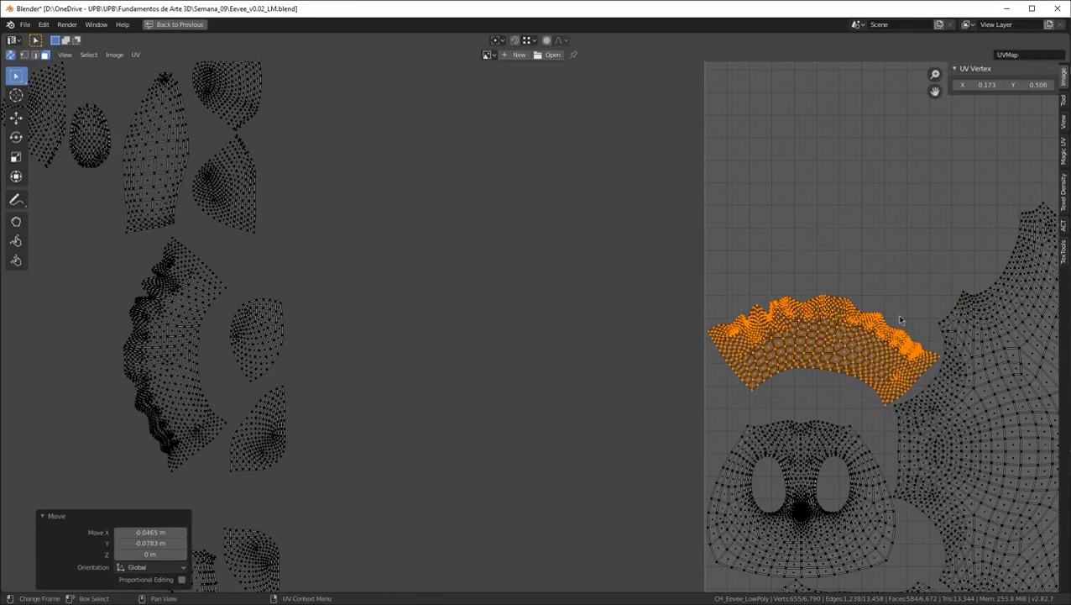
Rotate the frilled arc island to a diagonal and move it up beside the scalloped island so its inner curve follows that outline
key(r)
click(840, 247)
key(g)
click(926, 198)
key(r)
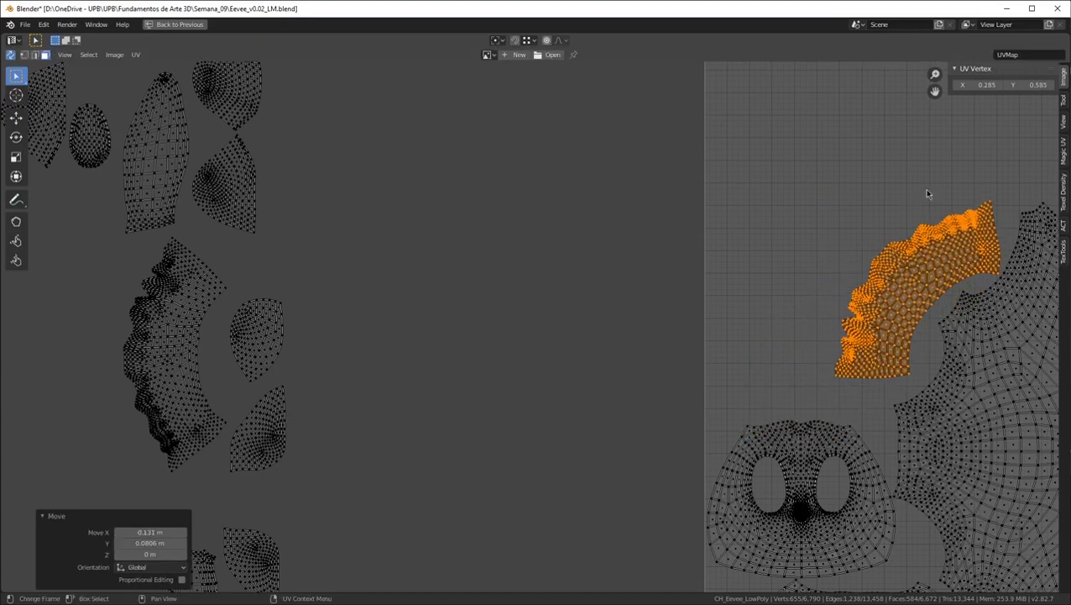
click(934, 174)
key(g)
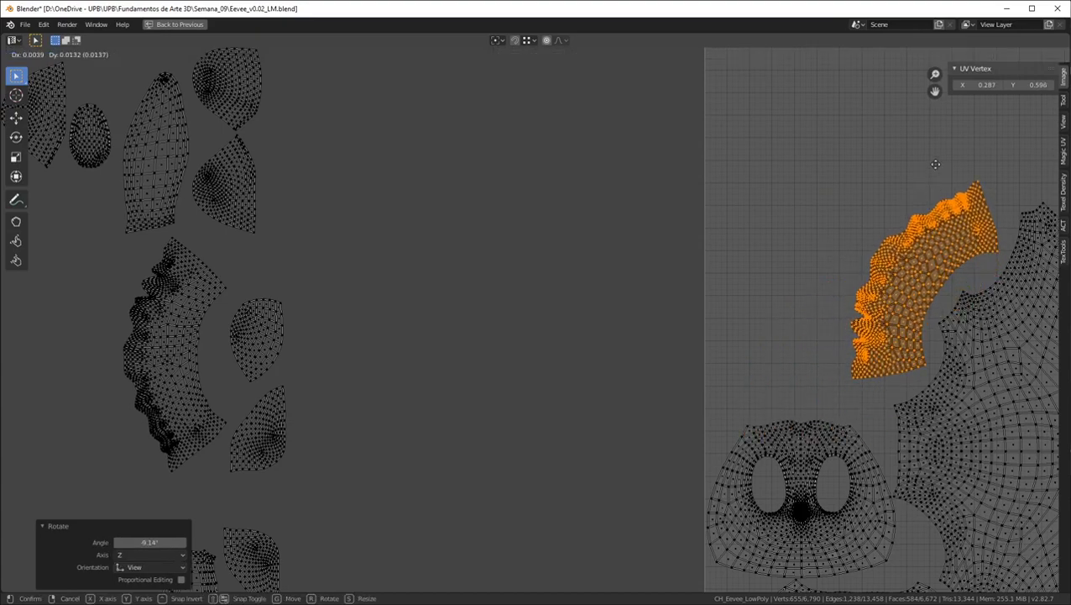
click(935, 168)
Select the remaining frilled arc island and move it into the UV square above the face, by 0.859 m in X and 0.0713 m in Y
click(178, 313)
key(l)
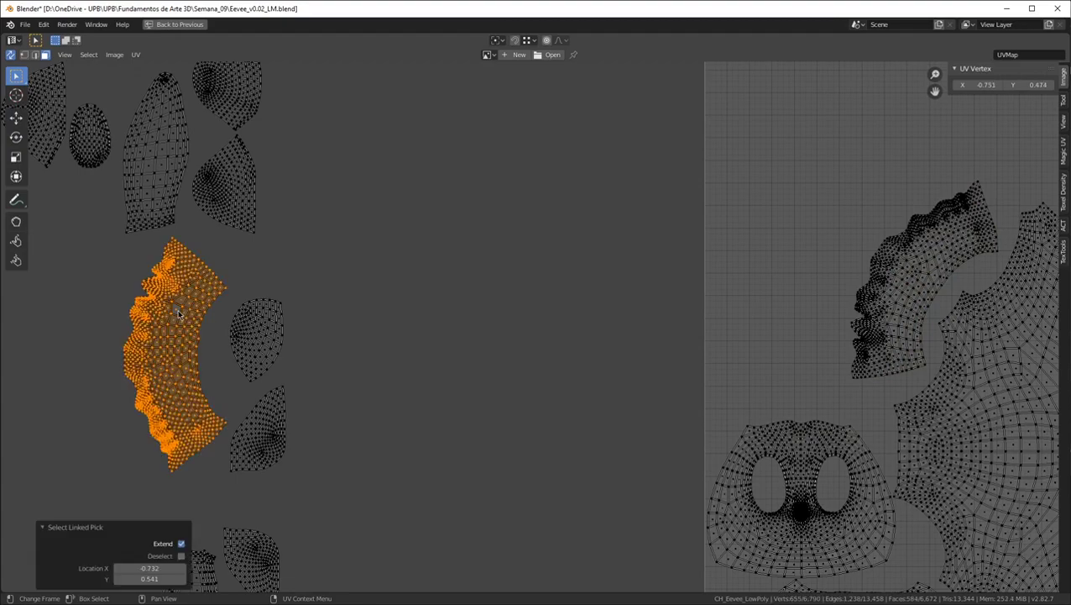
key(g)
click(797, 263)
Rotate the second frilled arc island parallel to the first and fit it between the UV square's left edge and the face island
key(r)
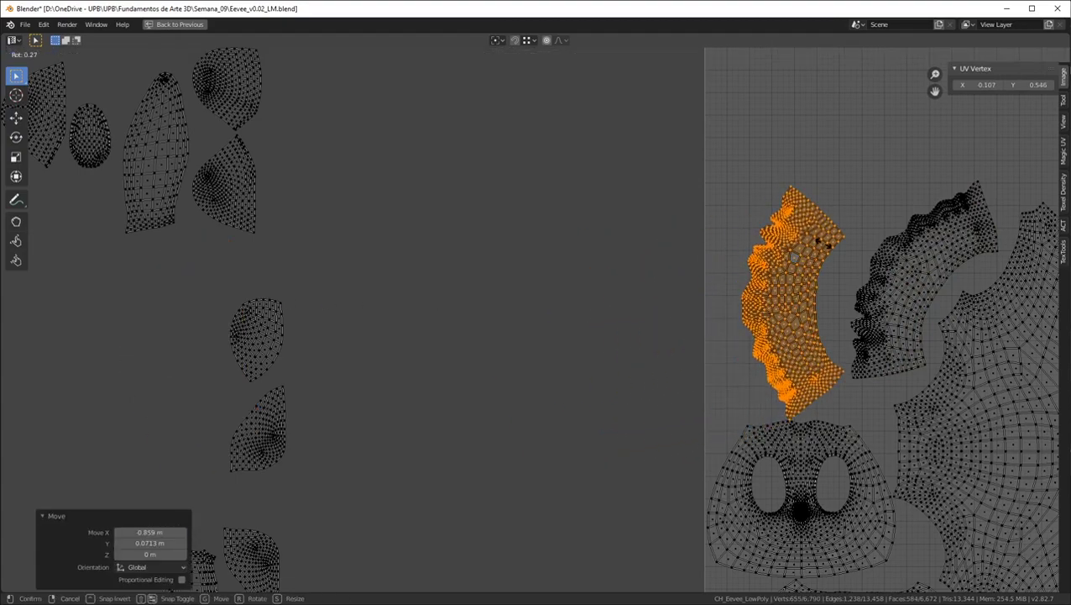
click(882, 249)
key(g)
click(857, 245)
key(r)
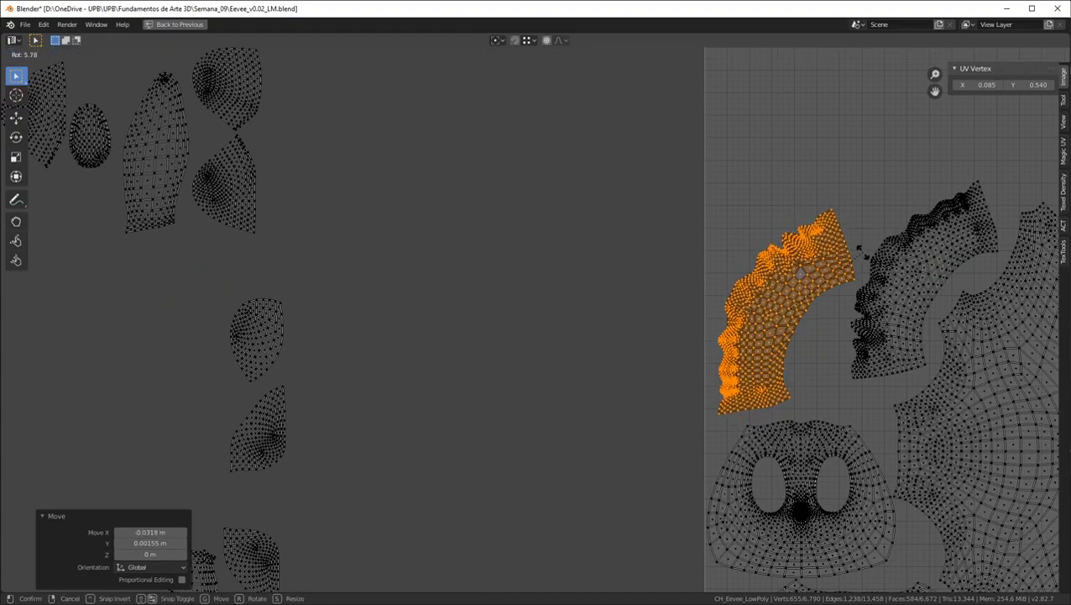
click(859, 248)
key(g)
click(852, 267)
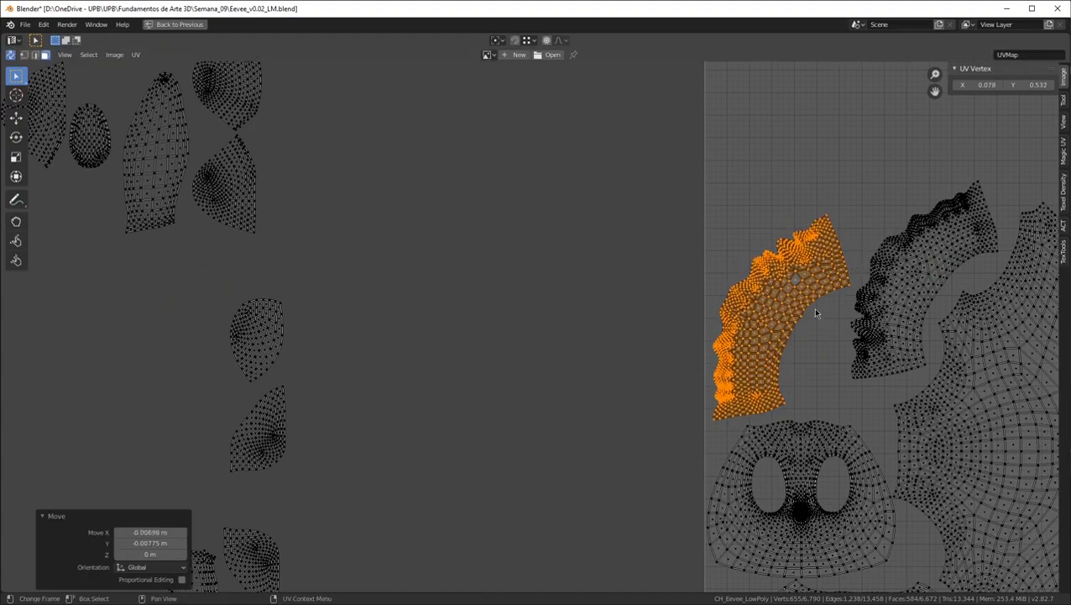
click(831, 368)
Select the small oval island beside the torso-shaped one and move it into the second frilled arc's hollow, by 1.45 m in X and -0.26 m in Y
middle_drag(838, 392, 775, 305)
scroll(789, 305, down, 3)
scroll(399, 312, up, 2)
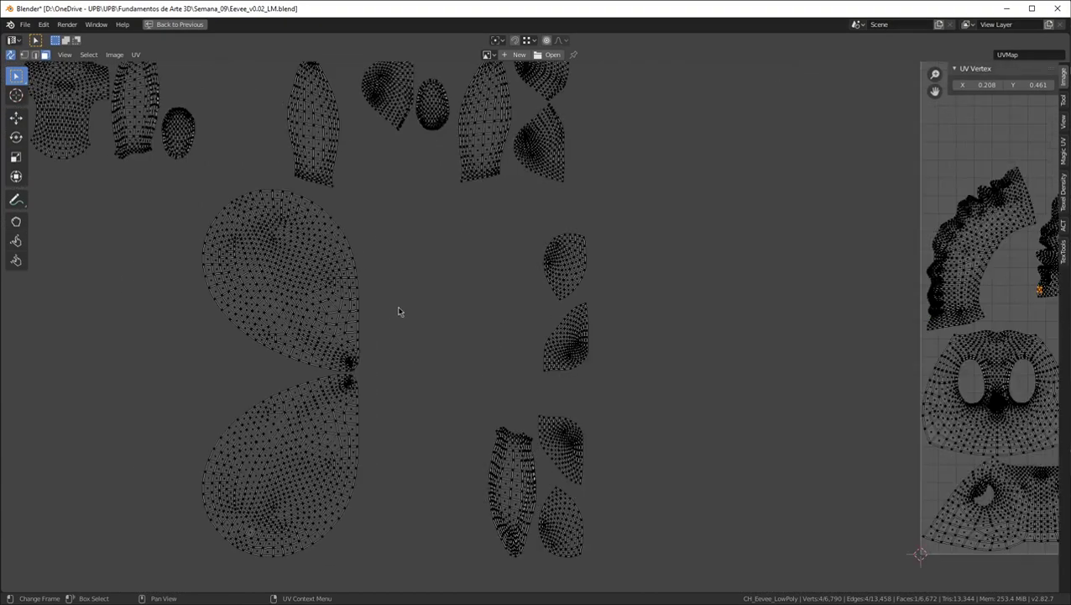
middle_drag(486, 212, 345, 280)
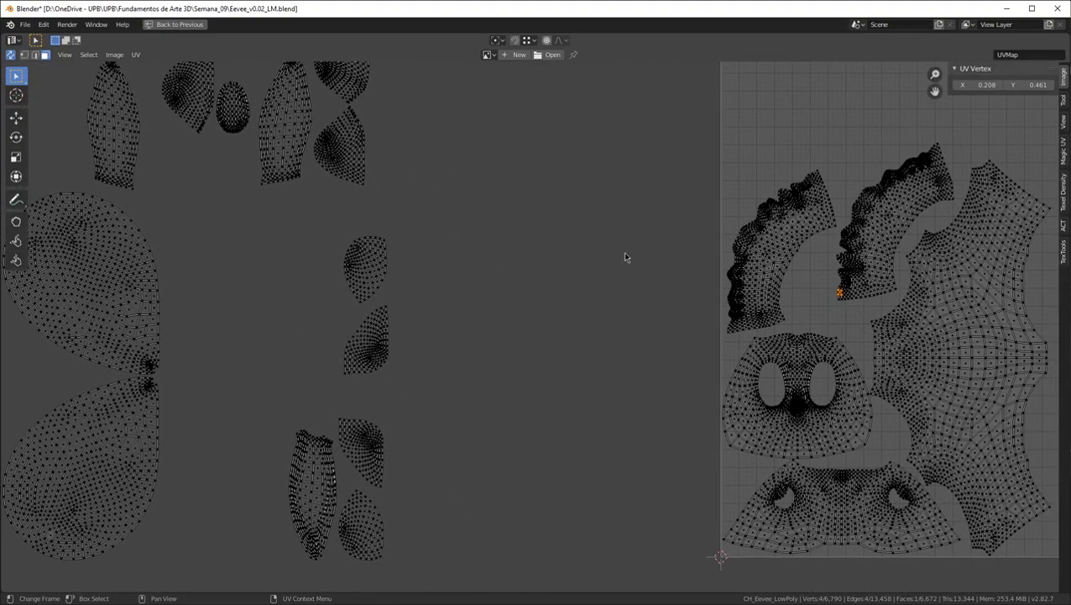
scroll(490, 284, down, 2)
middle_drag(495, 288, 654, 378)
scroll(345, 315, up, 4)
scroll(332, 316, down, 4)
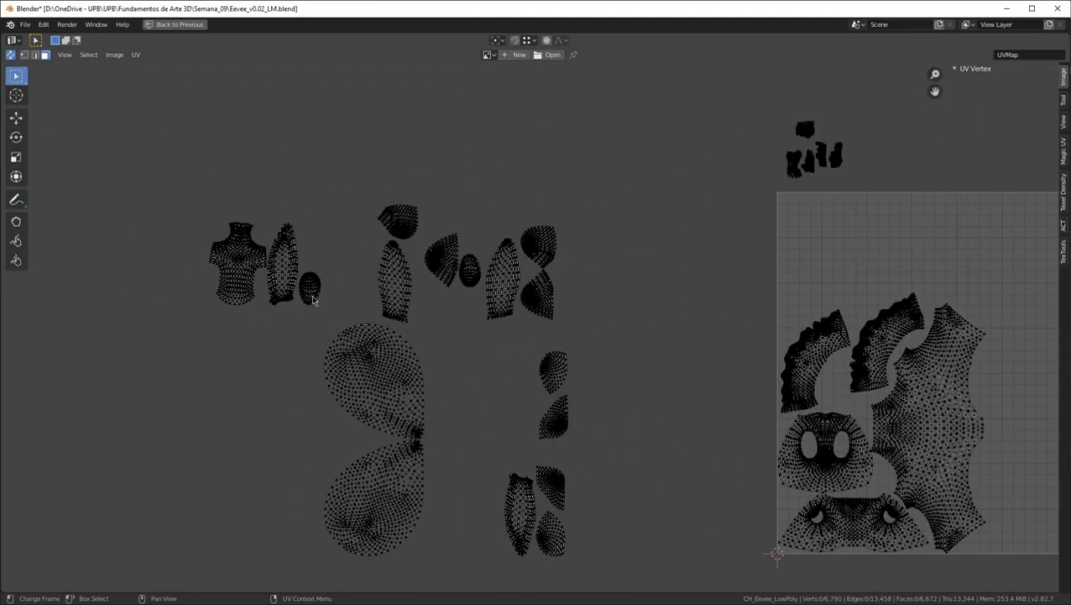
key(l)
key(g)
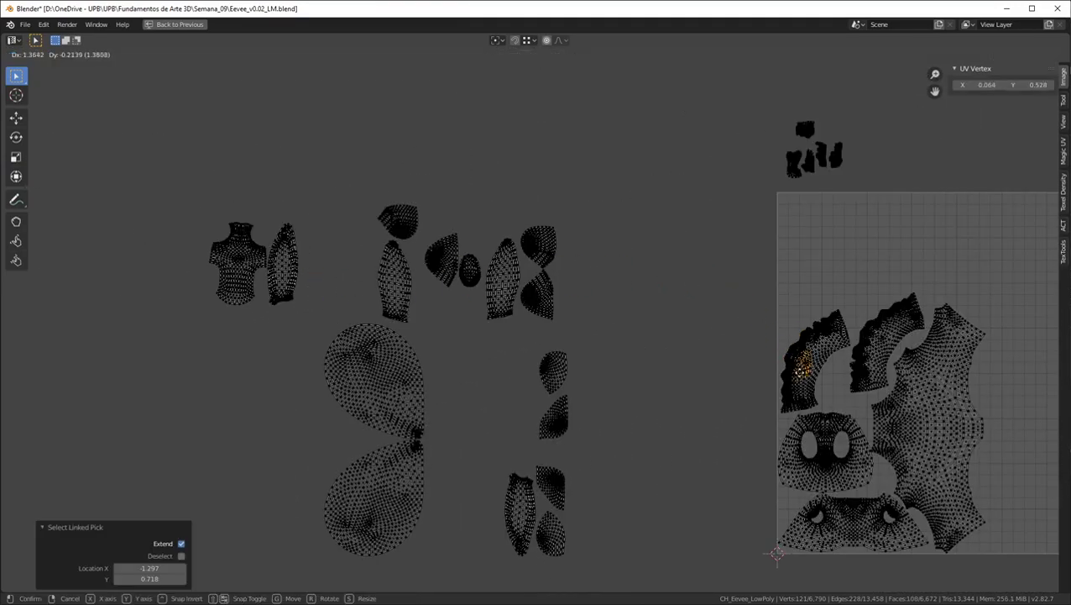
click(837, 393)
Select the faces at the narrow end of the small oval island and check where they lie on the 3D model
scroll(830, 378, up, 5)
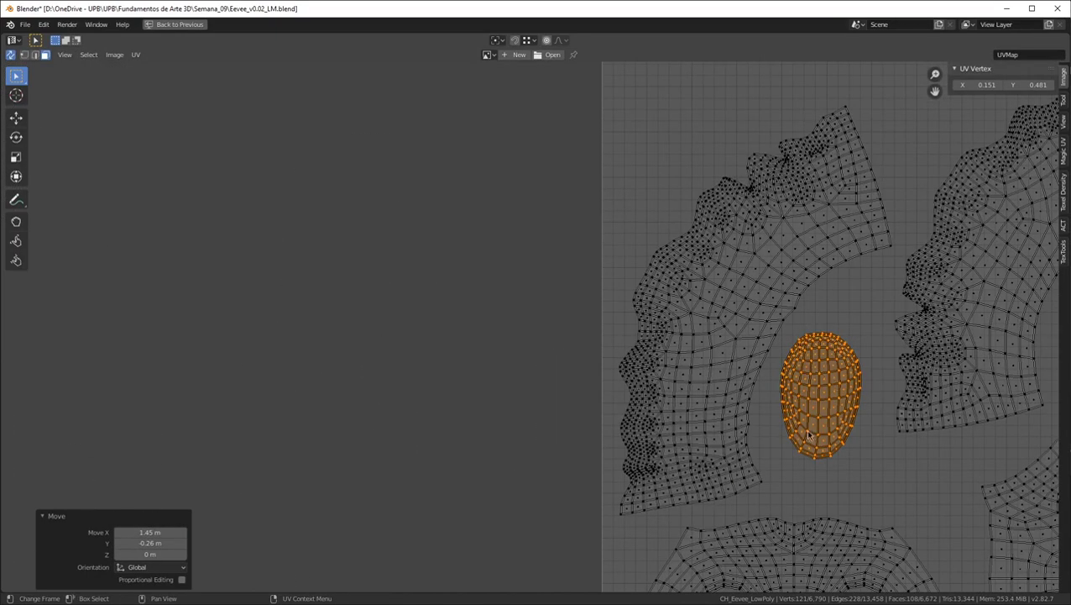
key(alt+a)
drag(798, 445, 839, 458)
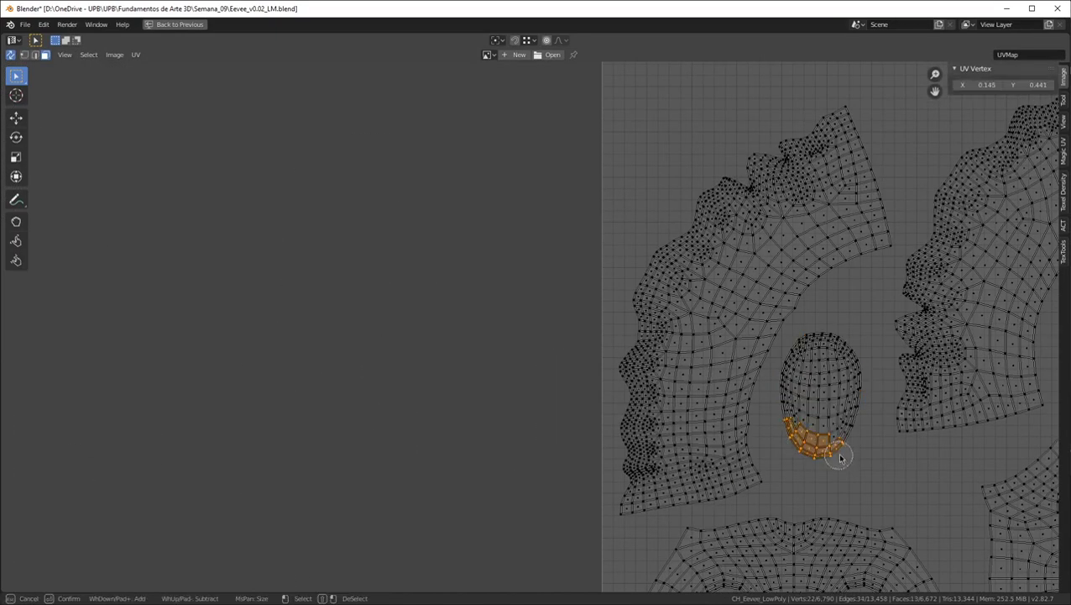
key(ctrl+space)
scroll(638, 378, down, 4)
middle_drag(638, 378, 456, 424)
key(ctrl+space)
Select the whole small oval island in the second frilled arc's hollow and rotate it 180°
scroll(476, 366, up, 1)
middle_drag(908, 406, 587, 396)
scroll(586, 396, up, 1)
key(alt+a)
key(l)
text(r)
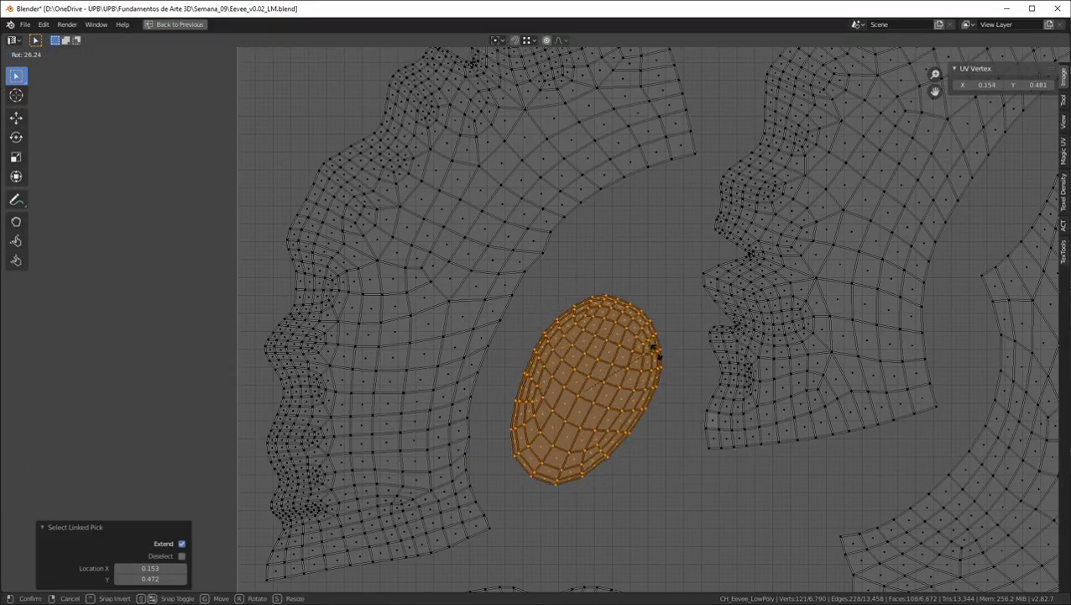
text(180)
key(Return)
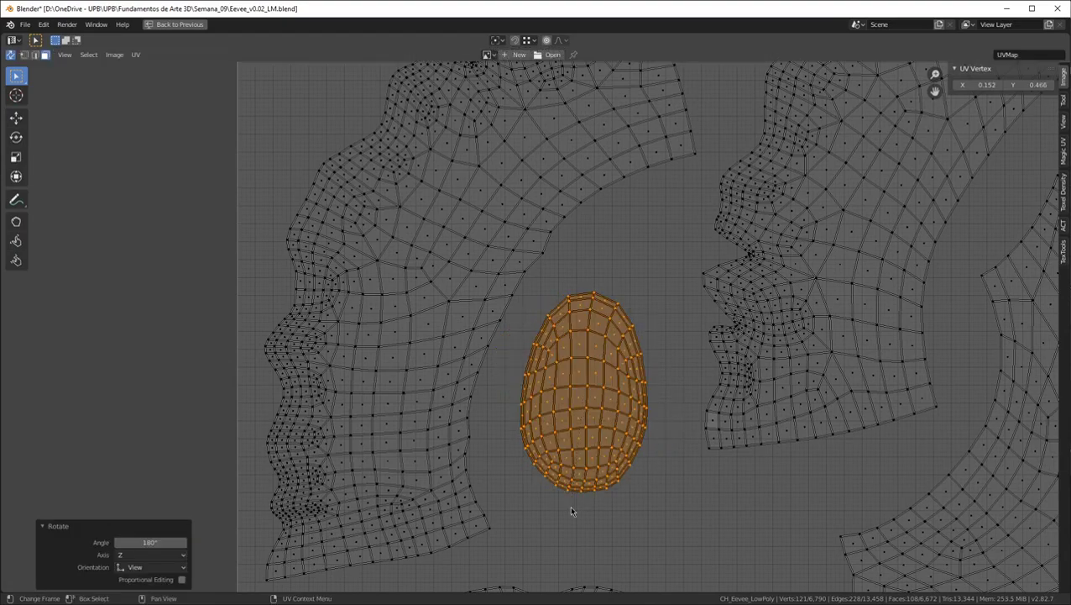
Select the other small oval island and move it into the UV square above the face, by 1.05 m in X and -0.374 m in Y
scroll(645, 292, down, 5)
middle_drag(230, 297, 557, 425)
scroll(304, 303, up, 1)
scroll(556, 425, down, 1)
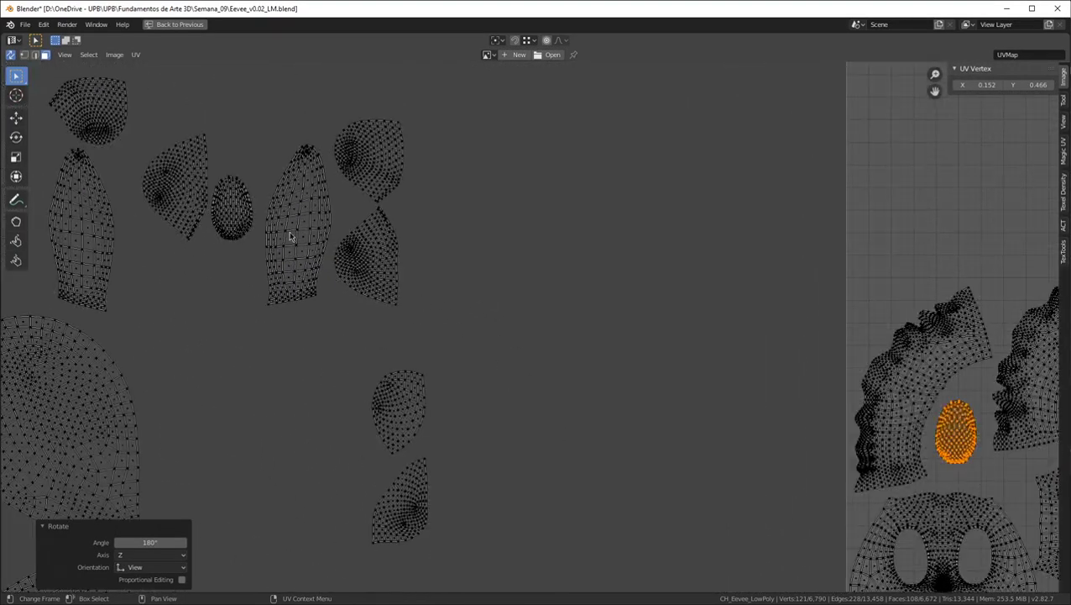
key(alt+a)
key(l)
key(g)
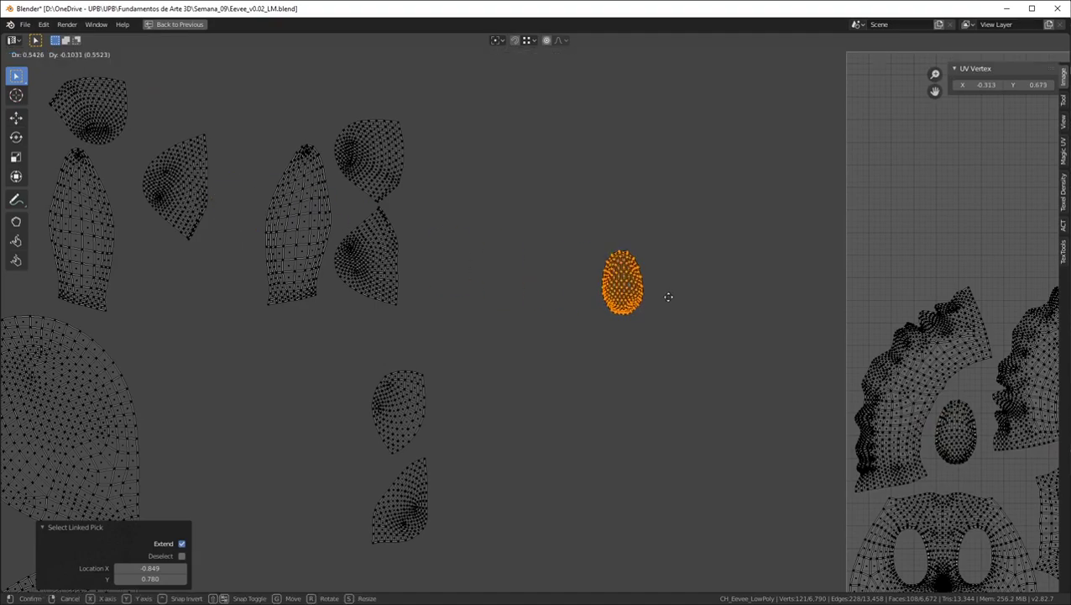
click(993, 480)
middle_drag(978, 478, 685, 383)
scroll(684, 383, up, 6)
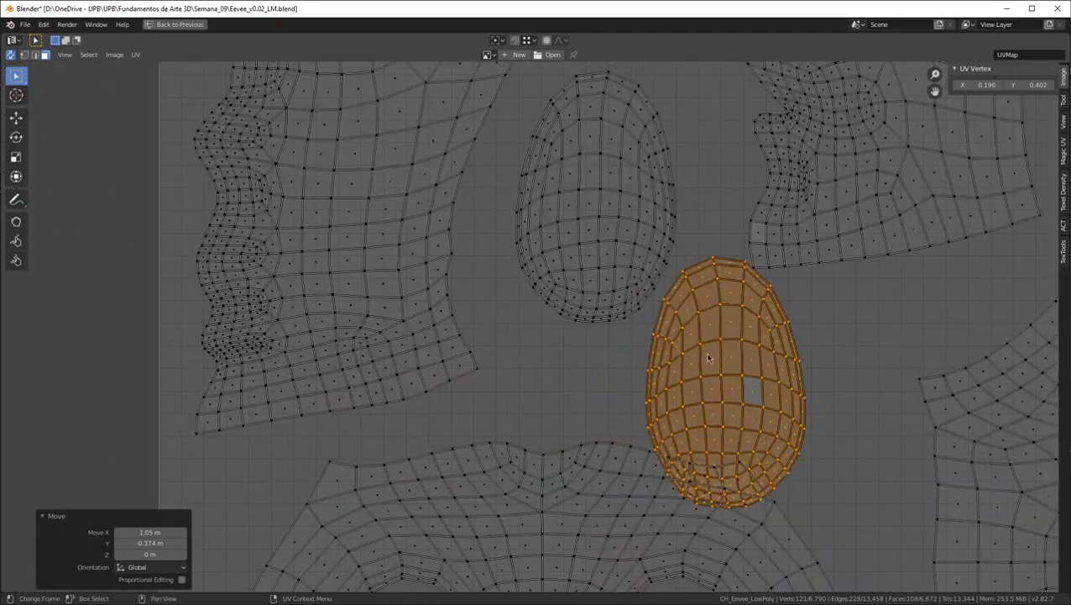
Fit the second oval island into the gap between the face, the scalloped island and the first frilled arc's lower end
key(g)
click(884, 361)
middle_drag(884, 362, 720, 276)
scroll(720, 276, up, 2)
key(g)
click(707, 263)
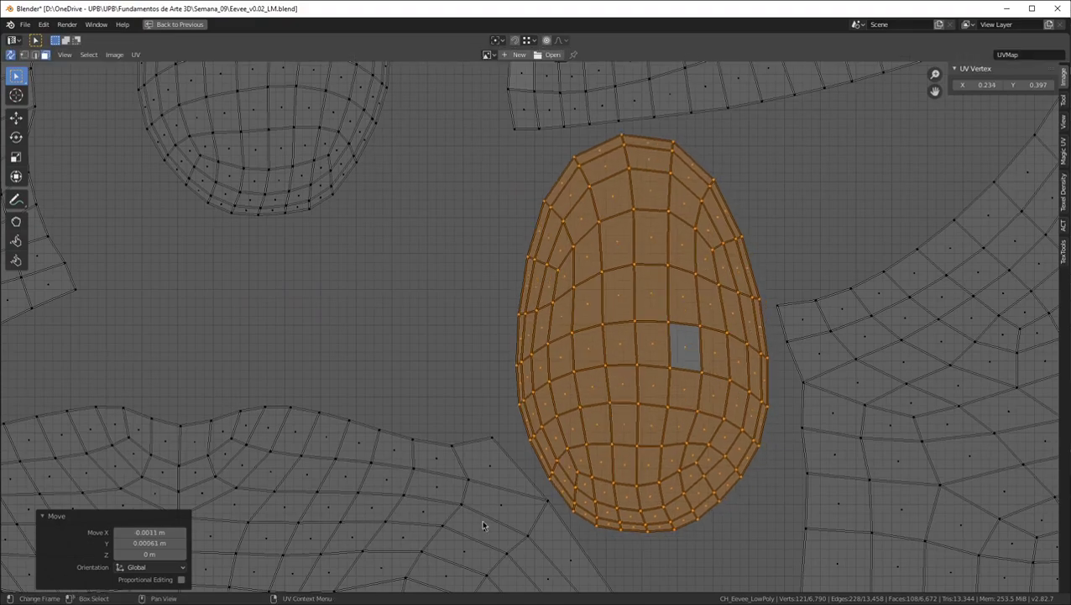
middle_drag(866, 361, 843, 340)
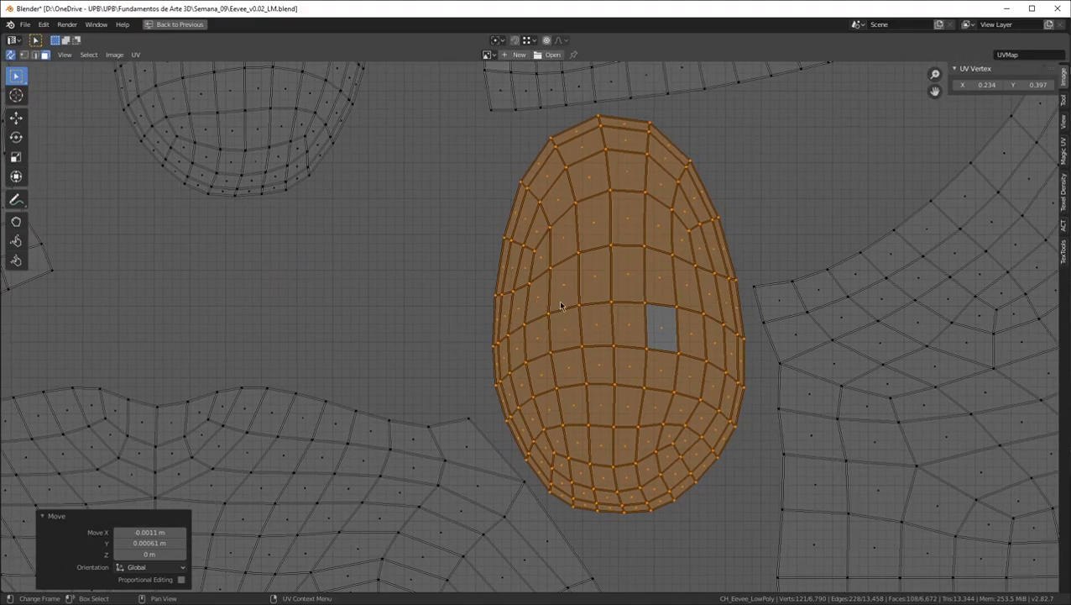
key(g)
click(590, 275)
scroll(592, 276, down, 6)
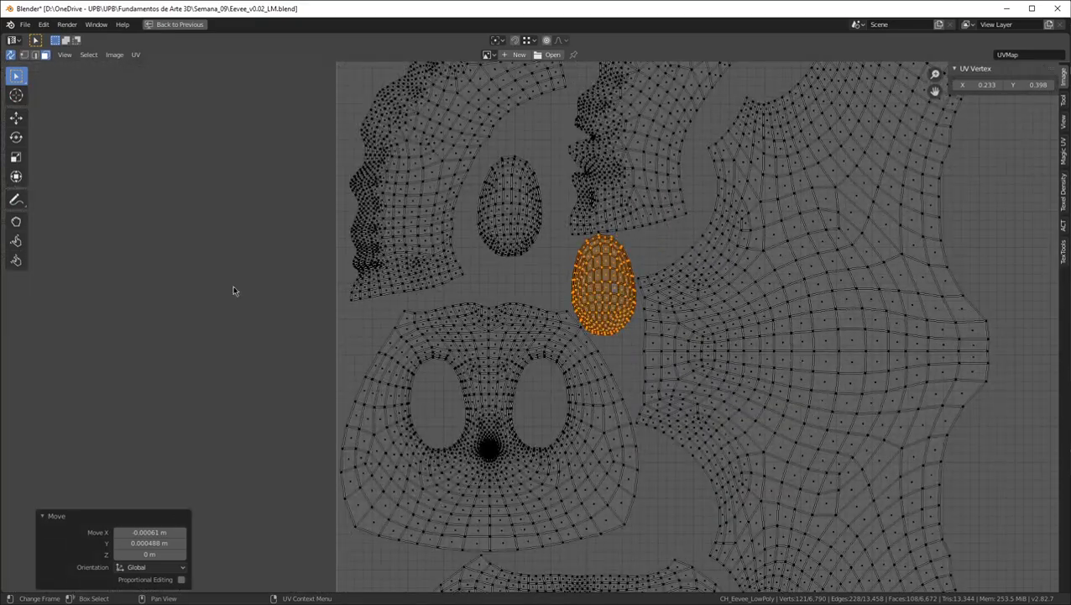
Select the oval island in the frilled arc's hollow and move it beside the face's lower edge, by 0.138 m in X and -0.256 m in Y
middle_drag(550, 229, 507, 321)
click(510, 308)
scroll(508, 272, up, 3)
click(506, 268)
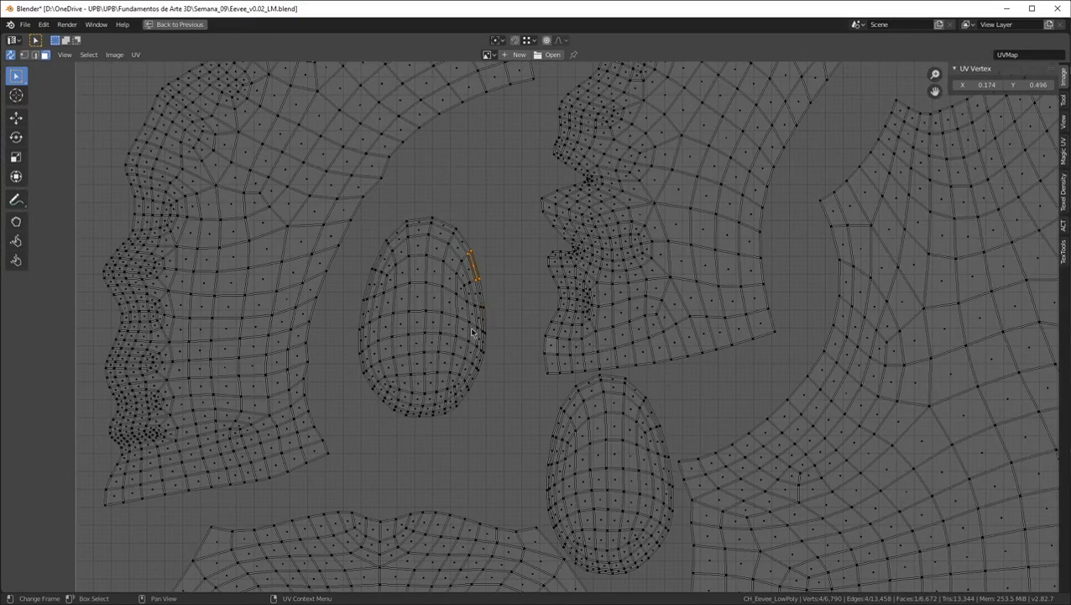
scroll(470, 327, down, 3)
key(l)
middle_drag(458, 328, 460, 156)
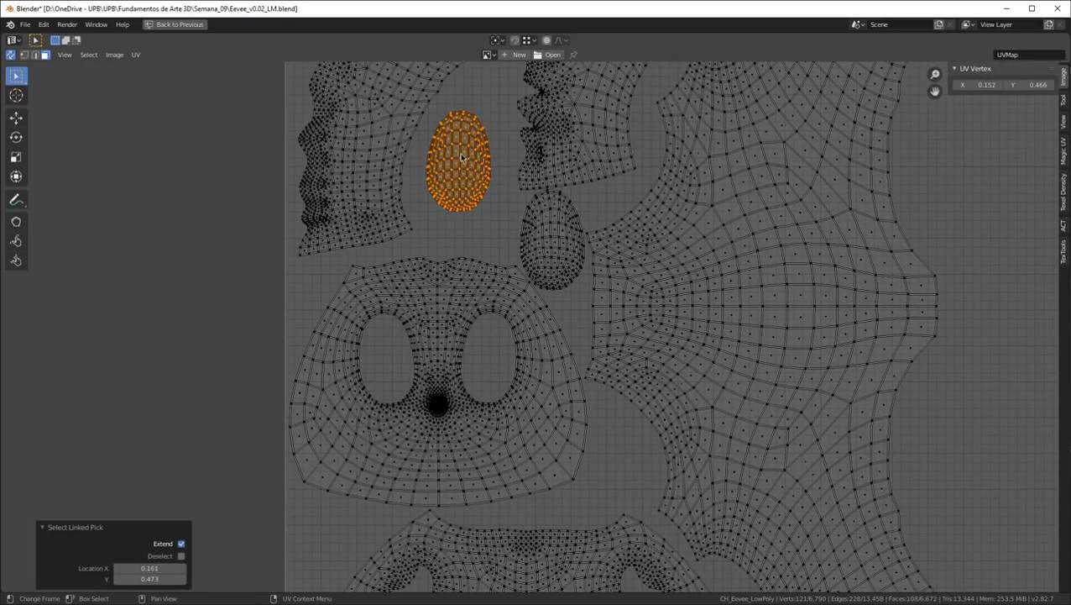
key(g)
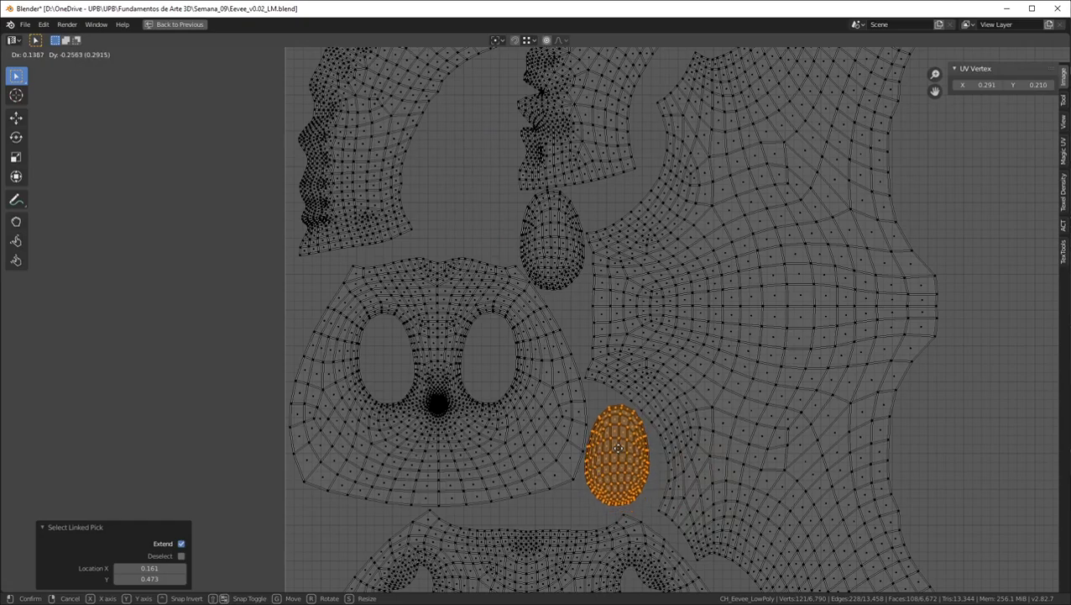
click(619, 448)
Nudge the oval island by 0.00291 m in X and -0.00484 m in Y to center it in the scalloped island's lower notch
scroll(621, 448, up, 4)
key(g)
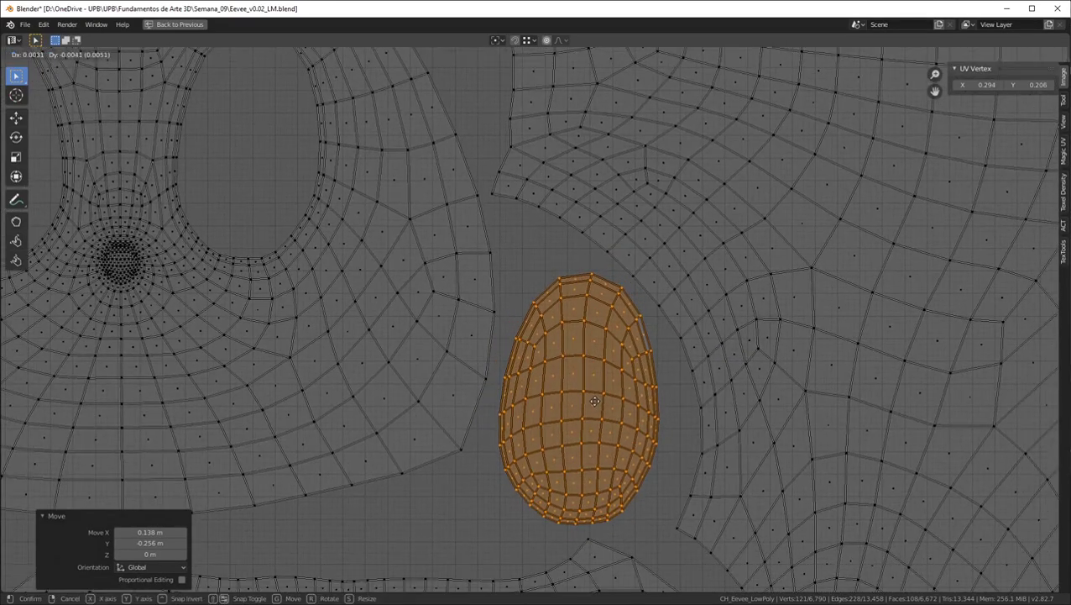
click(595, 406)
scroll(563, 387, down, 2)
scroll(568, 373, up, 3)
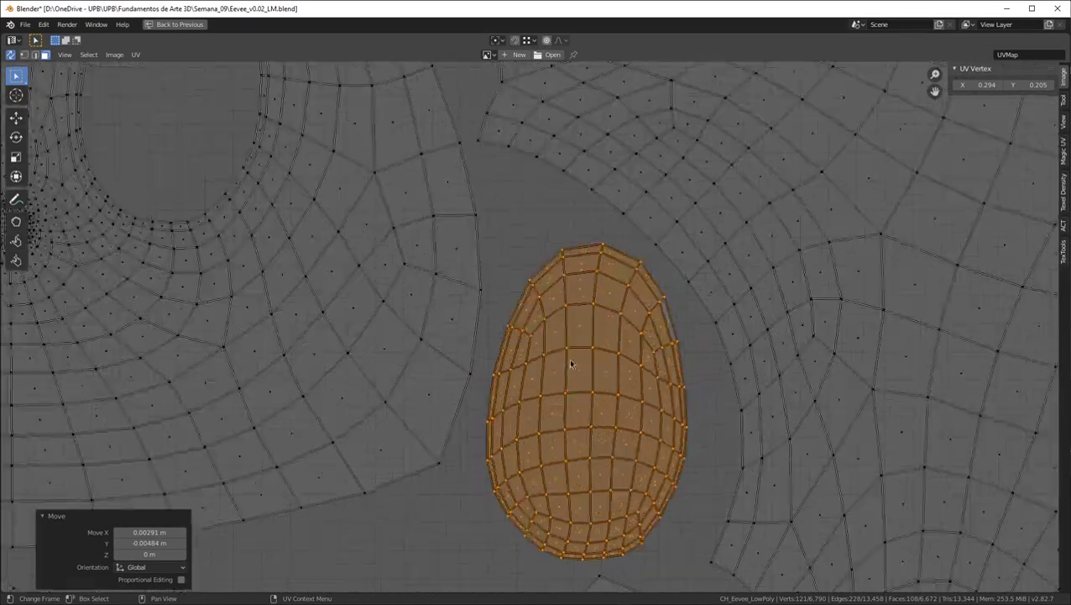
scroll(567, 364, down, 6)
middle_drag(642, 212, 704, 234)
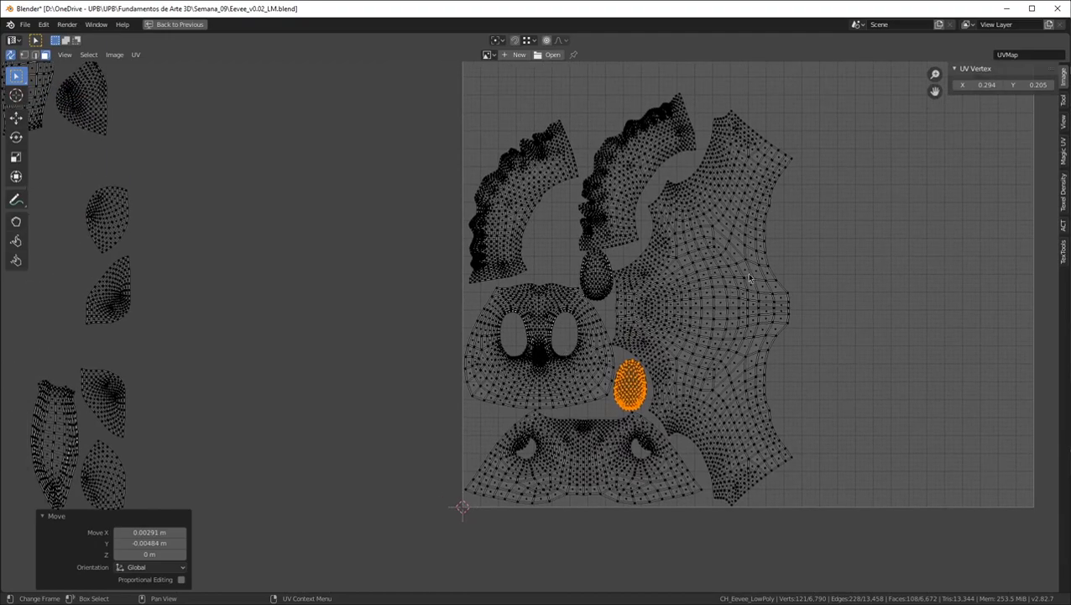
Select the lower of the two middle wedge-shaped islands and move it into the left frilled arc's hollow, by 0.775 m in X and 0.102 m in Y
middle_drag(753, 307, 843, 341)
middle_drag(194, 297, 380, 444)
scroll(380, 444, down, 1)
scroll(380, 444, down, 1)
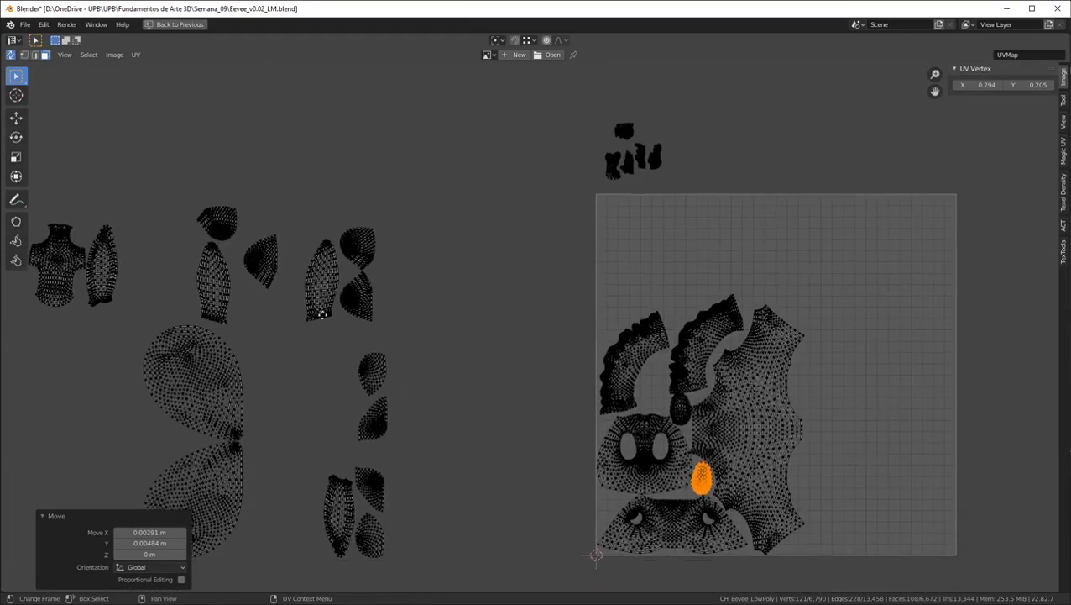
middle_drag(313, 335, 333, 265)
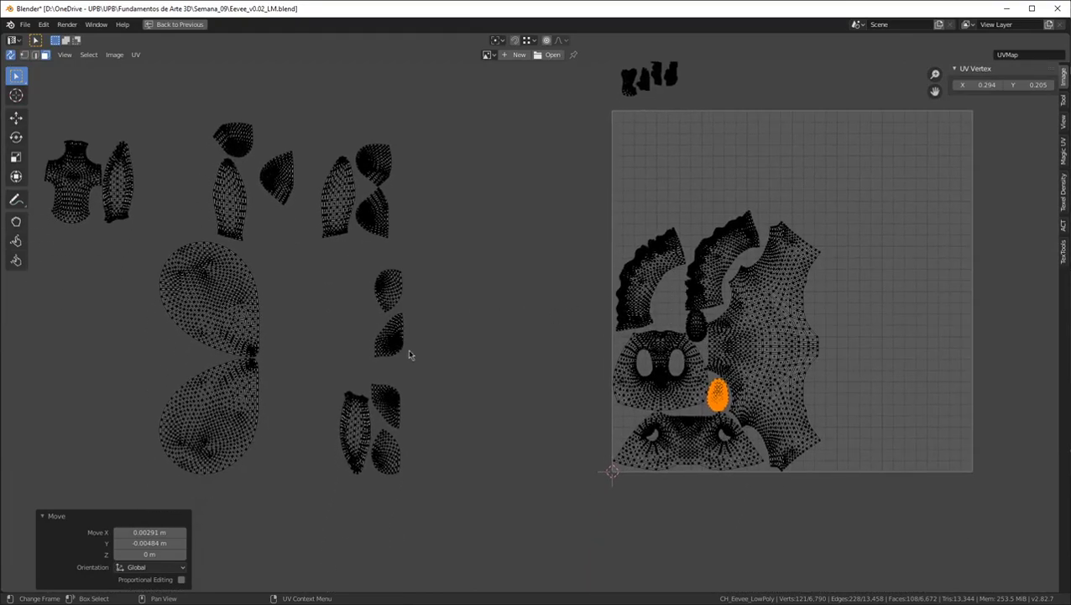
key(alt+a)
key(l)
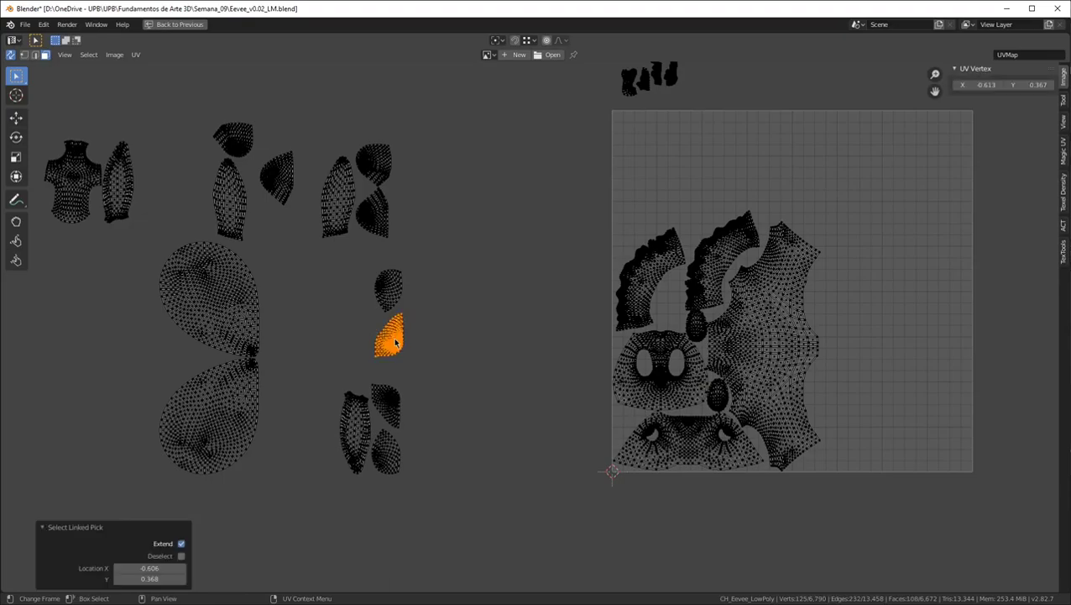
key(g)
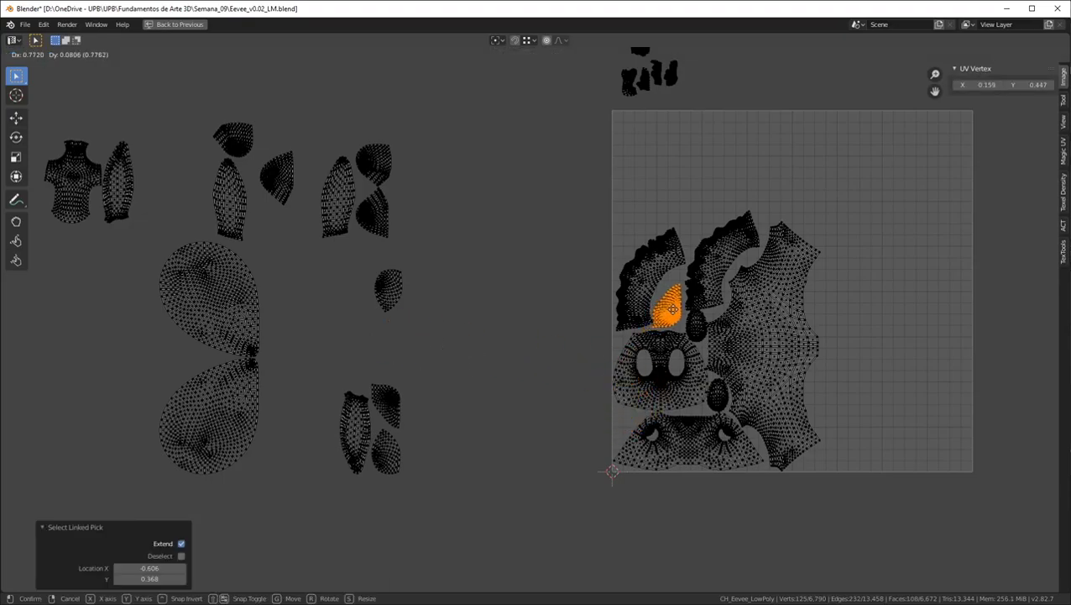
click(673, 300)
Fine-tune the wedge-shaped island's position so it sits evenly between the two frilled arcs
scroll(673, 300, up, 6)
key(g)
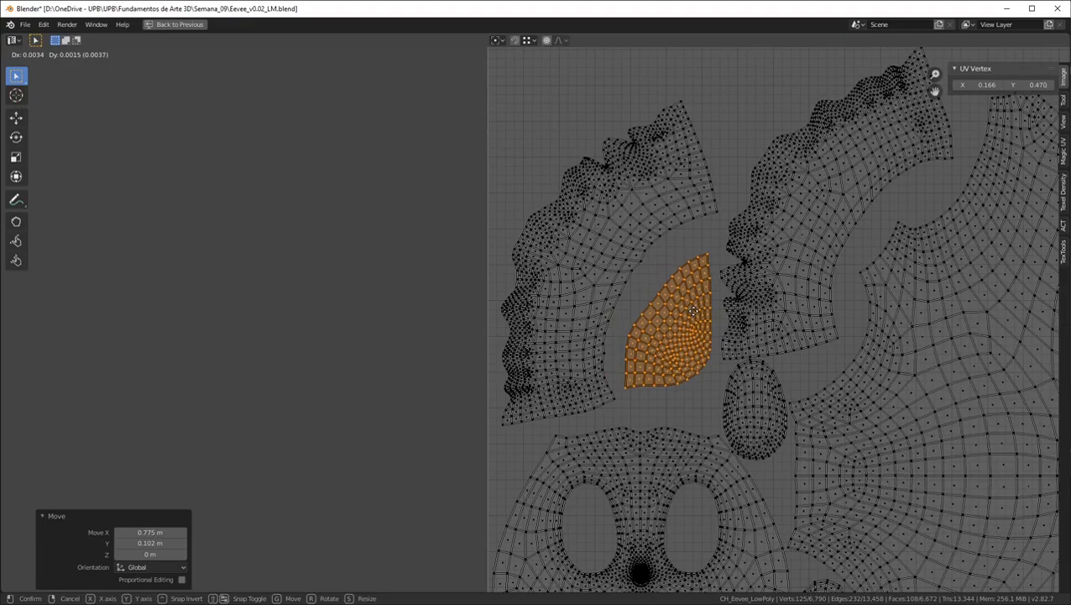
click(697, 319)
key(g)
click(696, 323)
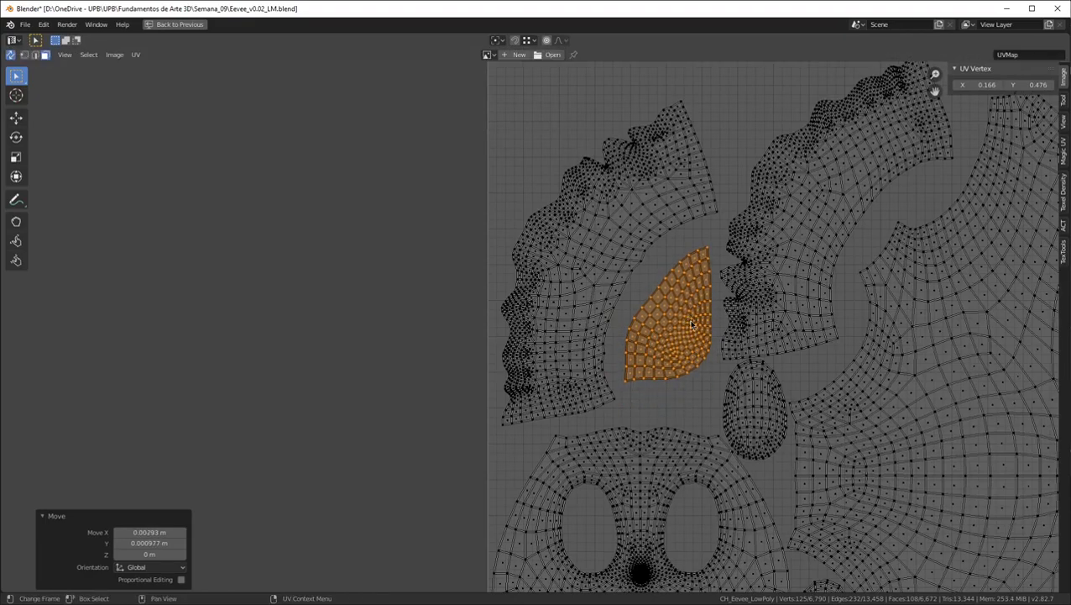
Select the frilled arc beside the scalloped island and nudge it by 0.00488 m in X and 0.00781 m in Y
scroll(697, 326, down, 2)
middle_drag(454, 270, 352, 318)
scroll(655, 312, down, 1)
key(alt+a)
key(l)
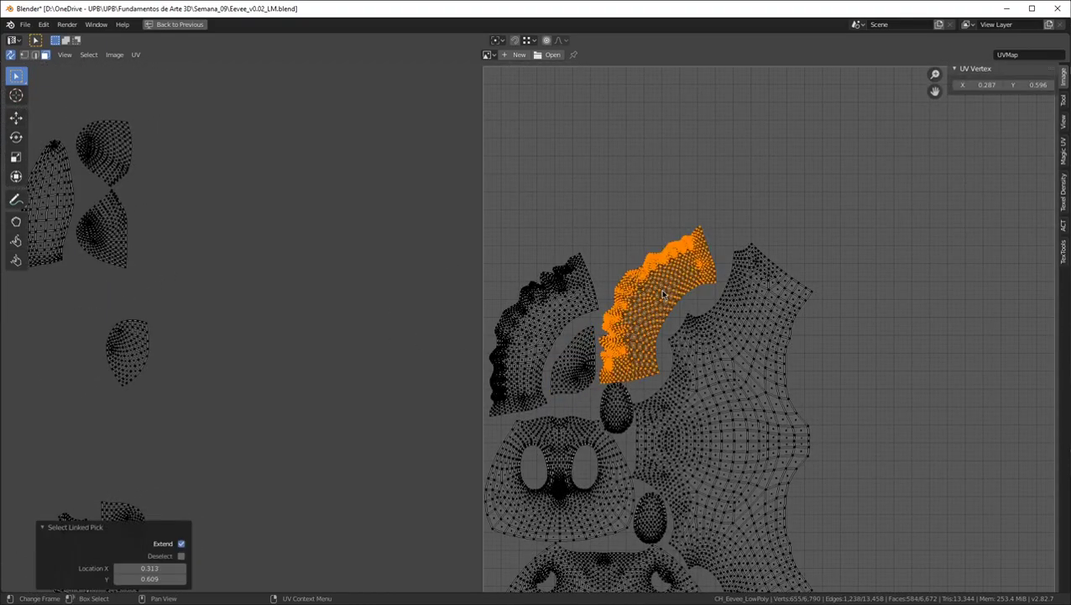
key(g)
click(668, 288)
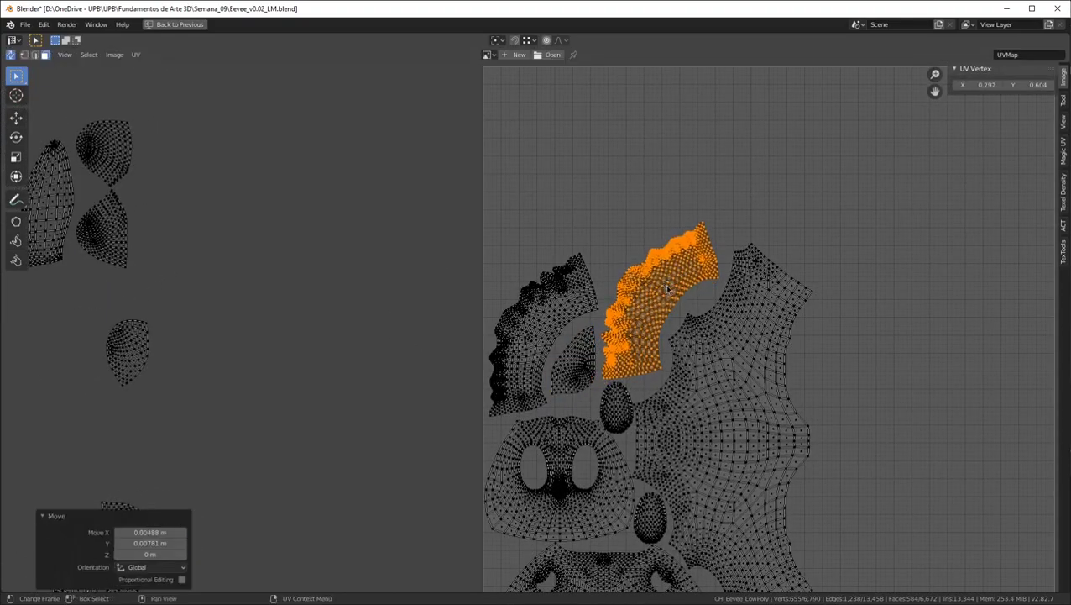
Select the oval island below that frilled arc and nudge it by -0.00155 m in X and 0.00349 m in Y
middle_drag(424, 554, 452, 417)
scroll(578, 395, up, 2)
scroll(675, 275, down, 1)
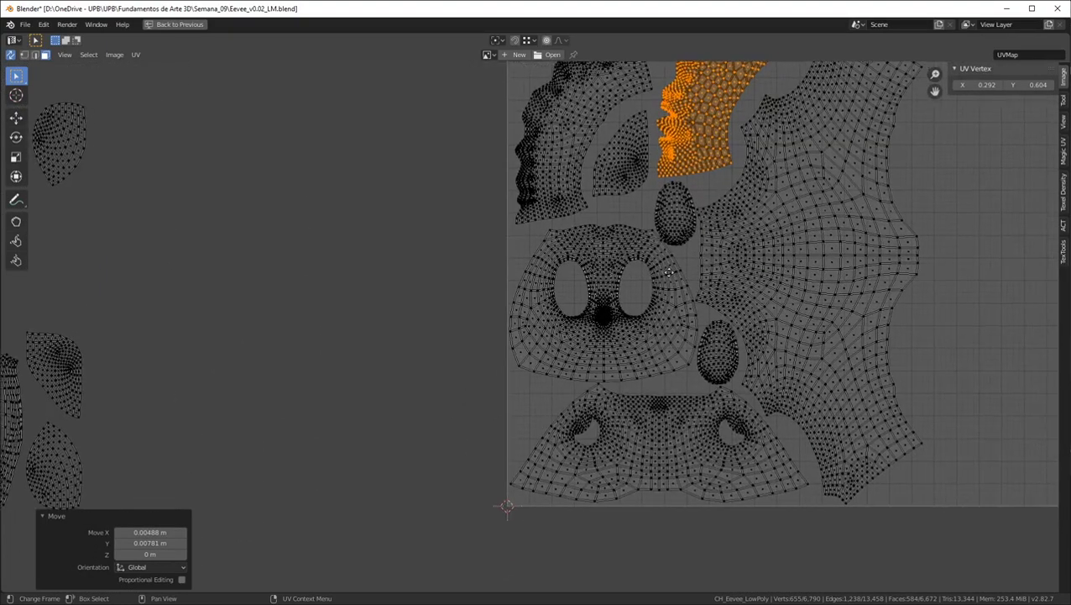
middle_drag(685, 213, 611, 299)
scroll(599, 294, up, 3)
key(alt+a)
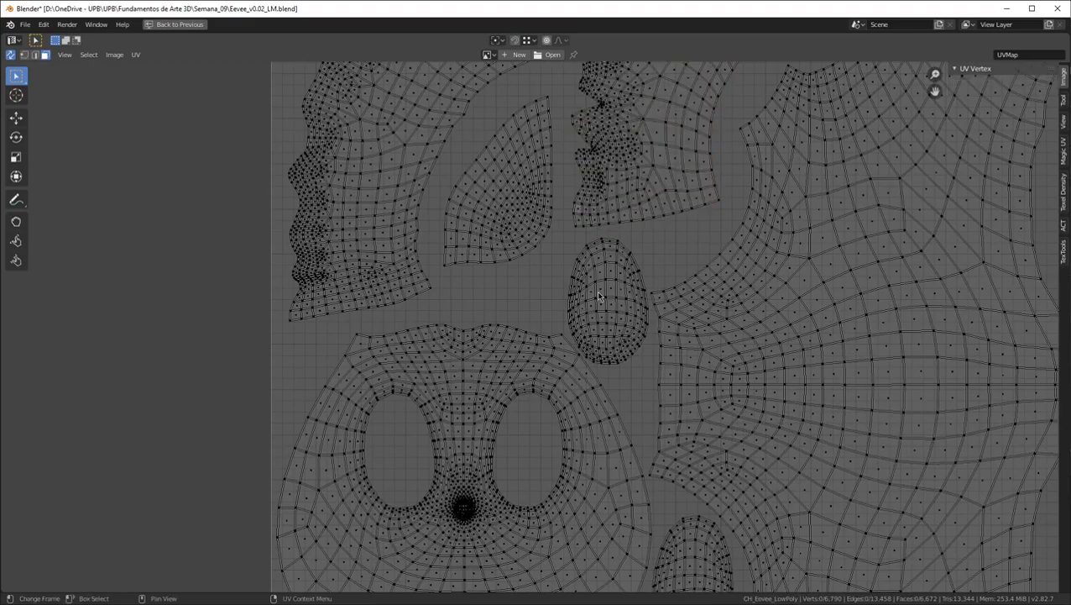
key(l)
key(g)
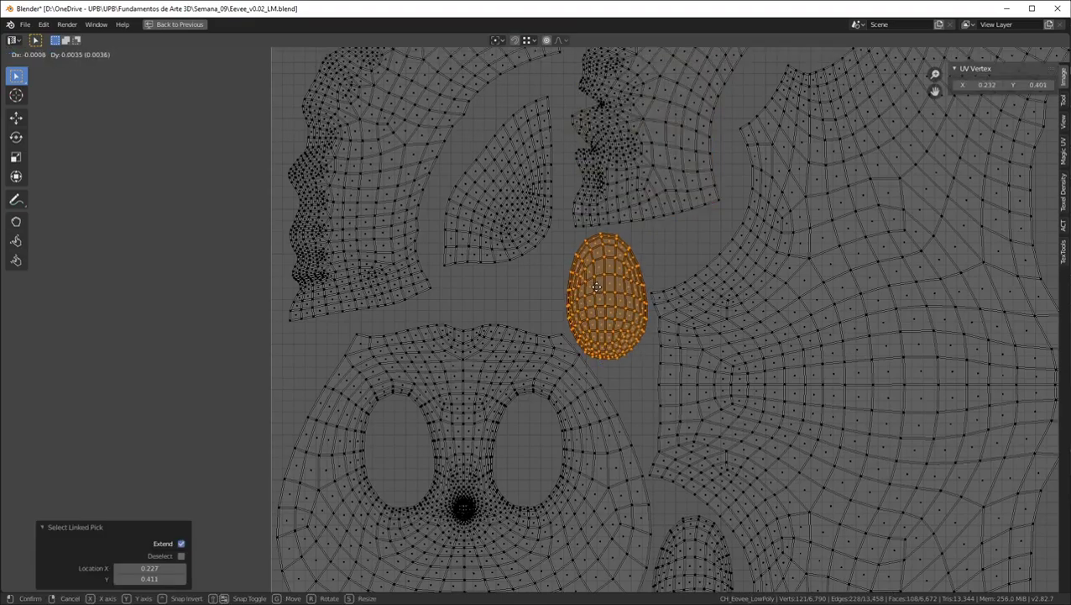
click(596, 287)
key(Home)
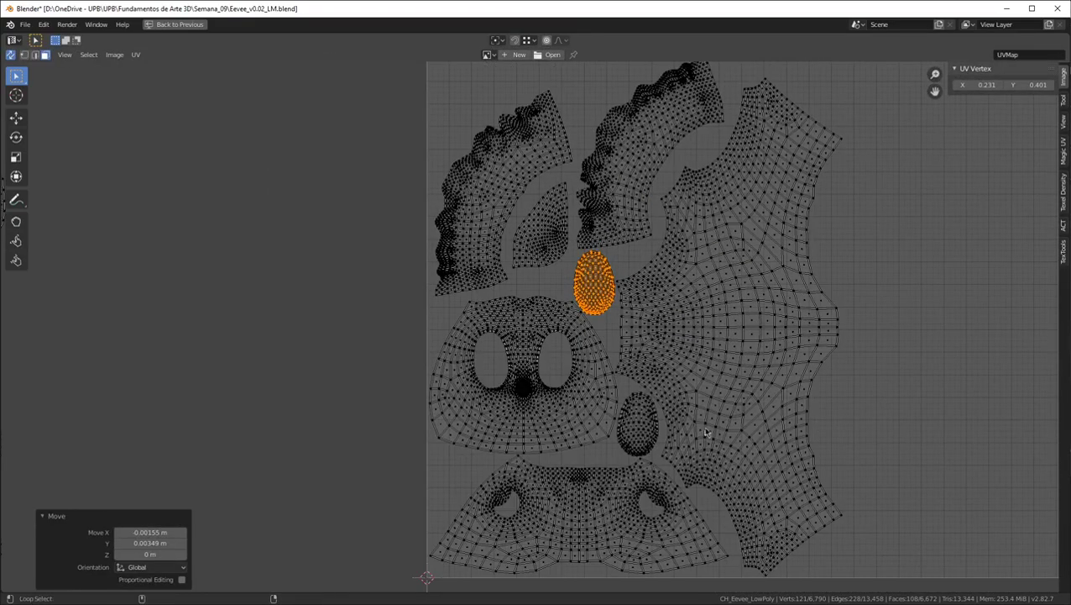
Deselect all UVs and restore the UV editor from full size to its place beside the 3D view
key(alt+a)
scroll(588, 403, down, 3)
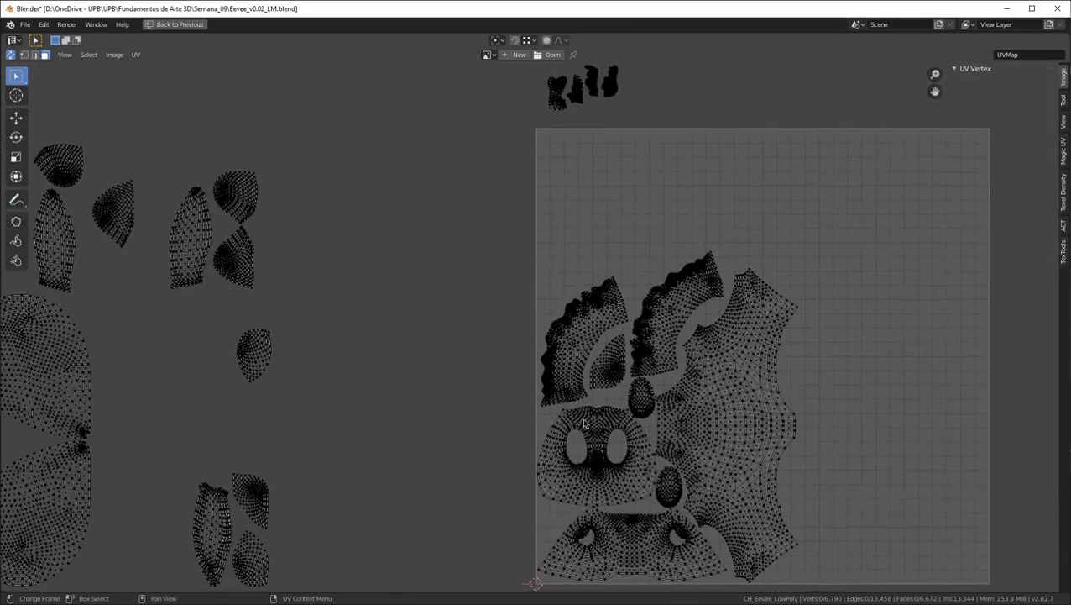
scroll(583, 417, down, 4)
scroll(383, 367, up, 3)
middle_drag(320, 301, 325, 237)
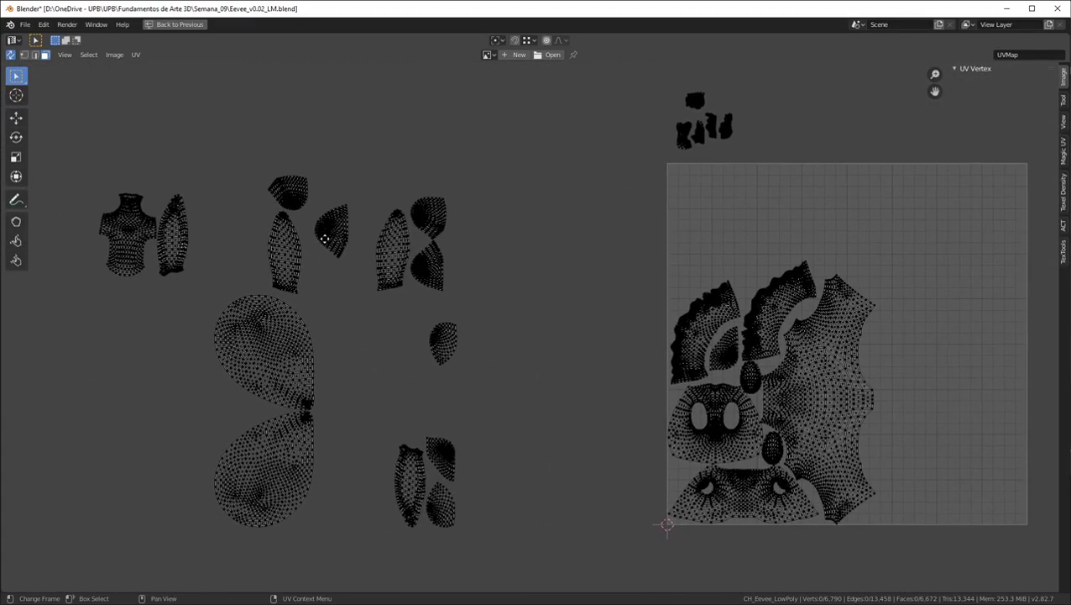
middle_drag(321, 304, 375, 327)
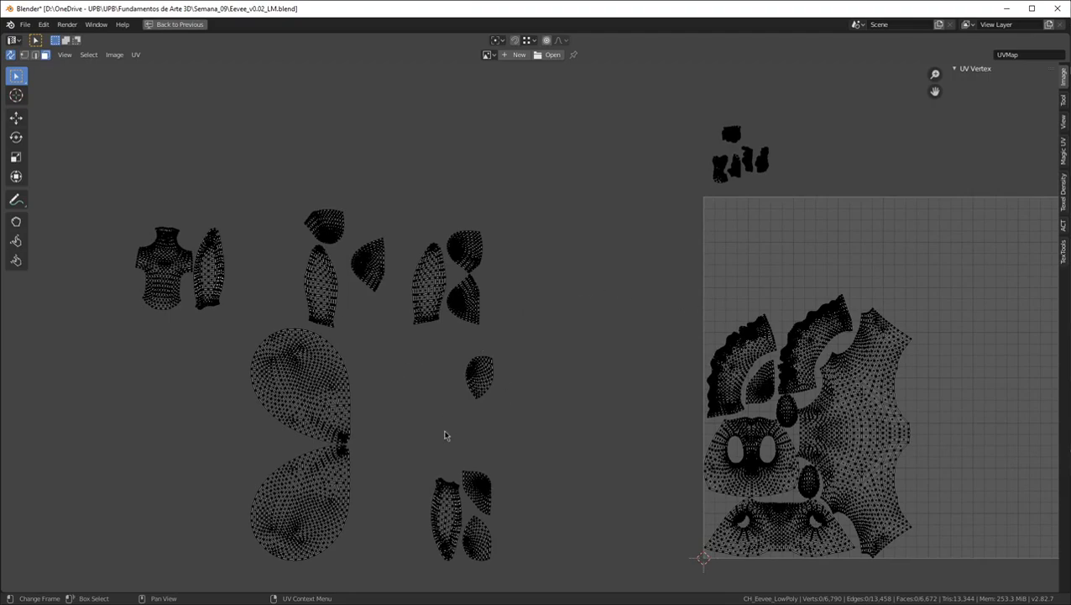
key(ctrl+space)
scroll(672, 403, down, 3)
scroll(671, 403, up, 1)
middle_drag(663, 412, 696, 421)
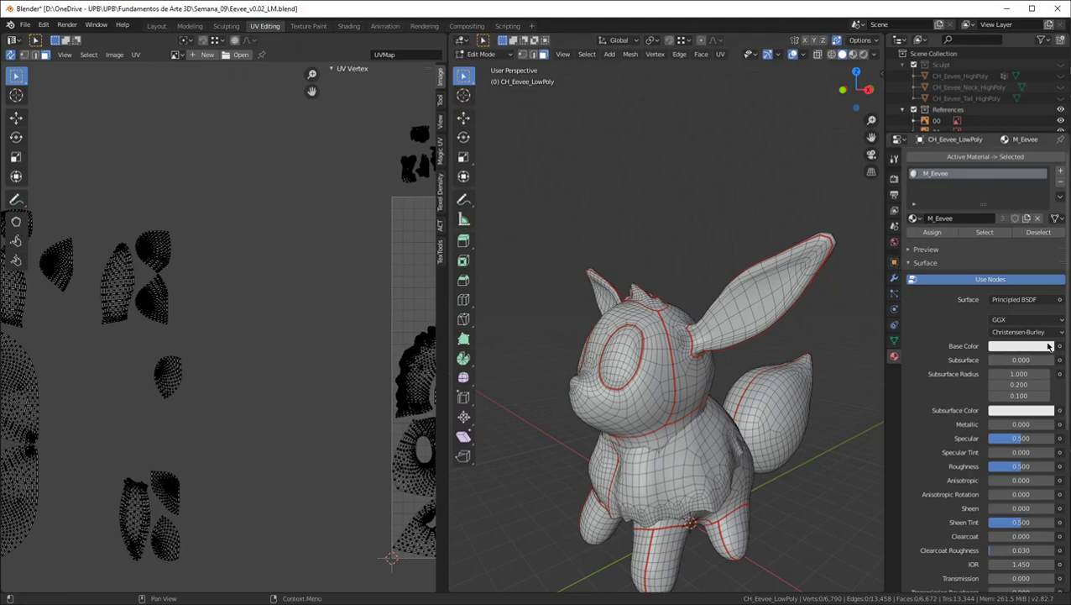
Plug an Image Texture into M_Eevee's Base Color and start a new image with width and height set to 2048 px
click(1060, 346)
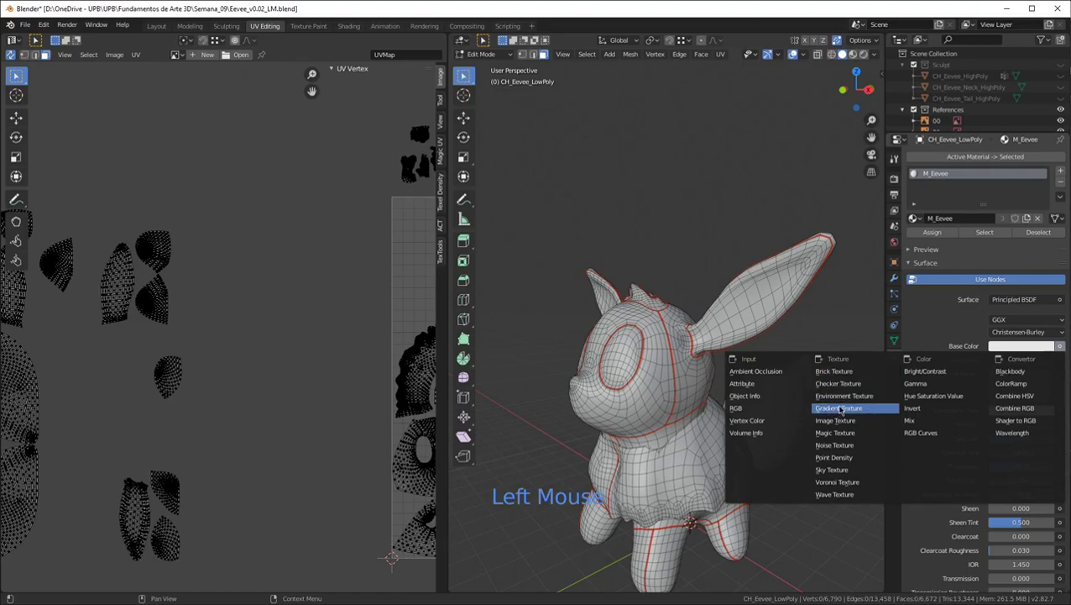
click(839, 420)
click(1022, 361)
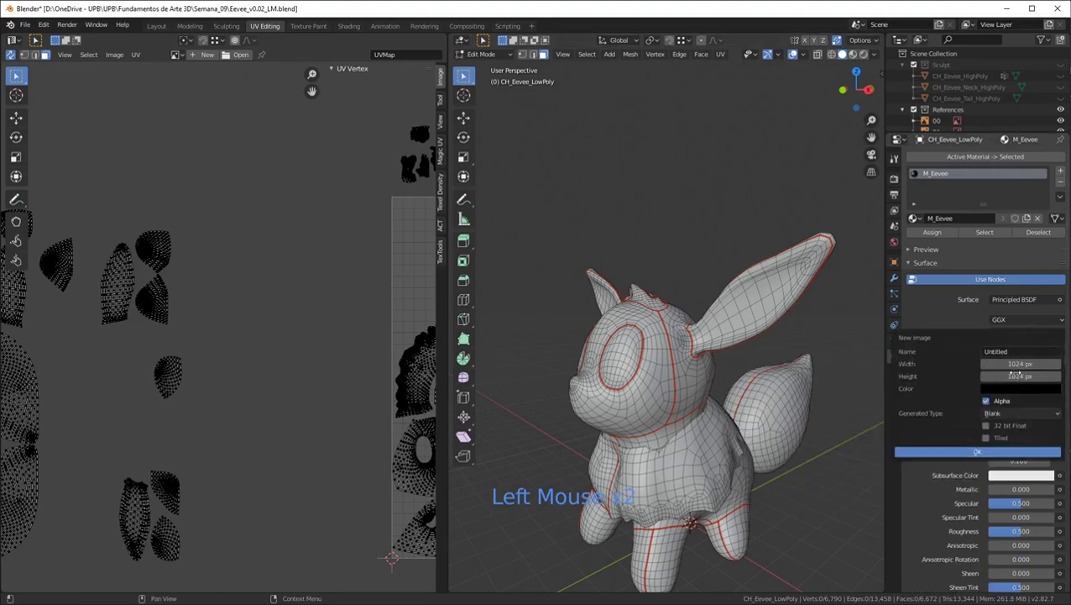
click(1007, 362)
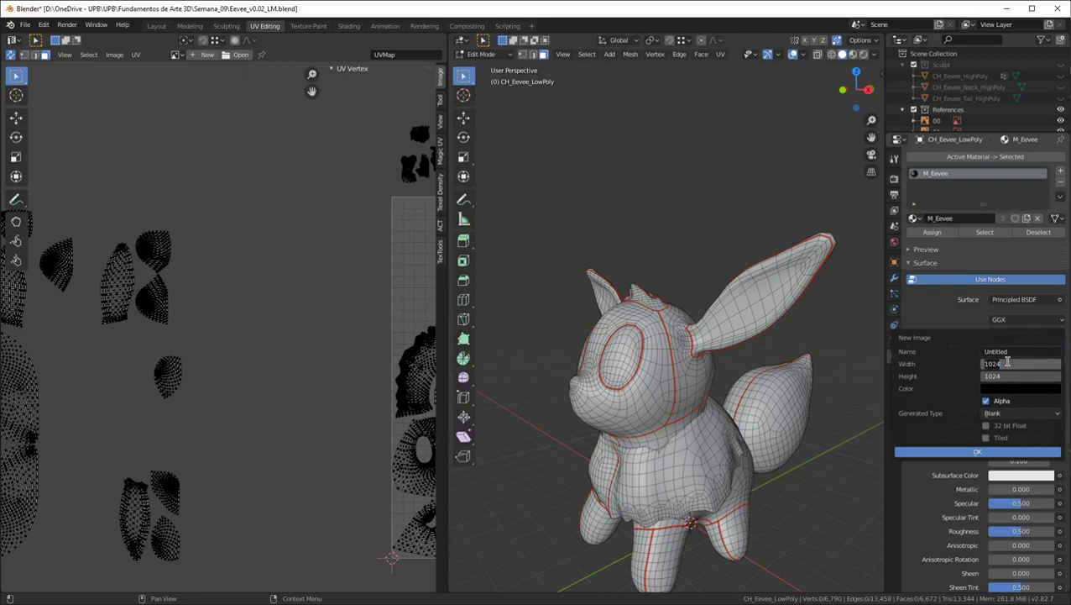
text(2048)
key(Return)
Name the new image Checker, set its generated type to Color Grid, and create it
click(1008, 351)
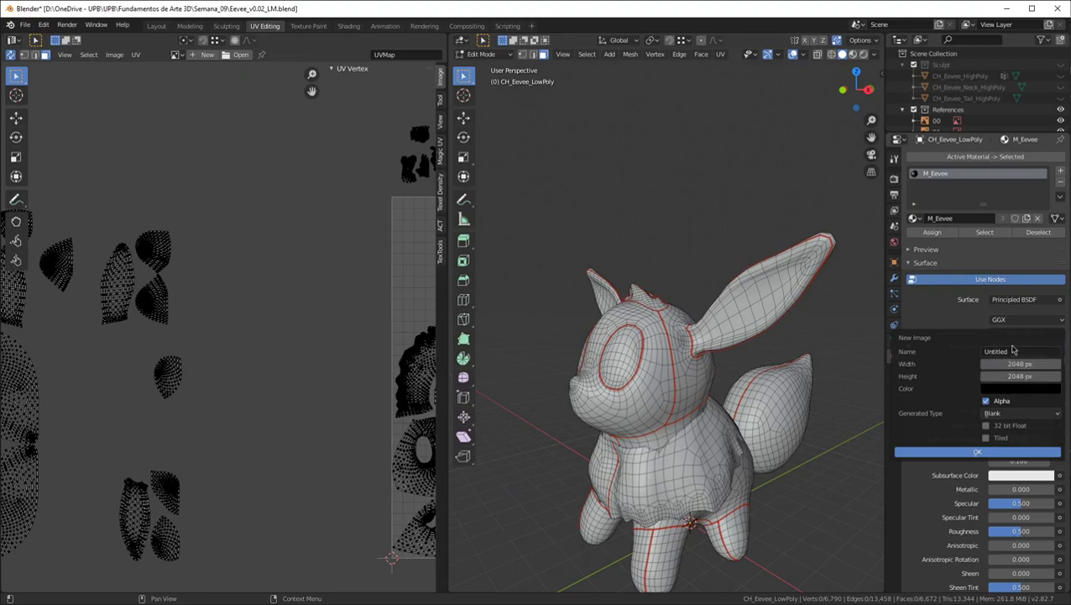
text(Checker)
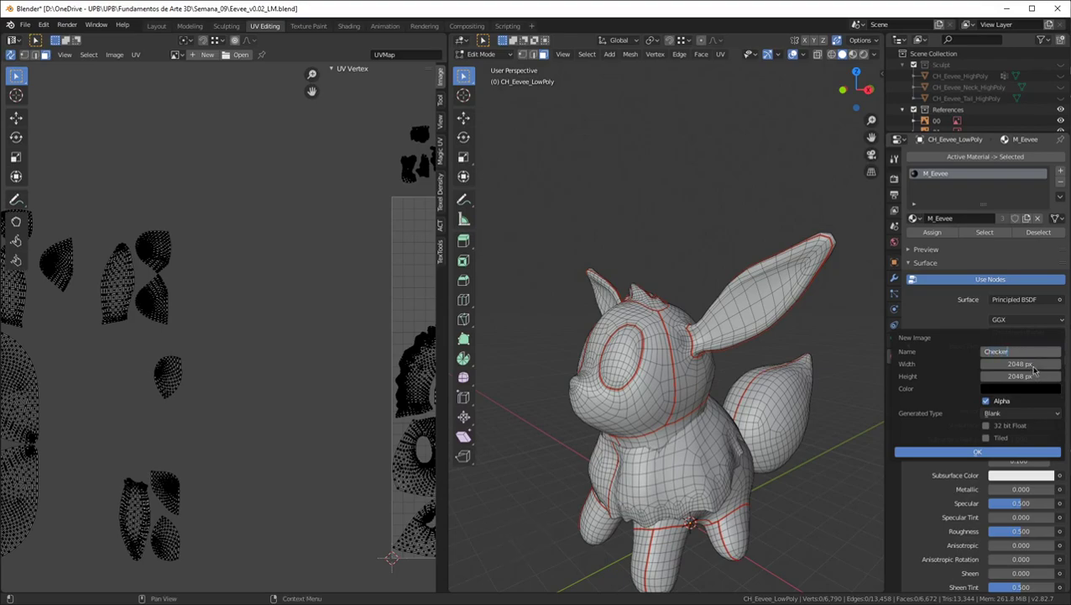
key(Return)
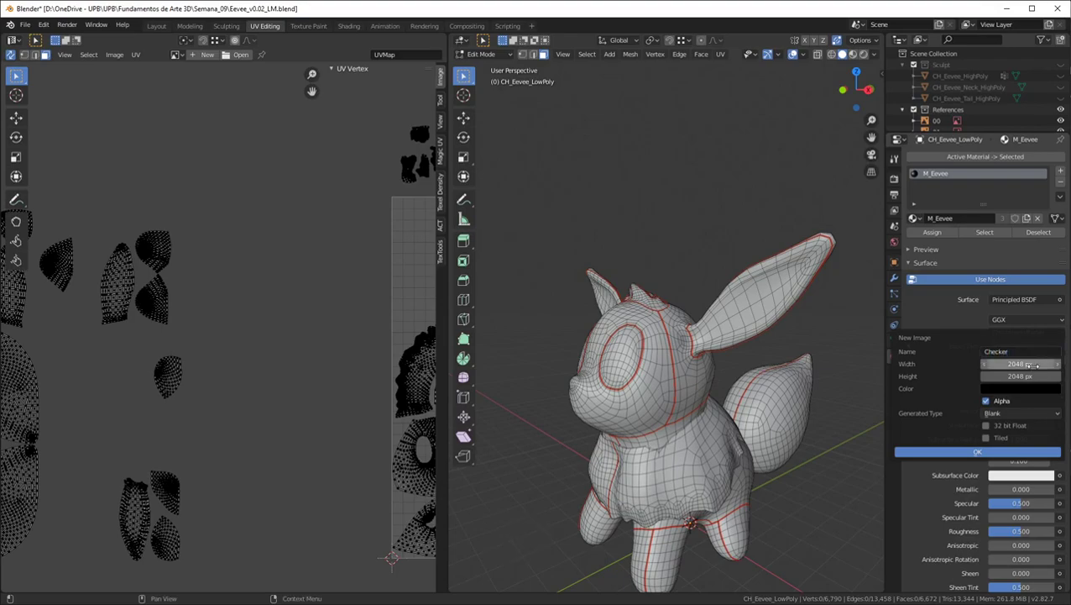
click(1013, 415)
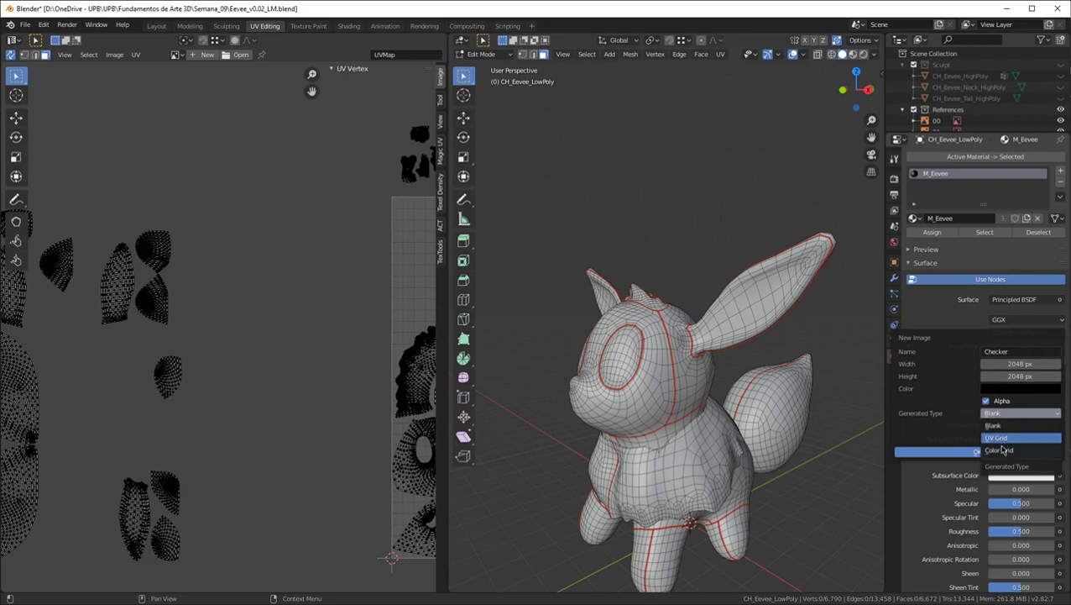
click(1002, 449)
click(958, 452)
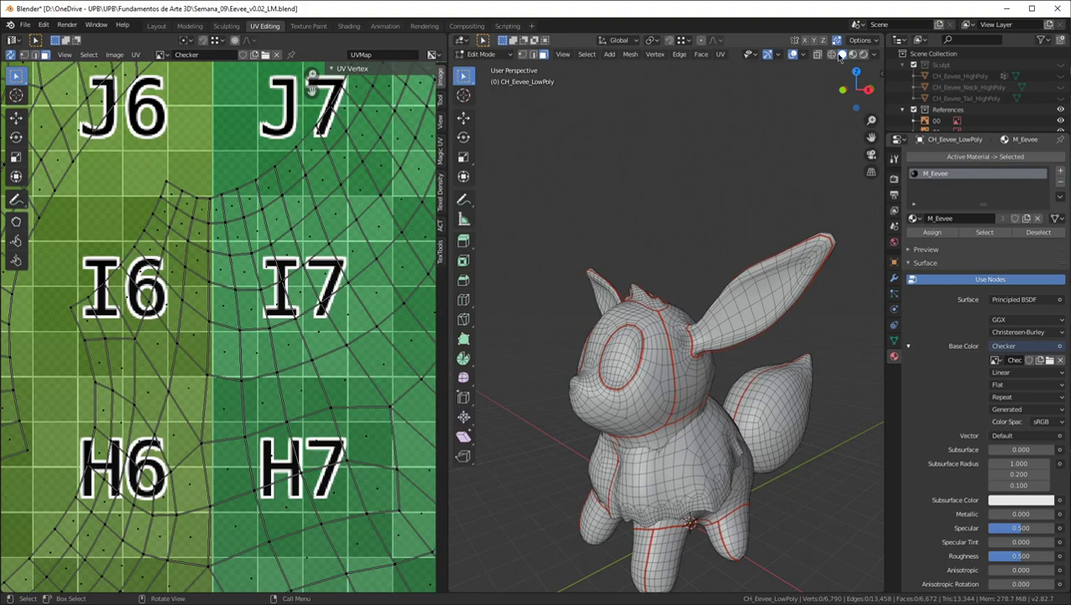
Set the 3D view's solid shading to Texture color with Cavity enabled and Flat lighting
click(872, 56)
click(911, 206)
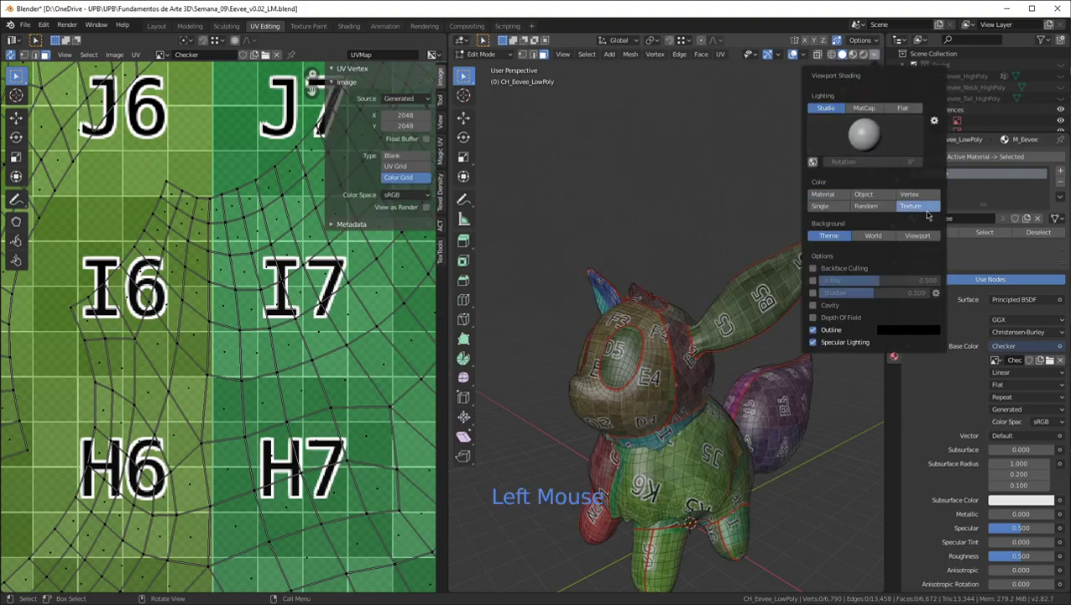
click(815, 306)
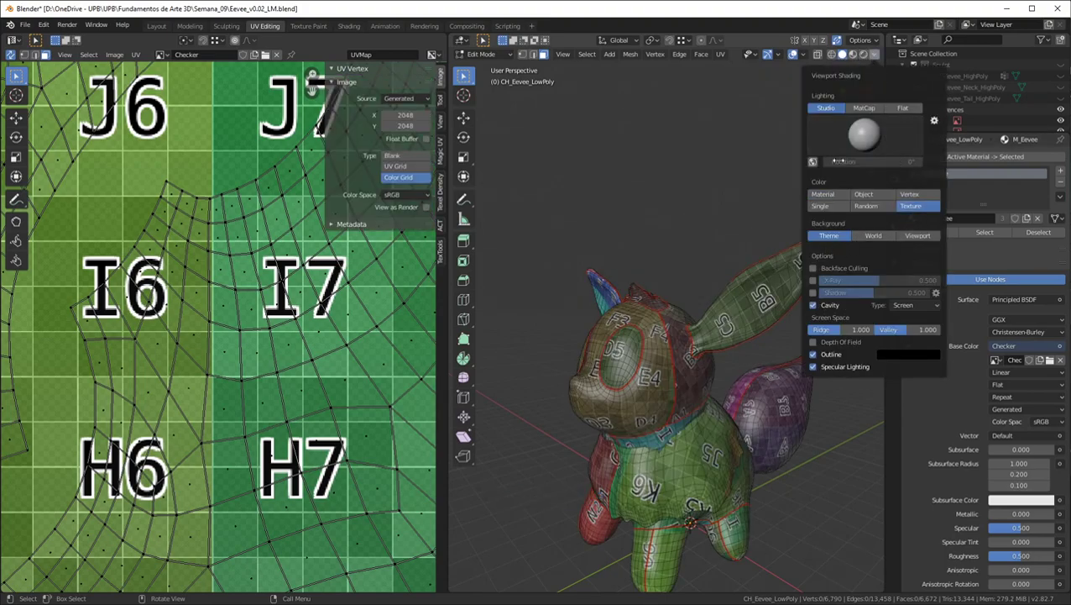
click(903, 110)
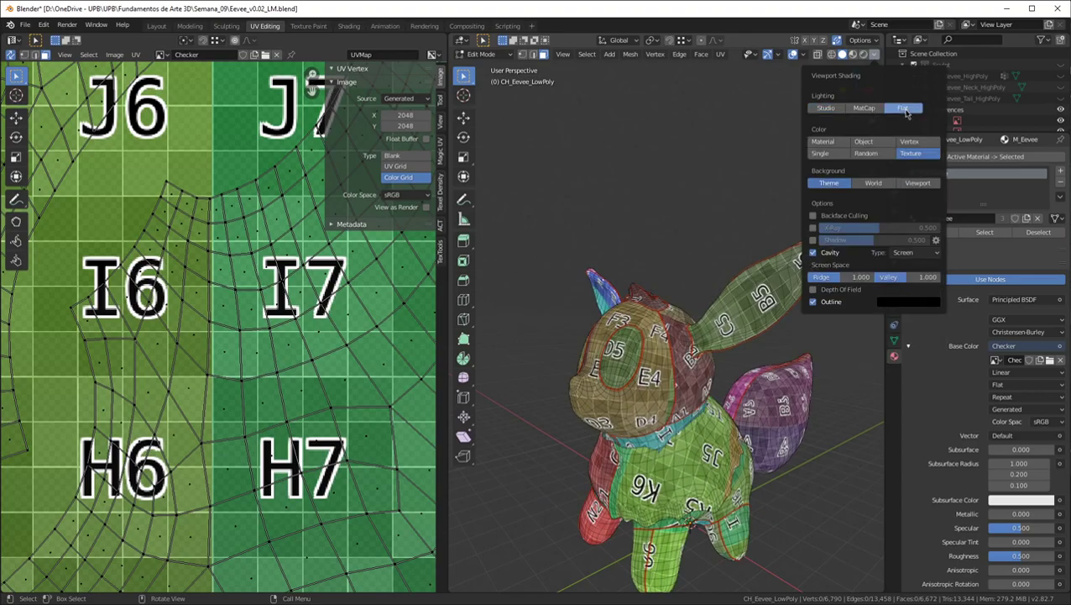
Examine the checker pattern's scale and distortion across the head, eyes and ears in a full-size 3D view, then restore the layout
scroll(641, 182, down, 1)
scroll(672, 252, up, 3)
mouse_move(672, 252)
middle_down()
mouse_move(732, 315)
mouse_move(714, 293)
middle_up()
scroll(732, 316, up, 1)
key(ctrl+space)
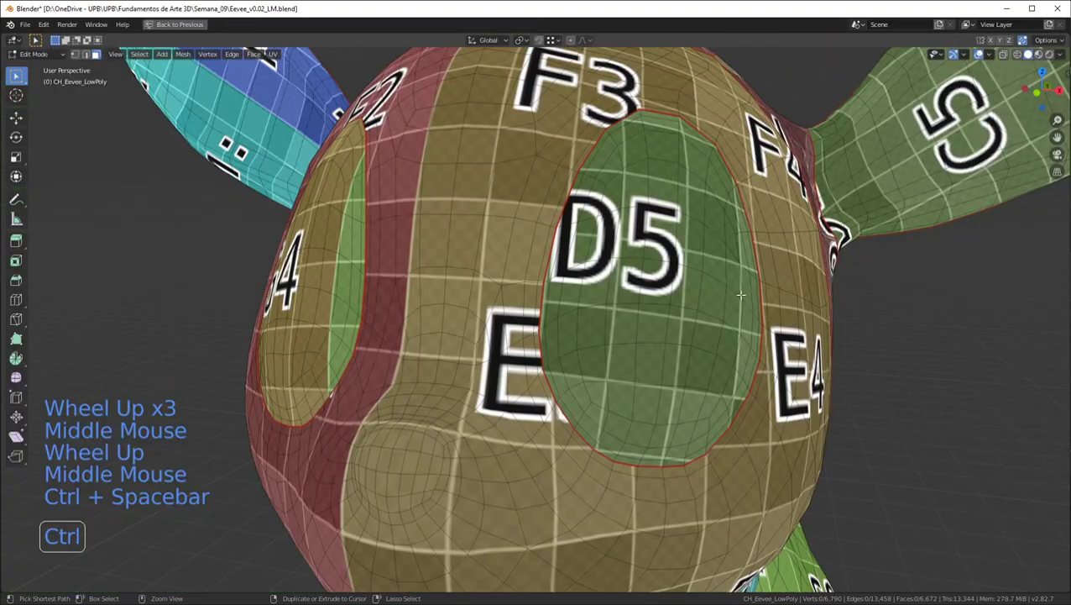
scroll(672, 251, down, 1)
middle_drag(672, 251, 638, 280)
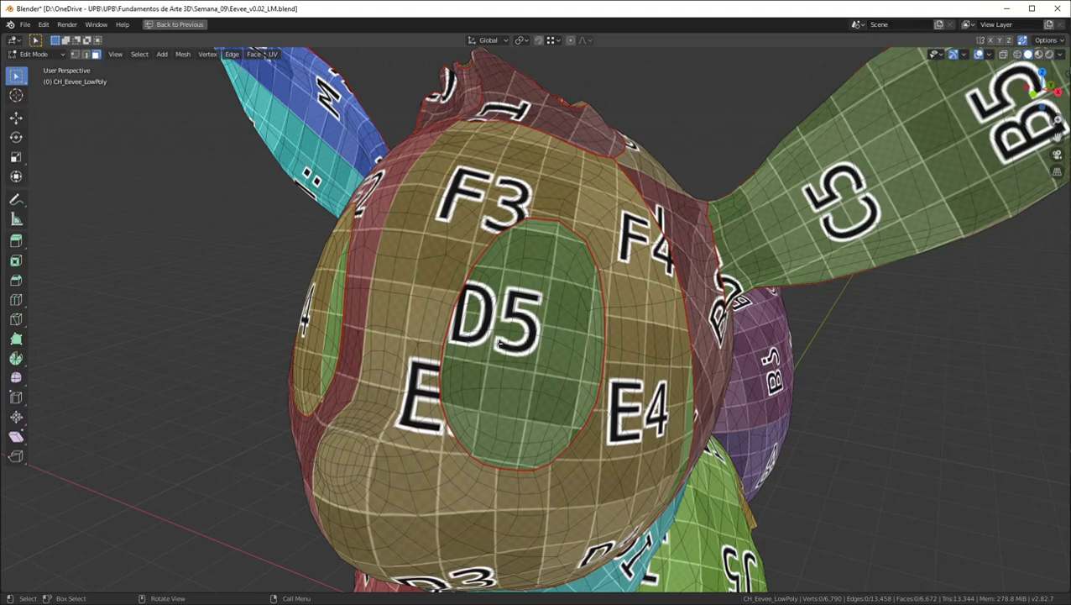
scroll(498, 292, down, 2)
scroll(498, 292, up, 2)
middle_drag(499, 292, 530, 292)
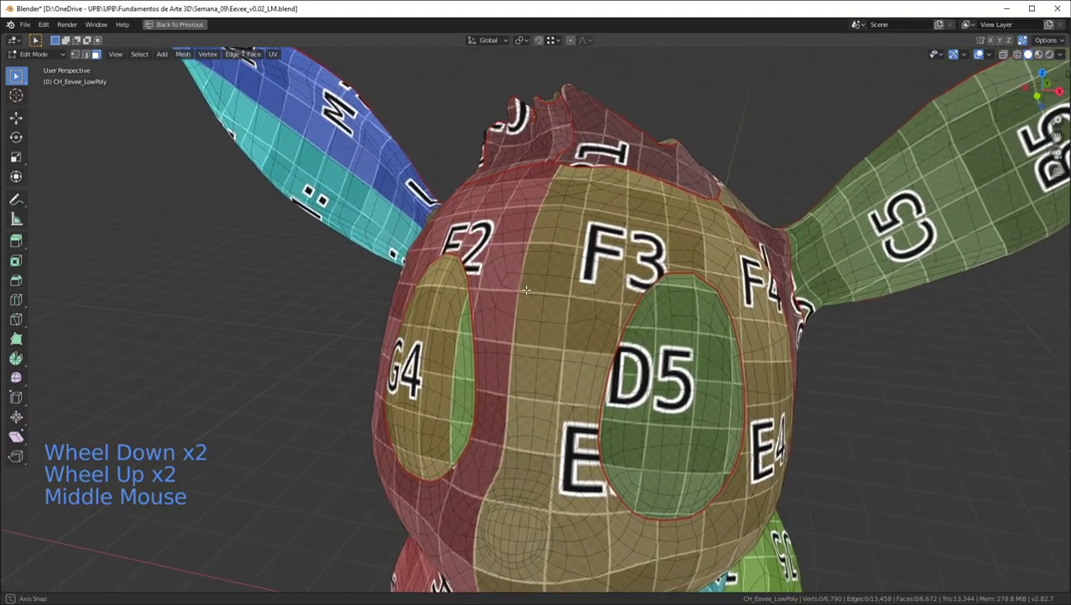
scroll(530, 293, down, 2)
scroll(530, 292, up, 2)
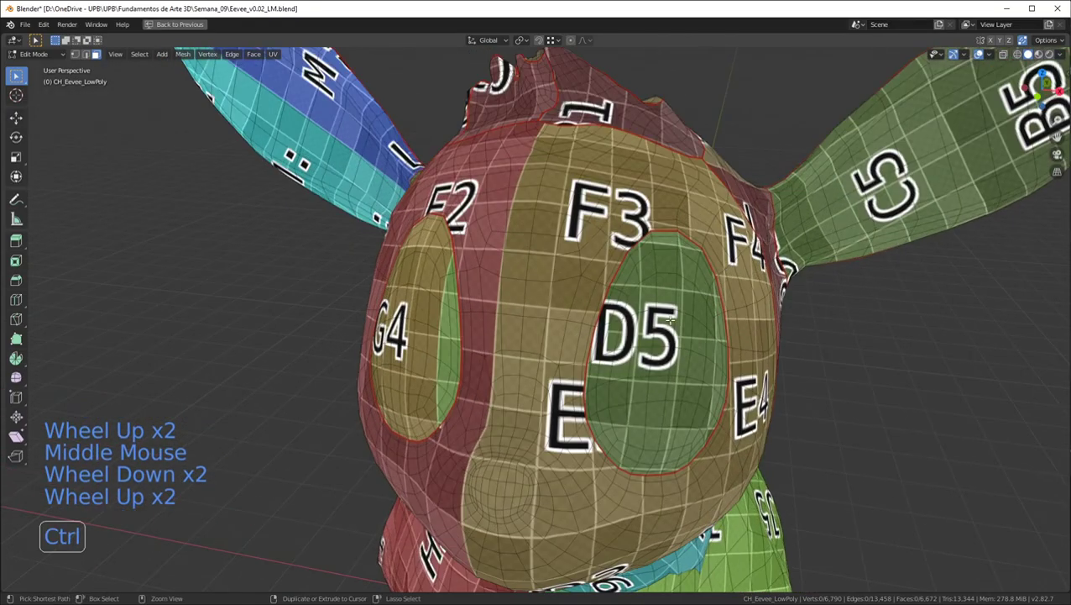
key(ctrl+space)
scroll(672, 288, up, 2)
middle_drag(739, 361, 724, 320)
scroll(724, 320, down, 2)
middle_drag(694, 367, 790, 325)
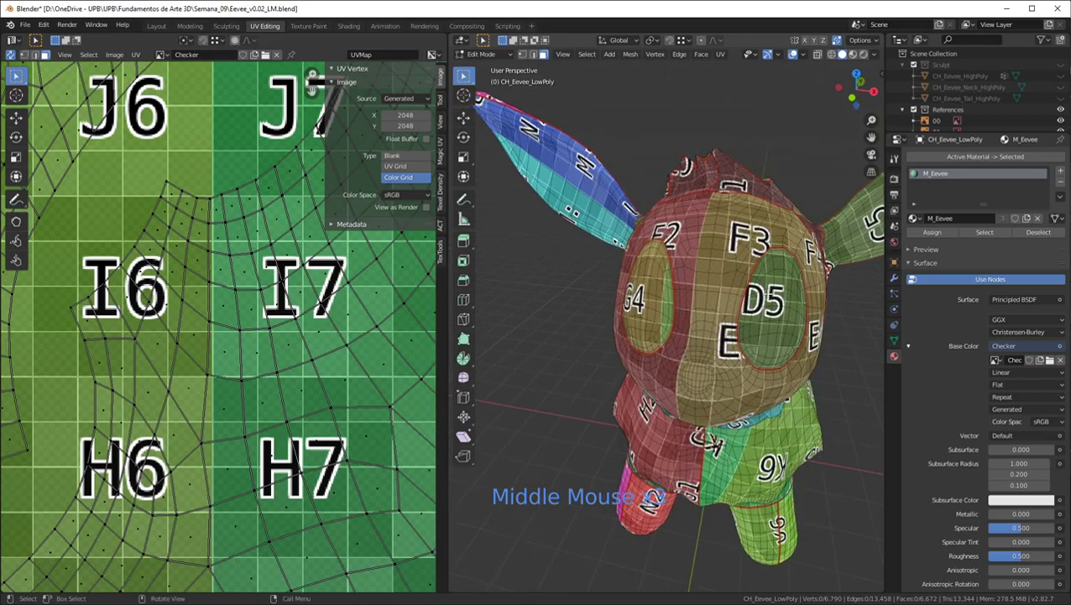
Unlink the Checker image from the UV editor and enlarge that editor to full size
scroll(236, 277, down, 6)
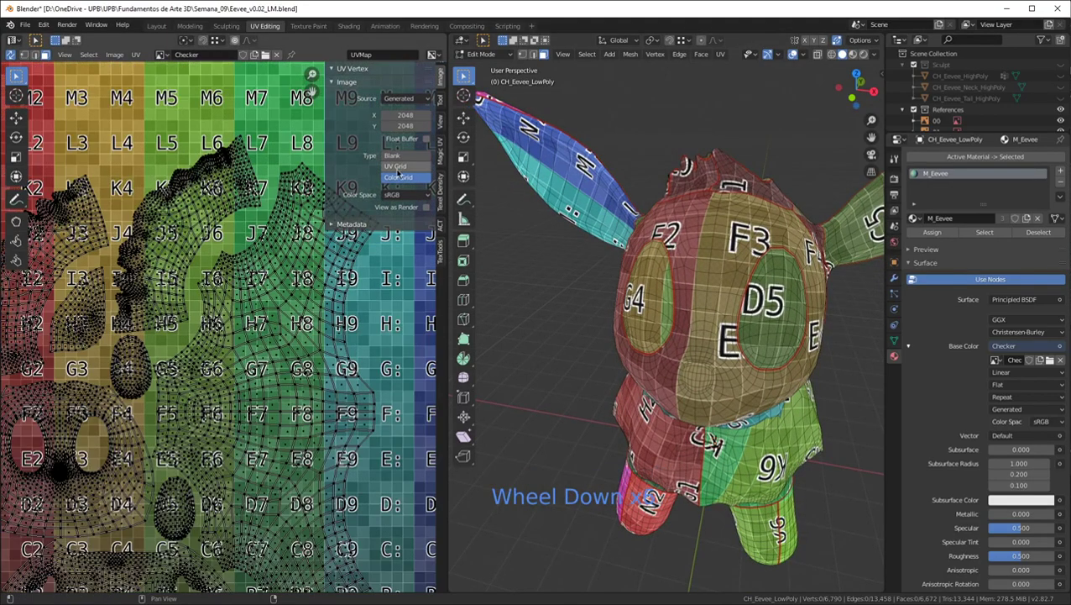
click(279, 55)
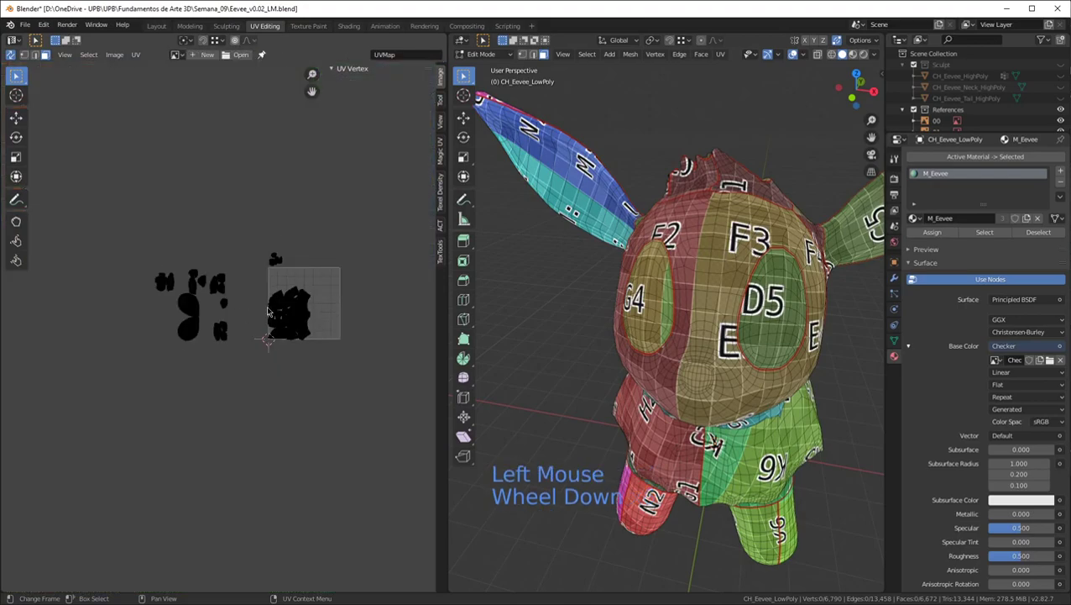
scroll(322, 310, down, 1)
scroll(321, 310, up, 7)
key(ctrl+space)
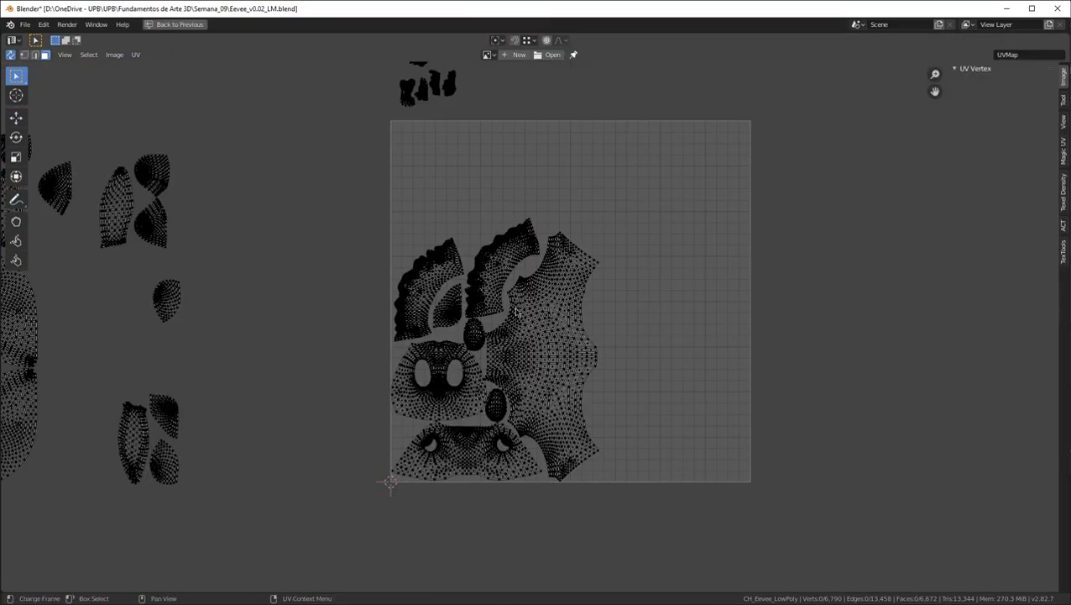
Select the oval eye island below the second frilled arc and scale it uniformly to 0.780
scroll(445, 370, up, 5)
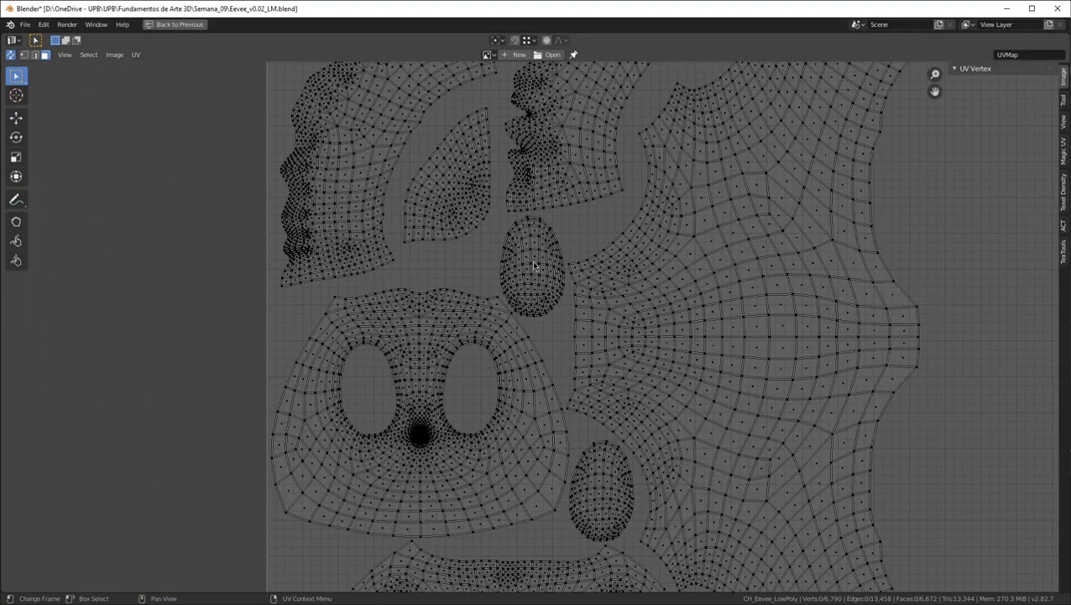
key(l)
scroll(529, 267, up, 2)
key(s)
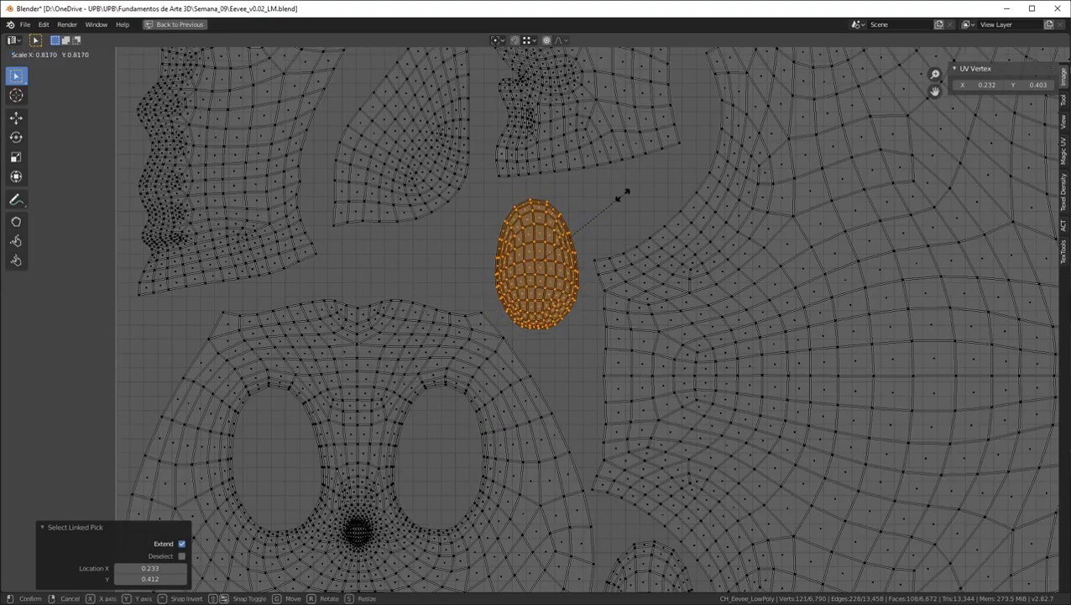
click(618, 198)
Restore the split layout, compare the scaled eye's checker size with the surrounding face, and undo the scaling
key(ctrl+space)
scroll(651, 262, up, 2)
middle_click(652, 262)
scroll(651, 262, down, 2)
scroll(651, 262, up, 2)
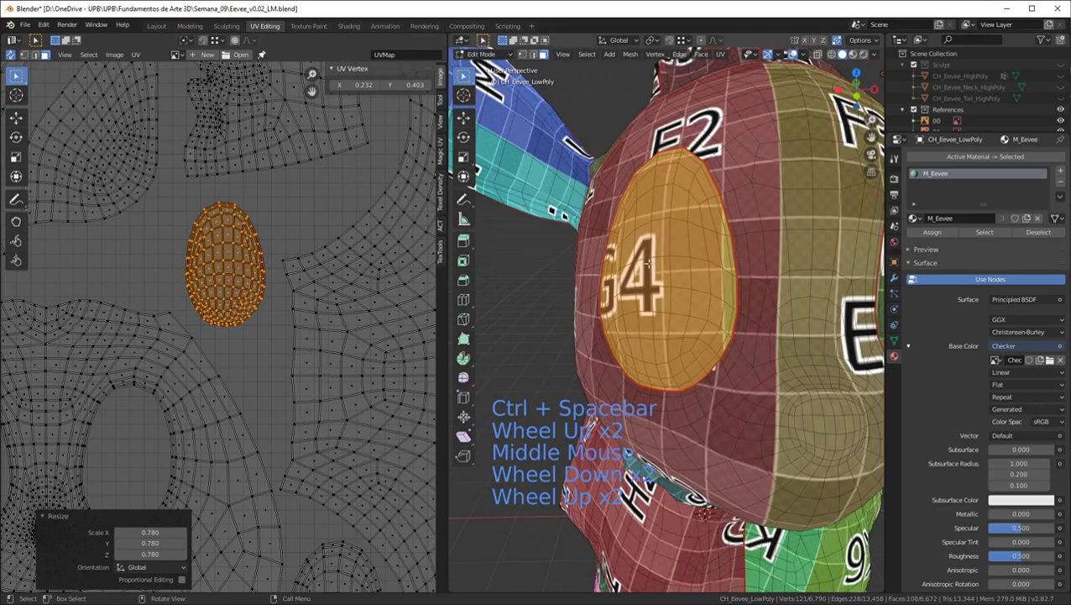
middle_drag(644, 247, 717, 244)
scroll(717, 244, up, 2)
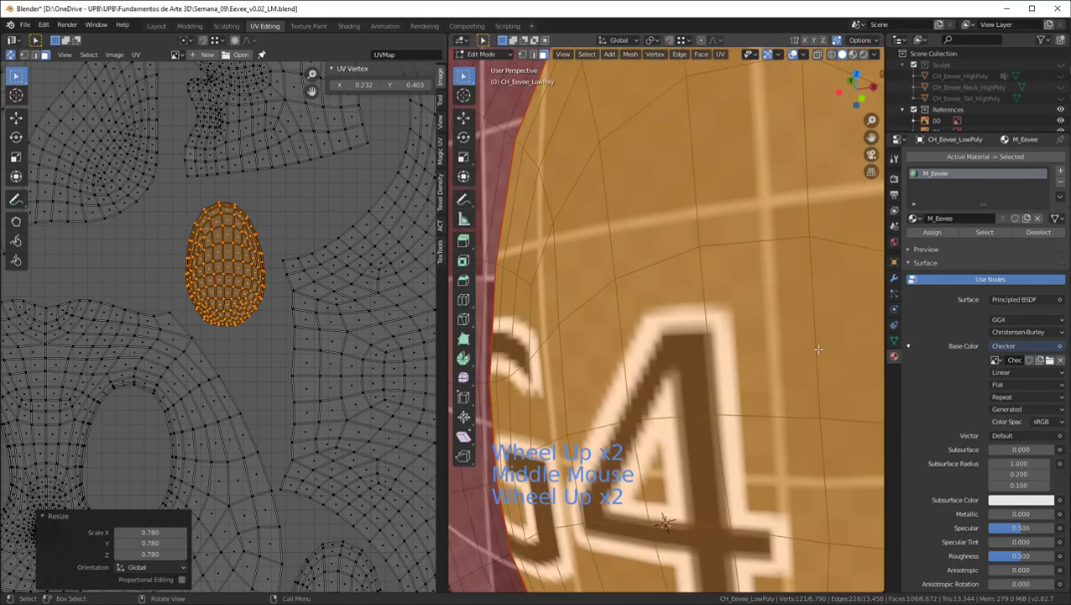
scroll(717, 244, down, 2)
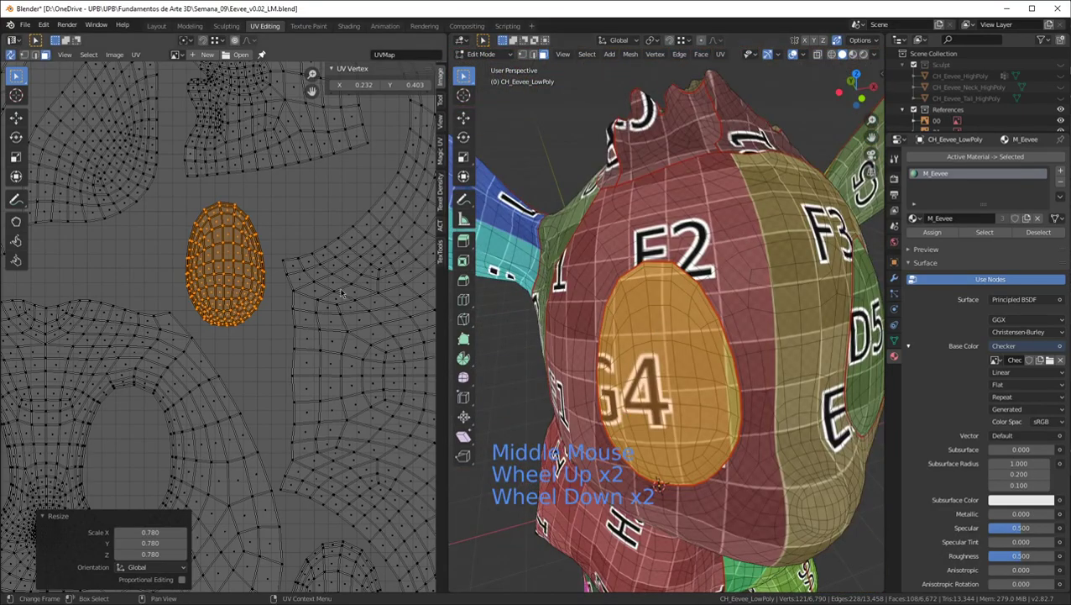
key(ctrl+z)
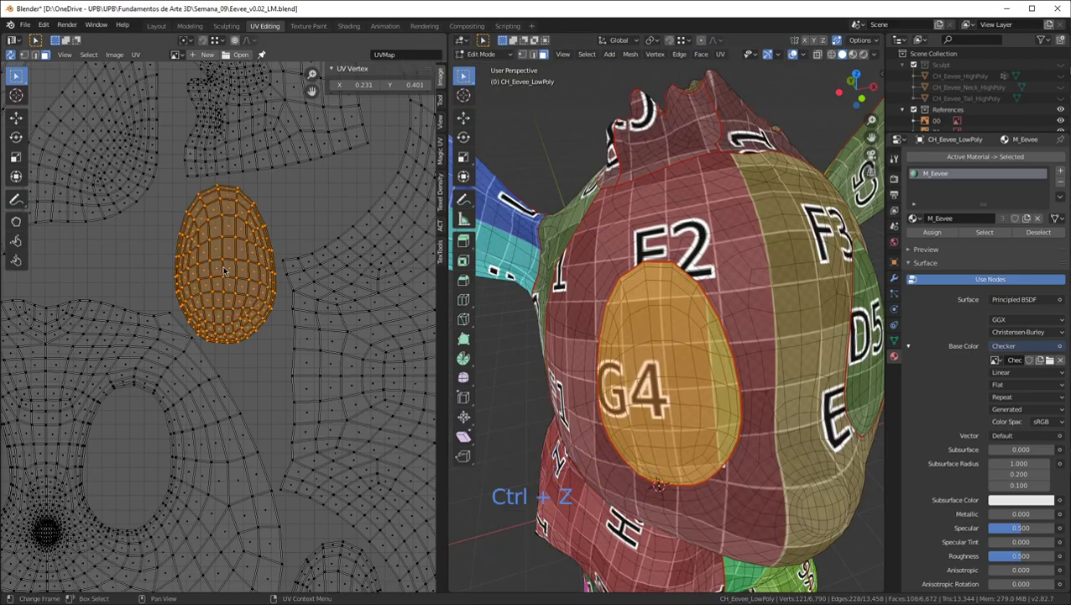
Examine the checker squares on the model's body and underside for consistent size and stretching
scroll(663, 319, down, 2)
middle_drag(663, 319, 732, 319)
middle_drag(606, 379, 668, 410)
scroll(664, 409, down, 1)
scroll(664, 409, up, 3)
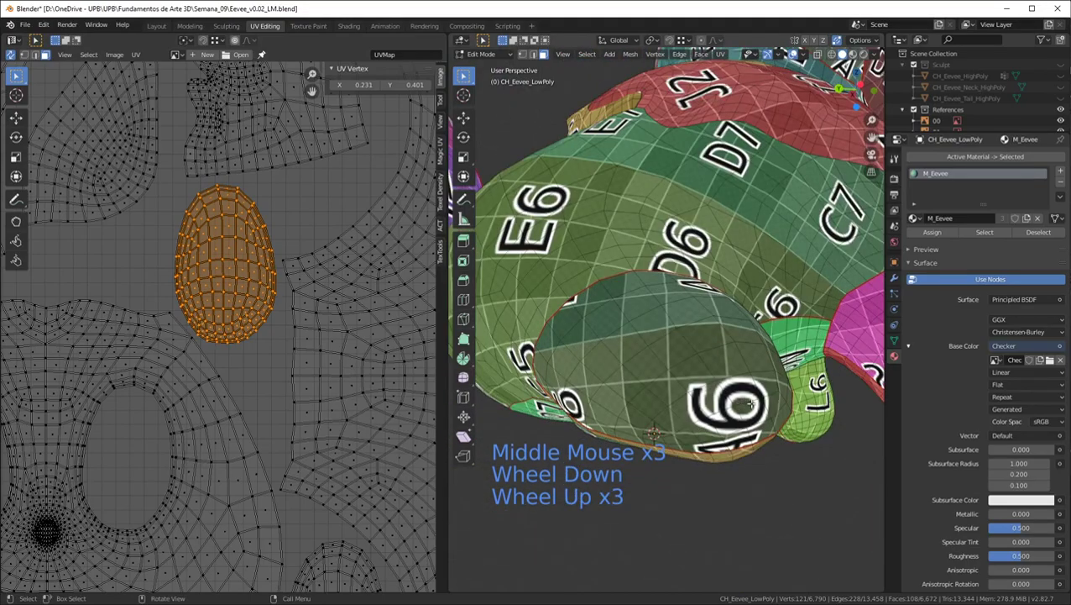
scroll(176, 298, down, 5)
middle_drag(156, 316, 228, 357)
scroll(372, 302, down, 5)
middle_drag(340, 308, 300, 326)
Enlarge the UV editor to full size and deselect all UVs
key(ctrl+space)
scroll(536, 306, up, 4)
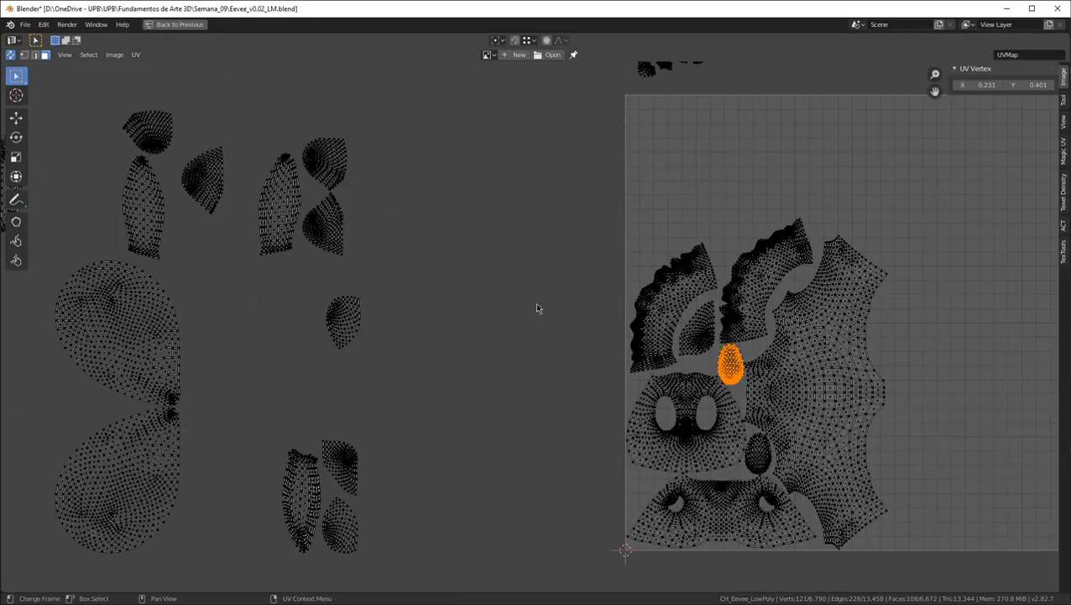
click(536, 304)
Move the leaf-shaped island beside the torso-shaped one by 1.43 m in X and -0.0664 m in Y, above the first frilled arc
scroll(455, 324, down, 2)
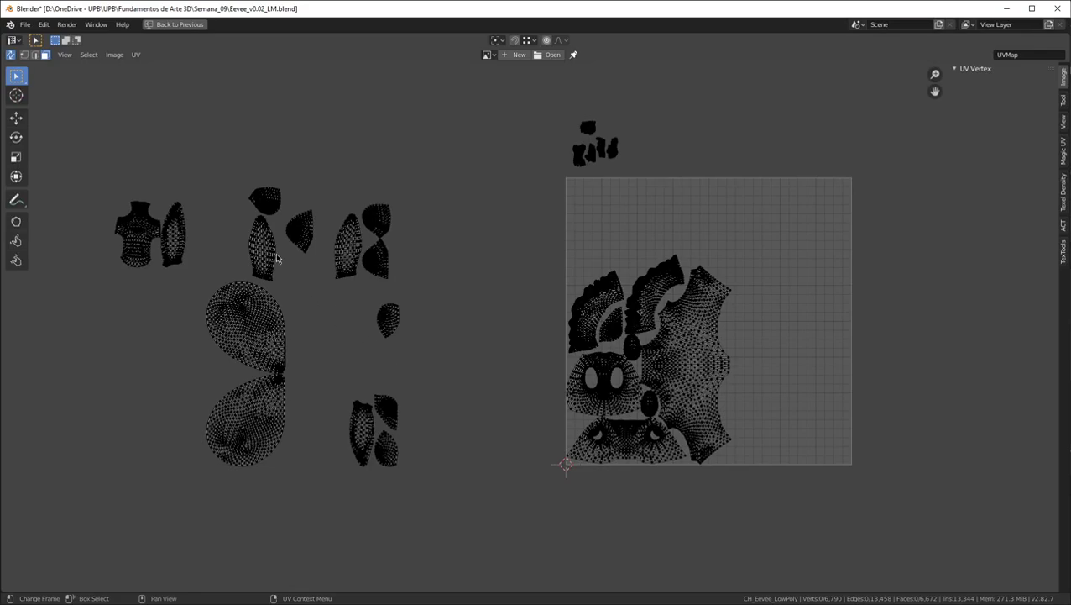
scroll(205, 252, up, 2)
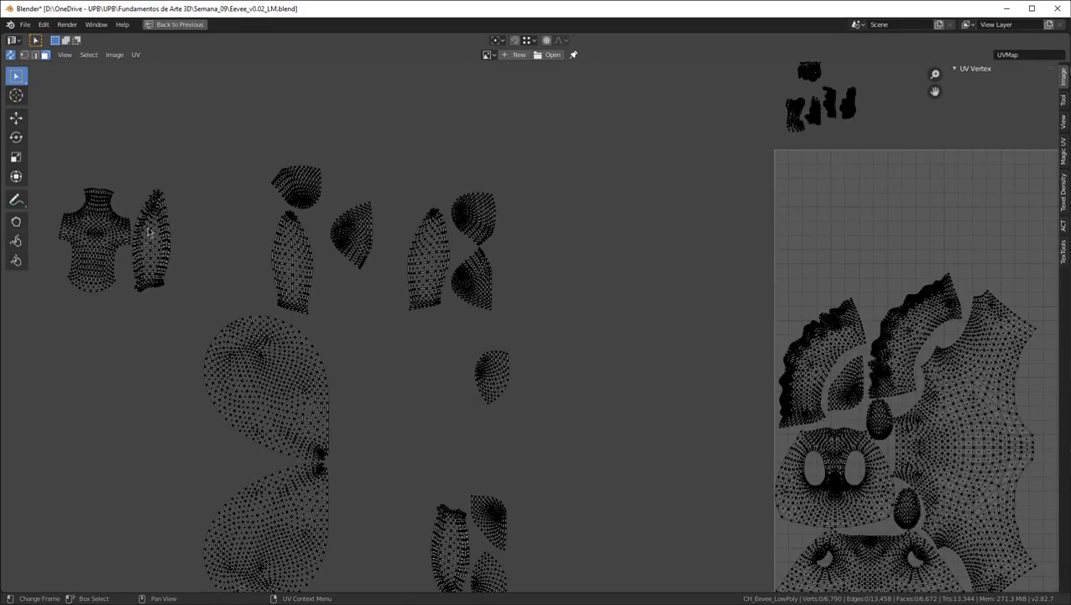
key(l)
key(g)
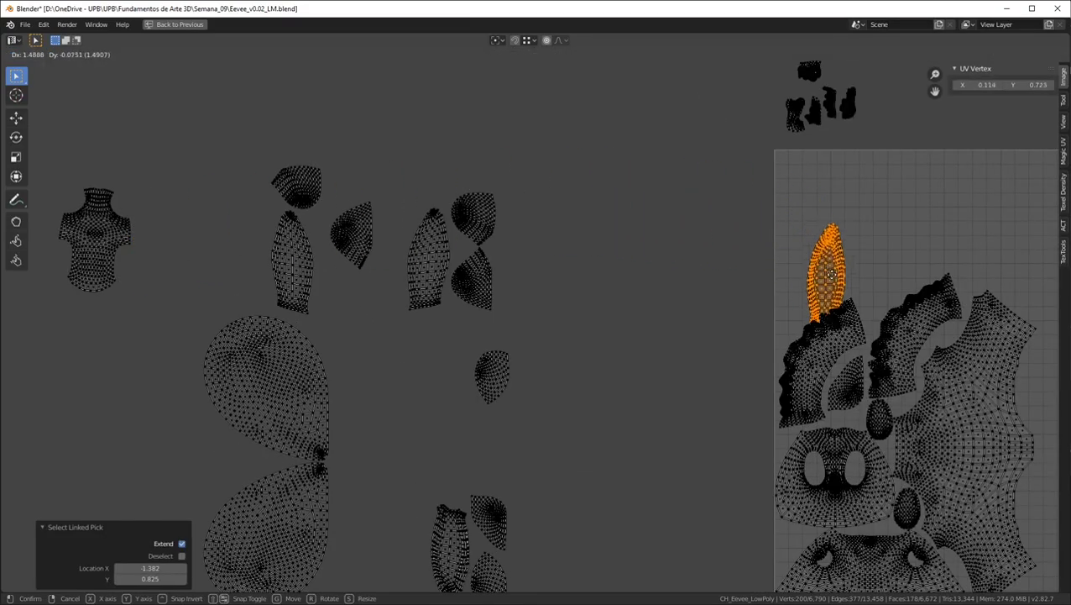
click(798, 258)
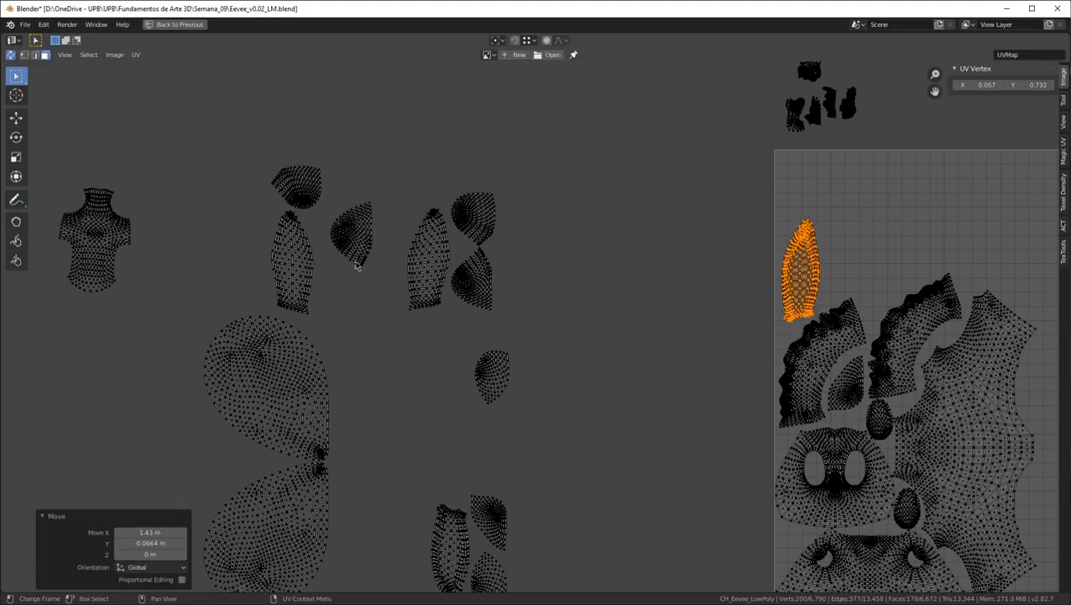
Clear the selection and move the next leaf-shaped island into the UV square, directly beside the first one
key(l)
key(alt+a)
key(l)
key(g)
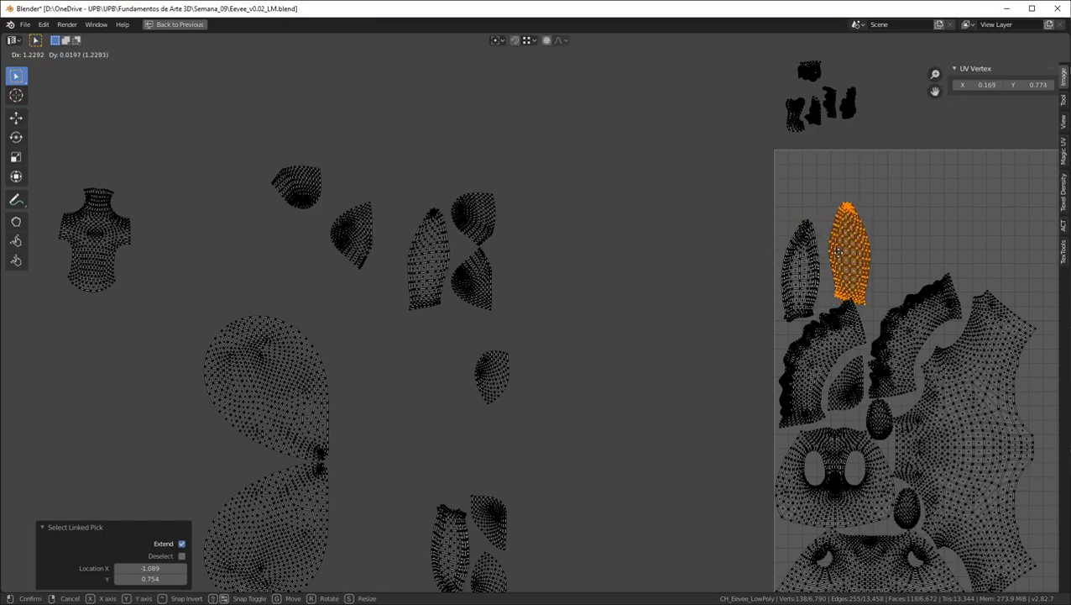
click(830, 245)
Select the third leaf-shaped island, beside the two stacked fan shapes, and place it next to the second above the frilled arcs
click(424, 269)
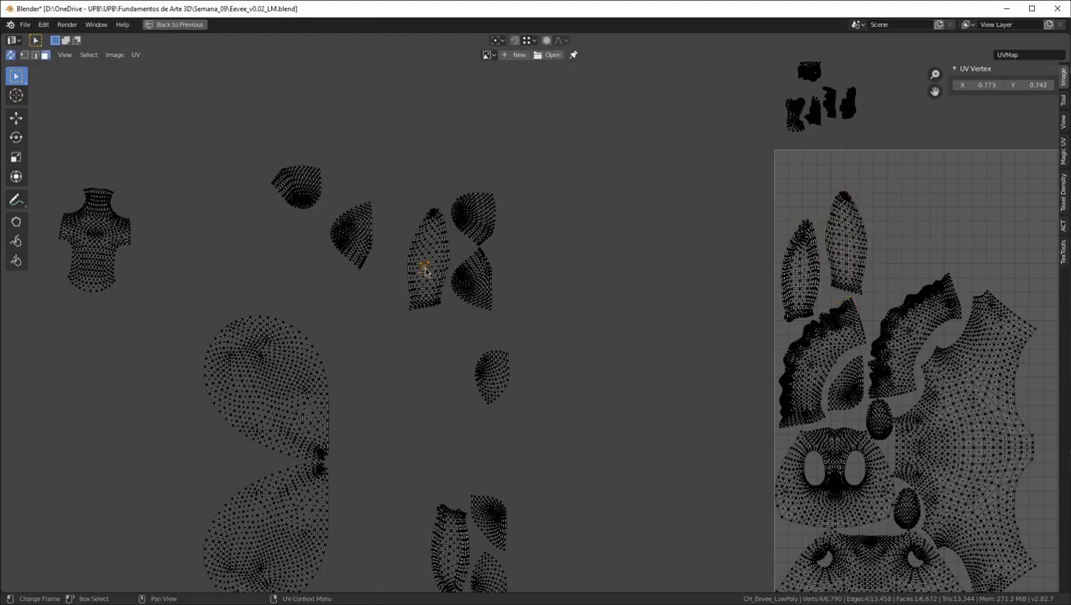
key(l)
key(g)
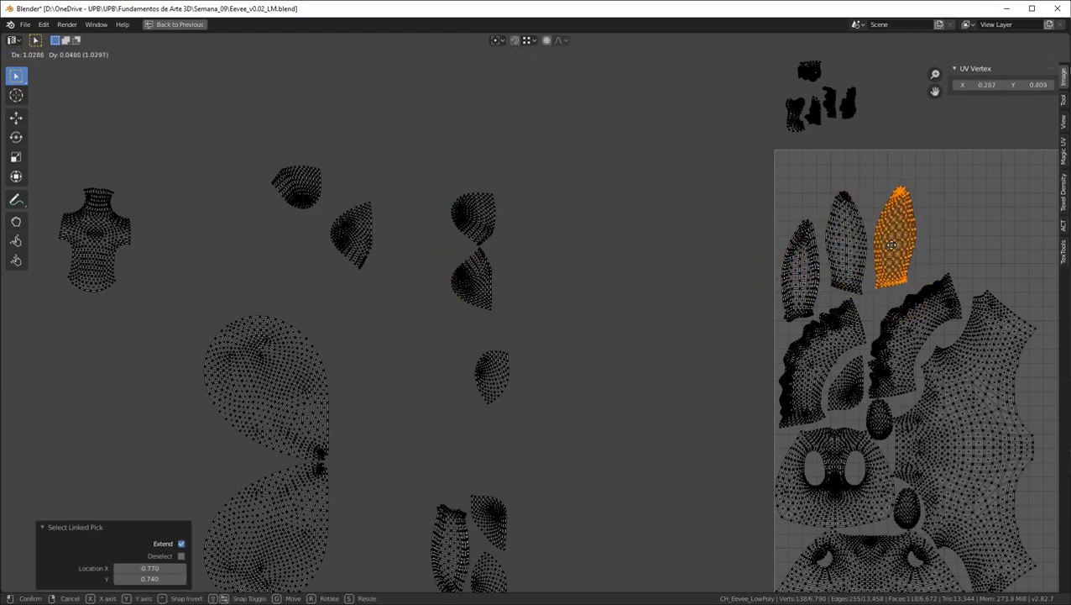
click(892, 249)
Select the fourth leaf-shaped island, beside the lower fan shapes, and move it 1.1 m in X and 0.715 m in Y, beside the third
key(l)
key(g)
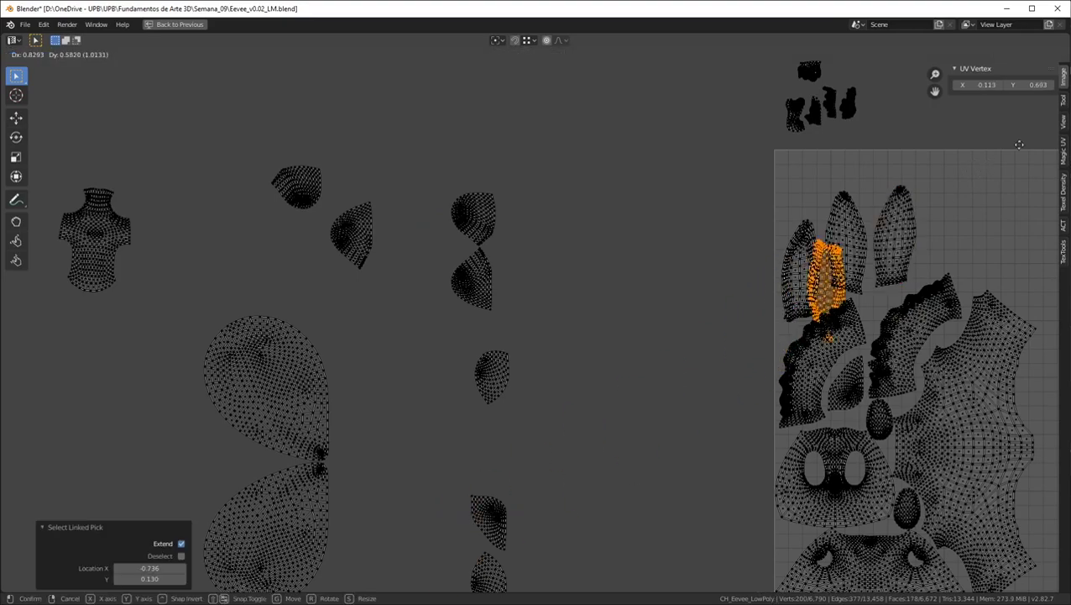
click(70, 92)
scroll(403, 158, down, 2)
middle_drag(841, 197, 717, 201)
scroll(719, 201, up, 3)
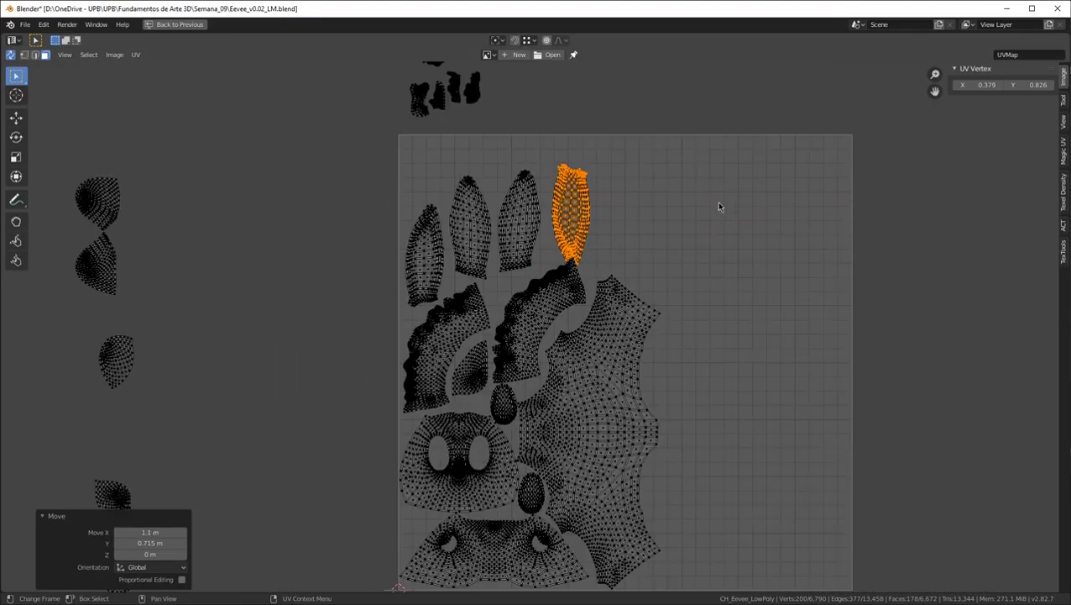
Rotate the fourth leaf-shaped island to lie horizontally and move it 0.168 m in X and -0.0576 m in Y, above the large spiky island
middle_drag(576, 210, 612, 263)
key(r)
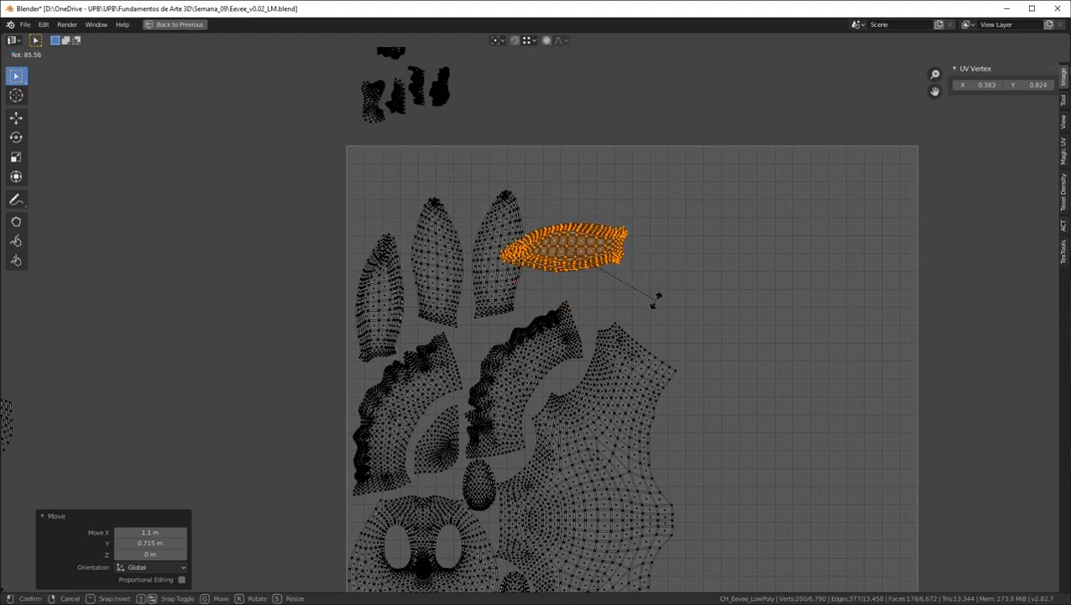
click(642, 300)
drag(581, 262, 677, 295)
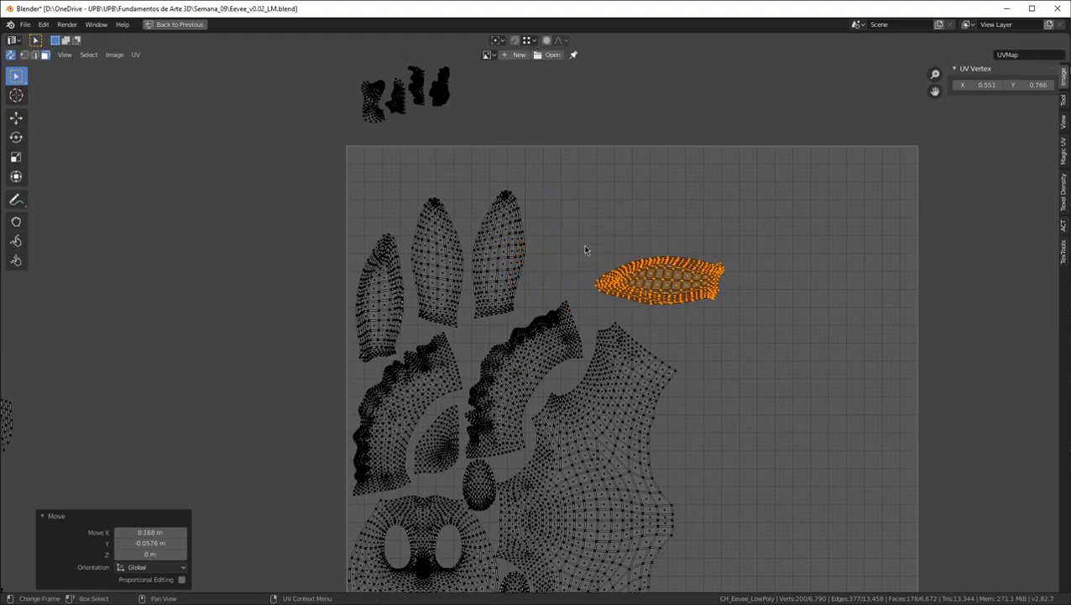
Rotate the third leaf-shaped island 81° and move it 0.281 m in X and 0.0488 m in Y, directly above the horizontal leaf
key(alt+a)
key(l)
key(r)
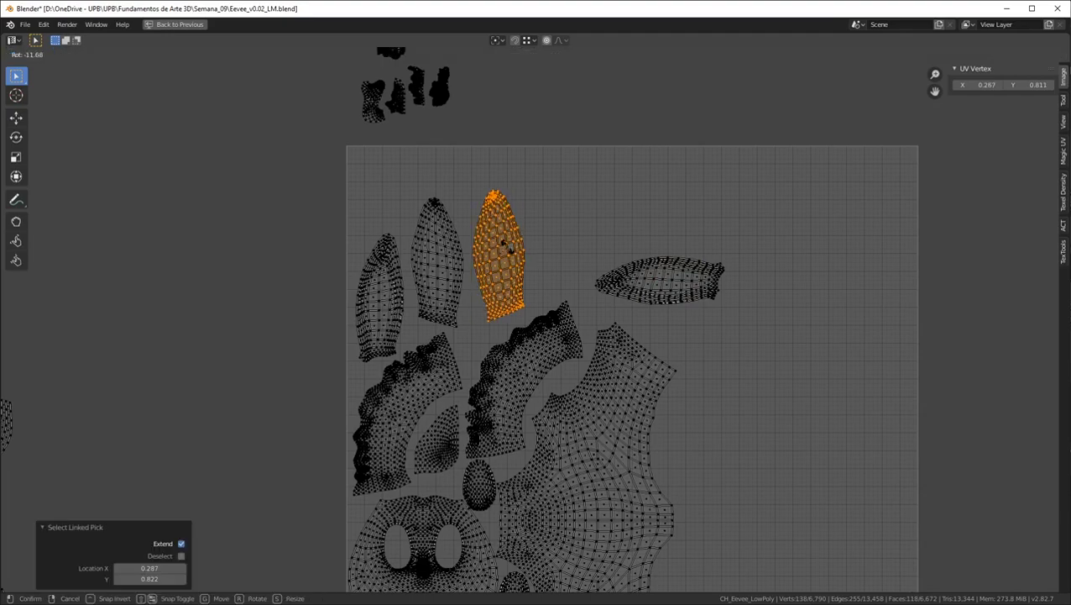
click(491, 303)
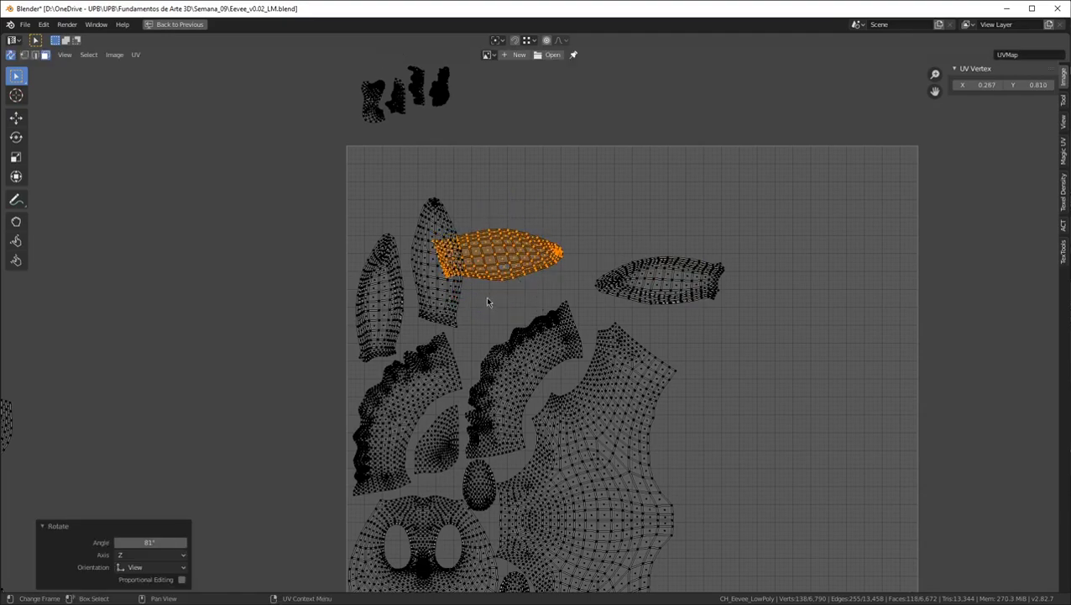
key(g)
click(648, 268)
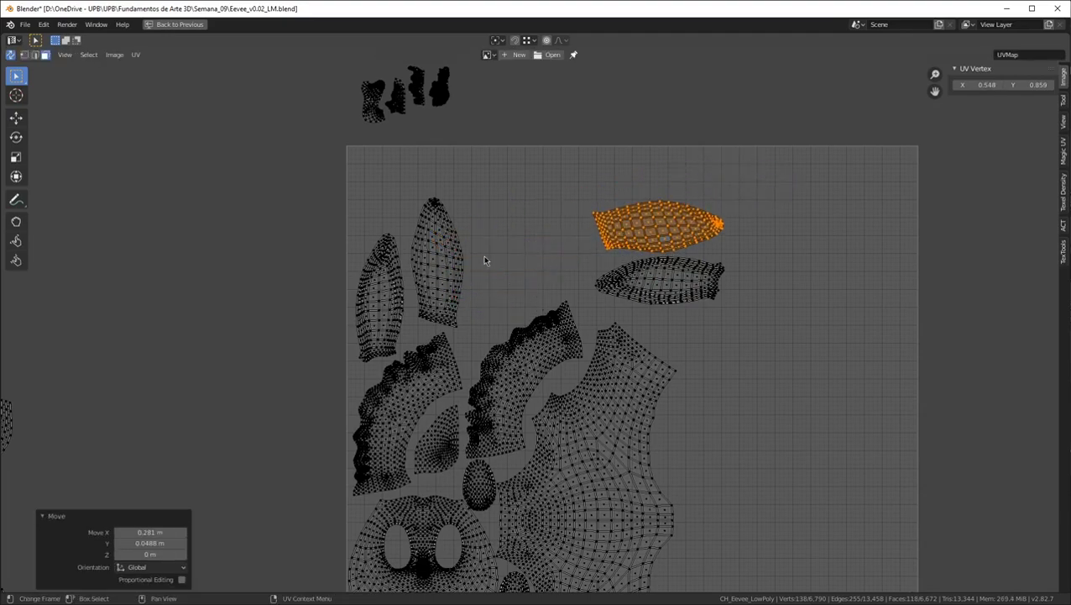
Rotate the second leaf-shaped island -271° and move it 0.188 m in X and -0.00586 m in Y, towards the two horizontal leaves
click(447, 253)
key(l)
key(r)
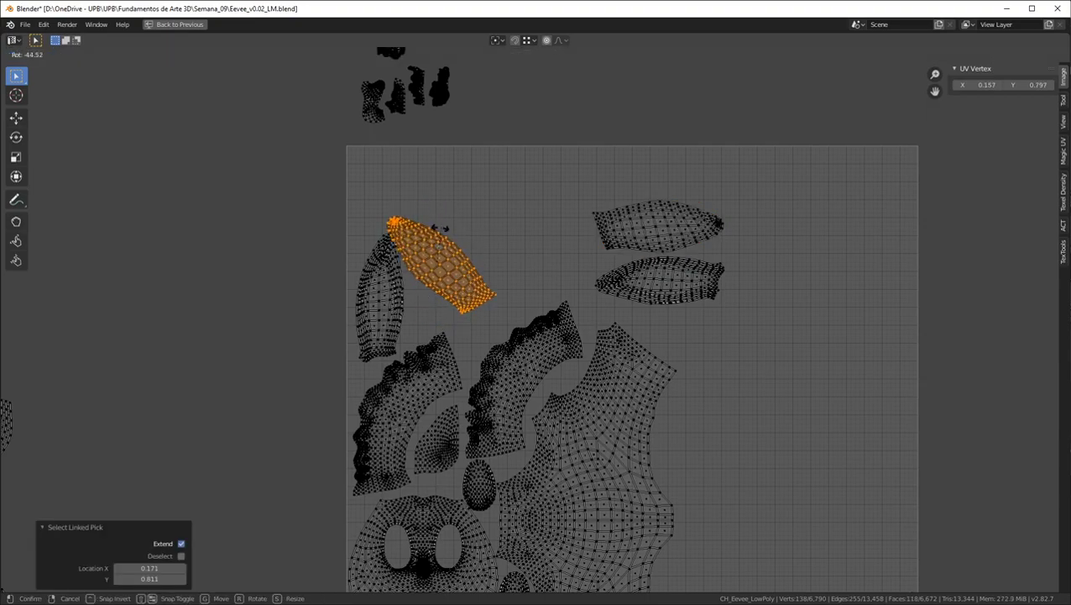
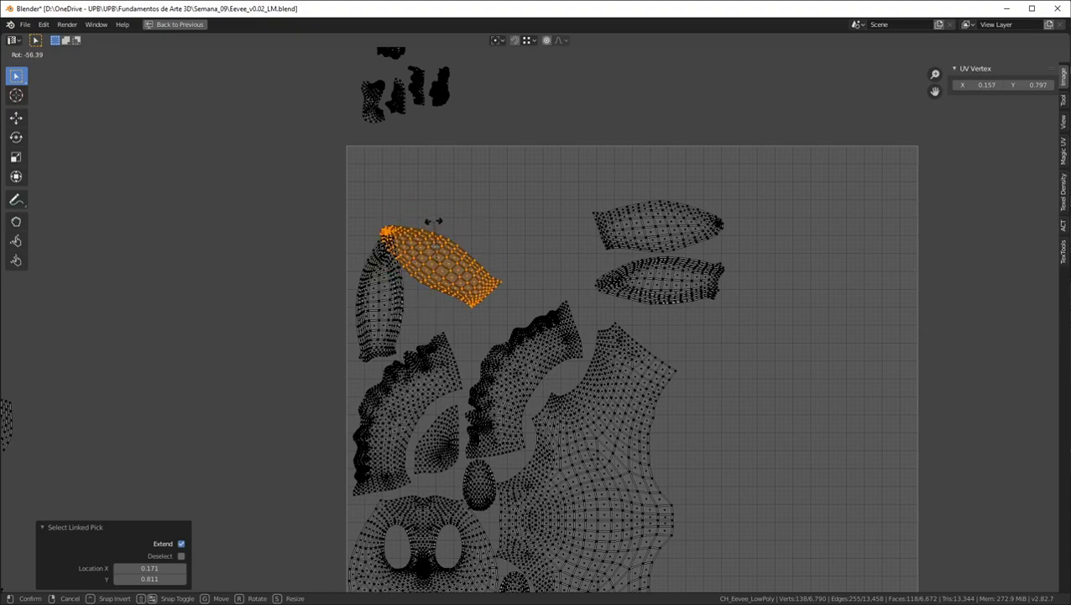
click(472, 311)
key(g)
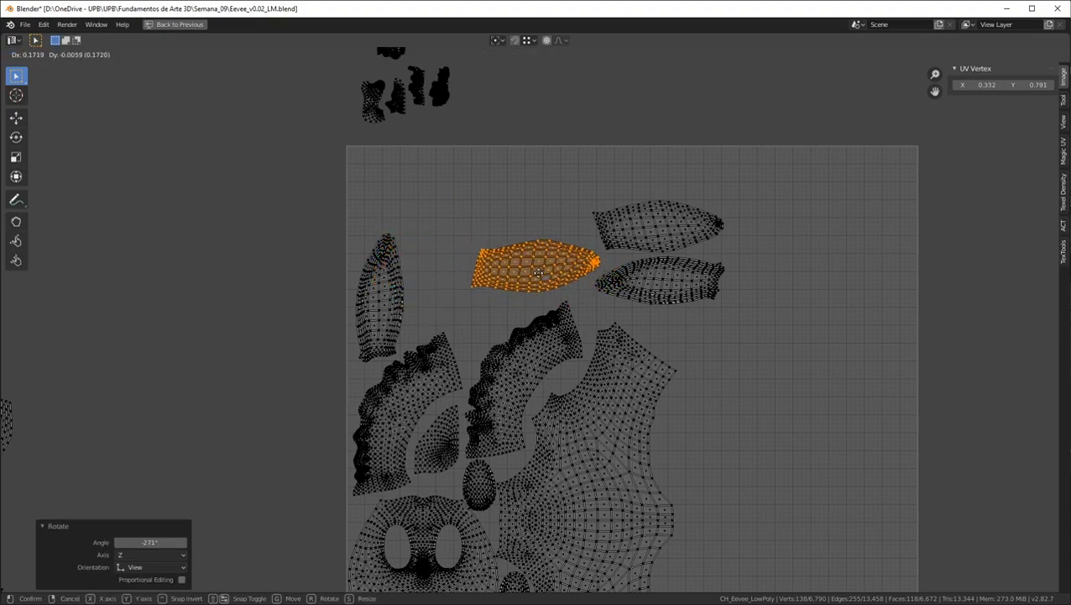
click(549, 275)
Fine-tune the second leaf-shaped island by rotating it -3.28° and nudging it down between the horizontal leaves and the frilled arc
scroll(551, 246, up, 3)
key(r)
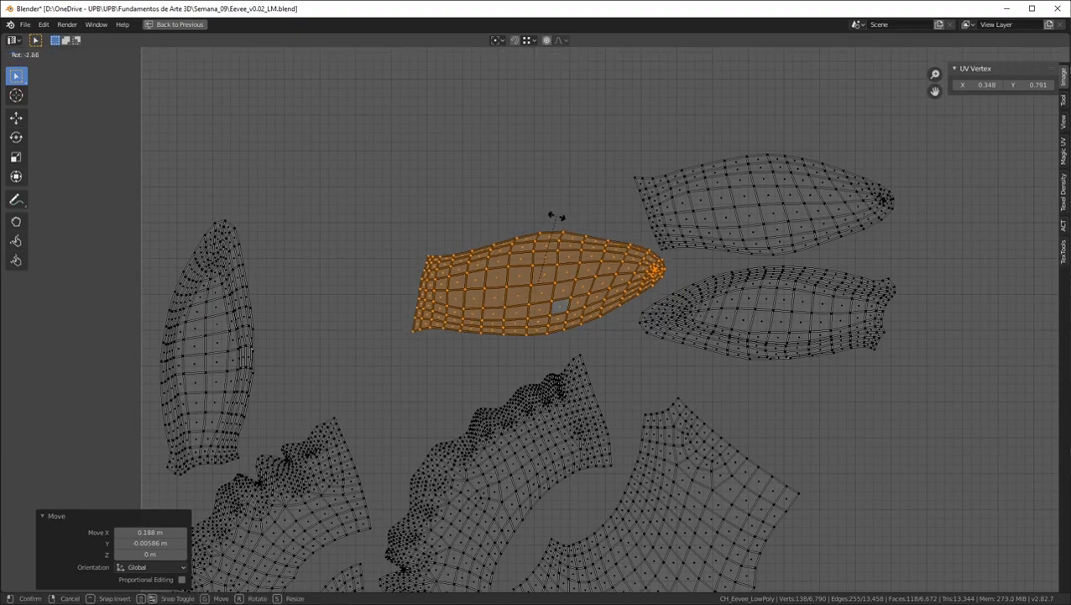
click(554, 229)
key(g)
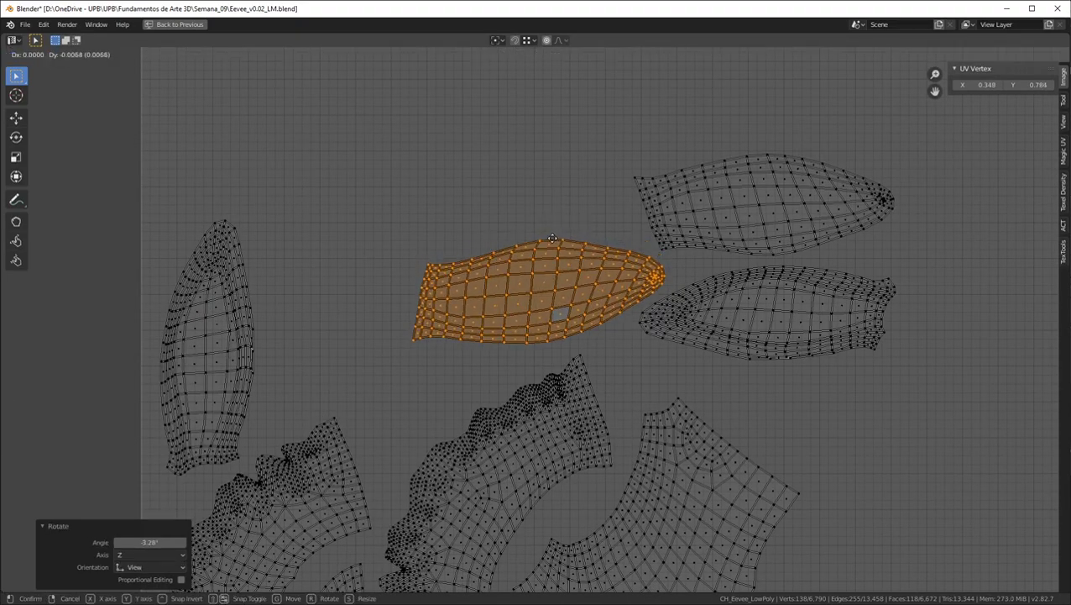
click(559, 242)
Move the remaining upright leaf-shaped island above the second one, rotate it -90.1°, and shift it -0.0342 m in X and 0.0156 m in Y
click(236, 342)
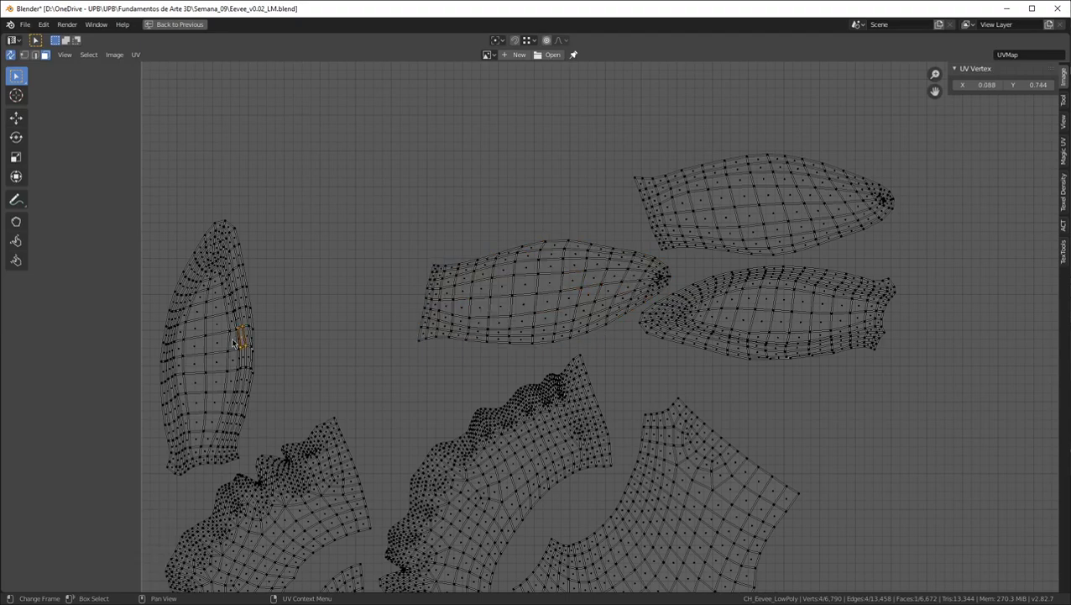
key(l)
key(g)
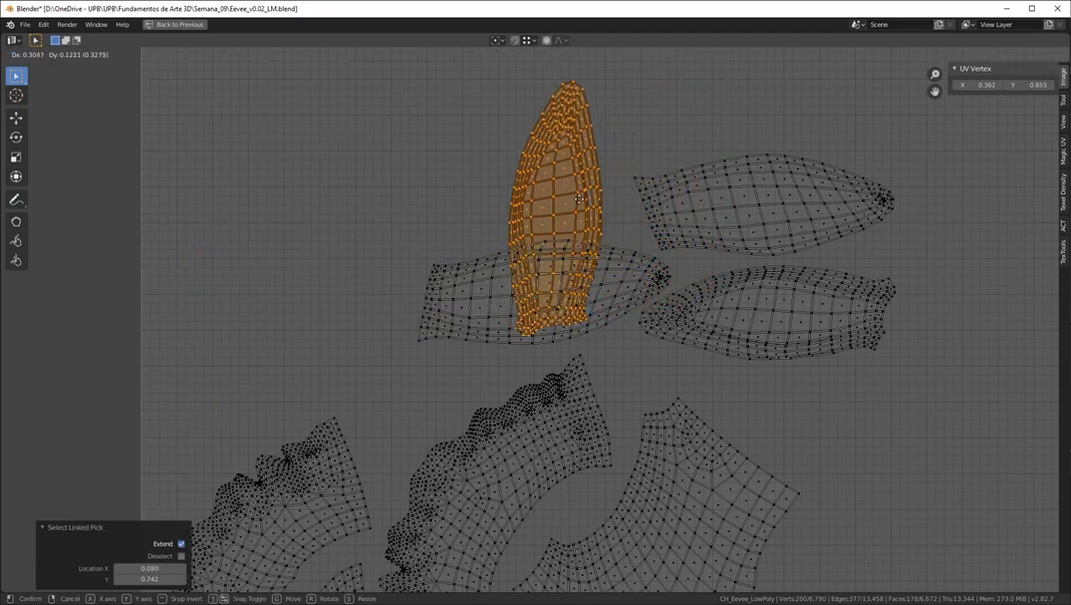
click(599, 152)
key(r)
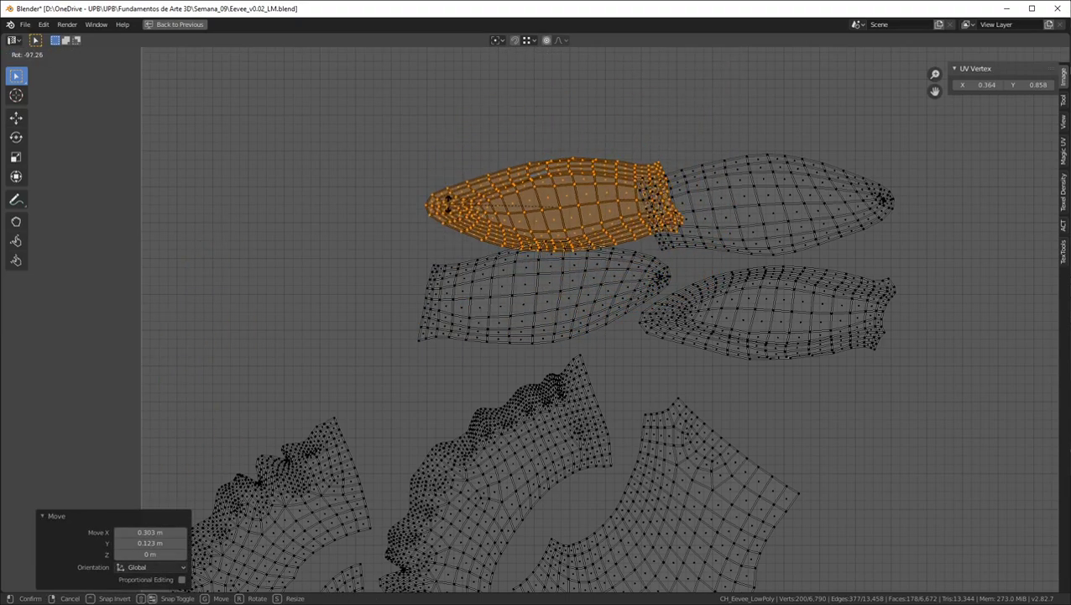
click(462, 192)
key(g)
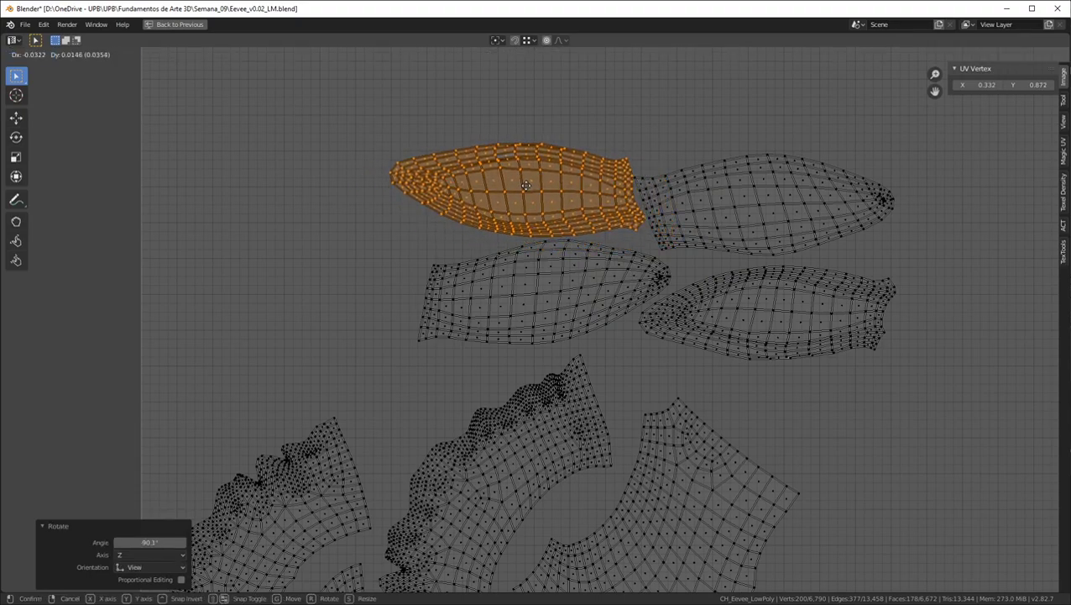
click(526, 187)
Select all four leaf-shaped islands and move them together into the empty area beside the lower part of the large spiky island
scroll(587, 256, down, 3)
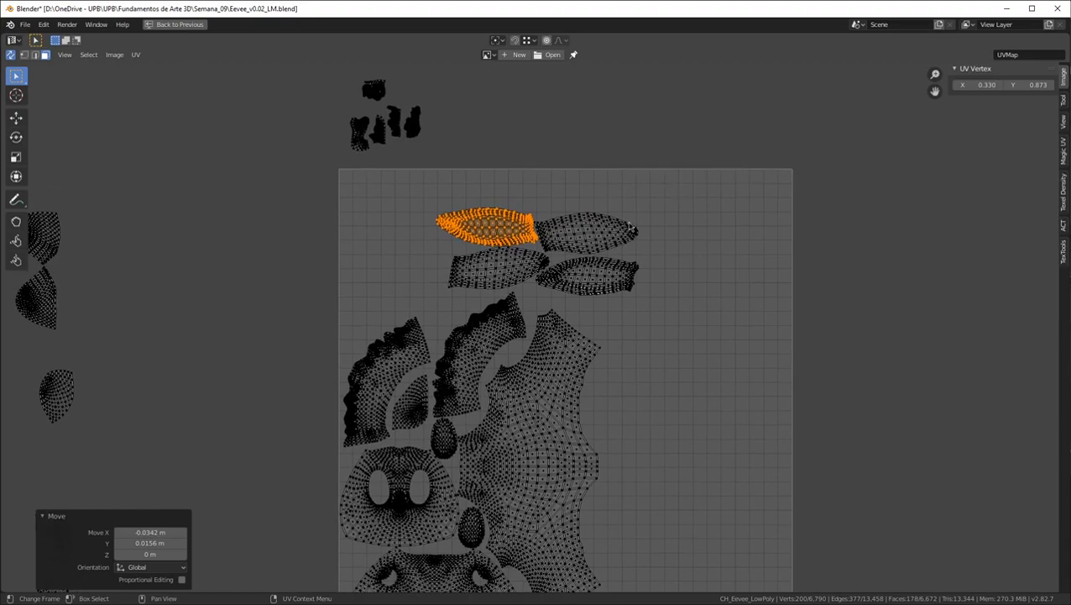
key(l)
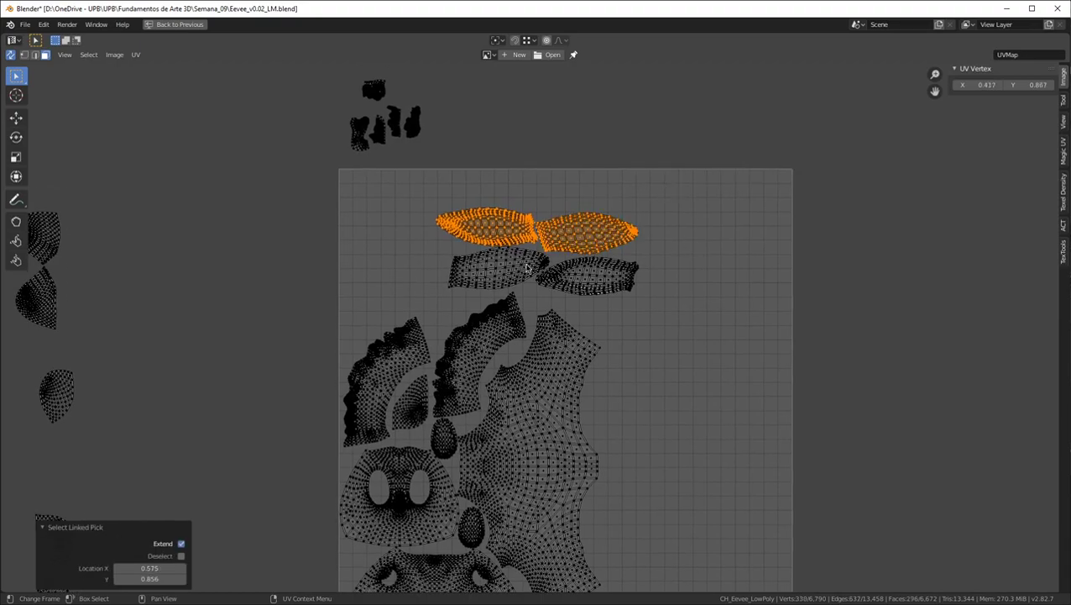
key(l)
key(l)
middle_drag(571, 269, 742, 173)
scroll(695, 209, up, 3)
key(g)
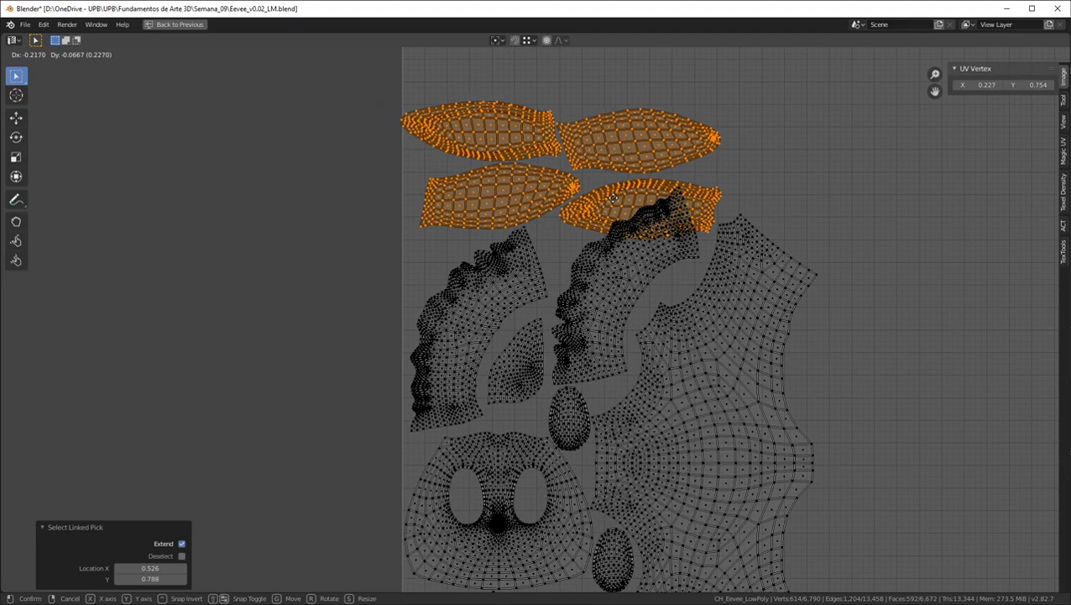
click(1010, 479)
middle_drag(886, 331, 550, 74)
key(g)
click(625, 338)
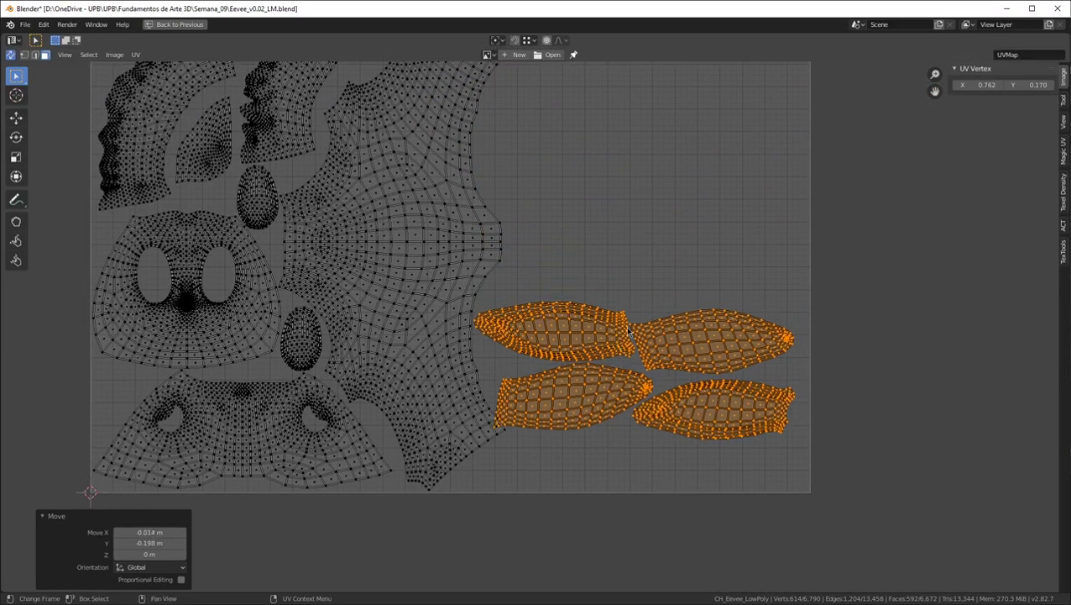
Rotate the group of four leaf-shaped islands 90° and fit it closely against the outer edge of the large spiky island
text(r)
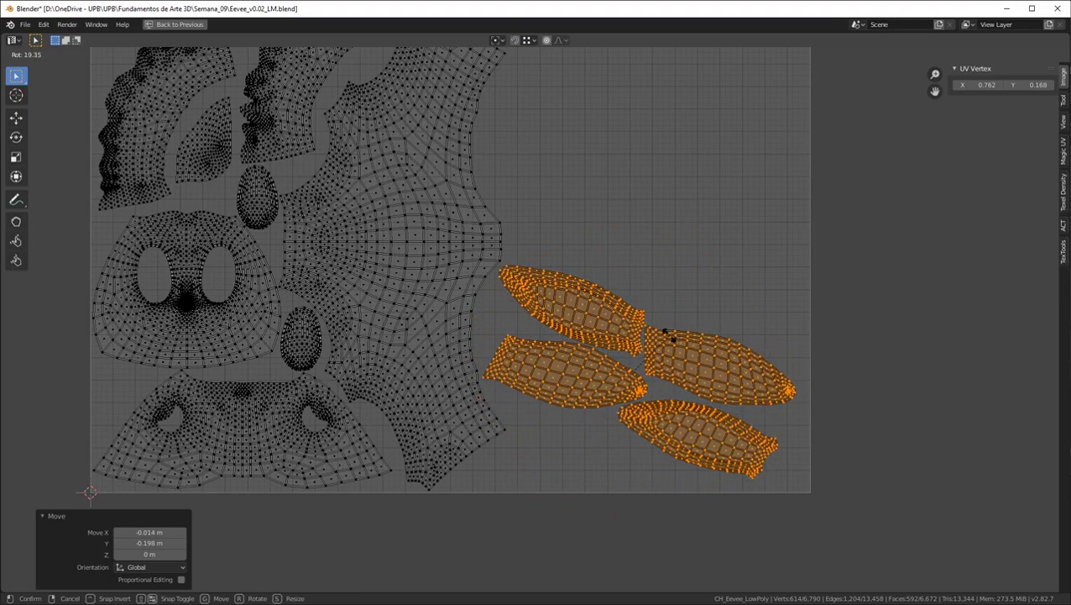
text(90)
key(Return)
key(g)
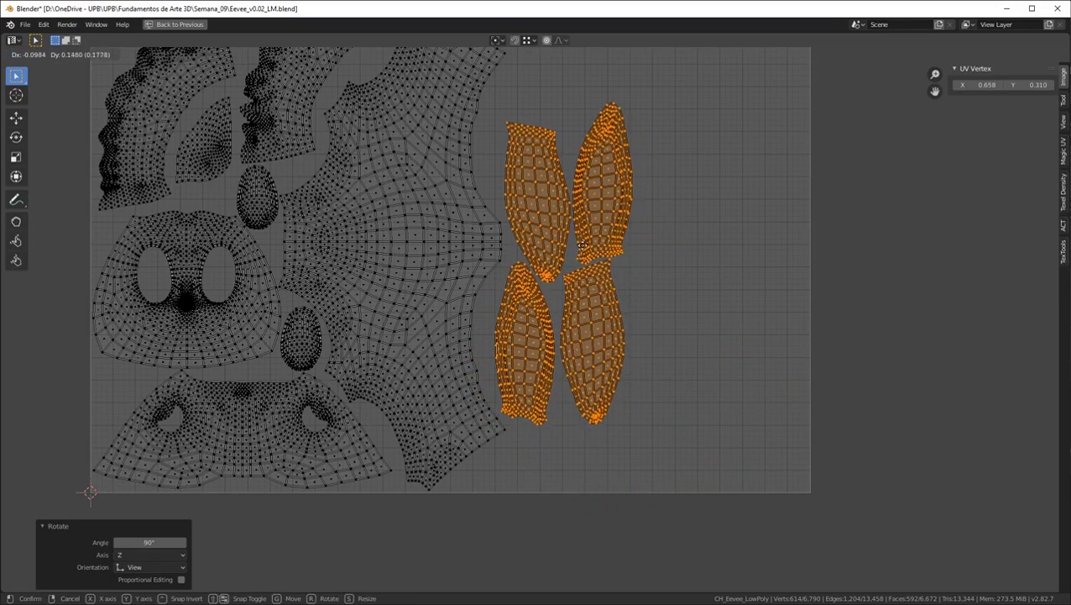
click(577, 236)
scroll(454, 286, up, 3)
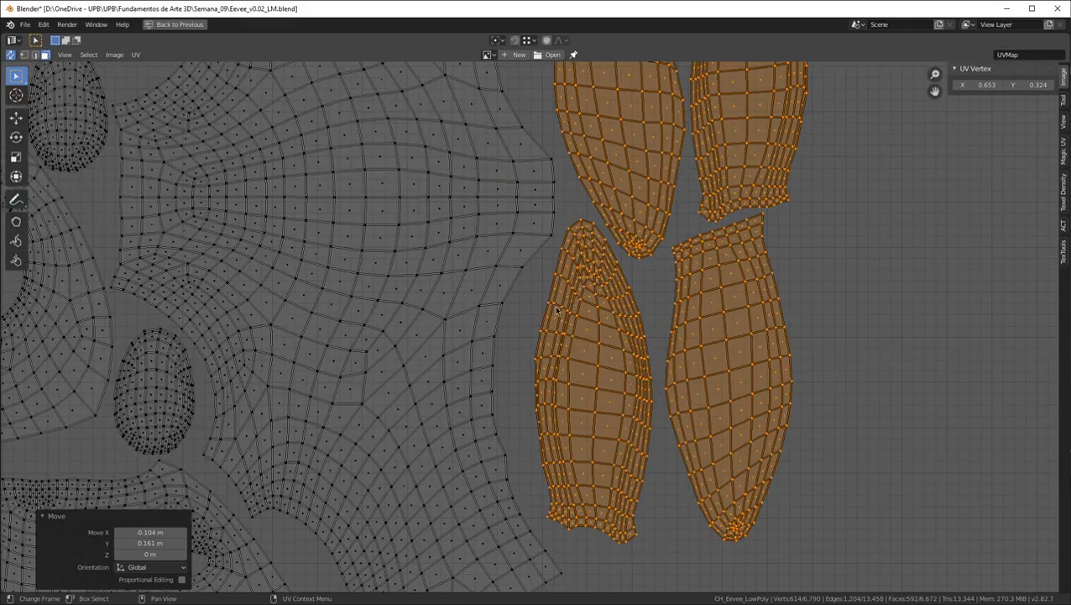
key(g)
click(584, 335)
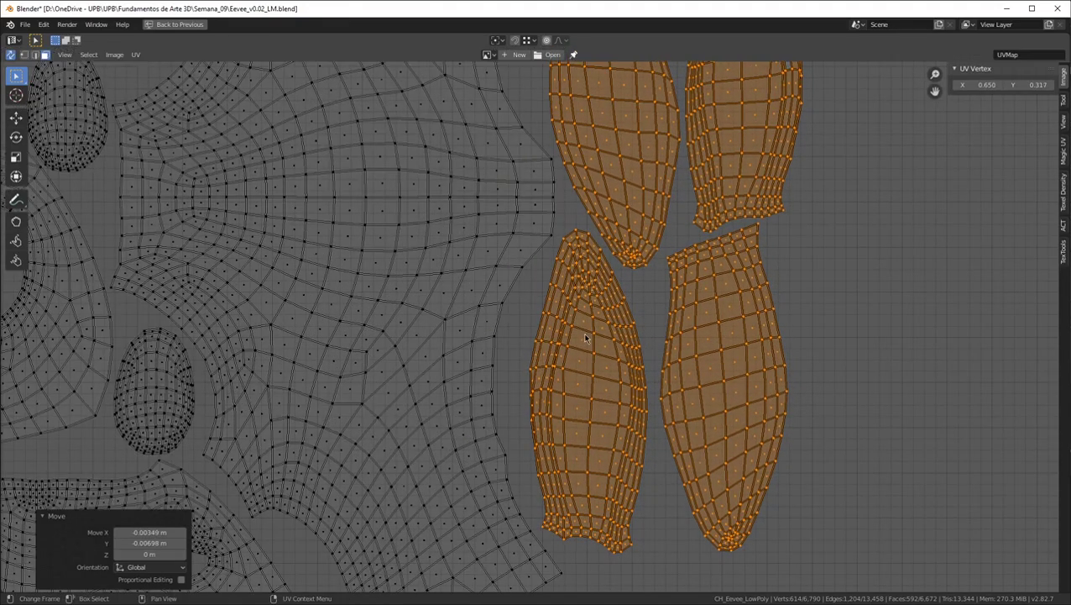
Examine the islands still outside the UV square and compare them with the free space left inside it
scroll(676, 441, down, 4)
scroll(676, 438, down, 1)
scroll(368, 347, up, 3)
scroll(445, 328, down, 5)
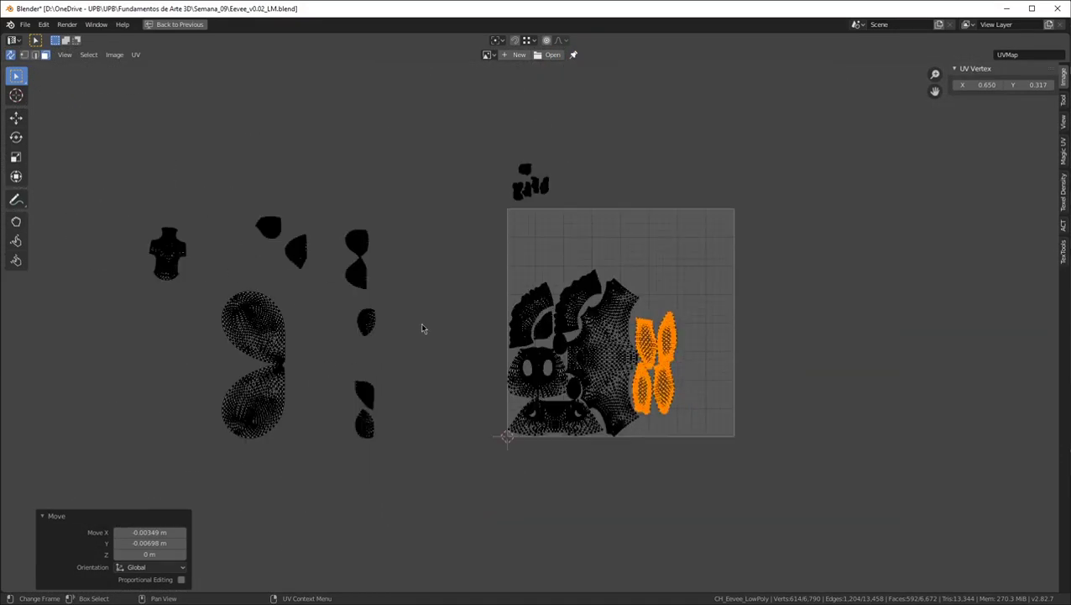
scroll(404, 332, up, 2)
scroll(428, 333, down, 3)
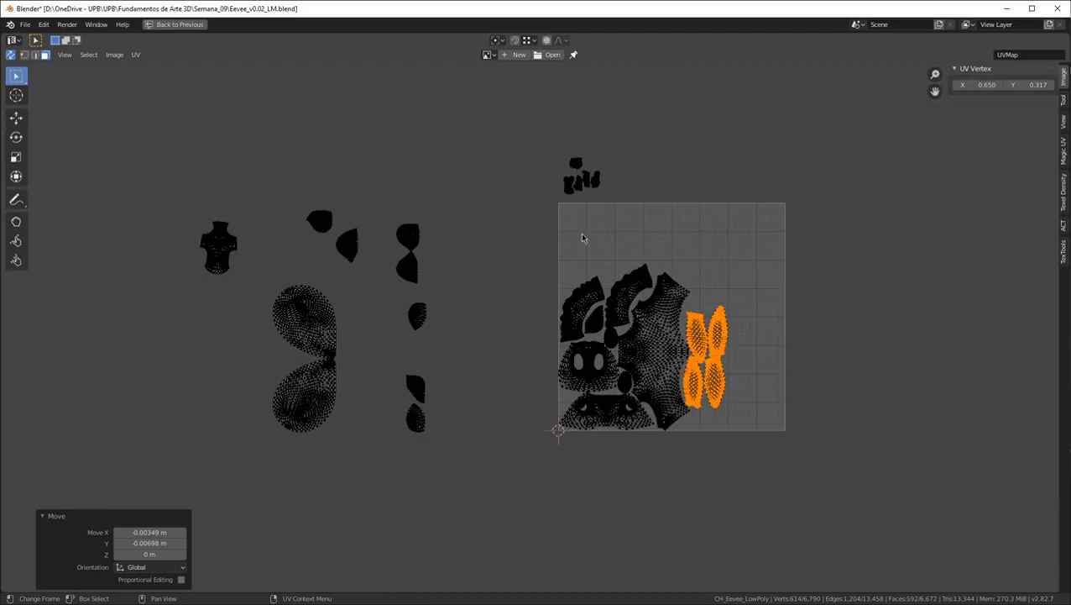
scroll(400, 303, up, 4)
middle_drag(390, 295, 618, 203)
scroll(508, 242, down, 3)
scroll(806, 168, up, 1)
middle_drag(806, 168, 625, 179)
middle_drag(804, 112, 552, 143)
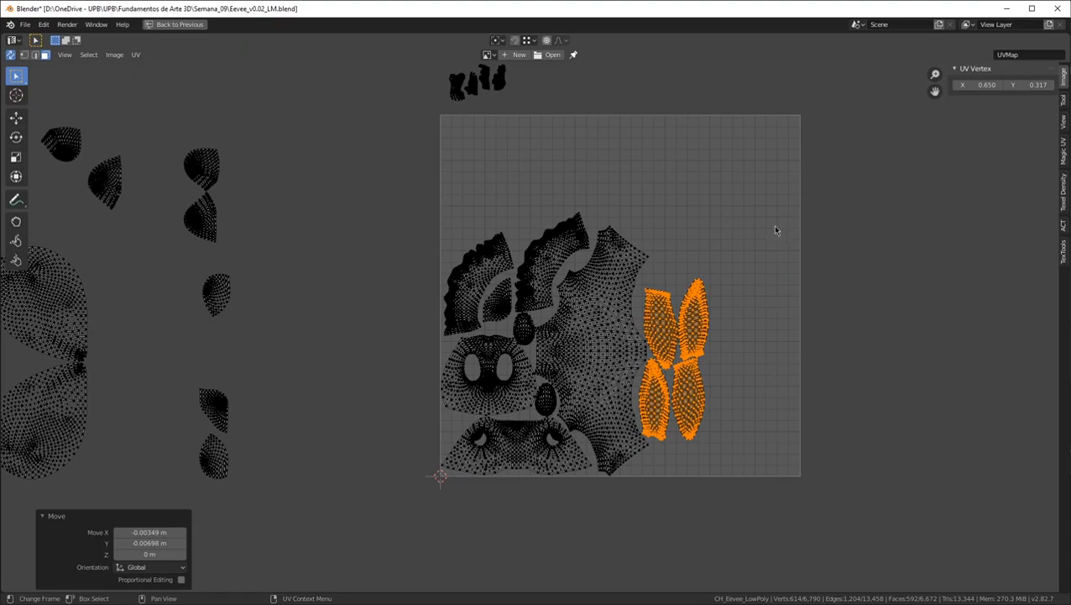
middle_drag(336, 304, 493, 279)
scroll(603, 320, down, 1)
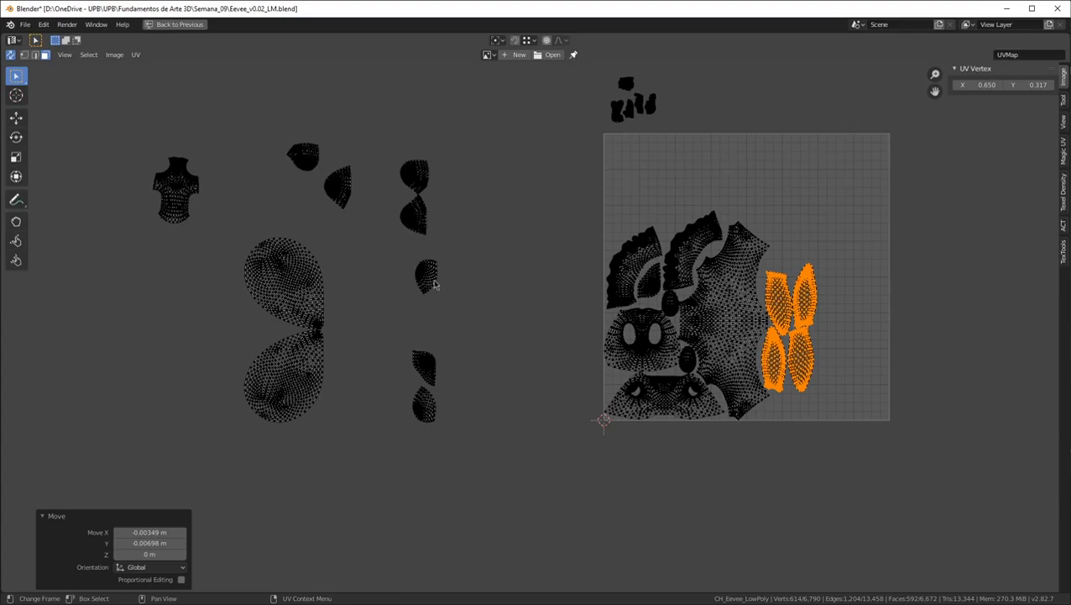
Select only the torso-shaped island and move it 1.71 m in X and -0.0312 m in Y, above the first frilled arc
click(250, 289)
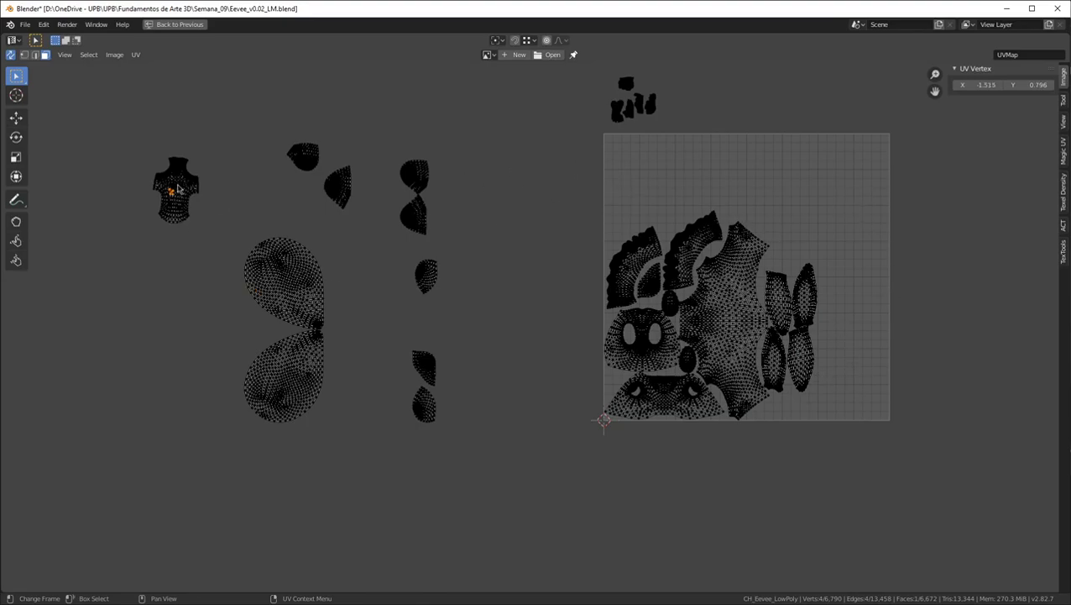
key(l)
key(g)
click(664, 194)
Rotate the torso-shaped island -92.6° and move it -0.0861 m in X and -0.0412 m in Y, towards the UV square's edge
scroll(664, 194, up, 6)
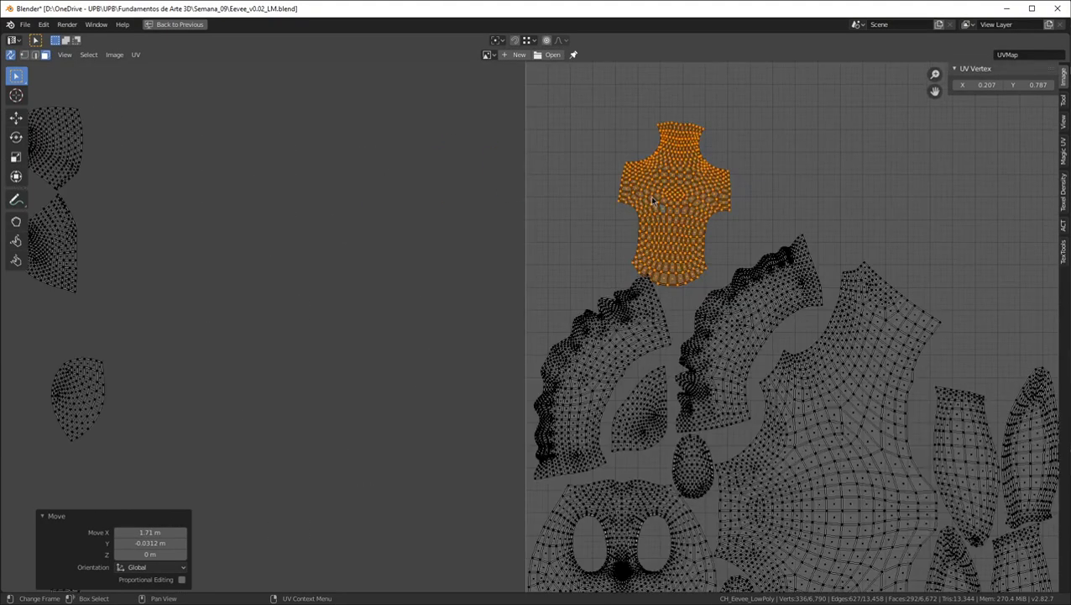
key(r)
click(618, 165)
key(g)
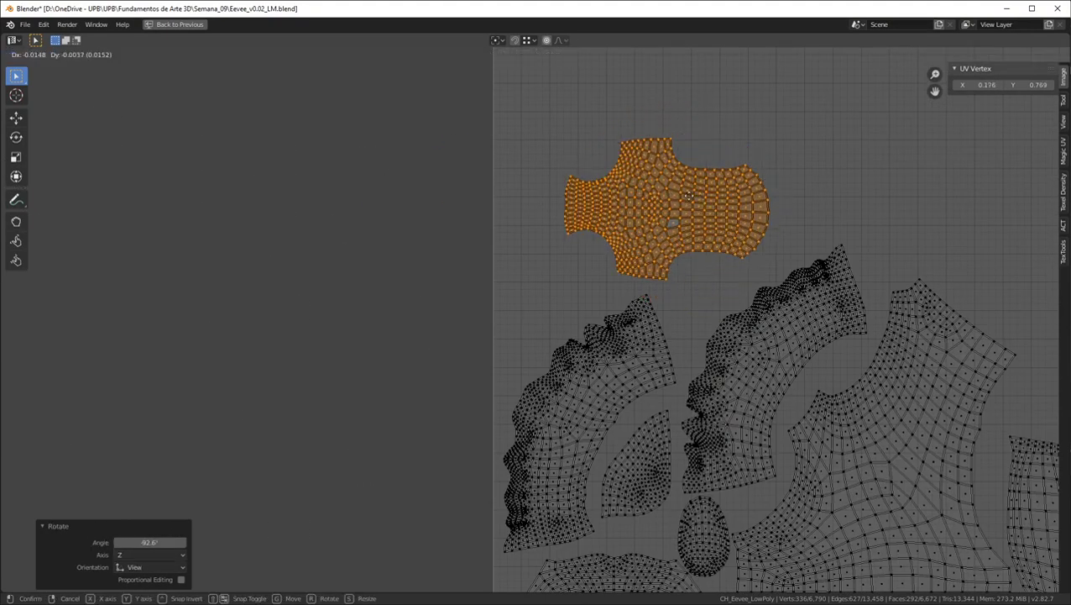
click(540, 203)
Rotate the torso-shaped island about -6.6° and shift it -0.00308 m in X and 0.00923 m in Y
key(r)
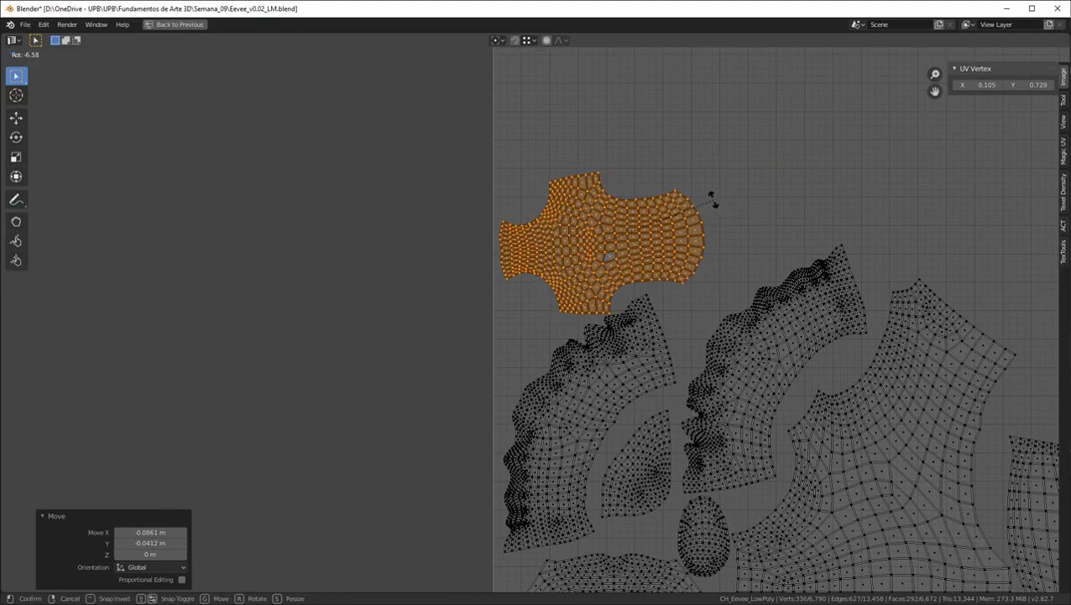
click(712, 197)
key(g)
click(709, 189)
Rotate the torso-shaped island 3.31° and move it -0.000615 m in X and -0.00984 m in Y
key(r)
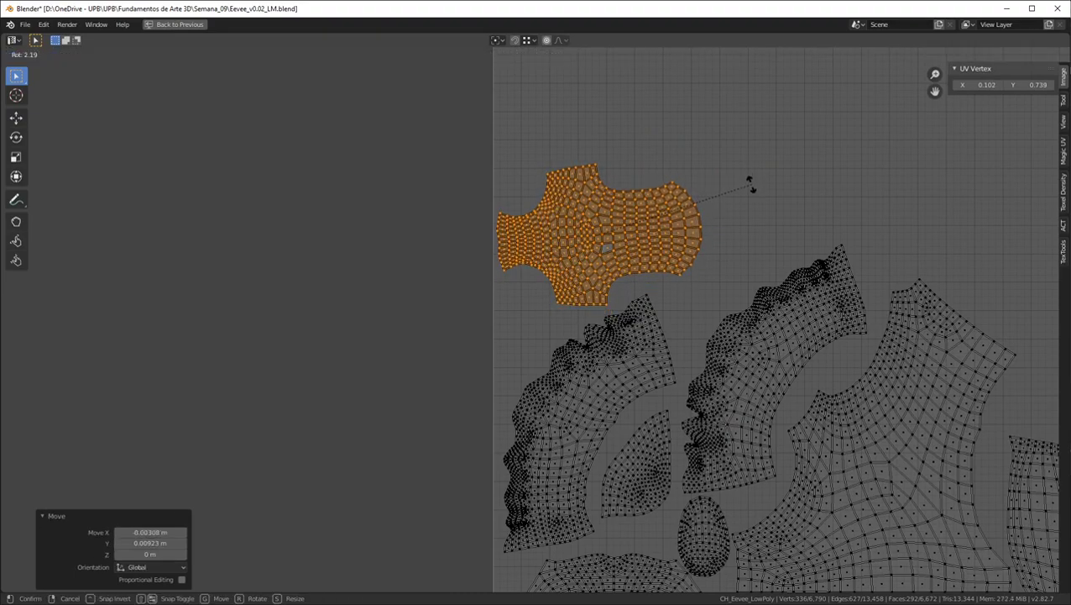
click(750, 185)
key(g)
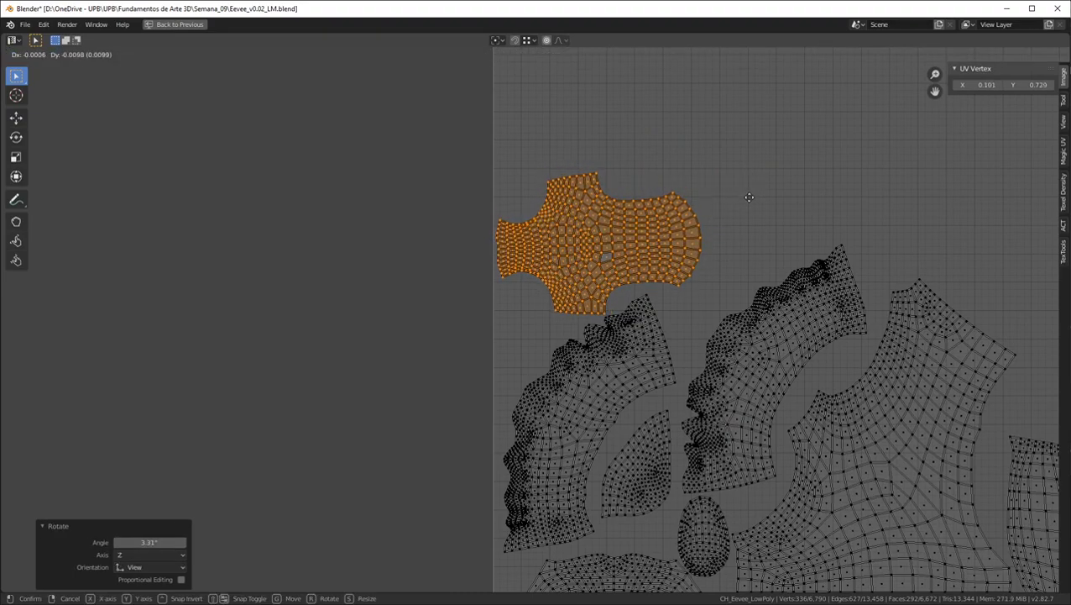
click(583, 283)
Nudge the torso-shaped island -0.00185 m in X and -0.00277 m in Y, and rotate it 1.95°
scroll(584, 281, up, 3)
key(g)
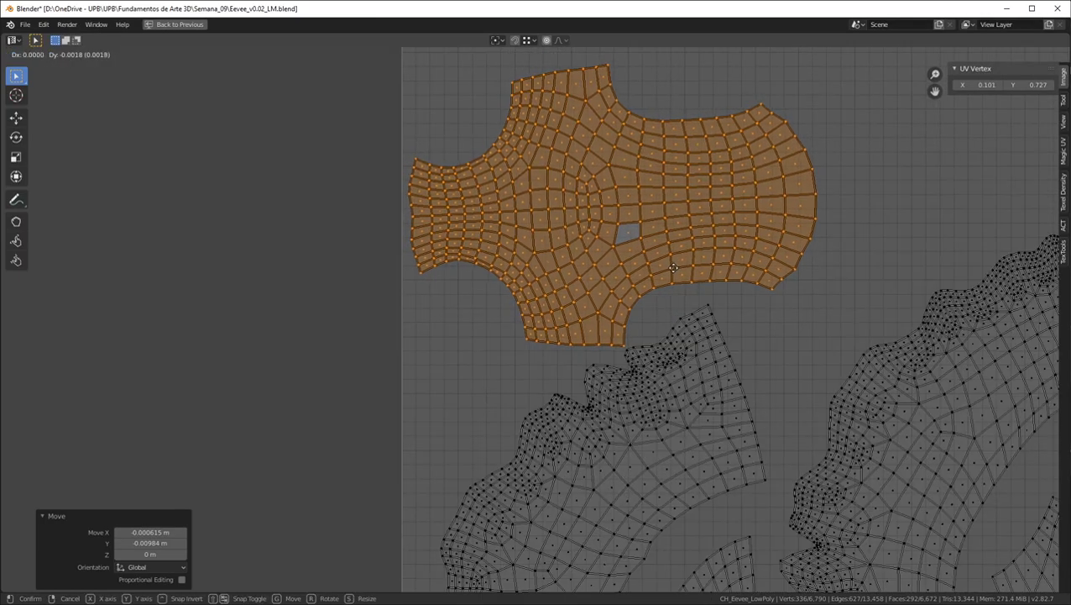
click(671, 269)
scroll(759, 267, down, 1)
scroll(761, 268, down, 6)
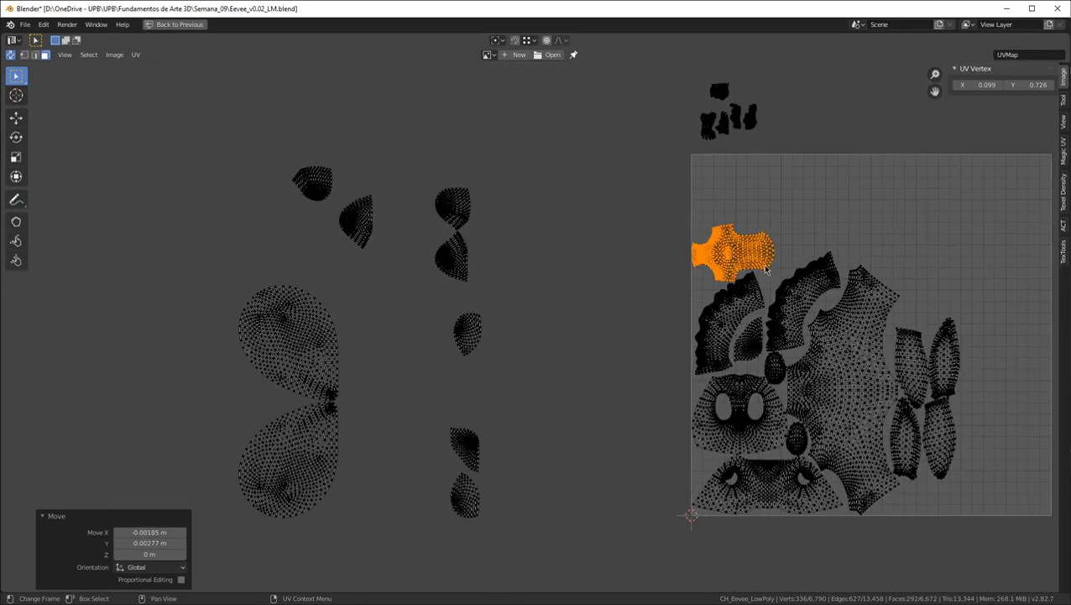
scroll(737, 263, up, 5)
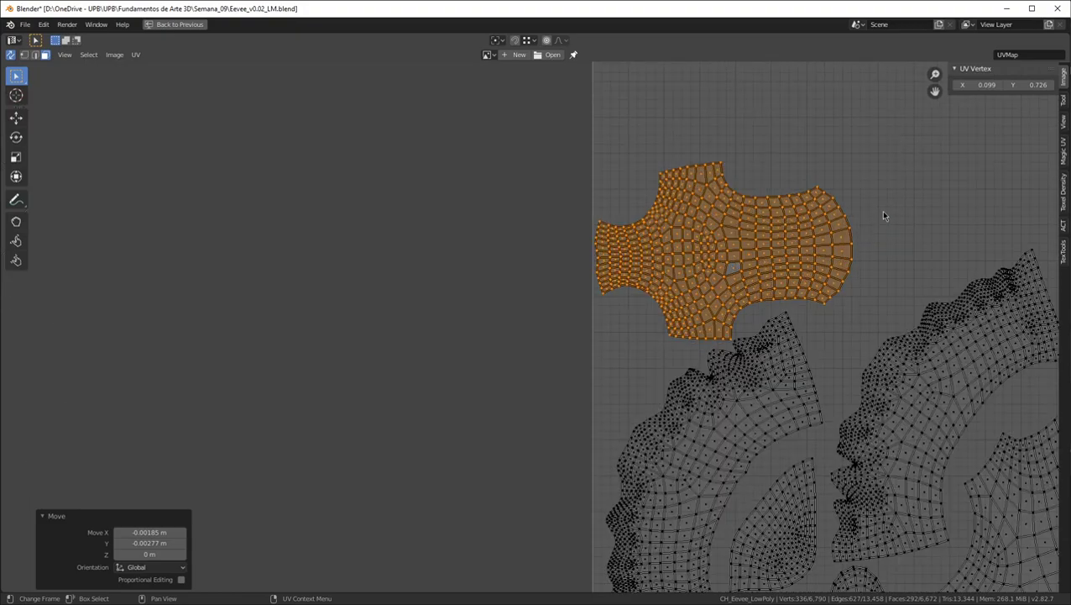
key(r)
click(889, 217)
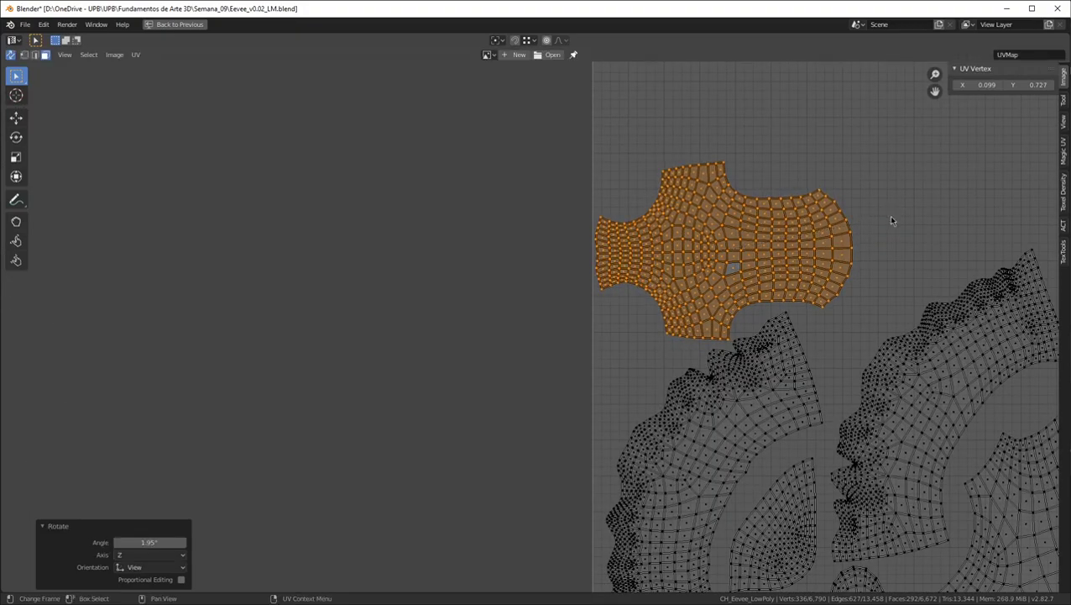
Select only the upper large teardrop island and move it 1.72 m in X and 0.277 m in Y into the UV square
scroll(889, 215, down, 6)
scroll(563, 374, up, 2)
click(479, 224)
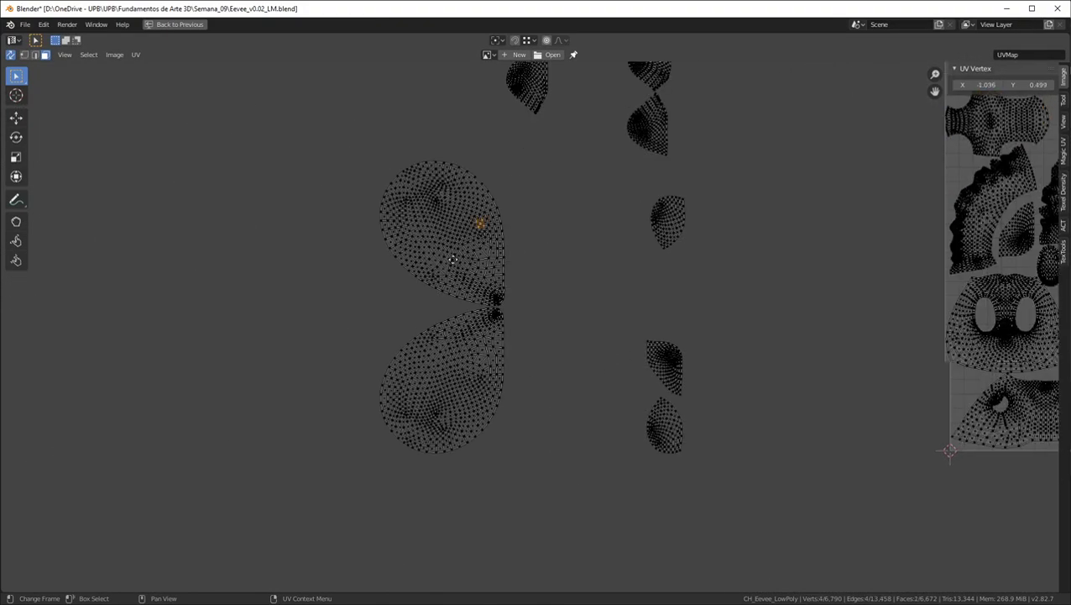
middle_drag(479, 224, 359, 302)
key(l)
scroll(362, 315, down, 2)
key(g)
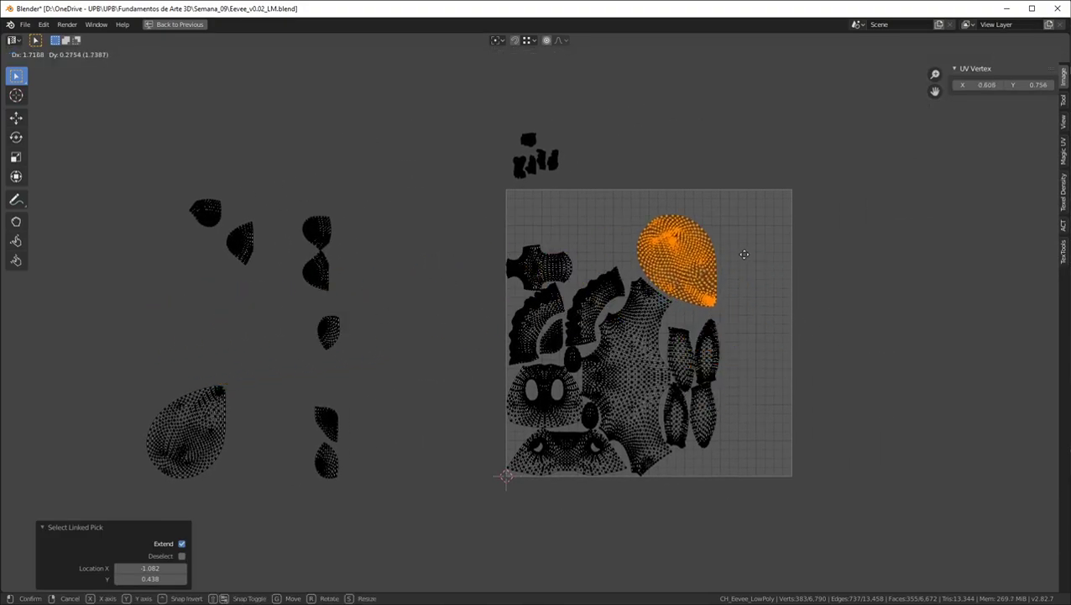
click(739, 249)
Move the teardrop island 0.0645 m in X and -0.0195 m in Y, and rotate it 66.8°
scroll(734, 246, up, 3)
key(r)
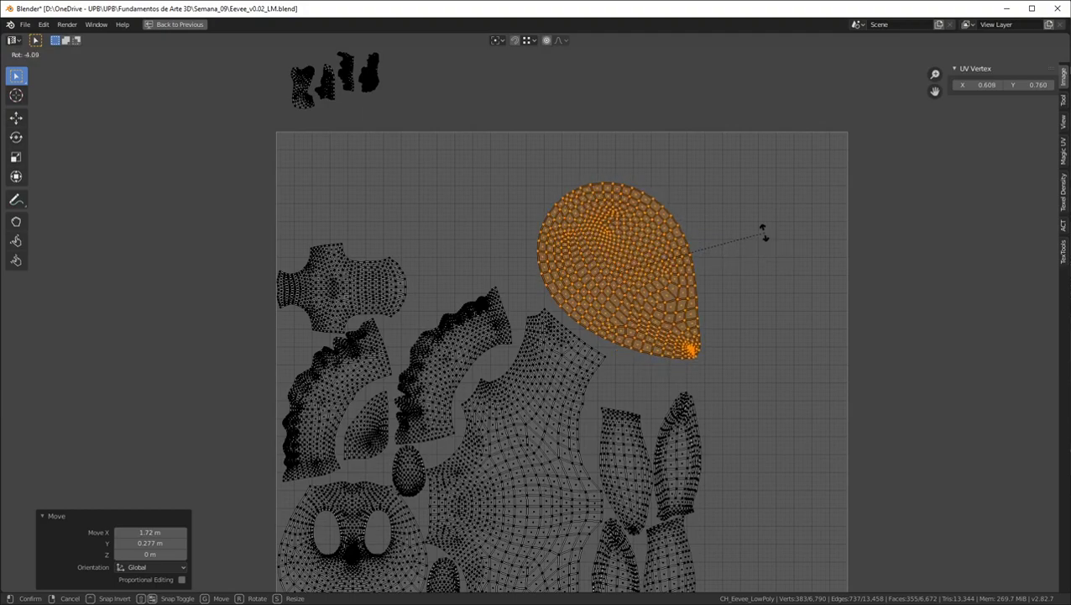
key(Escape)
key(g)
click(753, 252)
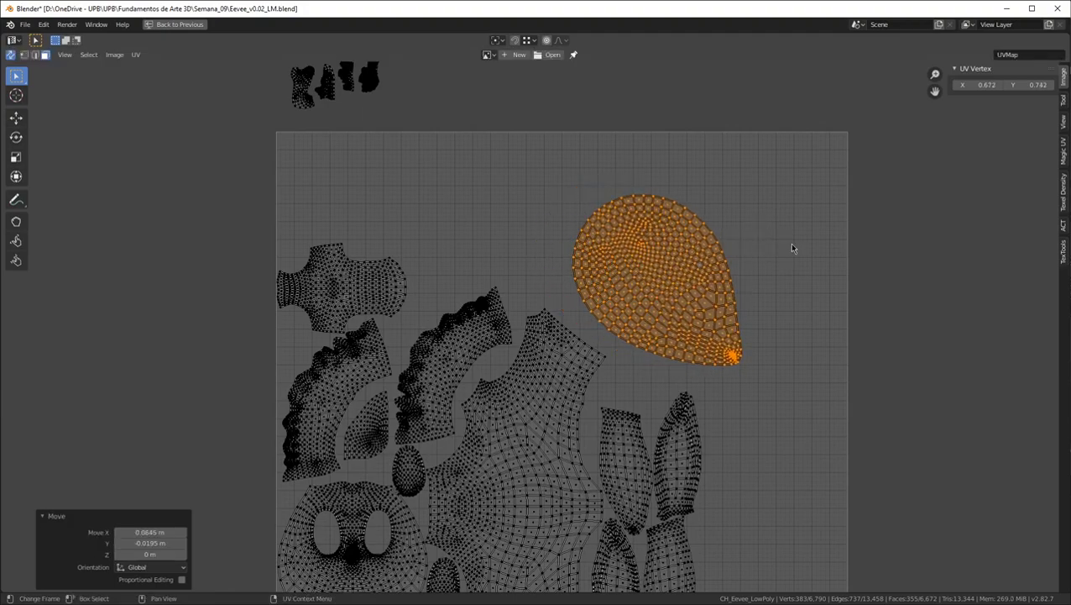
key(r)
click(681, 314)
Rotate the teardrop island another 10.1° and settle it above the ear islands, ending with a move of 0.0225 m in X and -0.000977 m in Y
key(g)
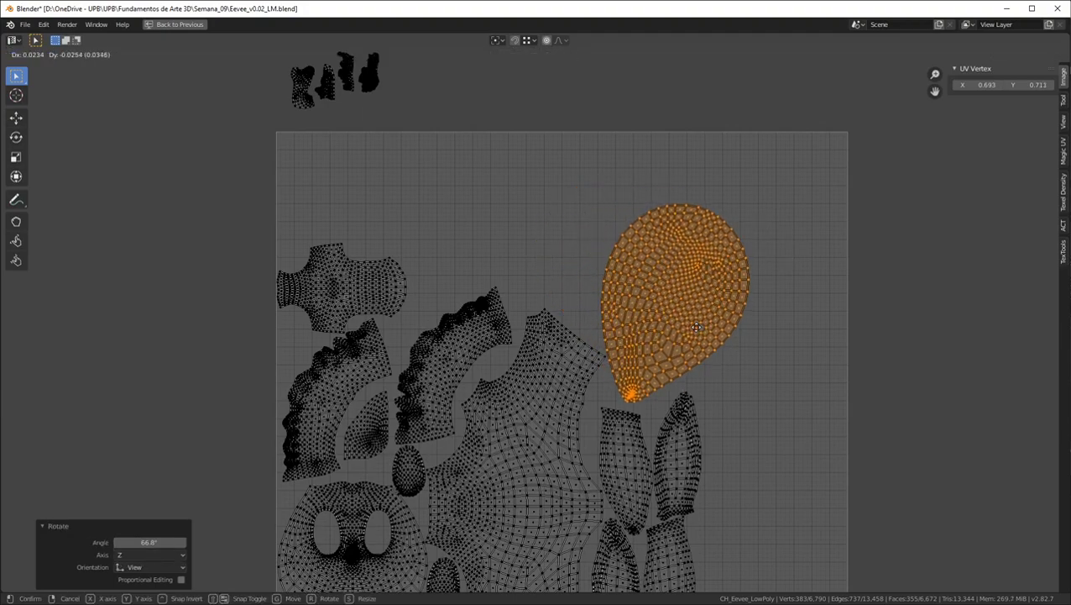
click(697, 334)
key(r)
click(764, 334)
key(g)
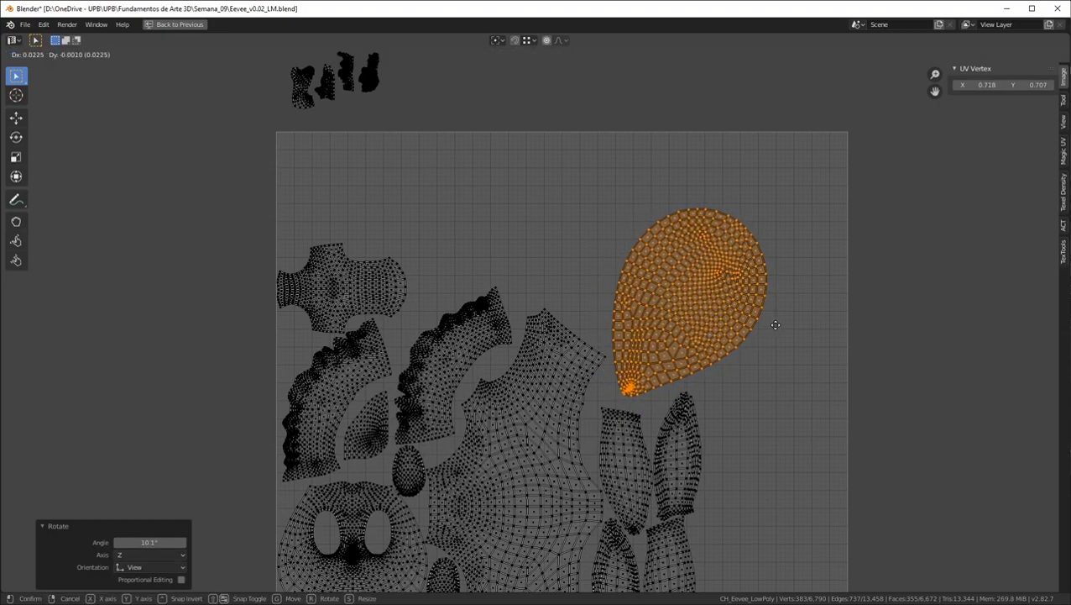
click(775, 324)
Scale all UV islands together by 1.096 about the 2D cursor at the UV square's origin
scroll(590, 268, down, 2)
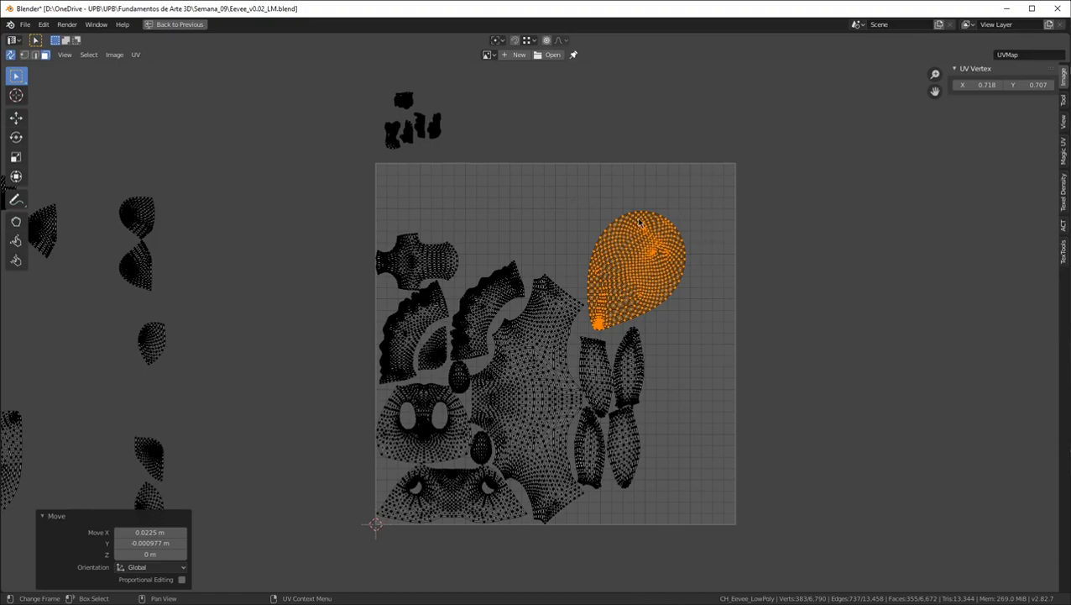
key(a)
scroll(468, 340, down, 1)
scroll(436, 295, up, 1)
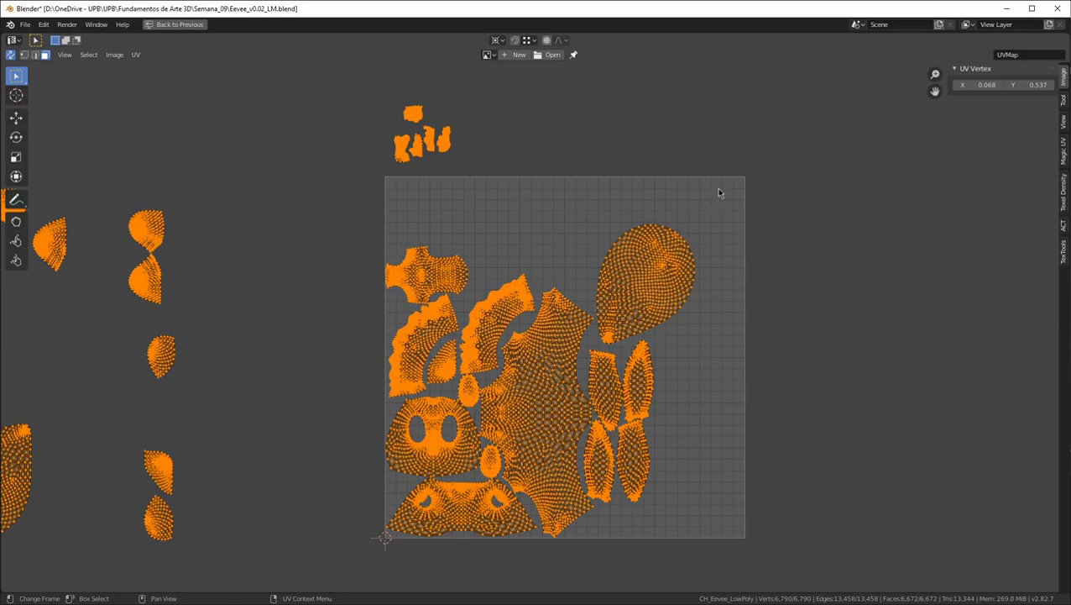
key(s)
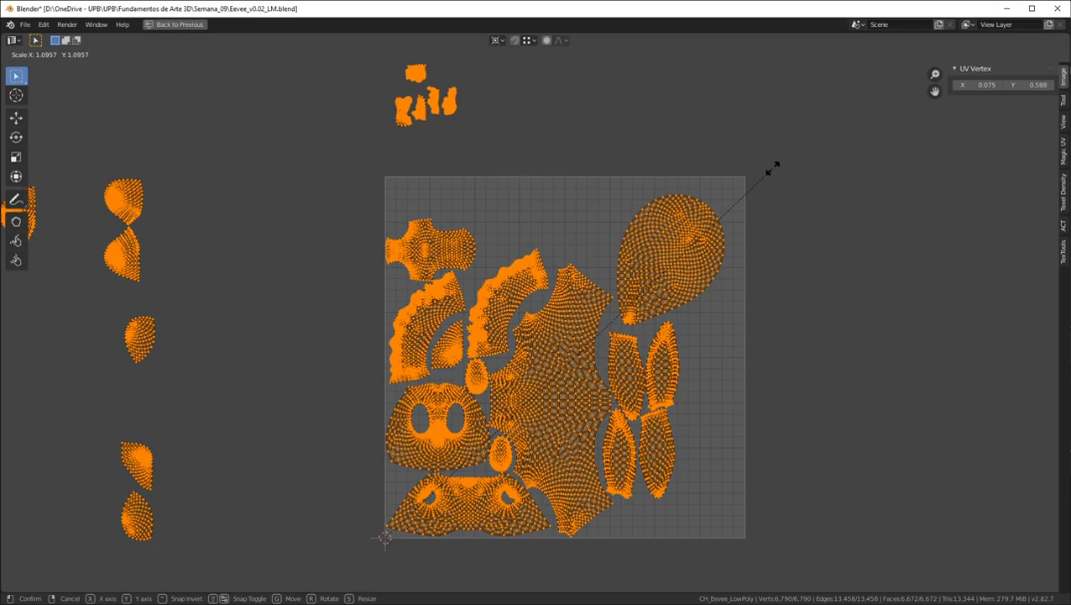
click(770, 167)
Select the remaining large teardrop island and move it 1.72 m in X and 0.763 m in Y, beside the first teardrop
scroll(744, 179, down, 2)
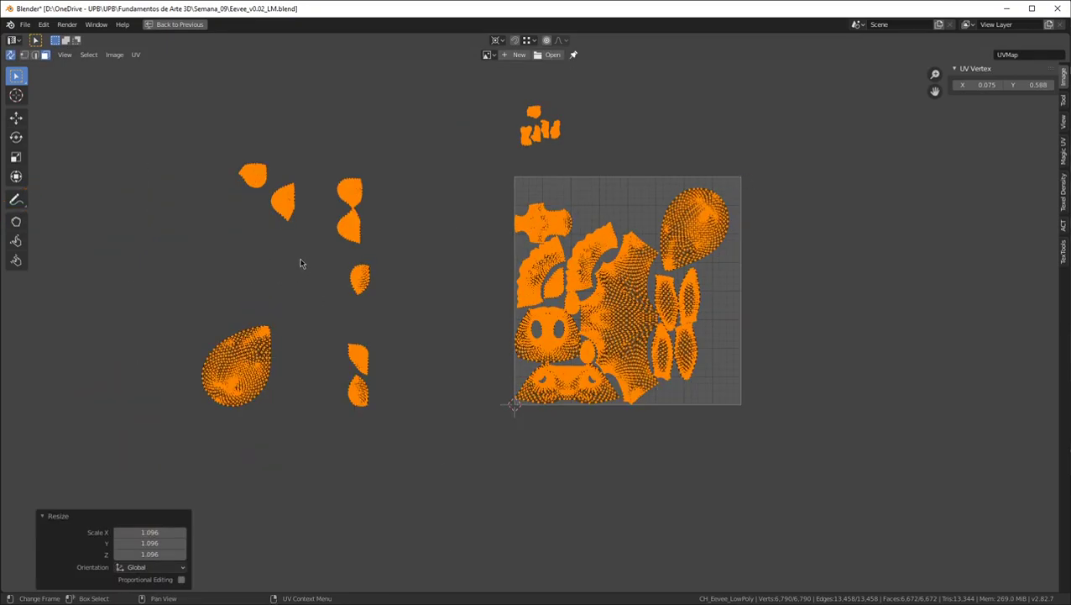
click(243, 359)
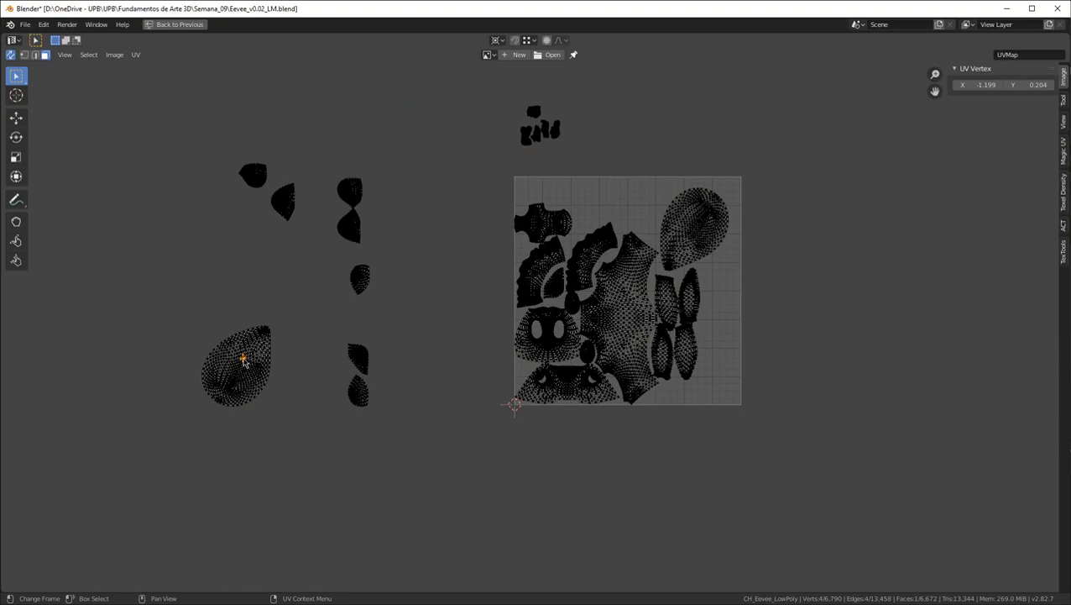
key(l)
key(g)
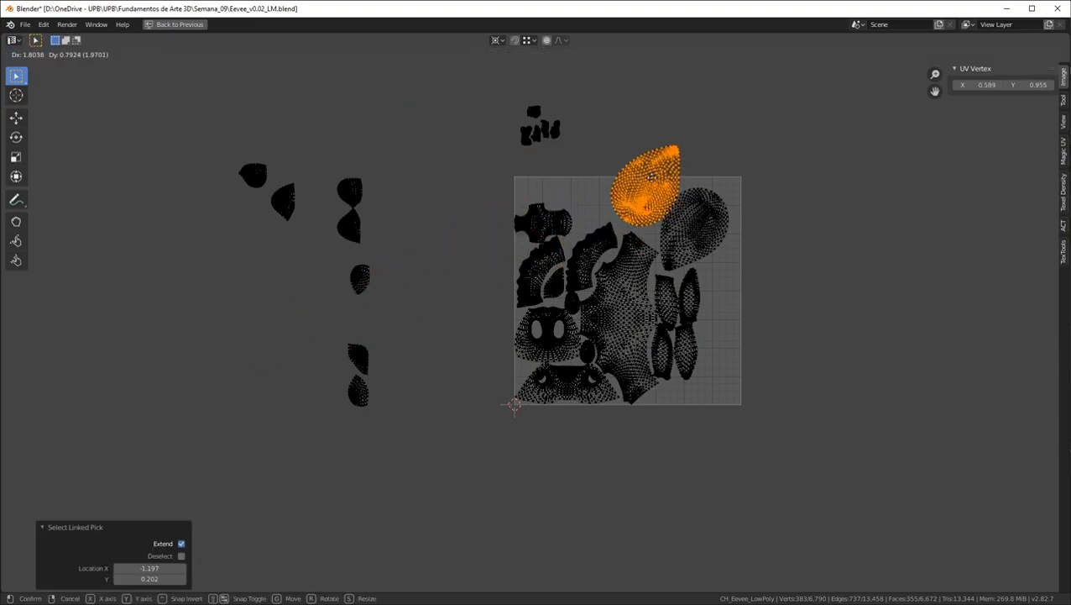
click(637, 183)
Set the pivot point to Median Point and rotate the second teardrop island in two turns, the last one 10.4°
scroll(637, 183, up, 5)
key(g)
right_click(699, 155)
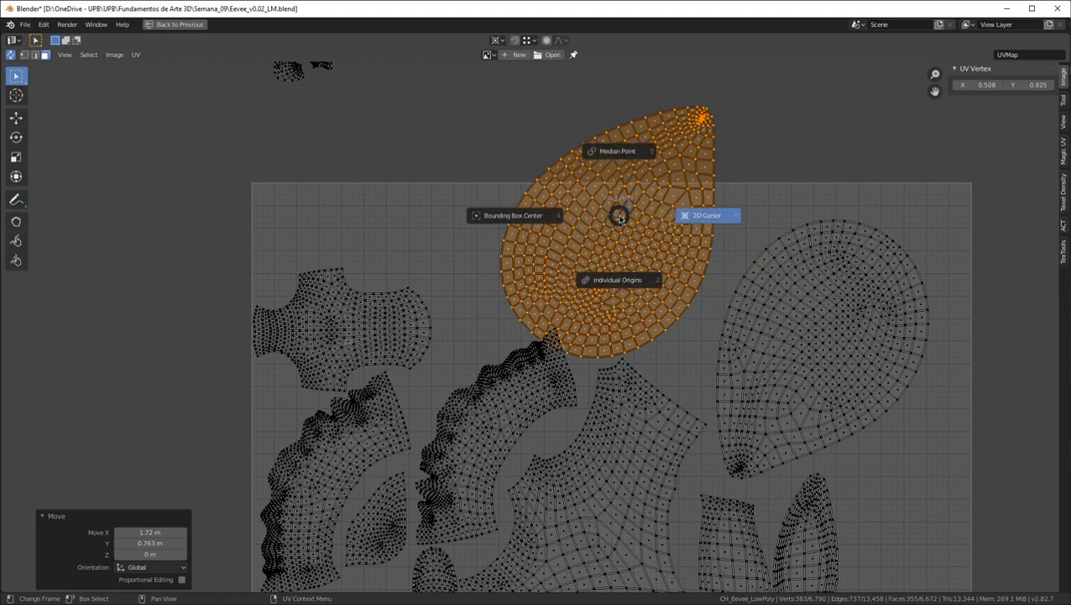
click(614, 154)
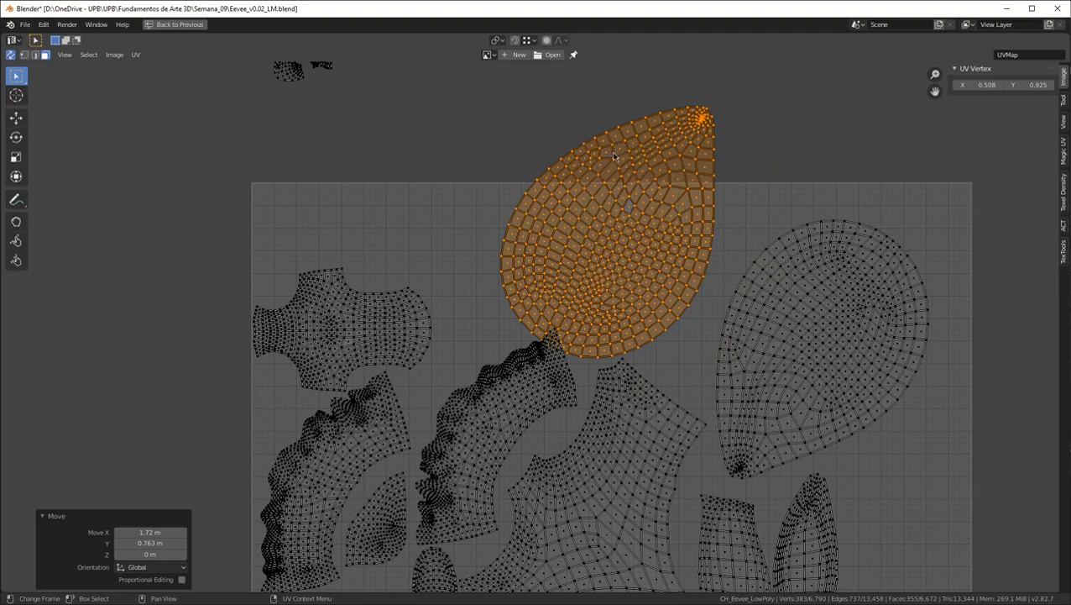
key(r)
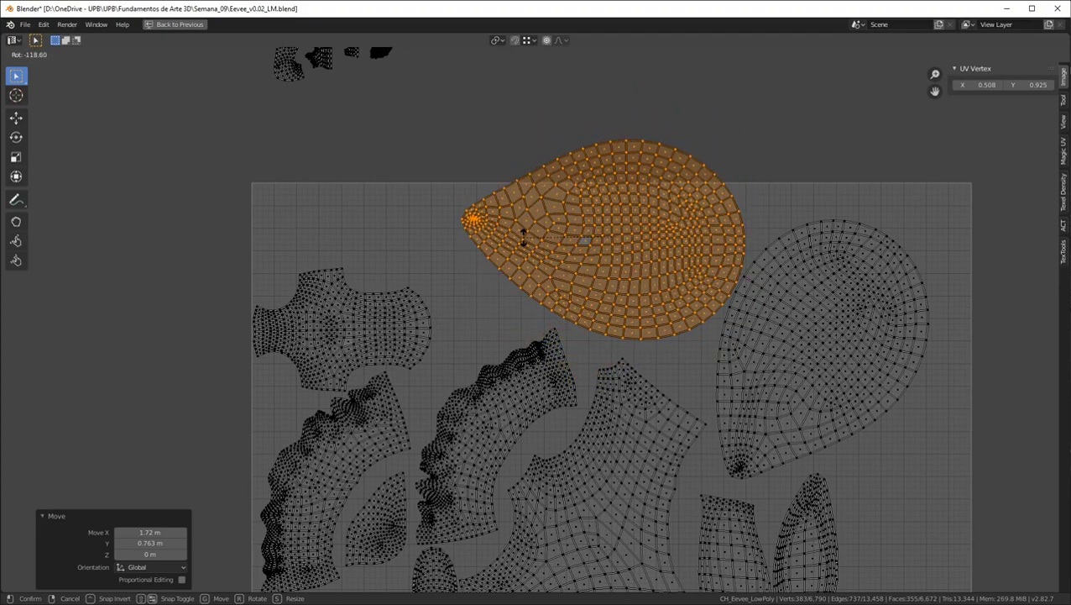
click(711, 244)
middle_drag(623, 309, 680, 240)
key(r)
click(704, 185)
Move the second teardrop island to the UV square's lower-right corner, rotate its tip upward and raise it 0.0369 m in Y
key(g)
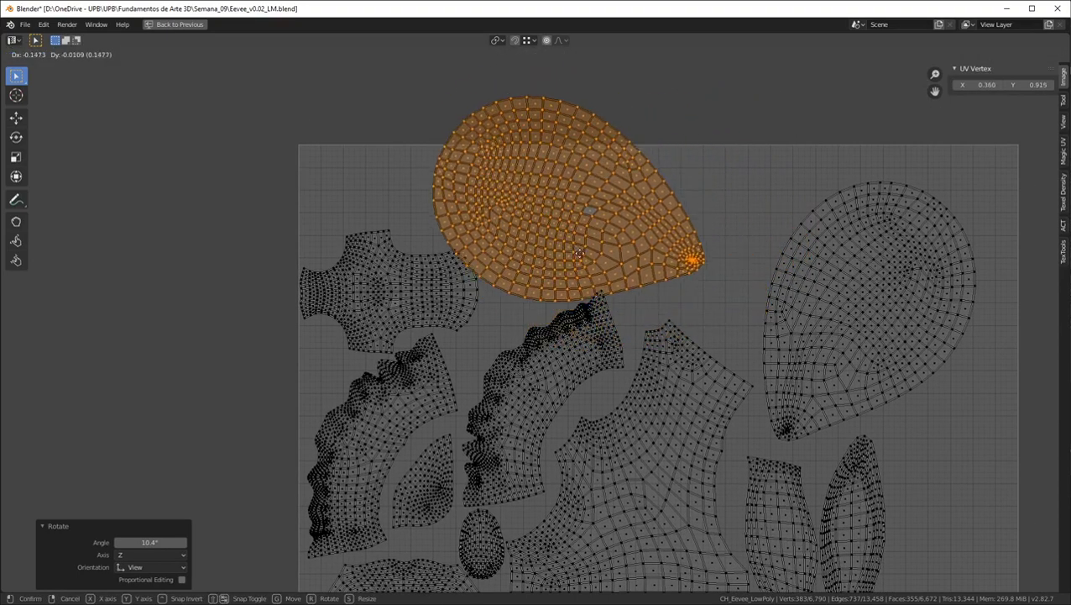
click(657, 328)
scroll(658, 327, down, 1)
scroll(657, 328, down, 1)
key(g)
click(696, 484)
key(r)
click(713, 401)
key(g)
click(713, 386)
Shift the second teardrop -0.0123 m in X and 0.00861 m in Y, rotate it -12.1°, and move it 0.00123 m in X and -0.0123 m in Y
scroll(715, 388, up, 3)
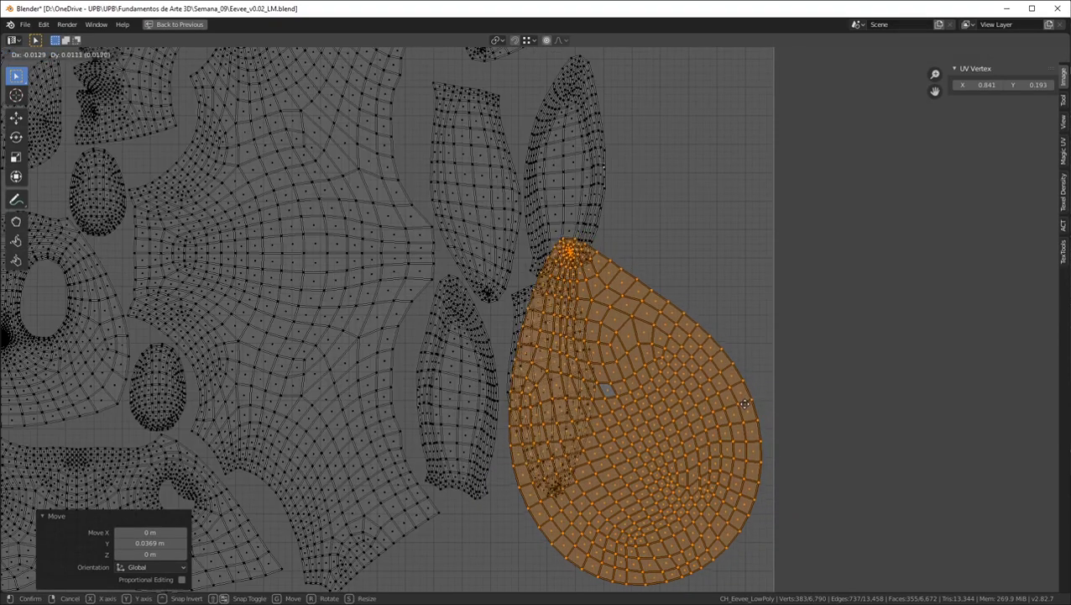
middle_drag(727, 391, 686, 274)
key(r)
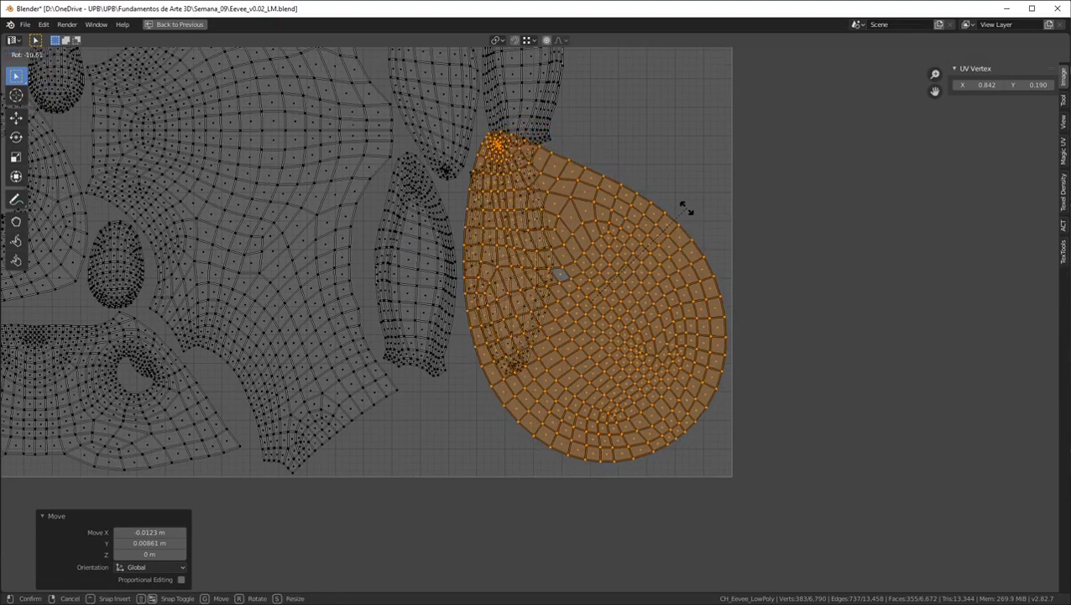
click(687, 209)
key(g)
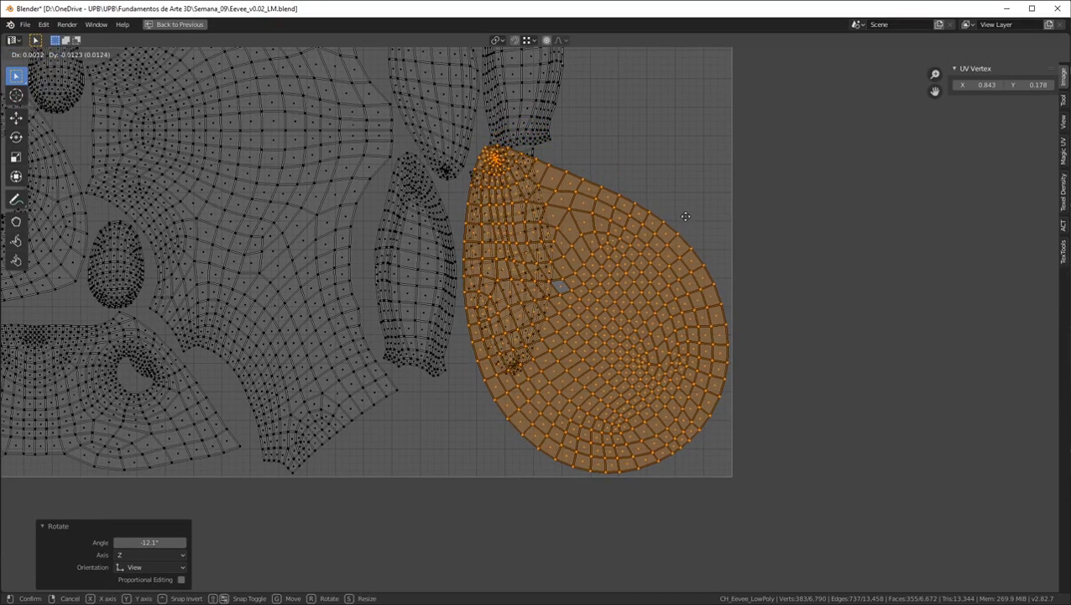
click(686, 220)
Restore the full workspace layout and hide the second teardrop island to uncover the ear island beneath it
scroll(578, 291, up, 6)
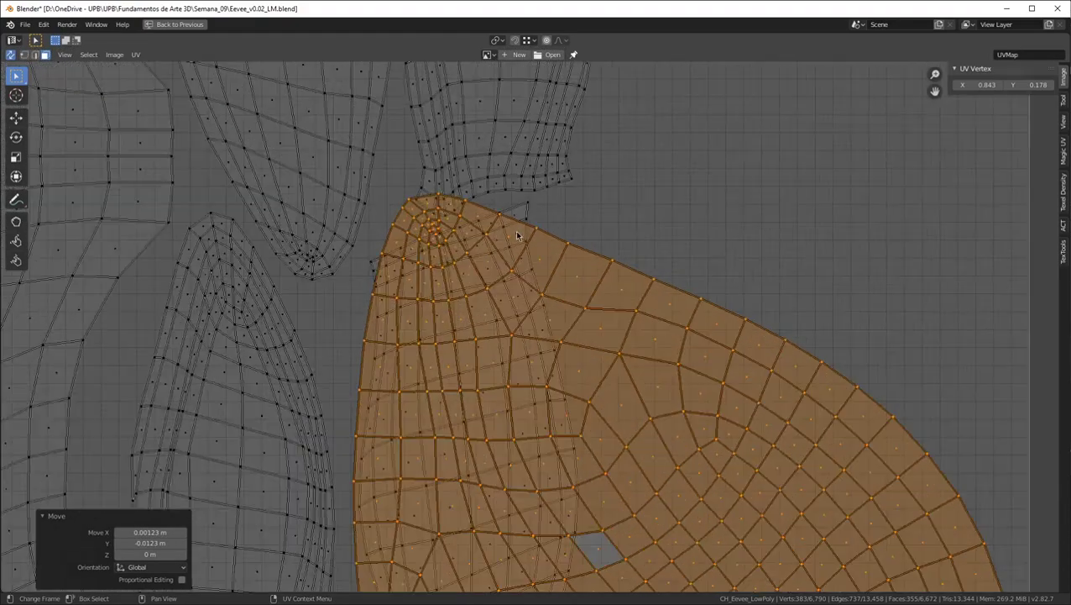
key(h)
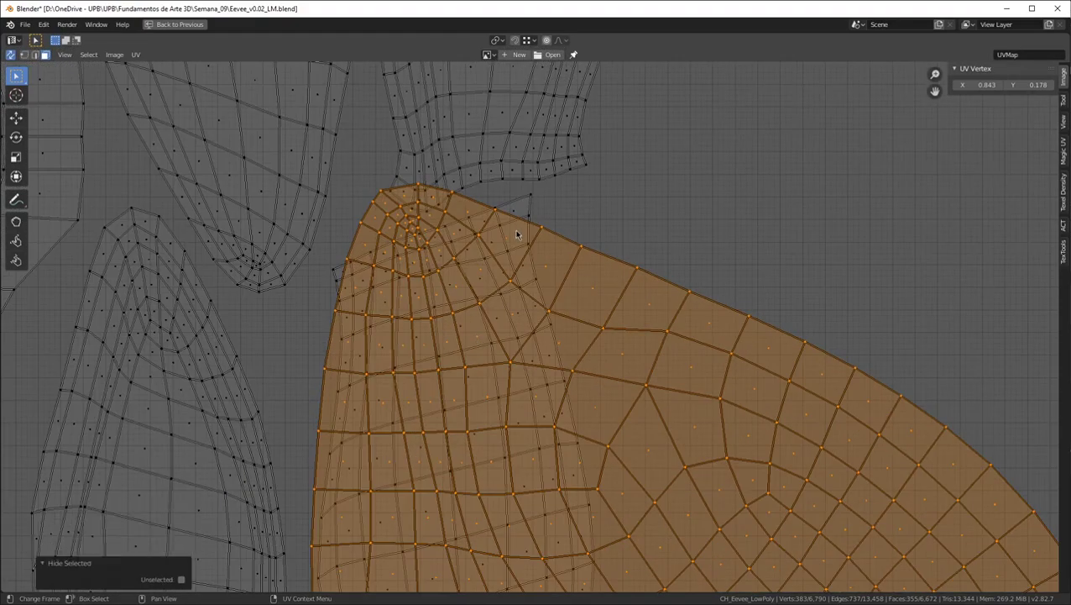
scroll(602, 245, down, 2)
scroll(544, 205, down, 4)
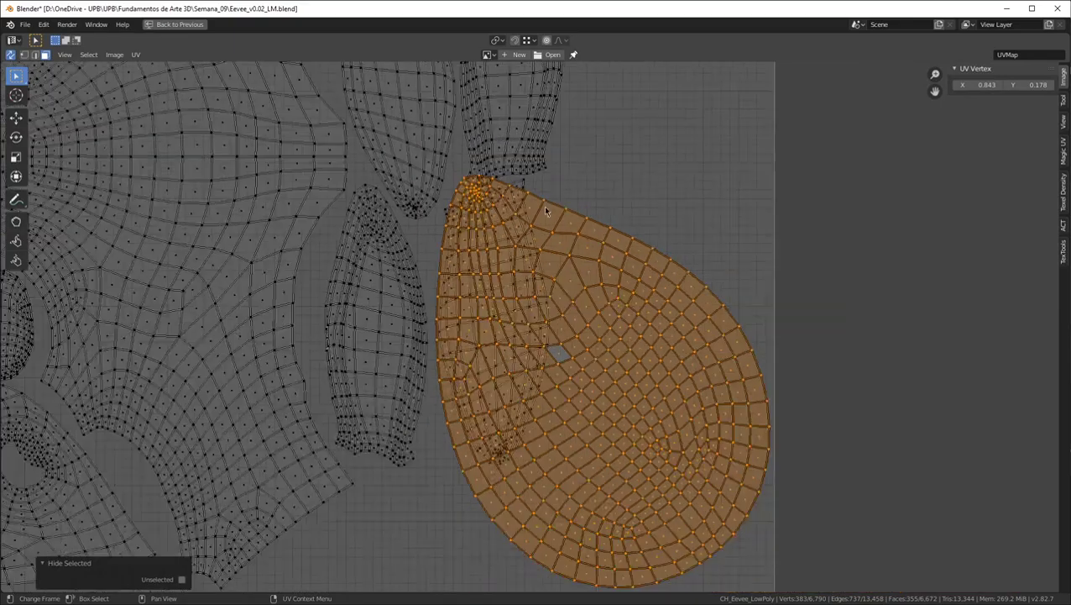
scroll(562, 248, up, 1)
scroll(562, 239, up, 4)
scroll(578, 363, down, 4)
key(ctrl+space)
scroll(641, 294, down, 1)
scroll(641, 294, down, 2)
middle_drag(641, 294, 622, 309)
scroll(620, 311, down, 3)
middle_drag(717, 380, 700, 320)
key(h)
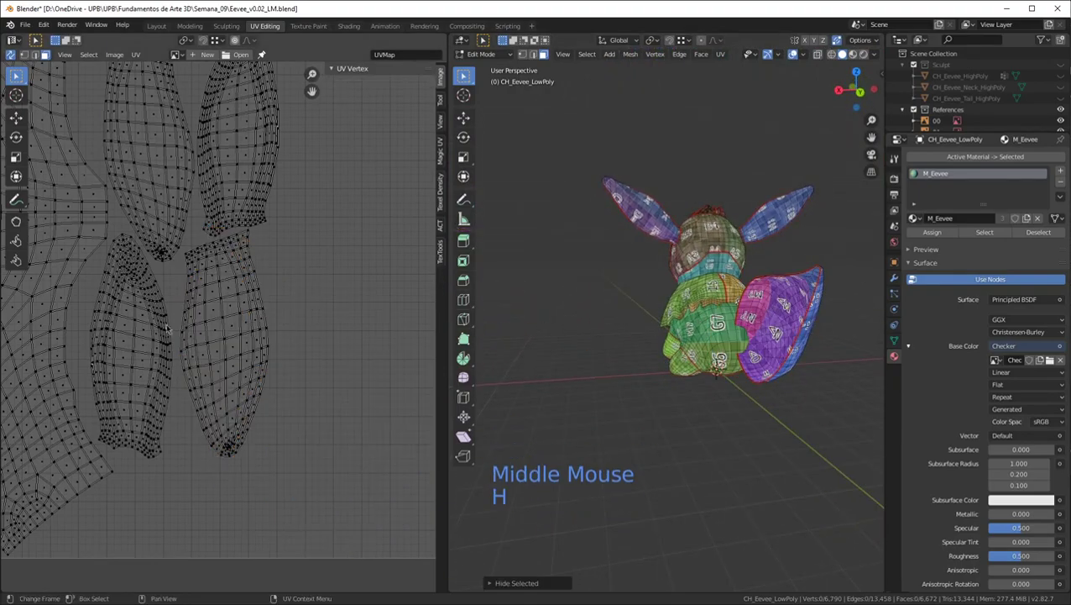
Select the uncovered ear island and move it 0.156 m in X and 0.275 m in Y, into the free space beside the other ears
key(l)
middle_drag(233, 304, 182, 414)
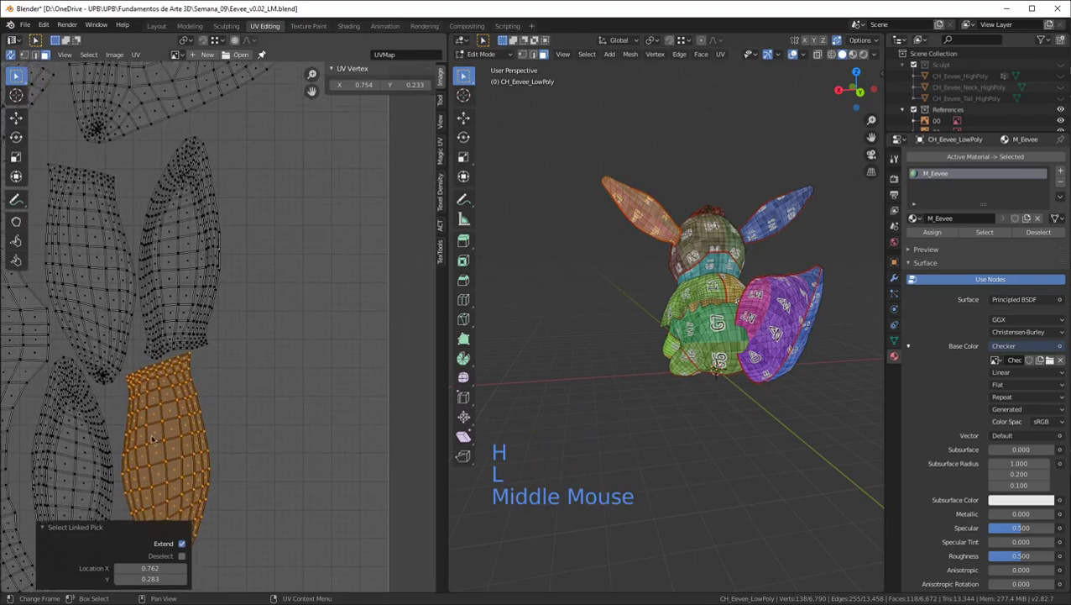
key(g)
click(319, 165)
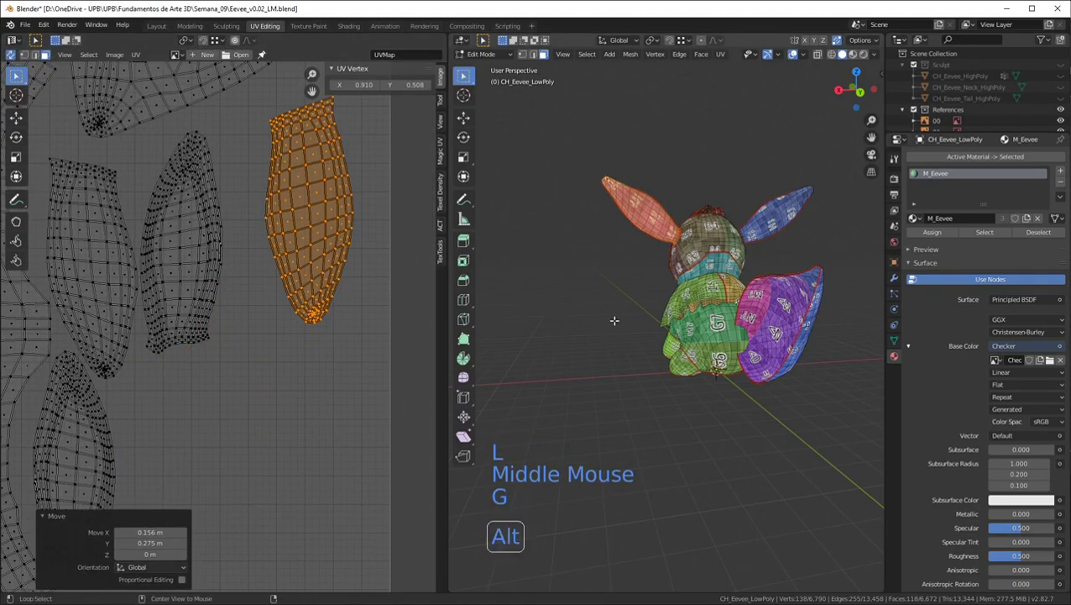
Reveal the hidden teardrop island and maximize the UV editor
key(alt+h)
scroll(252, 419, down, 2)
key(ctrl+space)
scroll(534, 345, up, 3)
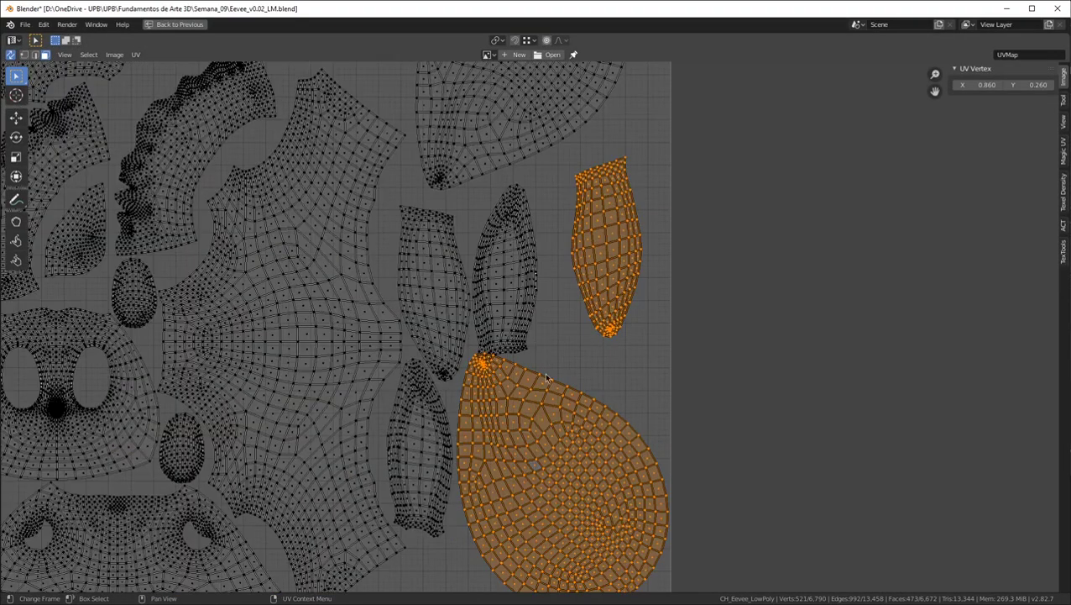
Select the ear island directly above the second teardrop's tip and deselect the stray face inside the teardrop
scroll(534, 344, up, 2)
click(521, 406)
middle_drag(522, 407, 618, 335)
middle_drag(595, 212, 508, 262)
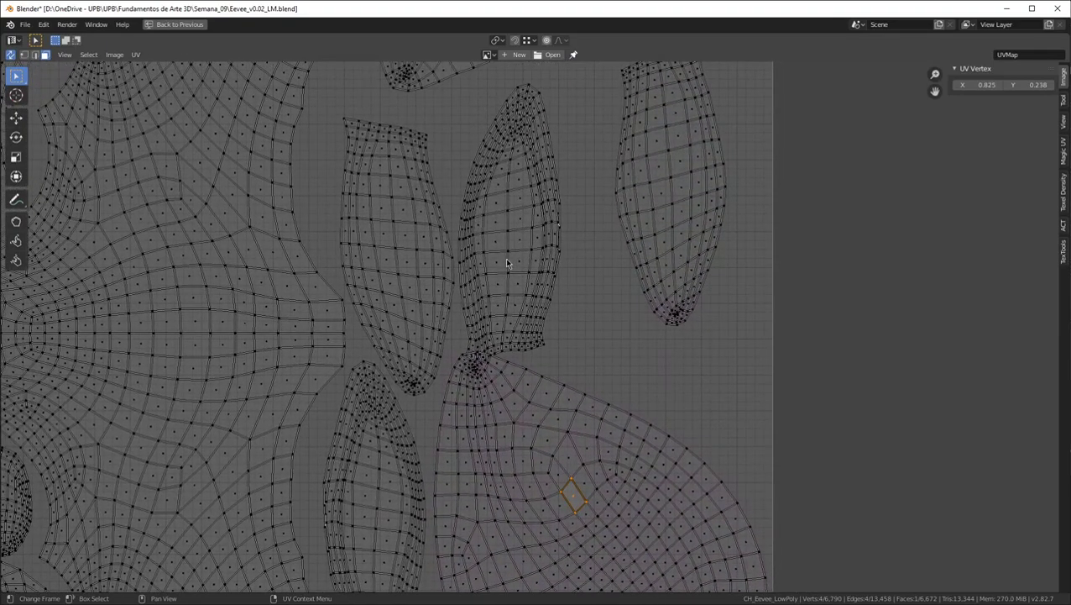
key(l)
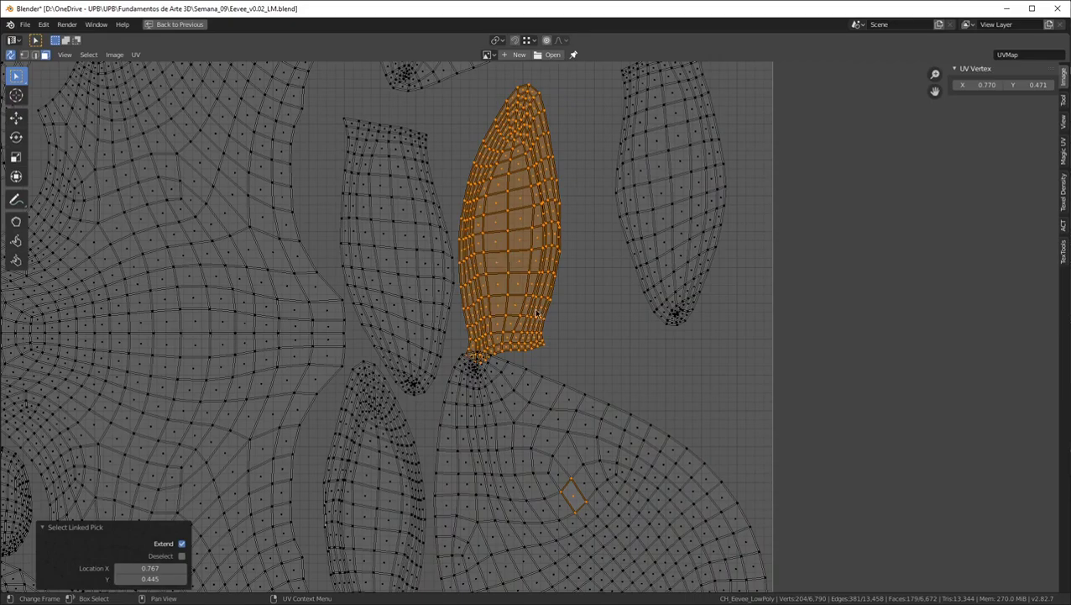
key(Escape)
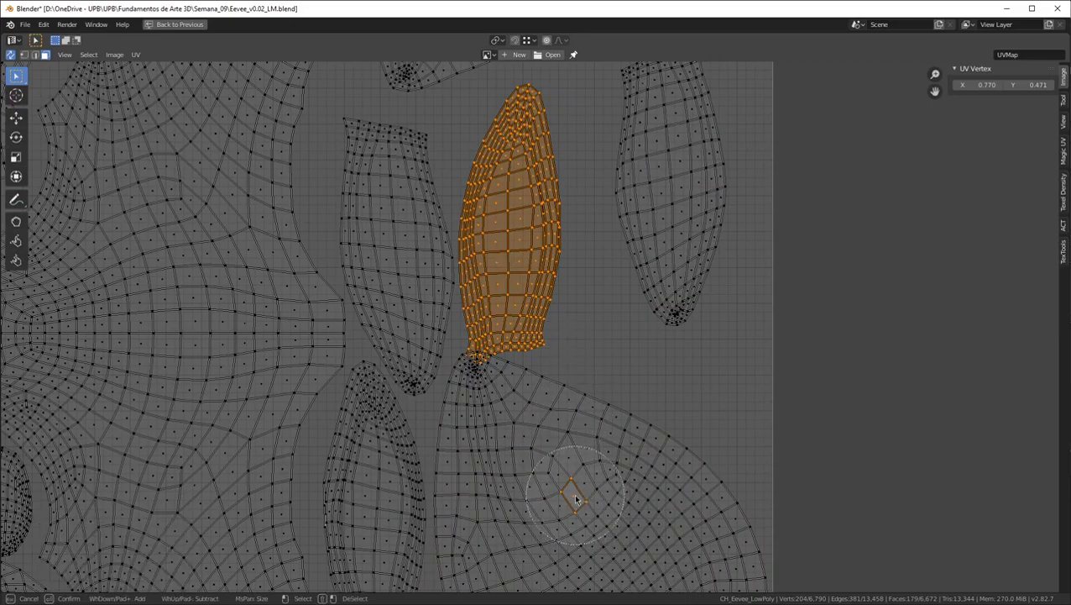
Move the selected leaf-shaped island up 0.02 m so it clears the large rounded island below
middle_drag(548, 323, 638, 453)
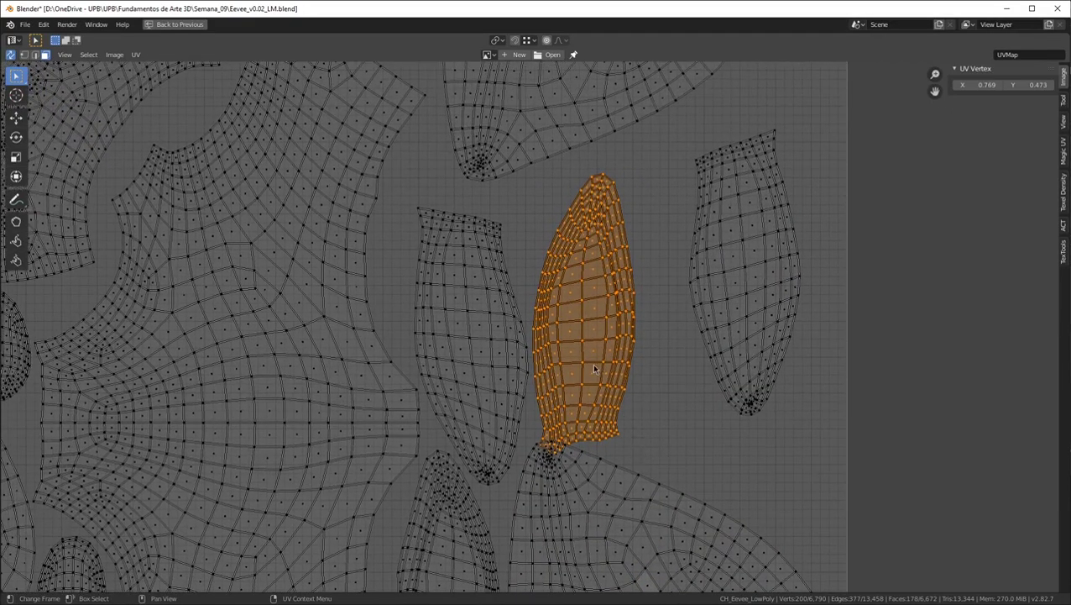
key(g)
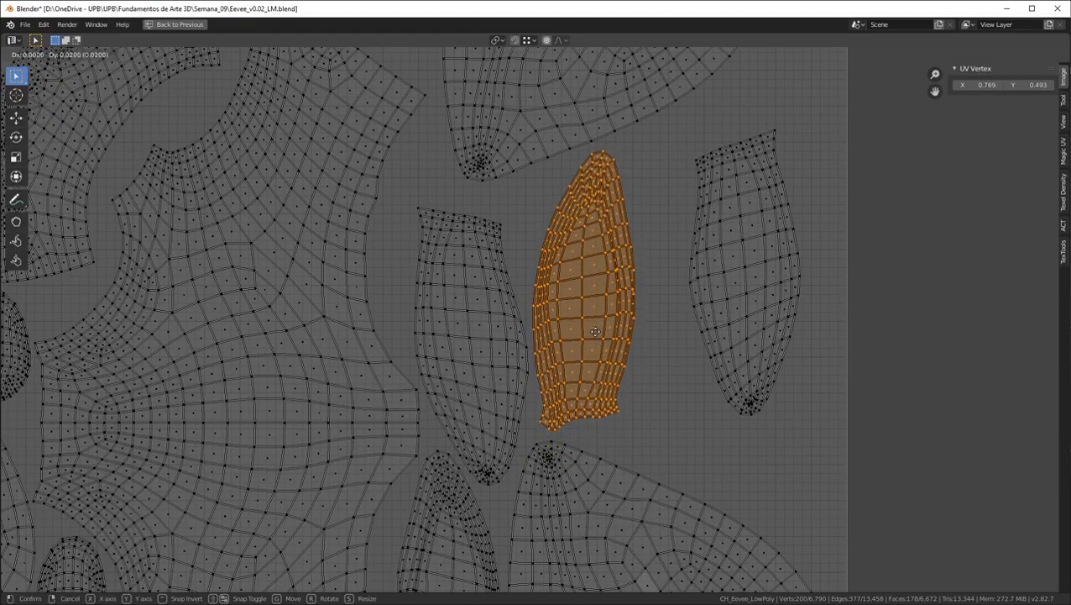
click(594, 332)
scroll(594, 332, down, 5)
scroll(652, 305, up, 1)
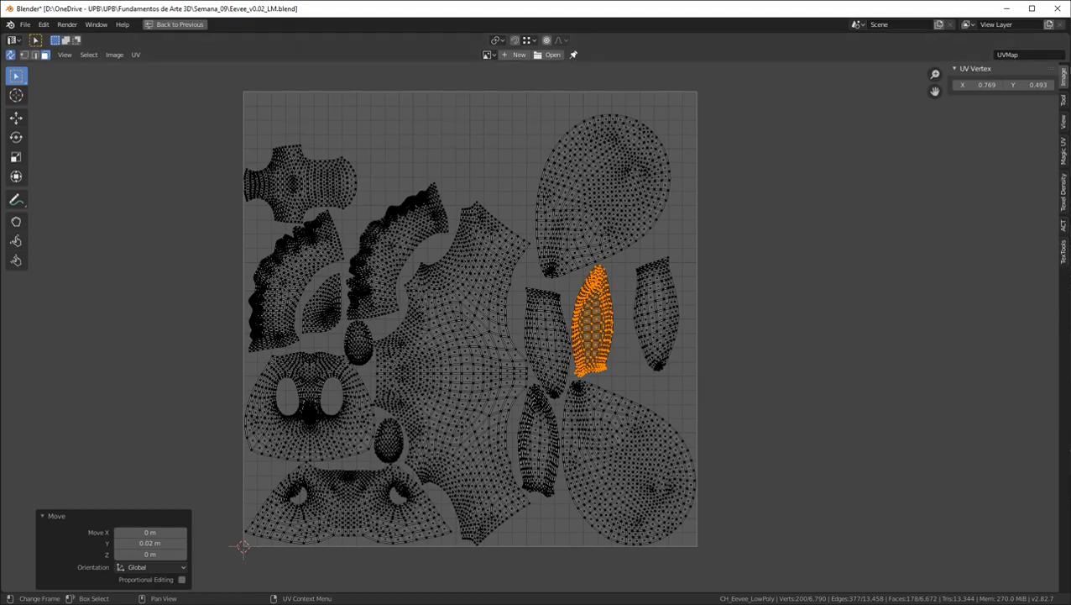
Check the General channel posts in Teams and return to Blender
key(alt+Tab)
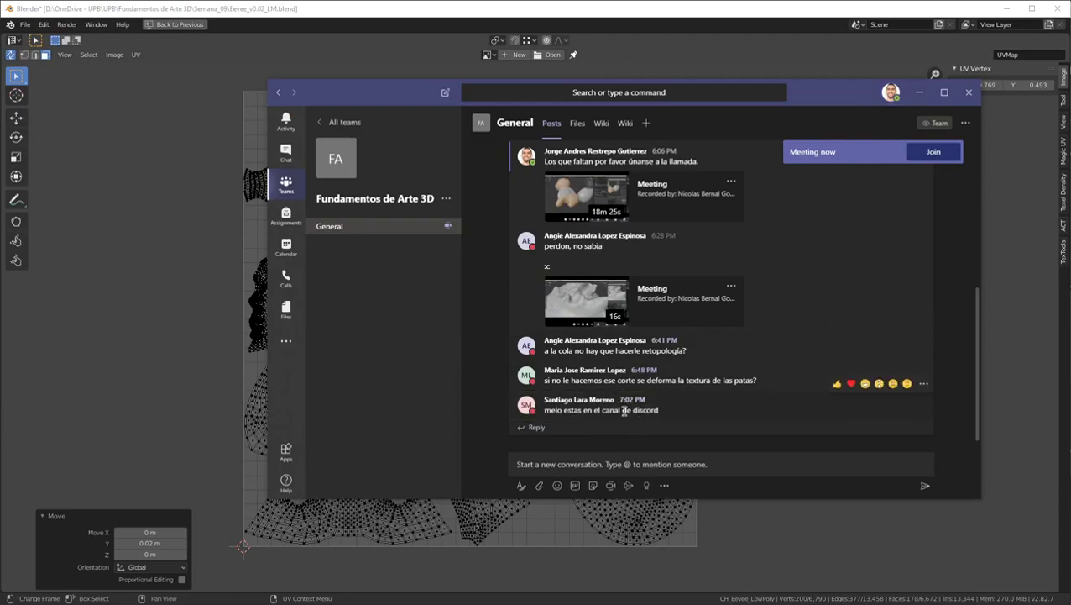
click(921, 95)
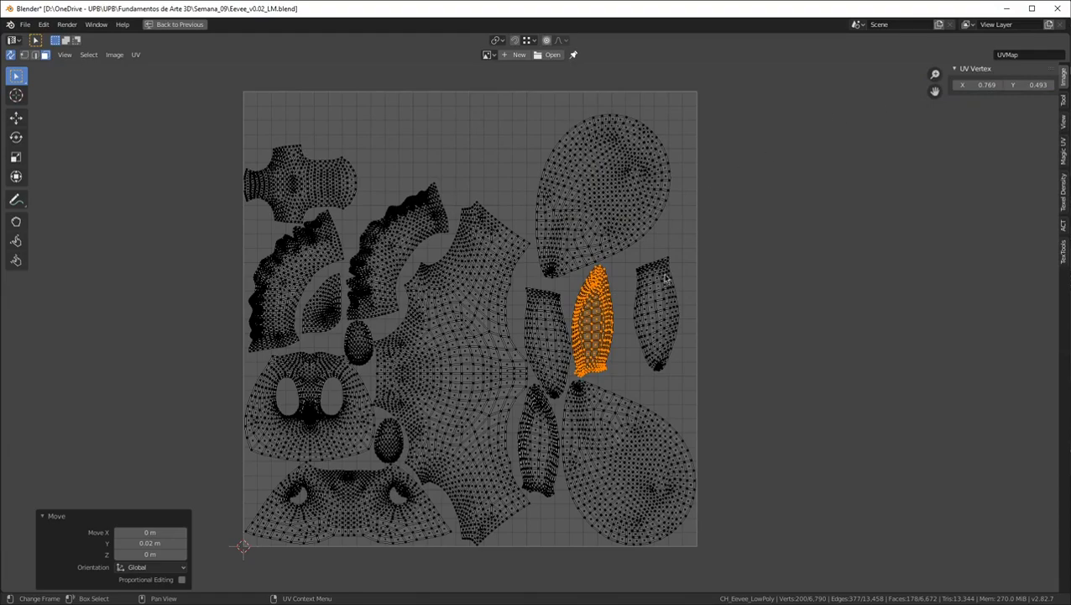
Move the rightmost leaf-shaped island about -0.037 m in X and -0.052 m in Y, and rotate it 6.93°
scroll(591, 337, up, 5)
key(alt+a)
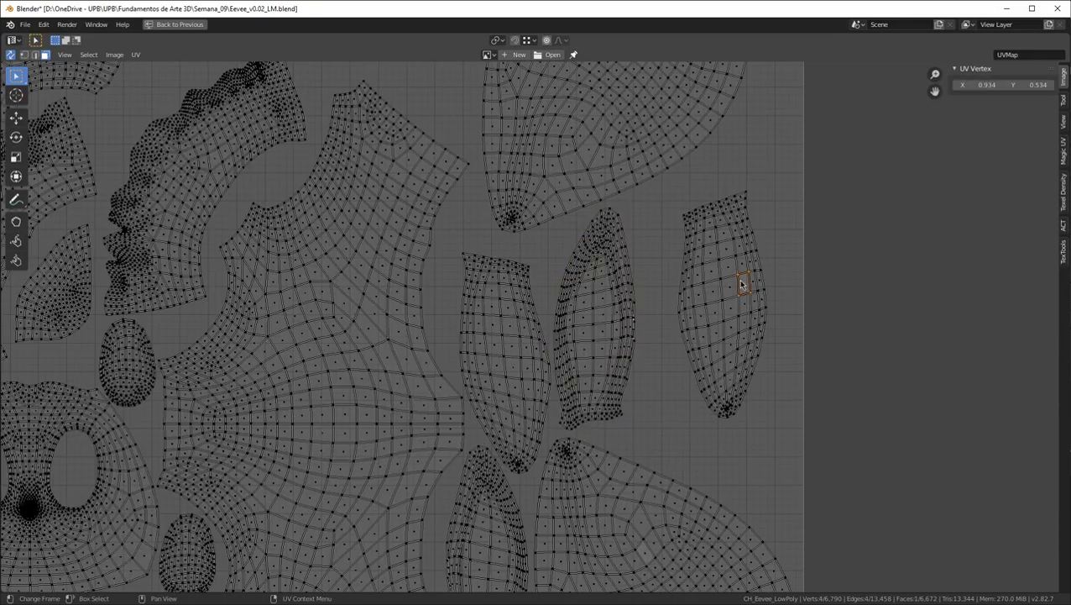
key(l)
scroll(747, 247, down, 3)
scroll(697, 306, down, 1)
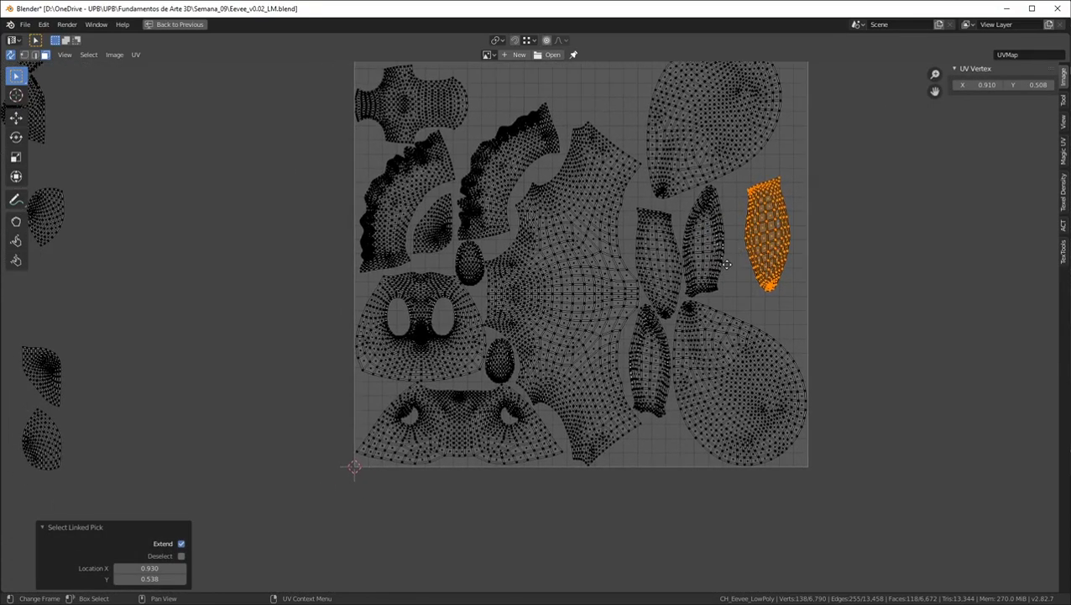
key(g)
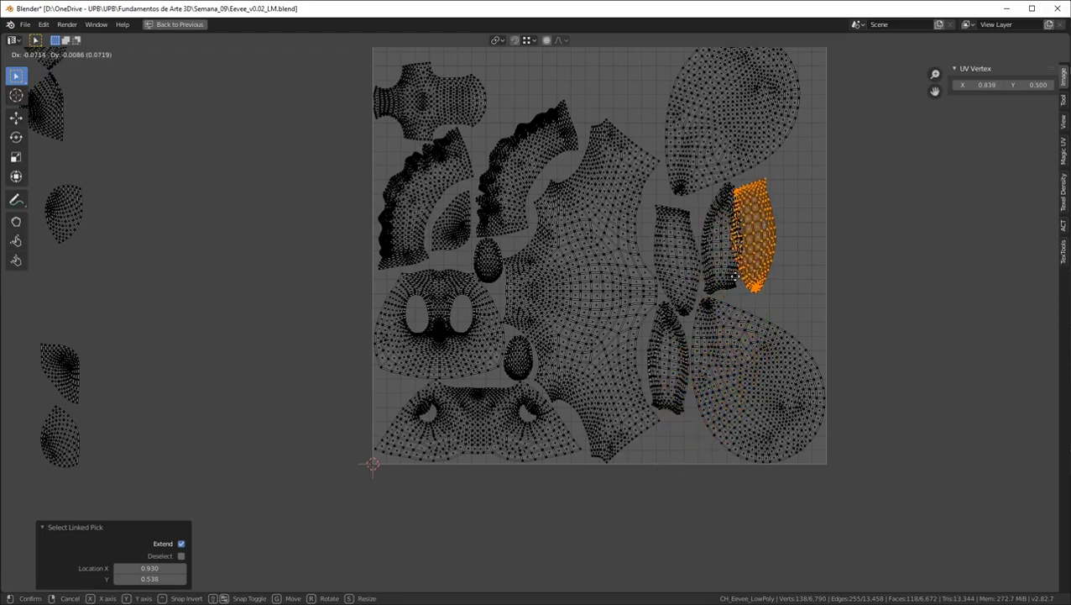
click(756, 294)
key(r)
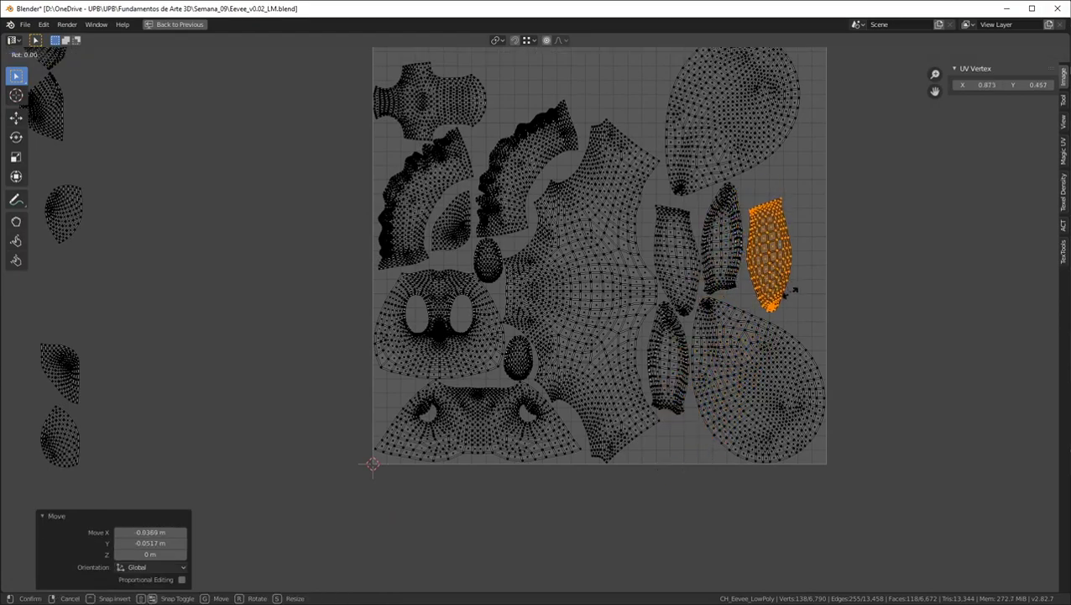
click(788, 296)
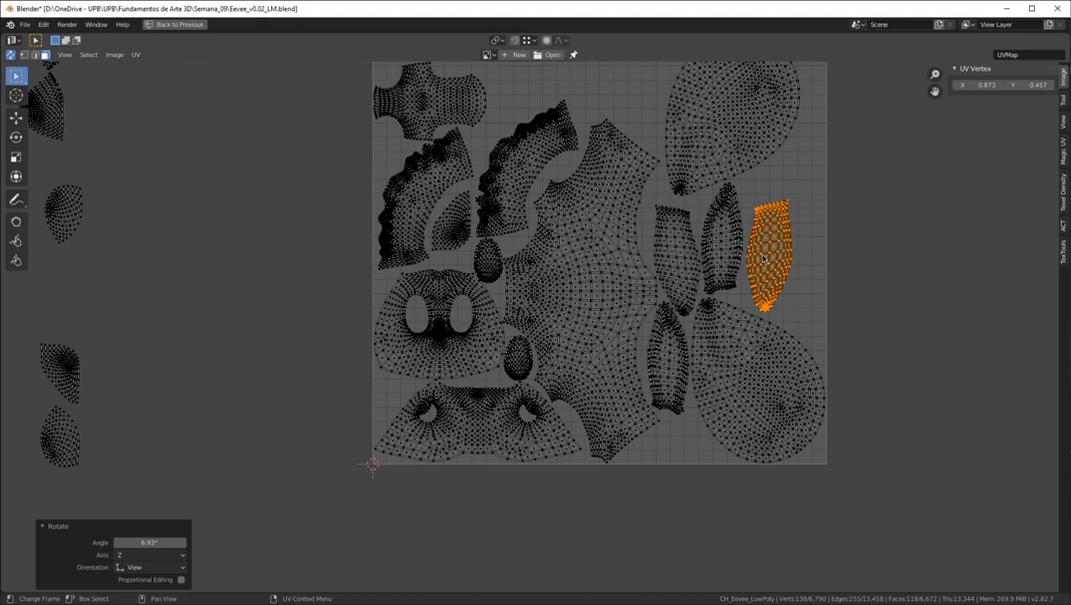
Fine-tune the same leaf-shaped island with a -3.13° rotation and a move of about -0.0085 m in X and -0.0081 m in Y
scroll(772, 286, up, 5)
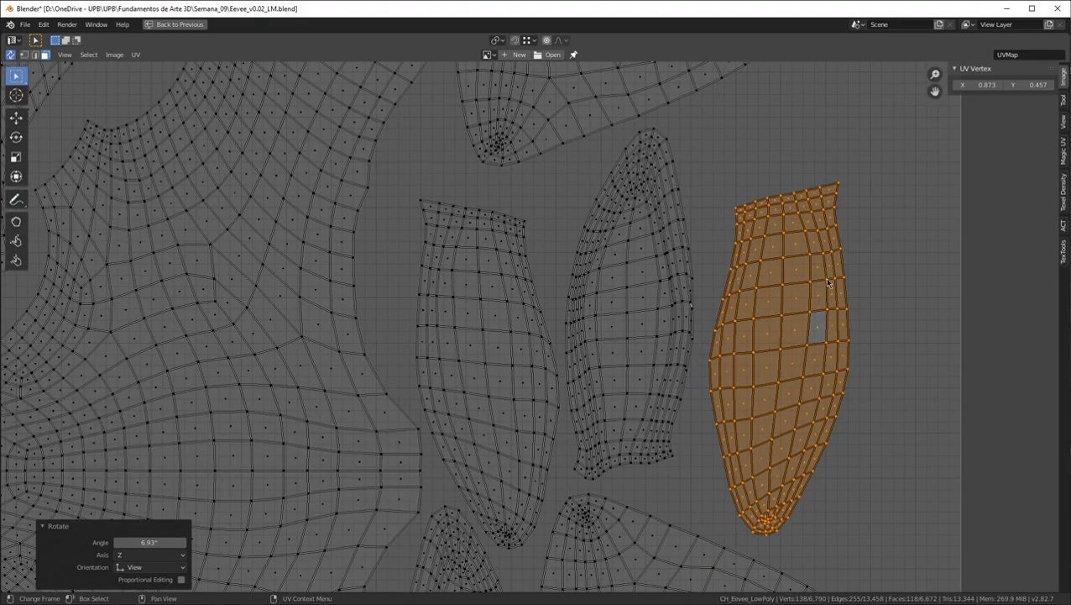
key(r)
click(777, 323)
middle_drag(777, 322, 726, 219)
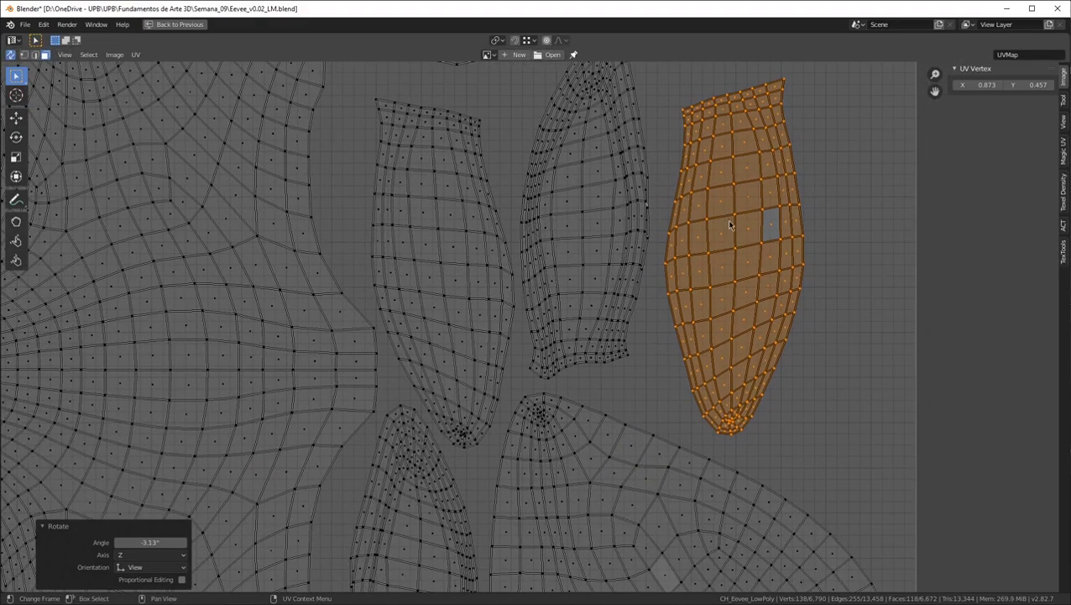
key(g)
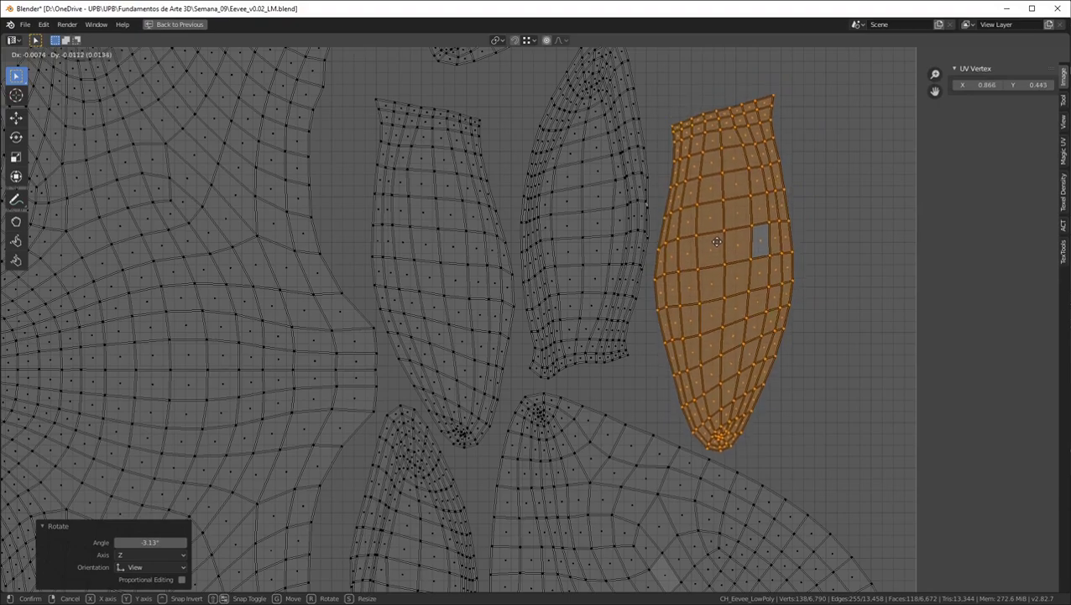
click(711, 240)
scroll(722, 243, down, 5)
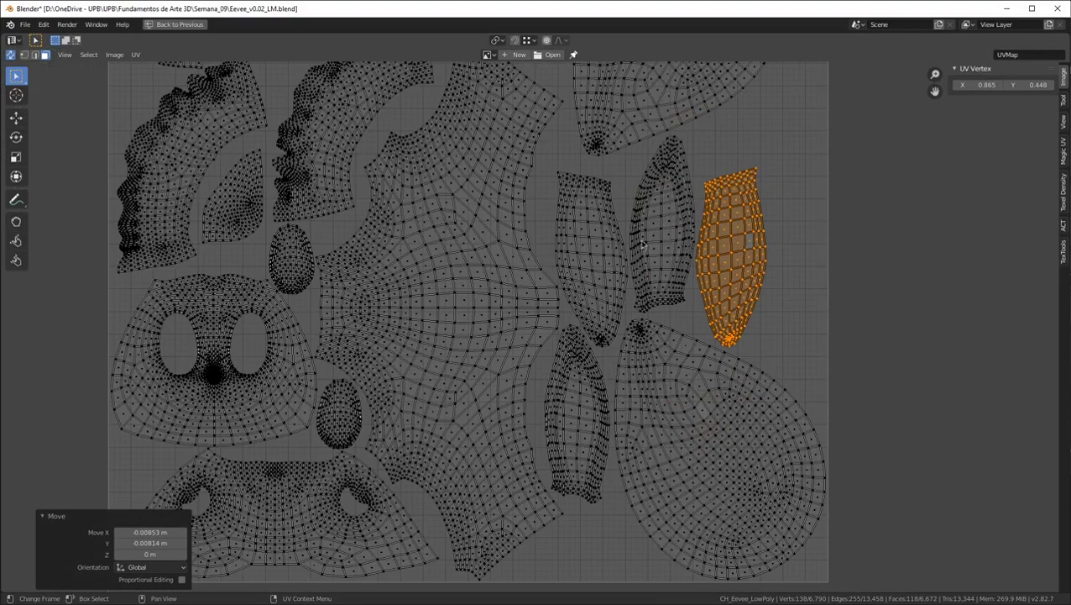
Select the two lowest small islands outside the UV square and move them about 1.66 in X and 0.33 in Y to its right edge
middle_drag(713, 244, 765, 342)
scroll(759, 341, down, 4)
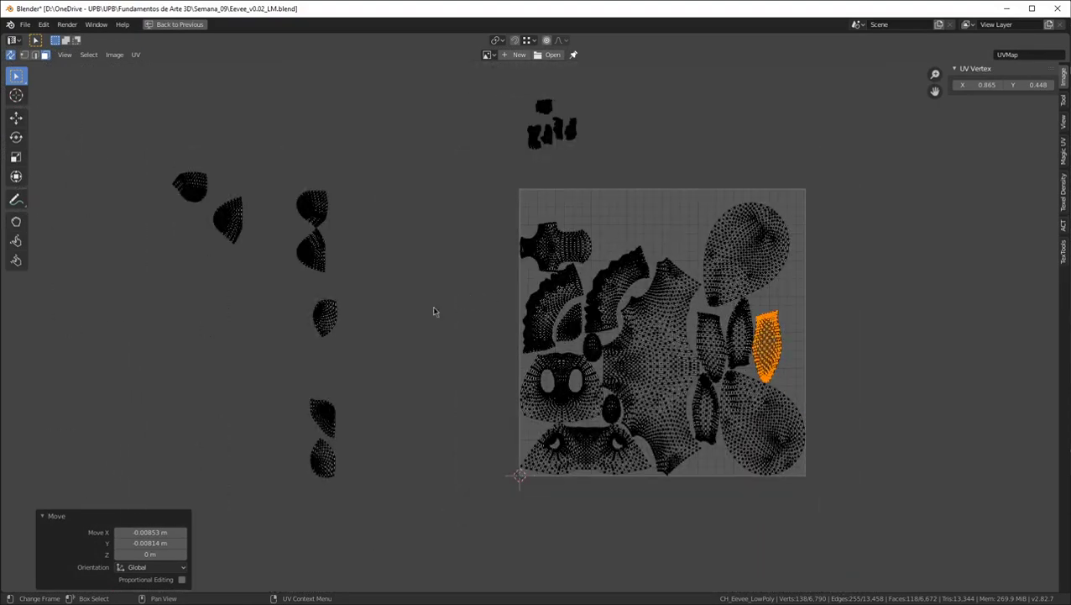
scroll(437, 312, up, 2)
scroll(370, 378, down, 2)
middle_drag(359, 371, 542, 406)
scroll(359, 270, up, 1)
middle_drag(453, 310, 276, 279)
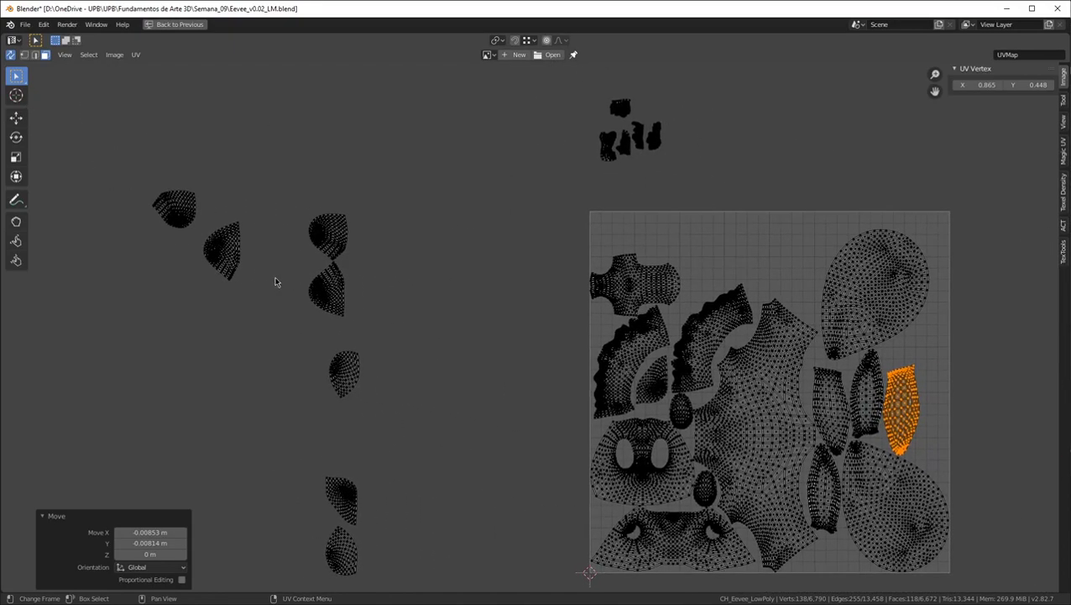
scroll(277, 278, down, 1)
drag(330, 498, 383, 548)
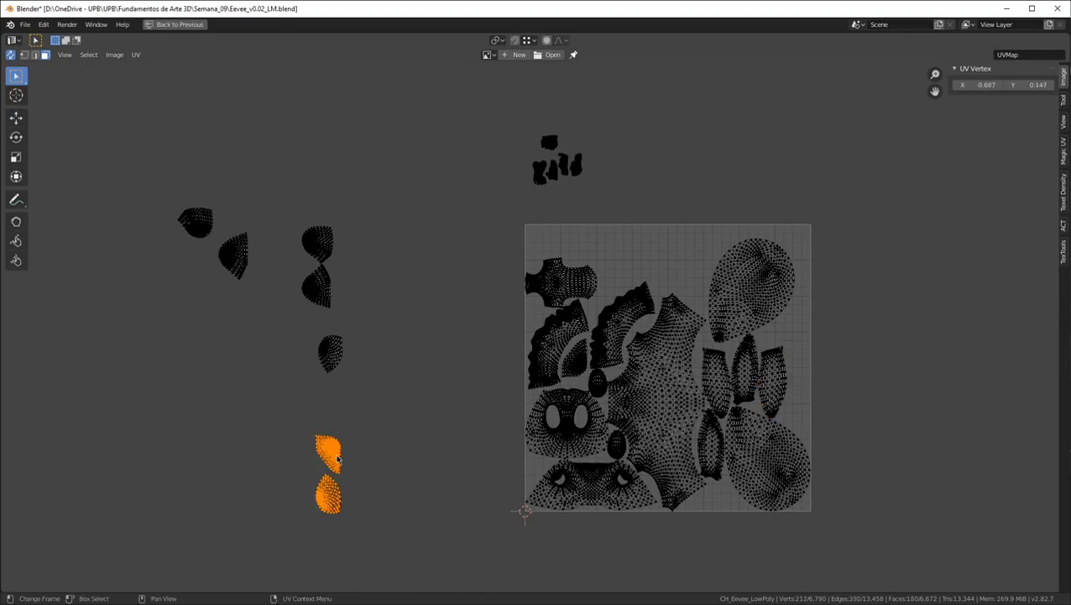
key(g)
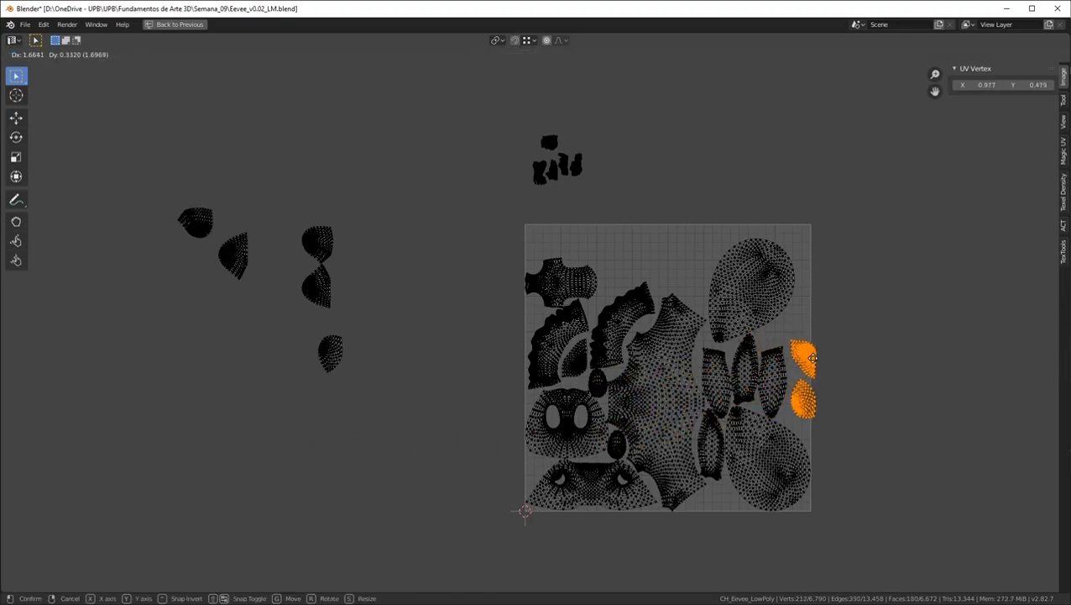
click(813, 357)
Move the lower of the two small islands inside the UV boundary, above the large rounded island, and rotate it slightly to fit
scroll(790, 401, up, 5)
click(833, 406)
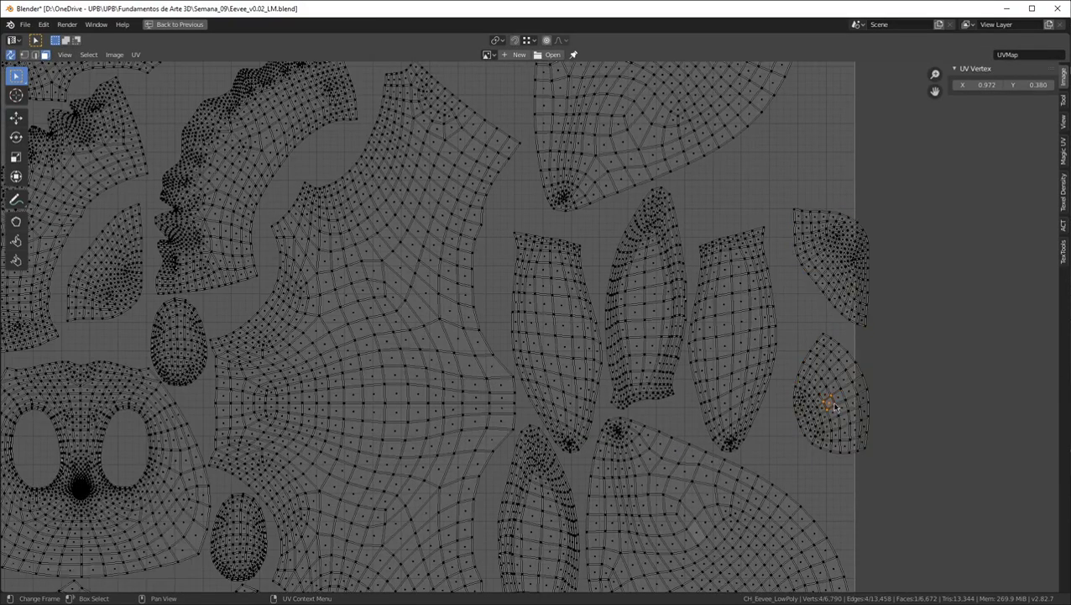
key(l)
middle_drag(834, 407, 781, 300)
key(g)
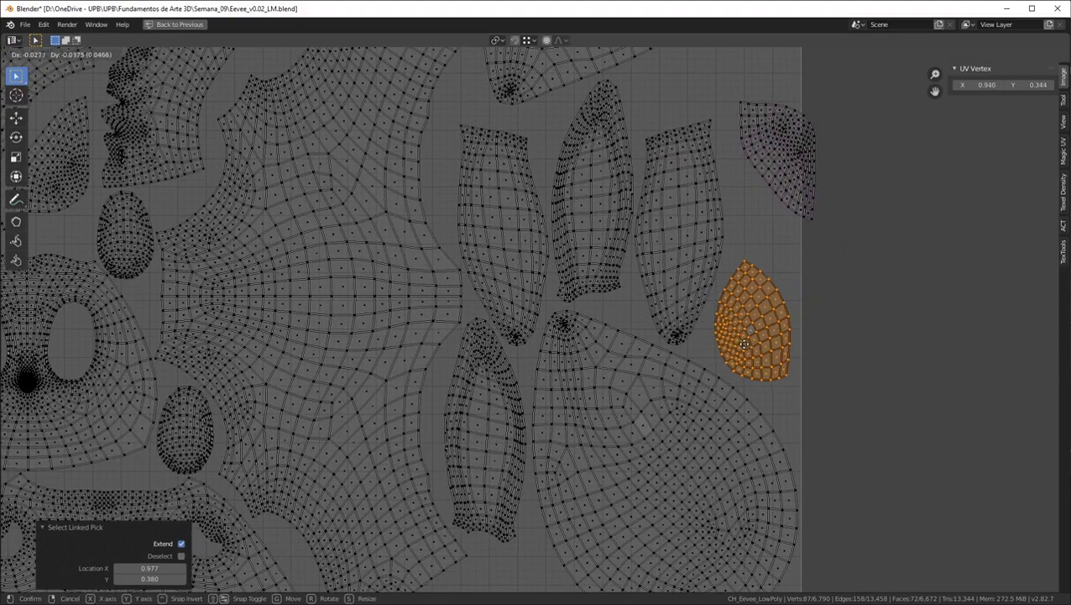
click(744, 344)
key(r)
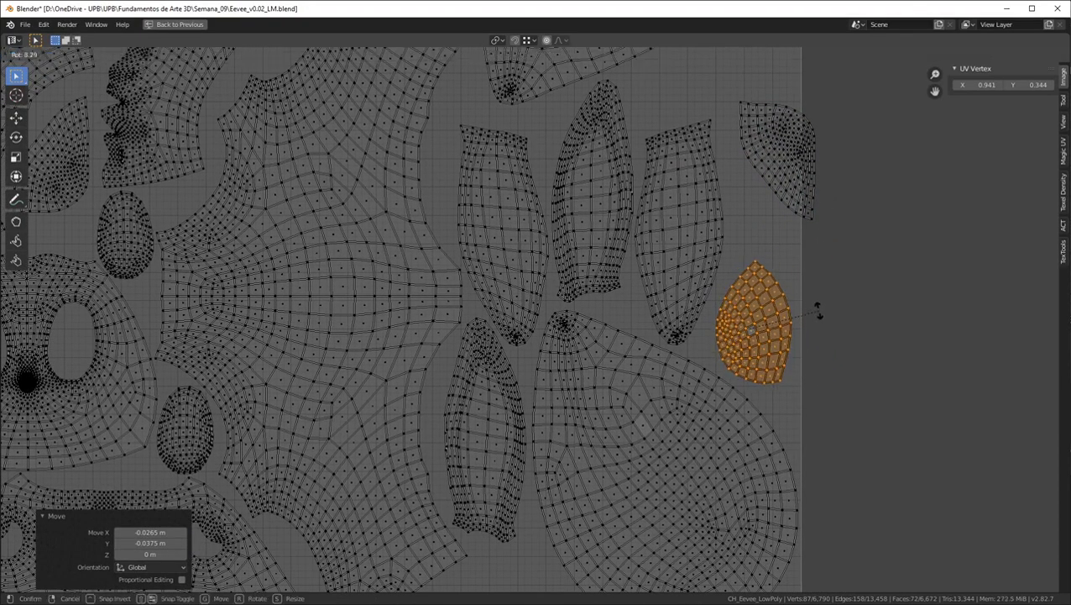
click(789, 315)
key(g)
click(791, 317)
Move the upper small island into the gap along the UV square's bottom edge, left of the large rounded island, and rotate it -53.8°
click(768, 159)
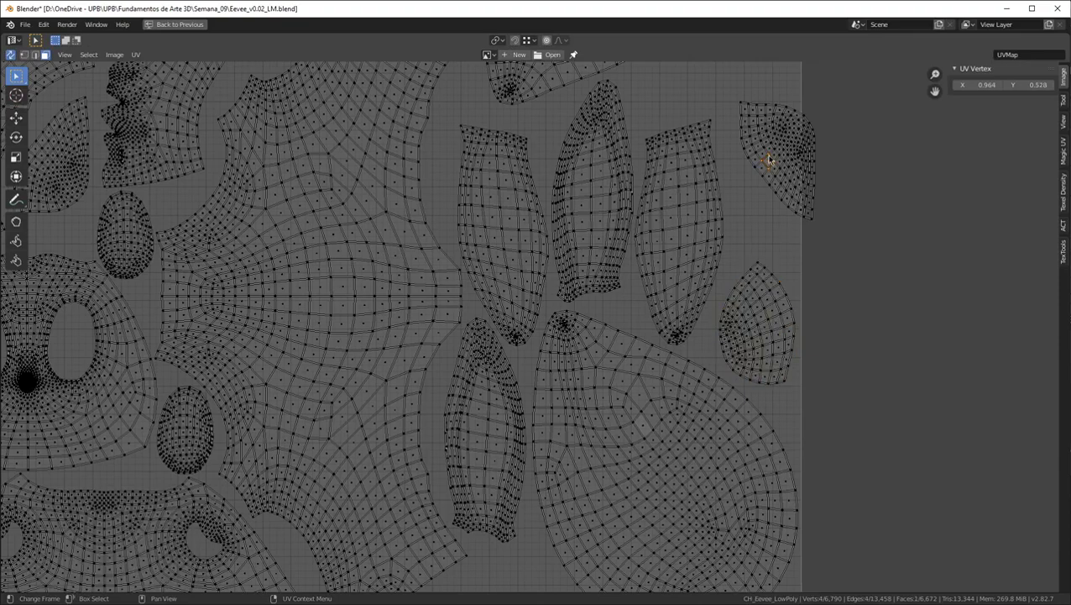
key(l)
scroll(768, 160, down, 1)
middle_drag(762, 211, 840, 136)
key(g)
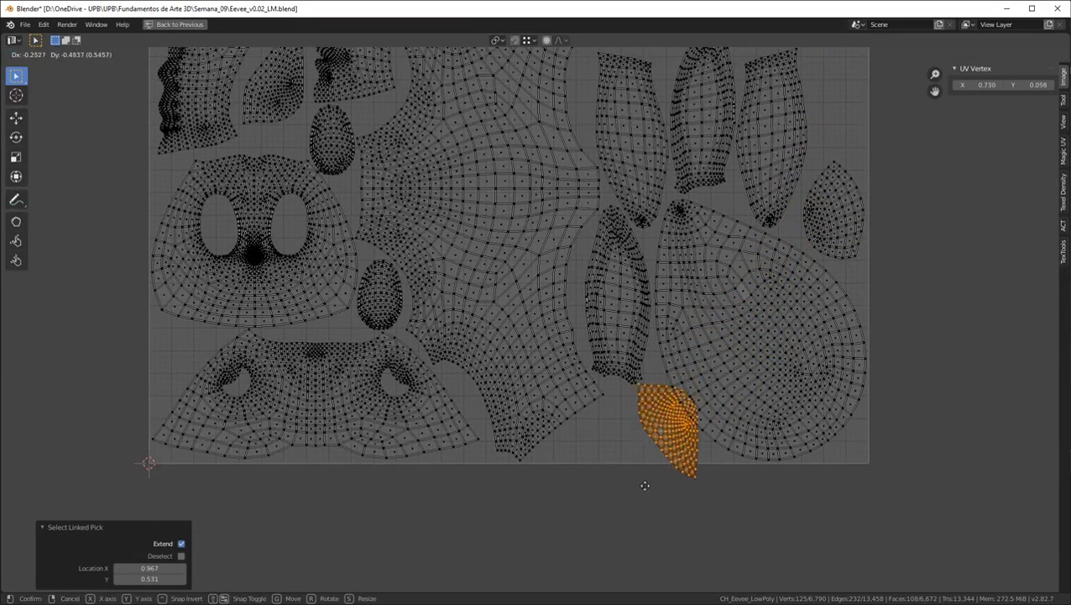
click(619, 483)
key(r)
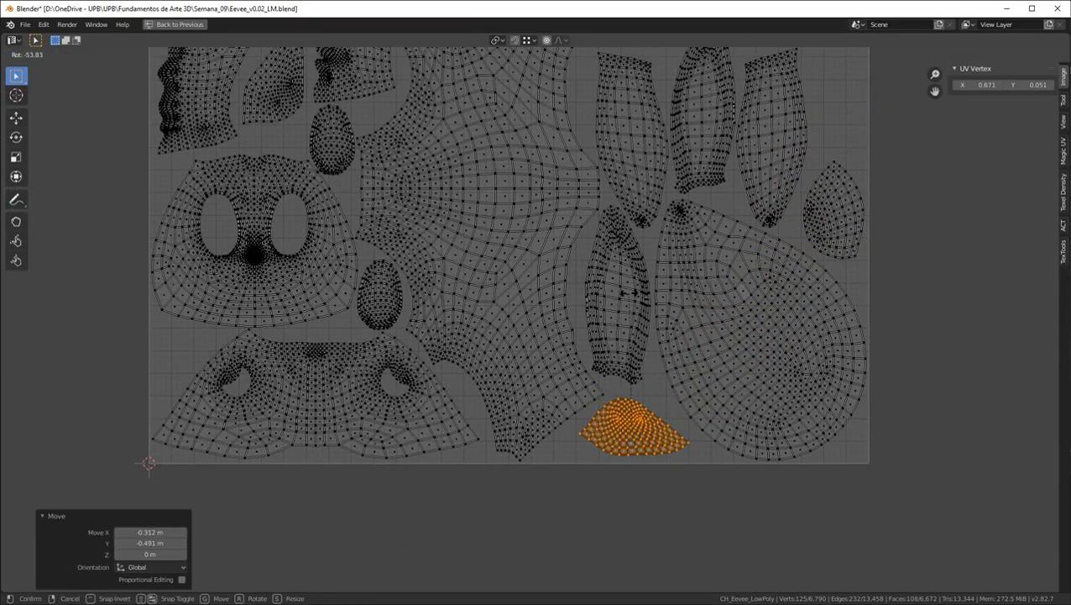
click(630, 438)
Nudge the small island slightly to the right to centre it in the bottom gap
scroll(627, 434, up, 2)
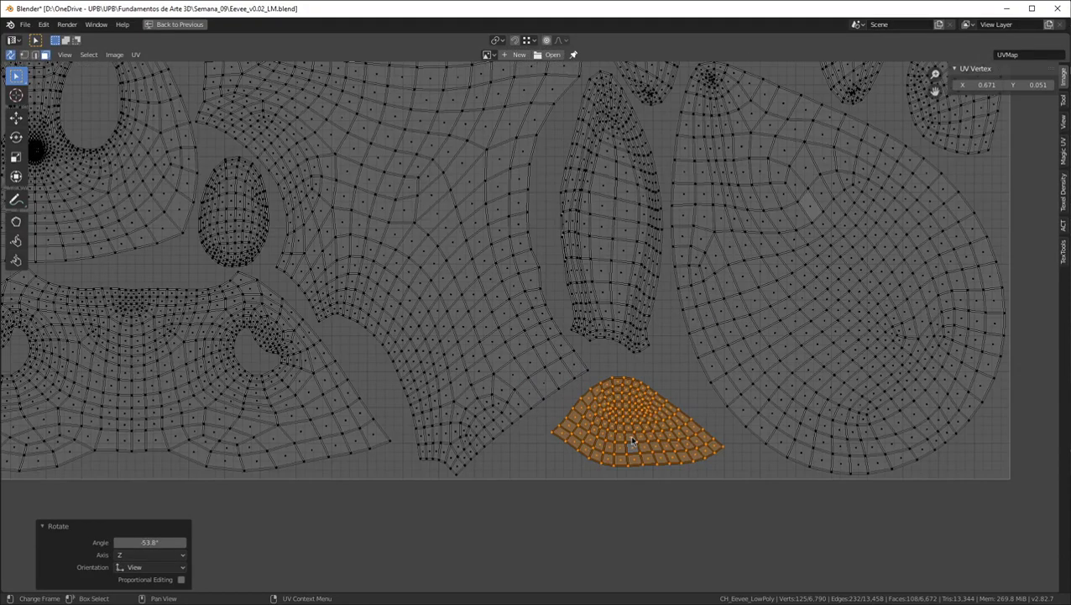
key(g)
click(640, 443)
key(g)
click(641, 437)
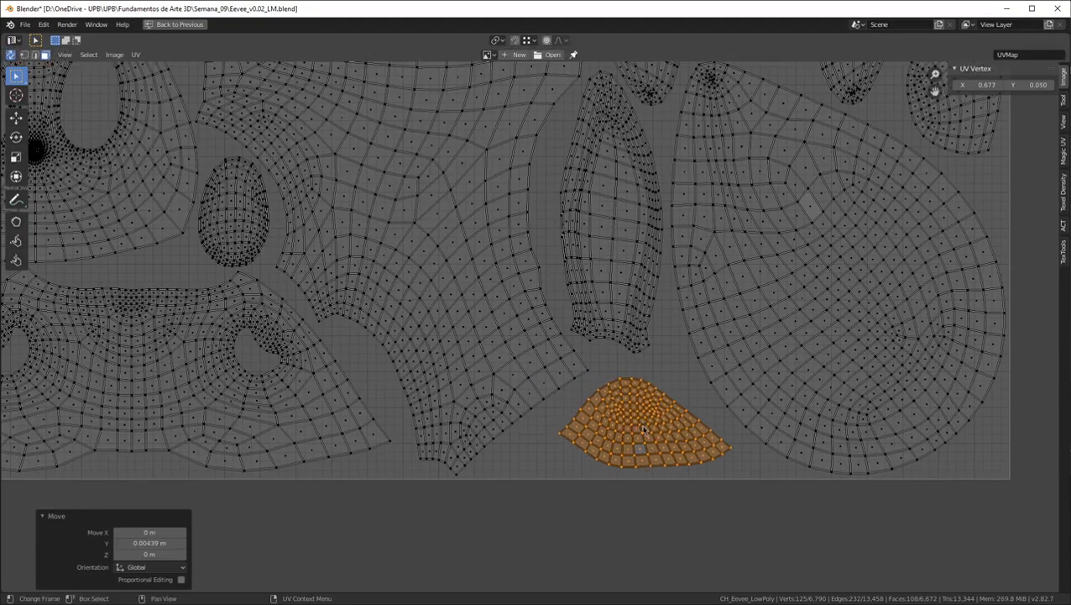
Bring the lone lowest island from outside the UV square to the right end of the cross-shaped island, rotating it 159°
scroll(743, 449, down, 10)
scroll(478, 318, up, 5)
click(464, 307)
middle_drag(482, 293, 332, 319)
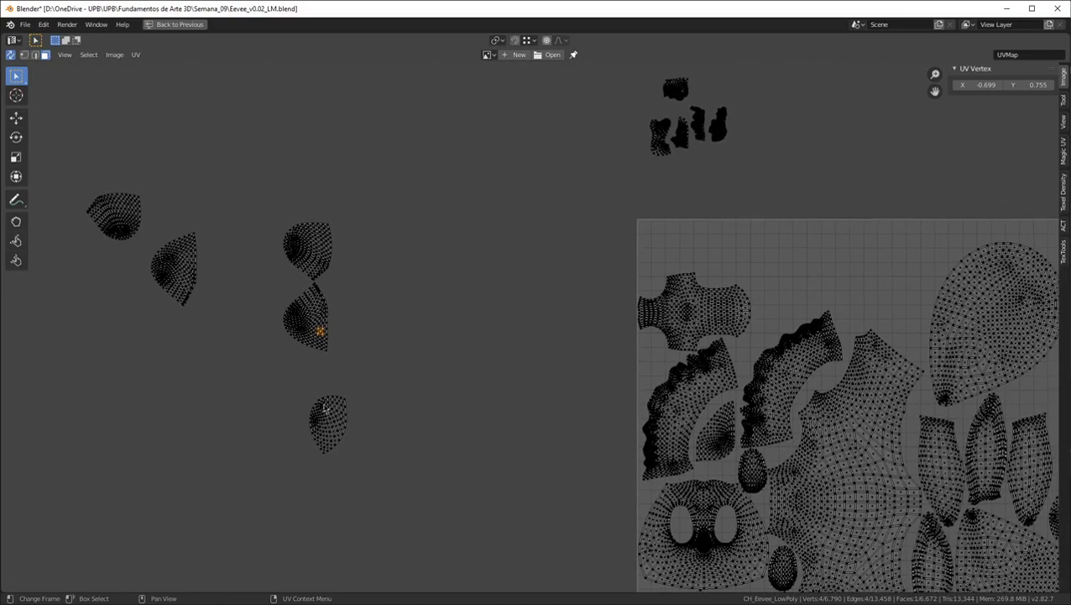
click(332, 437)
key(l)
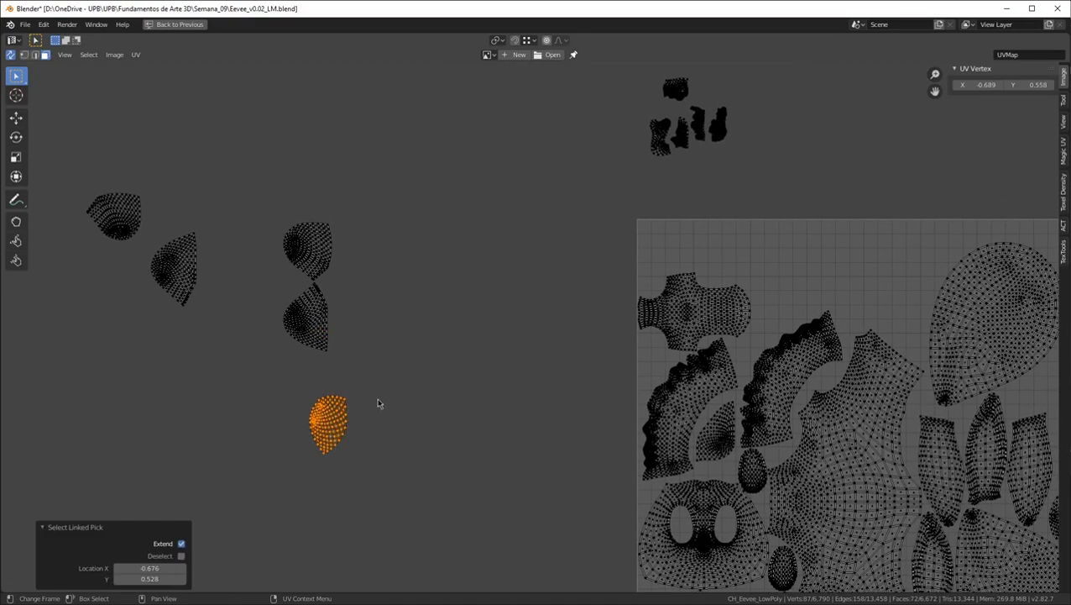
key(g)
click(700, 344)
scroll(709, 342, up, 5)
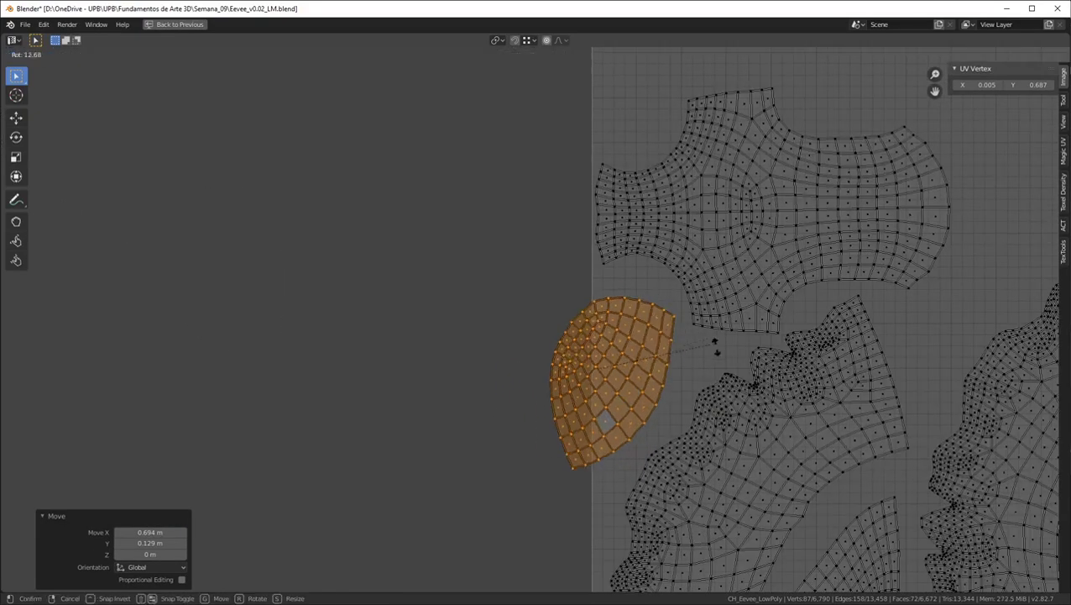
key(r)
click(520, 439)
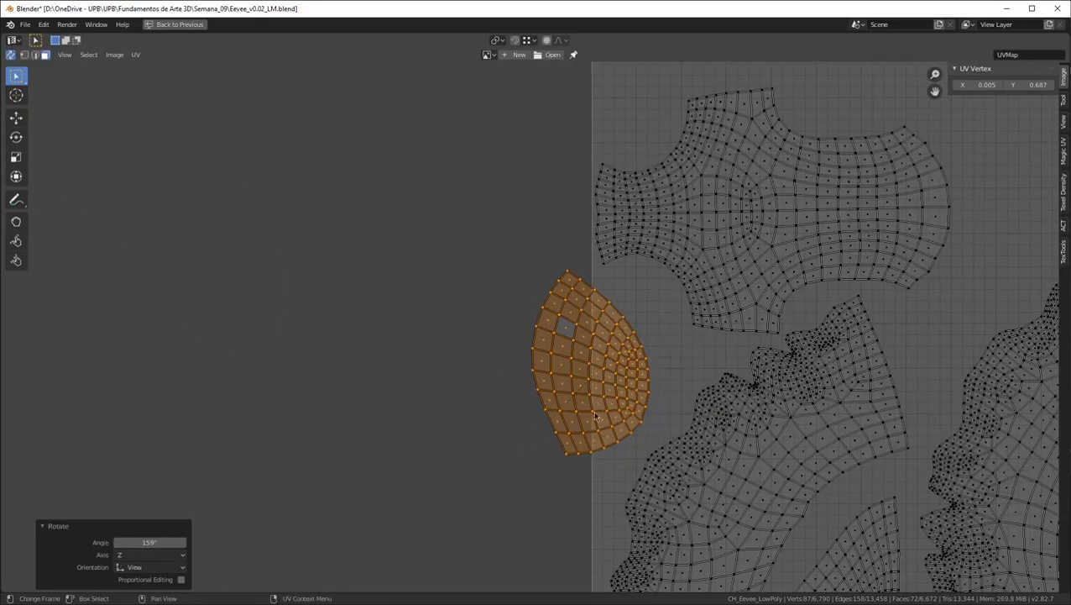
key(g)
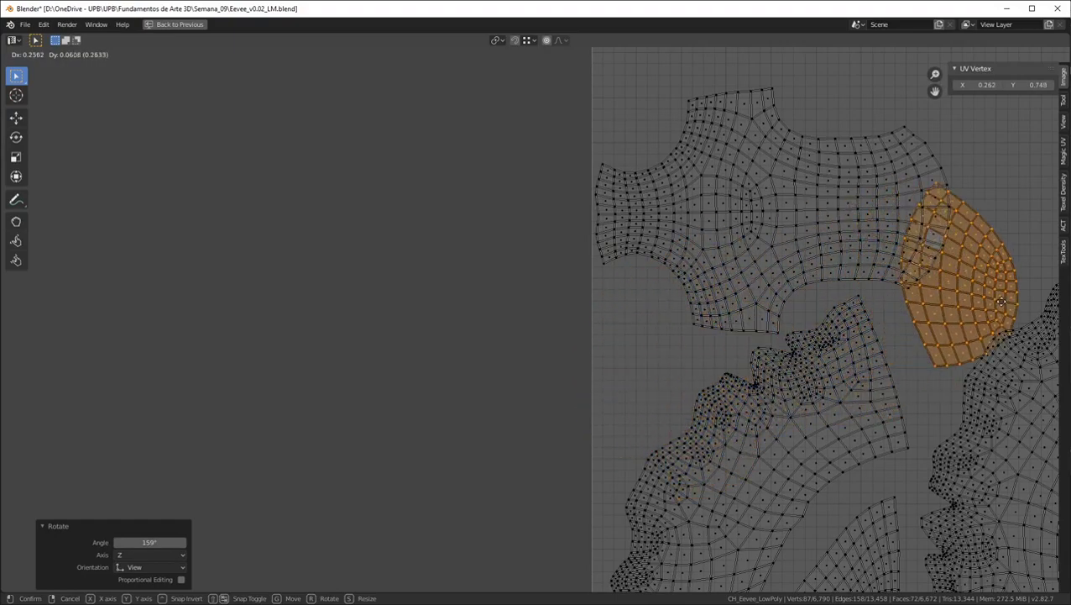
click(990, 253)
Rotate the small island 35.2° and move it about 0.04 m in X, between the cross-shaped island and the curved jagged one
middle_drag(831, 373, 587, 148)
scroll(577, 195, down, 4)
middle_drag(508, 369, 456, 409)
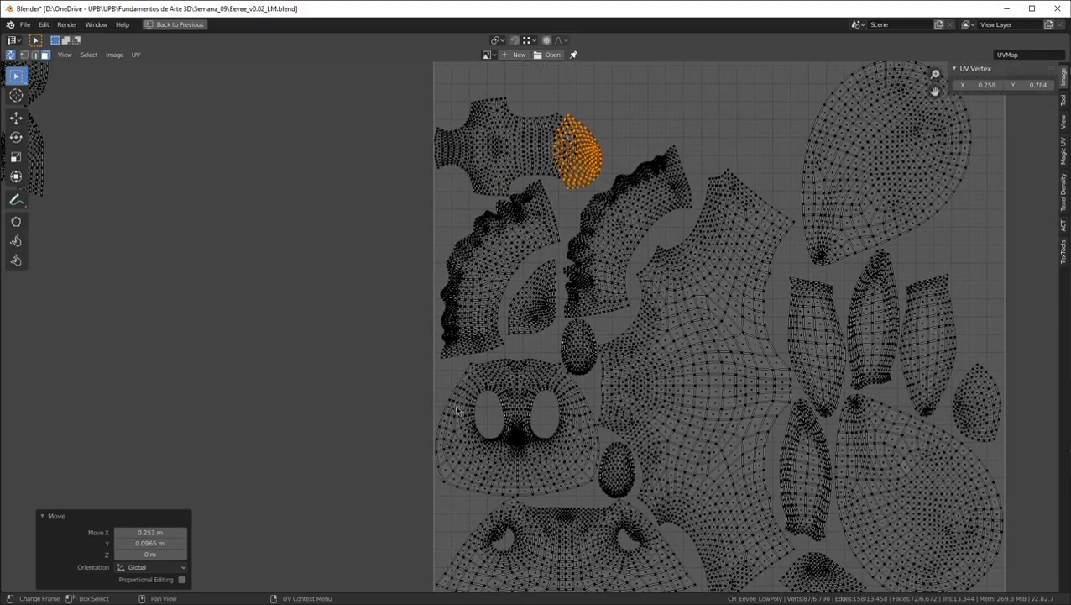
scroll(574, 238, down, 1)
middle_drag(551, 275, 472, 395)
scroll(500, 294, up, 4)
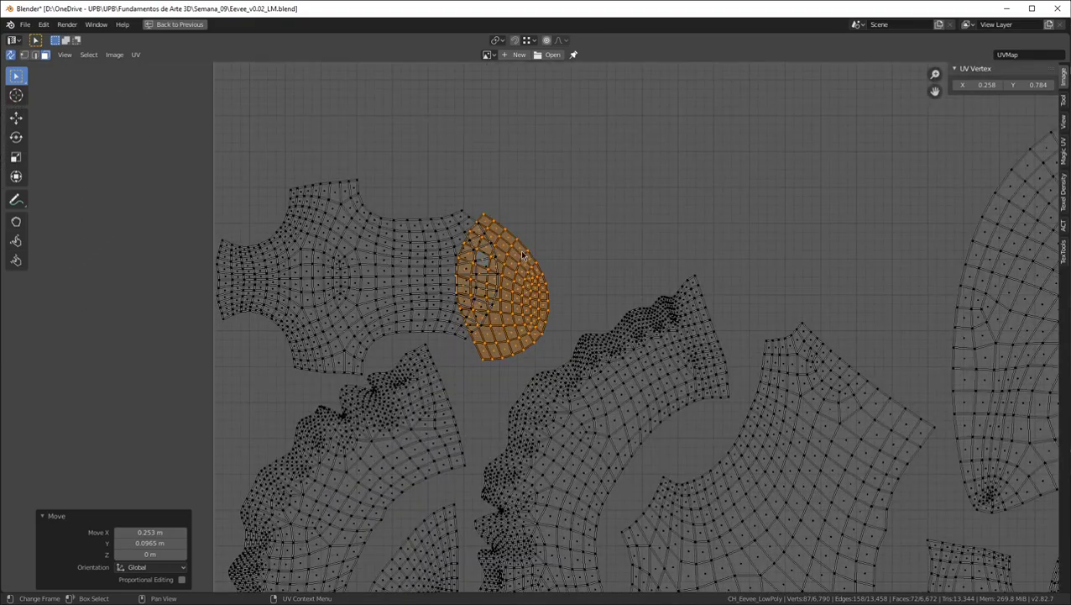
key(r)
click(598, 299)
key(g)
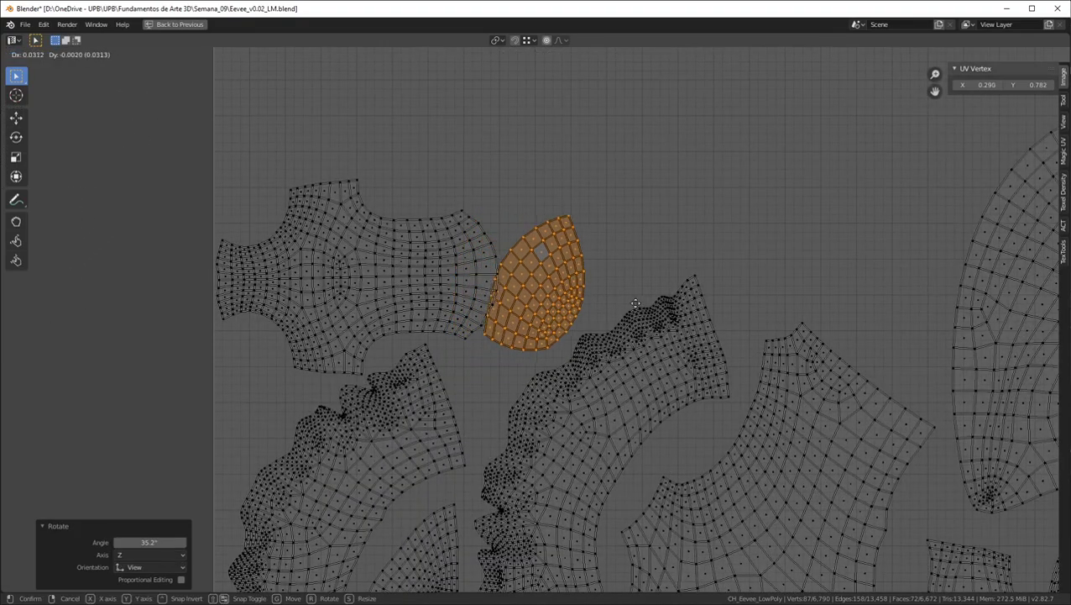
click(646, 304)
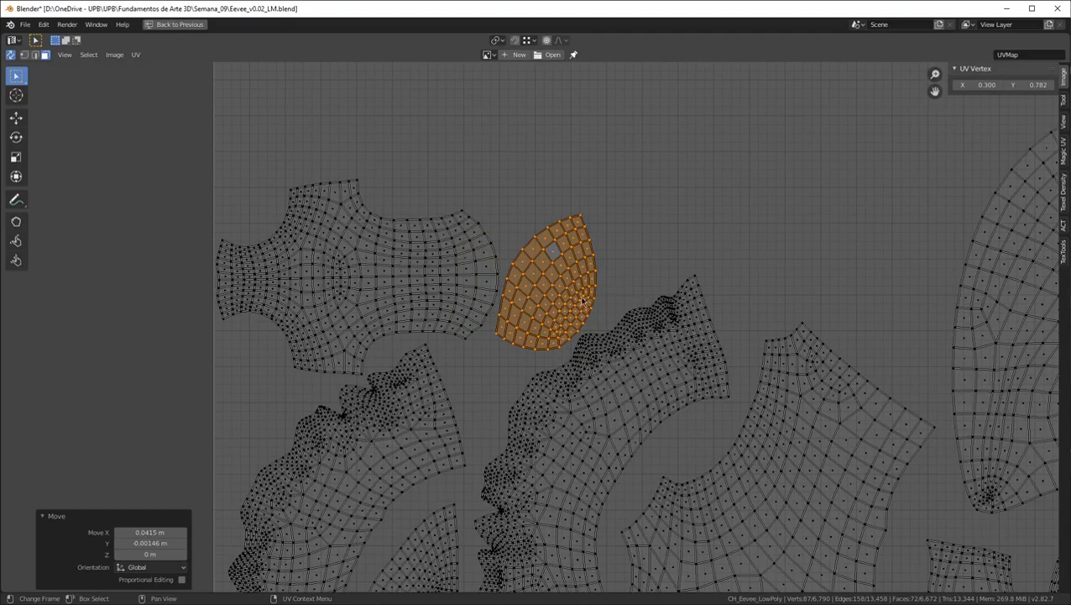
Nudge the small island about 0.002 m in X, between the cross-shaped island and the curved jagged one
scroll(588, 299, up, 3)
key(g)
click(599, 297)
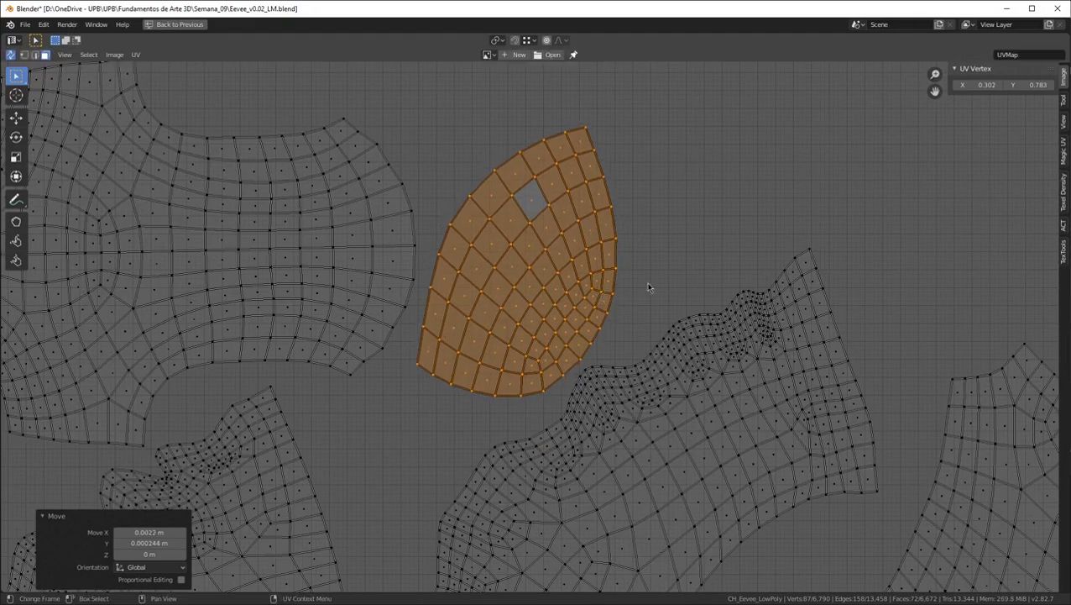
Bring the lower of the two touching outside islands into the UV square, about 1.67 m in X and -0.158 m in Y
scroll(483, 332, down, 5)
click(144, 279)
scroll(227, 289, down, 3)
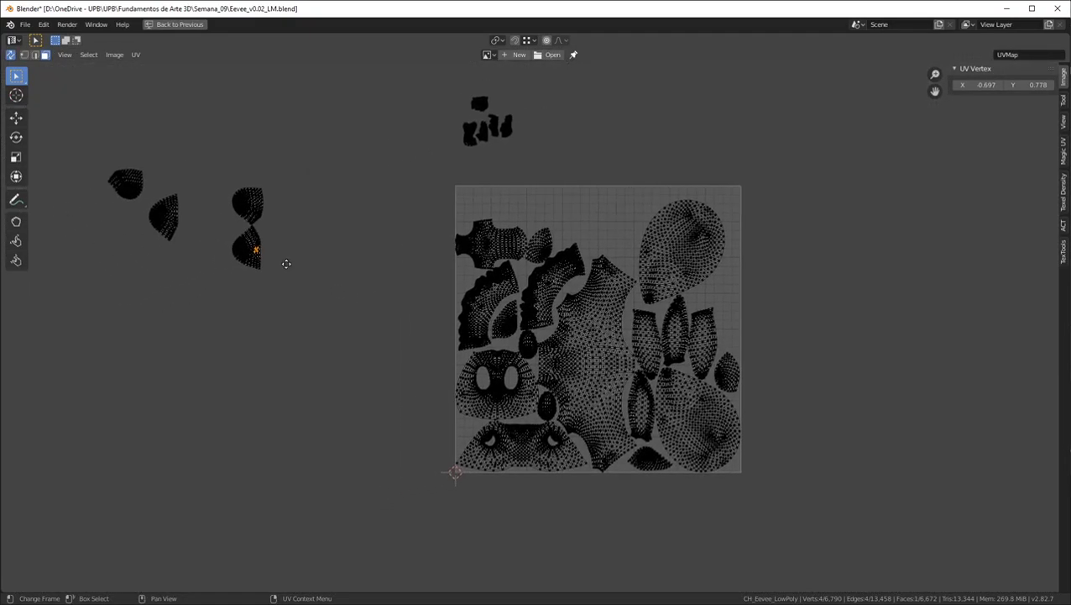
key(l)
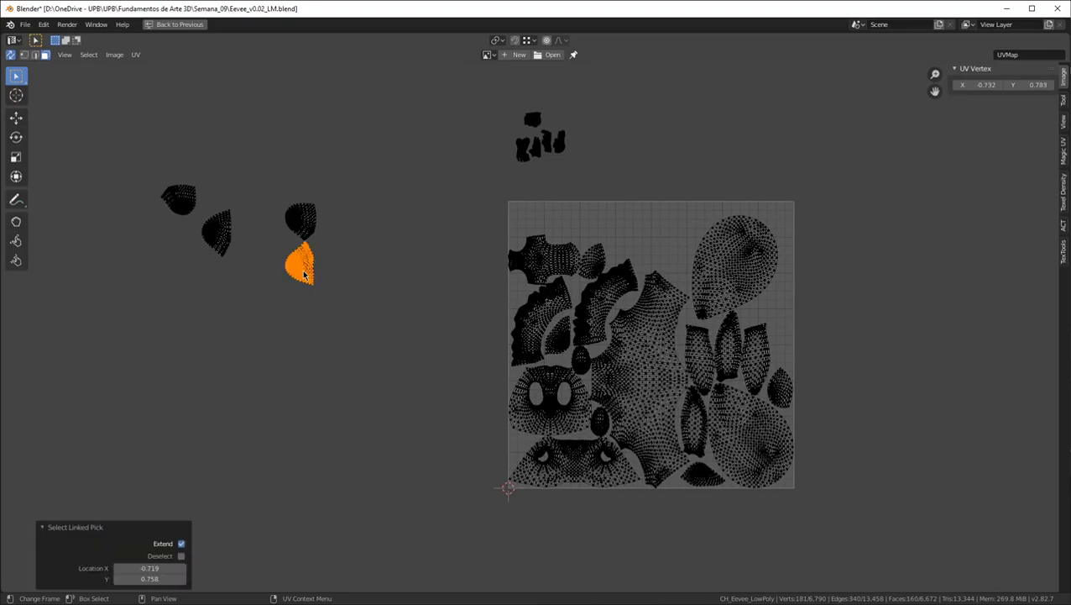
key(g)
click(778, 318)
Shift the fan-shaped island closer to the lower right side of the large upper rounded island without overlapping it
scroll(778, 317, up, 6)
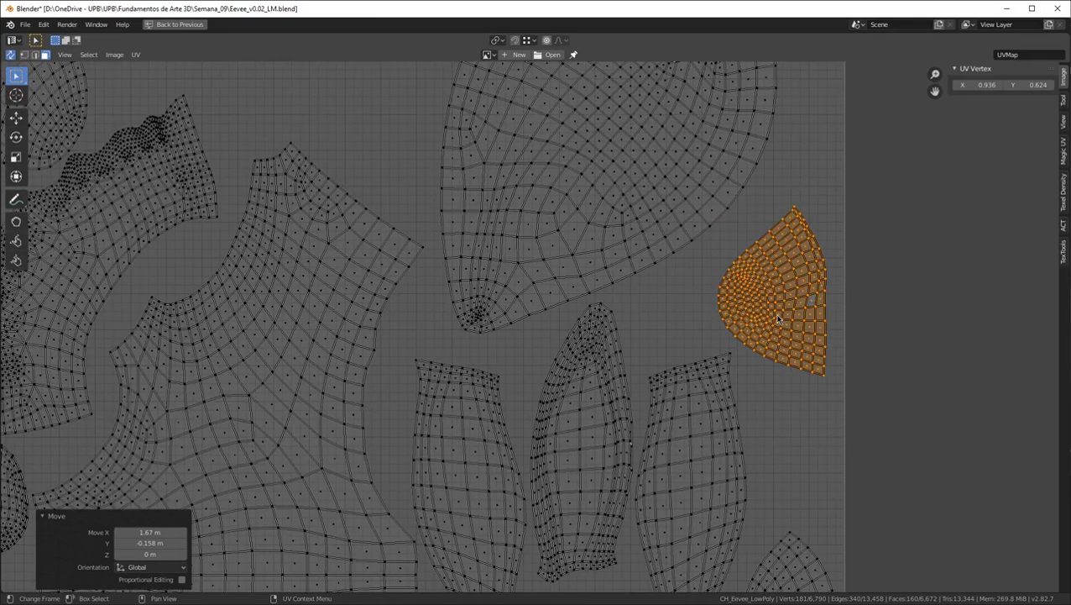
key(g)
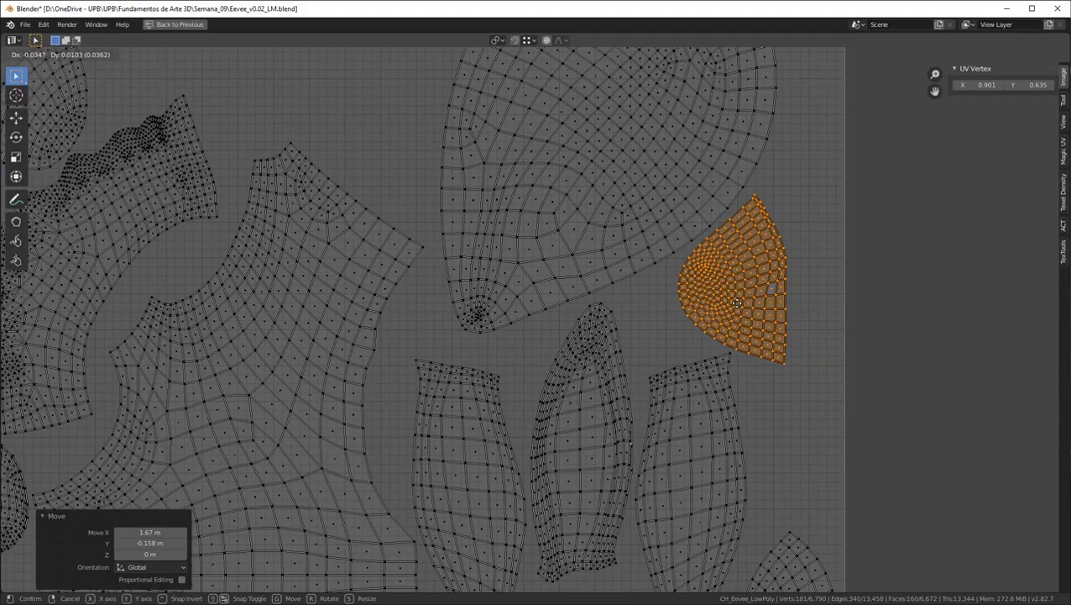
click(734, 303)
key(g)
click(736, 302)
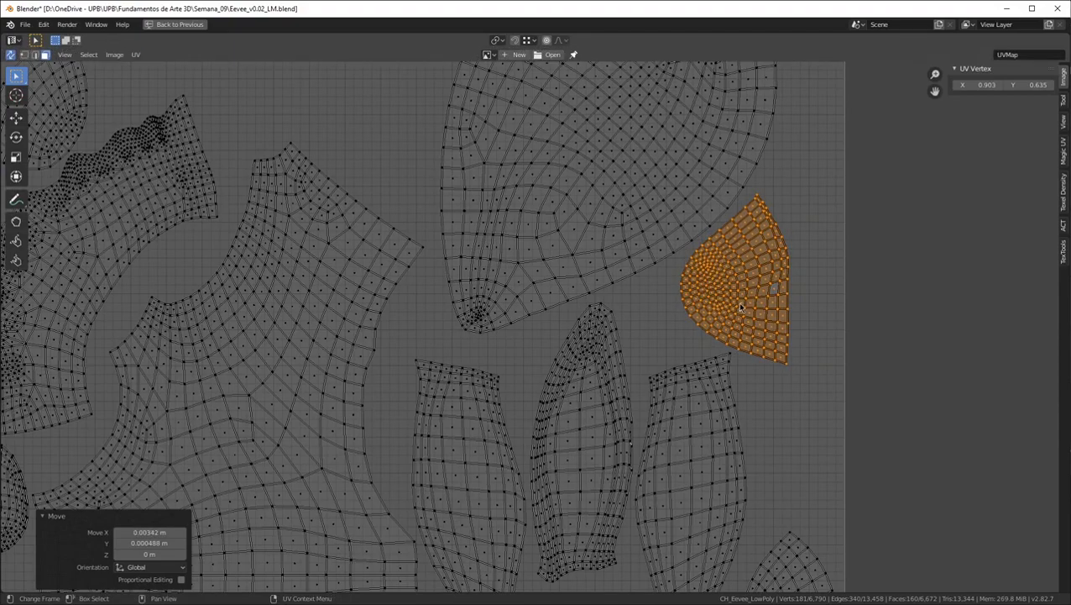
Bring the farthest outside island into the UV square, near the upper tip of the large body island
scroll(736, 302, down, 5)
click(38, 208)
middle_drag(39, 208, 209, 246)
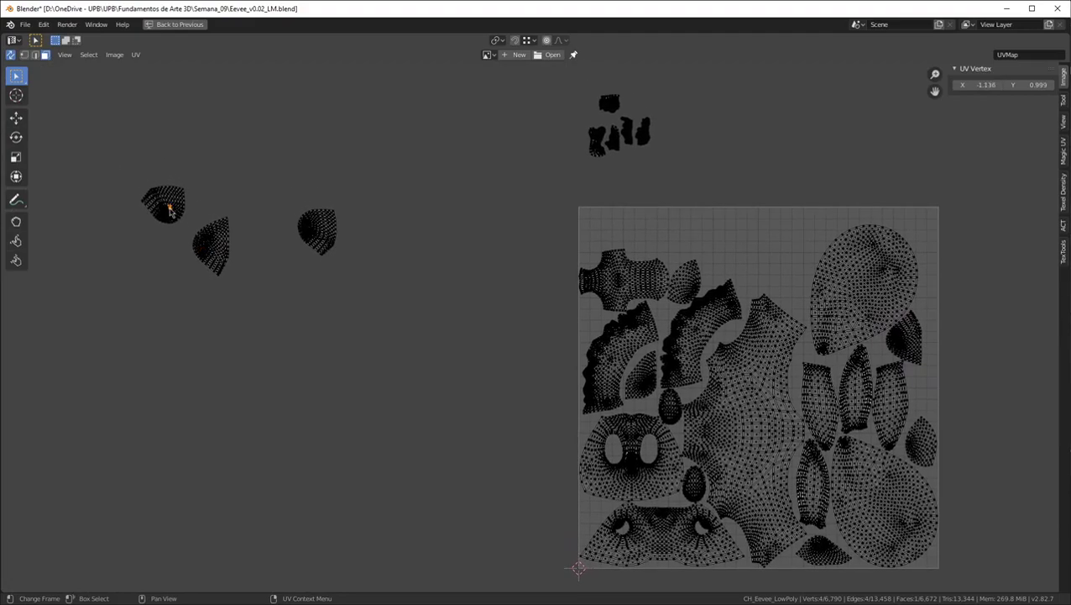
key(l)
key(g)
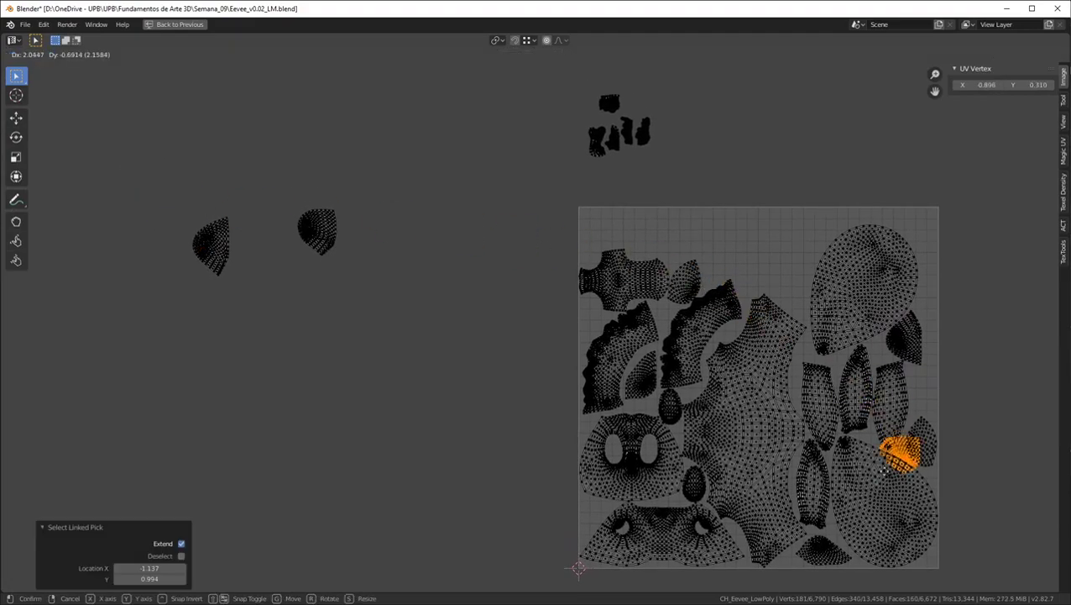
click(795, 300)
Rotate the island and fit it into the gap between the body island's upper tip and the large upper rounded island
scroll(795, 300, up, 4)
key(g)
click(809, 298)
key(r)
click(842, 216)
key(g)
click(837, 213)
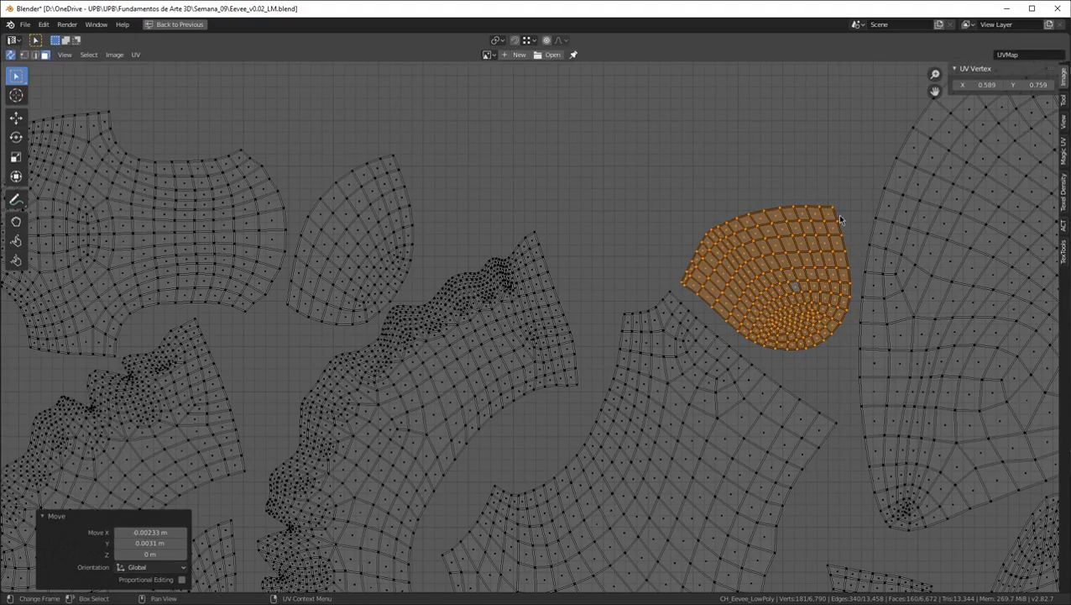
Bring the farther of the two remaining fan-shaped outside islands into the UV square, about 1.5 m in X and -0.0388 m in Y
scroll(808, 237, down, 5)
drag(336, 262, 386, 298)
middle_drag(474, 331, 342, 454)
scroll(342, 454, down, 1)
middle_drag(199, 514, 343, 404)
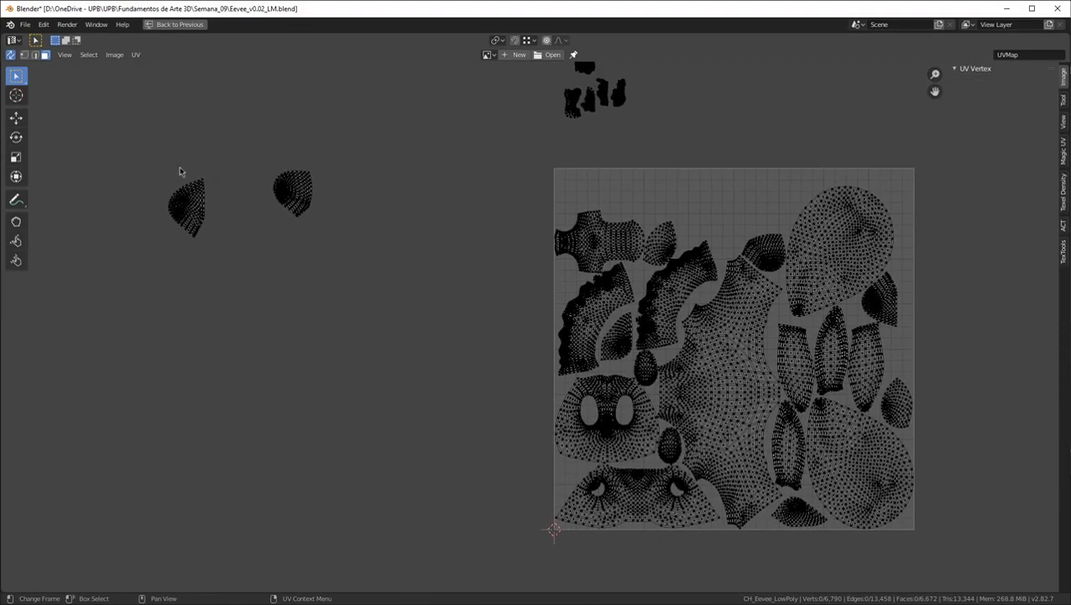
drag(136, 174, 267, 306)
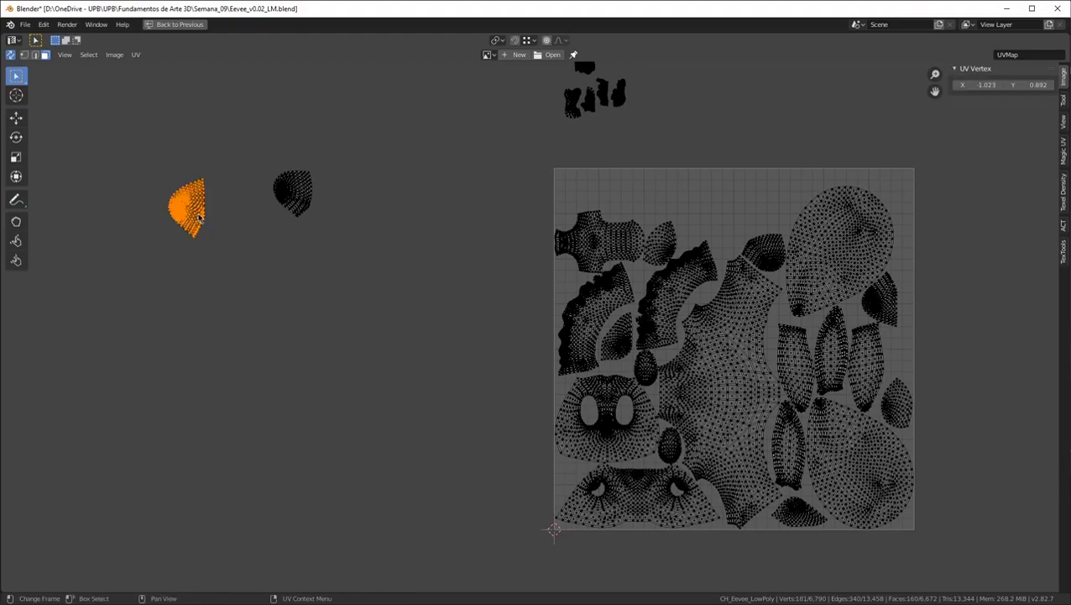
key(g)
click(737, 228)
Rotate the island -93° and fit it above the gap between the curved jagged island and the body island
scroll(736, 227, up, 5)
key(r)
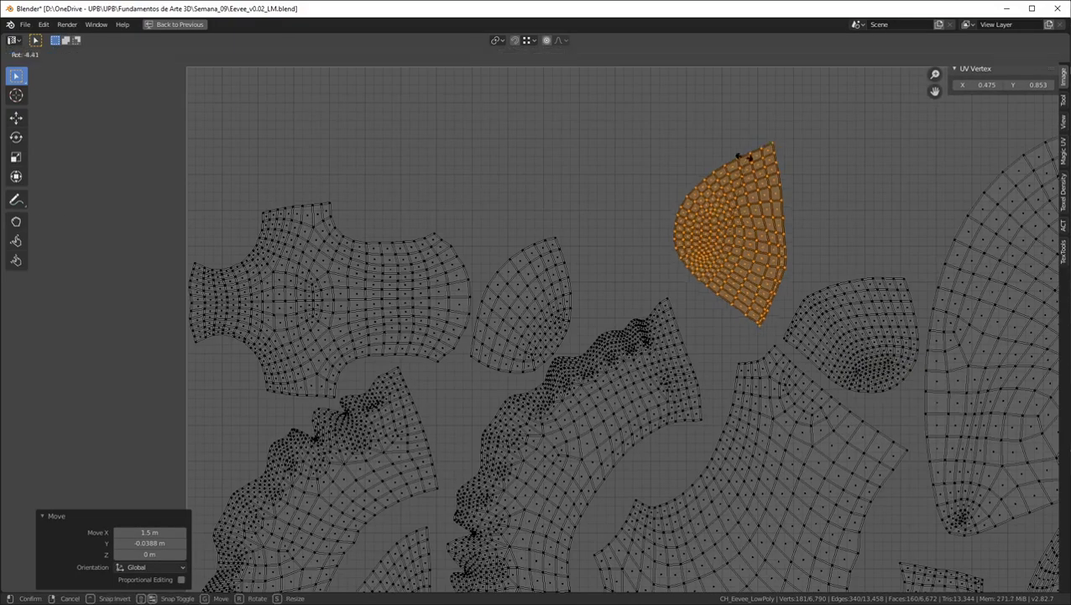
click(649, 220)
key(g)
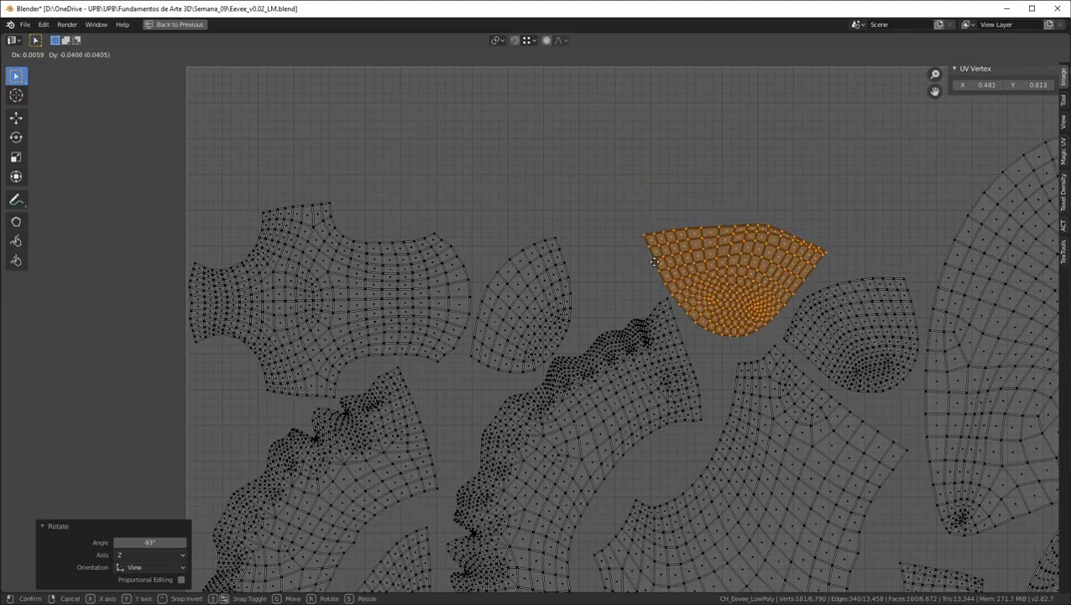
click(660, 268)
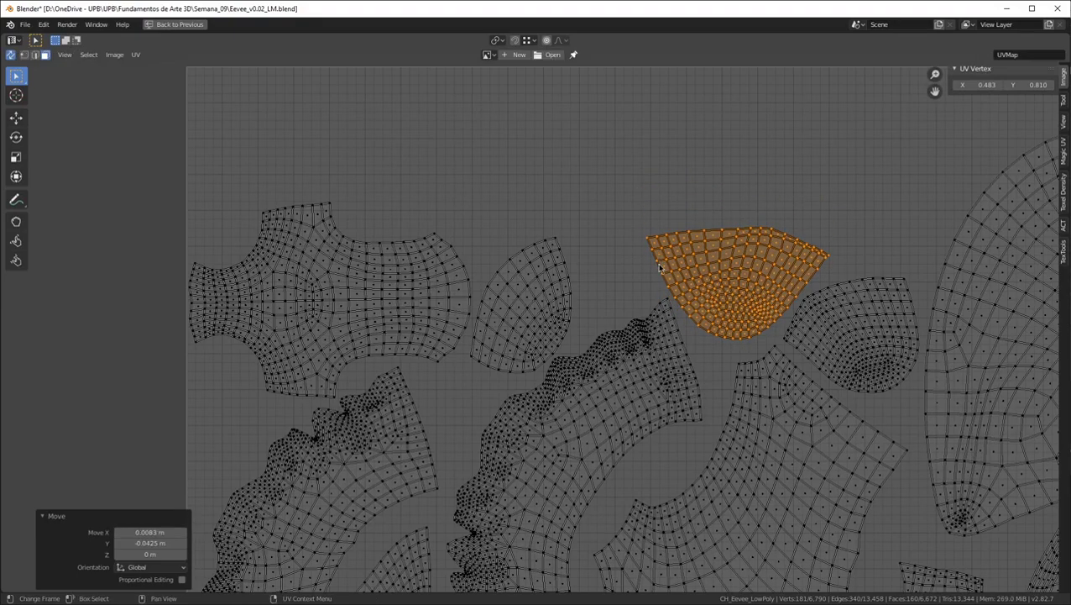
Bring the last fan-shaped outside island beside the large upper rounded island, about 1.34 m in X and -0.0431 m in Y
scroll(666, 269, down, 4)
middle_drag(221, 238, 267, 324)
drag(119, 253, 333, 398)
key(g)
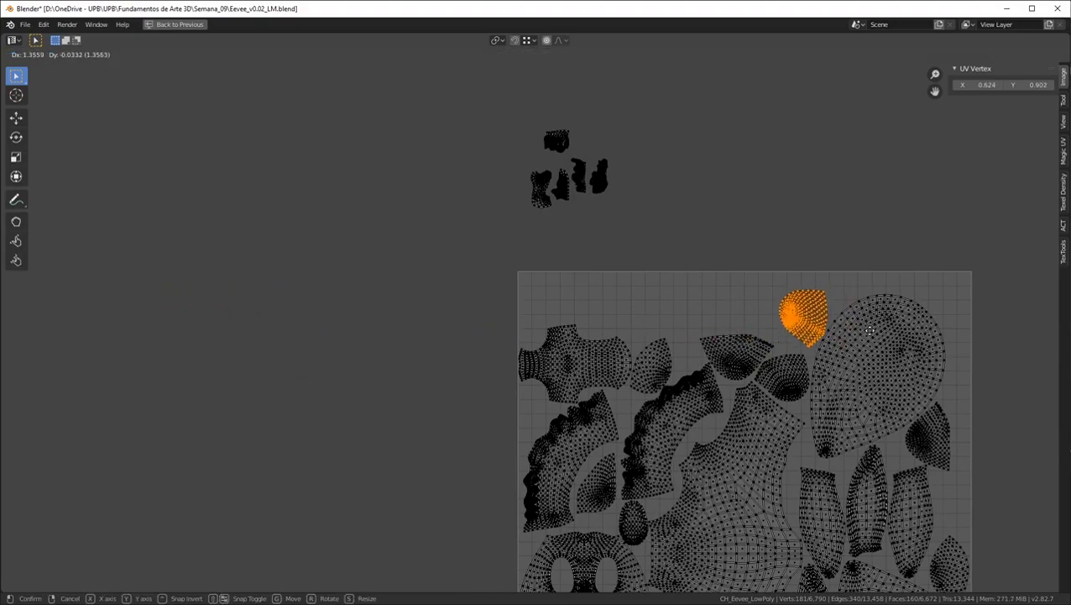
click(863, 338)
Try the island at the UV square's right edge, about 0.341 m in X and -0.395 m in Y away, and rotate it -80.4°
middle_drag(855, 372, 762, 332)
key(g)
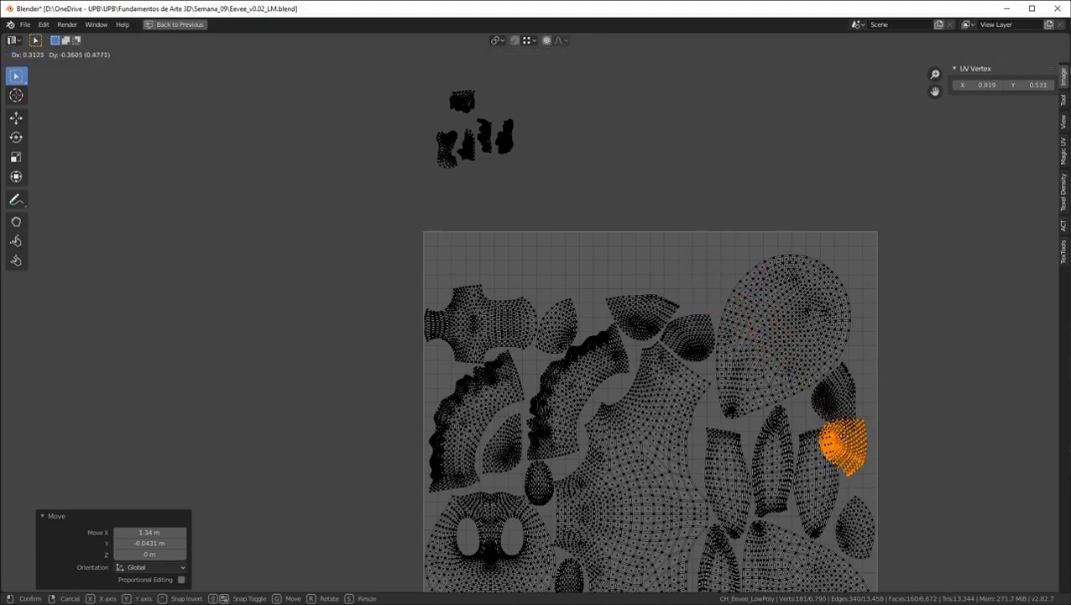
click(864, 456)
scroll(866, 449, up, 4)
key(r)
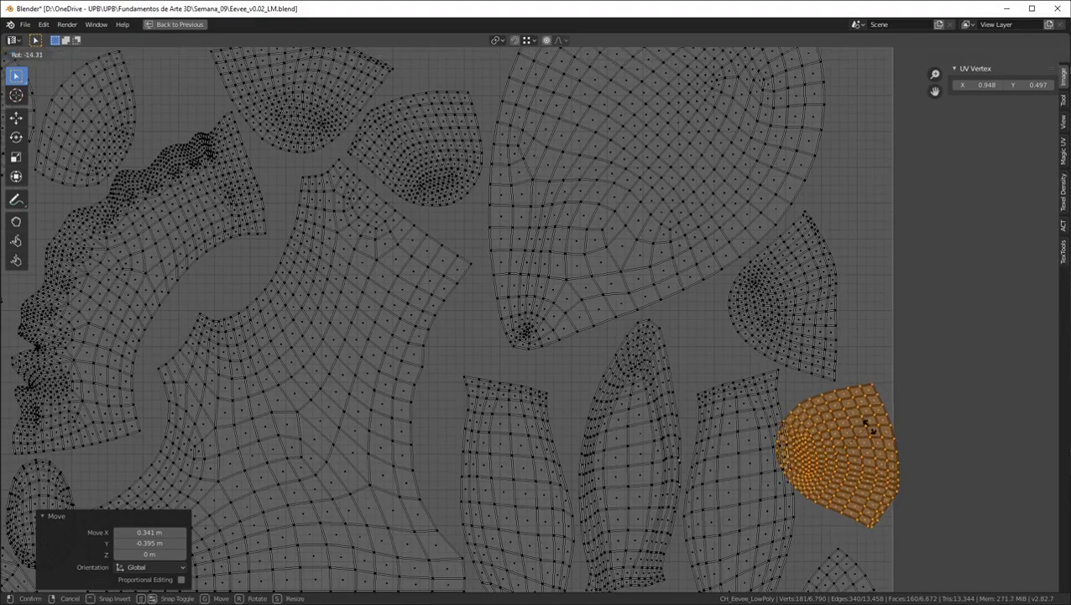
click(813, 377)
Move the rotated island above the cross-shaped island, about -0.756 m in X and 0.42 m in Y
key(Home)
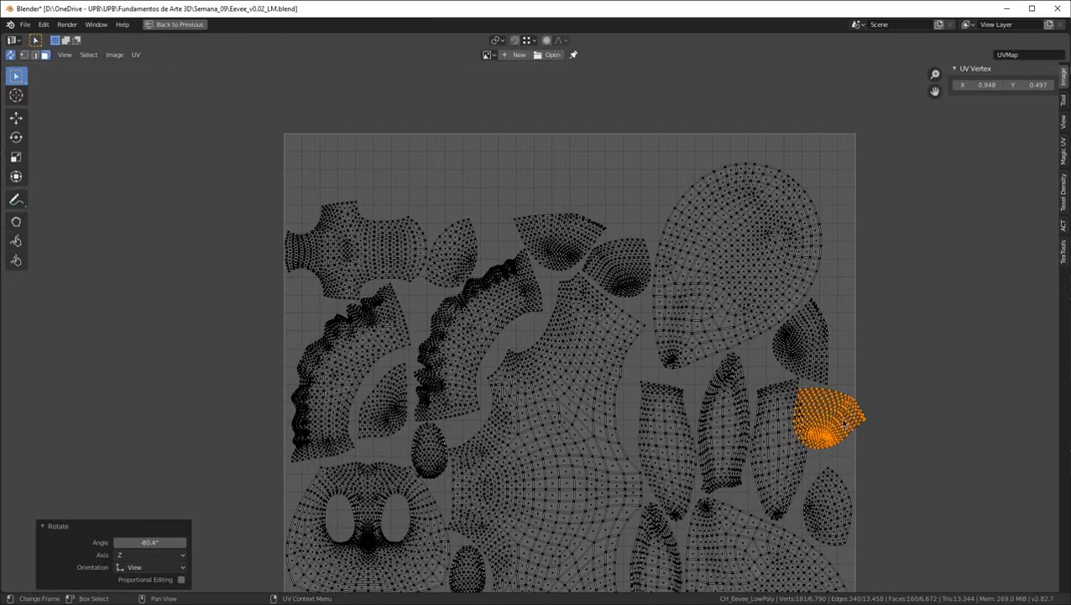
key(g)
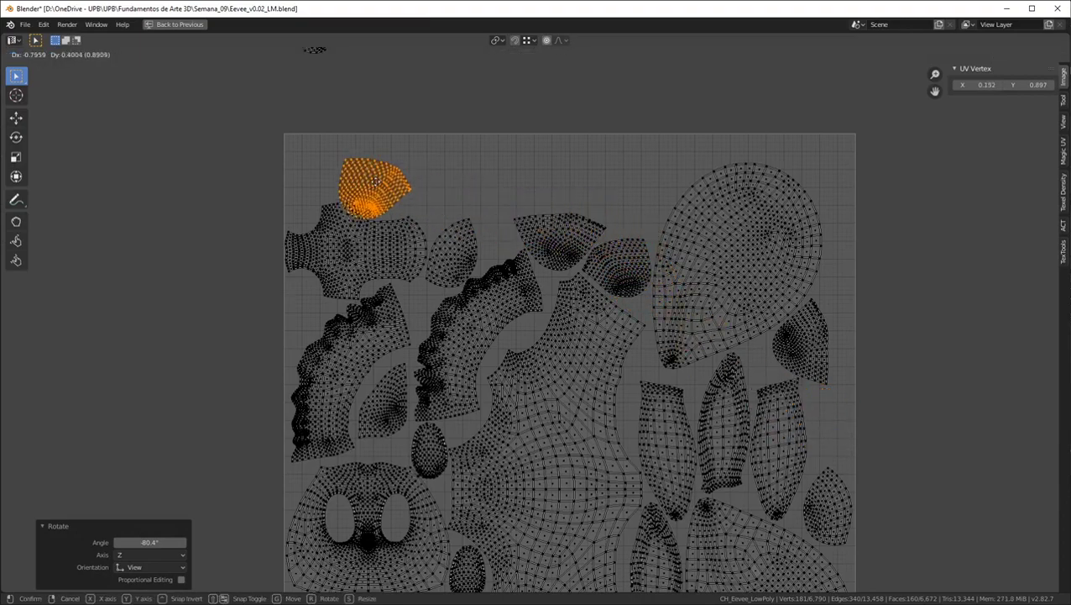
click(394, 173)
Move the topmost small jagged island from outside the UV square into the gap below the cross-shaped island's left end
scroll(492, 241, down, 5)
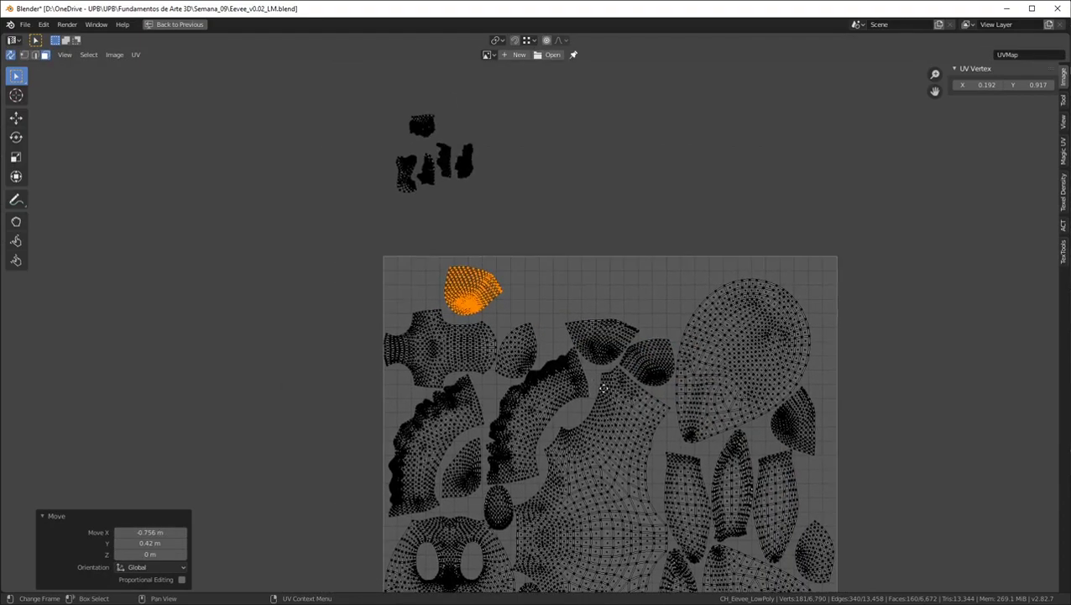
scroll(492, 241, up, 5)
drag(476, 211, 534, 262)
scroll(529, 262, up, 3)
scroll(527, 263, down, 3)
key(g)
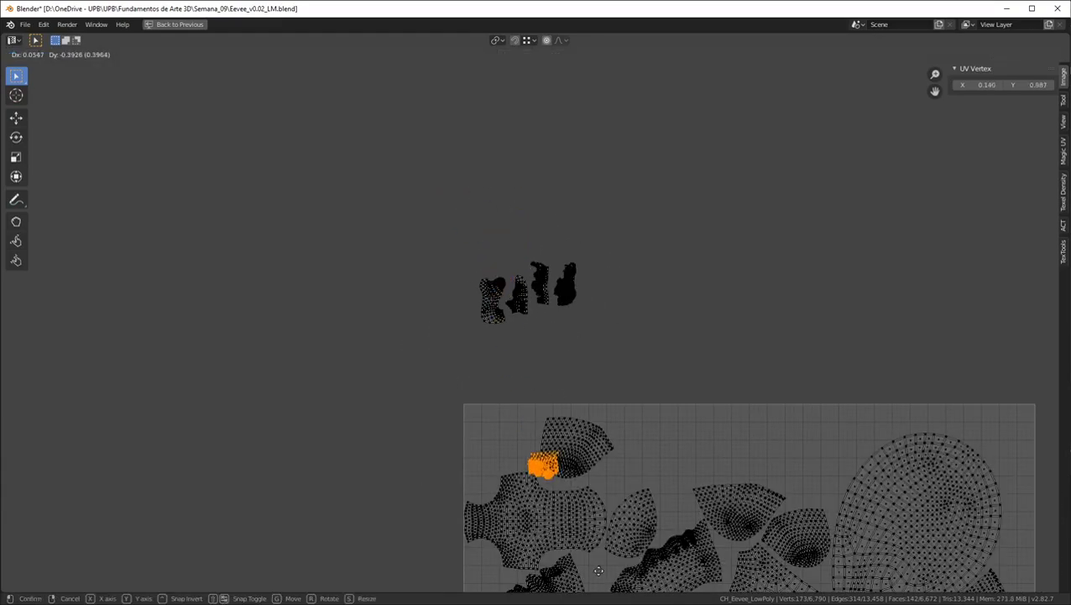
click(538, 107)
scroll(606, 249, up, 5)
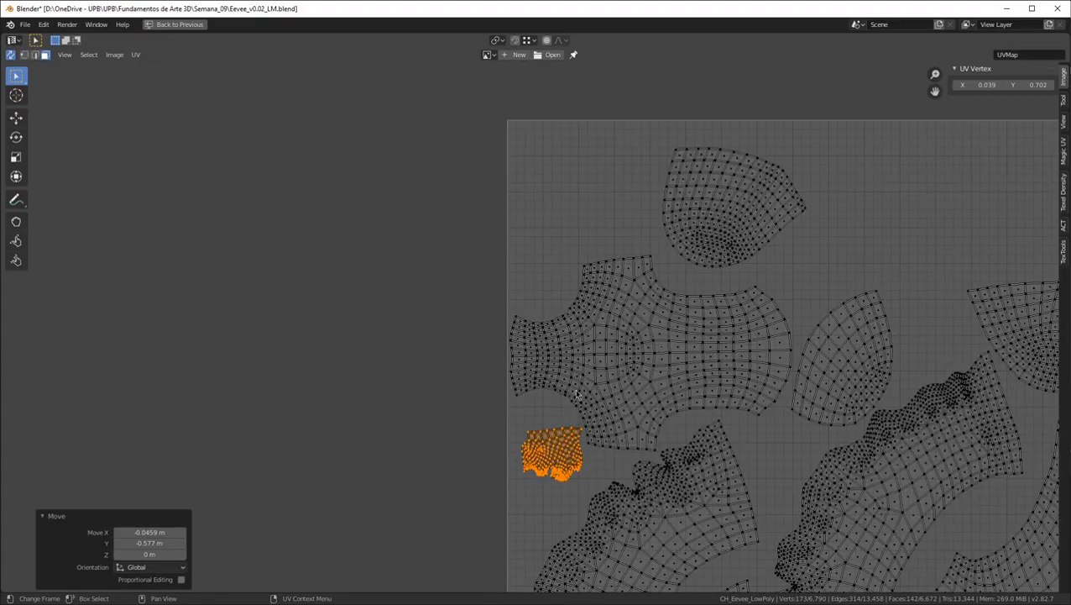
middle_drag(576, 393, 522, 328)
key(g)
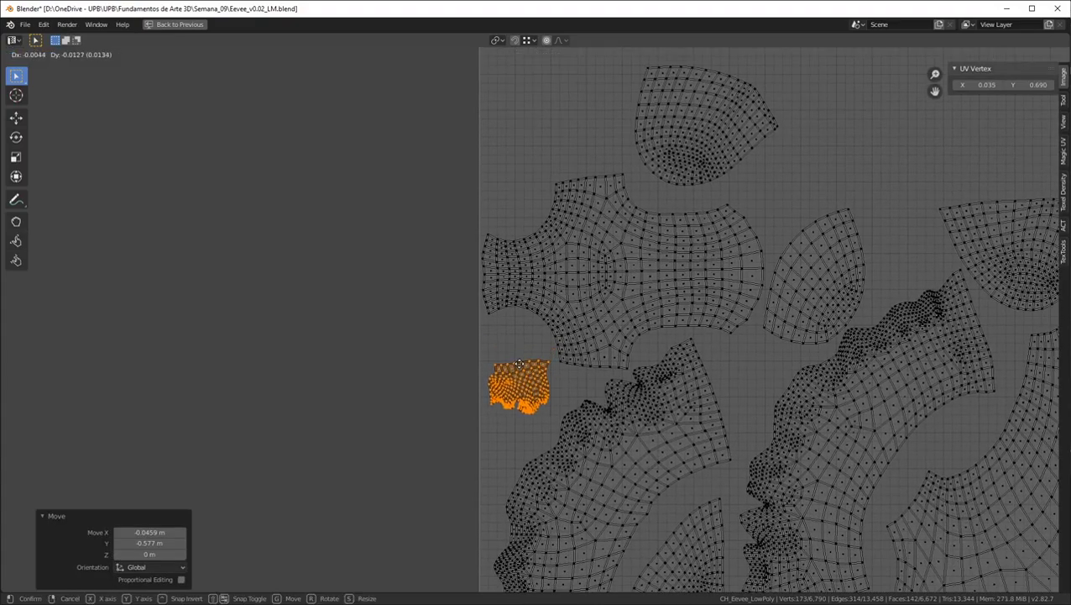
click(519, 364)
Move the four remaining small outside islands together into the UV square's free upper area, about 0.262 m in X and -0.262 m in Y
scroll(530, 330, down, 3)
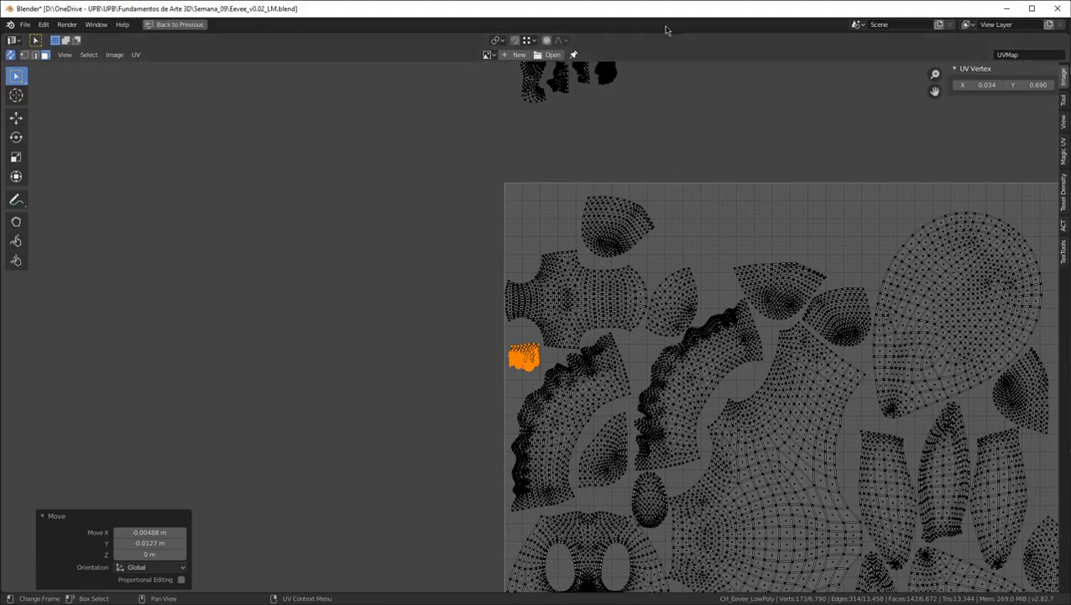
middle_drag(655, 151, 521, 267)
drag(369, 135, 584, 266)
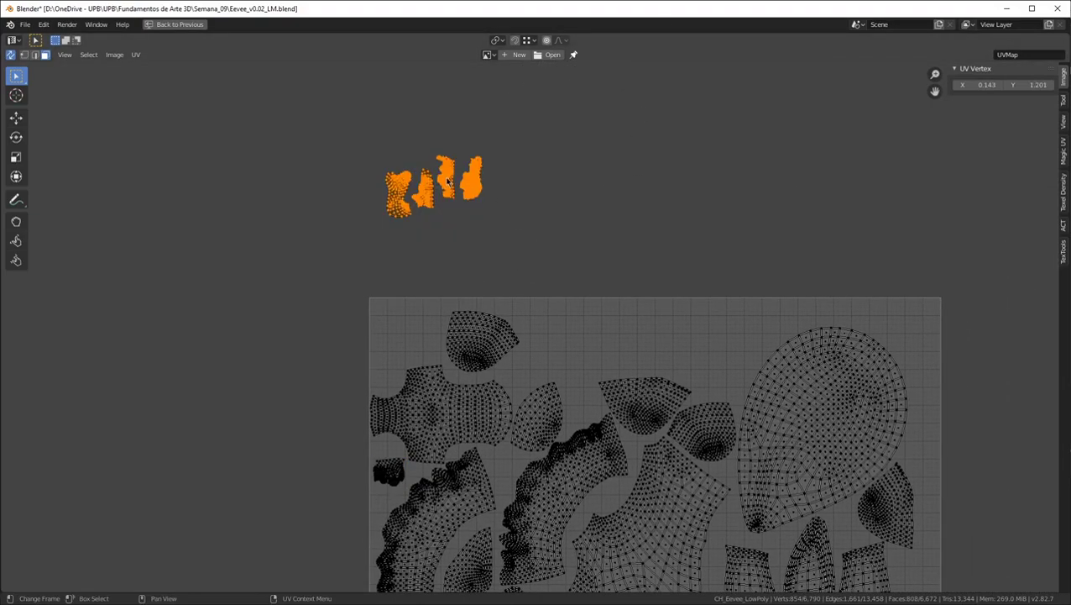
key(g)
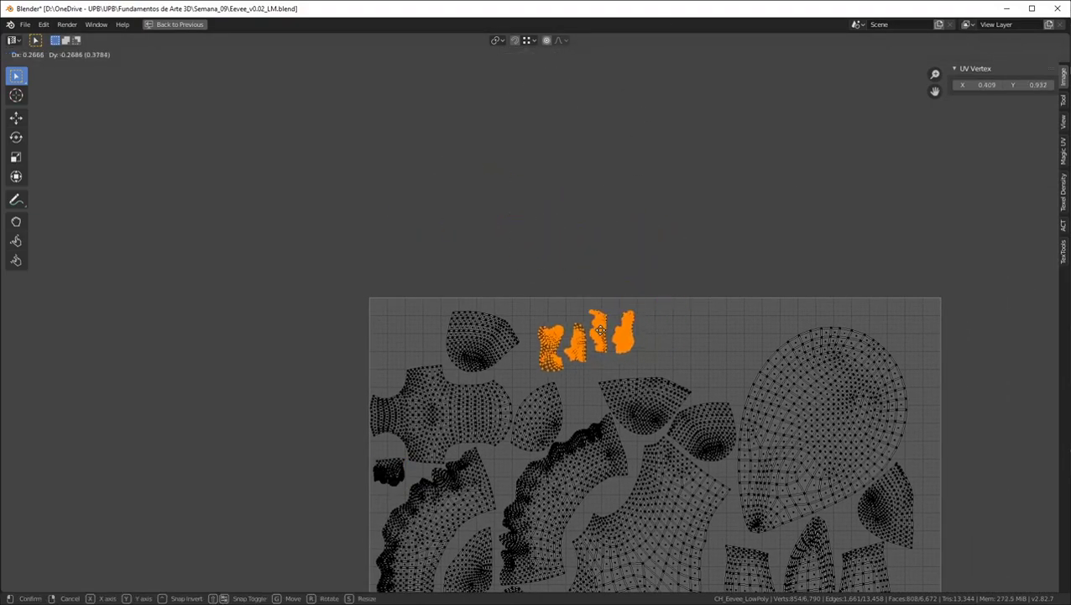
click(597, 326)
scroll(609, 331, up, 3)
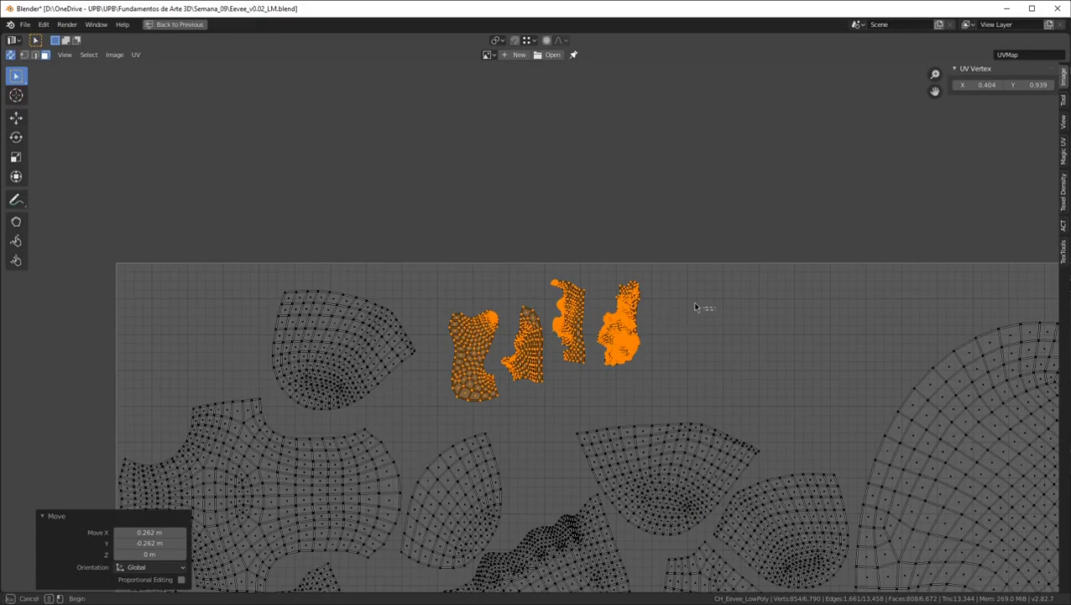
click(706, 311)
Shift the fan-shaped island below the large upper rounded island closer to the UV square's right edge
scroll(524, 254, down, 6)
scroll(553, 275, up, 6)
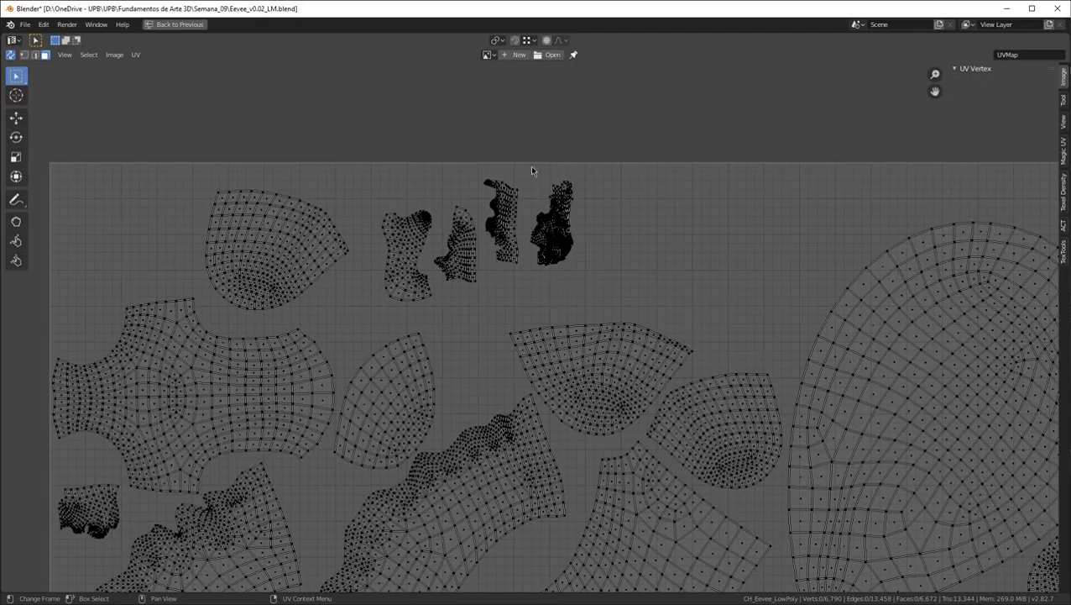
scroll(539, 188, down, 5)
middle_drag(694, 373, 651, 343)
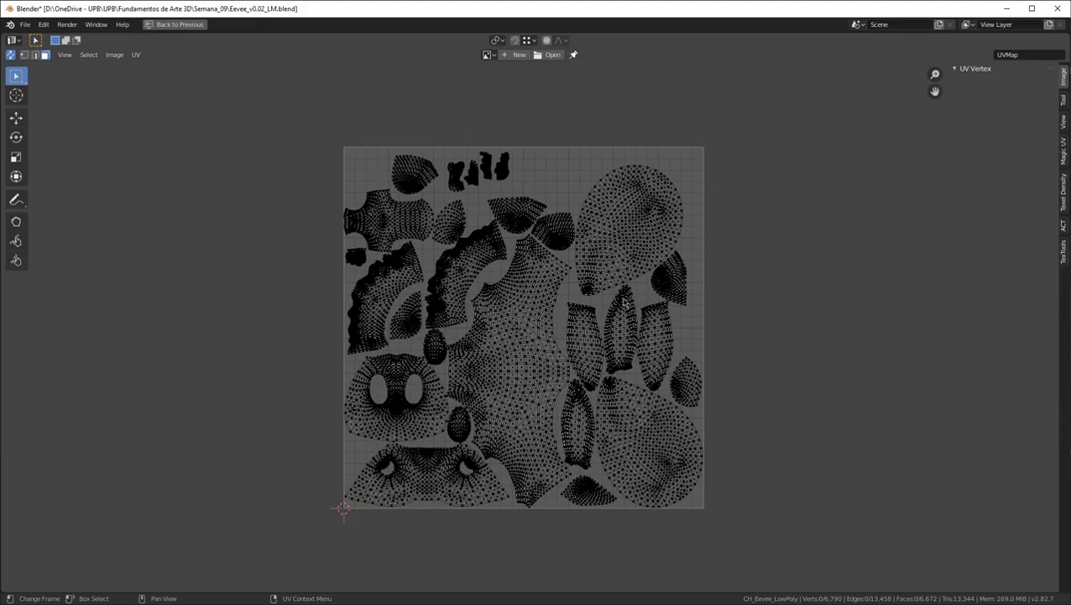
scroll(623, 301, up, 4)
key(l)
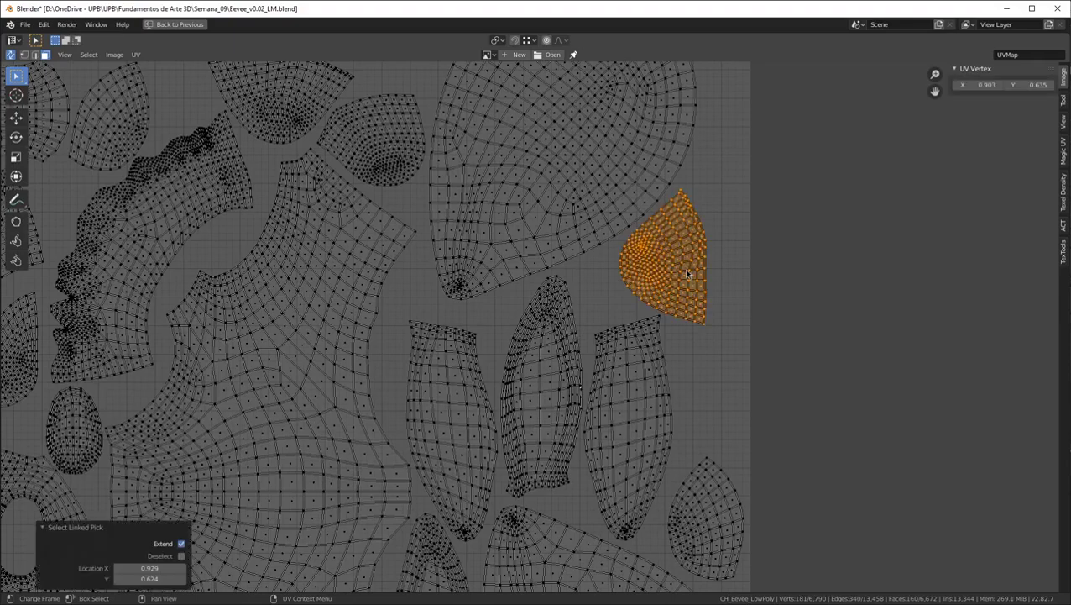
key(g)
click(715, 263)
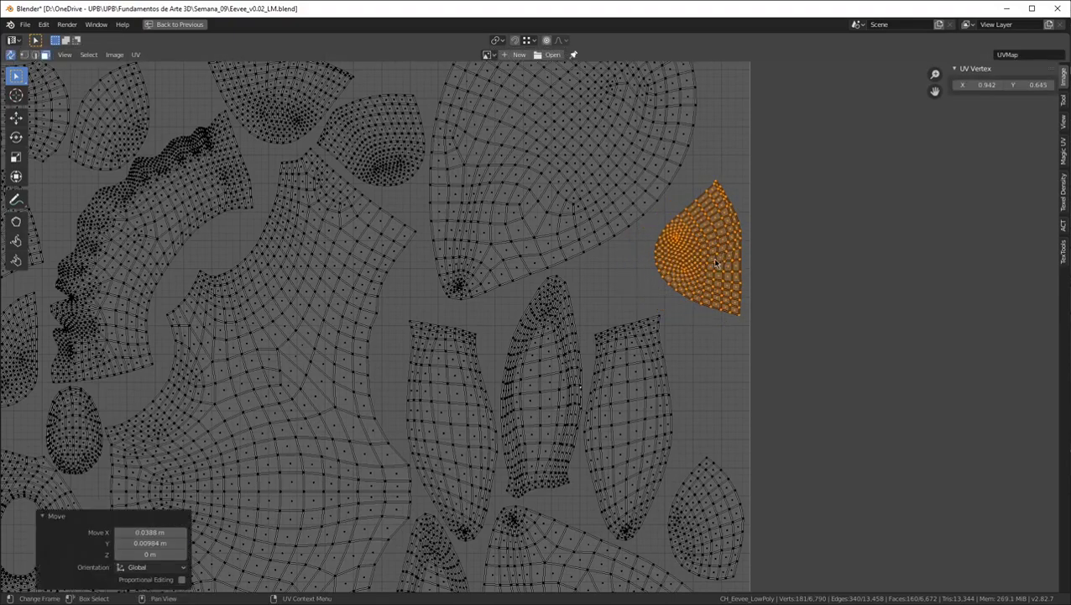
key(g)
click(704, 265)
Move the large upper rounded island slightly up and right, toward the UV square's upper right corner
middle_drag(657, 296, 589, 448)
click(528, 269)
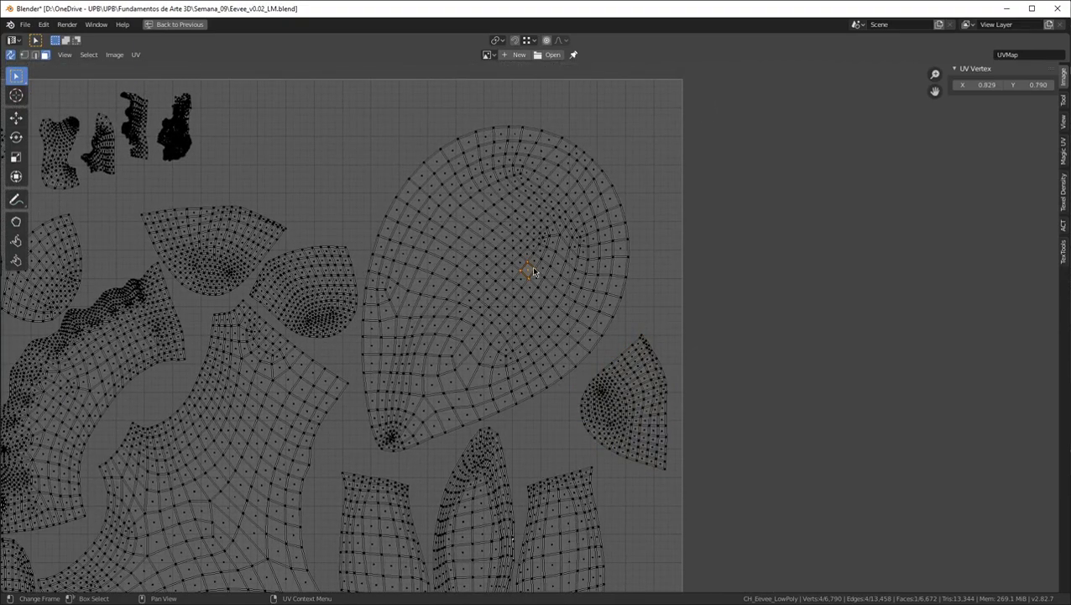
key(l)
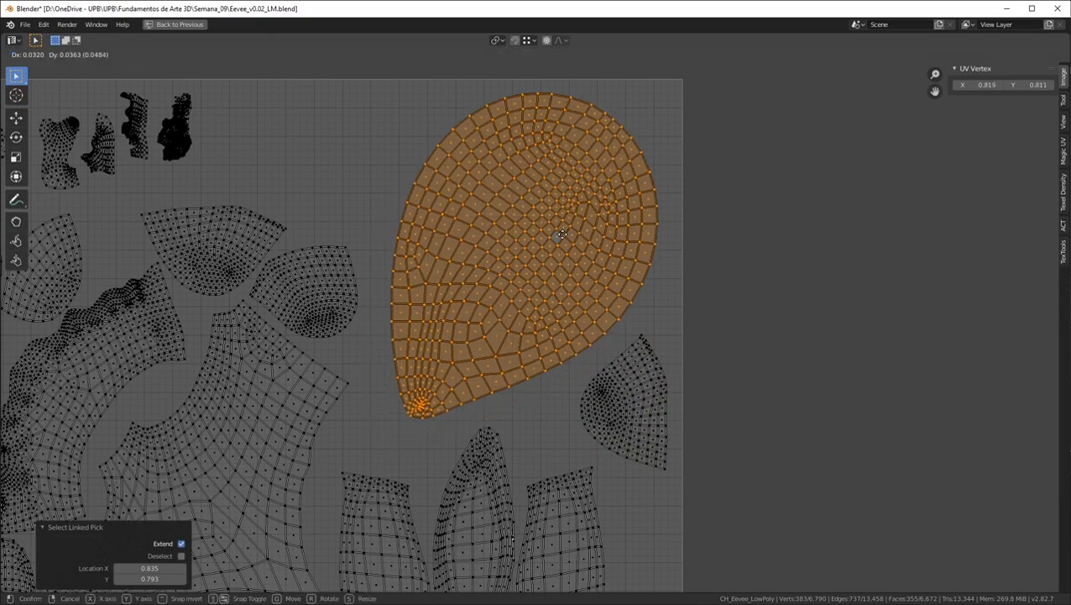
click(518, 248)
Nudge the small fan-shaped island beside the large rounded island slightly right and up, away from the body island
click(320, 285)
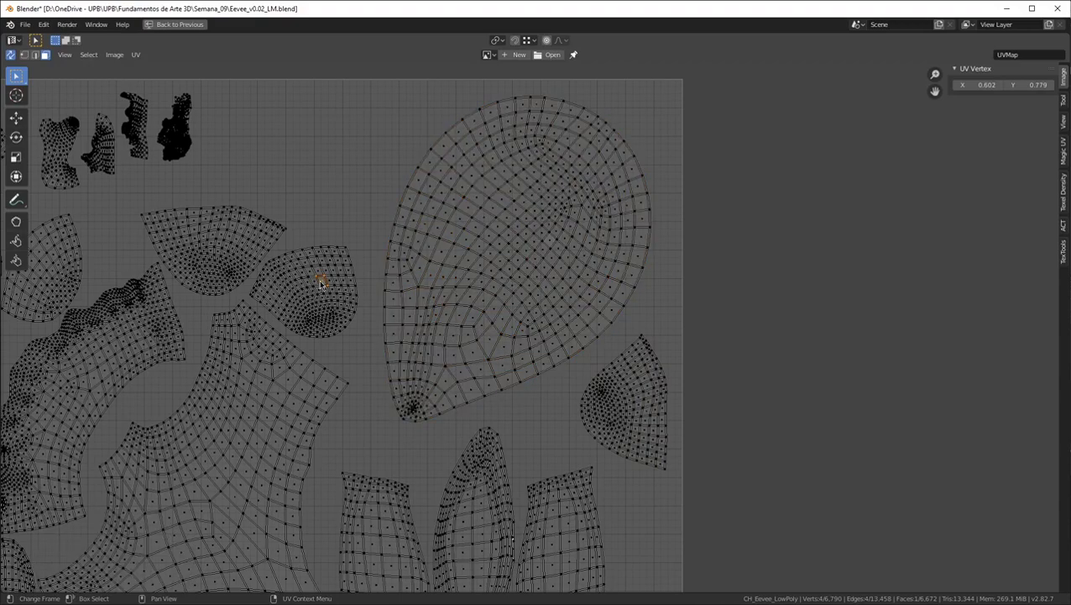
key(l)
key(g)
click(334, 277)
Move the wide fan-shaped island above the body island slightly up, about -0.003 m in X and 0.026 m in Y
click(241, 231)
middle_drag(241, 231, 495, 241)
key(l)
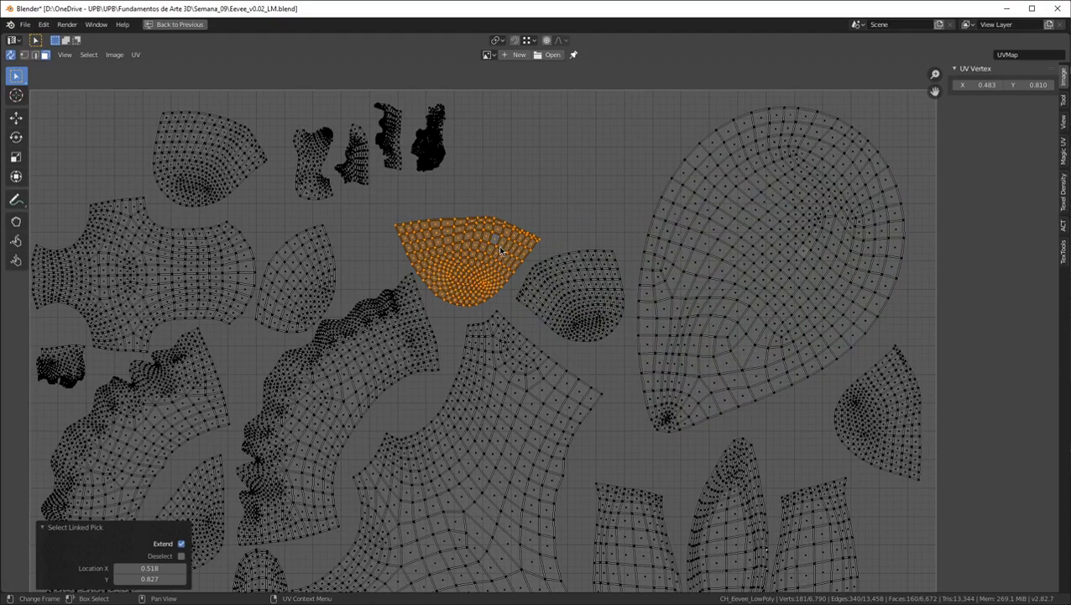
key(g)
click(536, 220)
scroll(536, 220, down, 4)
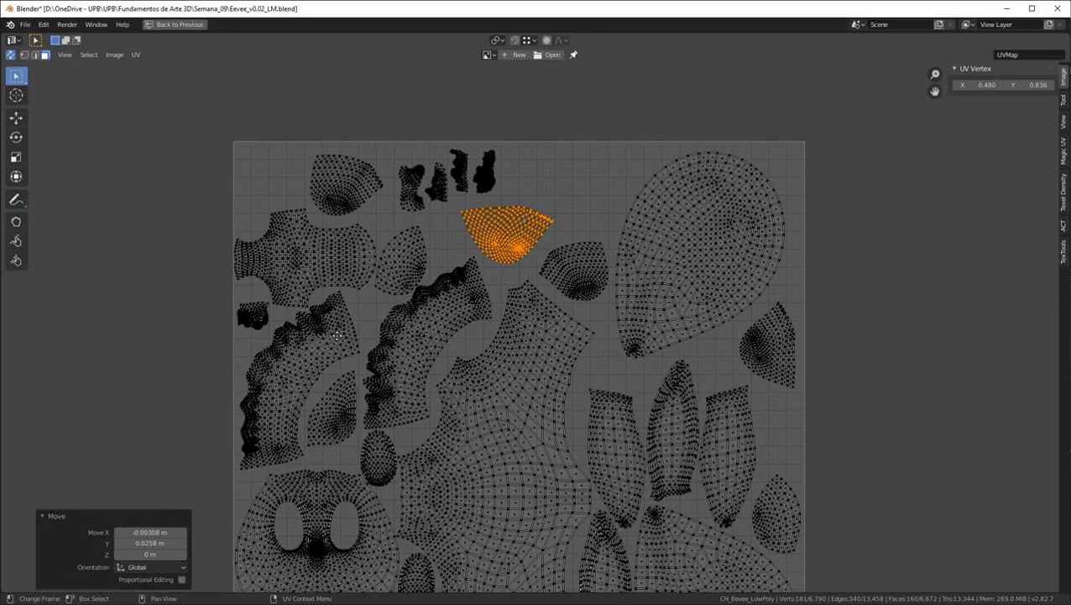
Shift the leaf-shaped island above the second jagged arc island about 0.024 m in X and 0.027 m in Y
click(503, 294)
key(l)
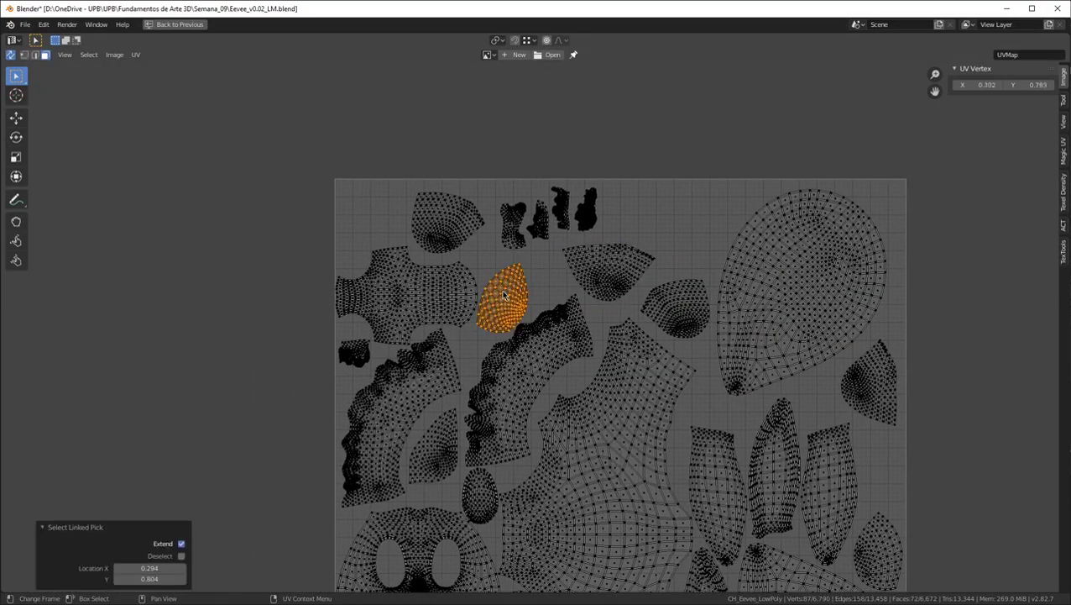
key(g)
click(515, 277)
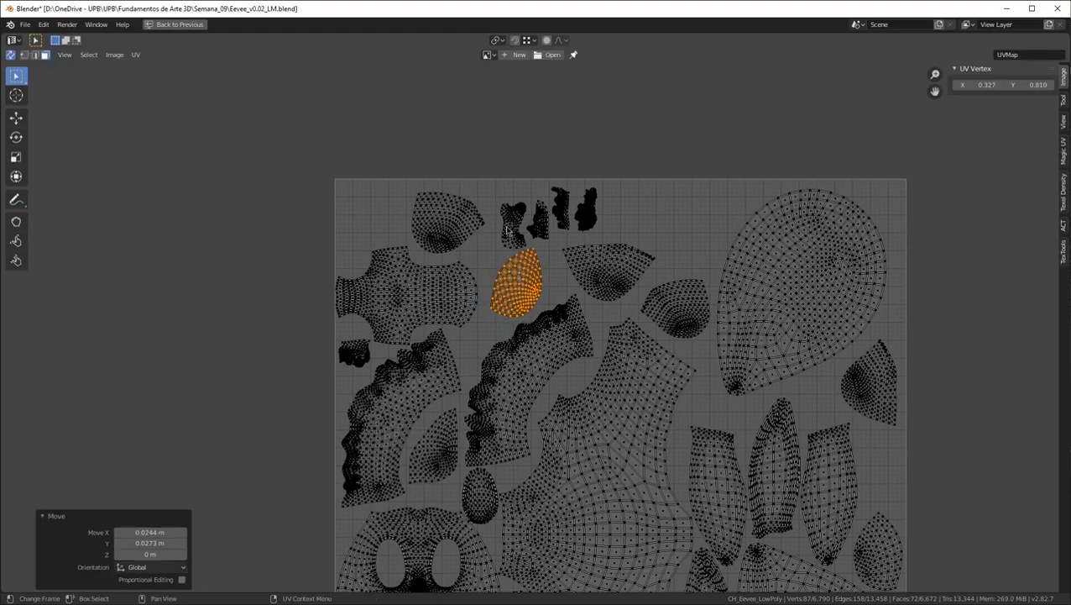
Move the leftmost of the four small upper islands into the UV square's upper left corner, about -0.259 m in X and 0.023 m in Y
click(508, 231)
key(l)
key(g)
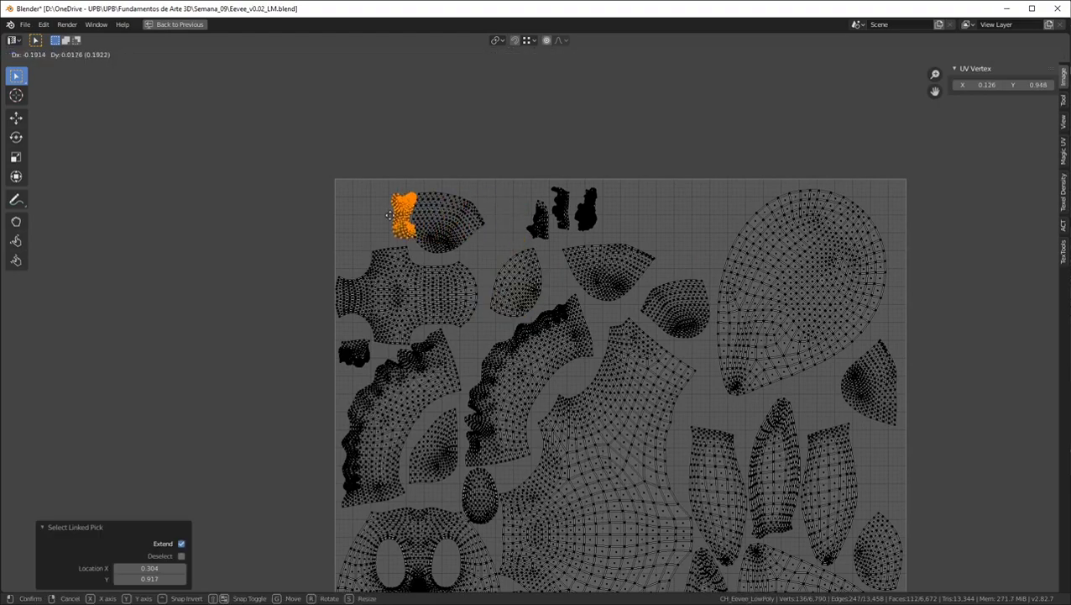
click(361, 215)
scroll(369, 214, down, 4)
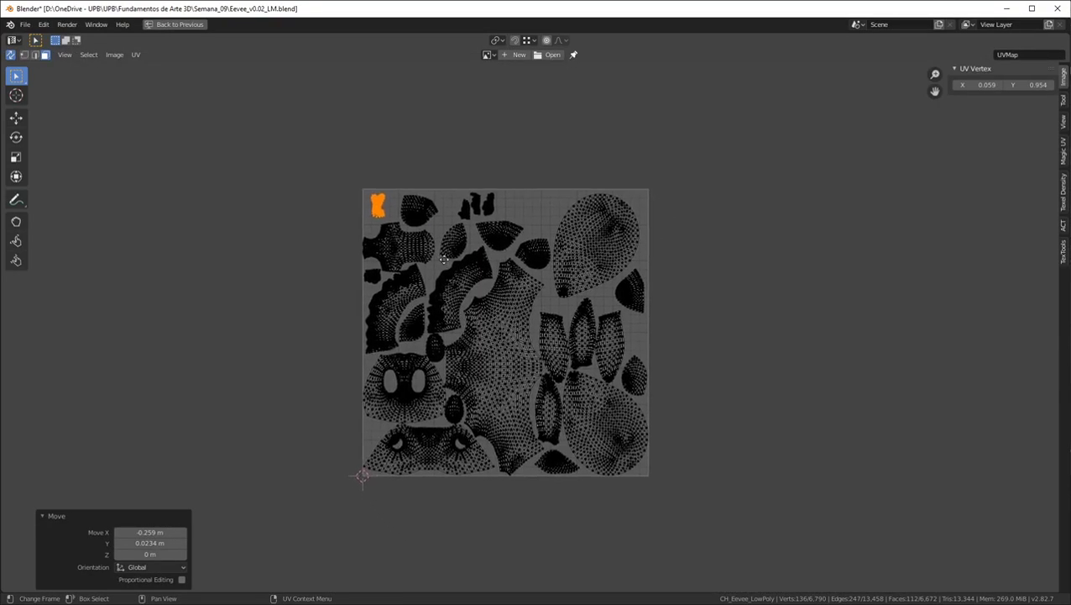
Shift the rightmost of the three upright ear islands about 0.012 m in X and 0.015 m in Y, away from the middle one
scroll(627, 337, up, 3)
scroll(622, 336, up, 1)
key(l)
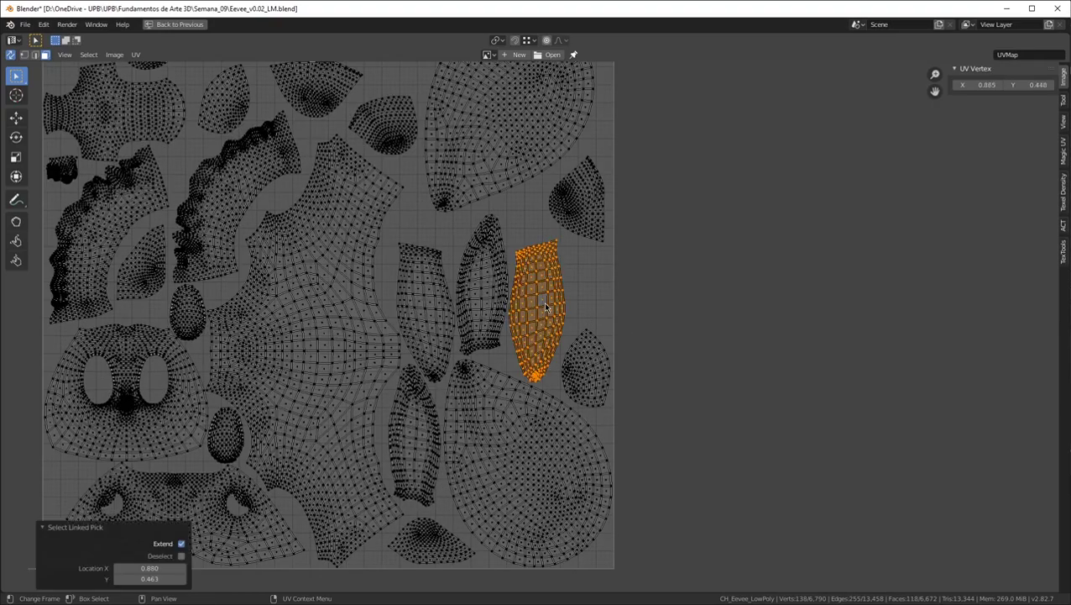
key(g)
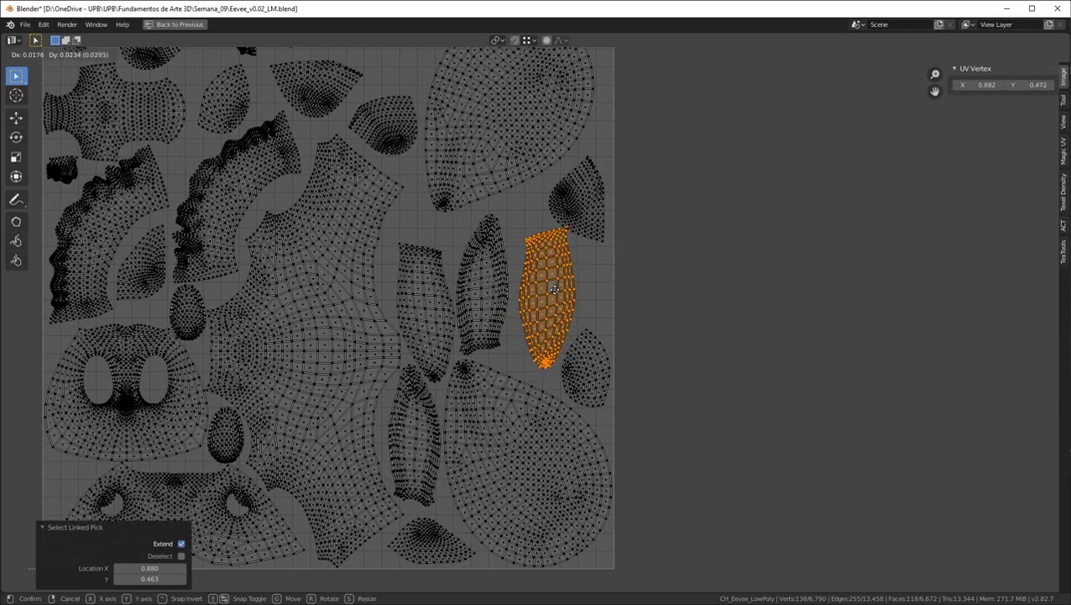
click(519, 300)
middle_drag(518, 301, 593, 339)
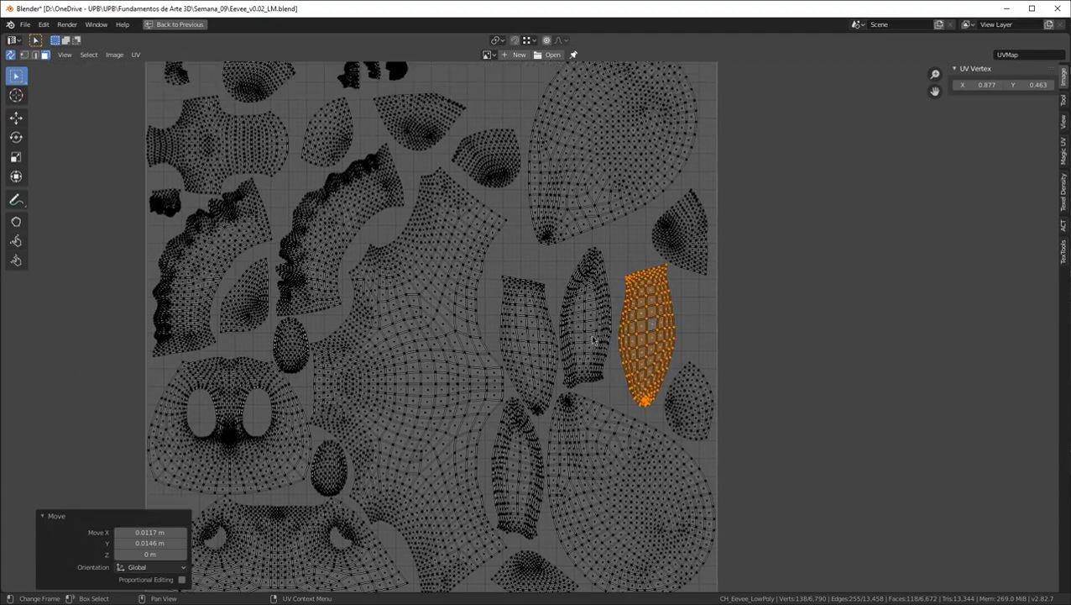
Move the leftmost of the three upright ear islands up toward the body island, about -0.014 m in X and 0.046 m in Y
click(534, 326)
key(l)
key(g)
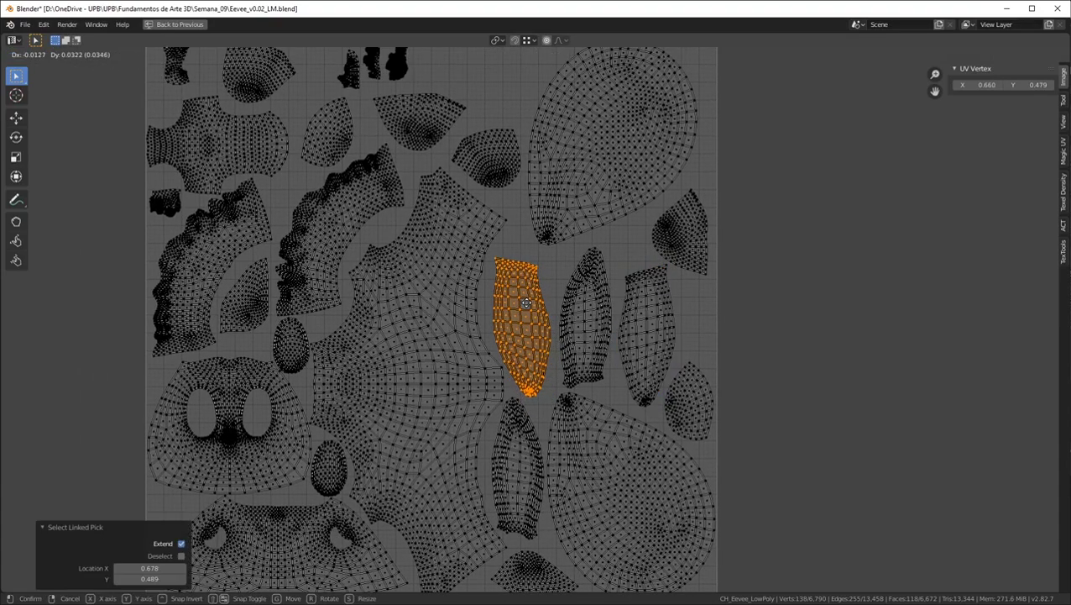
click(525, 297)
middle_drag(569, 278, 635, 176)
scroll(589, 326, down, 2)
middle_drag(589, 326, 719, 391)
scroll(535, 445, up, 2)
middle_drag(617, 348, 394, 528)
scroll(417, 430, down, 2)
scroll(418, 429, up, 1)
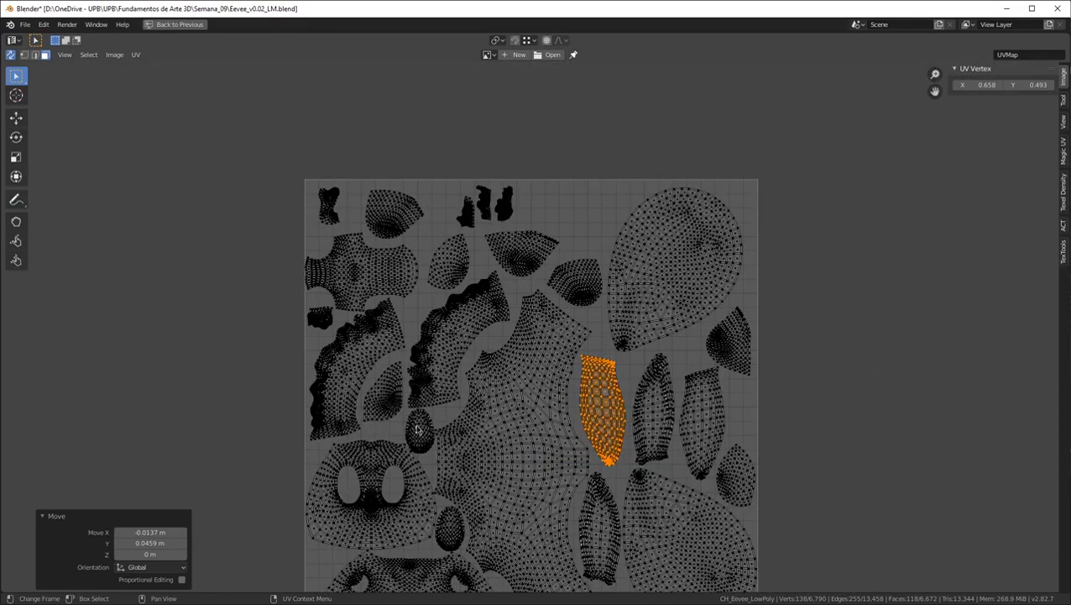
Move the upper oval eye island into the free area beside the large rounded island, about 0.396 m in X and 0.488 m in Y
click(414, 429)
key(l)
key(g)
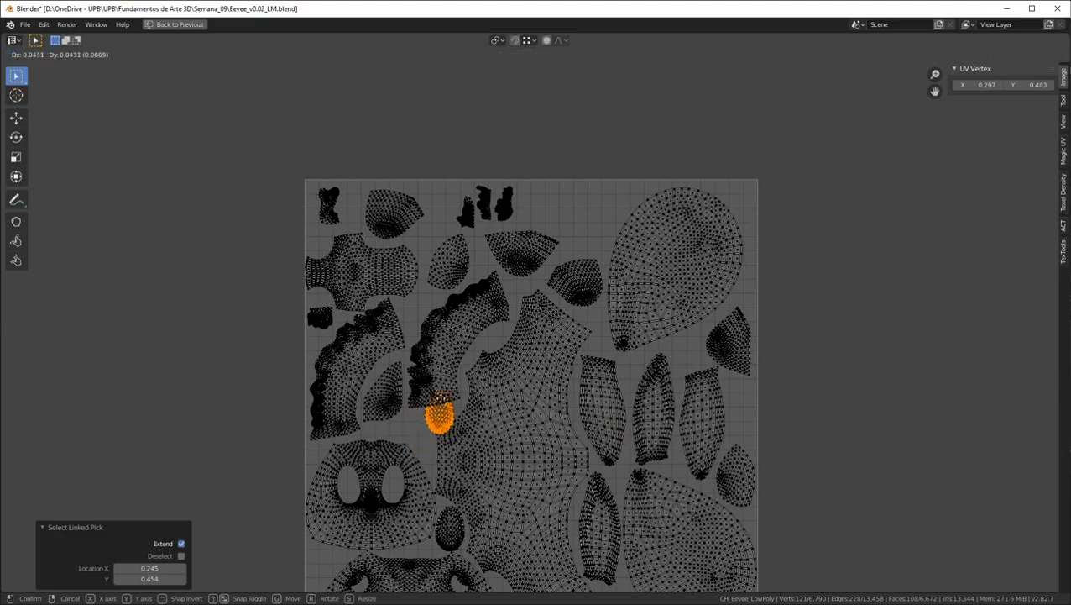
click(597, 209)
Restore the split layout with the model in front view and shift the eye island about -0.102 m in X and 0.008 m in Y
key(ctrl+space)
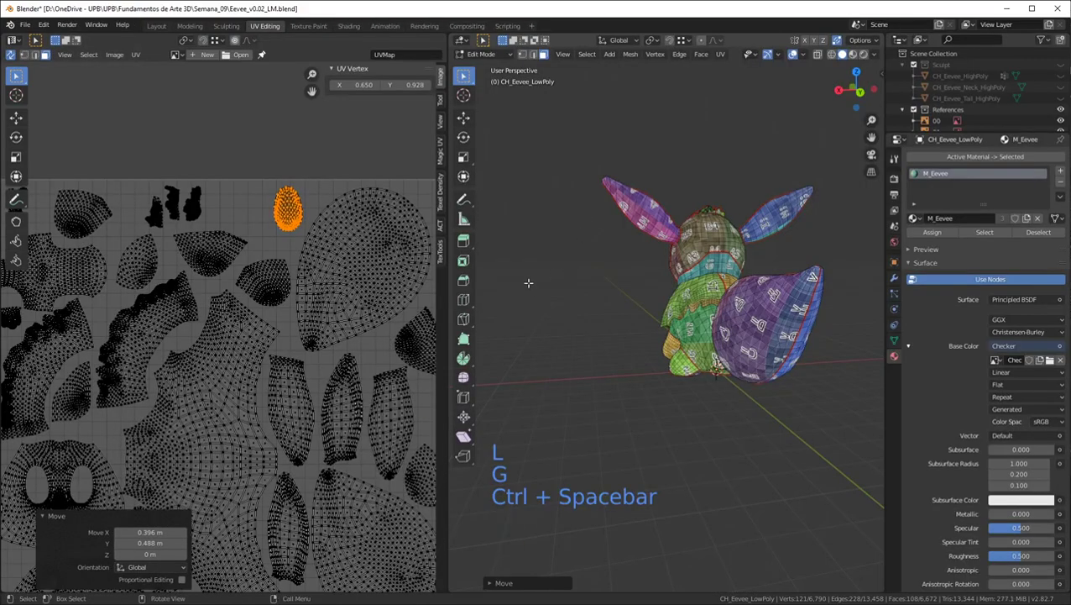
key(KP_1)
scroll(708, 209, up, 6)
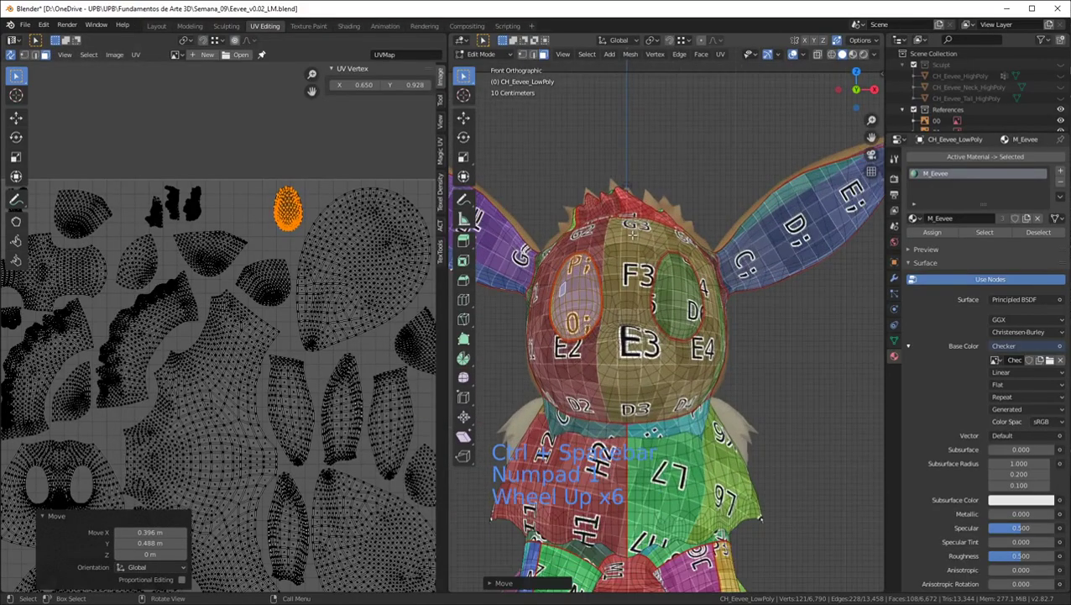
scroll(280, 220, up, 4)
key(g)
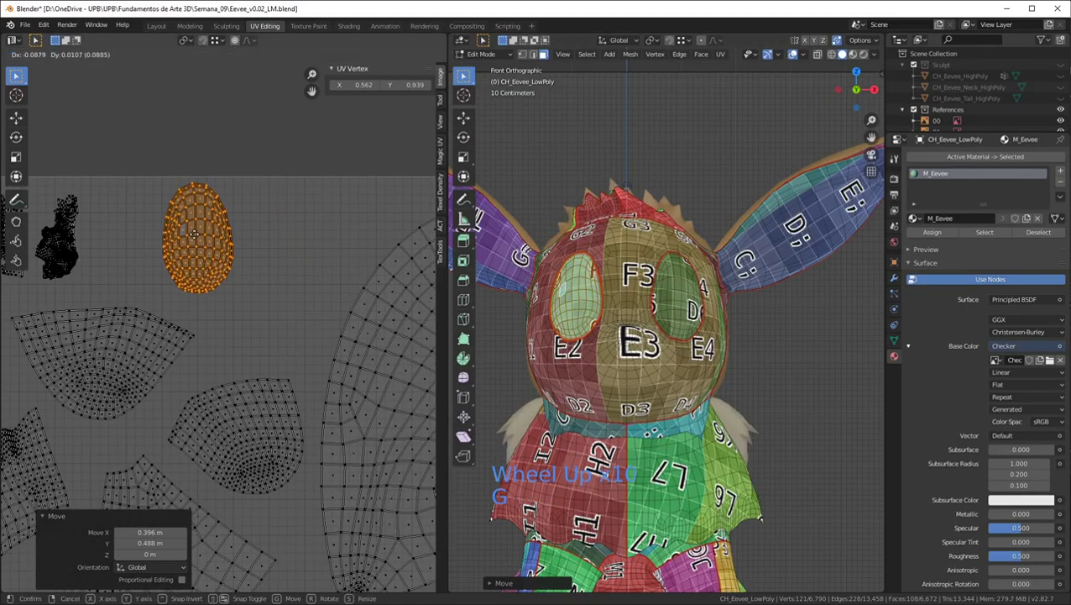
click(182, 240)
Rotate the moved eye island about 3.7° so that it stands upright
scroll(202, 196, down, 2)
scroll(172, 196, up, 4)
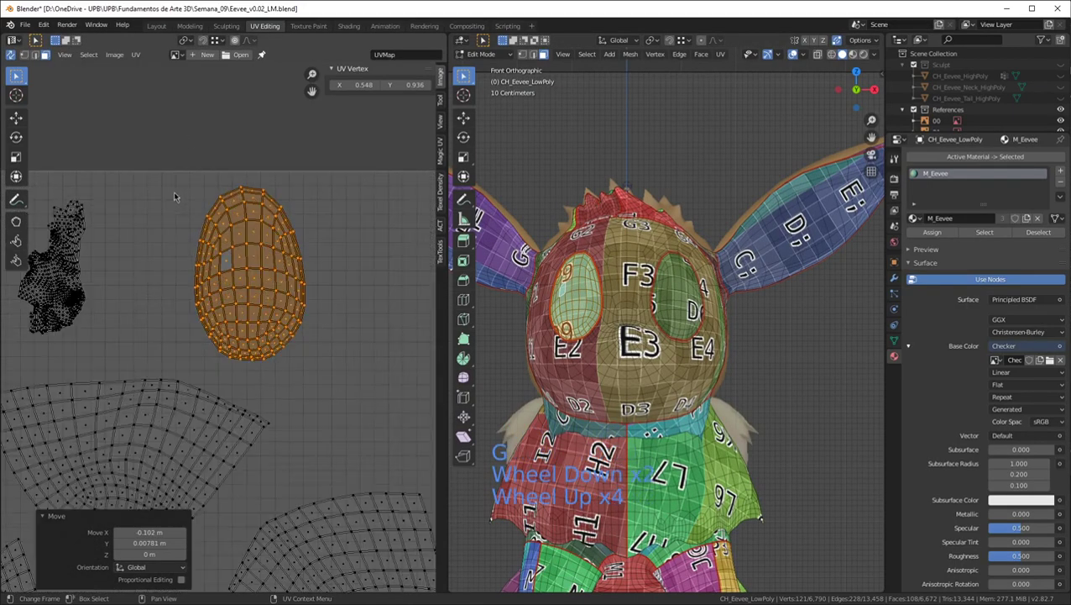
key(r)
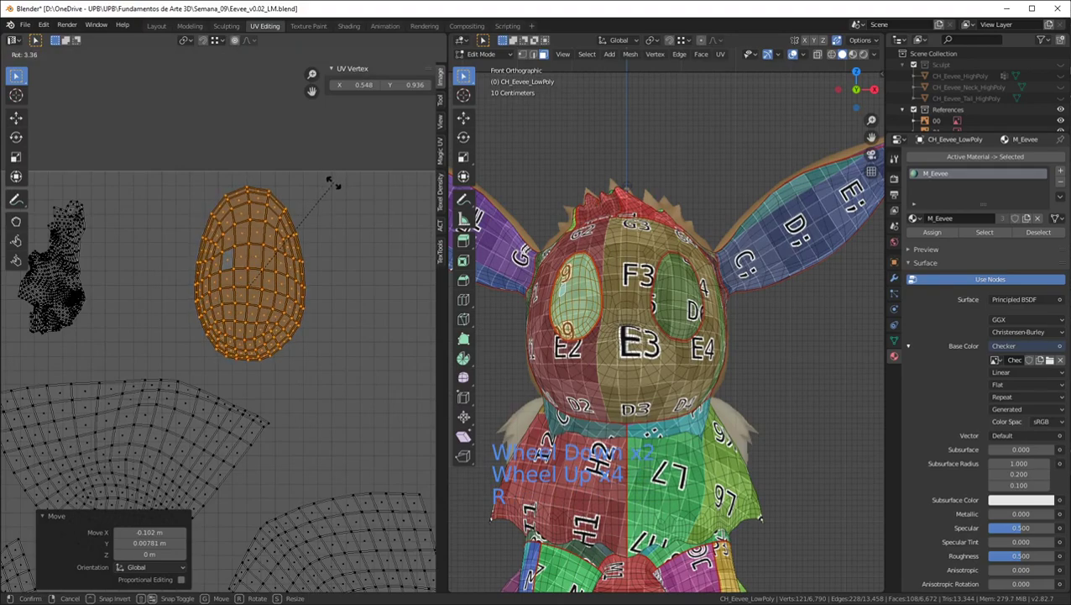
click(333, 183)
scroll(333, 184, down, 6)
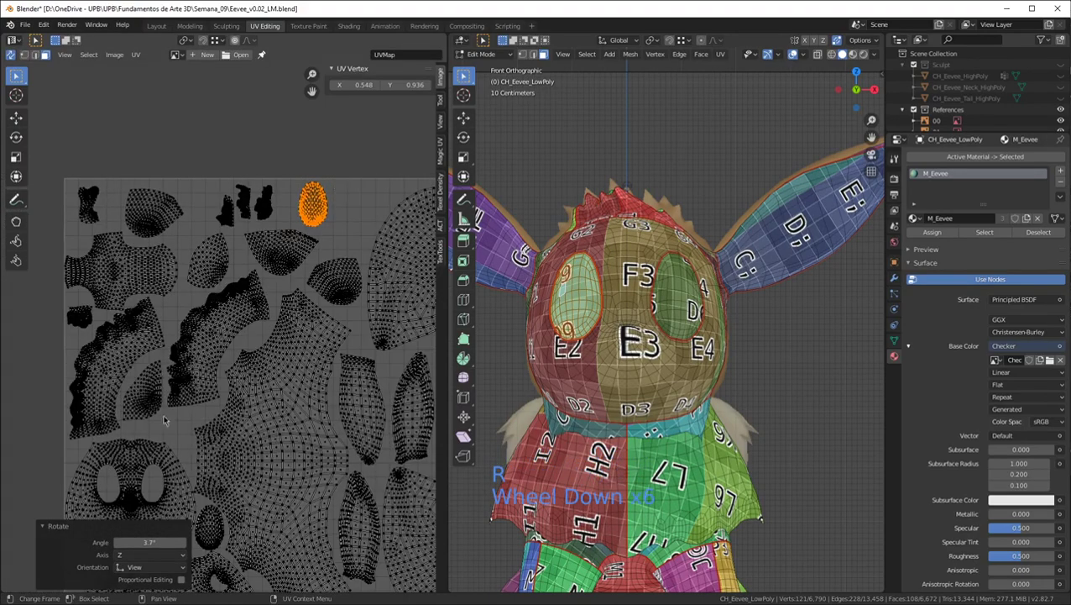
Move the other oval eye island beside the first one, about 0.306 m in X and 0.709 m in Y
click(210, 524)
key(l)
key(g)
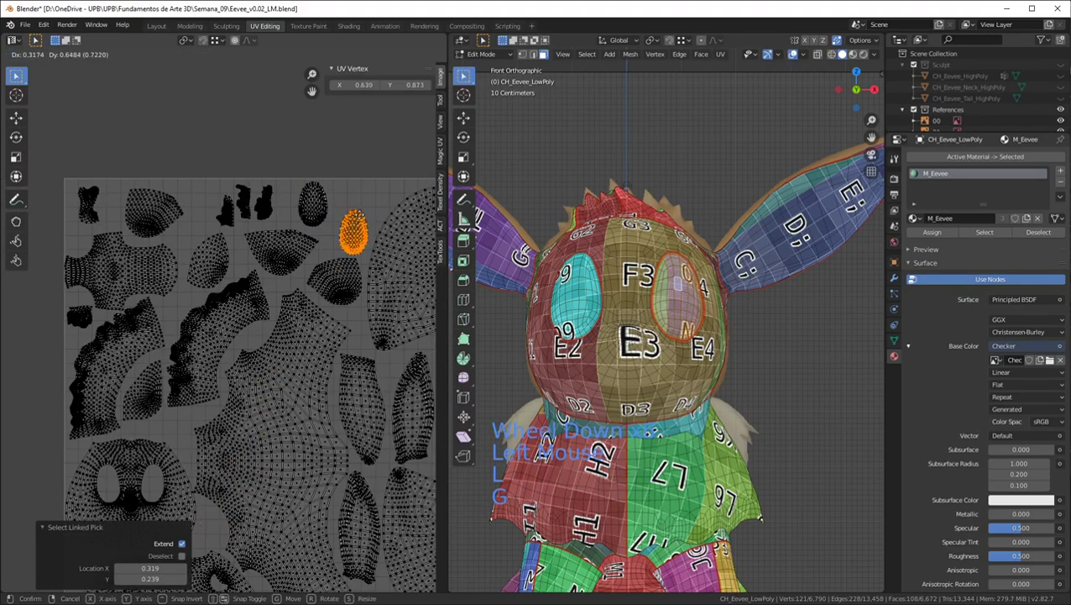
click(349, 204)
scroll(348, 204, up, 6)
middle_drag(277, 188, 192, 265)
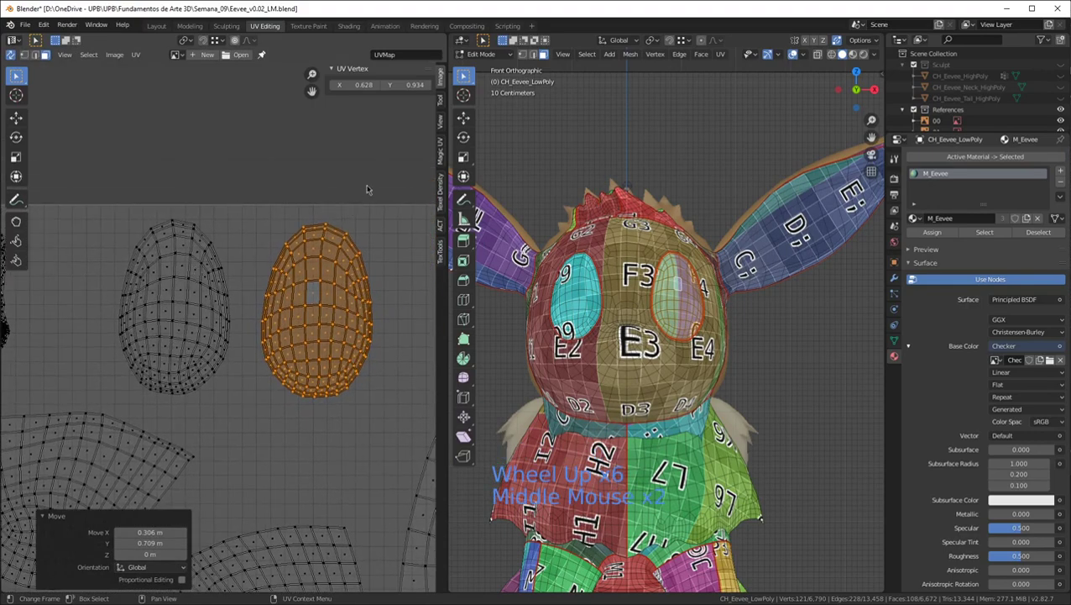
Rotate the second eye island slightly upright and nudge it left and up to line up with the first eye
key(r)
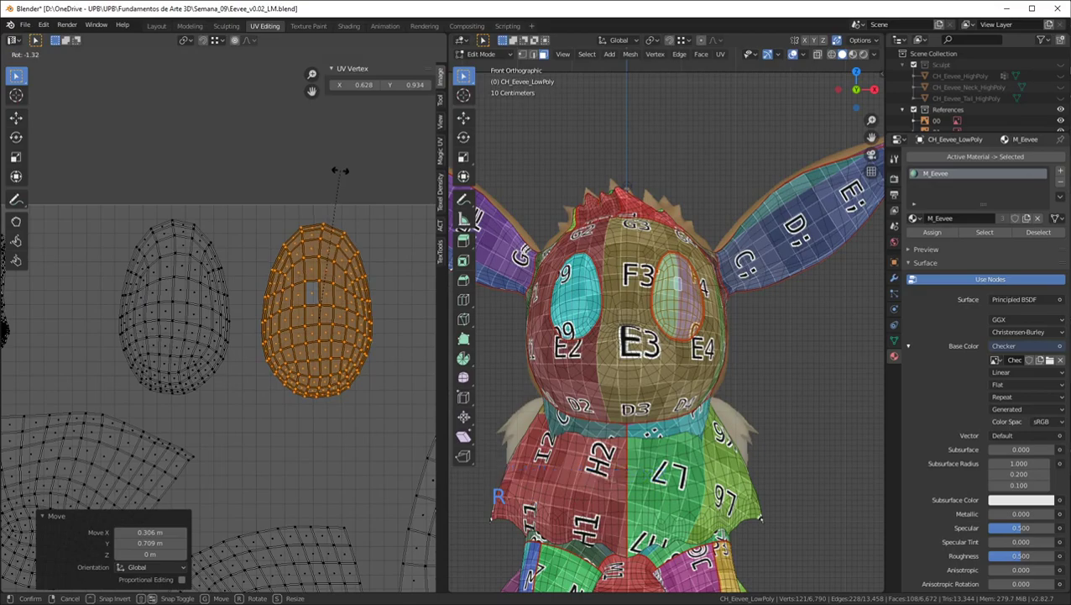
key(g)
click(334, 165)
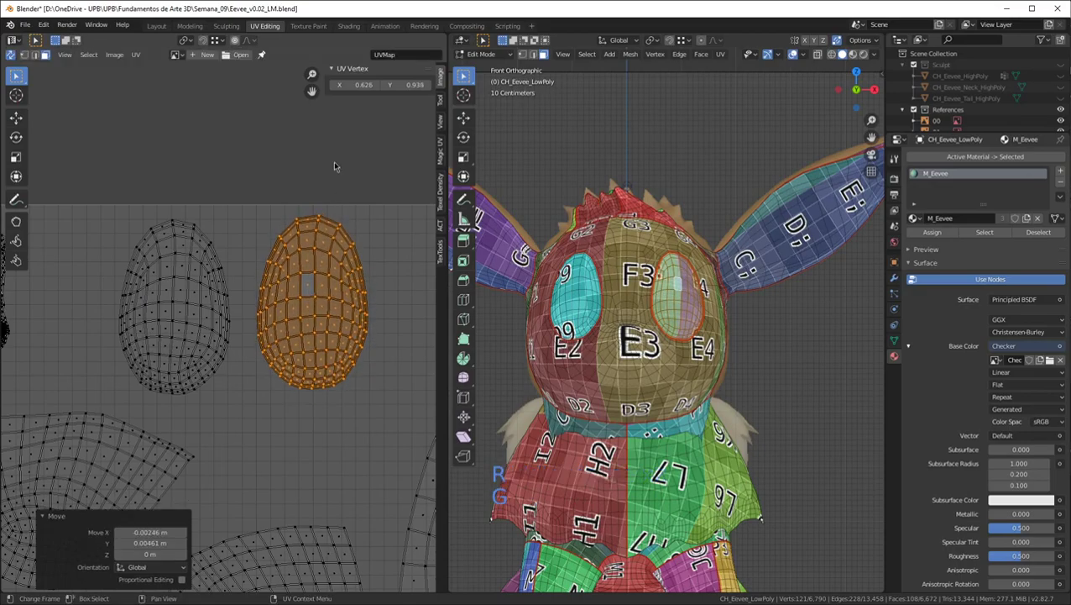
key(g)
click(333, 166)
scroll(264, 180, down, 7)
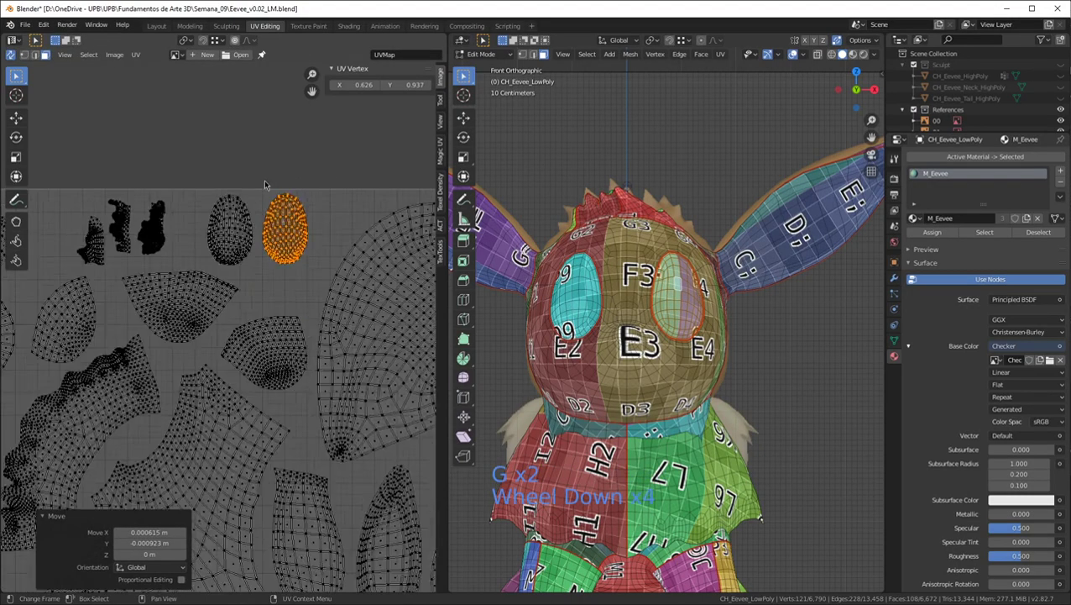
Deselect all UV islands and look over the spacing of the packed layout in the UV square
middle_drag(330, 294, 414, 193)
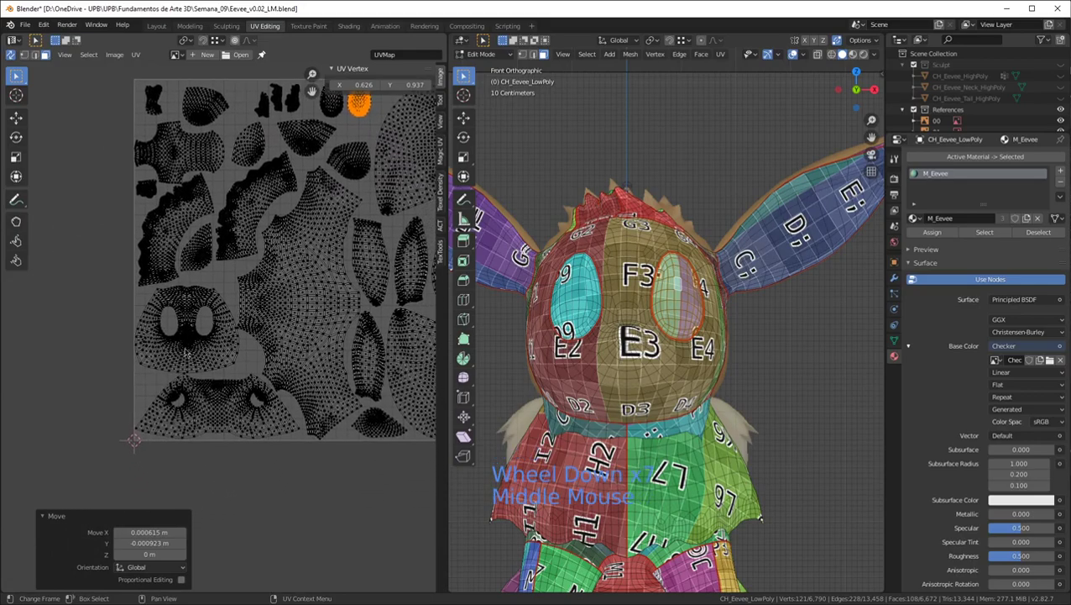
scroll(206, 336, up, 1)
scroll(338, 285, down, 6)
middle_drag(391, 240, 307, 296)
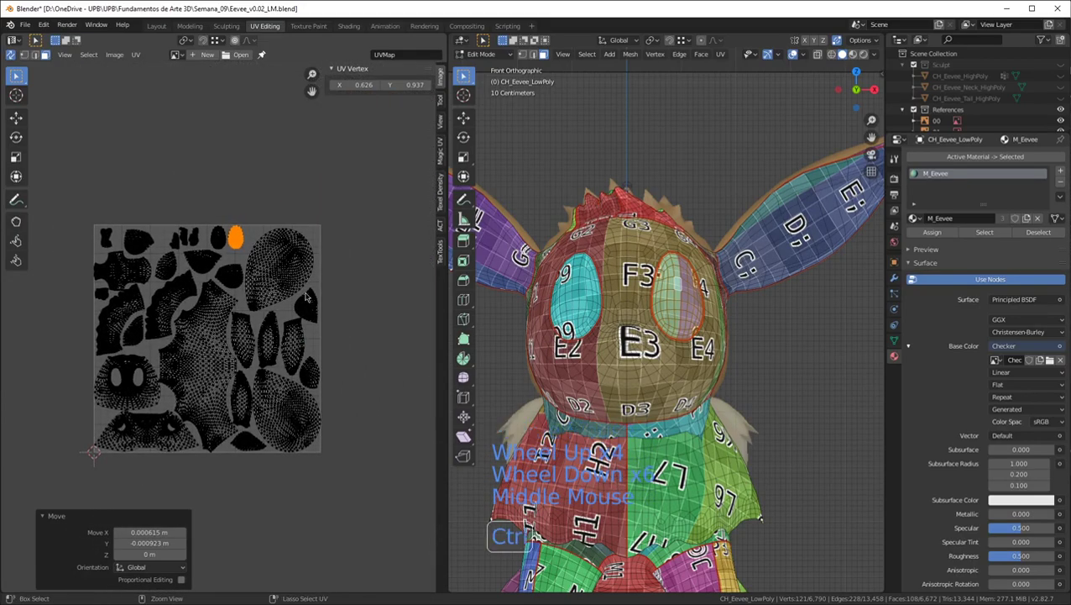
key(alt+a)
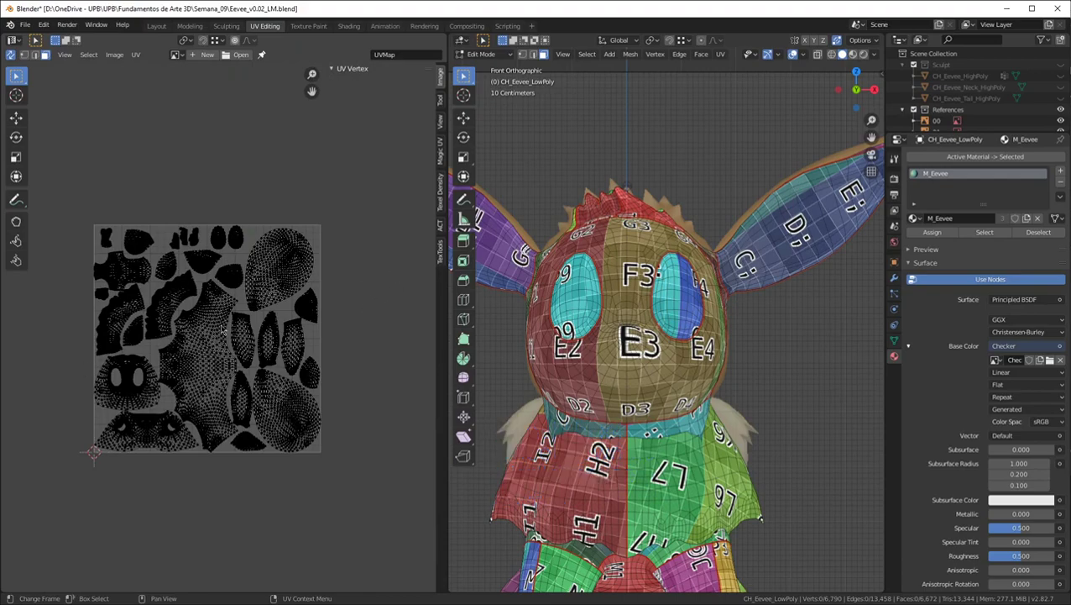
scroll(214, 328, up, 3)
scroll(293, 338, down, 2)
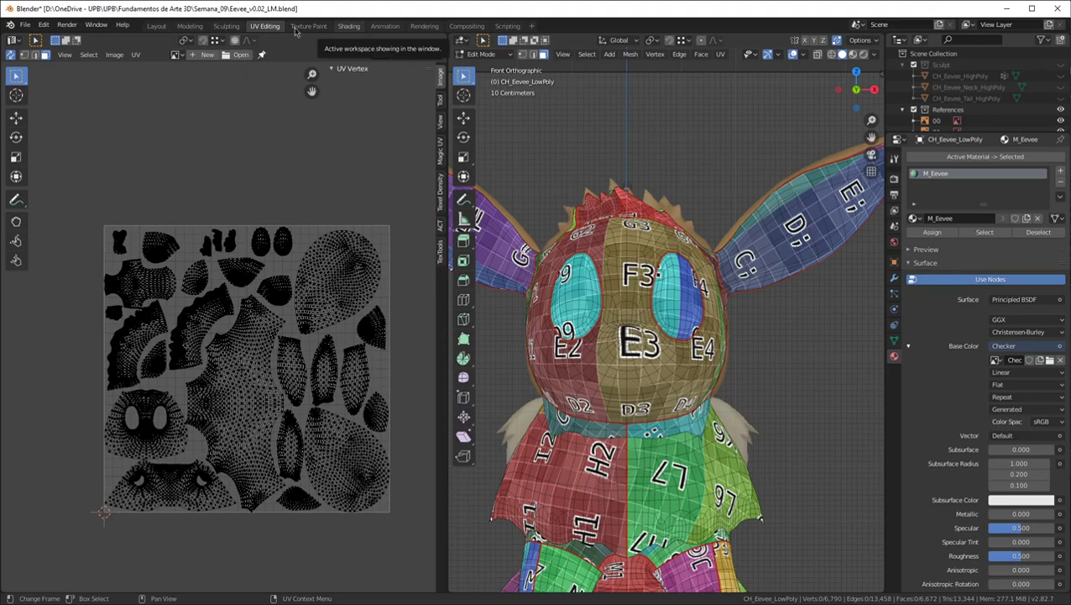
Save the project as a new incremented version named Eevee_v0.04_LM.blend
key(ctrl+shift+s)
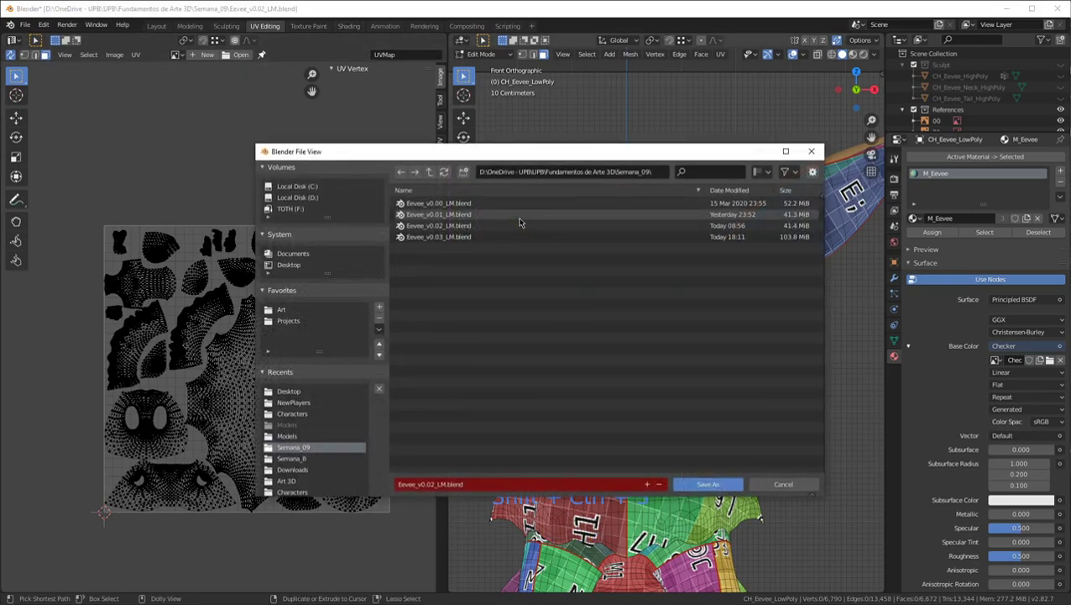
key(KP_Add)
key(Return)
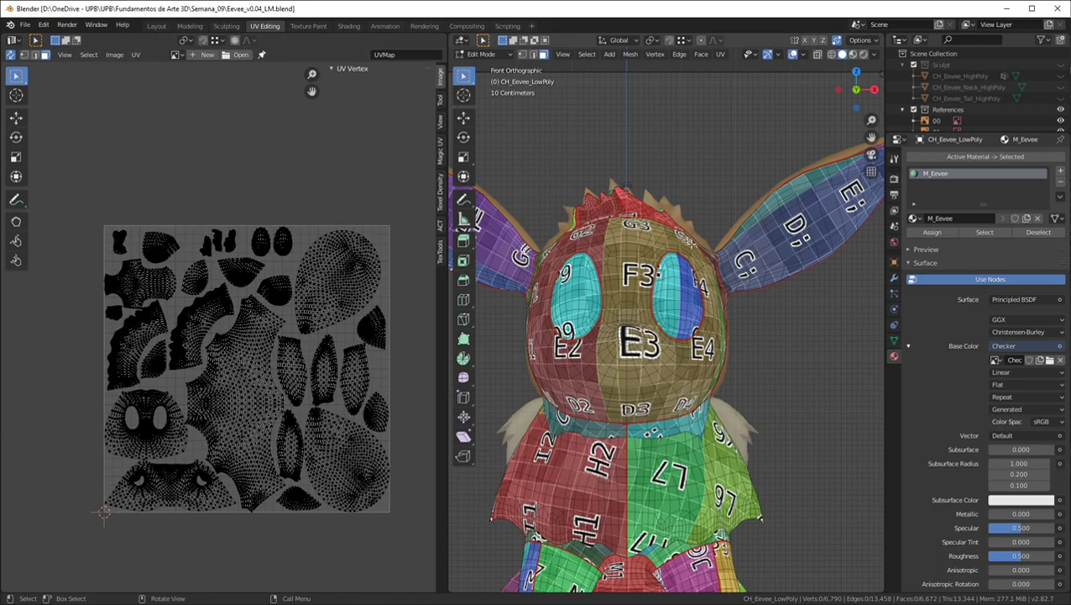
Switch the low-poly character from Edit Mode to Object Mode and view the whole model
scroll(611, 277, down, 2)
middle_drag(612, 277, 645, 313)
key(Tab)
scroll(672, 309, down, 4)
scroll(720, 306, up, 3)
middle_drag(721, 307, 720, 336)
scroll(772, 345, down, 3)
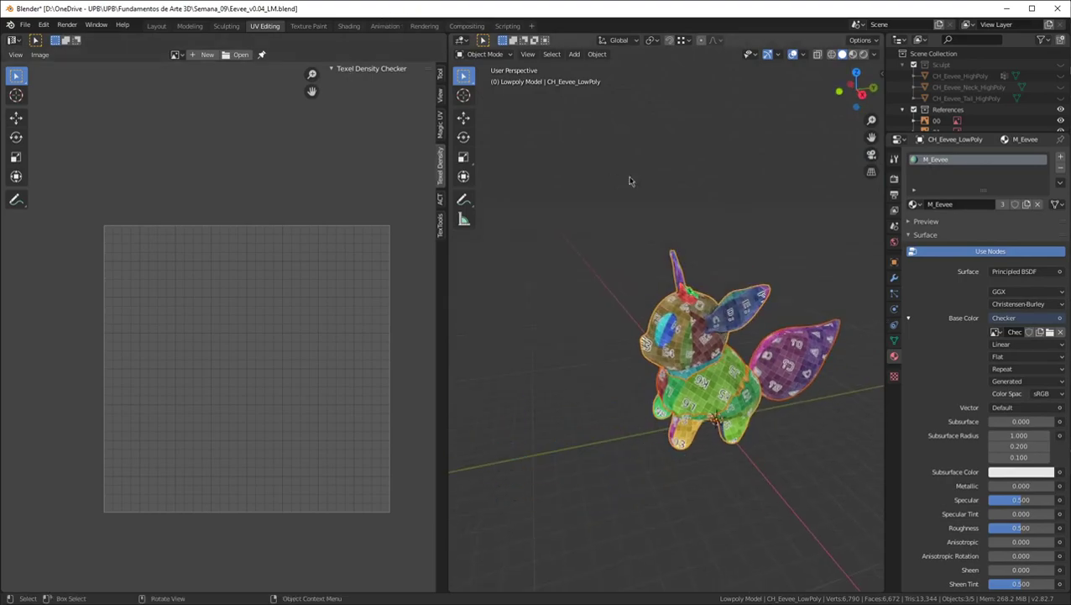
Join the low-poly neck and tail objects into CH_Eevee_LowPoly
scroll(613, 369, down, 4)
scroll(612, 369, up, 2)
middle_drag(612, 370, 698, 361)
scroll(698, 361, down, 2)
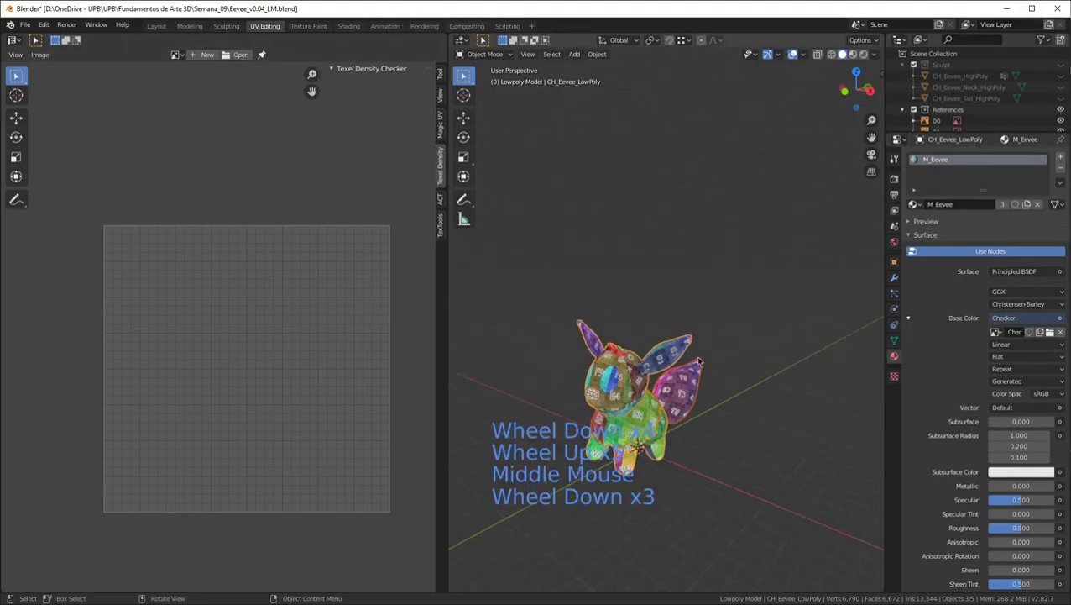
scroll(699, 361, up, 5)
scroll(974, 100, down, 3)
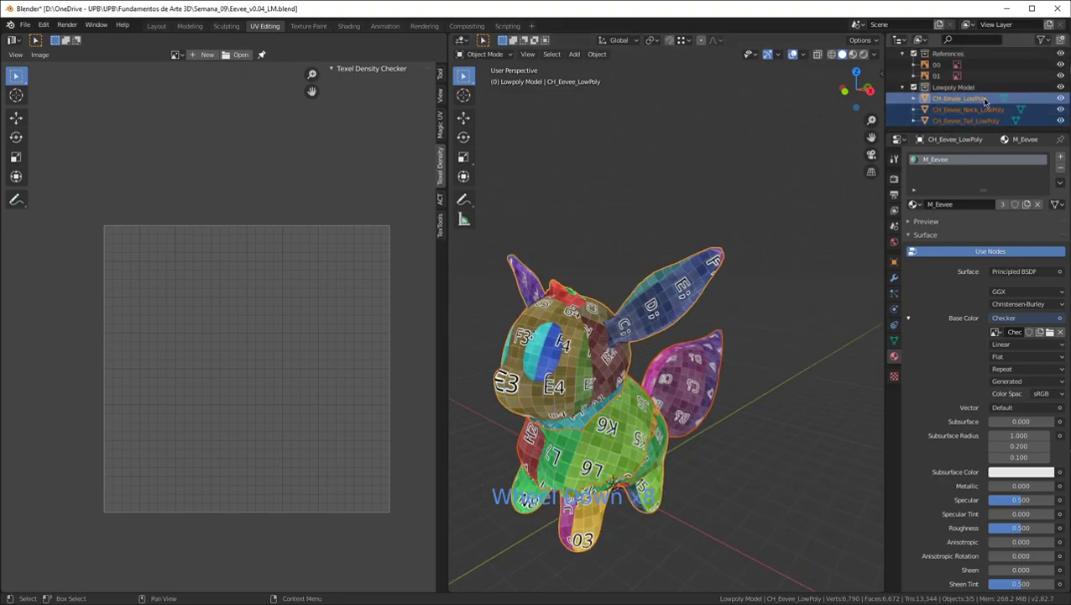
key(ctrl+j)
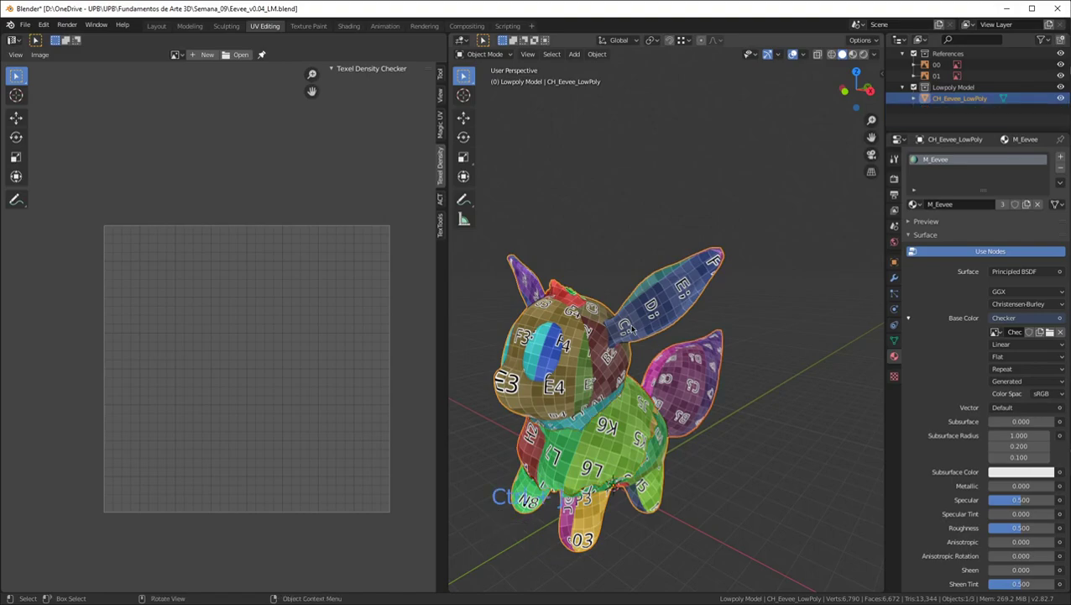
scroll(628, 329, down, 2)
scroll(629, 329, up, 3)
middle_drag(629, 329, 721, 319)
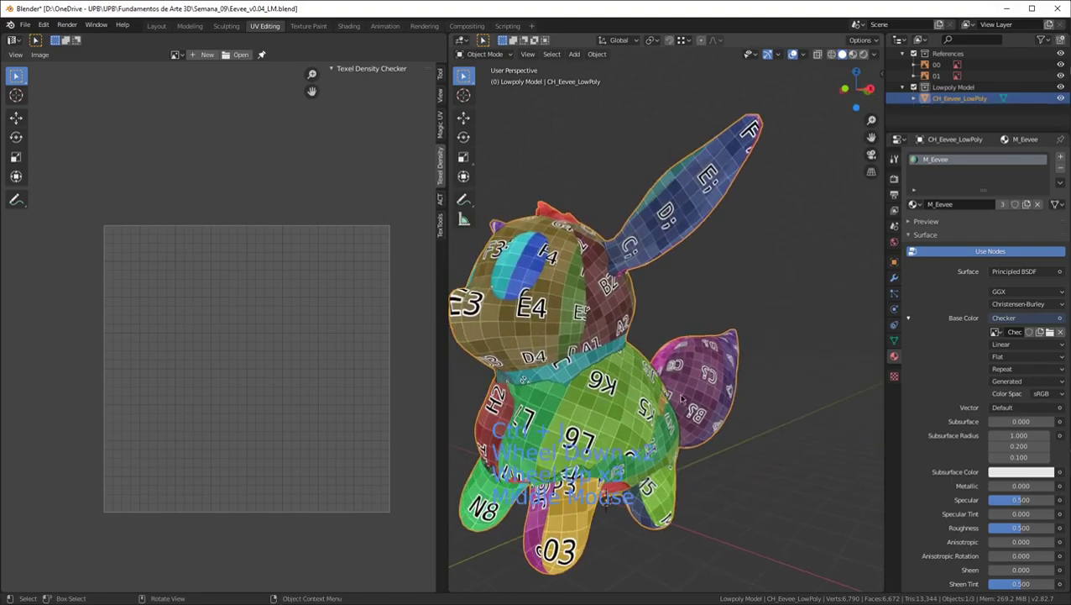
scroll(1008, 120, up, 2)
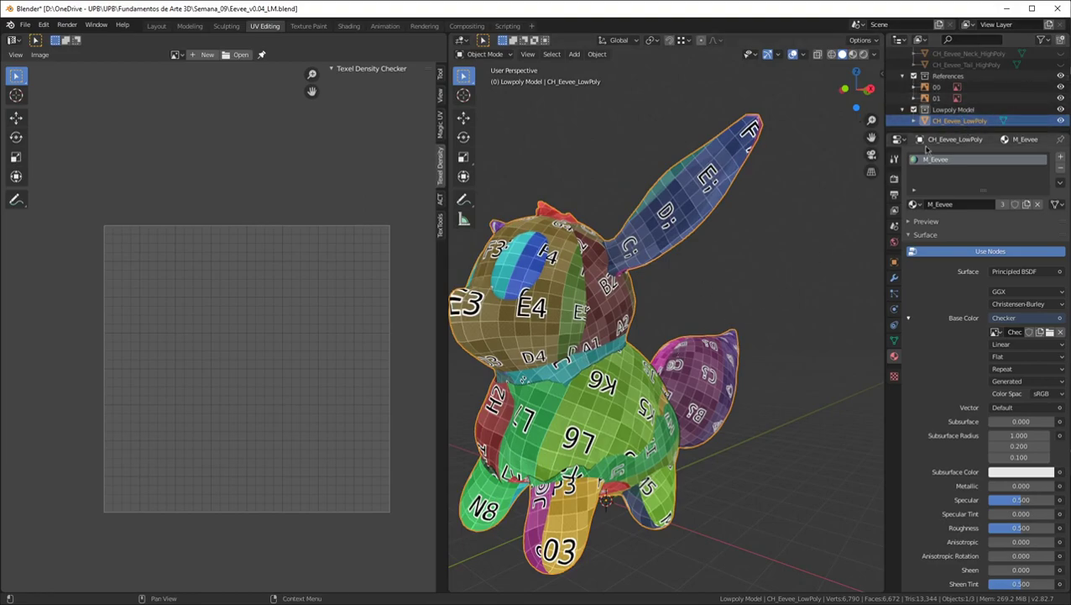
Switch to the Shading workspace and set the 3D viewport to solid shading
scroll(1018, 104, up, 4)
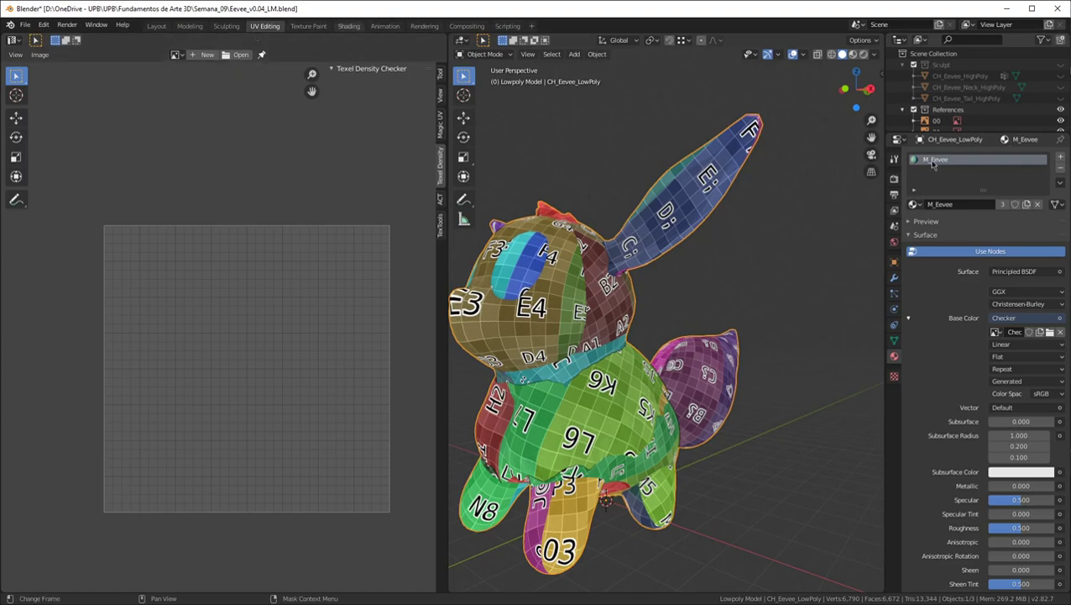
click(349, 27)
middle_drag(483, 107, 799, 75)
click(842, 53)
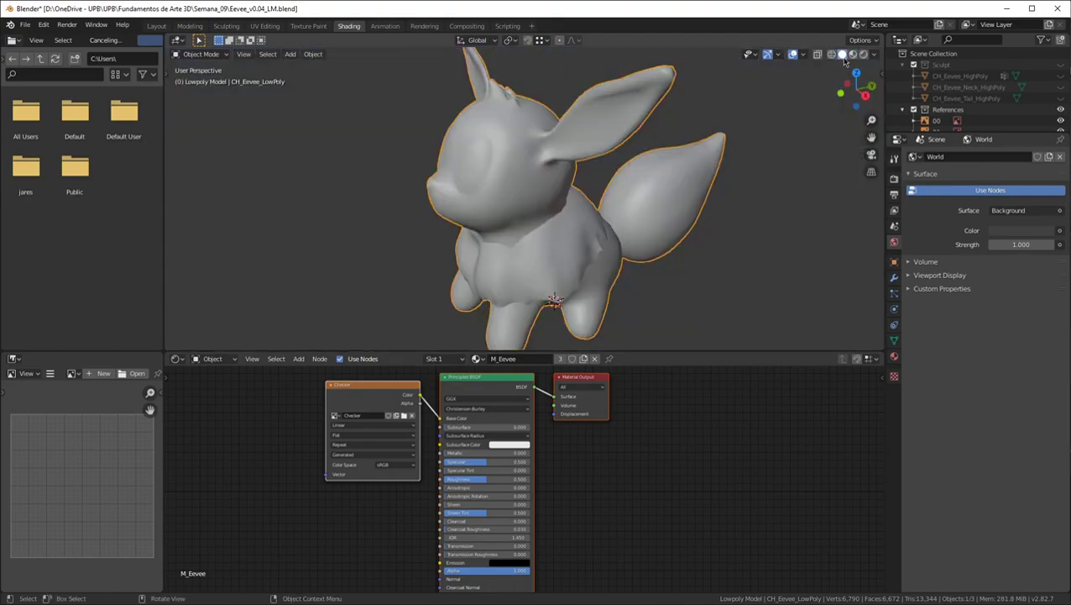
Set the viewport's solid shading to Flat lighting with Texture color, keeping the Theme background
click(875, 55)
click(903, 108)
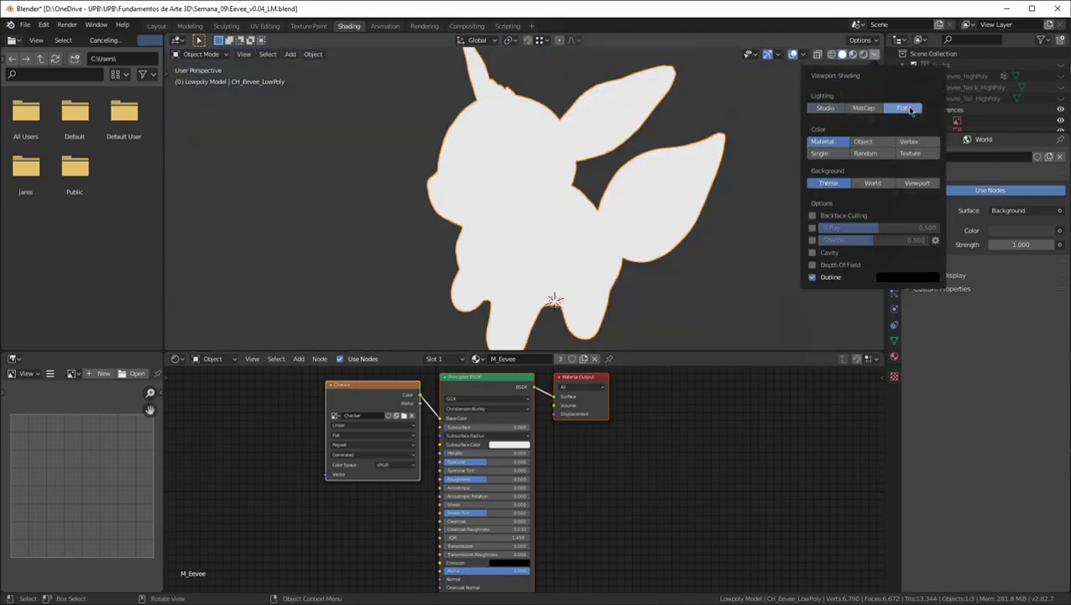
click(917, 183)
click(824, 183)
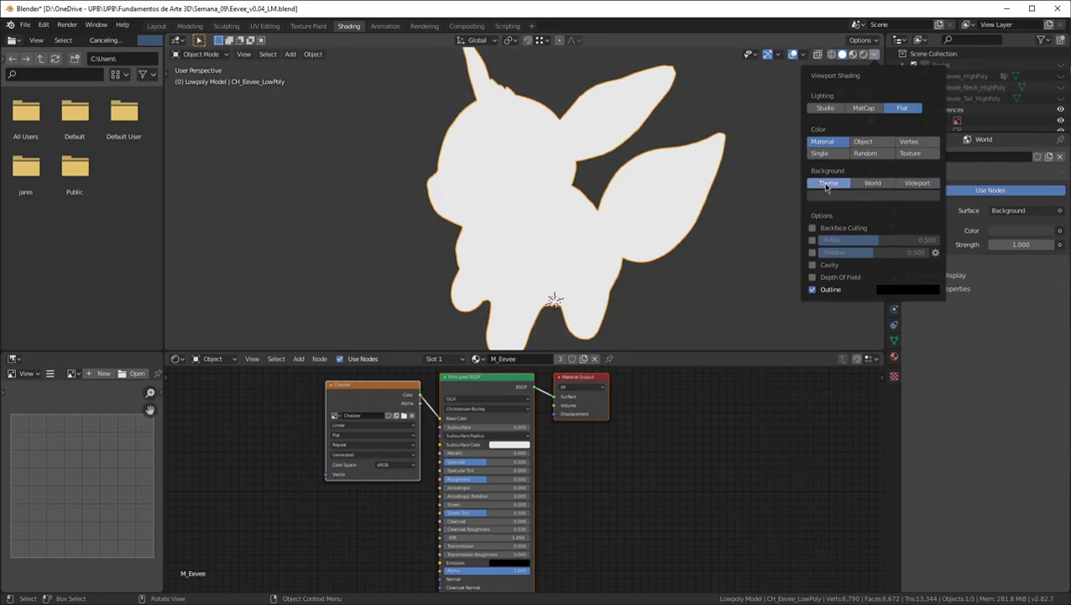
click(910, 154)
middle_drag(588, 210, 600, 188)
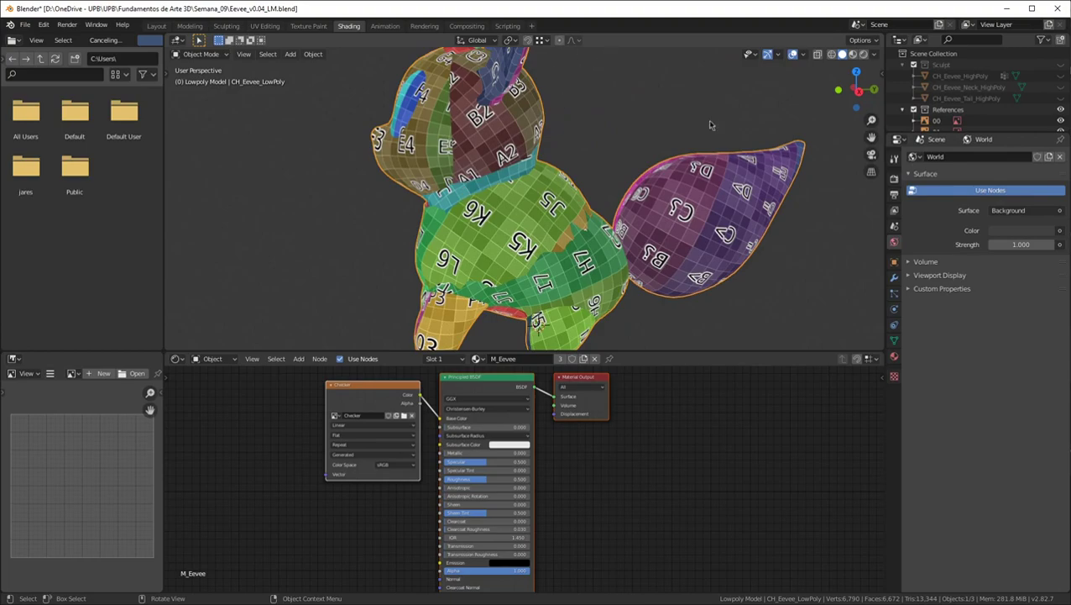
Unhide CH_Eevee_HighPoly, CH_Eevee_Neck_HighPoly and CH_Eevee_Tail_HighPoly in the Sculpt collection
click(1060, 75)
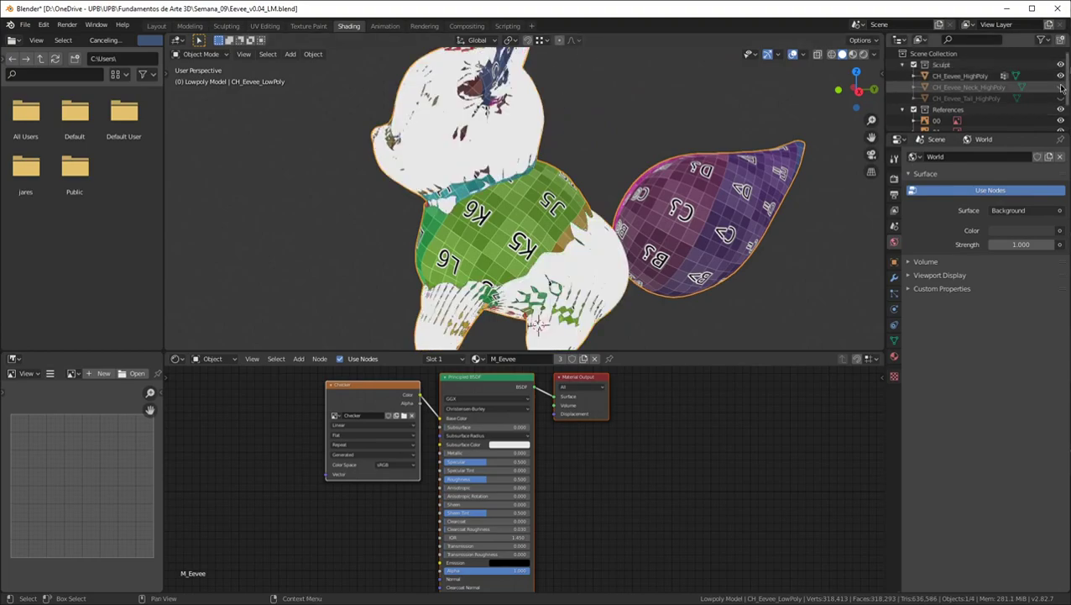
click(1061, 87)
click(1061, 98)
Join the high-poly neck and tail objects into CH_Eevee_HighPoly as the active object
click(970, 98)
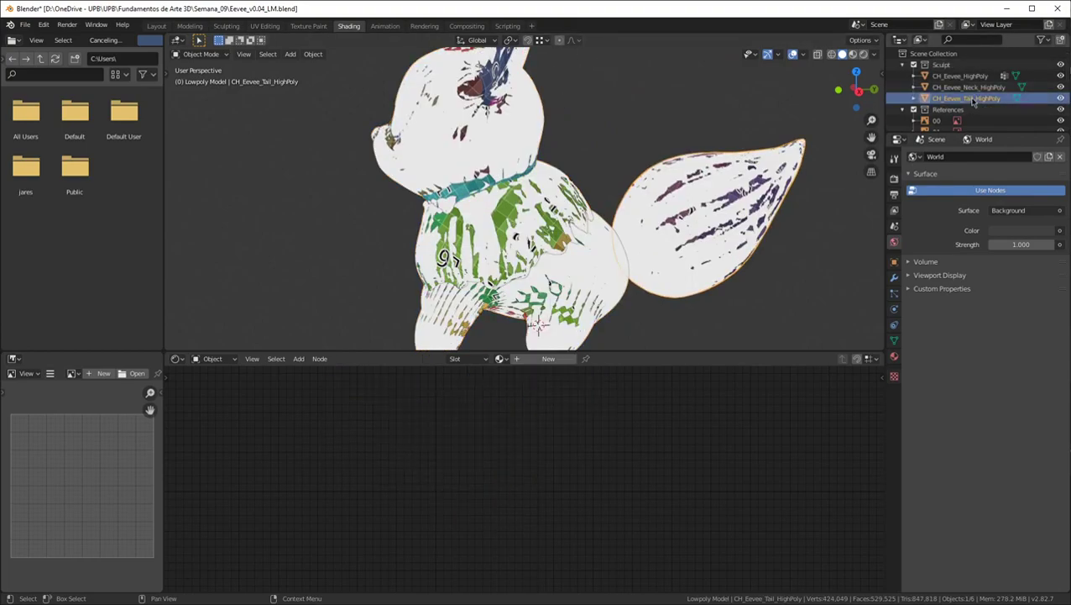
shift+click(974, 76)
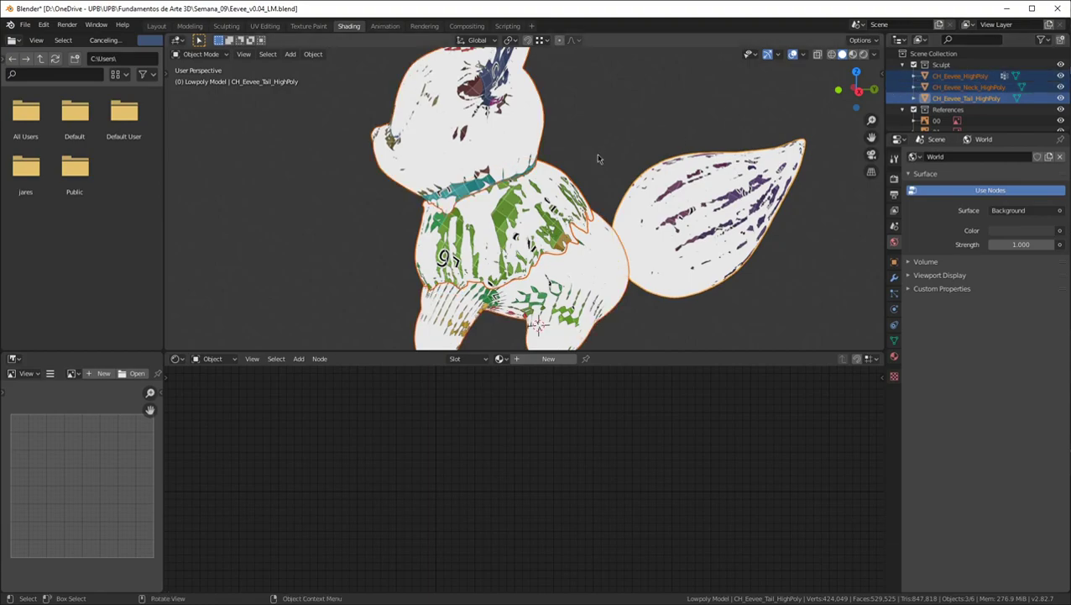
ctrl+click(966, 77)
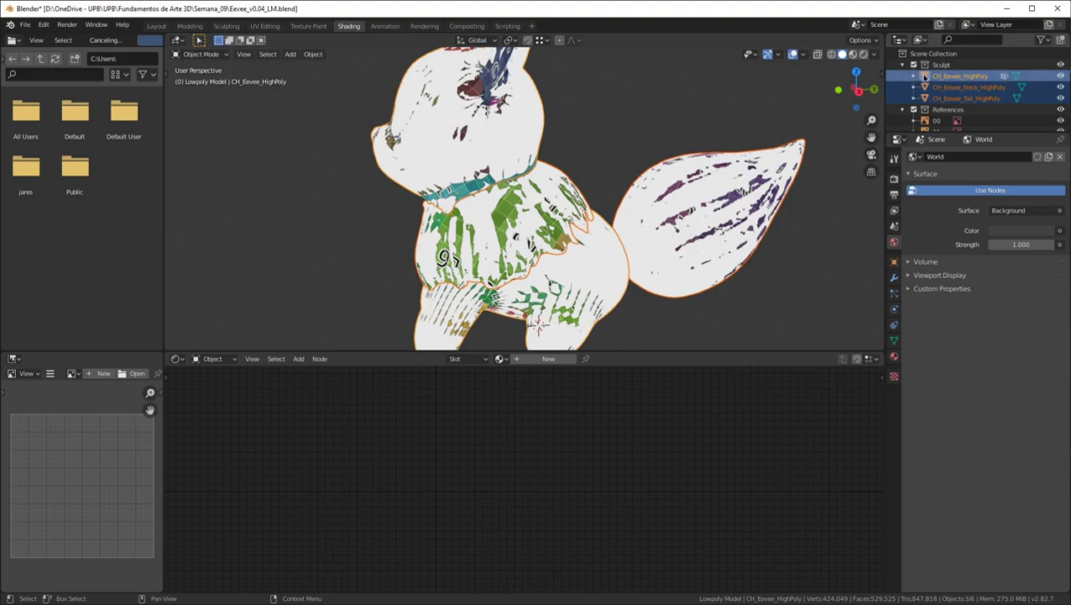
scroll(972, 84, down, 2)
scroll(969, 85, up, 2)
scroll(974, 80, down, 2)
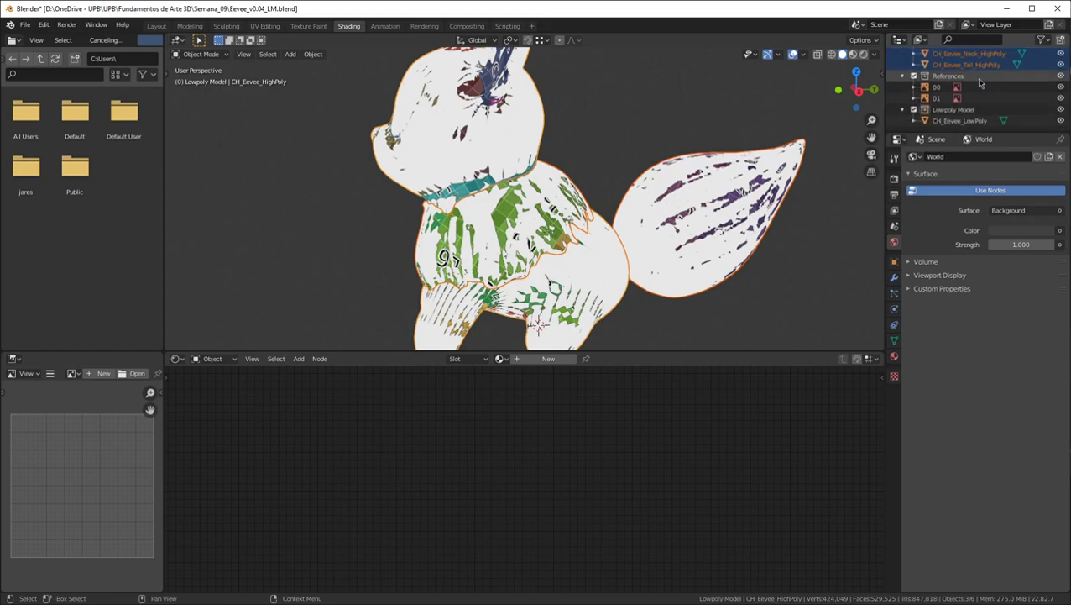
scroll(973, 76, up, 2)
middle_drag(472, 188, 525, 217)
key(ctrl+j)
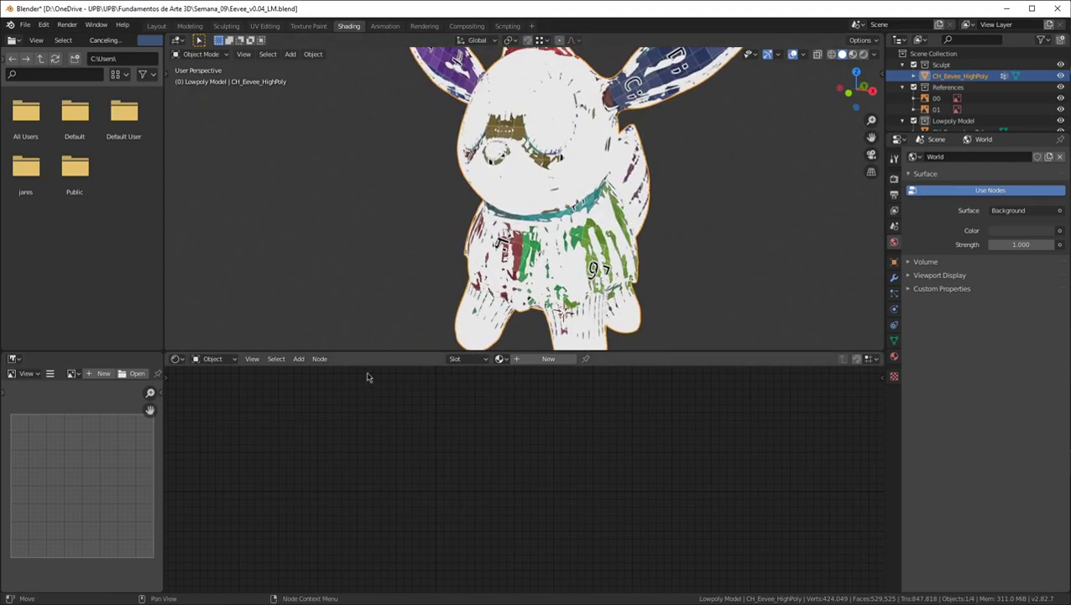
Select CH_Eevee_LowPoly and save the project as a new incremented version named Eevee_v0.05_LM.blend
scroll(965, 96, down, 2)
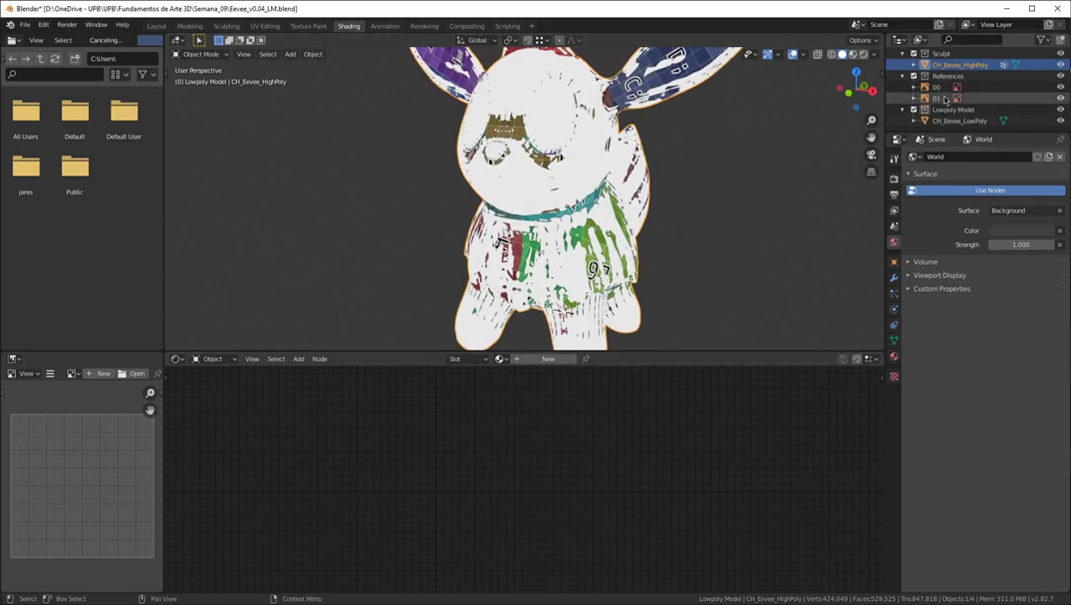
click(959, 121)
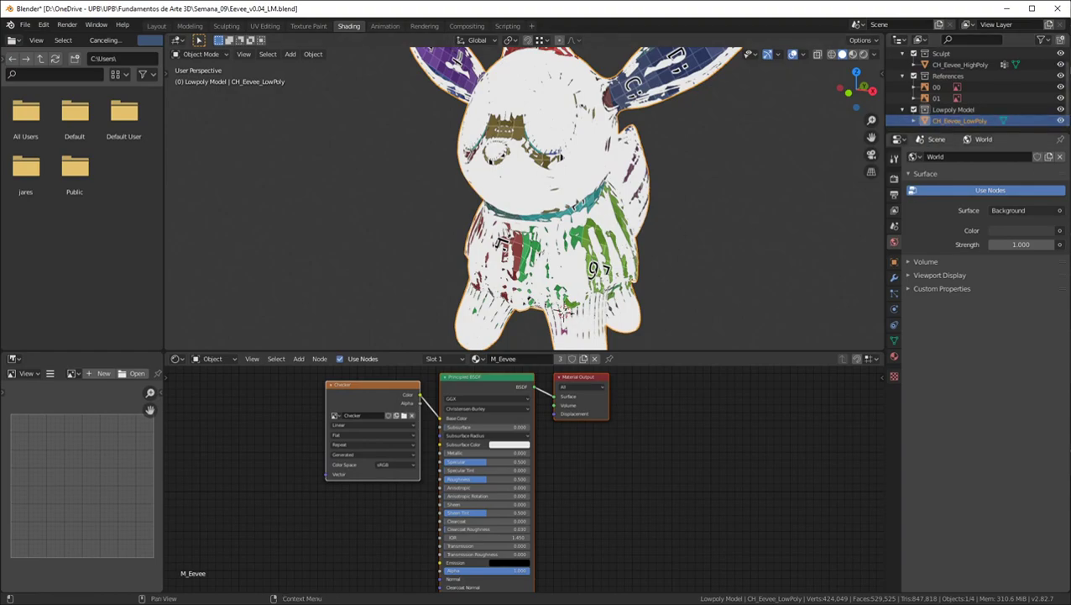
key(ctrl+shift+s)
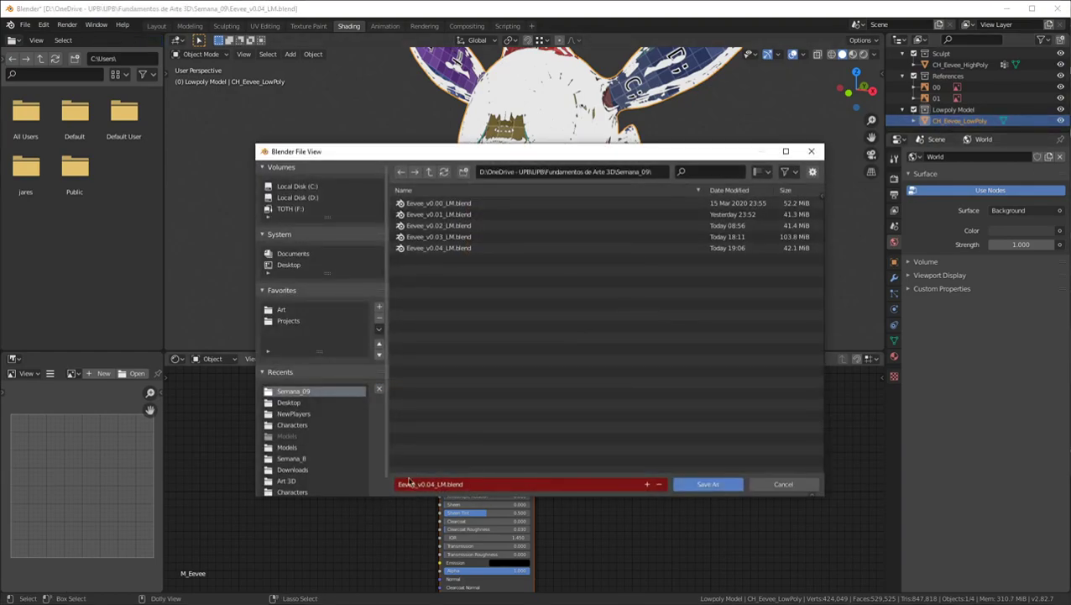
key(KP_Add)
key(Return)
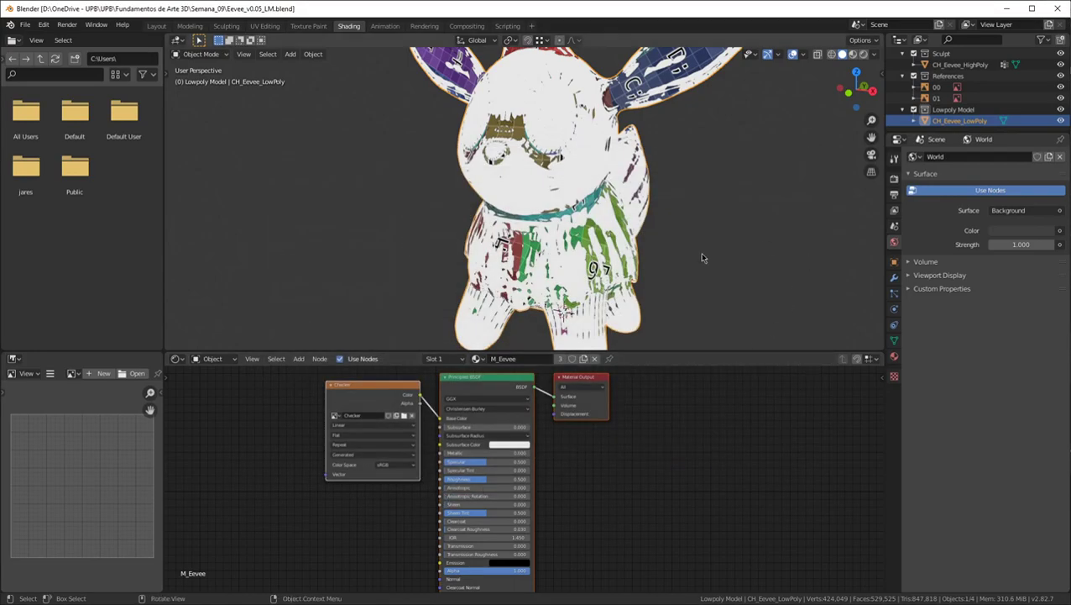
Read the latest posts in the Microsoft Teams class channel, then minimize Teams to return to Blender
scroll(698, 236, down, 1)
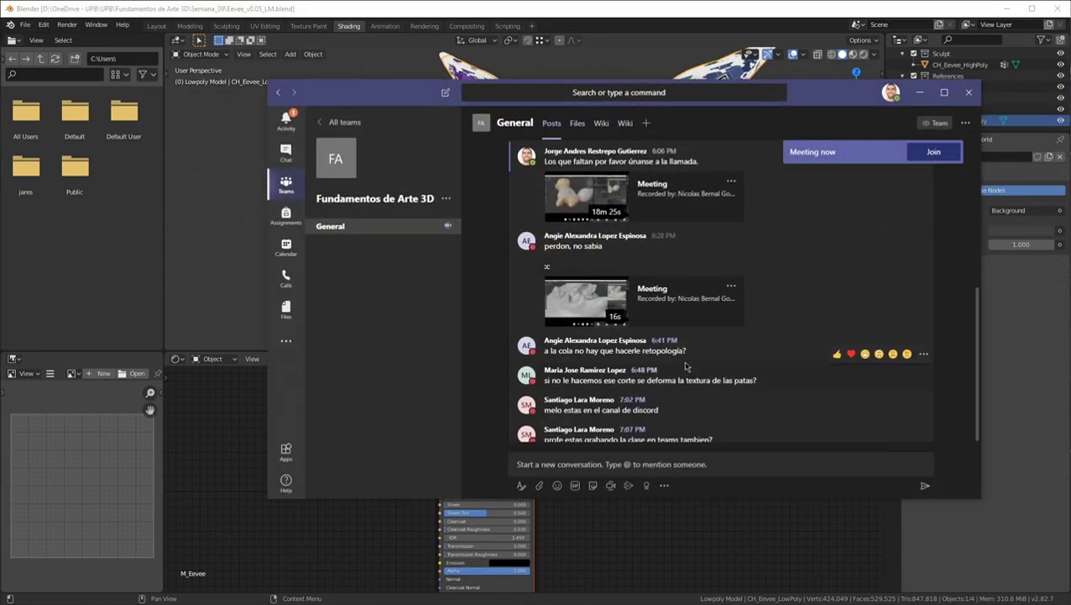
scroll(693, 379, down, 3)
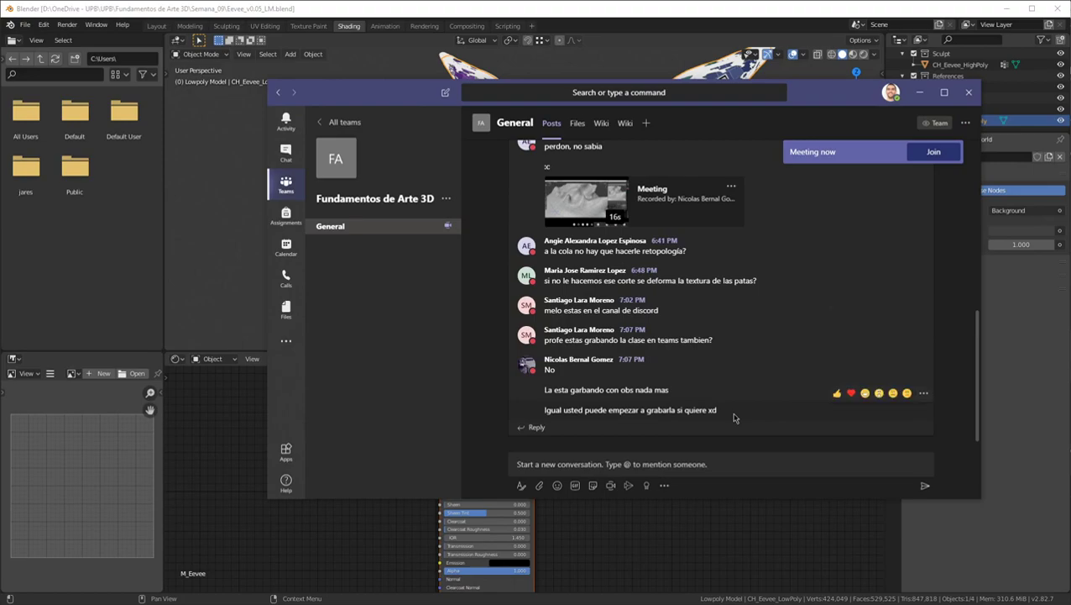
click(919, 95)
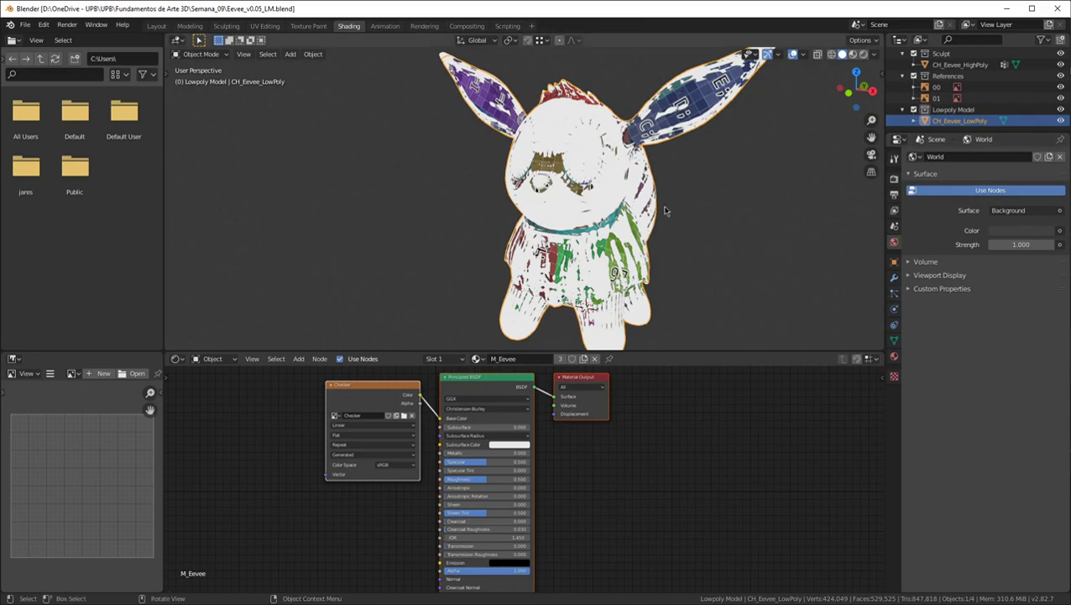
Enlarge the shader editor below the 3D viewport, keeping the whole character and the M_Eevee nodes in view
scroll(665, 211, down, 1)
middle_drag(438, 468, 554, 488)
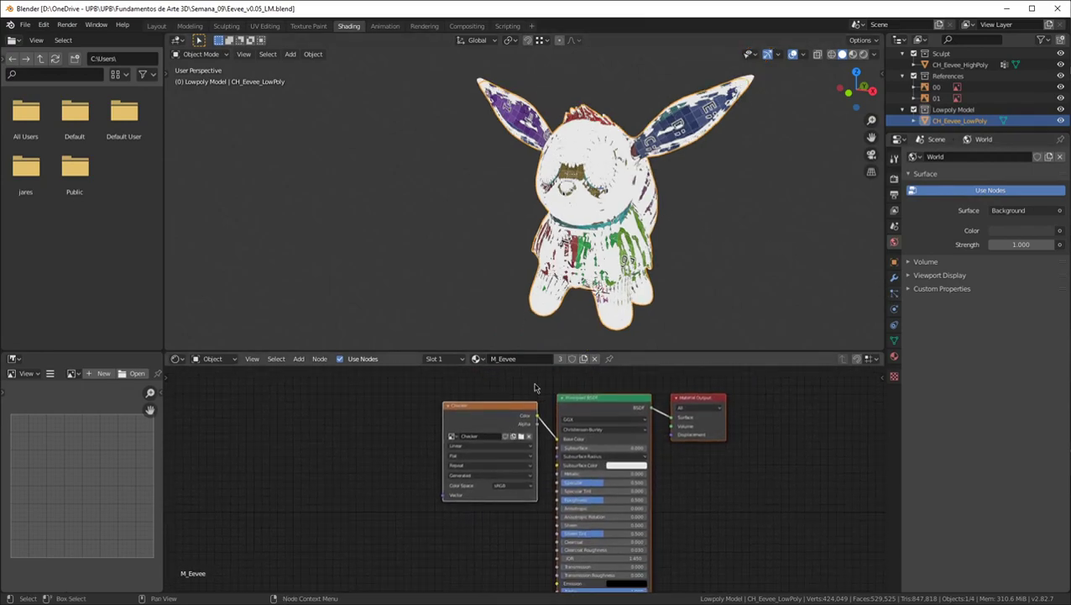
drag(617, 352, 630, 227)
drag(702, 228, 702, 305)
scroll(468, 153, down, 2)
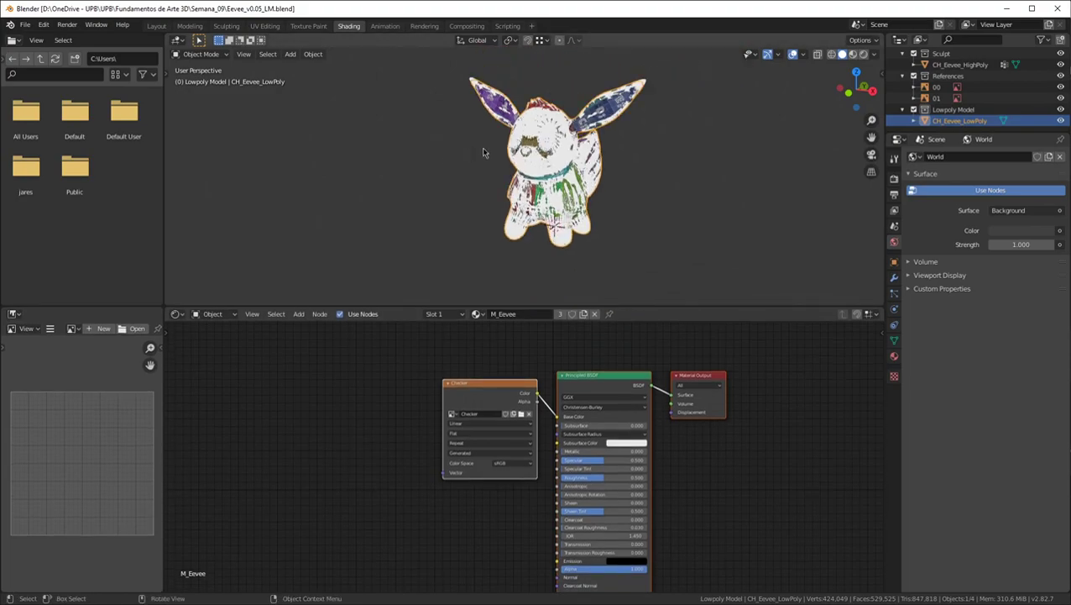
scroll(563, 176, up, 2)
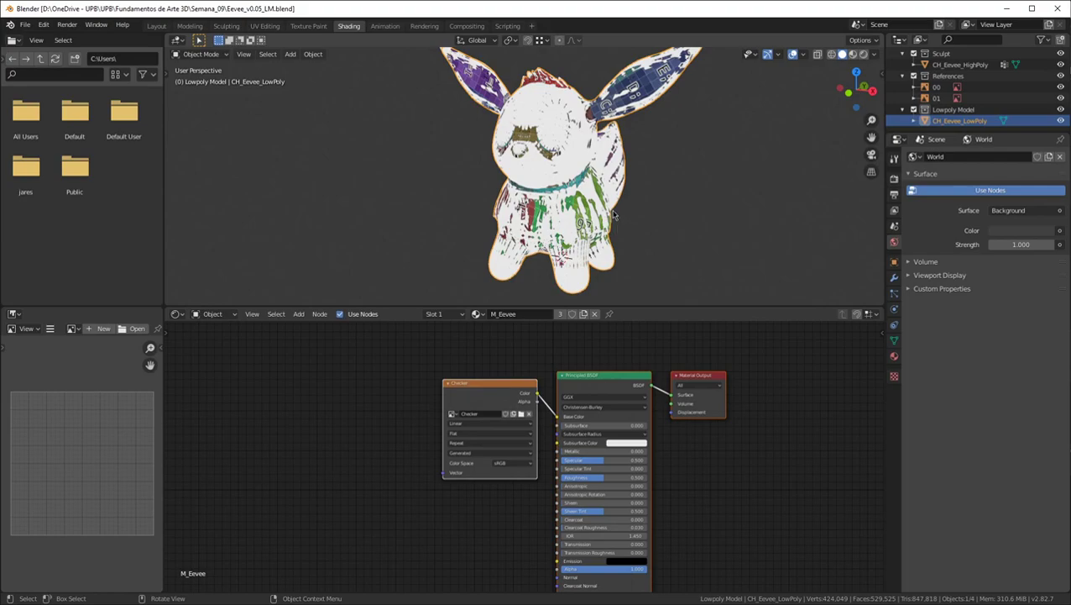
Set the scene's render engine to Cycles and its device to GPU Compute
click(895, 159)
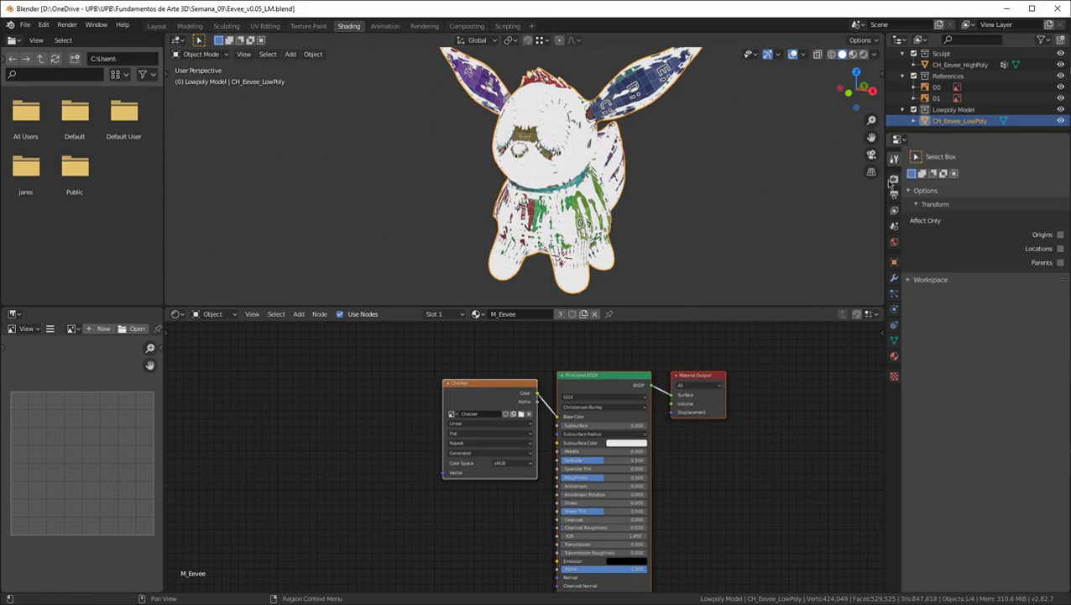
click(894, 183)
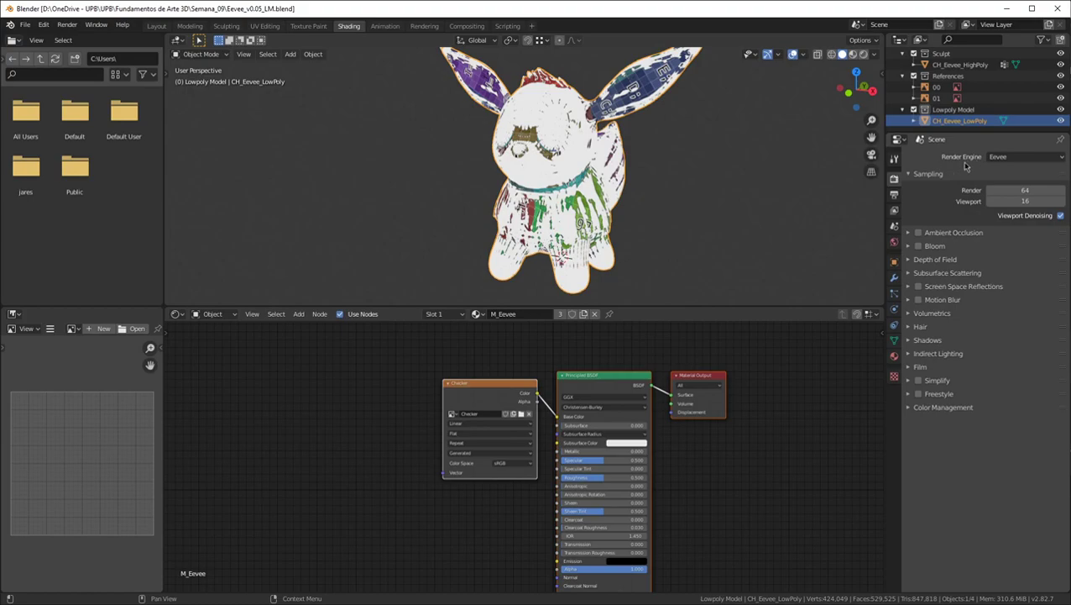
click(1004, 157)
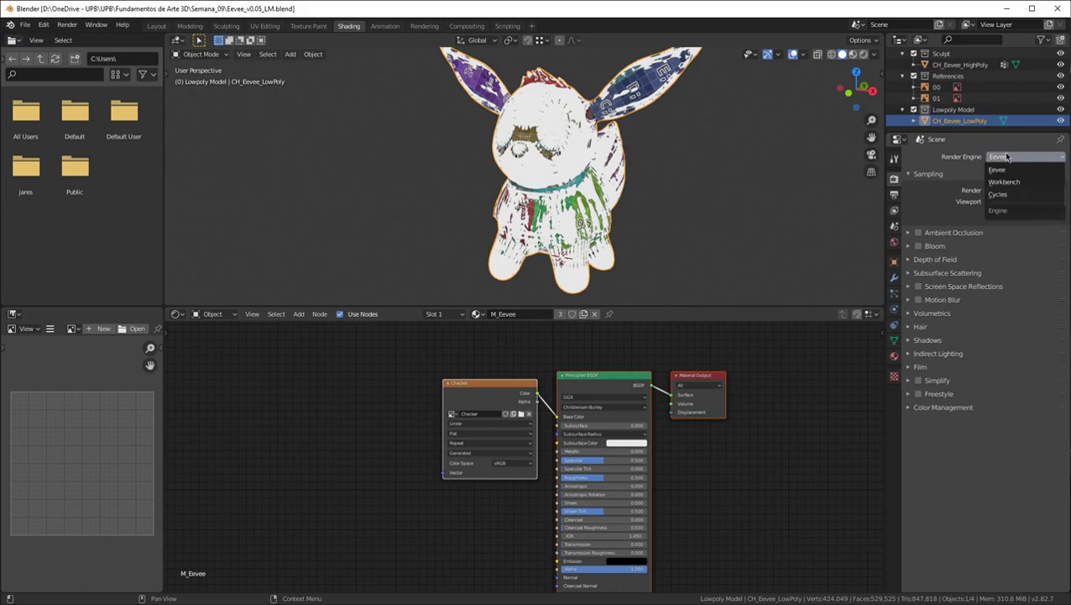
click(1005, 195)
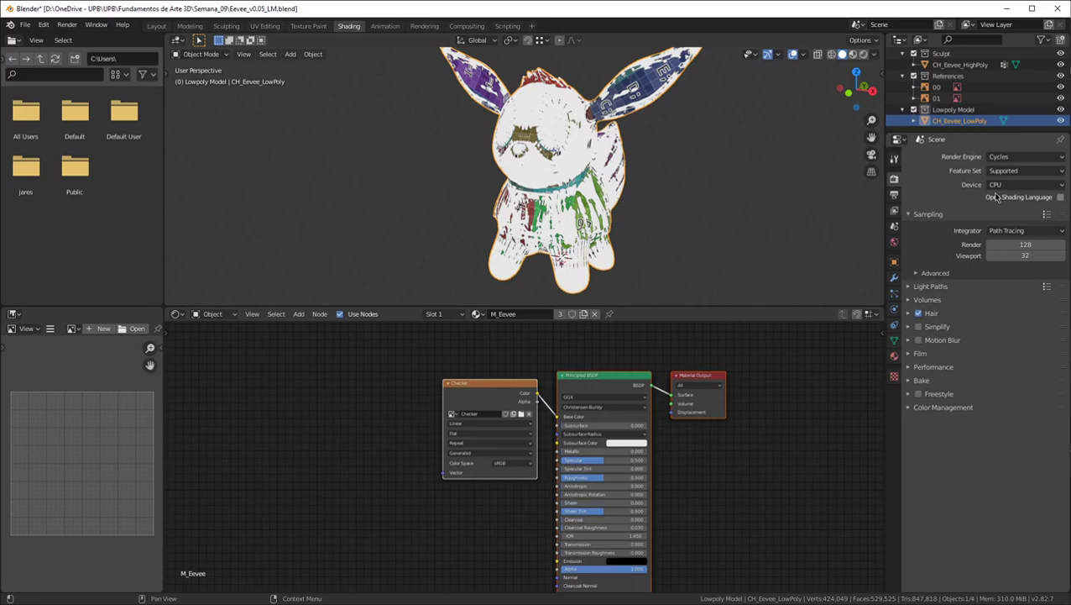
click(1000, 157)
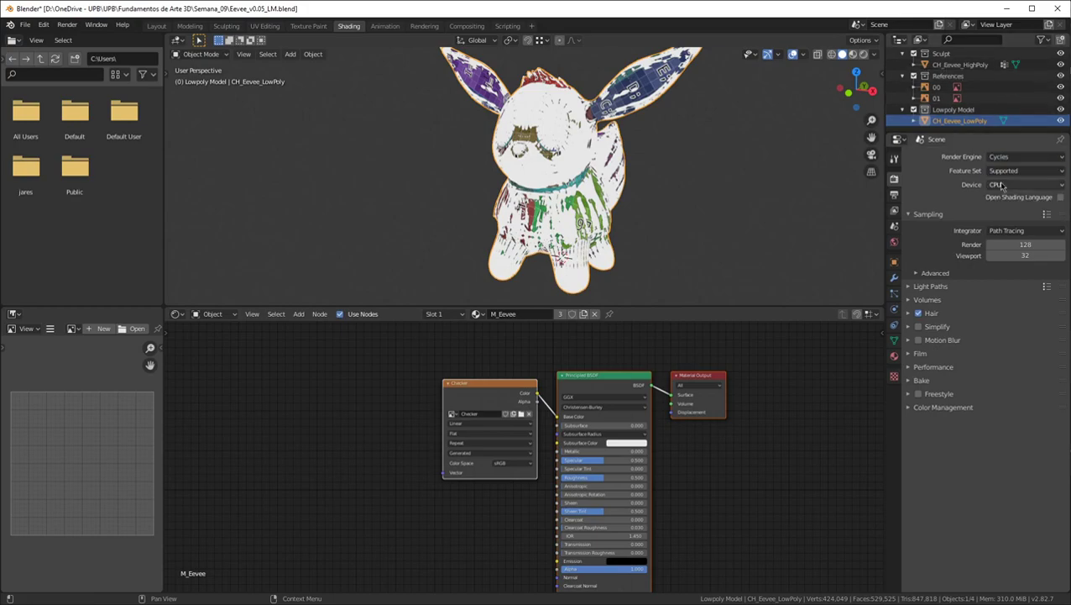
click(1000, 185)
click(1014, 185)
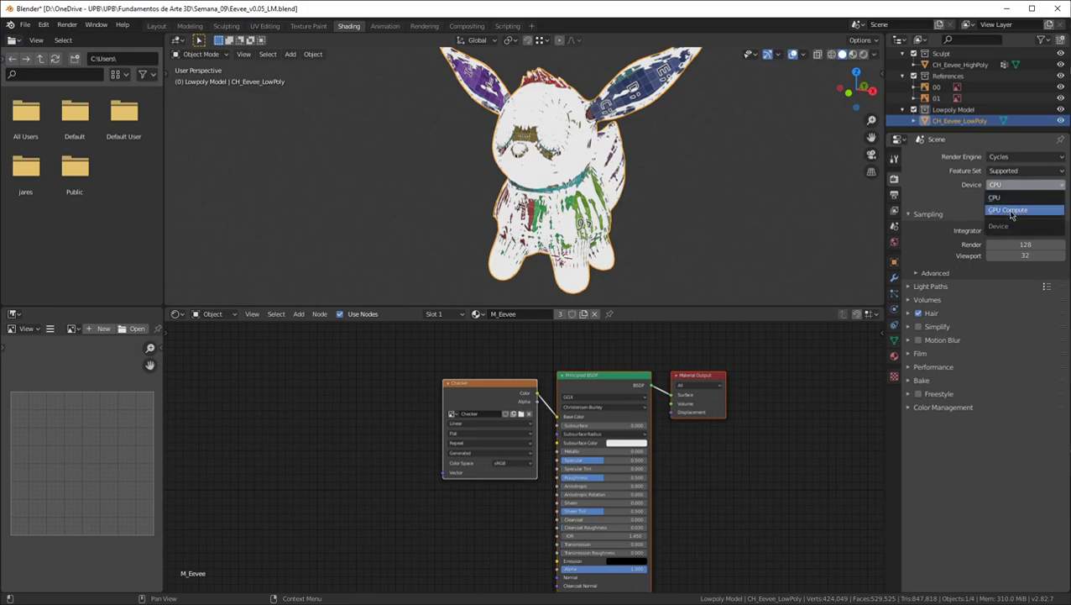
click(1012, 213)
Examine from several sides how the high-poly and low-poly surfaces overlap, especially around the head and ears
middle_drag(585, 116, 543, 212)
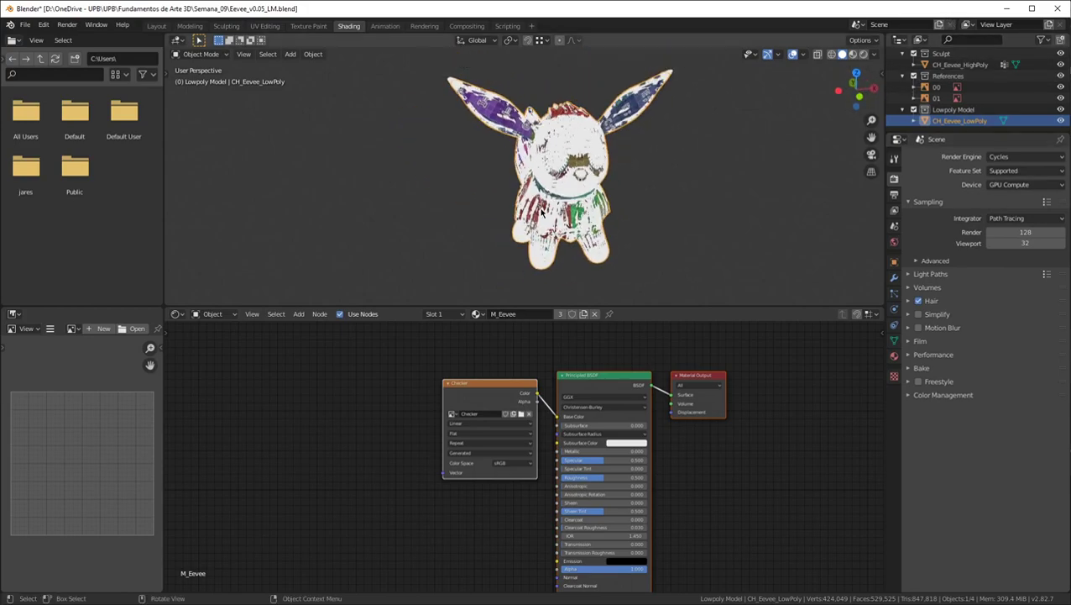
scroll(542, 212, down, 1)
scroll(576, 131, up, 4)
middle_drag(575, 132, 520, 153)
scroll(521, 173, down, 3)
scroll(550, 227, up, 2)
mouse_move(552, 228)
middle_down()
mouse_move(529, 223)
mouse_move(563, 210)
middle_up()
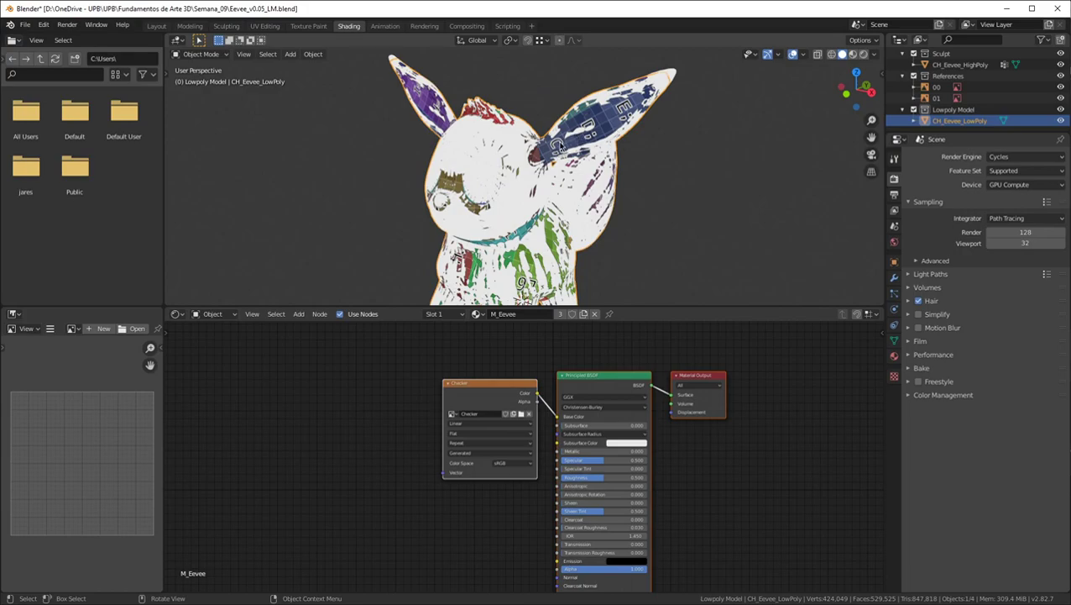
middle_drag(559, 145, 592, 168)
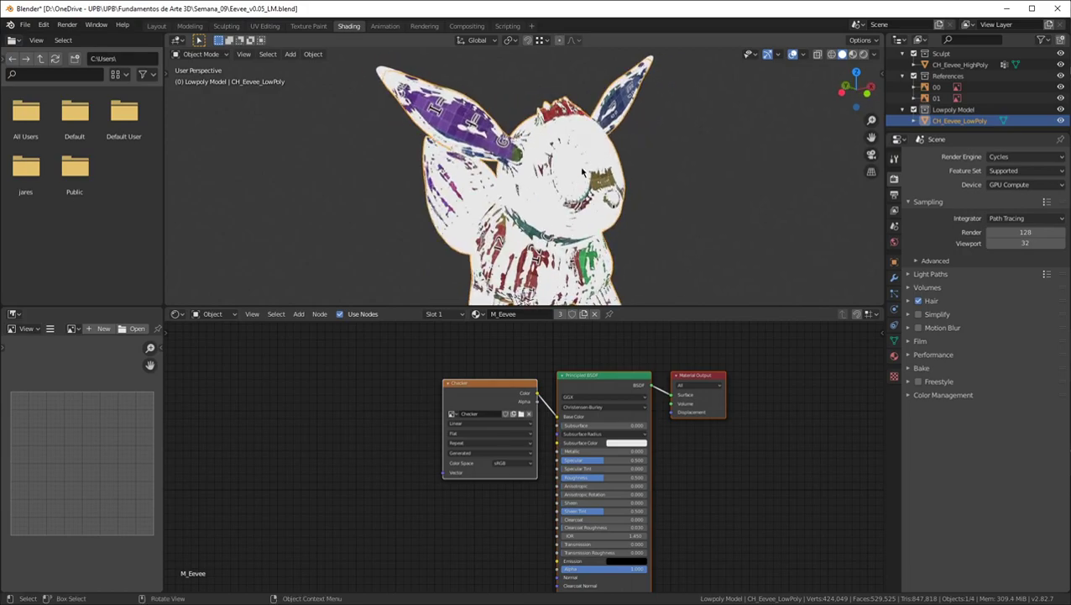
scroll(568, 168, up, 3)
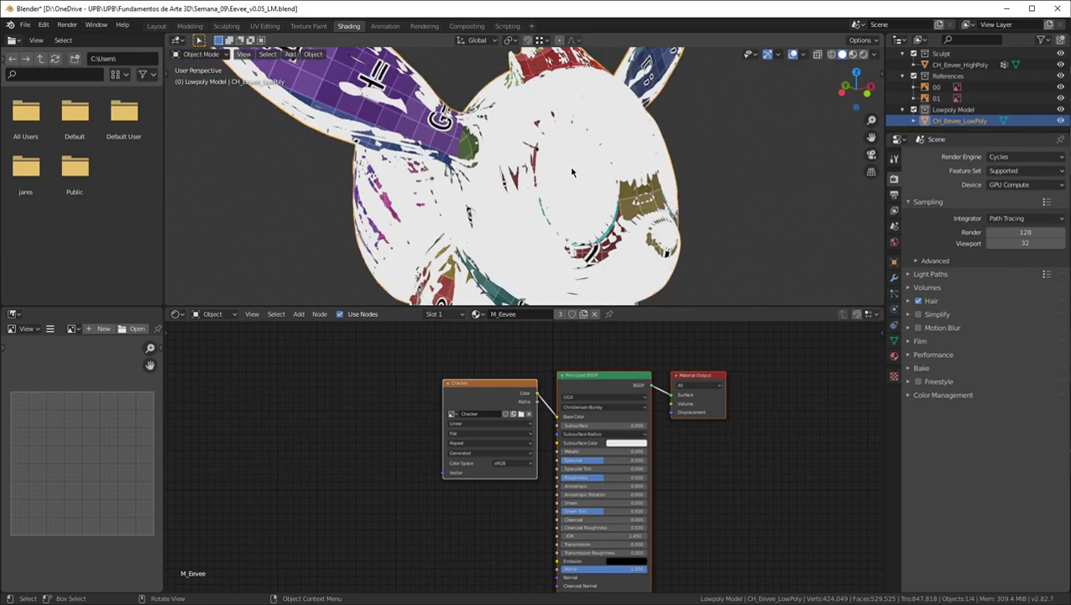
Hide and reshow CH_Eevee_HighPoly to compare it with the low-poly model, and collapse the References collection
click(949, 65)
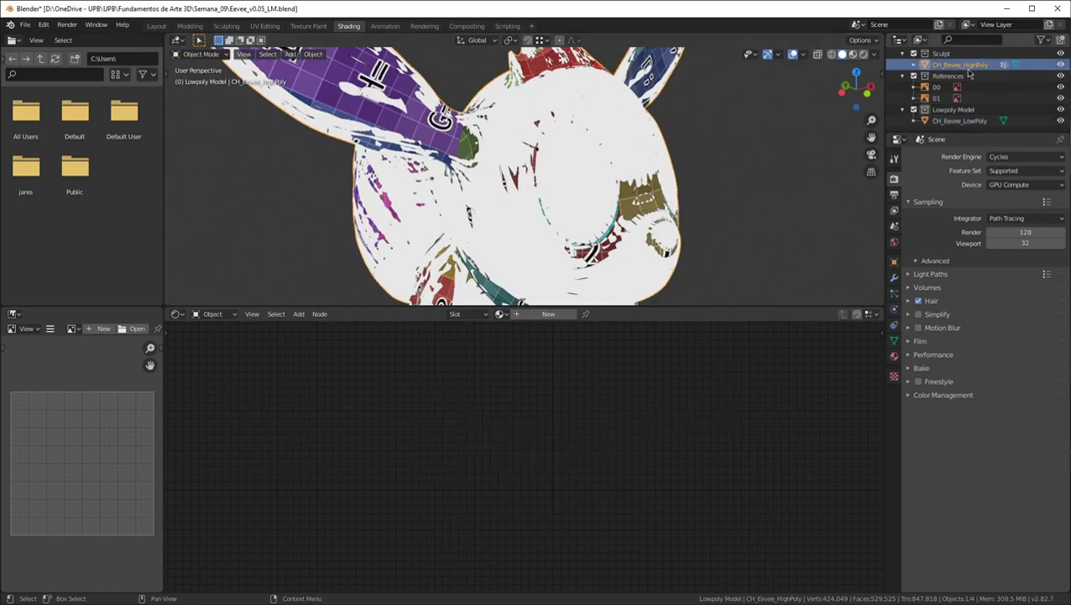
click(1060, 65)
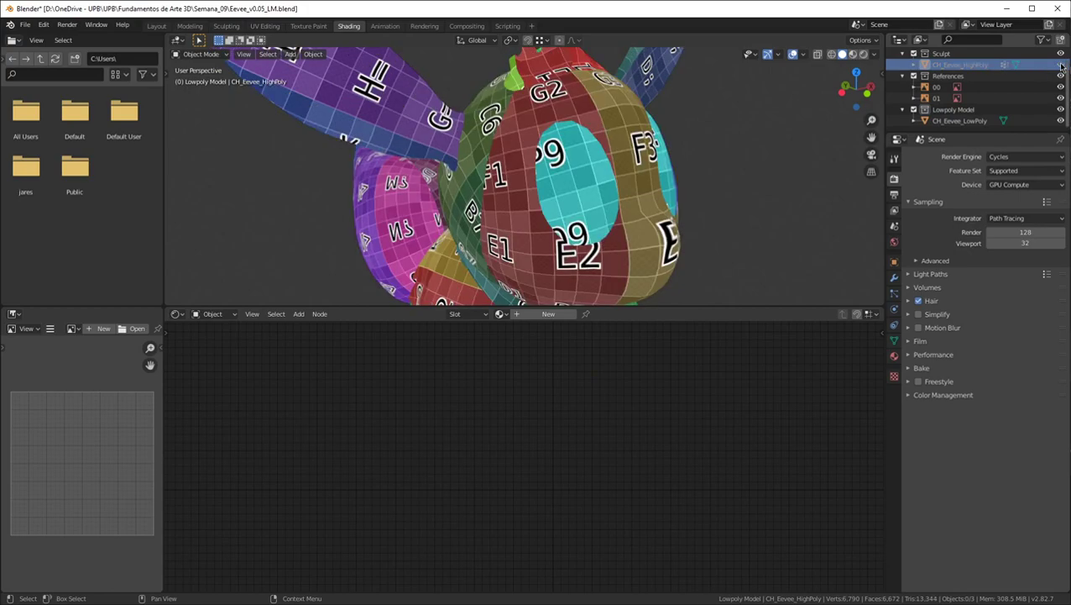
click(1061, 65)
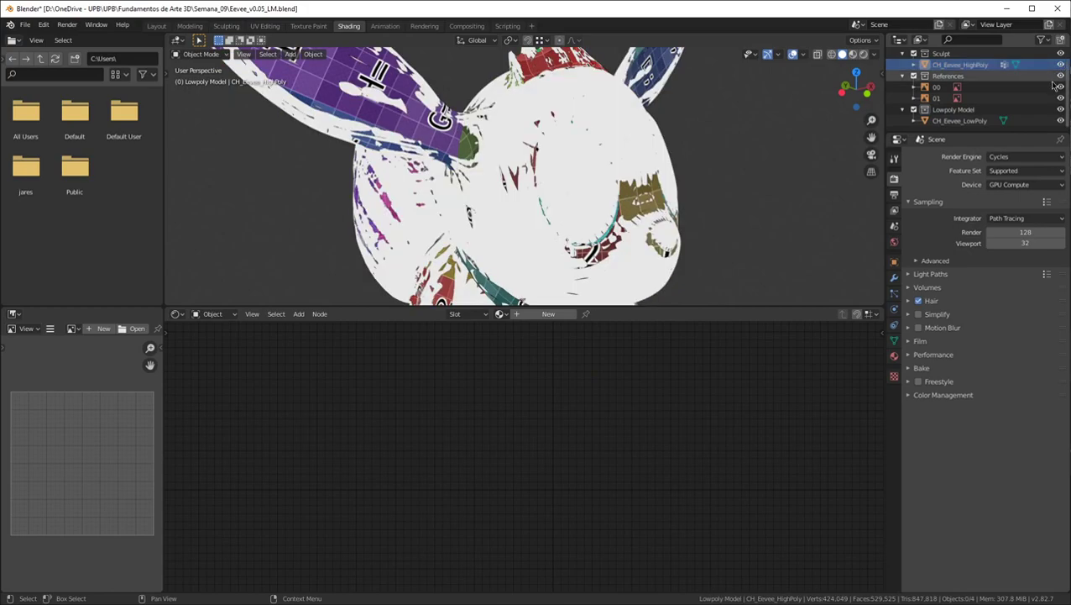
click(903, 75)
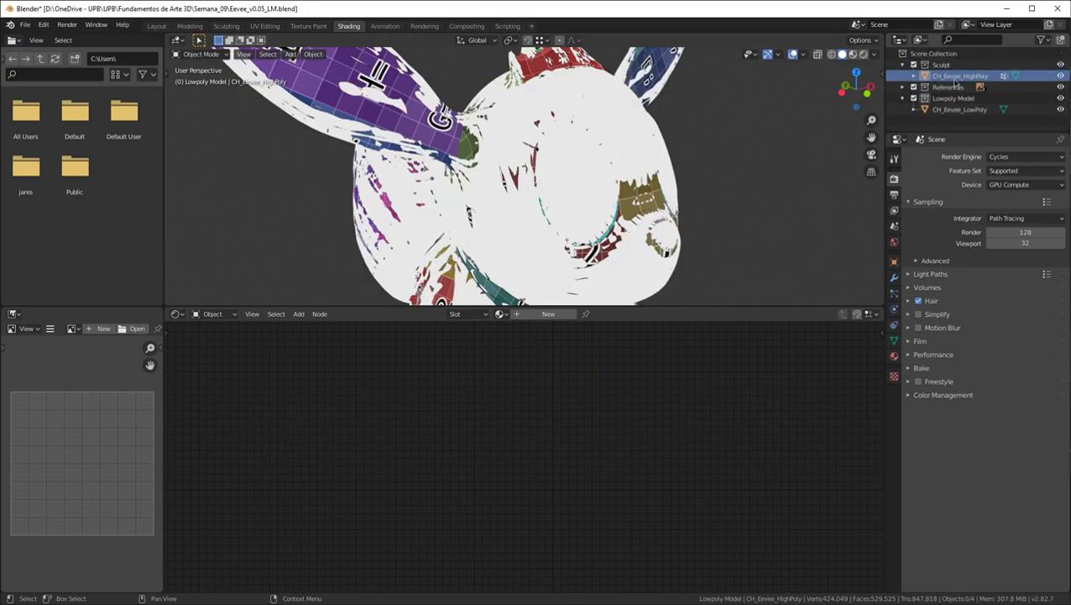
Hide the References collection, then hide and reshow CH_Eevee_HighPoly to compare it with the low-poly model
click(1061, 88)
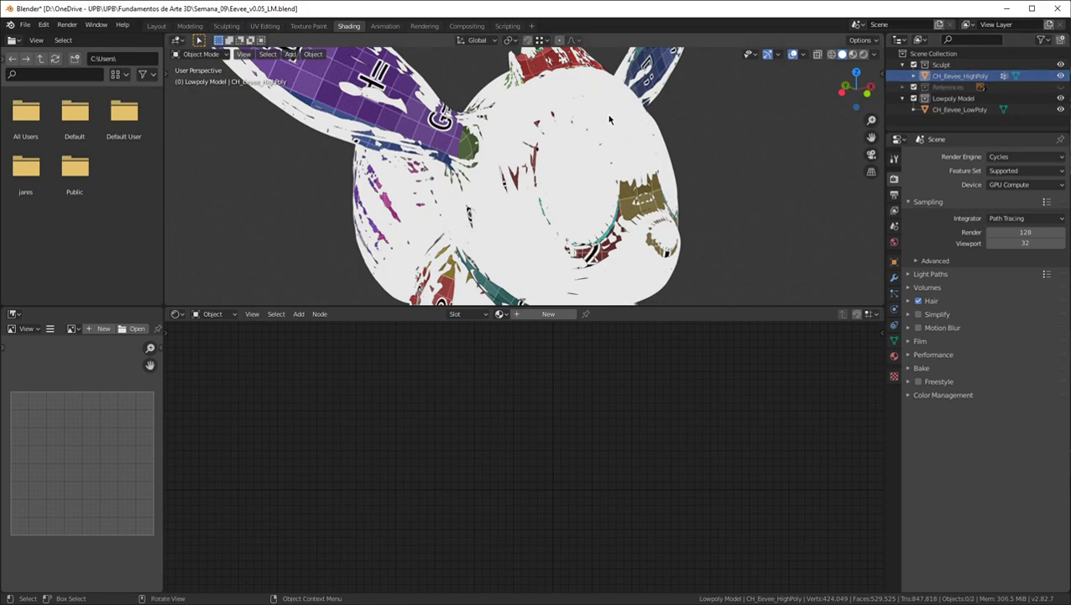
click(1061, 76)
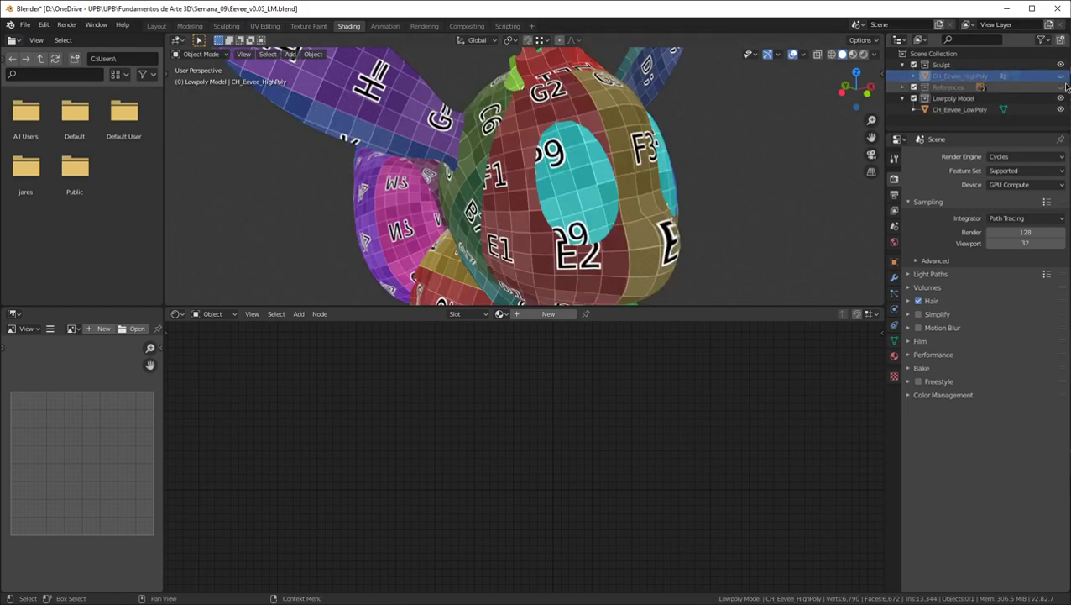
click(1061, 76)
Examine from the front and both sides where the low-poly surface pokes through the high-poly head, ears, neck and chest
scroll(542, 269, down, 1)
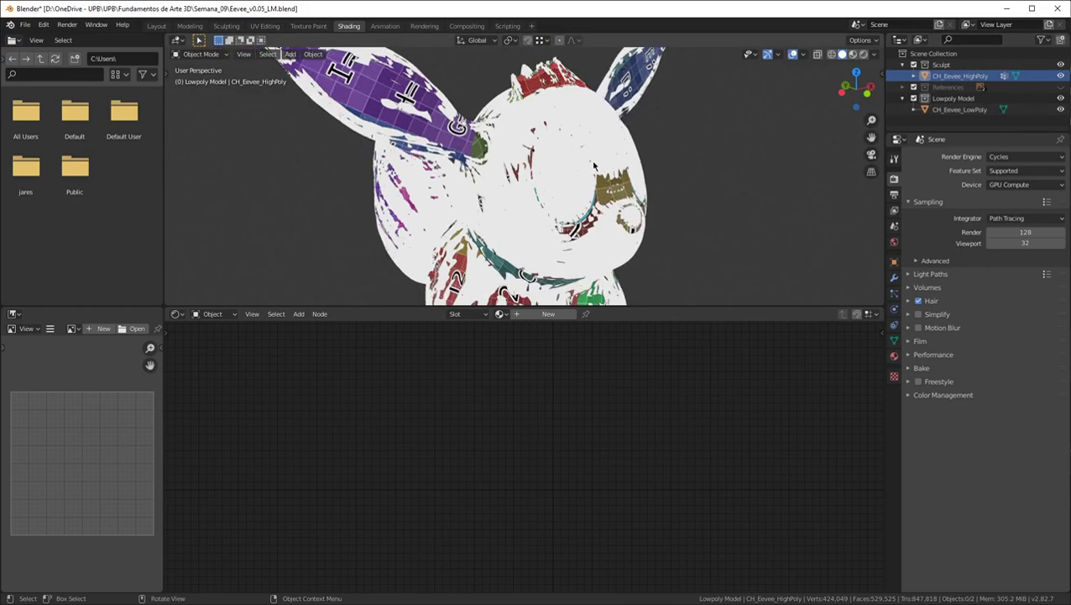
shift+scroll(541, 274, down, 3)
scroll(542, 273, up, 1)
middle_drag(541, 273, 492, 194)
scroll(492, 167, down, 4)
scroll(492, 137, up, 3)
middle_drag(545, 166, 521, 149)
middle_drag(572, 116, 551, 124)
scroll(512, 110, up, 3)
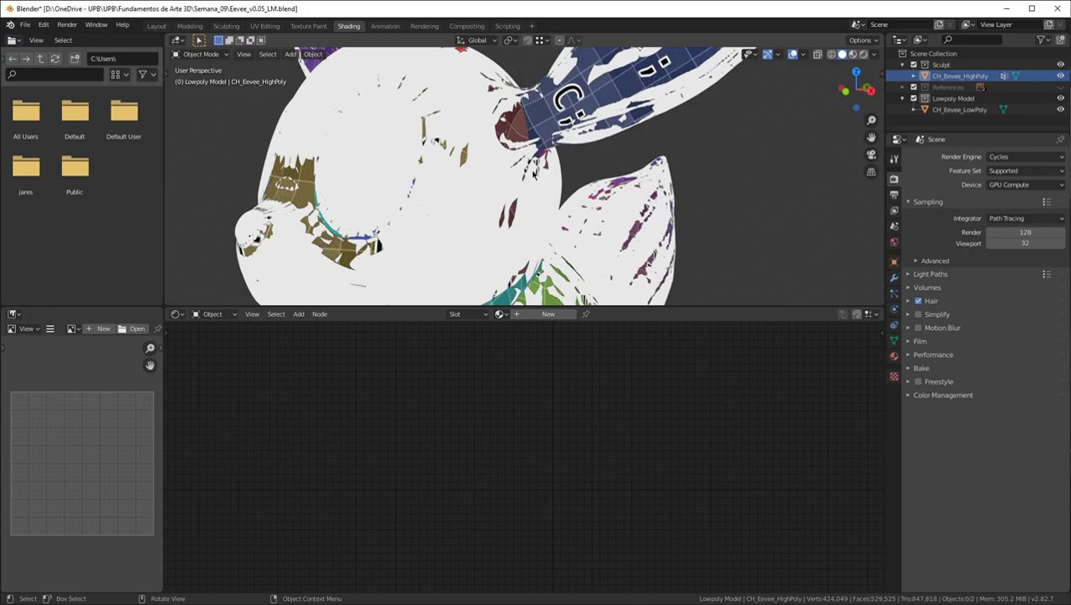
mouse_move(672, 184)
middle_down()
mouse_move(600, 206)
mouse_move(601, 143)
middle_up()
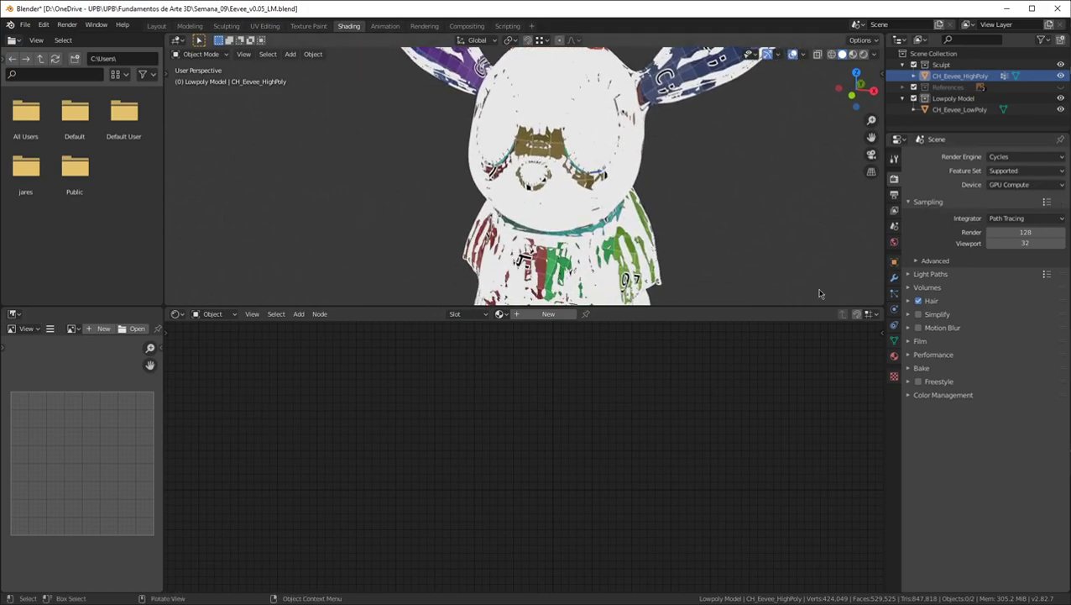
middle_drag(663, 178, 753, 321)
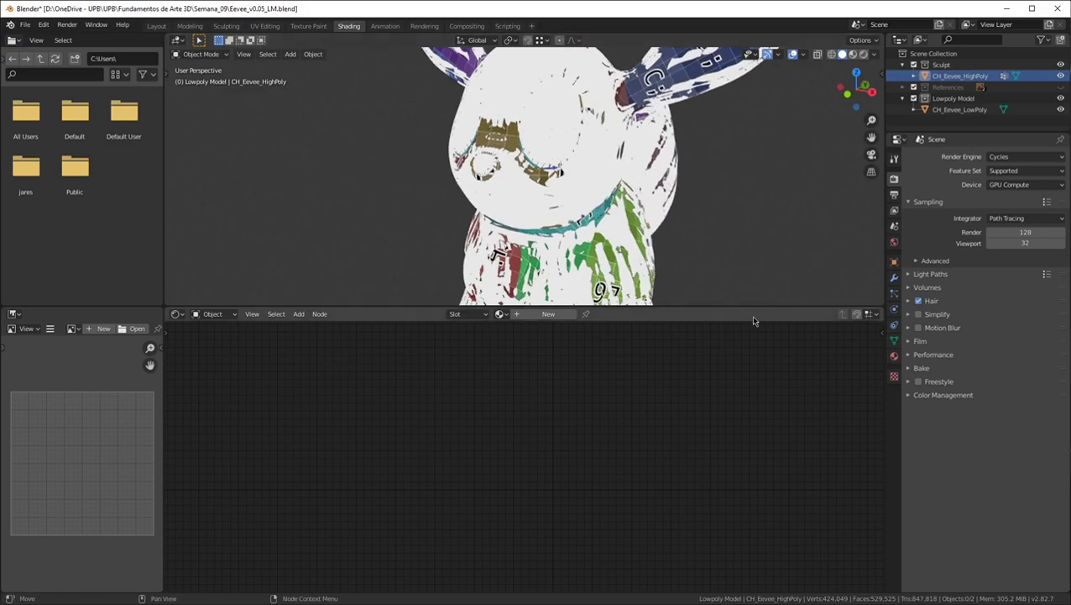
Select CH_Eevee_LowPoly and choose Cycles as render engine, Supported as feature set and GPU Compute as device
click(976, 110)
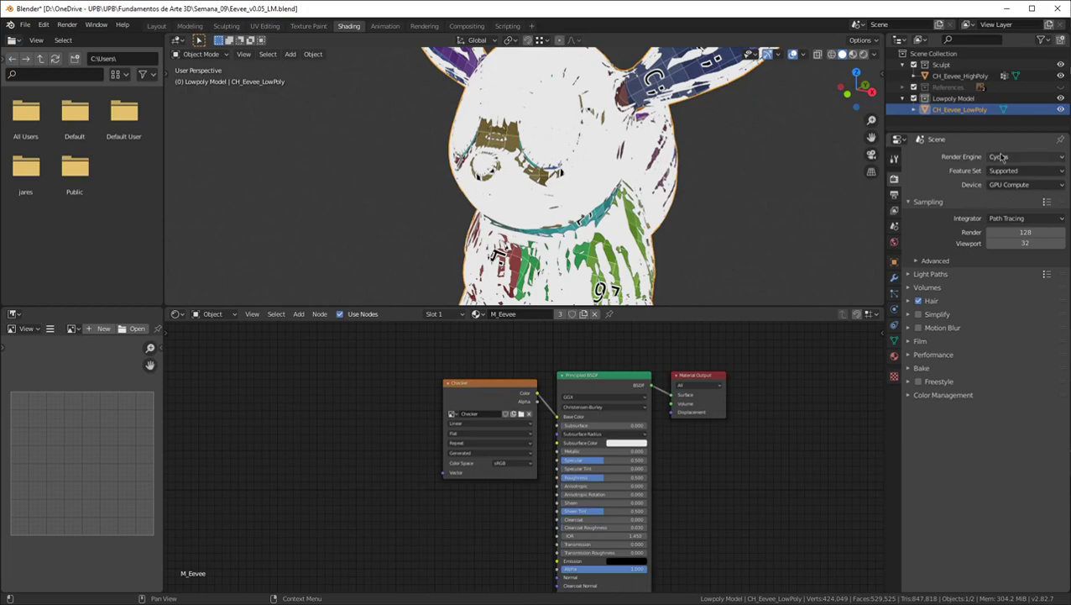
click(1028, 158)
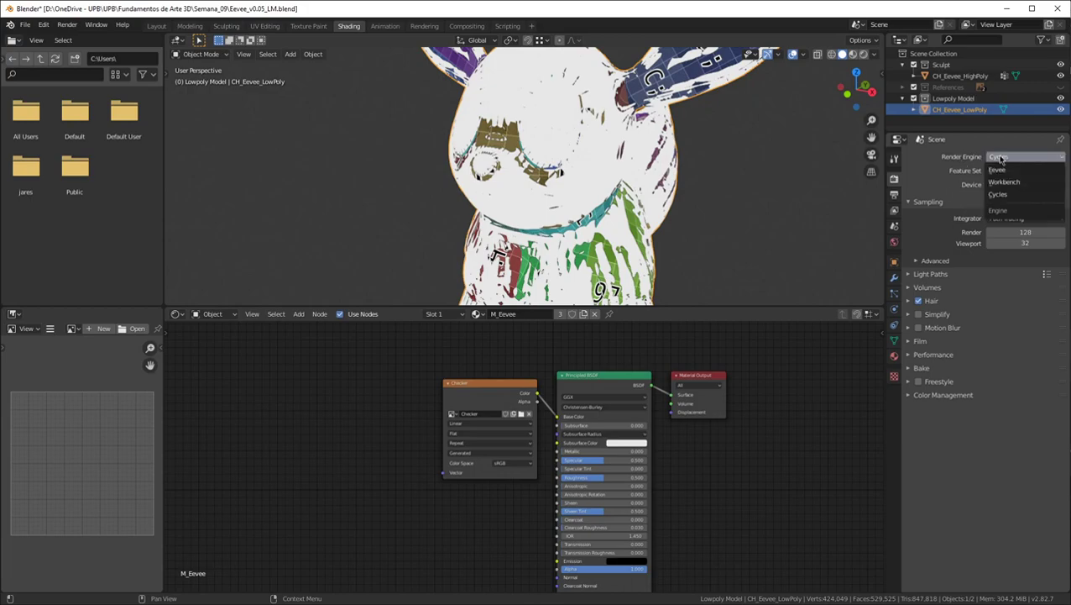
click(1013, 204)
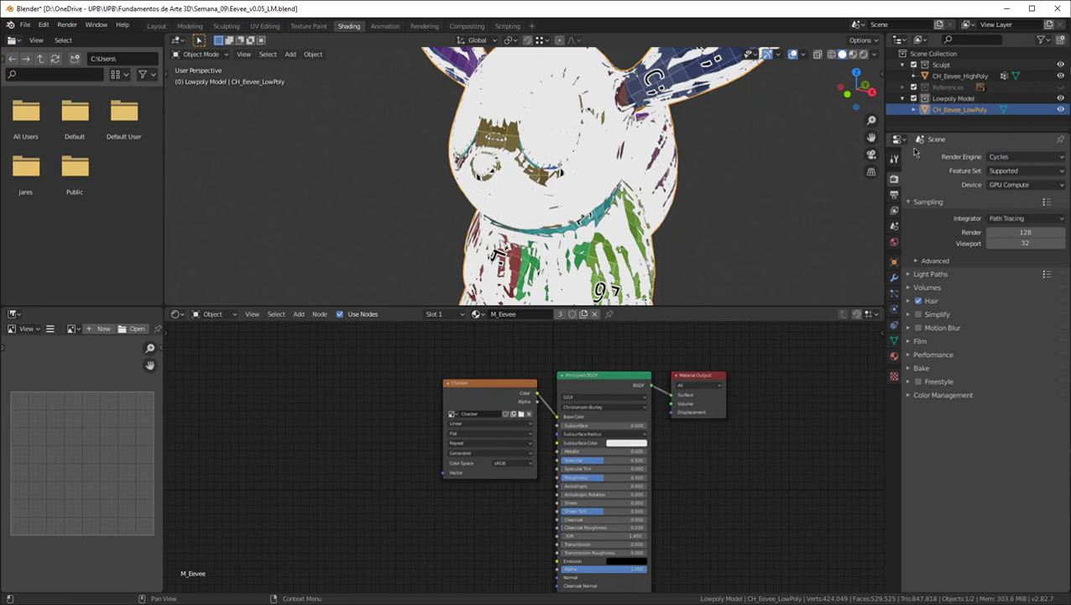
click(1012, 173)
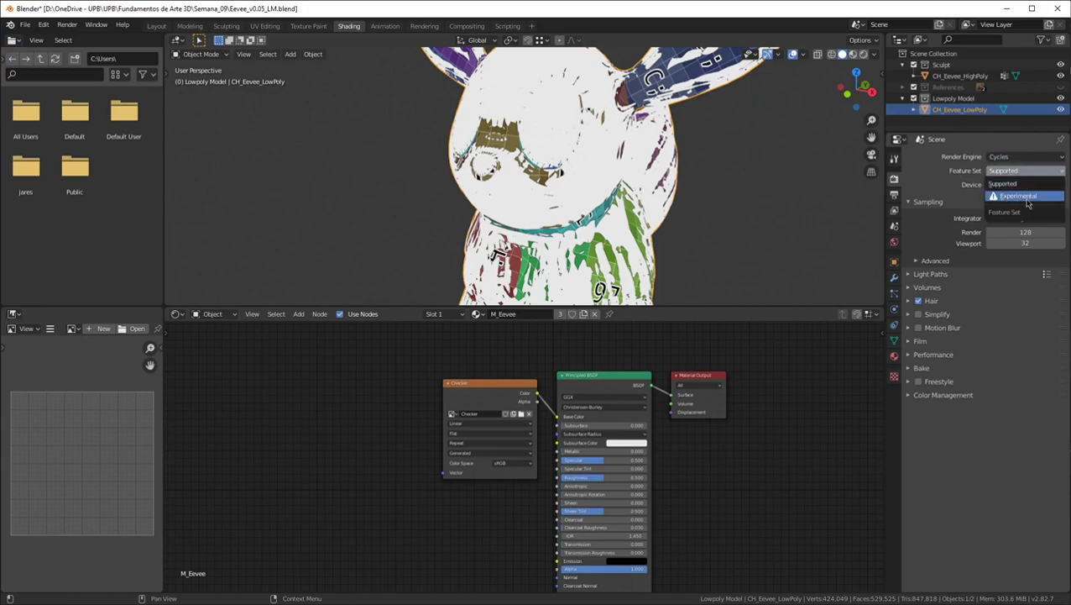
click(1008, 183)
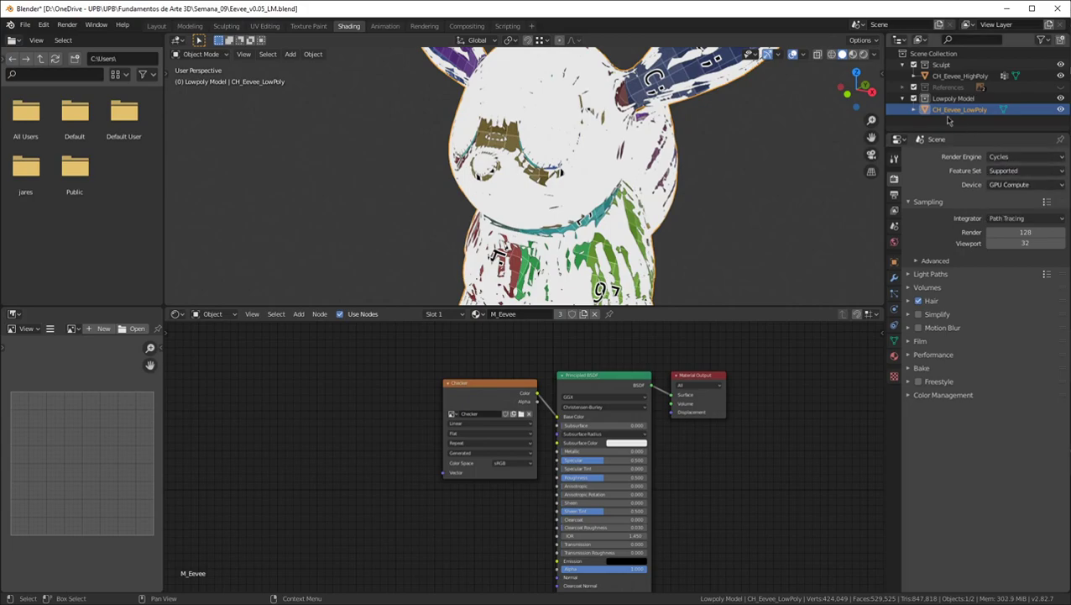
click(1012, 185)
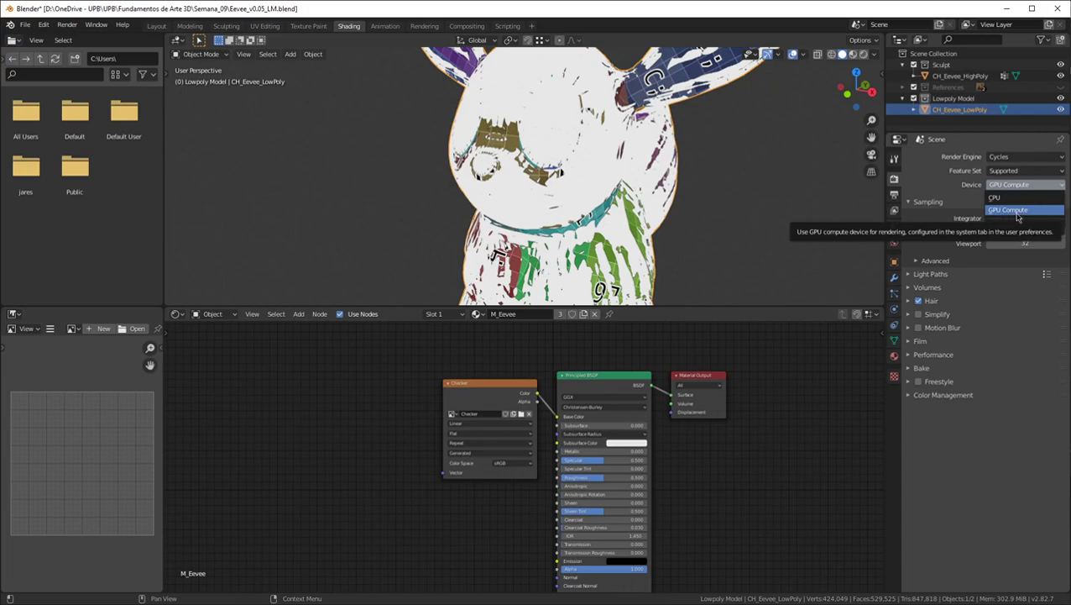
click(1016, 211)
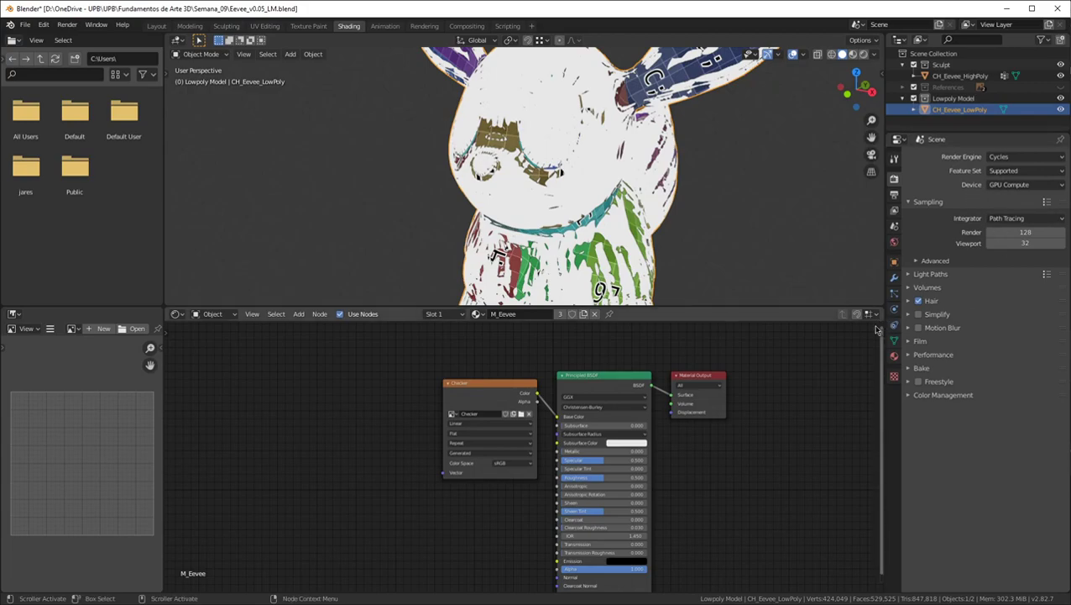
Expand the scene's bake settings and set the bake type to Normal
click(911, 367)
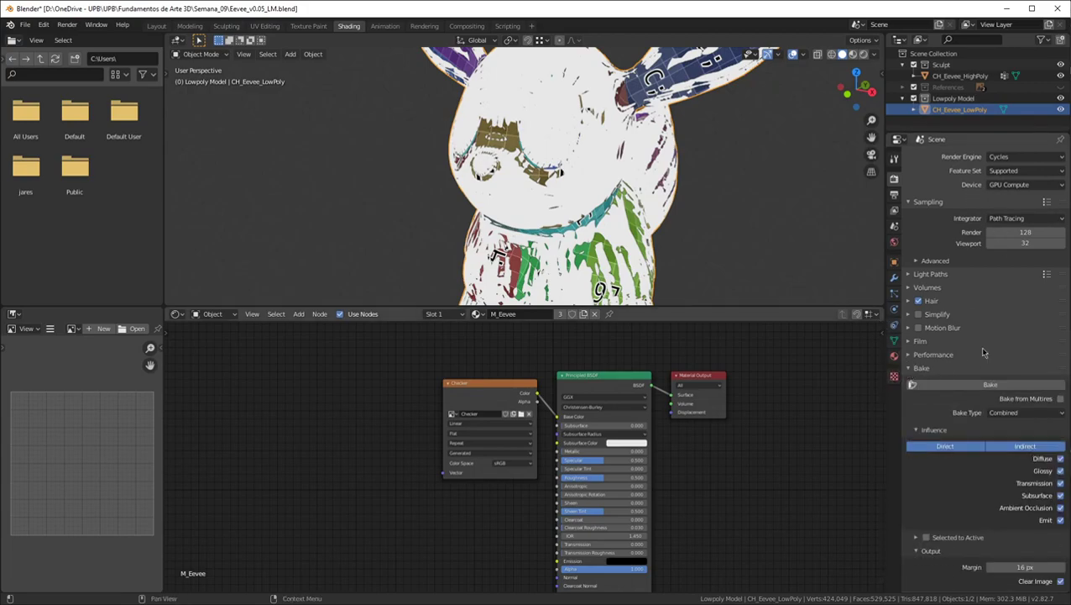
scroll(974, 332, down, 1)
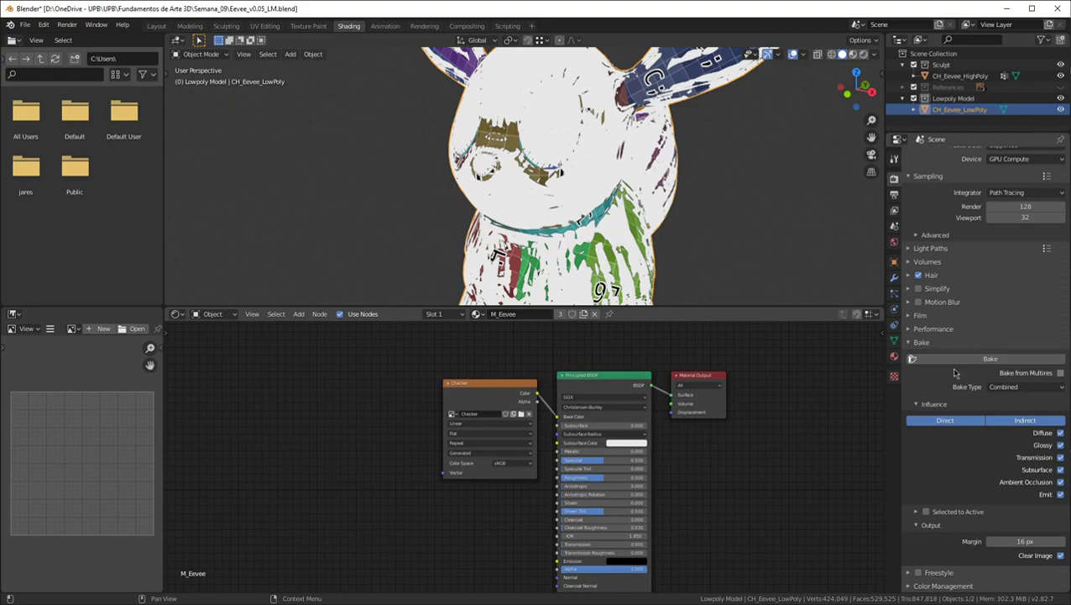
middle_drag(597, 193, 562, 173)
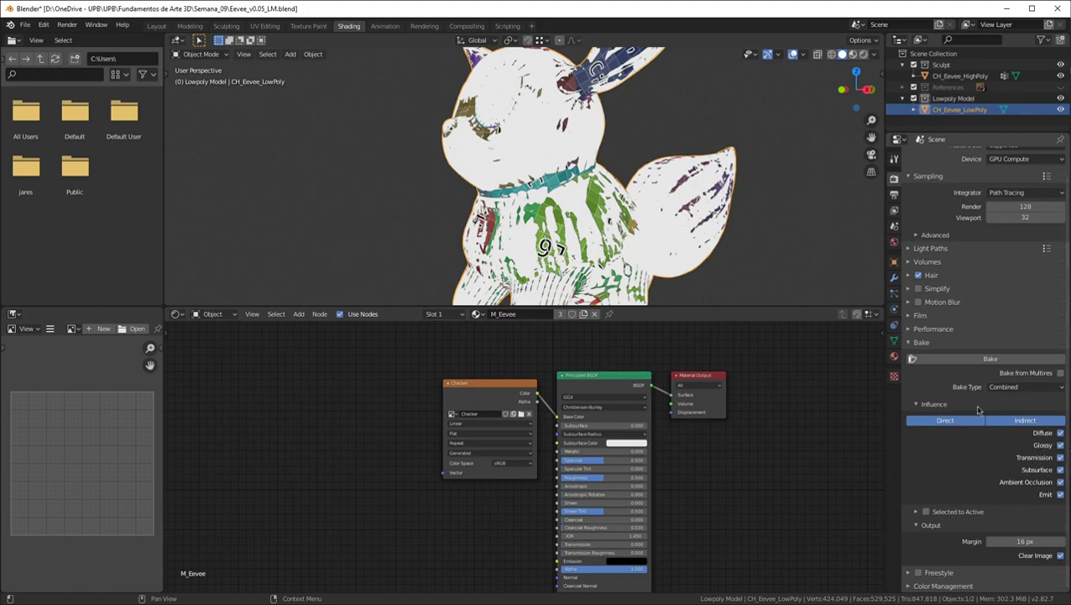
click(1020, 391)
click(1020, 388)
click(1023, 388)
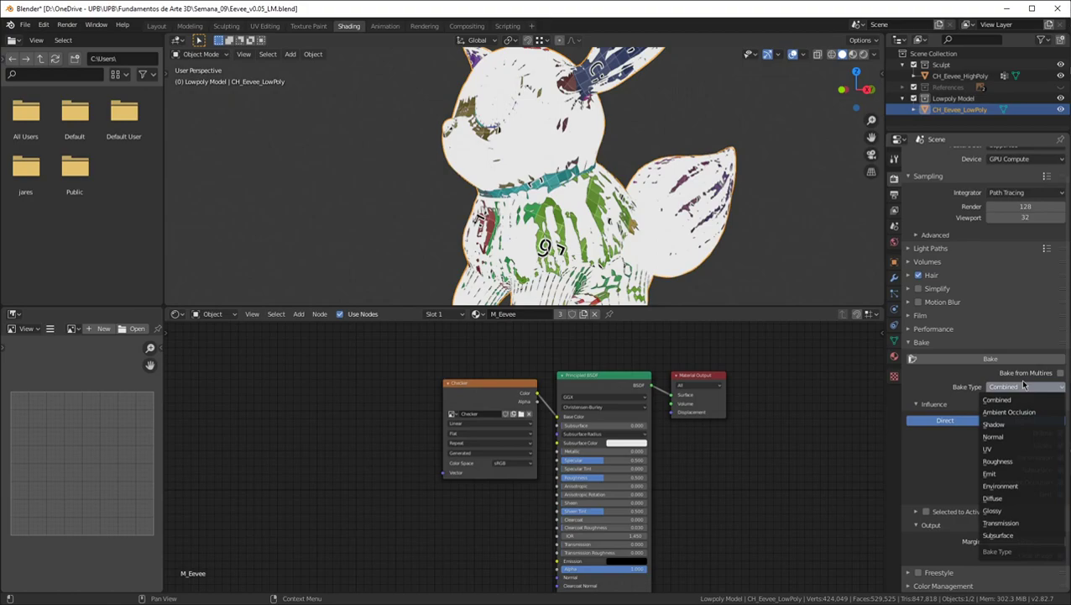
click(1023, 384)
click(1023, 385)
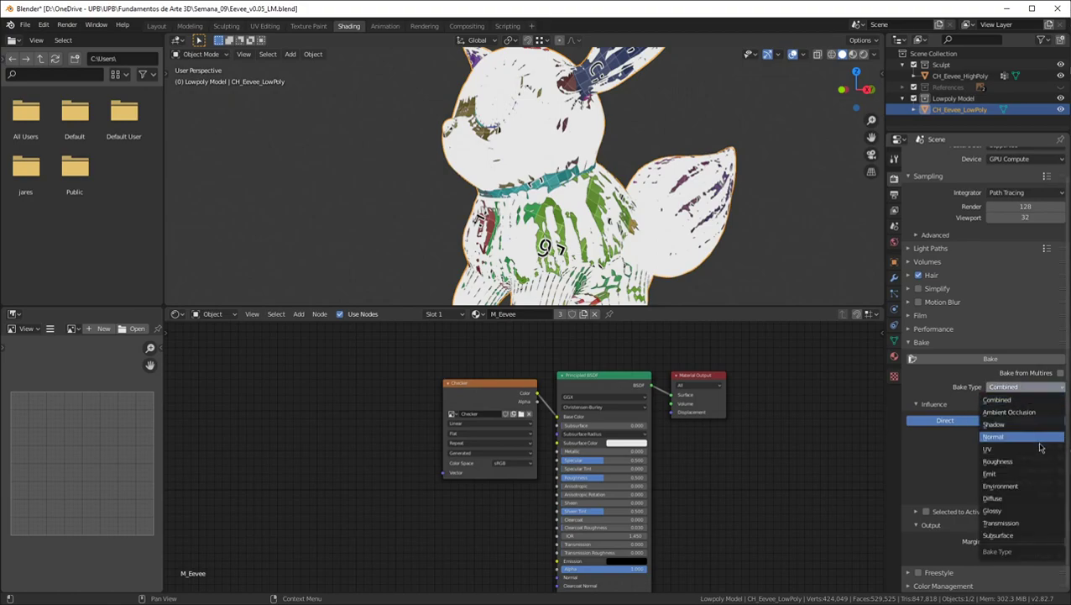
click(994, 437)
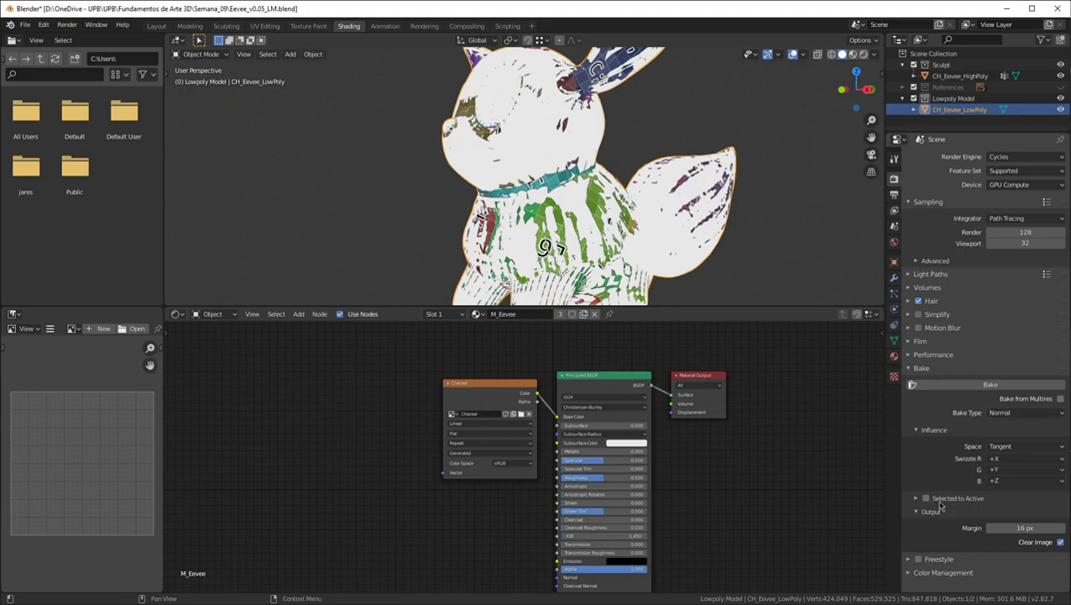
Enable Selected to Active baking with its options expanded, and select CH_Eevee_HighPoly together with CH_Eevee_LowPoly as the active object
click(926, 498)
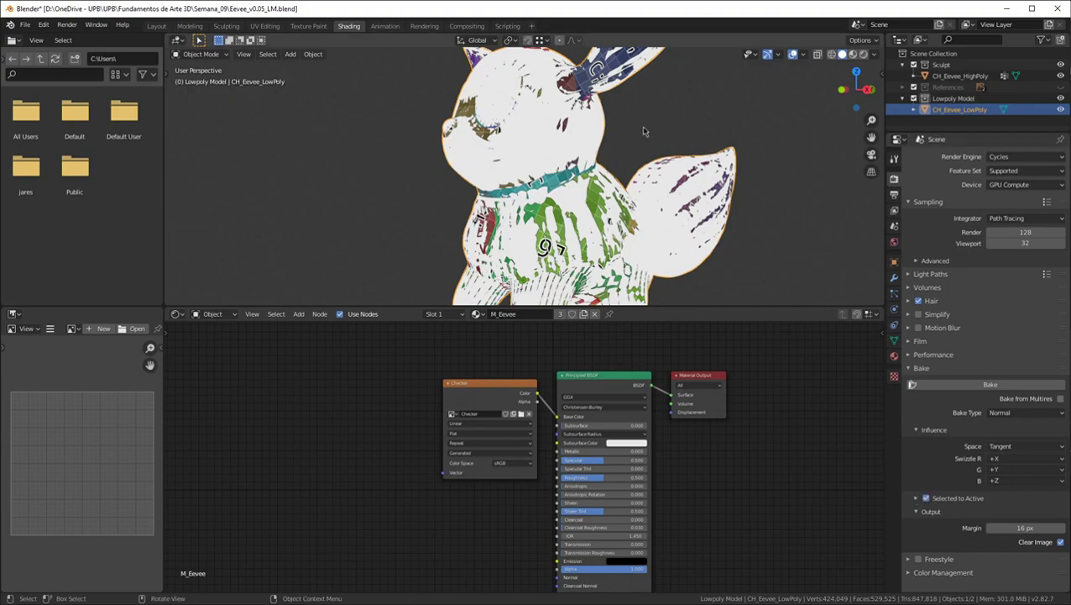
ctrl+click(960, 76)
click(961, 112)
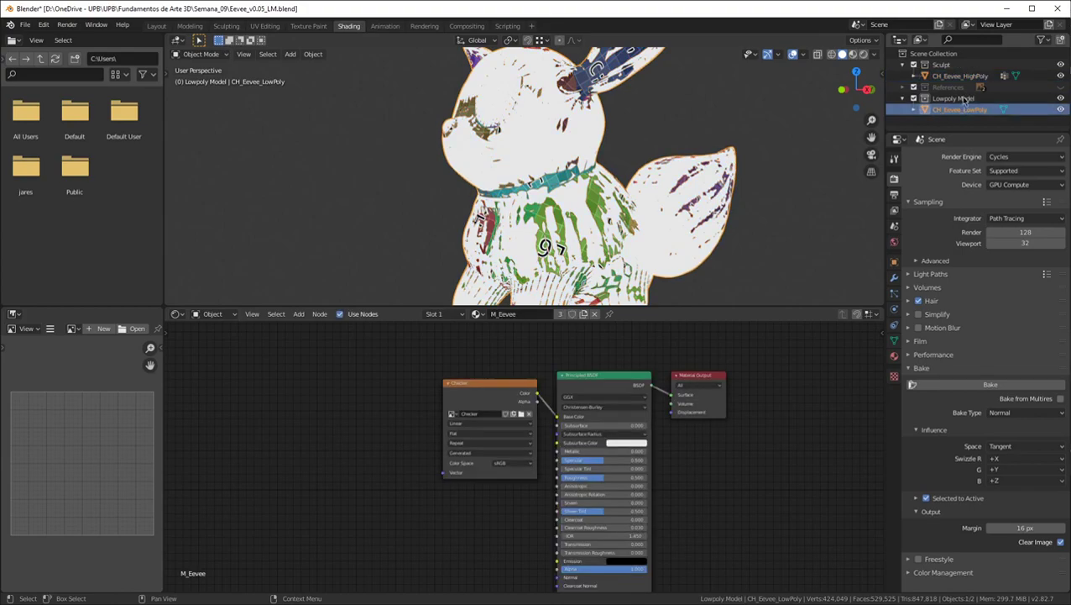
ctrl+click(963, 77)
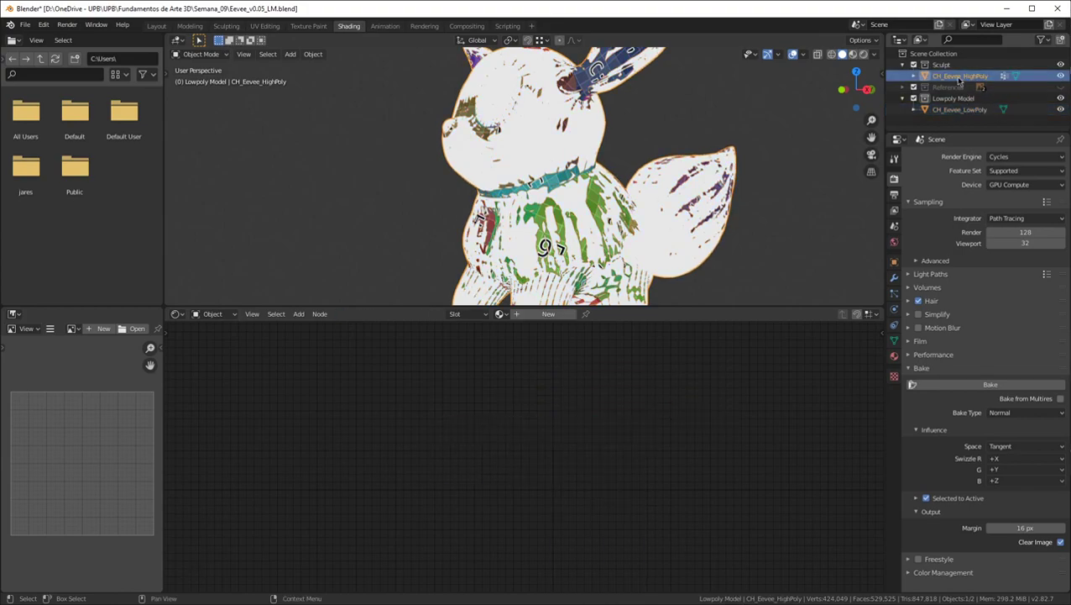
ctrl+click(950, 109)
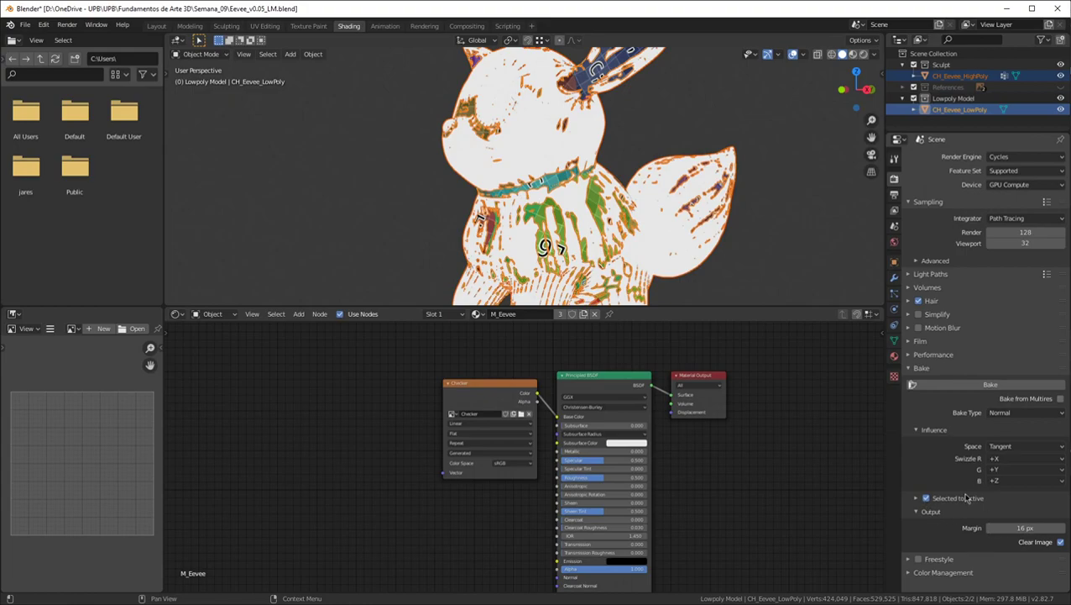
click(917, 501)
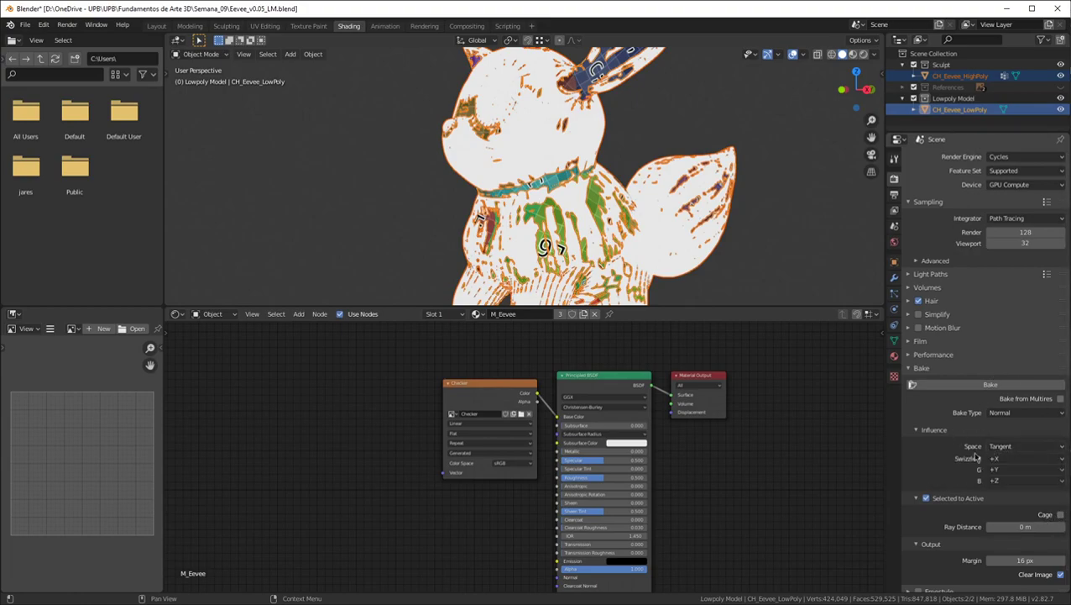
Duplicate the Checker image texture node in M_Eevee and place the copy in the empty space beside the original
middle_drag(422, 371, 569, 337)
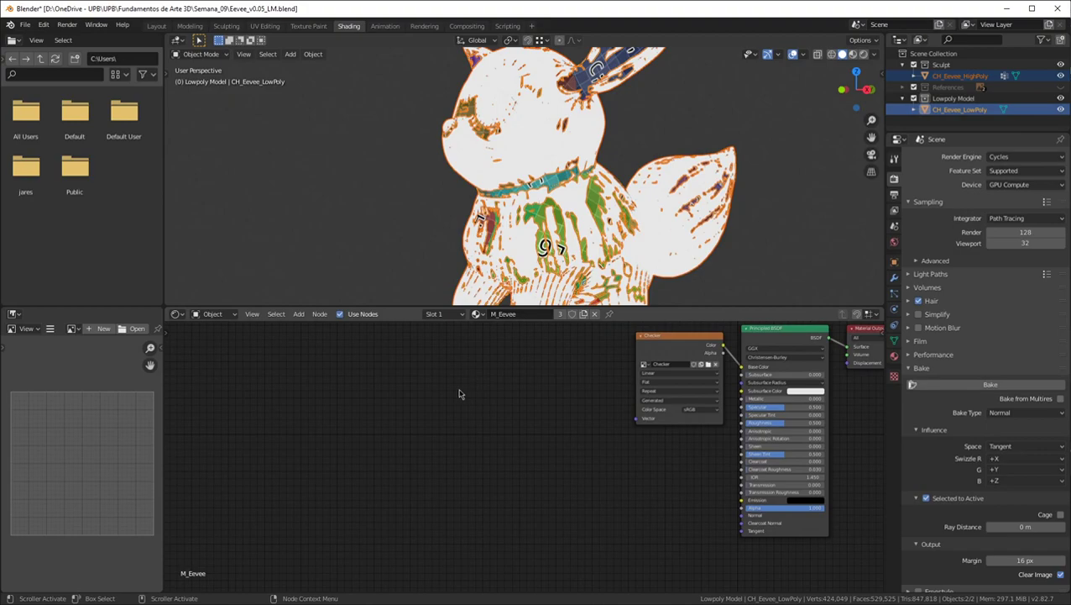
click(697, 353)
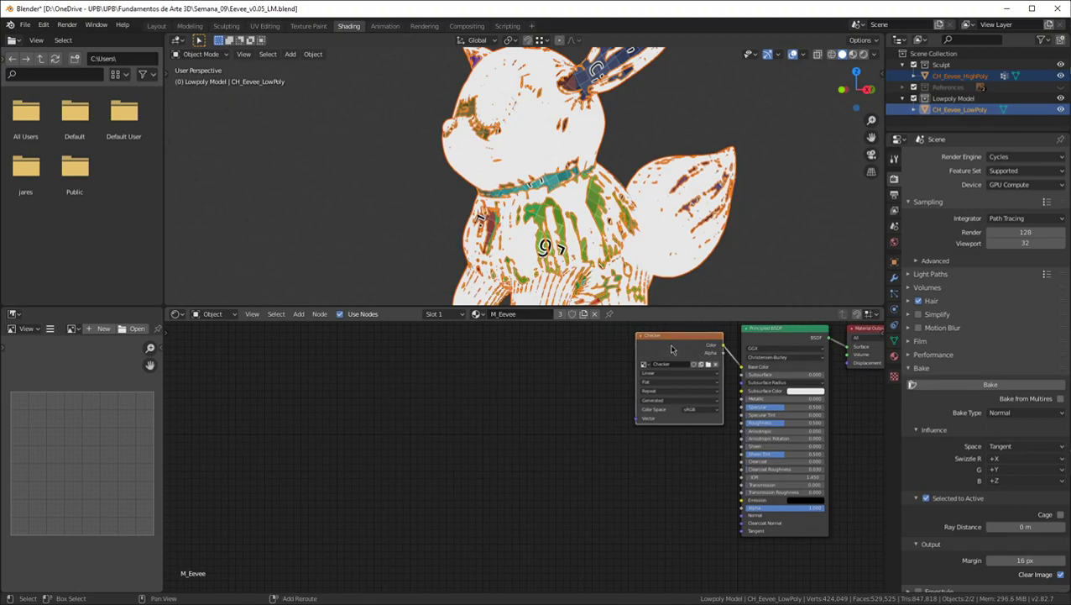
key(shift+d)
click(460, 384)
scroll(450, 402, up, 2)
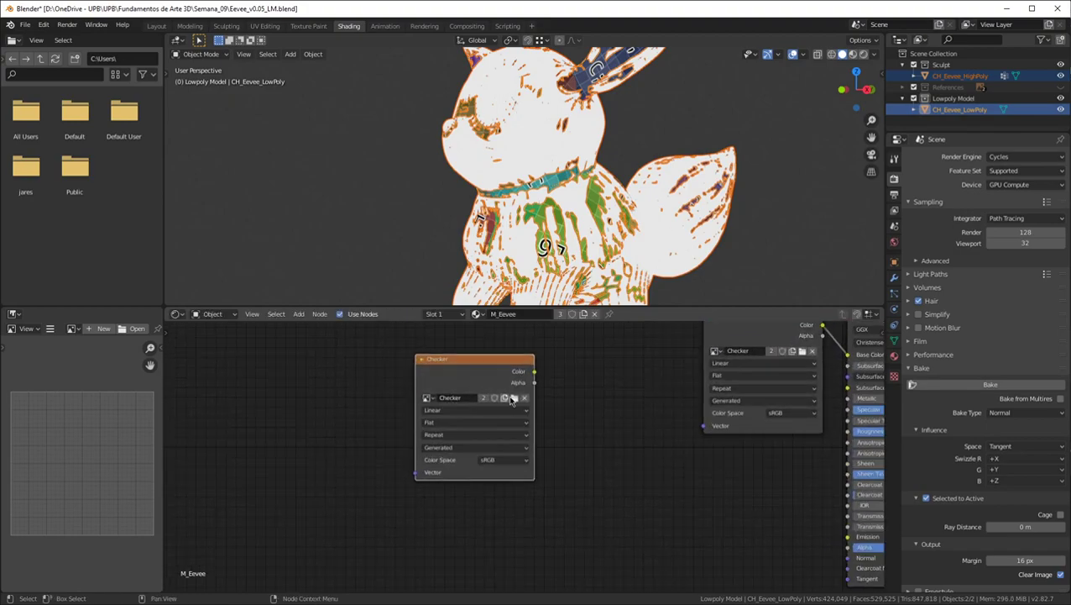
Create a new image named T_Eevee_N in the duplicated texture node
click(507, 402)
click(564, 391)
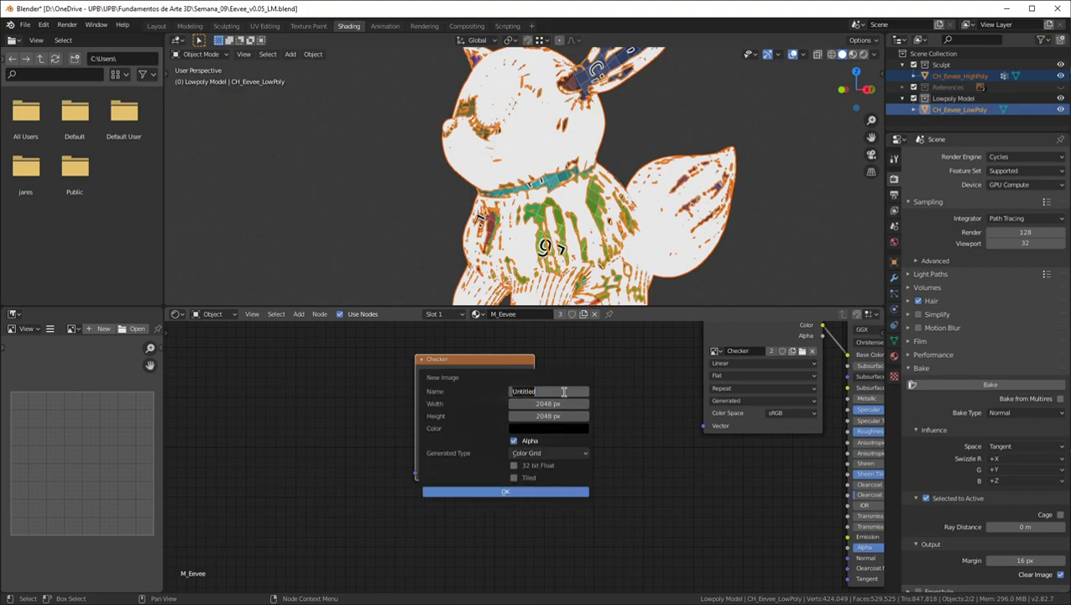
text(T_Eevee_N)
key(Return)
click(504, 492)
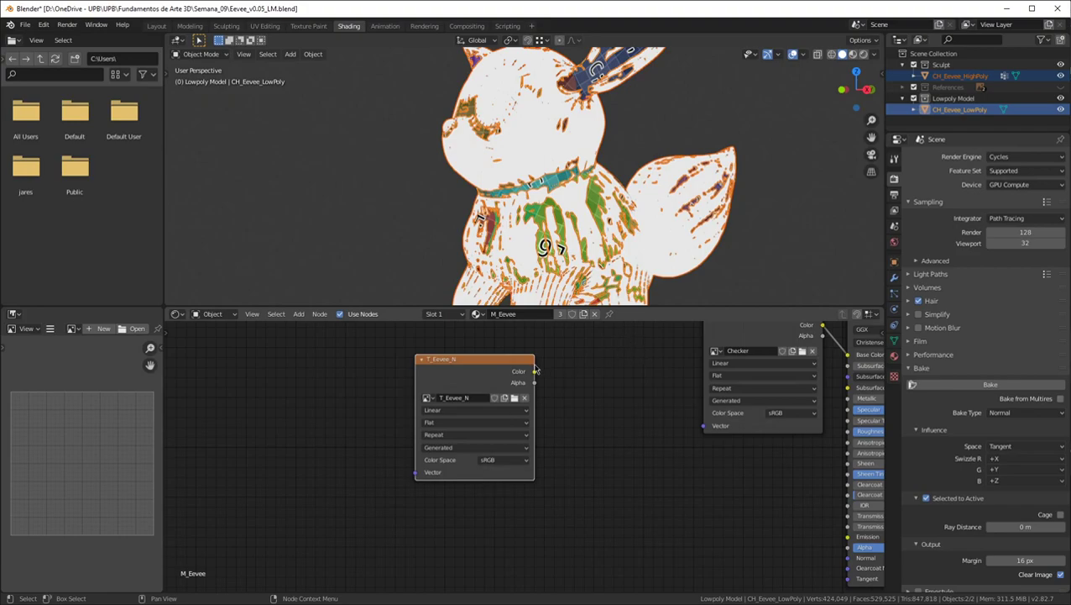
Move the T_Eevee_N node slightly closer to the Checker node and bake the normal map into its image
drag(486, 375, 532, 409)
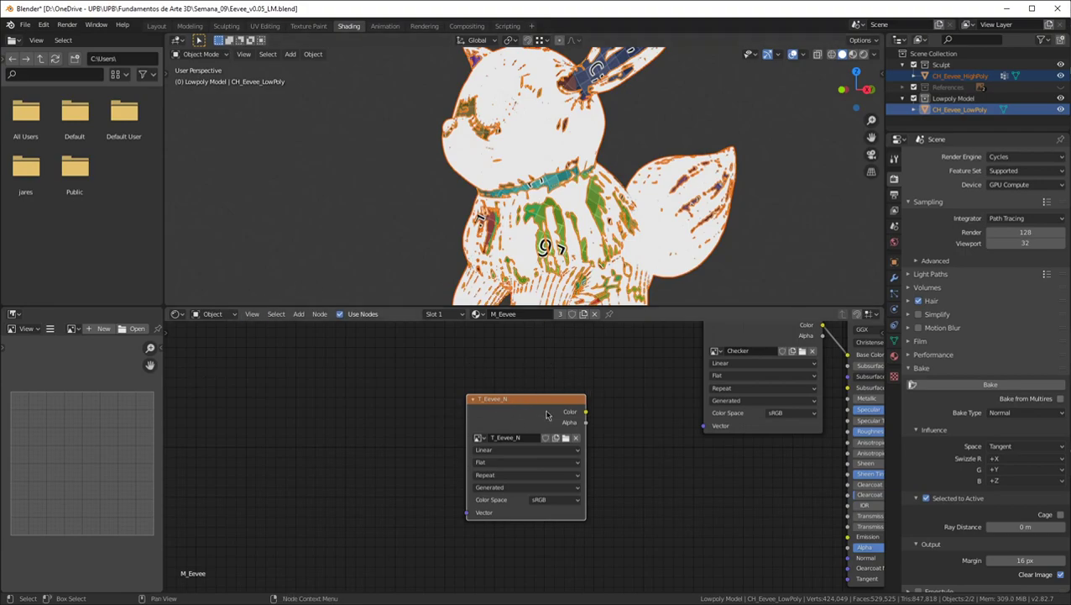
scroll(1007, 370, down, 1)
click(1001, 367)
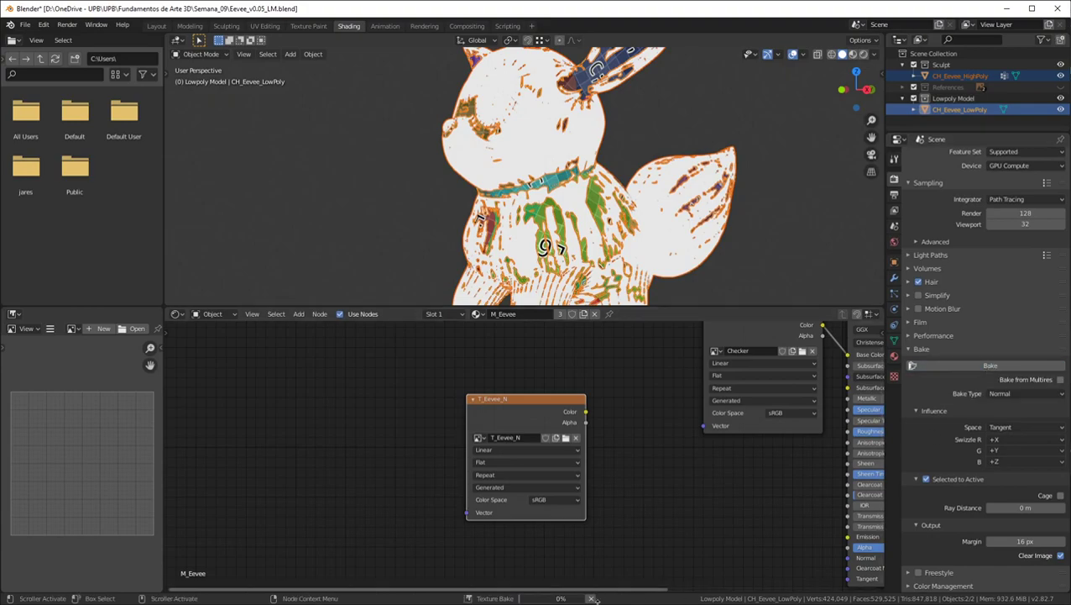
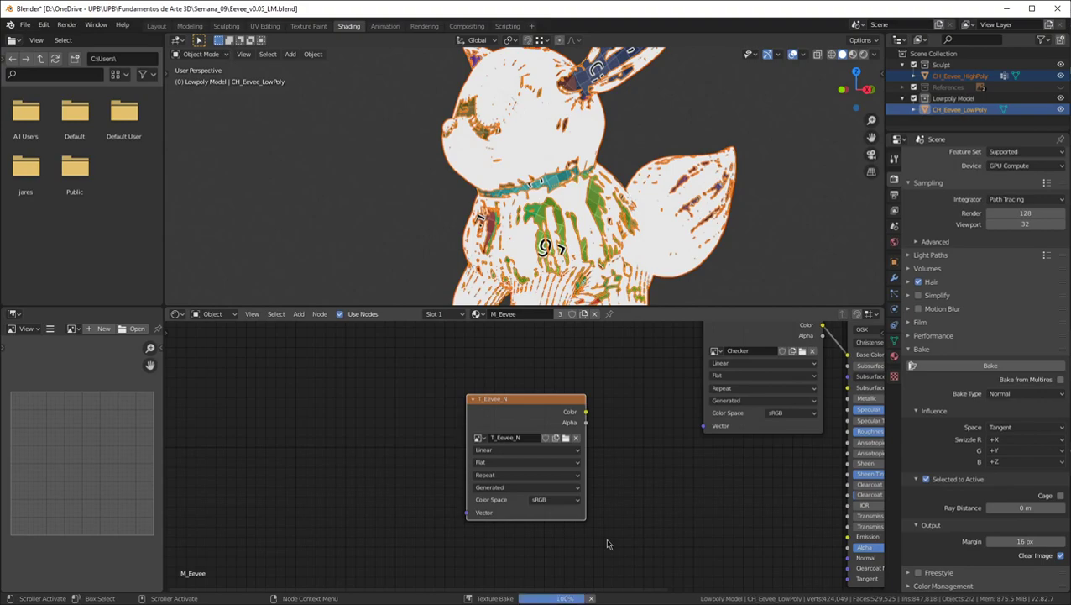
Inspect the baked T_Eevee_N normal map in a maximized image view for gaps and artifacts, then restore the layout
scroll(136, 473, down, 3)
scroll(136, 472, up, 2)
key(ctrl+space)
scroll(588, 351, down, 3)
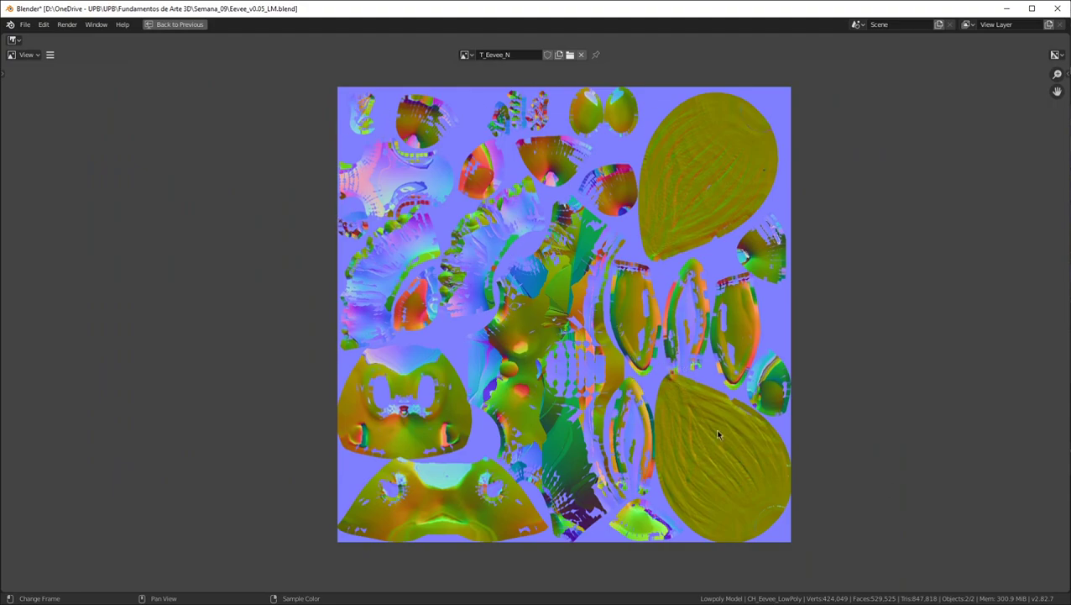
scroll(738, 134, up, 4)
scroll(588, 201, down, 3)
scroll(493, 237, up, 1)
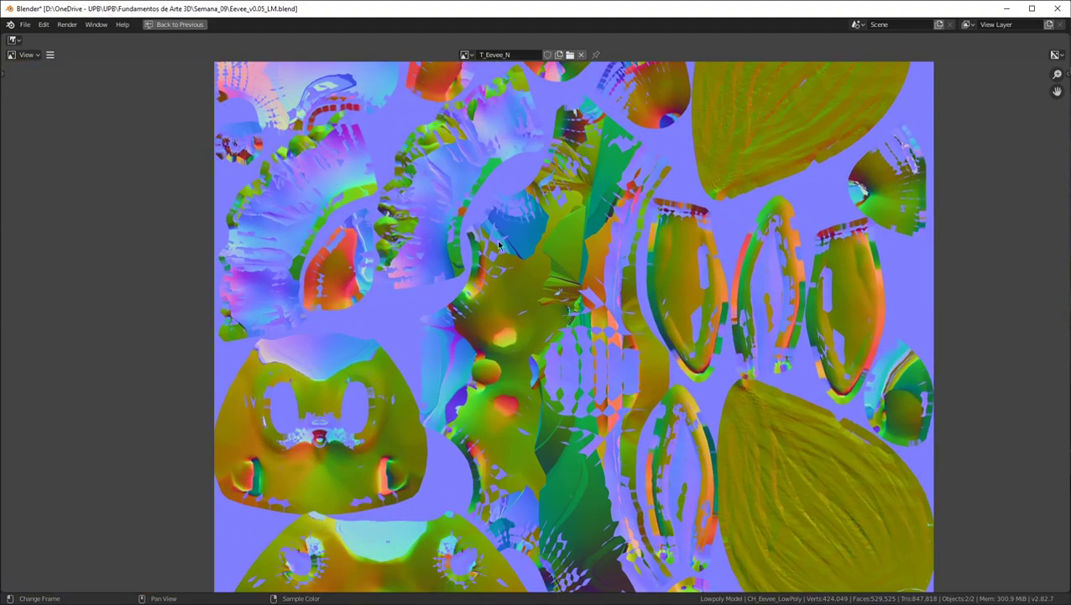
key(ctrl+space)
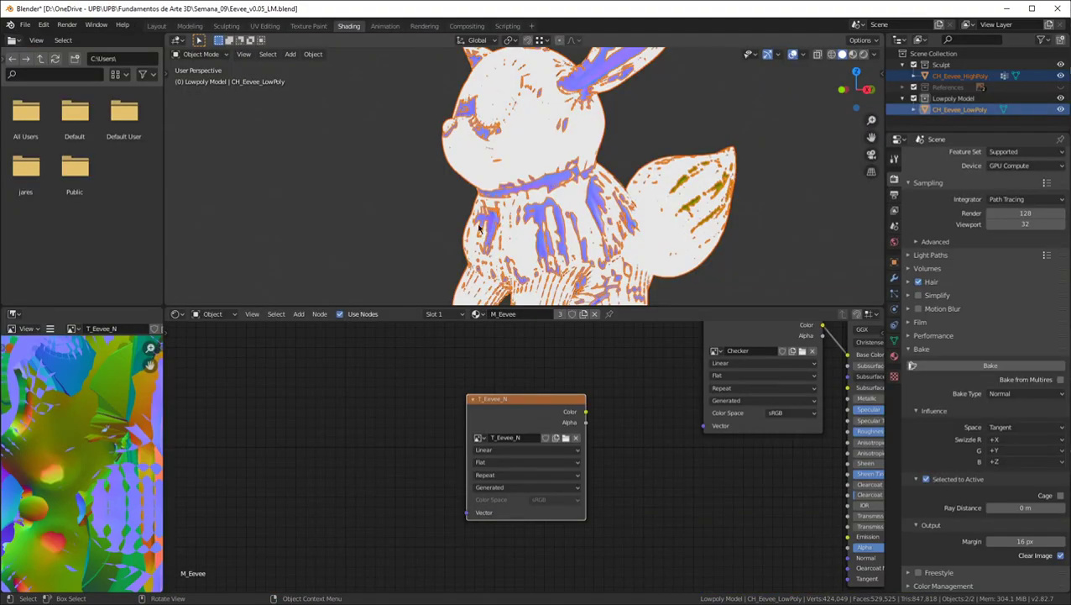
Enlarge the image editor area and show more of the T_Eevee_N map in it
mouse_move(630, 140)
middle_down()
mouse_move(665, 163)
mouse_move(625, 159)
middle_up()
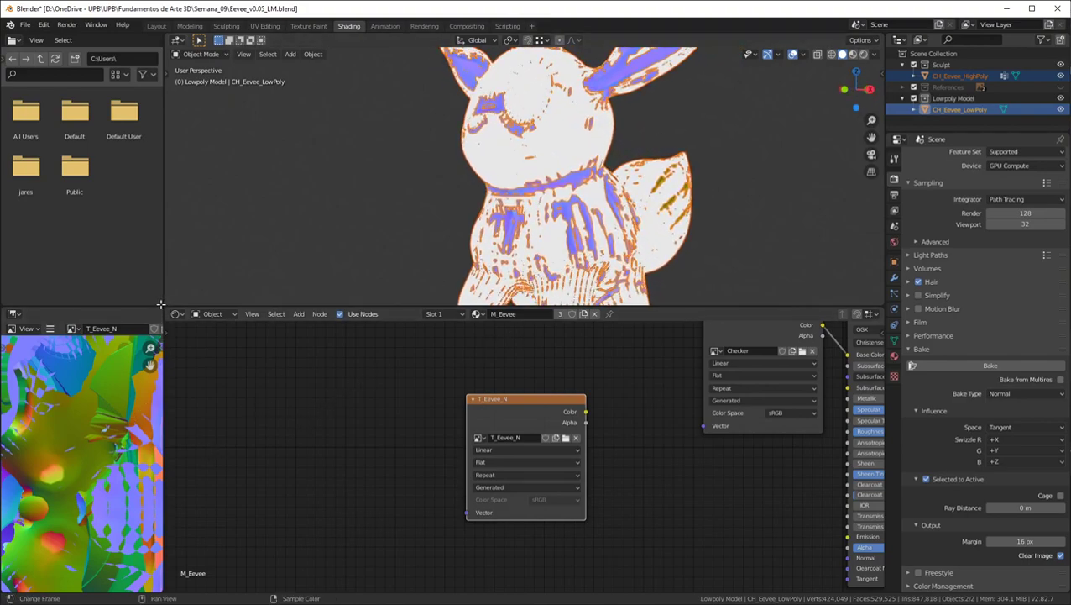
mouse_move(163, 295)
mouse_down()
mouse_move(324, 299)
mouse_move(337, 246)
mouse_up()
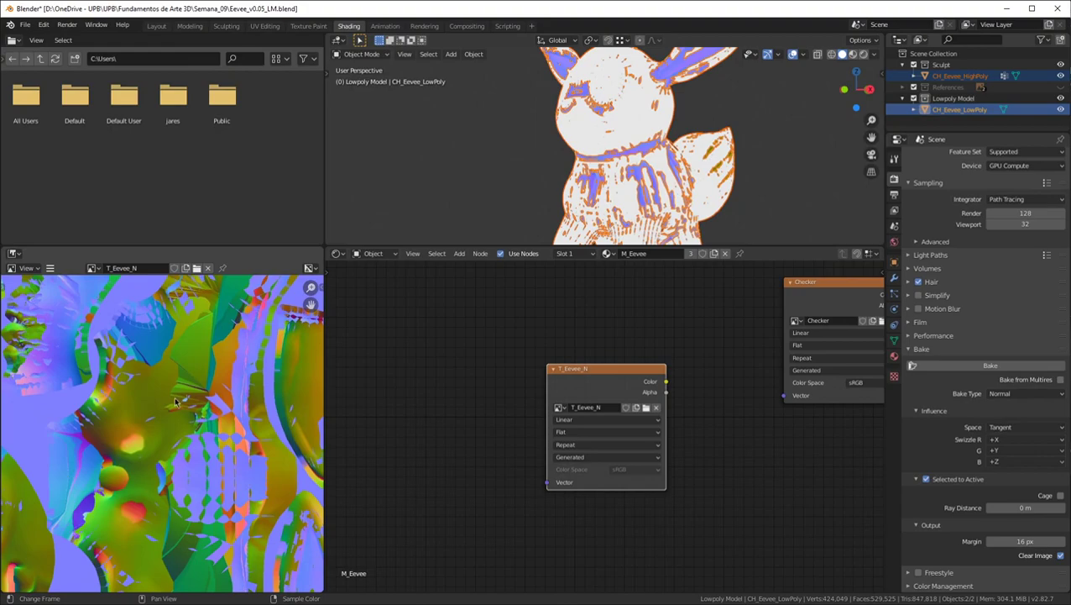
scroll(176, 402, down, 3)
middle_drag(173, 392, 126, 418)
scroll(531, 139, down, 2)
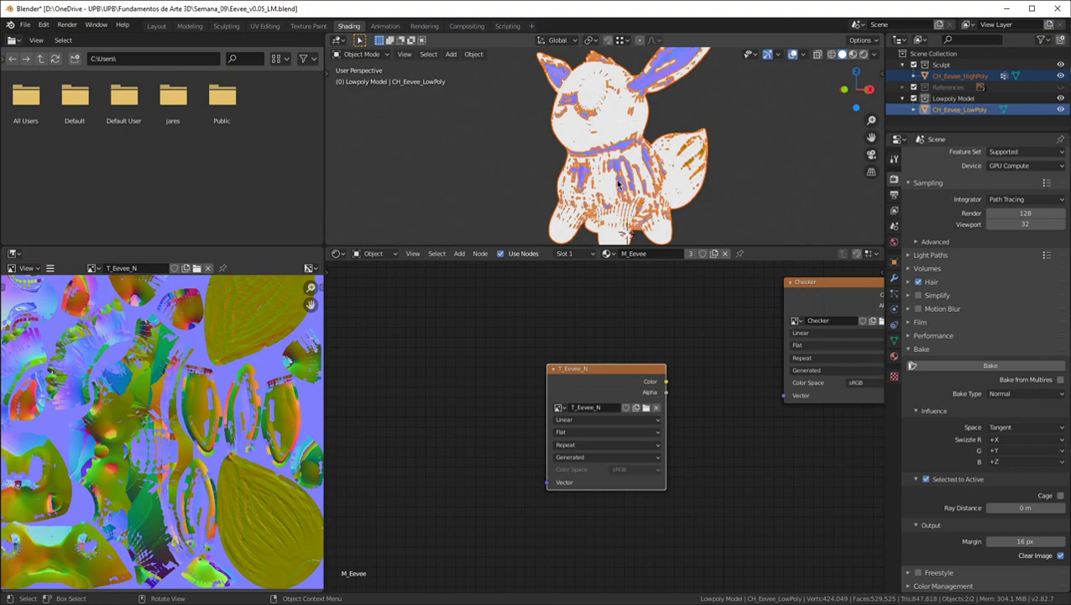
Set the bake ray distance to 0.01 m and bake the normal map again
scroll(618, 183, up, 5)
scroll(751, 140, down, 2)
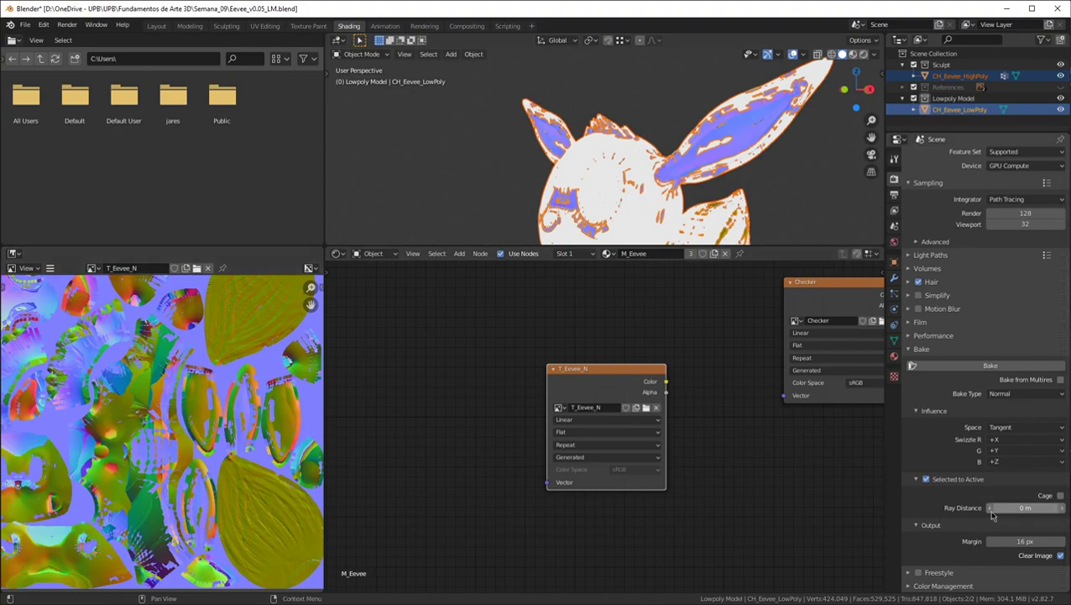
scroll(1031, 521, up, 1)
scroll(1033, 522, down, 1)
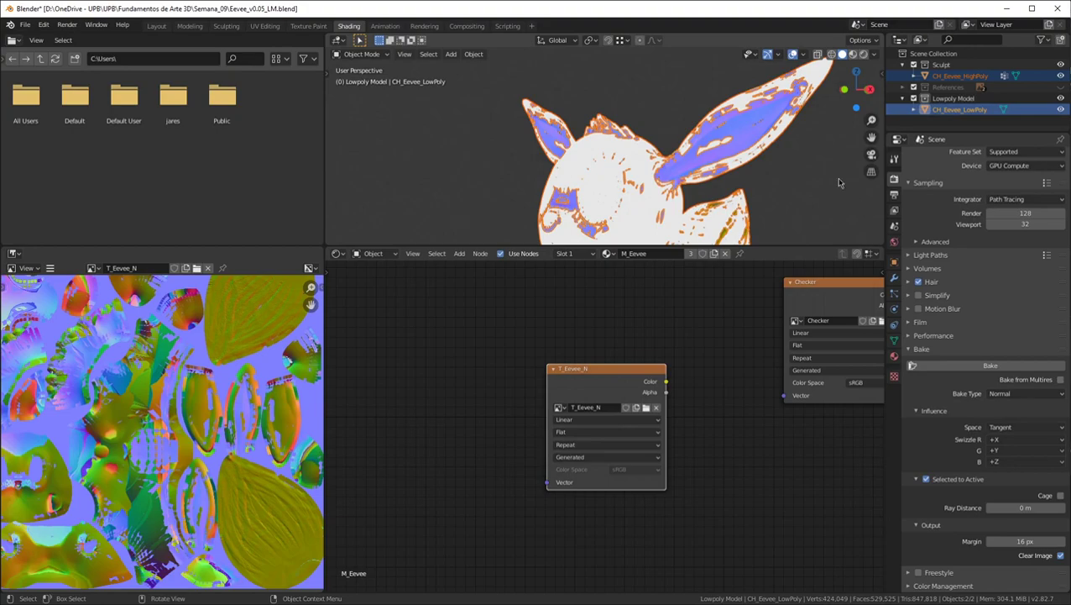
click(1032, 507)
key(Left)
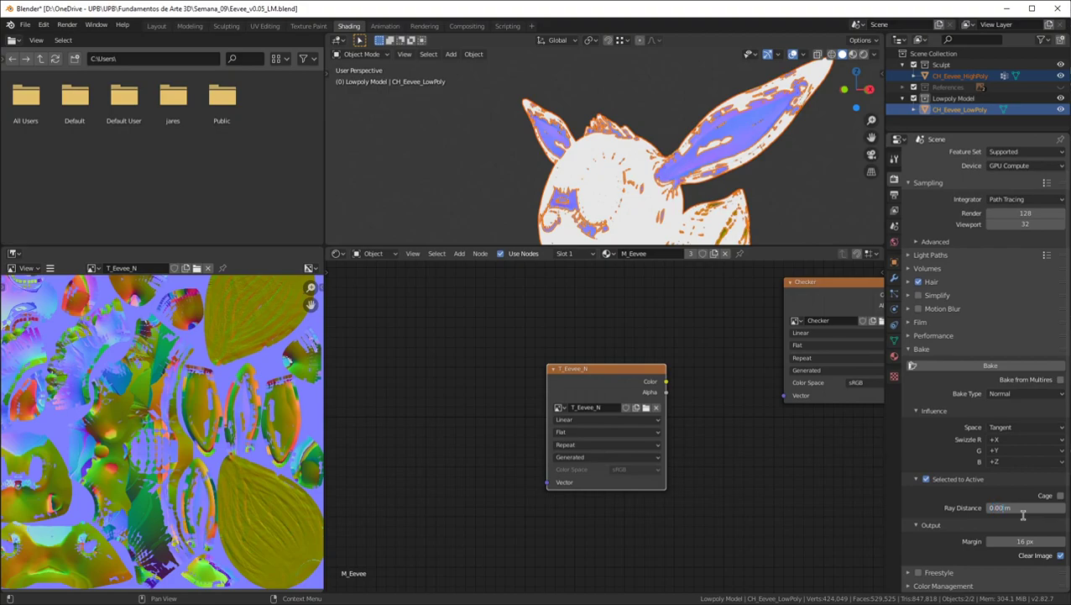
key(Return)
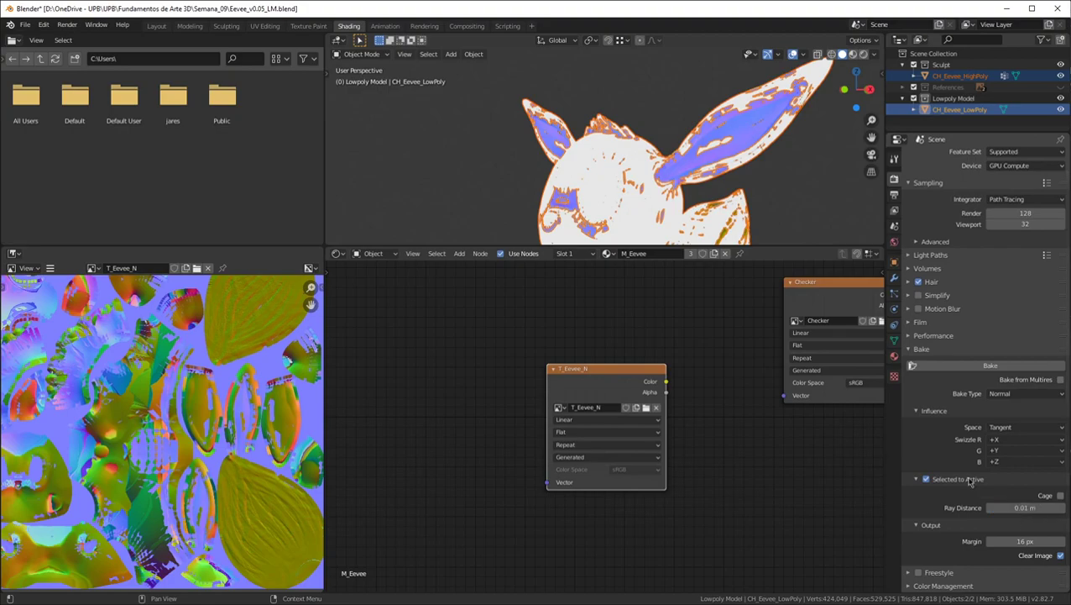
click(991, 365)
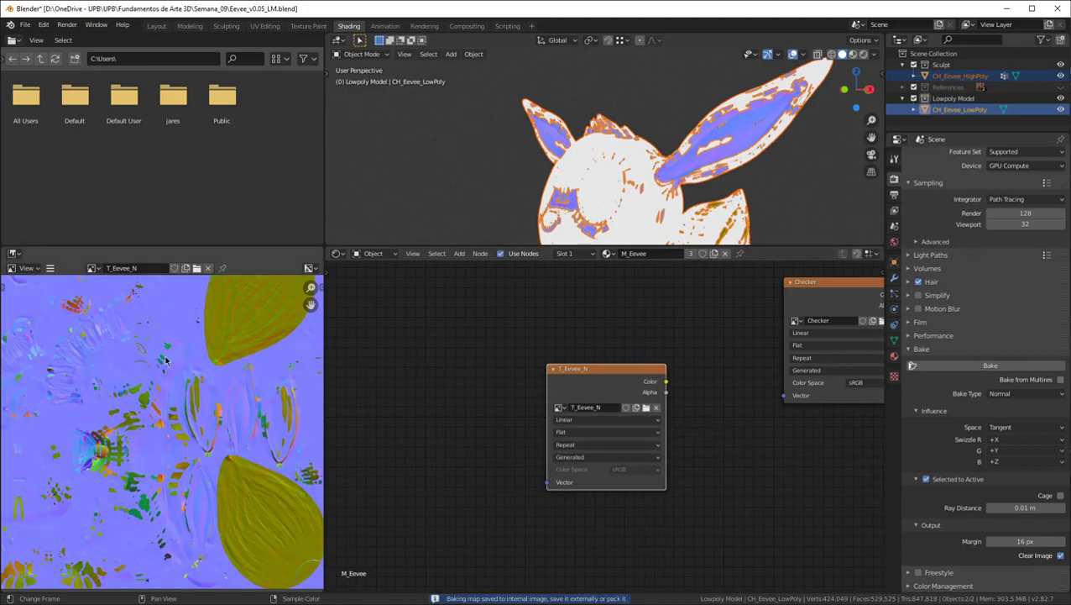
Examine the rebaked T_Eevee_N map in a maximized view for artifacts around the face, ear and tail islands, then restore the layout
middle_drag(163, 363, 201, 366)
key(ctrl+space)
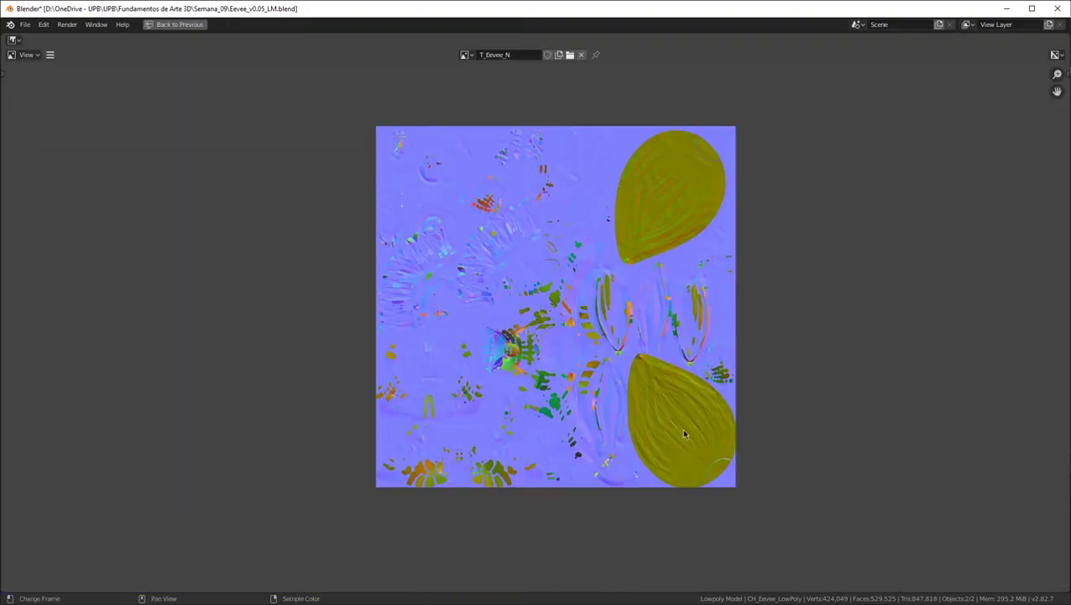
scroll(432, 174, up, 6)
scroll(586, 242, down, 3)
middle_drag(766, 470, 522, 145)
scroll(570, 370, up, 3)
middle_drag(366, 324, 881, 255)
middle_drag(514, 227, 581, 302)
scroll(549, 258, up, 2)
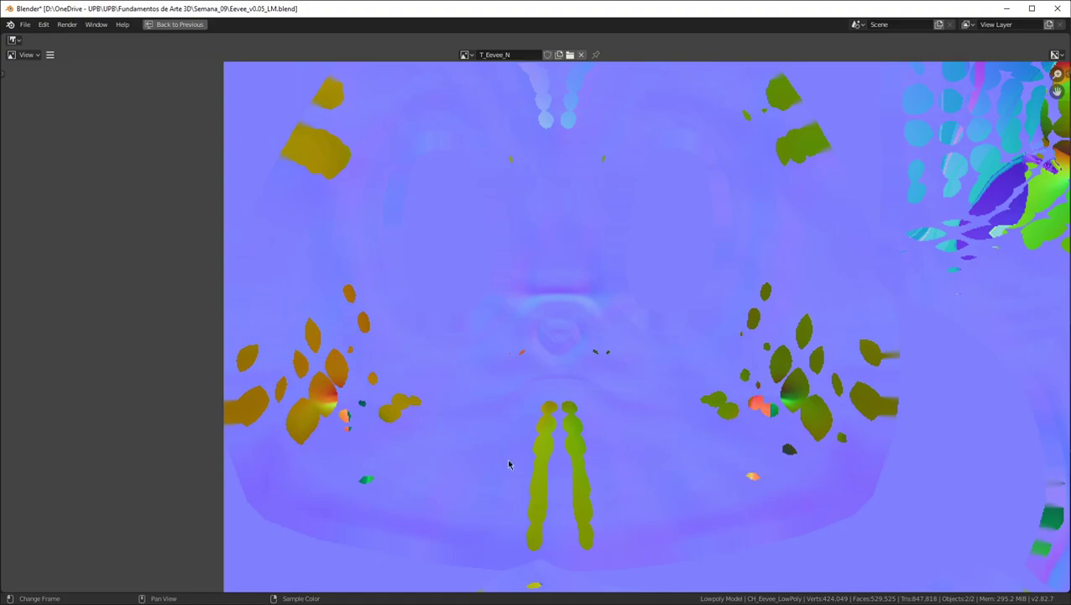
scroll(479, 418, down, 8)
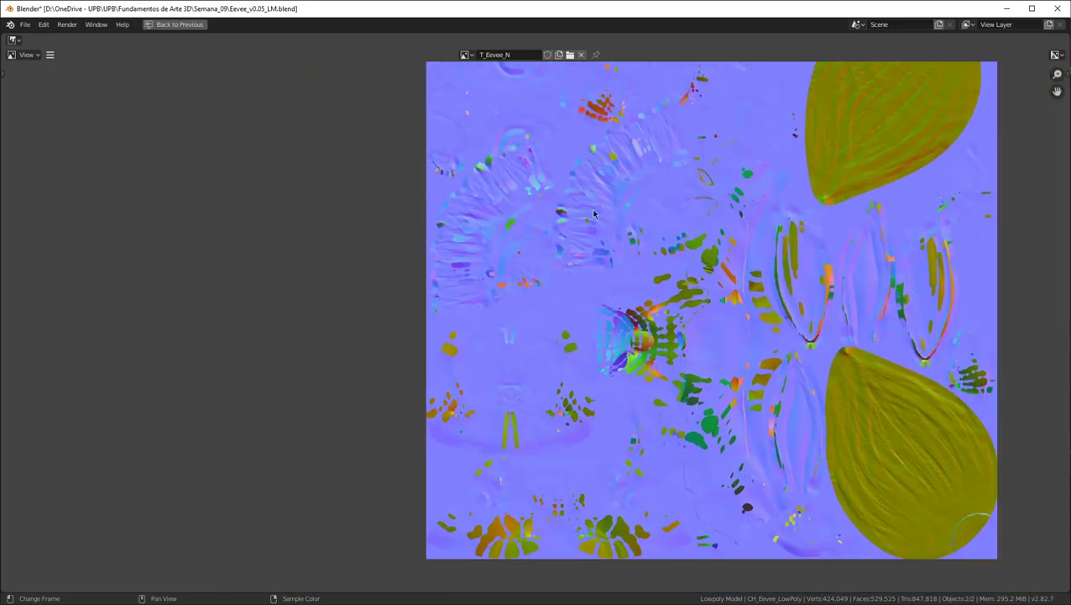
scroll(422, 395, up, 8)
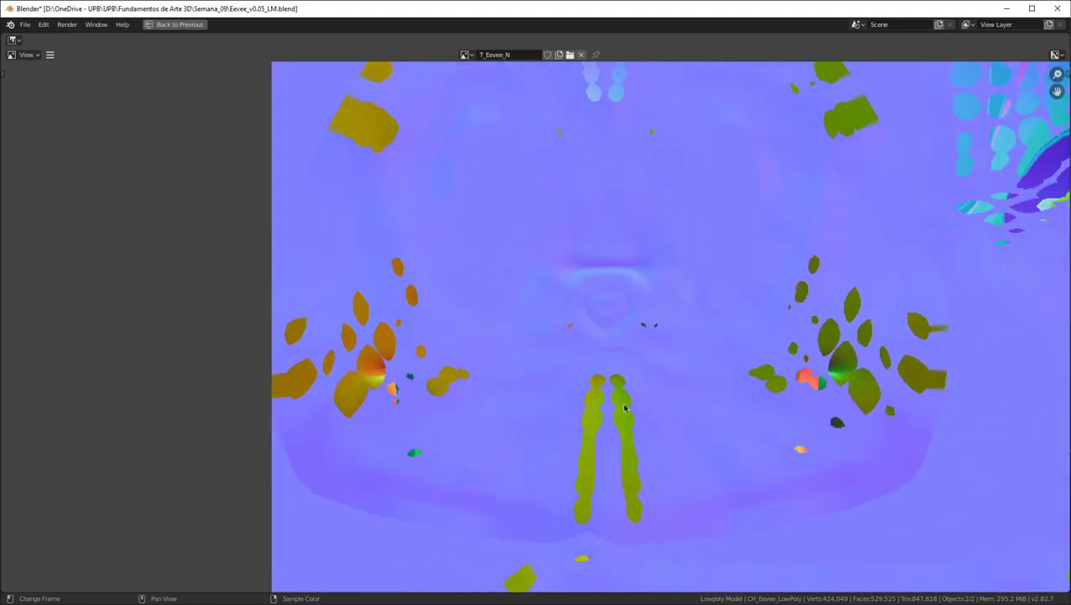
scroll(846, 316, down, 5)
scroll(697, 434, up, 4)
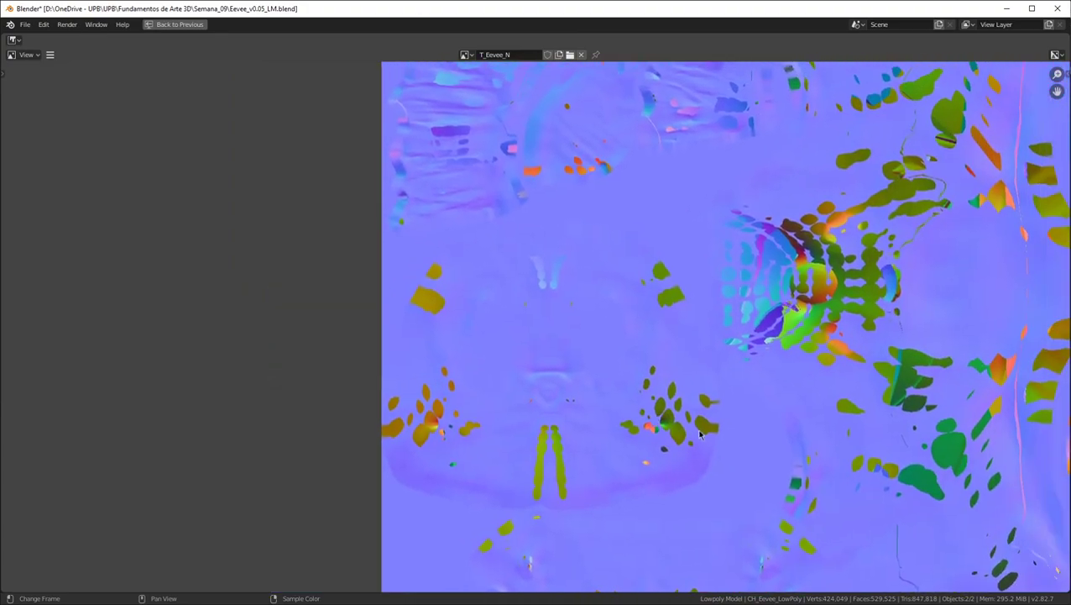
middle_drag(829, 278, 559, 137)
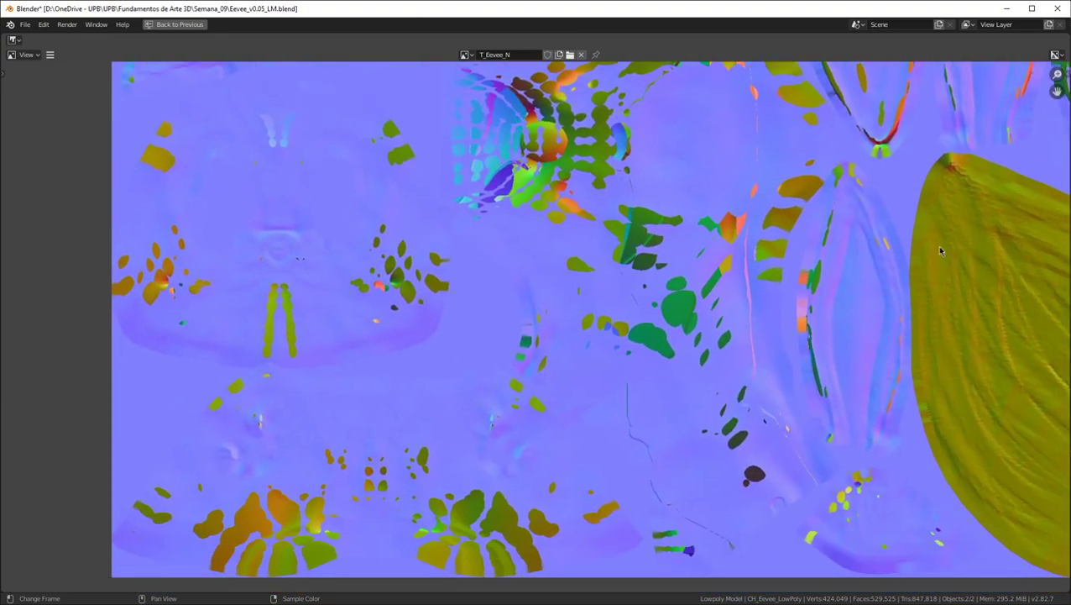
scroll(725, 310, down, 1)
middle_drag(796, 329, 550, 317)
scroll(567, 353, up, 4)
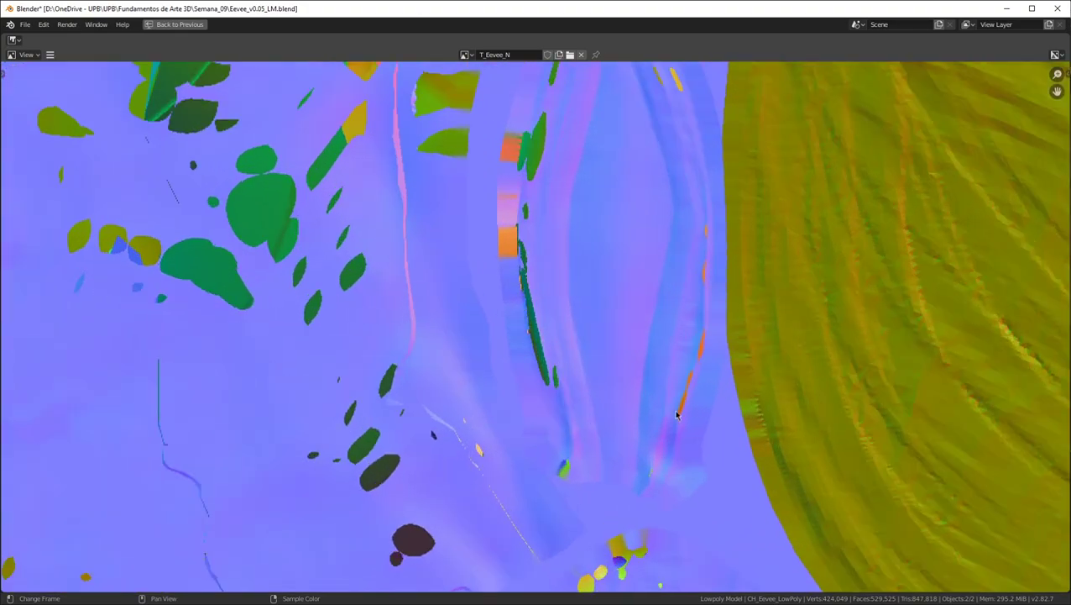
middle_drag(589, 388, 573, 544)
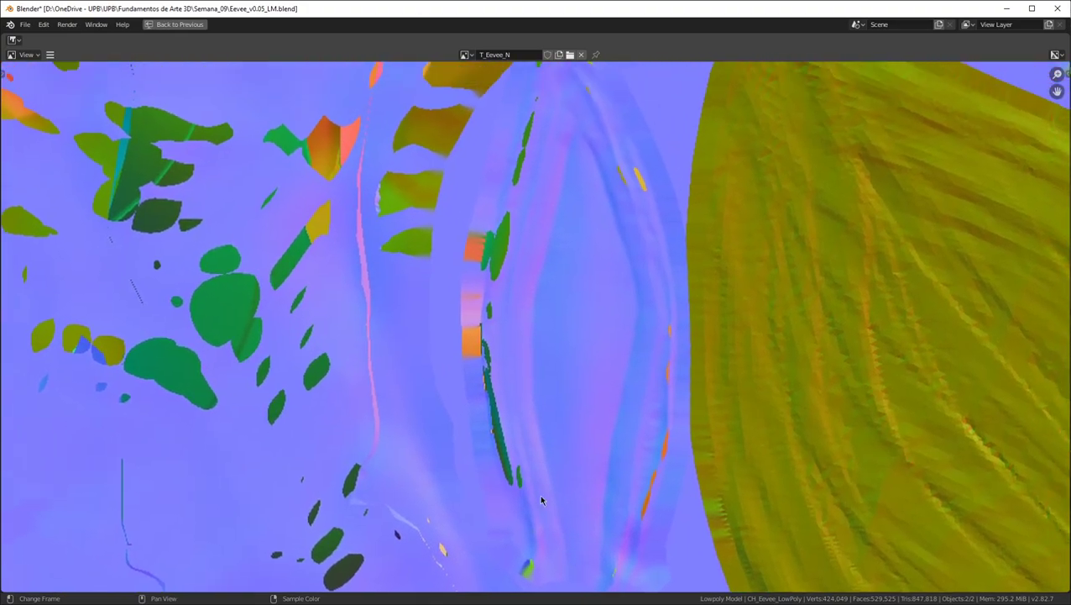
key(ctrl+space)
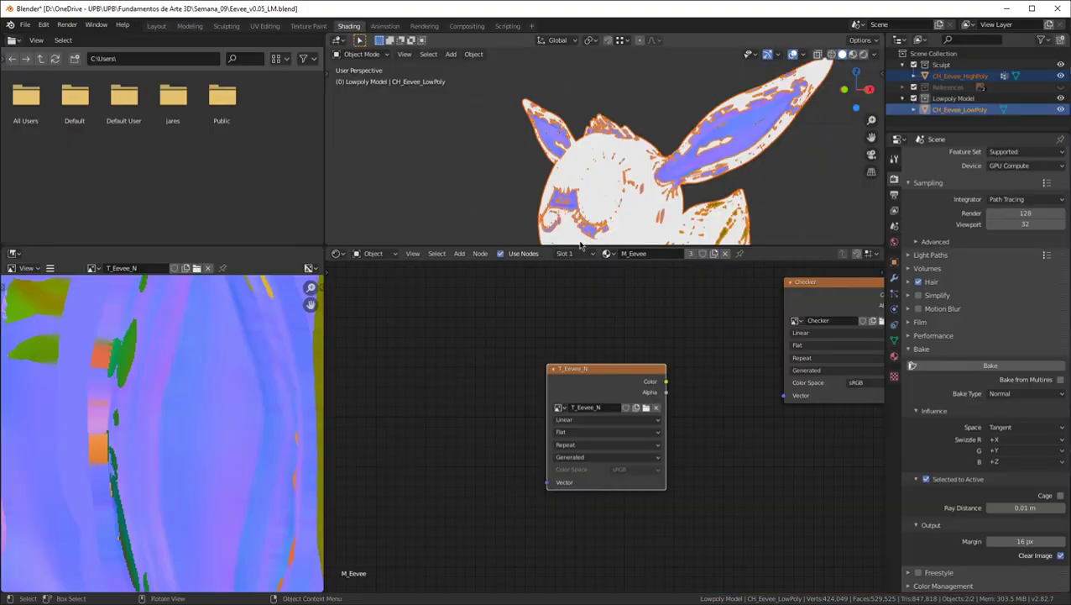
Raise the bake ray distance to 0.02 m and rebake the normal map into T_Eevee_N
click(1032, 507)
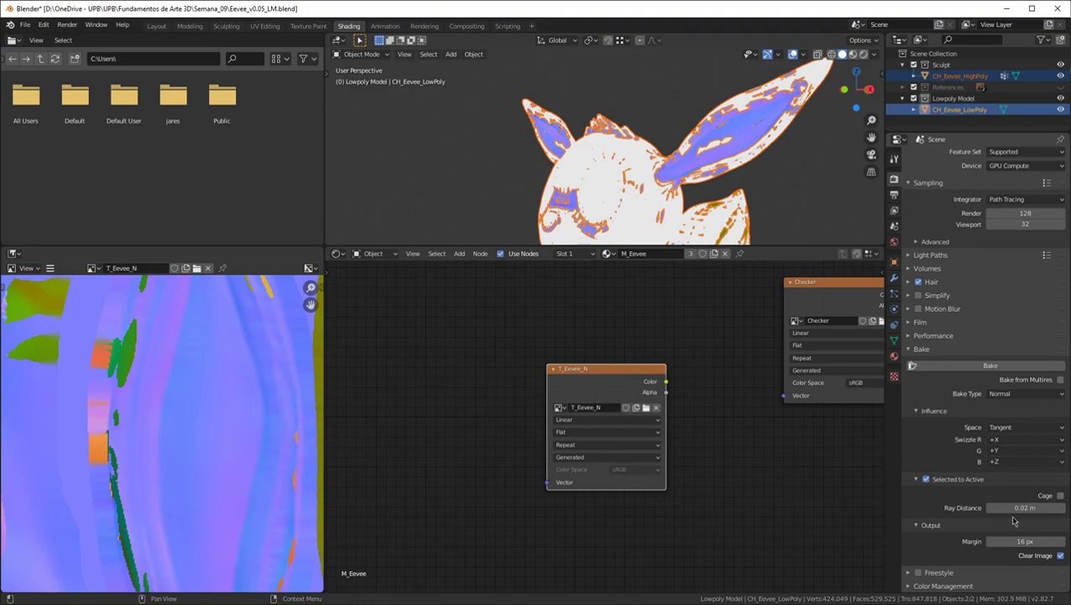
click(970, 370)
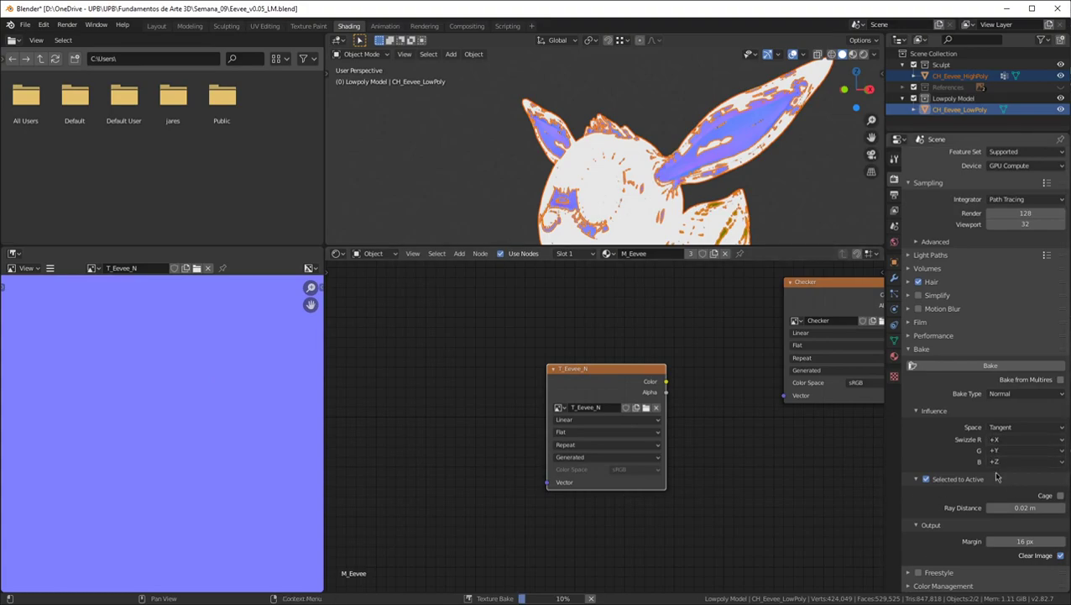
scroll(251, 443, down, 4)
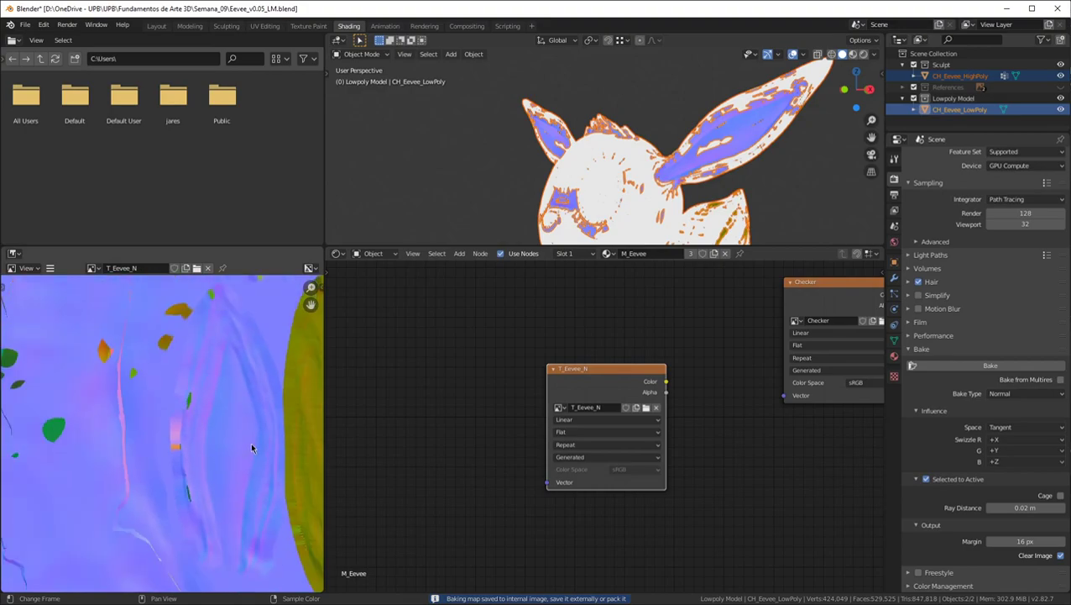
Check the 0.02 m bake in a maximized image view for remaining patches on the face, body, ears and tail, then restore the layout
key(ctrl+space)
scroll(374, 382, up, 2)
middle_drag(373, 382, 345, 474)
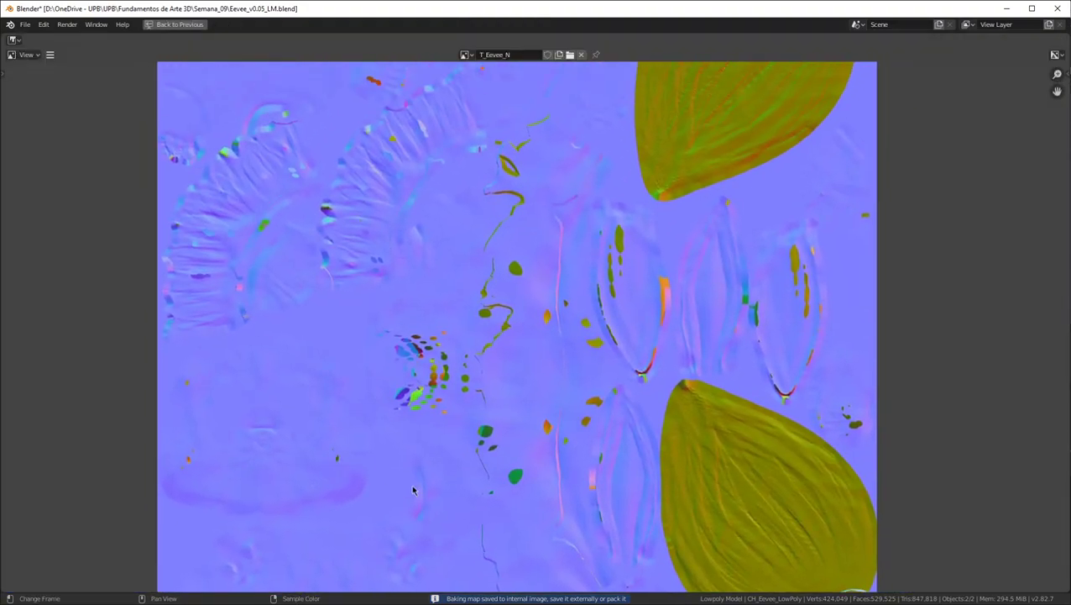
middle_drag(649, 409, 656, 464)
scroll(496, 144, down, 1)
middle_drag(493, 145, 614, 71)
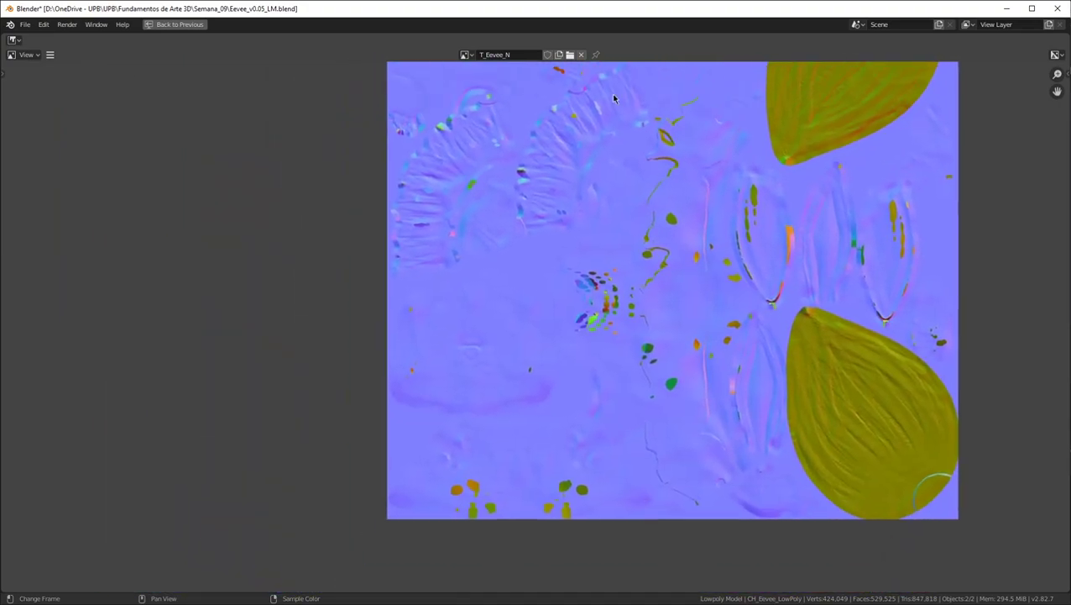
scroll(472, 382, up, 5)
middle_drag(553, 304, 614, 303)
scroll(601, 105, up, 1)
middle_drag(587, 232, 662, 320)
middle_drag(519, 385, 489, 306)
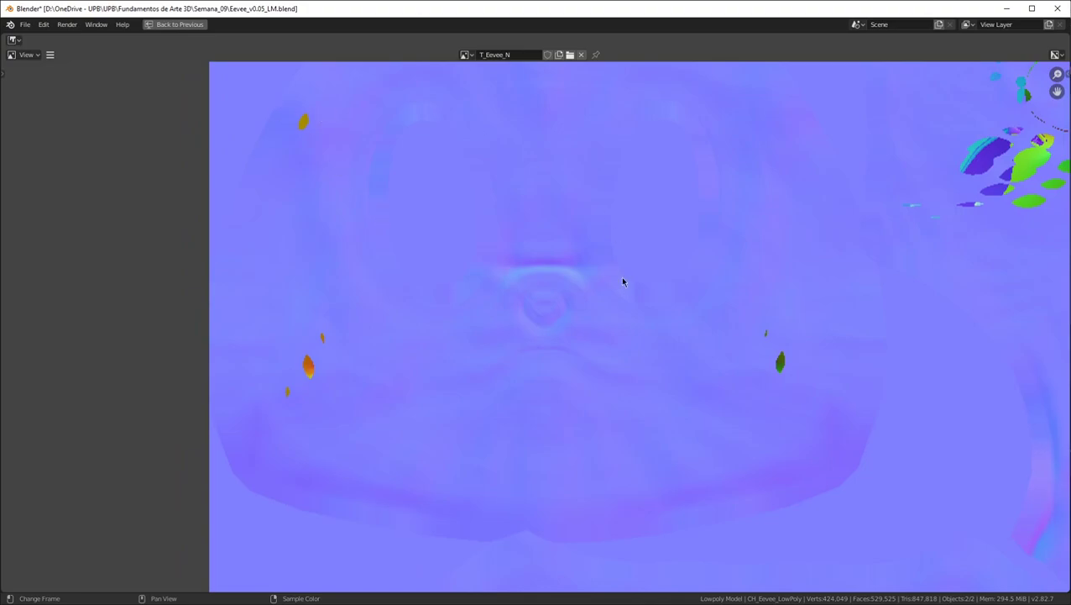
scroll(624, 275, down, 2)
middle_drag(588, 282, 493, 270)
middle_drag(884, 272, 437, 340)
scroll(437, 339, down, 2)
middle_drag(956, 550, 690, 442)
scroll(690, 441, up, 2)
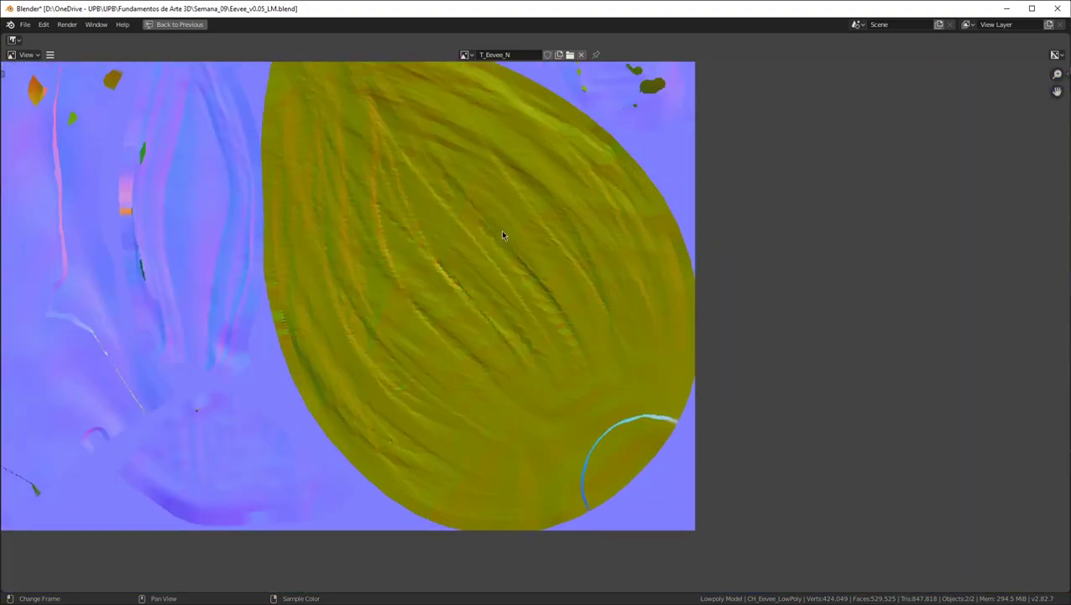
middle_drag(499, 323, 786, 577)
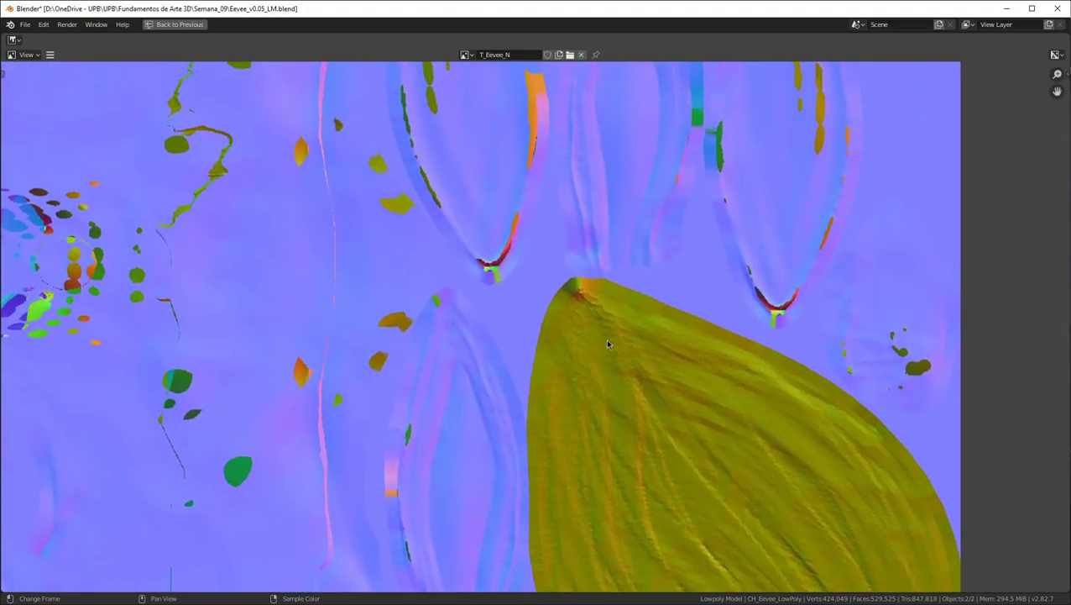
scroll(627, 369, down, 5)
scroll(636, 133, up, 1)
scroll(622, 125, up, 3)
scroll(626, 147, down, 2)
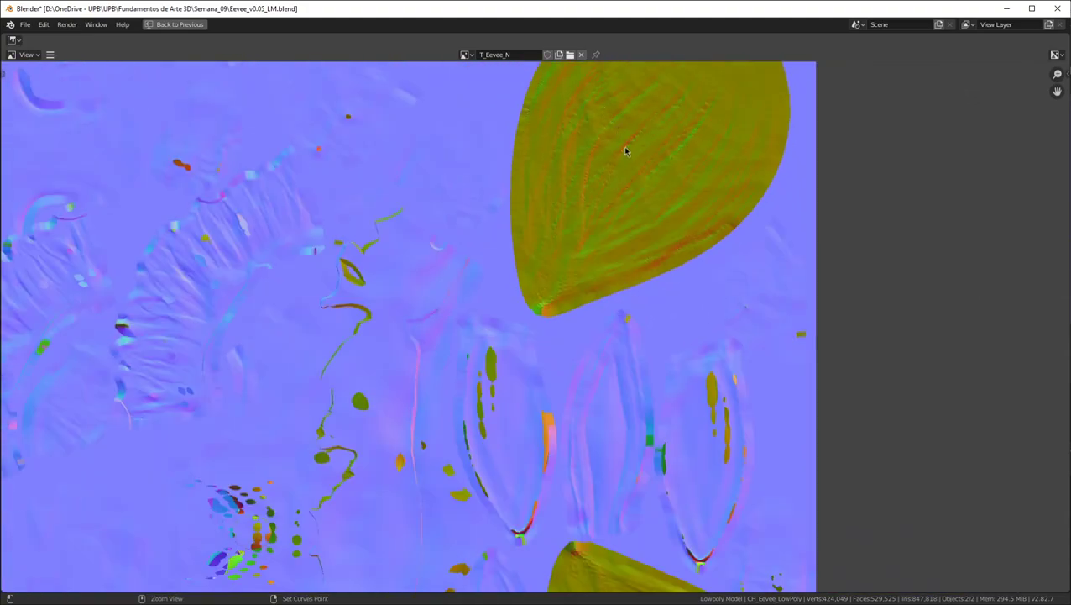
key(ctrl+space)
Set the bake ray distance to 0.1 m and bake the T_Eevee_N normal map once more
click(1017, 509)
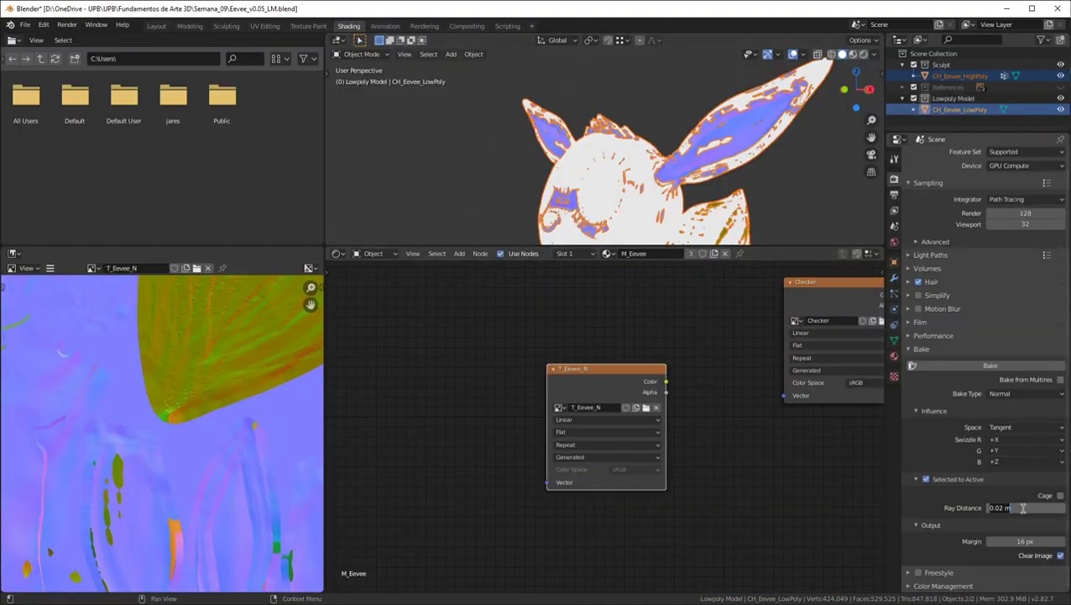
text(0.1)
key(Return)
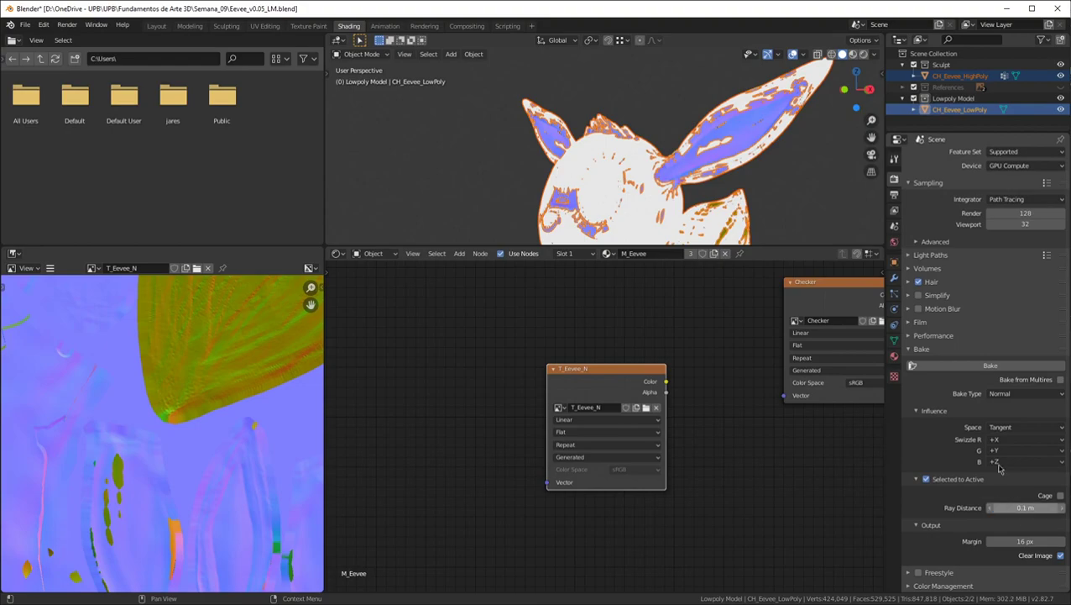
click(991, 366)
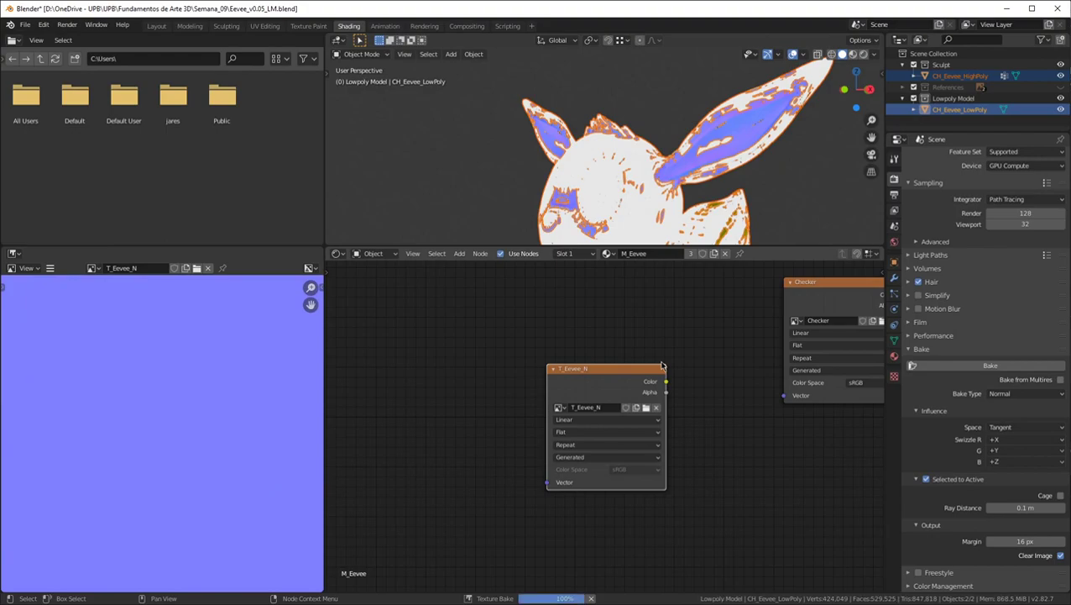
Examine the 0.1 m bake of T_Eevee_N in a maximized image view, focusing on the face and lower islands
scroll(191, 374, down, 6)
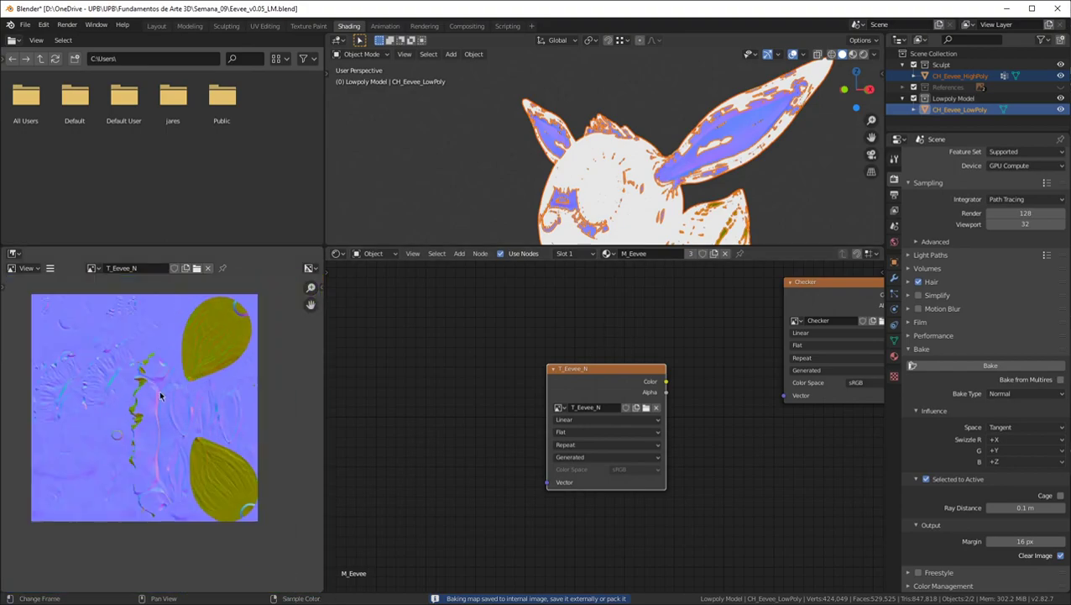
scroll(163, 384, up, 4)
middle_drag(156, 376, 25, 341)
scroll(26, 342, down, 2)
key(ctrl+space)
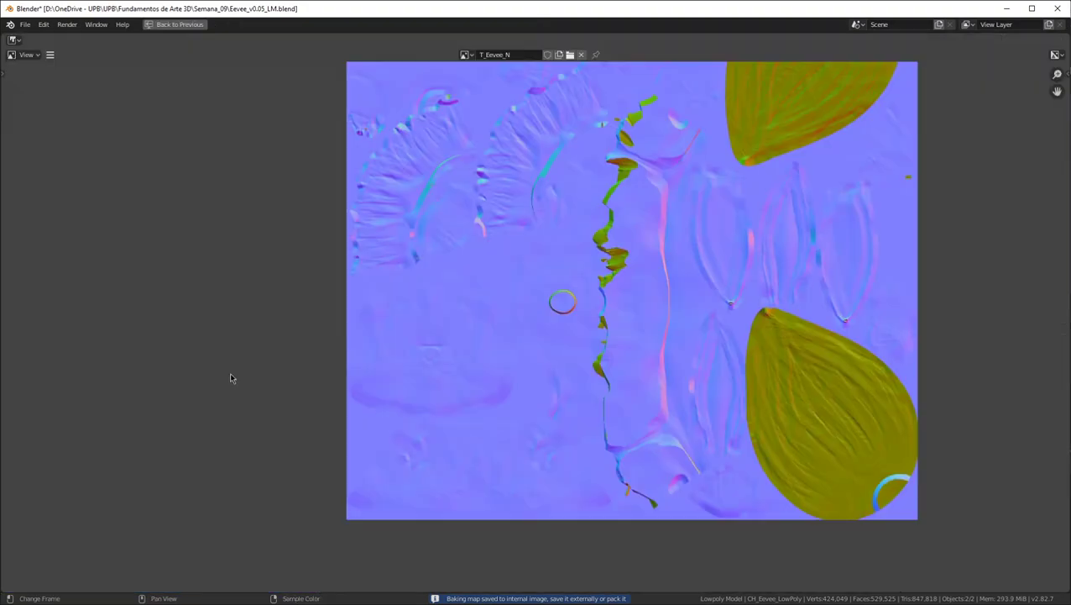
scroll(426, 343, up, 6)
middle_drag(443, 335, 544, 245)
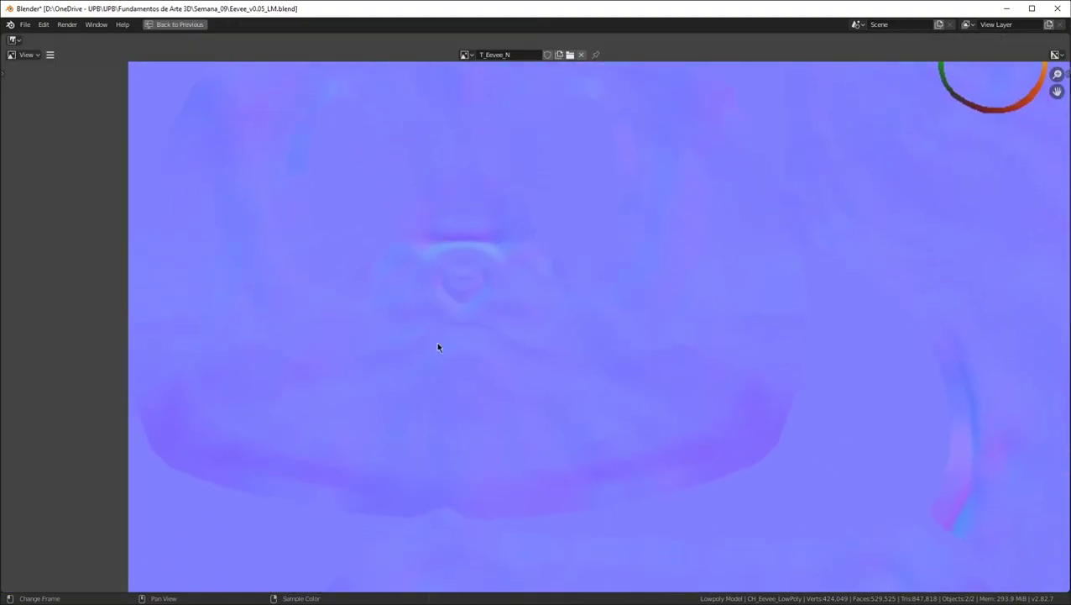
scroll(546, 340, down, 7)
scroll(575, 322, up, 6)
scroll(464, 428, down, 5)
middle_drag(455, 424, 410, 274)
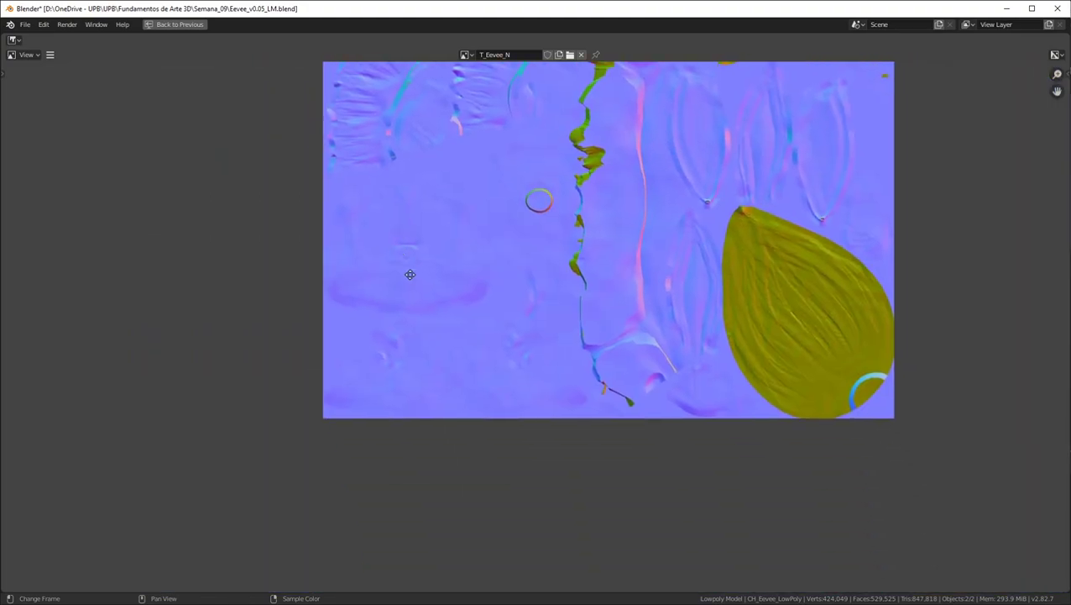
scroll(439, 391, up, 2)
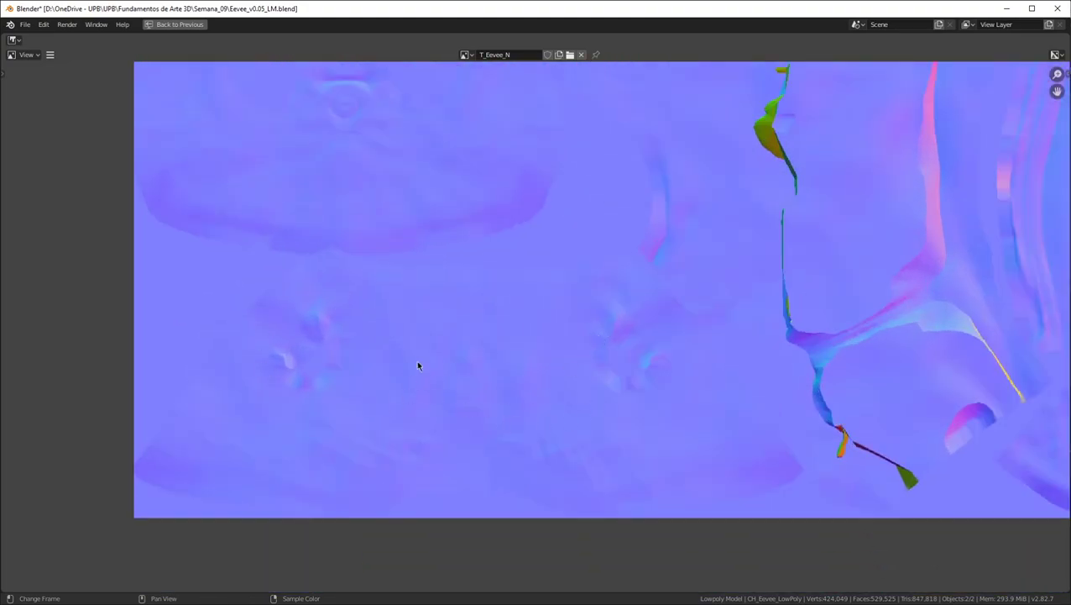
scroll(502, 363, down, 1)
mouse_move(532, 362)
middle_down()
mouse_move(617, 89)
mouse_move(531, 335)
mouse_move(541, 362)
middle_up()
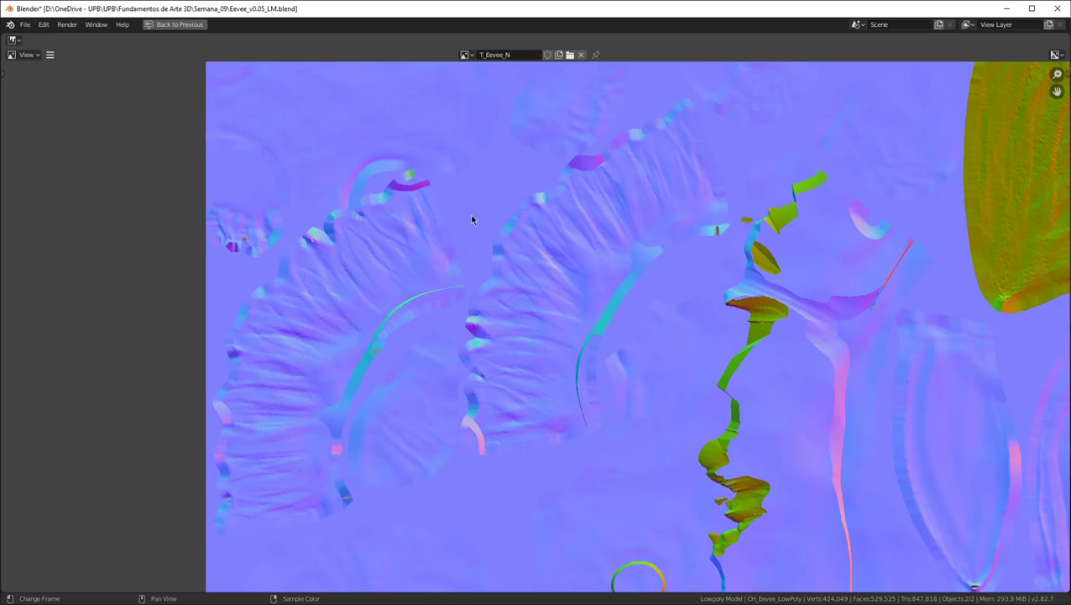
Check the mane, seam strips and tail islands of the 0.1 m bake for discoloured areas, then restore the layout
middle_drag(472, 220, 641, 354)
middle_drag(378, 211, 933, 290)
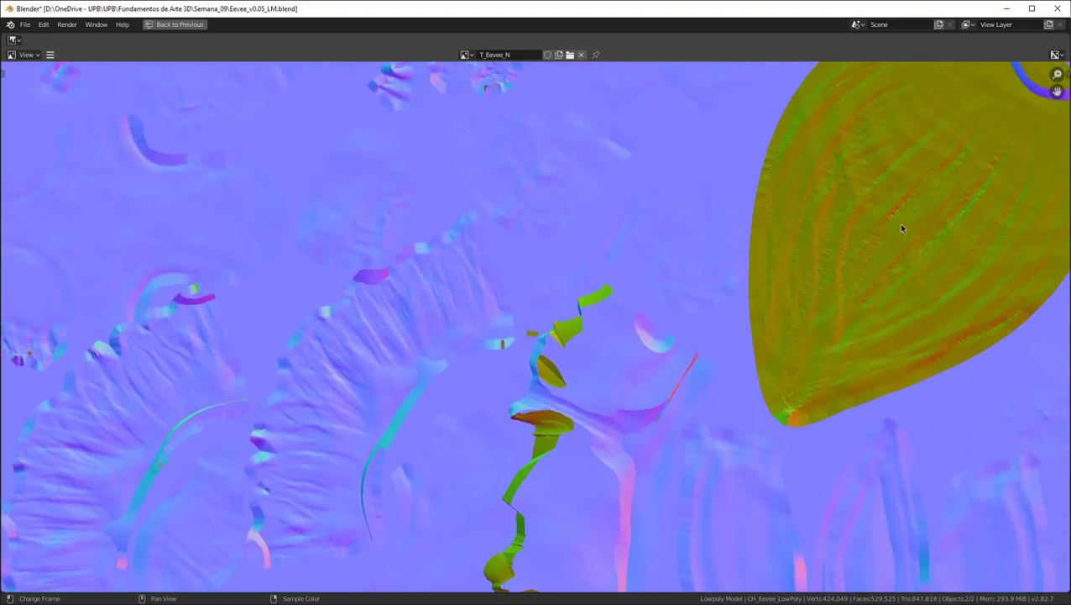
scroll(903, 189, down, 3)
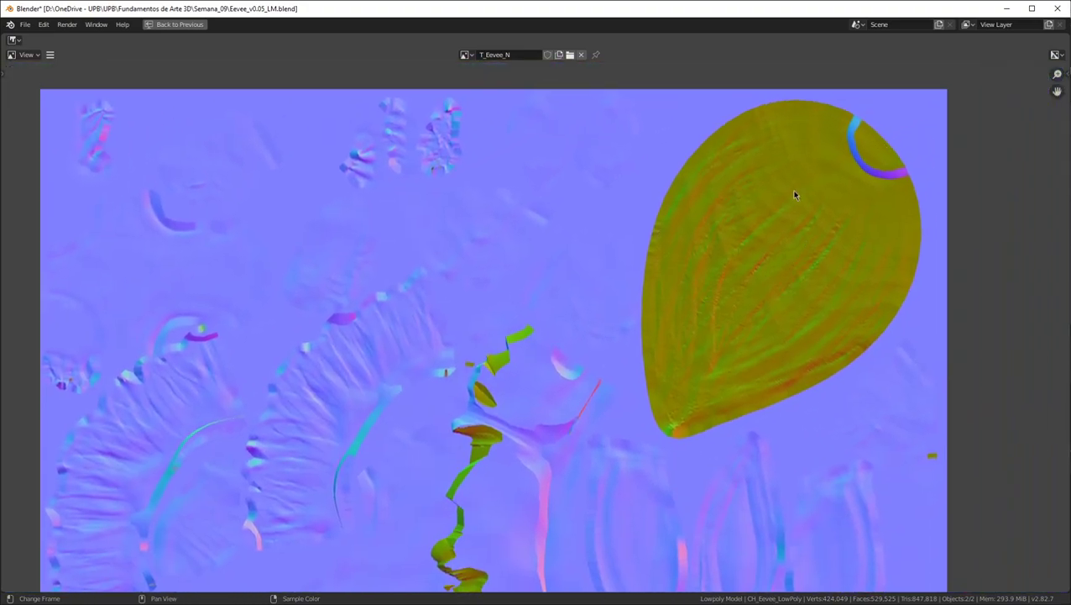
scroll(794, 222, down, 2)
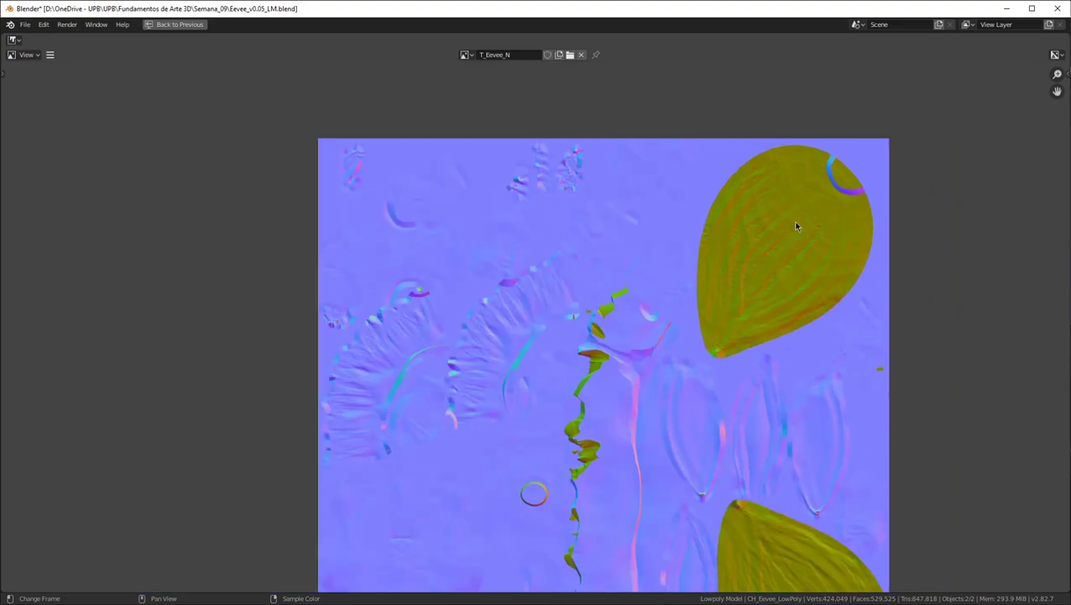
scroll(793, 219, up, 1)
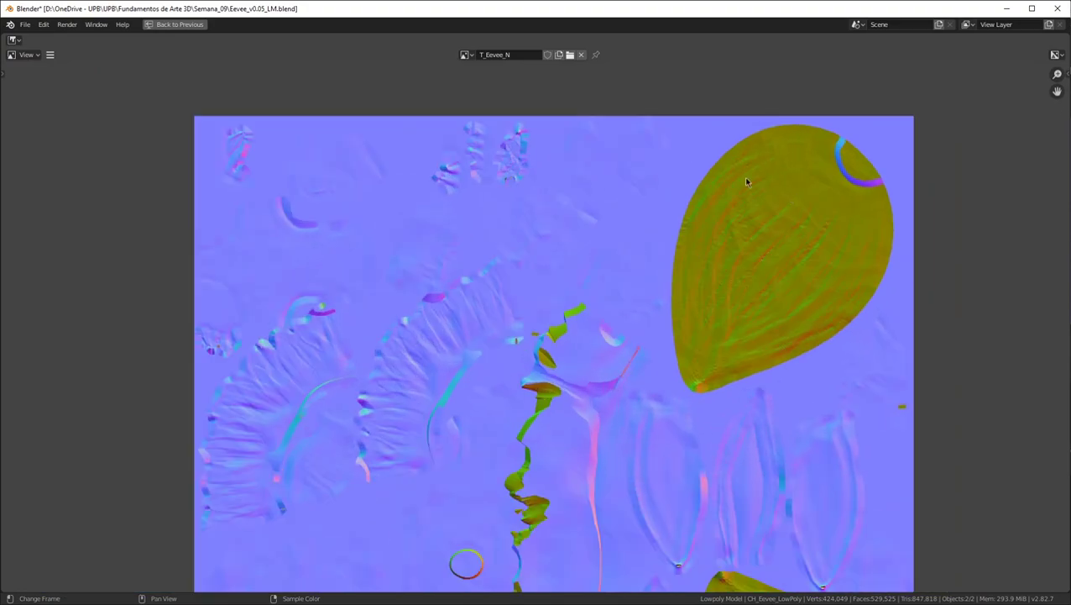
scroll(781, 180, down, 2)
scroll(831, 456, down, 1)
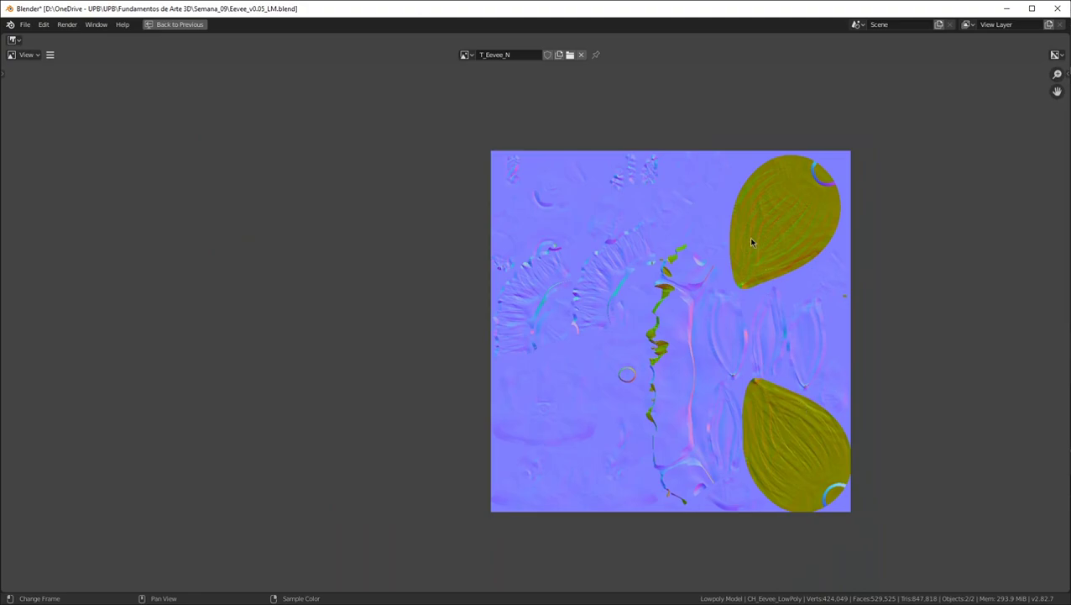
key(ctrl+space)
Go to the Layout workspace in Object Mode and hide CH_Eevee_HighPoly so only the low-poly model remains
mouse_move(680, 149)
middle_down()
mouse_move(630, 151)
mouse_move(688, 152)
middle_up()
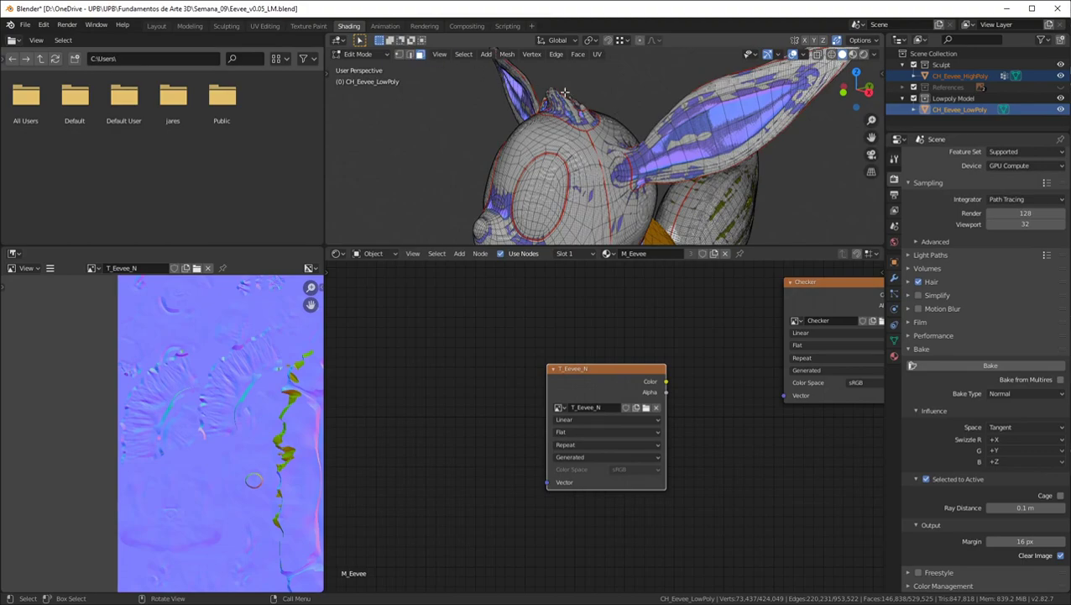
key(Tab)
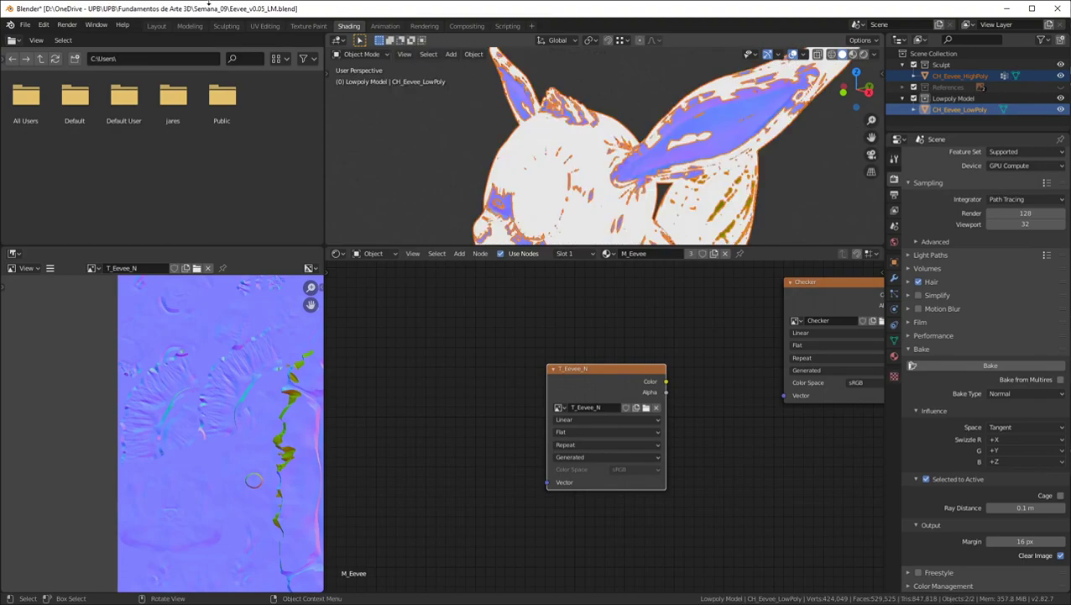
click(163, 28)
scroll(521, 233, down, 4)
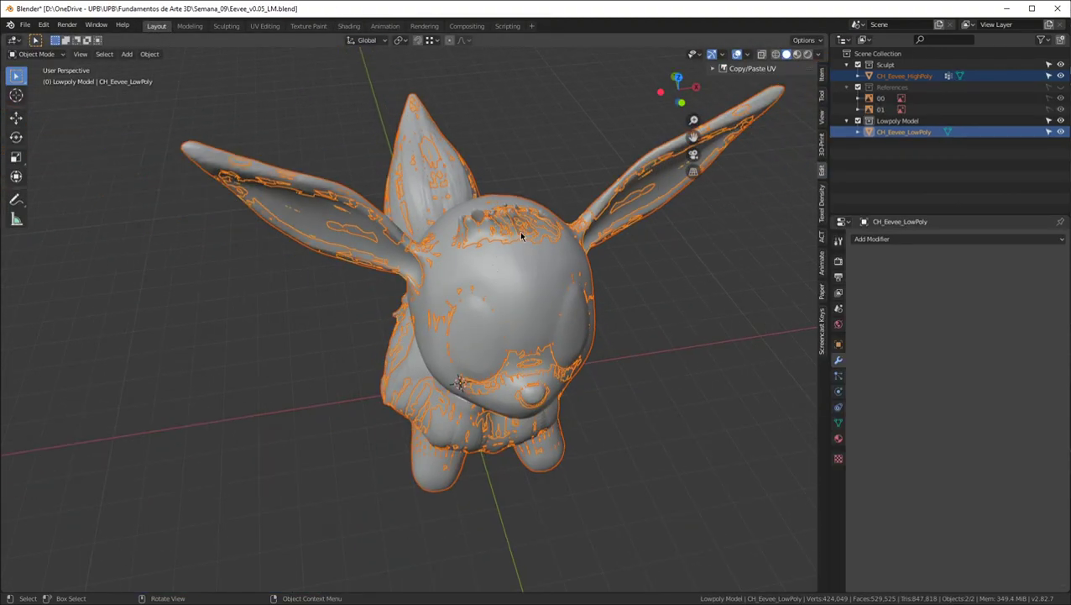
click(1061, 76)
middle_drag(703, 289, 613, 203)
scroll(613, 204, up, 3)
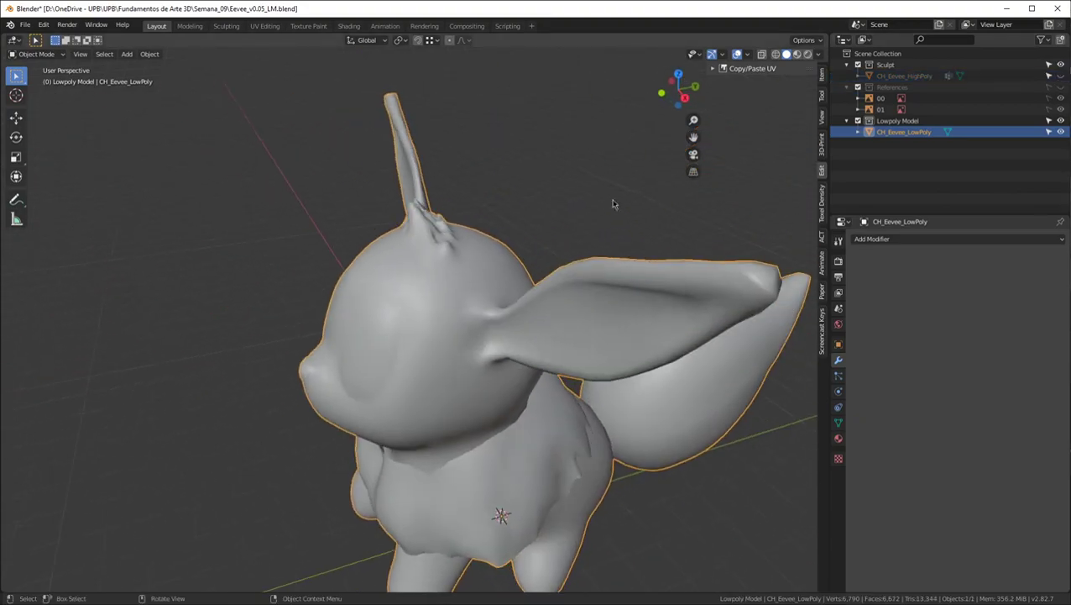
Turn on the Face Orientation overlay and inspect the low-poly model's normals from the ears to the tail
click(748, 55)
click(680, 256)
scroll(574, 261, down, 3)
middle_drag(575, 262, 523, 295)
scroll(660, 375, up, 4)
middle_drag(660, 375, 701, 350)
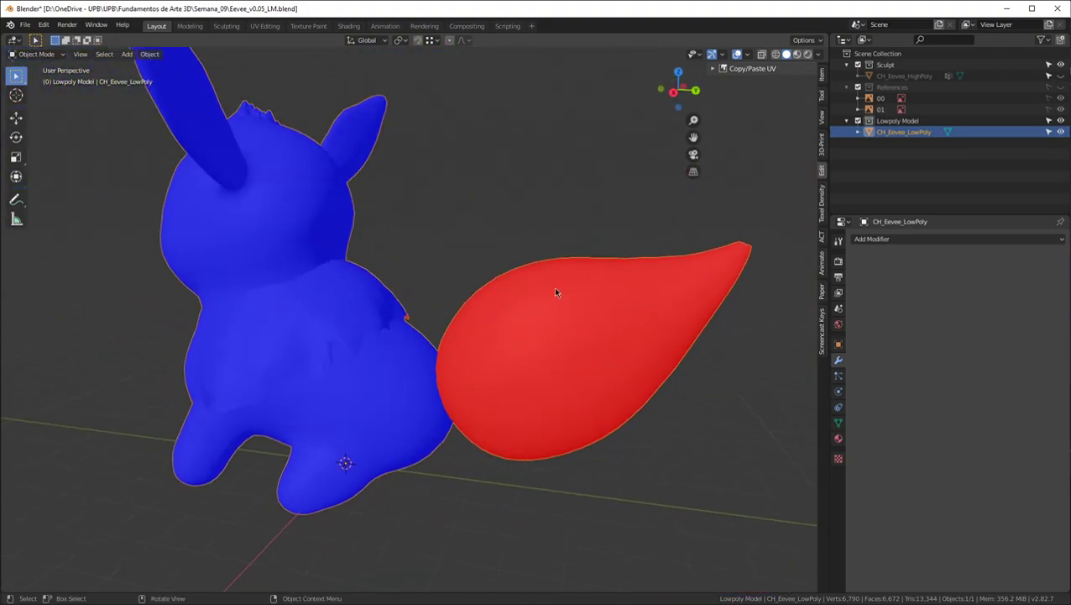
Compare the tail's UV islands in T_Eevee_N with the textured model in the Texture Paint workspace
click(258, 26)
click(296, 26)
scroll(277, 267, down, 8)
scroll(373, 382, up, 7)
key(space)
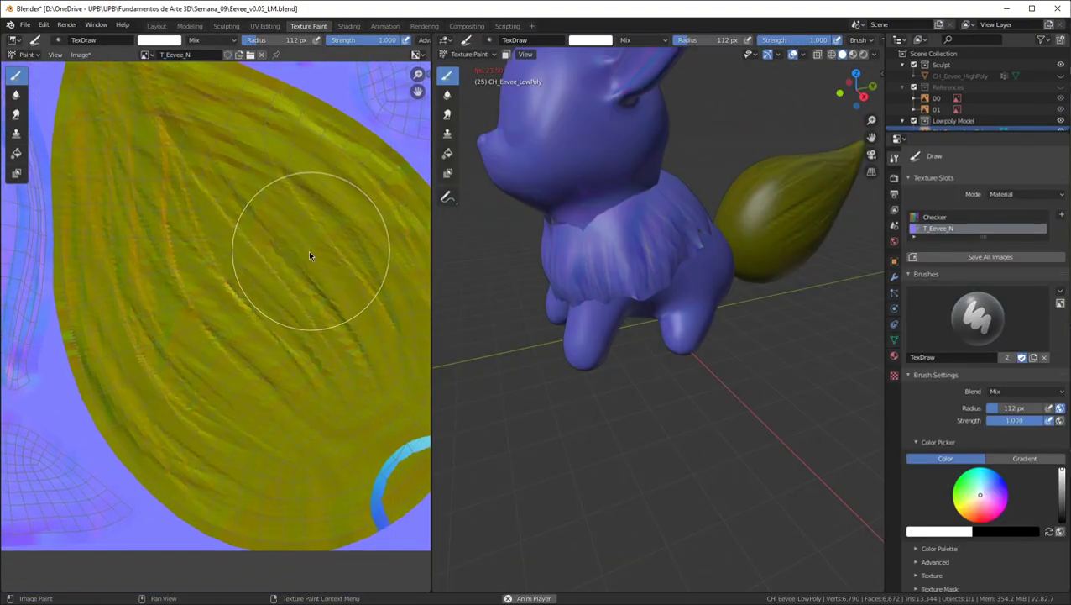
scroll(239, 263, down, 3)
middle_drag(241, 263, 242, 327)
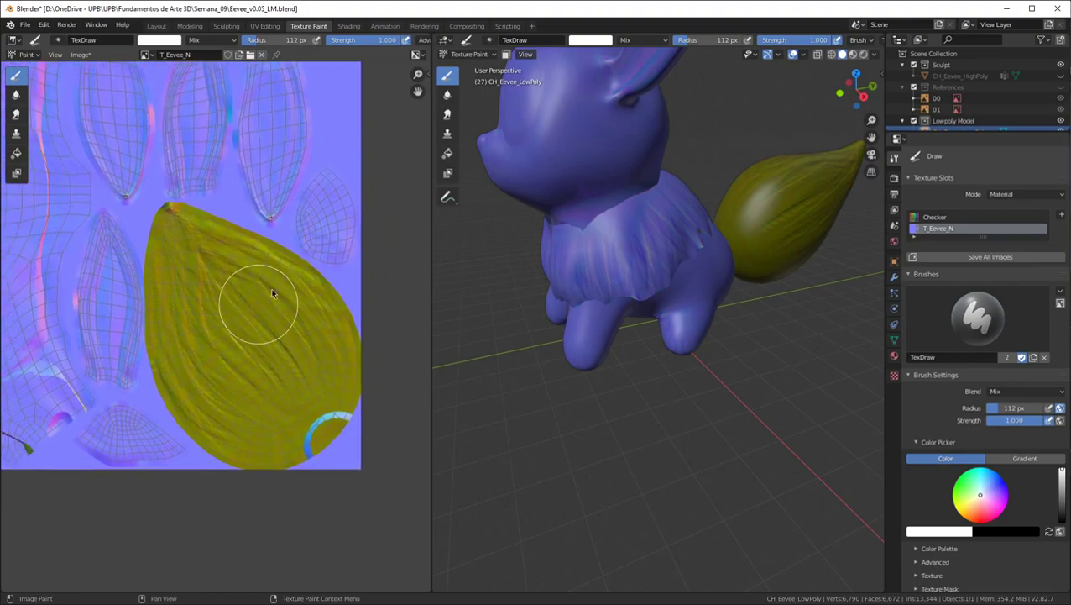
Recalculate the normals of all CH_Eevee_LowPoly faces in Edit Mode in the Layout workspace
click(154, 26)
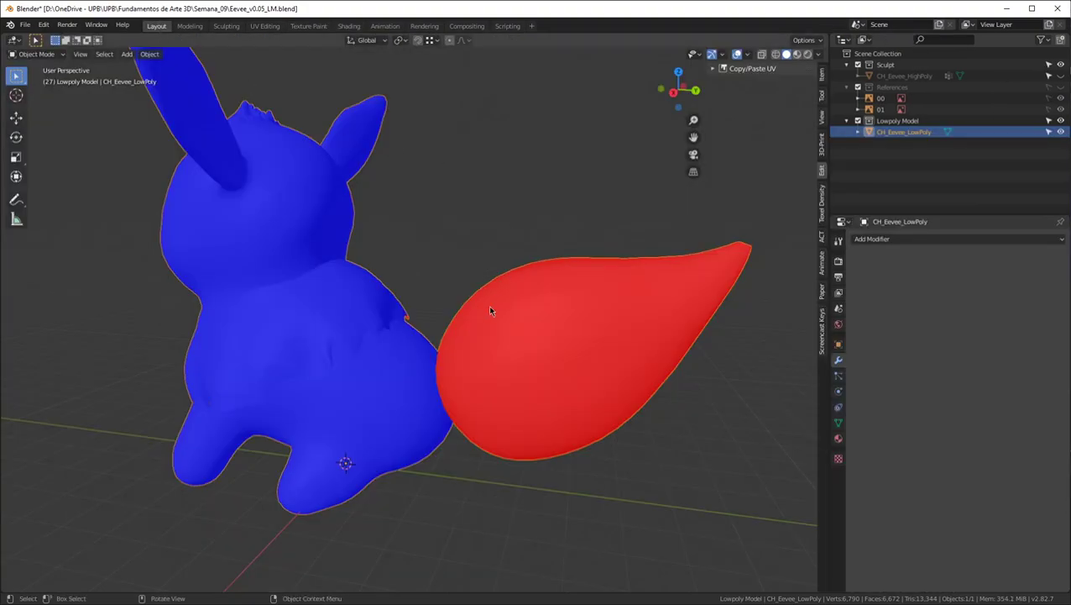
key(Tab)
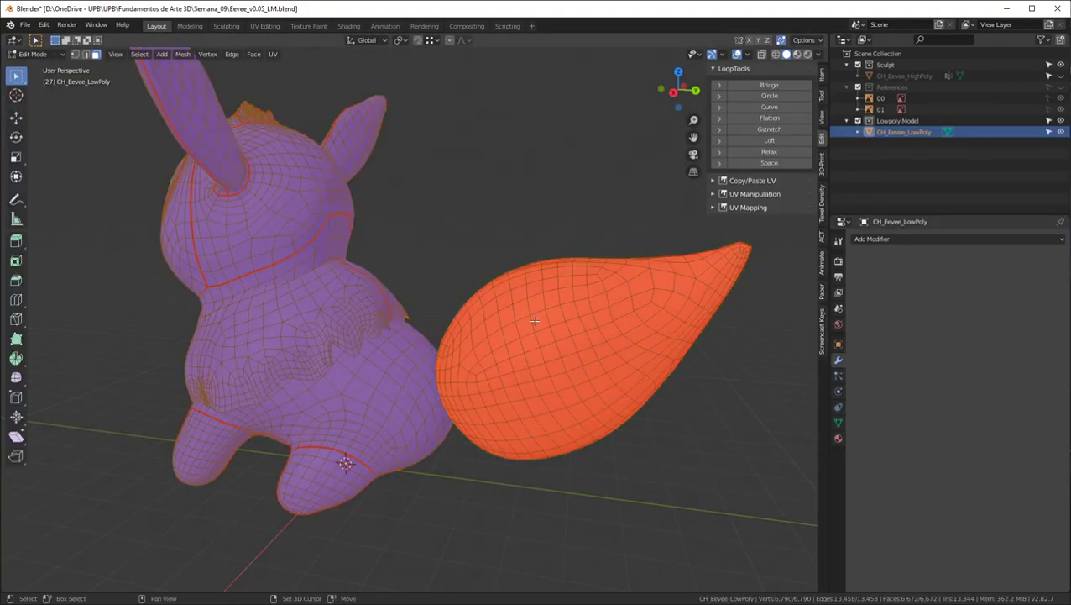
key(shift+n)
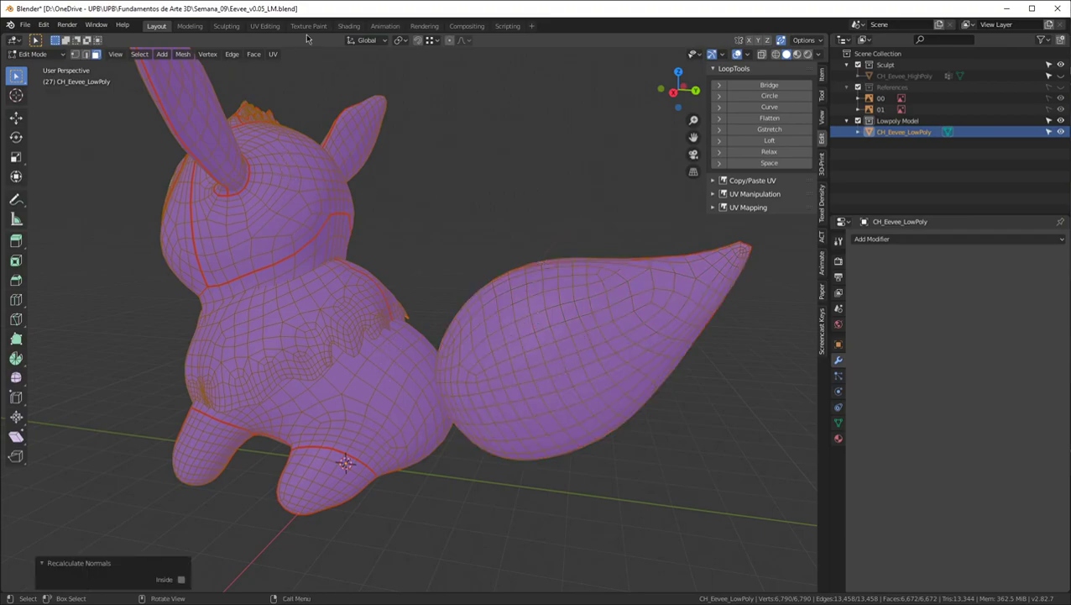
Back in the Shading workspace, leave Edit Mode, unhide CH_Eevee_HighPoly and select it together with CH_Eevee_LowPoly as the active object
click(349, 27)
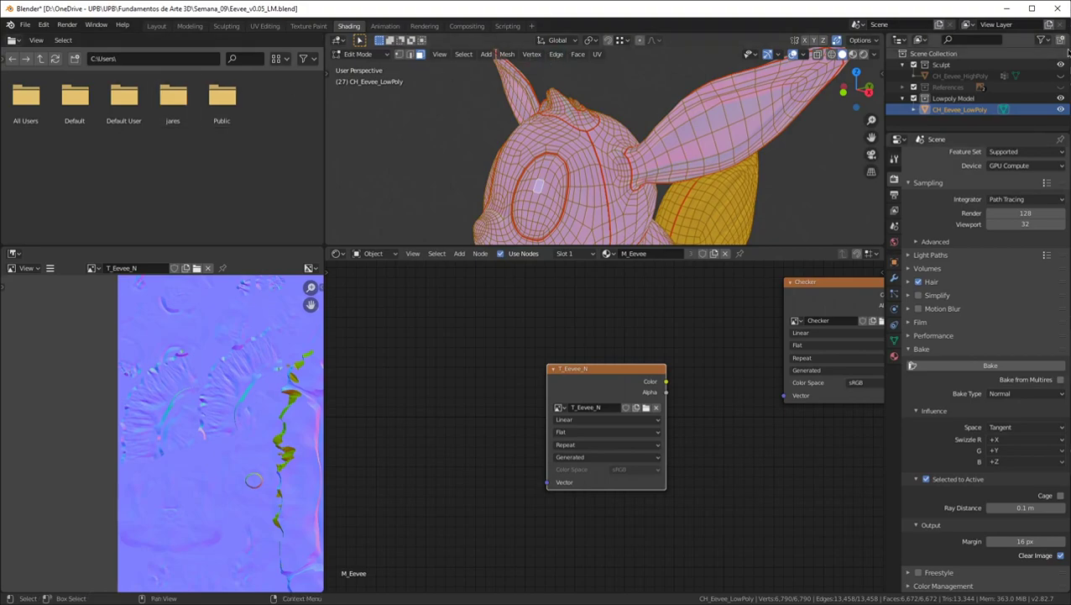
key(Tab)
click(1061, 76)
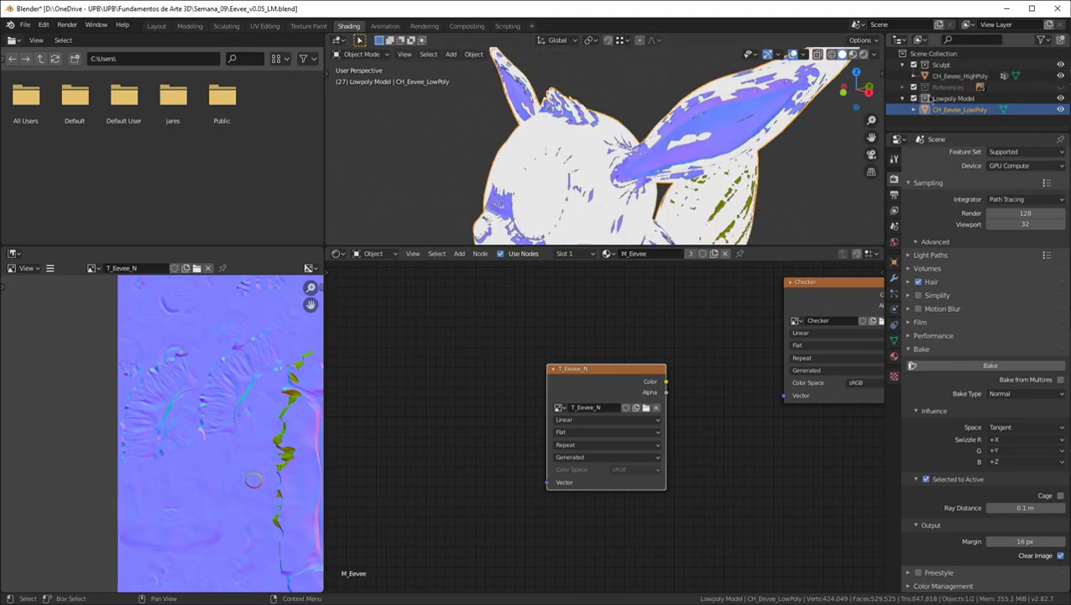
click(960, 76)
ctrl+click(957, 110)
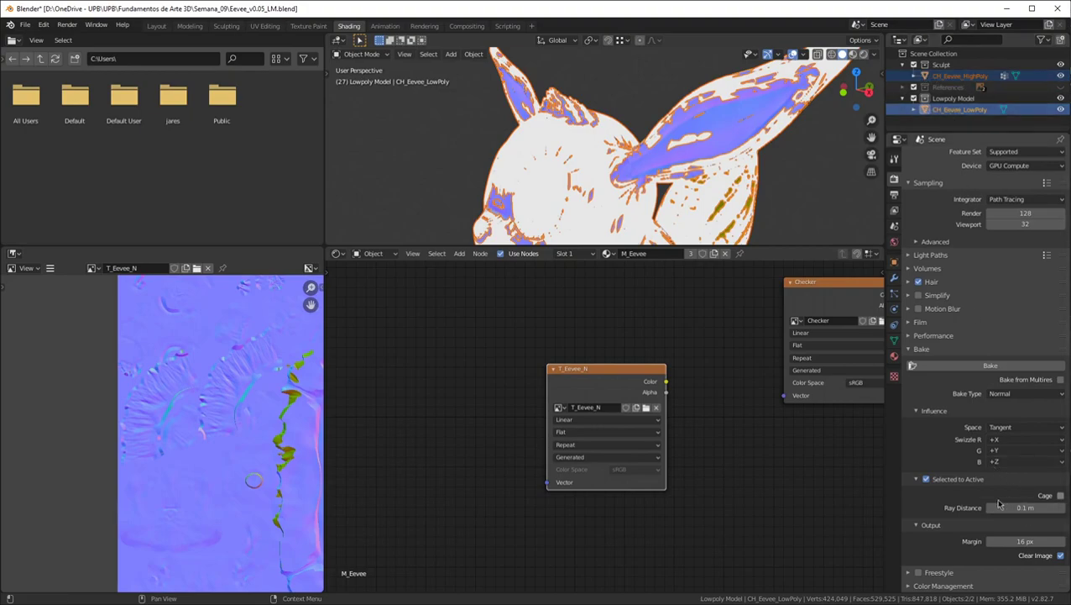
Set the bake ray distance to 0.125 m and rebake the normal map into T_Eevee_N
click(1024, 510)
key(Return)
click(1013, 367)
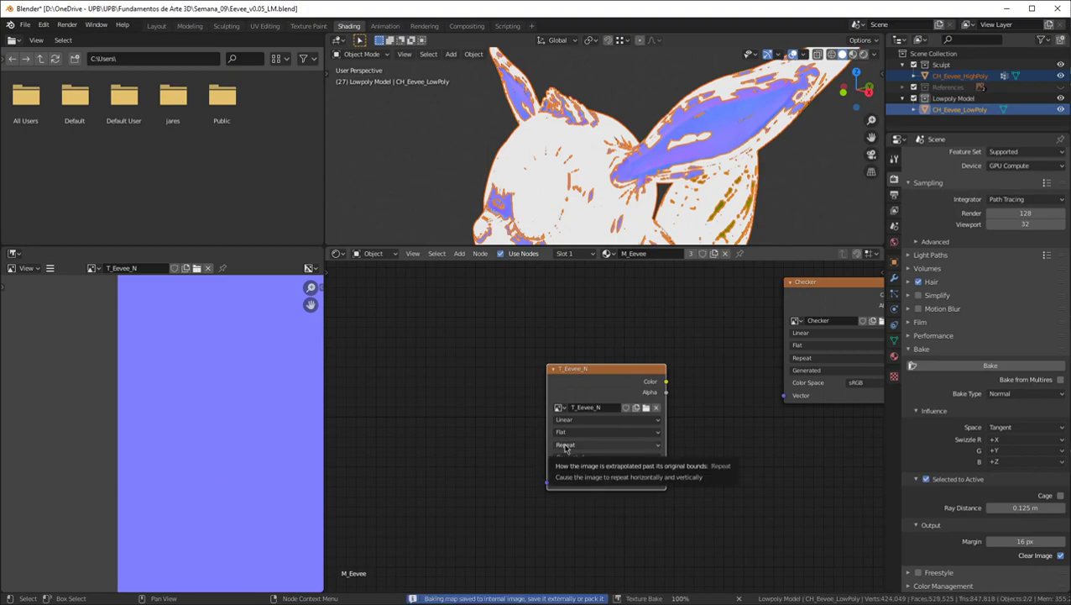
Inspect the 0.125 m bake in a maximized image view around the mane folds, central seam strips and upper tail island
middle_drag(213, 370, 127, 357)
key(ctrl+space)
scroll(733, 413, up, 3)
middle_drag(656, 383, 650, 274)
scroll(700, 423, up, 3)
scroll(700, 423, down, 2)
middle_drag(553, 265, 722, 511)
scroll(579, 226, up, 2)
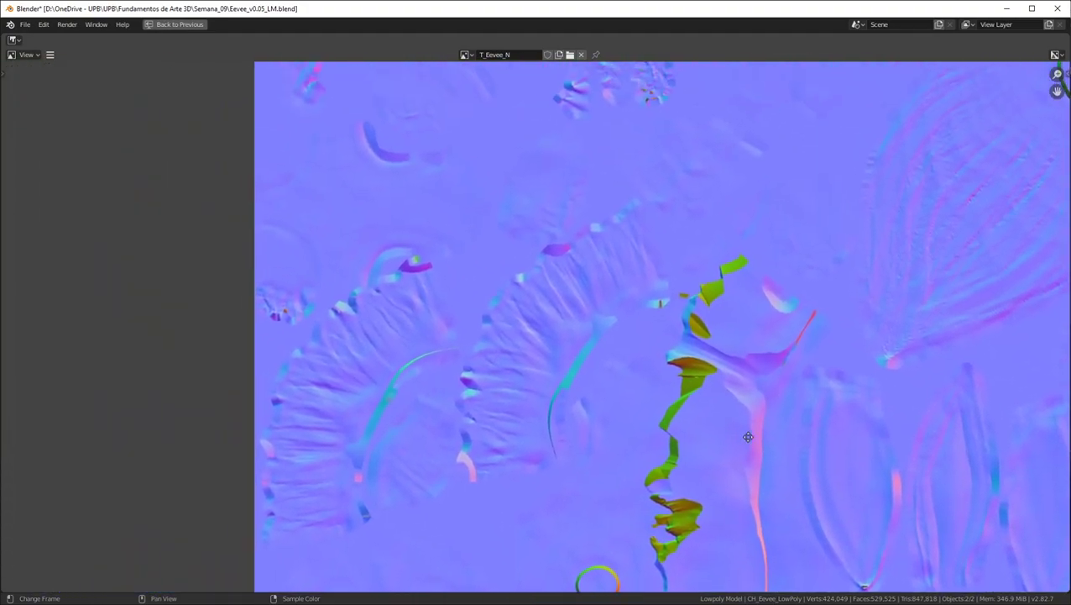
scroll(574, 198, down, 2)
middle_drag(578, 93, 574, 150)
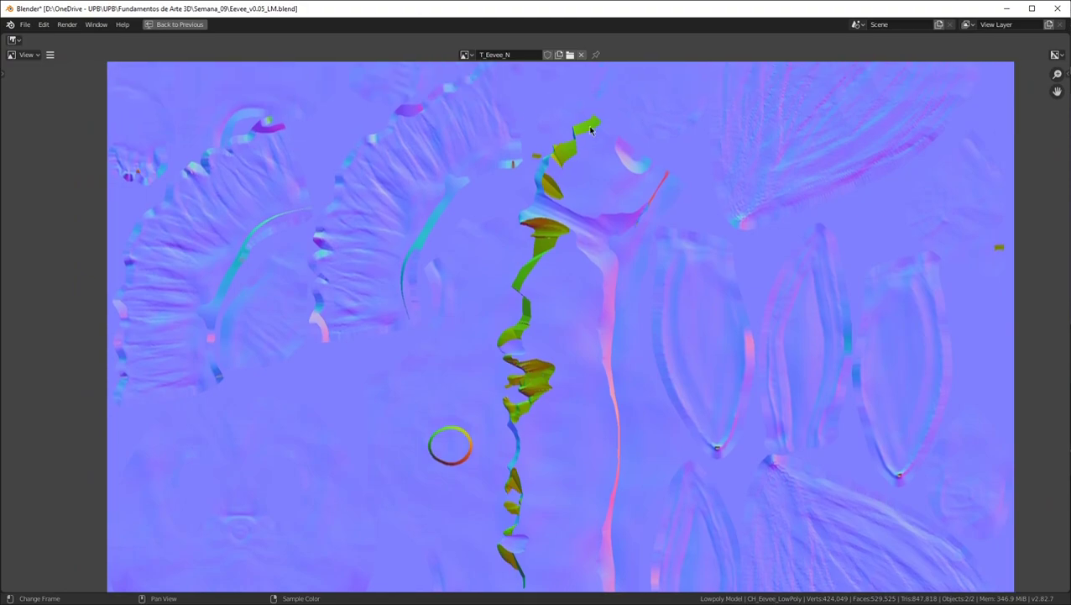
scroll(516, 461, down, 3)
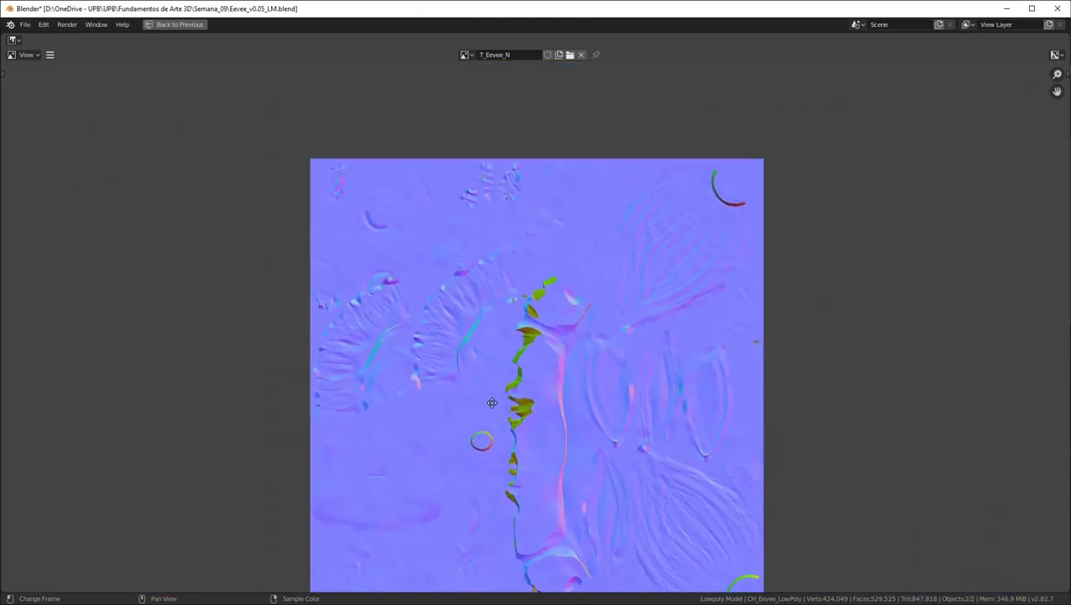
Check the lower tail island and its curved edge band in the new bake, then restore the layout
middle_drag(503, 420, 351, 208)
scroll(643, 393, up, 4)
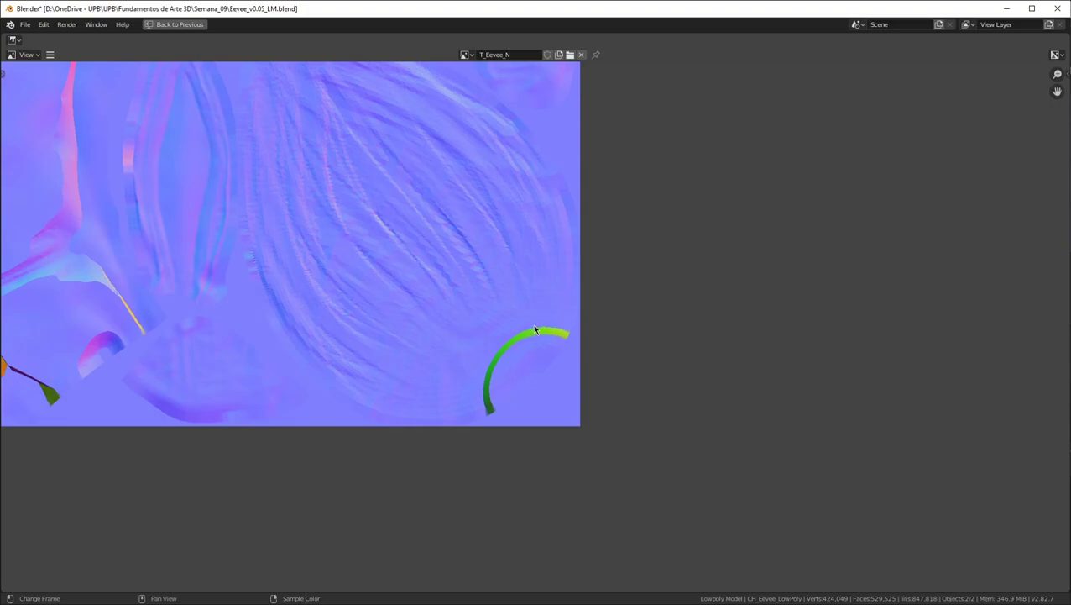
scroll(569, 304, down, 1)
scroll(480, 317, up, 2)
middle_drag(485, 329, 596, 328)
scroll(737, 352, down, 2)
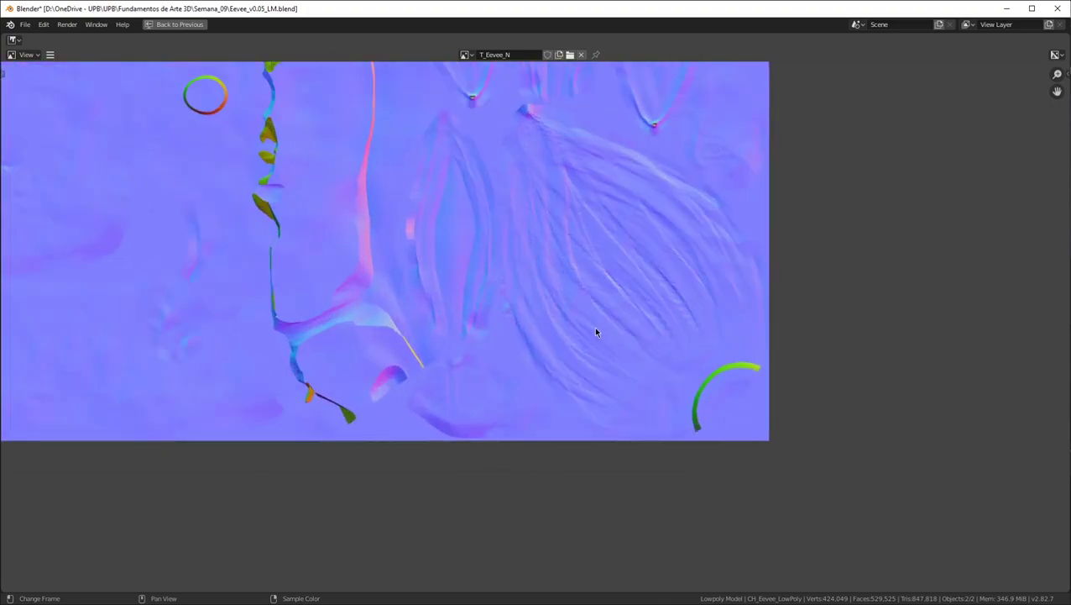
key(ctrl+space)
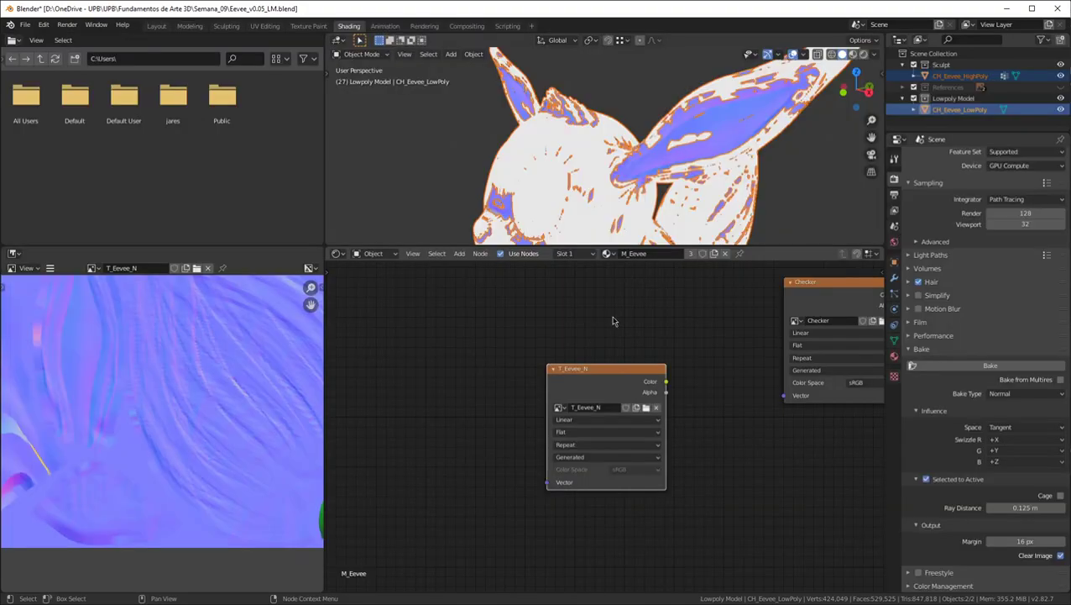
Hide CH_Eevee_HighPoly in the Layout workspace and turn off the Face Orientation overlay
click(157, 26)
click(1061, 77)
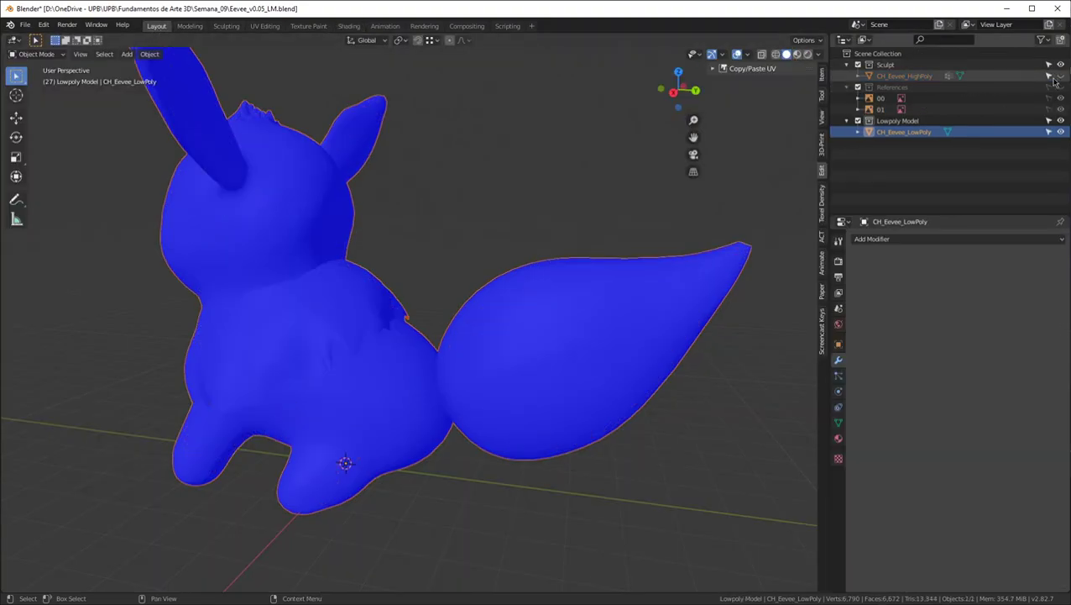
scroll(447, 251, down, 3)
middle_drag(448, 251, 594, 255)
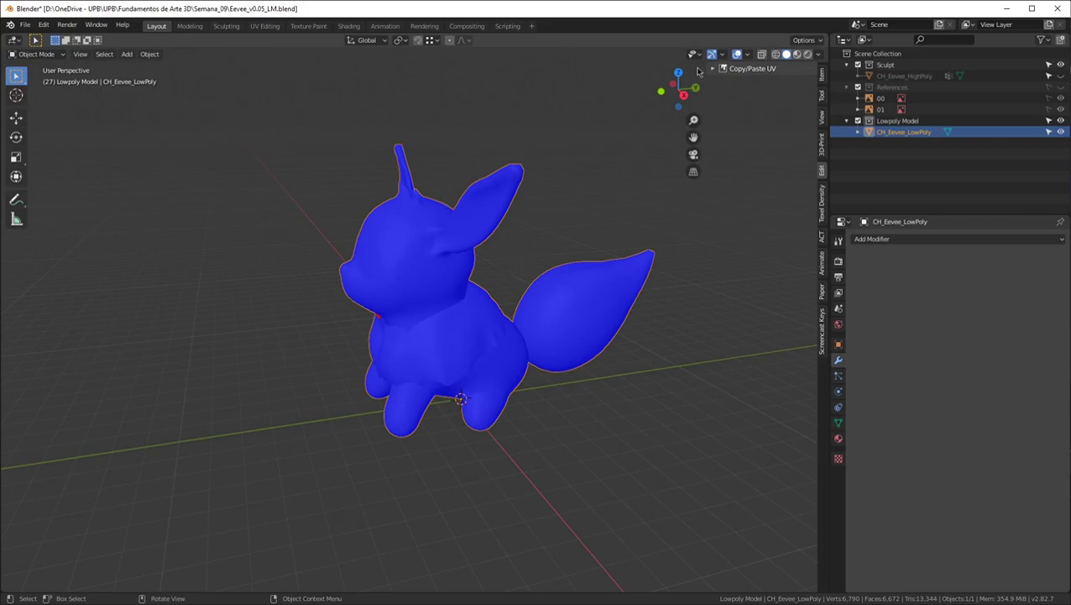
click(747, 54)
click(680, 256)
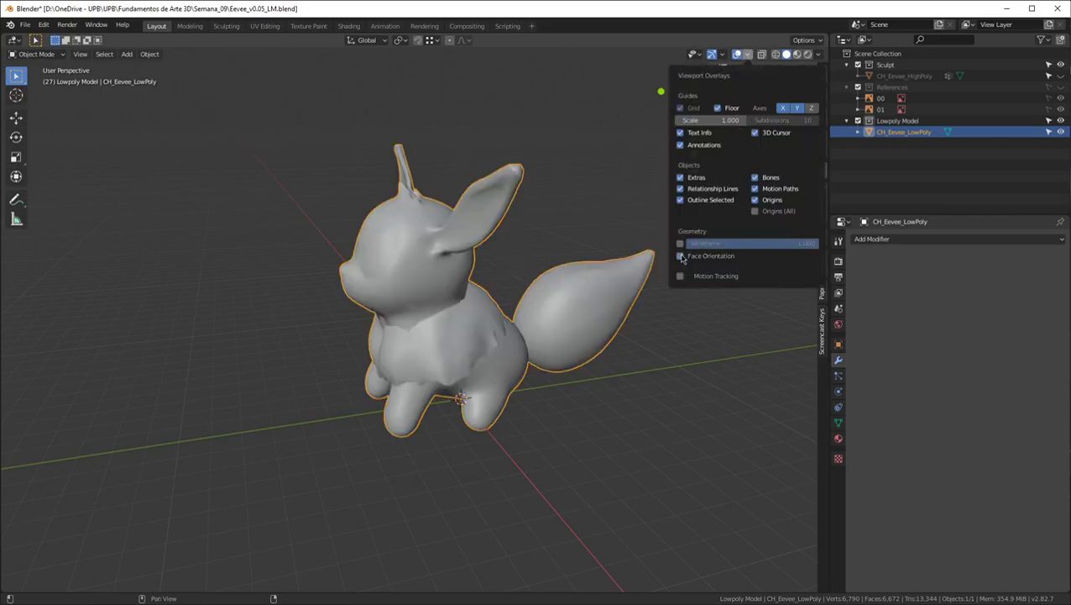
Inspect the CH_Eevee_LowPoly mesh in Edit Mode from inside the model where separate parts intersect, then return to Object Mode
key(Tab)
scroll(659, 362, up, 8)
mouse_move(659, 362)
middle_down()
mouse_move(662, 316)
mouse_move(648, 376)
middle_up()
scroll(648, 375, down, 3)
shift+middle_drag(453, 177, 369, 273)
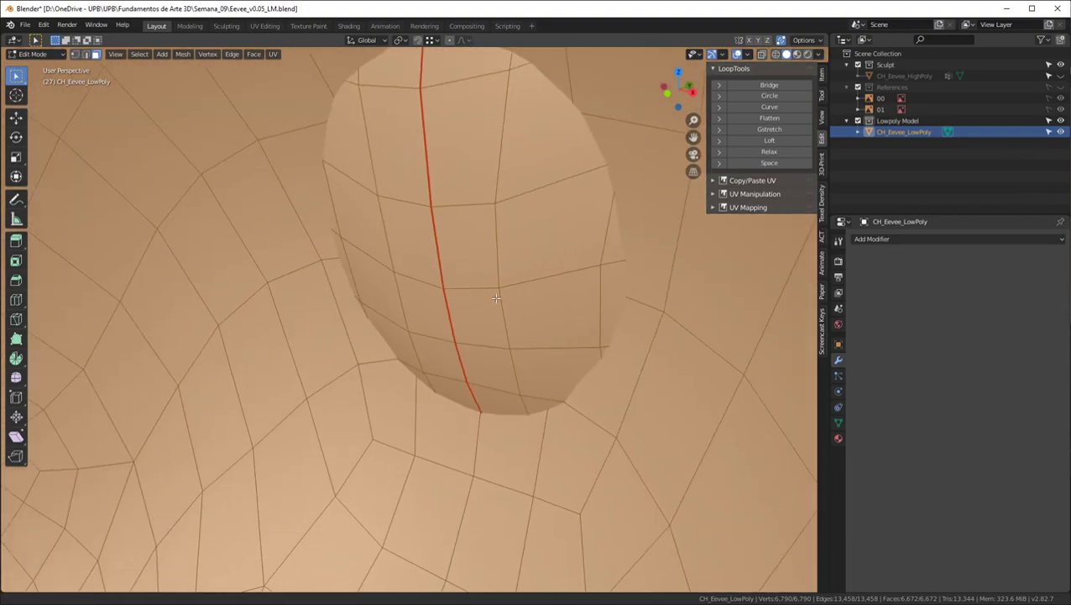
middle_drag(588, 277, 626, 267)
scroll(640, 252, down, 2)
shift+middle_drag(639, 213, 533, 322)
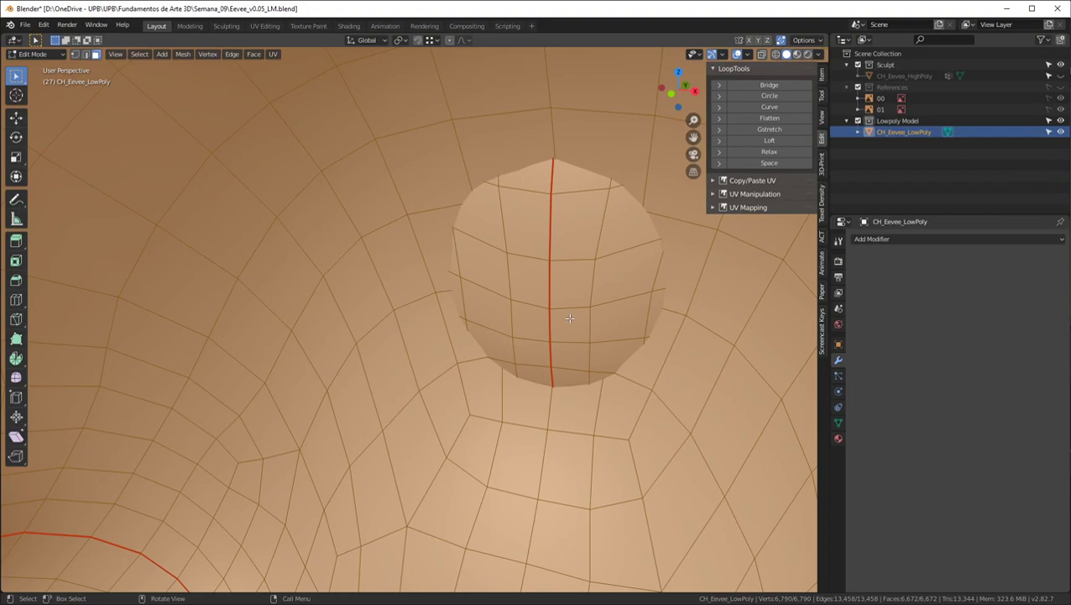
scroll(560, 313, down, 10)
middle_drag(560, 313, 338, 277)
scroll(428, 284, down, 2)
key(Tab)
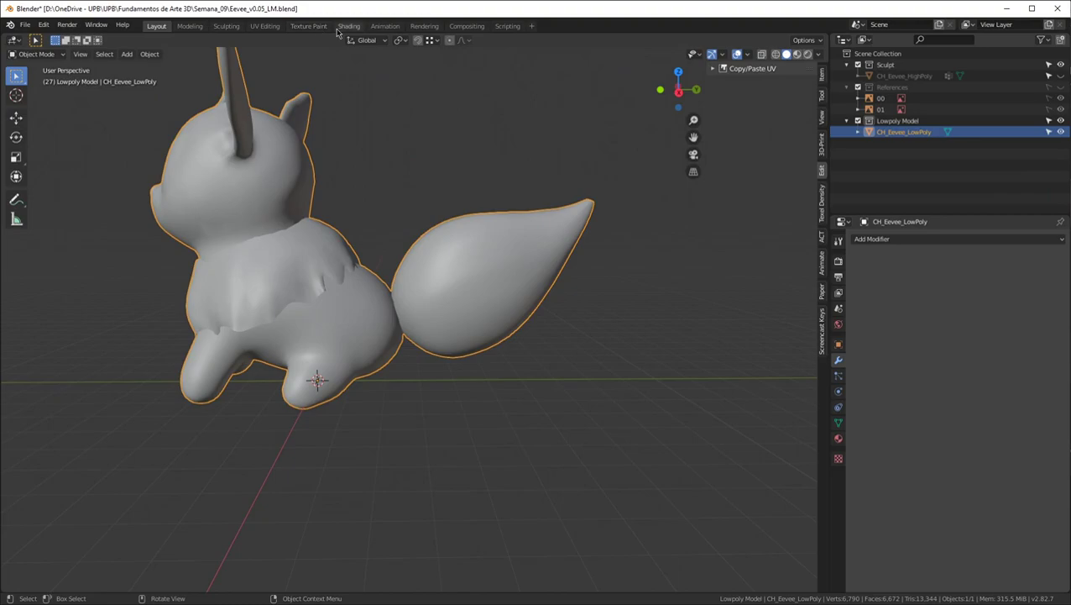
Return to the Shading workspace and move the T_Eevee_N image node below the Checker node, closer to the Principled BSDF
click(349, 26)
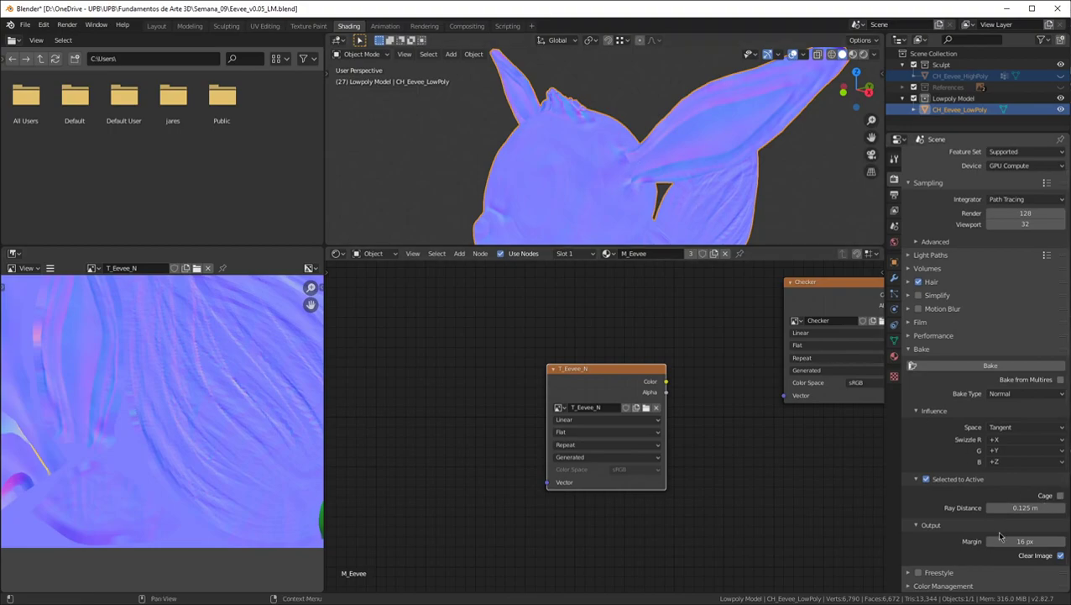
scroll(657, 175, down, 1)
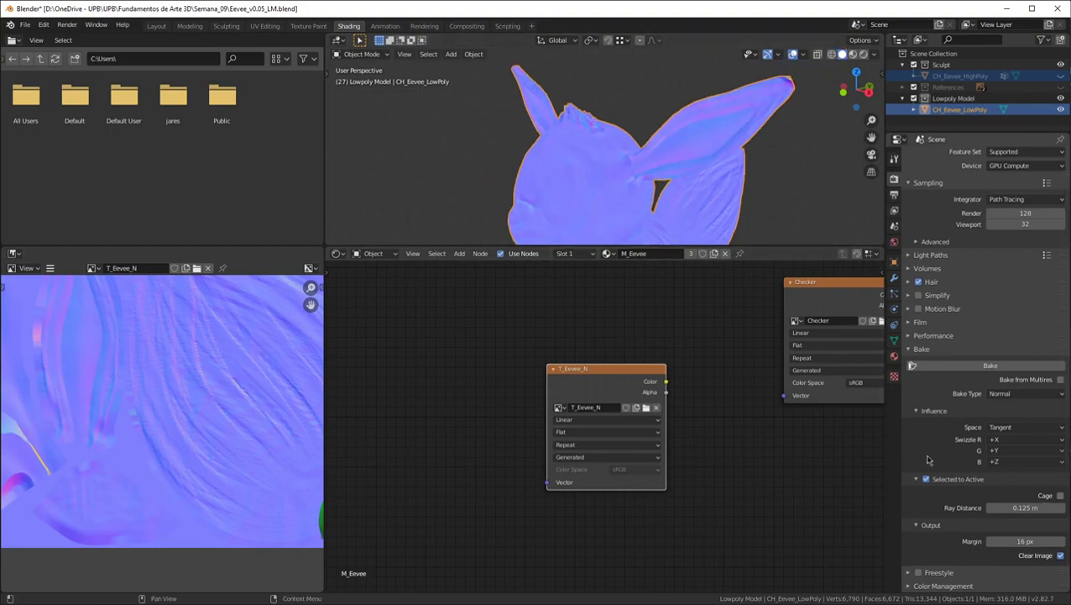
middle_drag(633, 335, 435, 333)
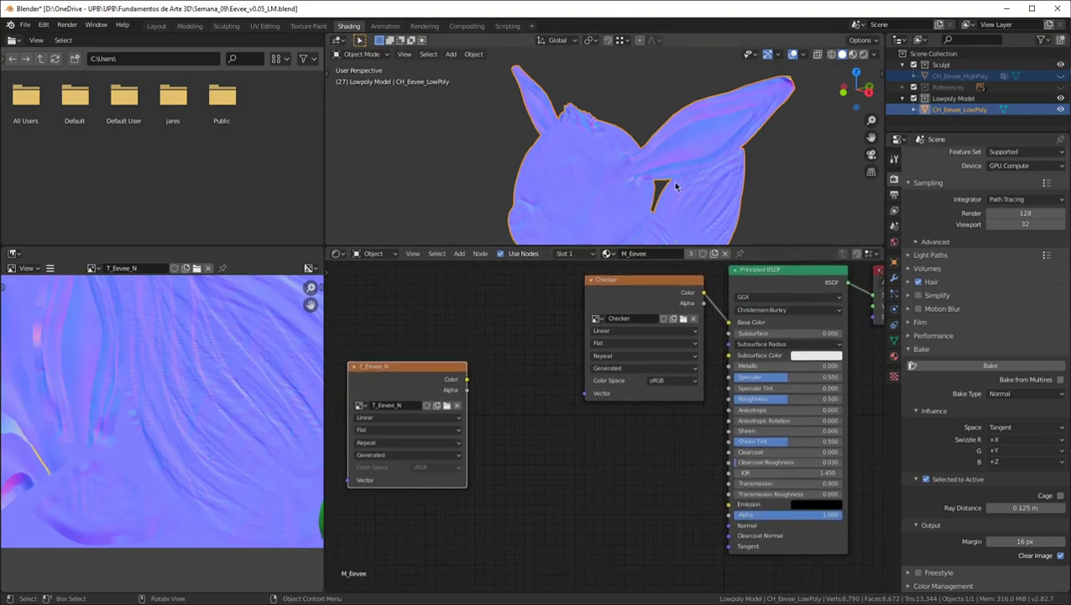
drag(382, 395, 522, 475)
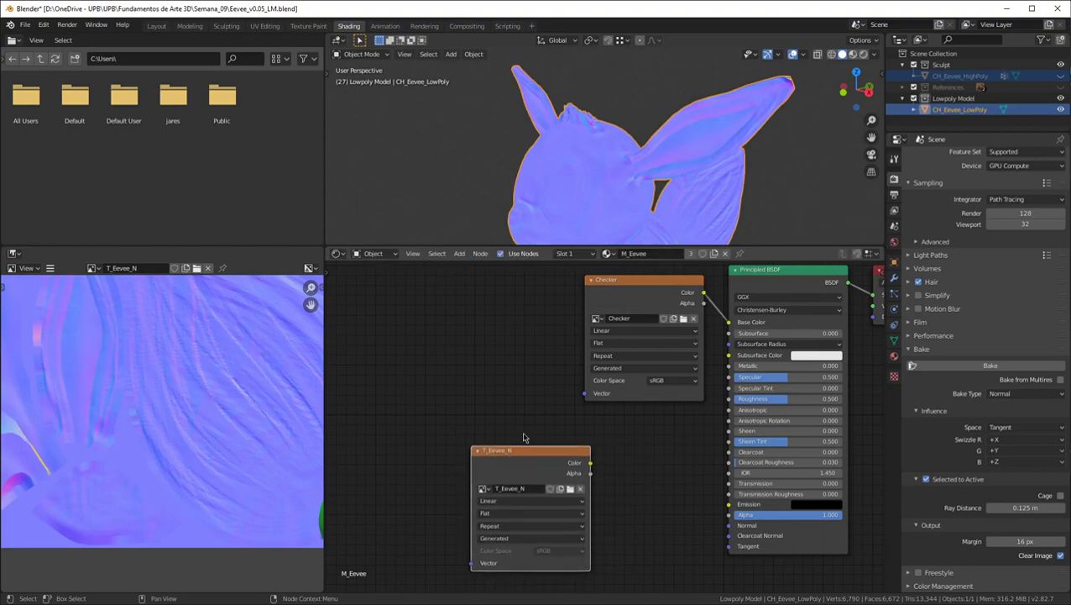
Inspect the 0.125 m bake on the low-poly model in a maximized viewport, focusing on the face, neck and front mane
middle_drag(636, 183, 661, 375)
key(ctrl+alt+space)
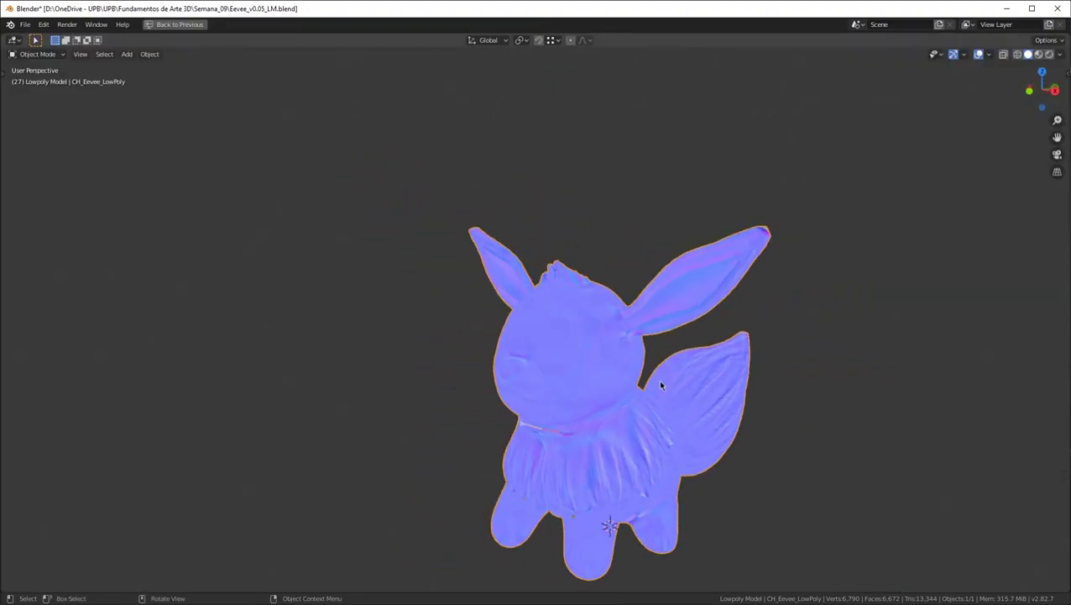
scroll(658, 411, up, 5)
middle_drag(654, 445, 333, 141)
middle_drag(744, 332, 672, 341)
scroll(742, 397, up, 2)
middle_drag(742, 396, 699, 346)
middle_drag(653, 291, 547, 213)
scroll(500, 294, down, 3)
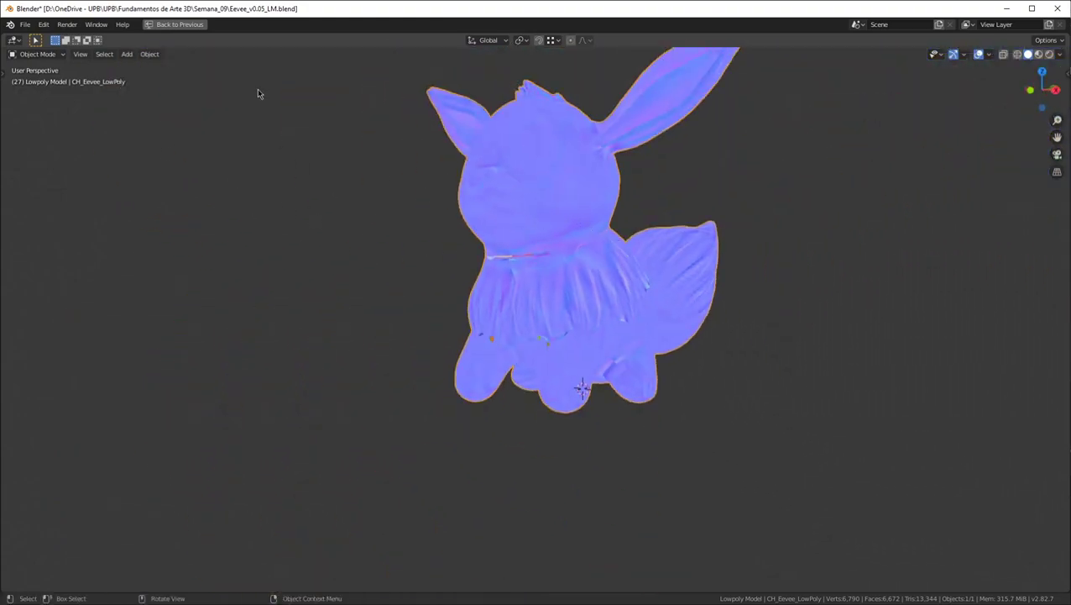
key(ctrl+space)
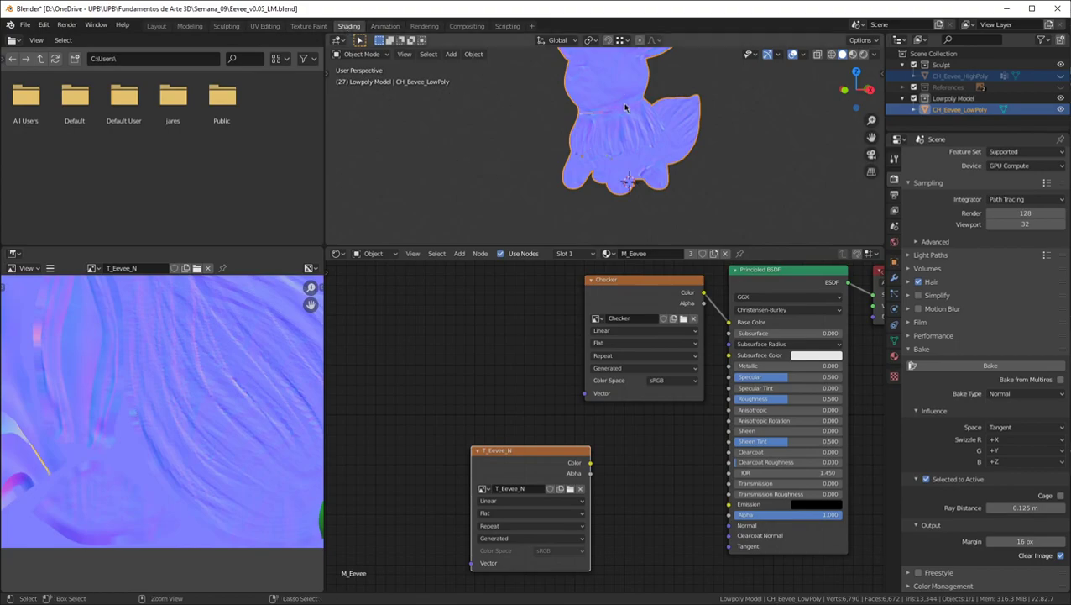
Examine the baked normals around the model's back, especially the rear mane edge and tail joint, then restore the layout
key(ctrl+space)
scroll(590, 168, up, 5)
key(ctrl+space)
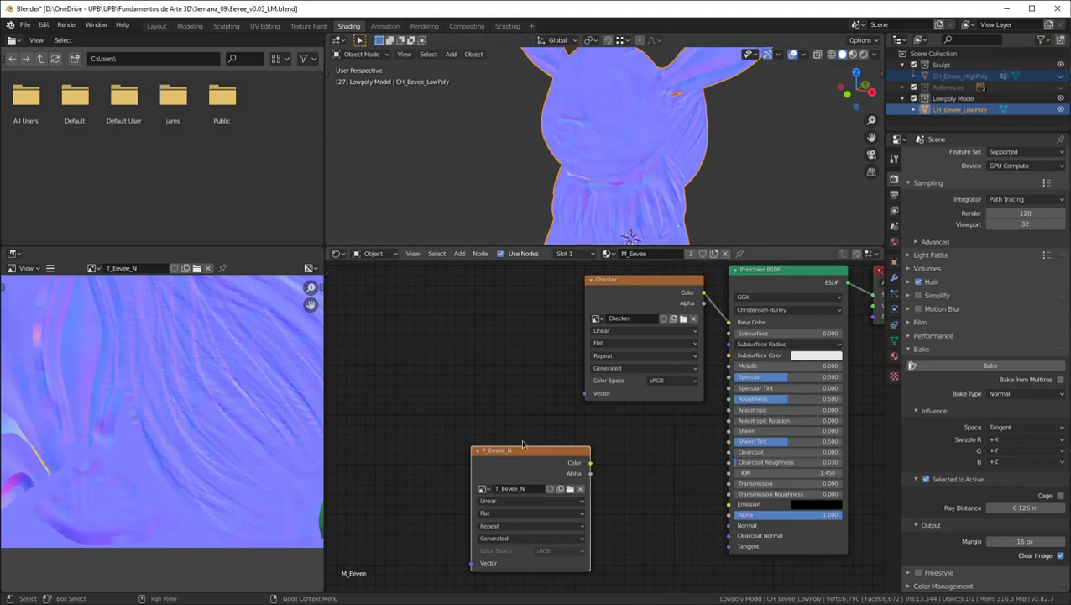
key(ctrl+space)
middle_drag(524, 205, 462, 409)
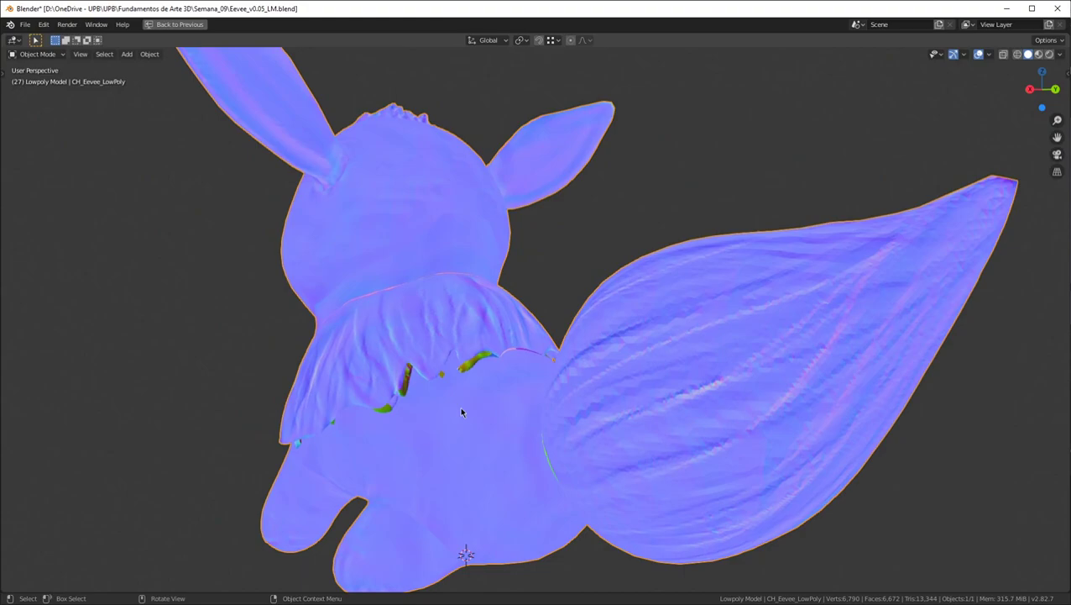
scroll(495, 383, down, 4)
mouse_move(497, 383)
middle_down()
mouse_move(603, 413)
mouse_move(634, 375)
mouse_move(606, 357)
middle_up()
key(ctrl+space)
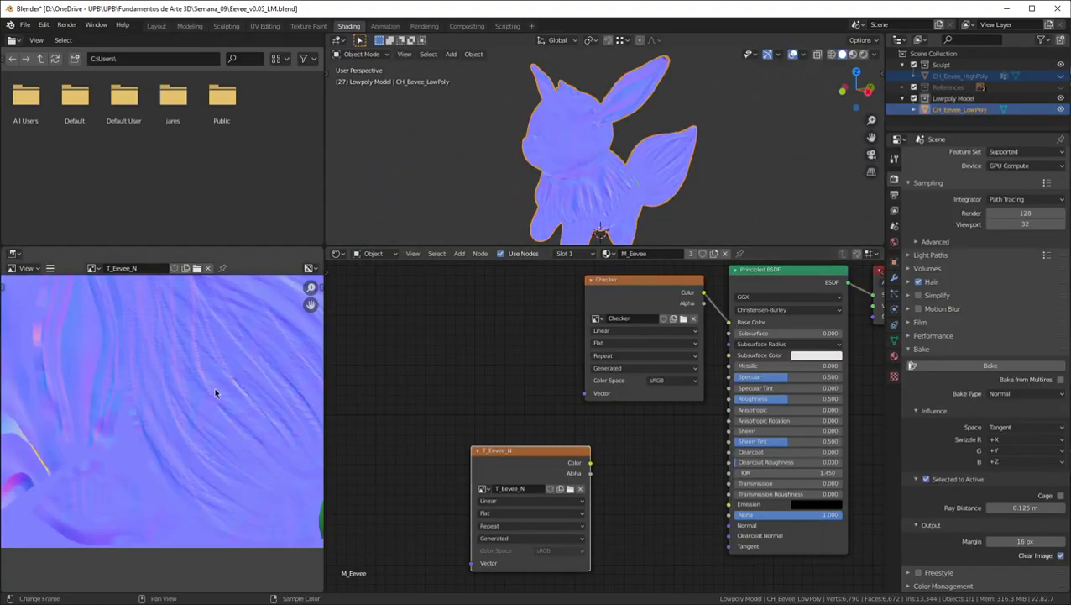
Set the bake ray distance to 0.08 m and try to bake the normal map
scroll(207, 388, down, 4)
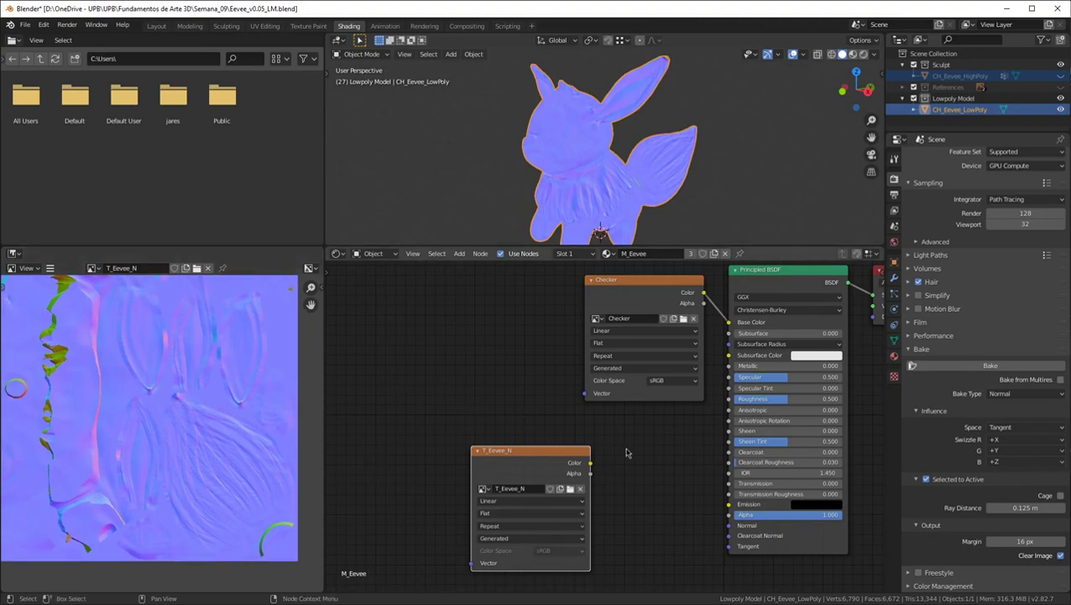
click(1026, 508)
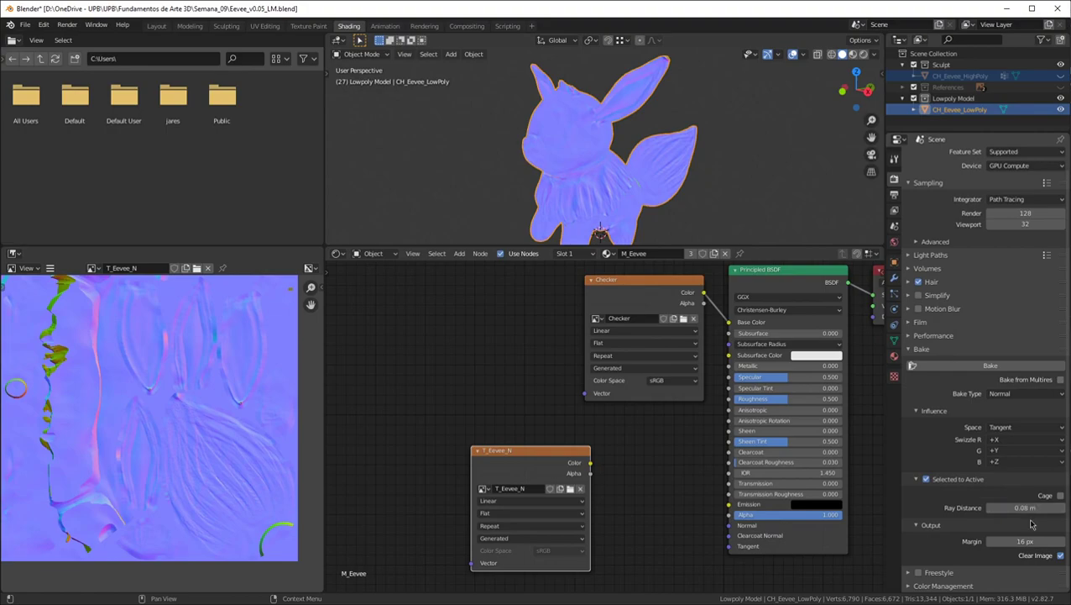
click(988, 366)
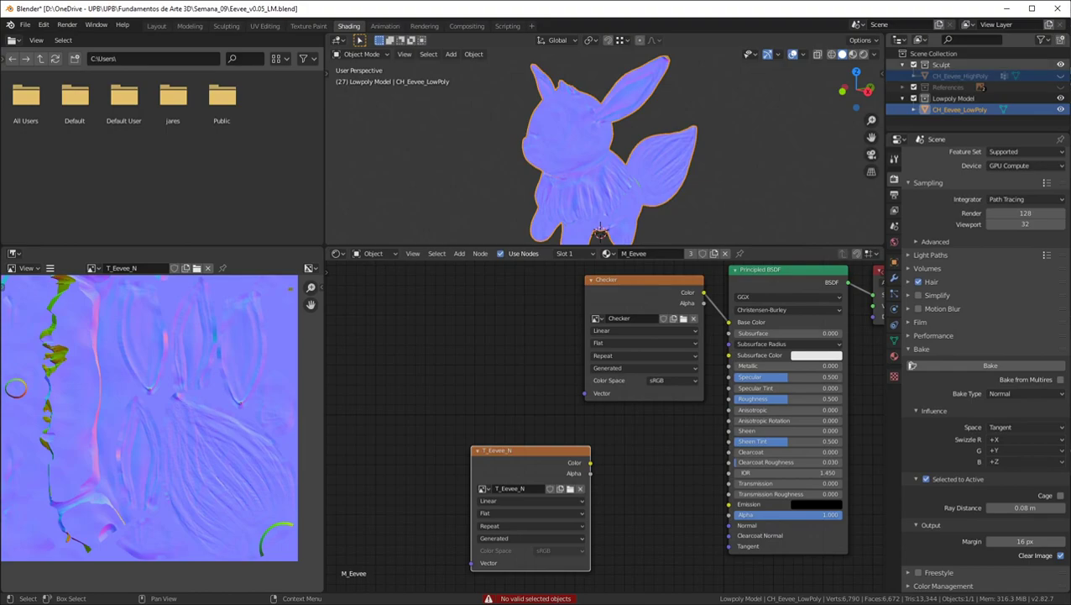
Unhide CH_Eevee_HighPoly, select it with CH_Eevee_LowPoly as the active object, and rebake the normal map into T_Eevee_N
click(1060, 76)
click(957, 76)
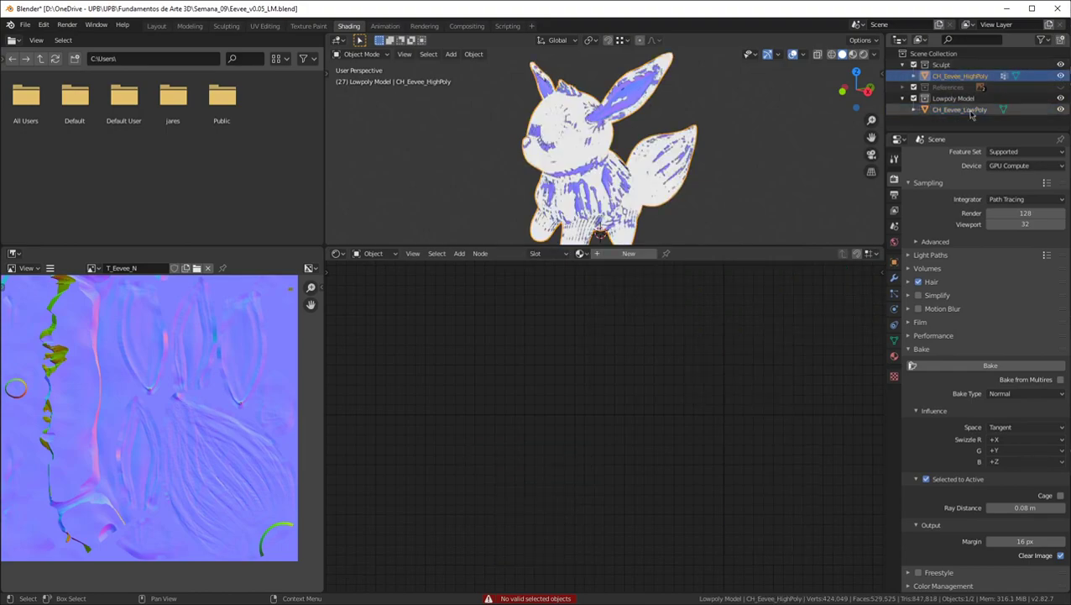
ctrl+click(959, 109)
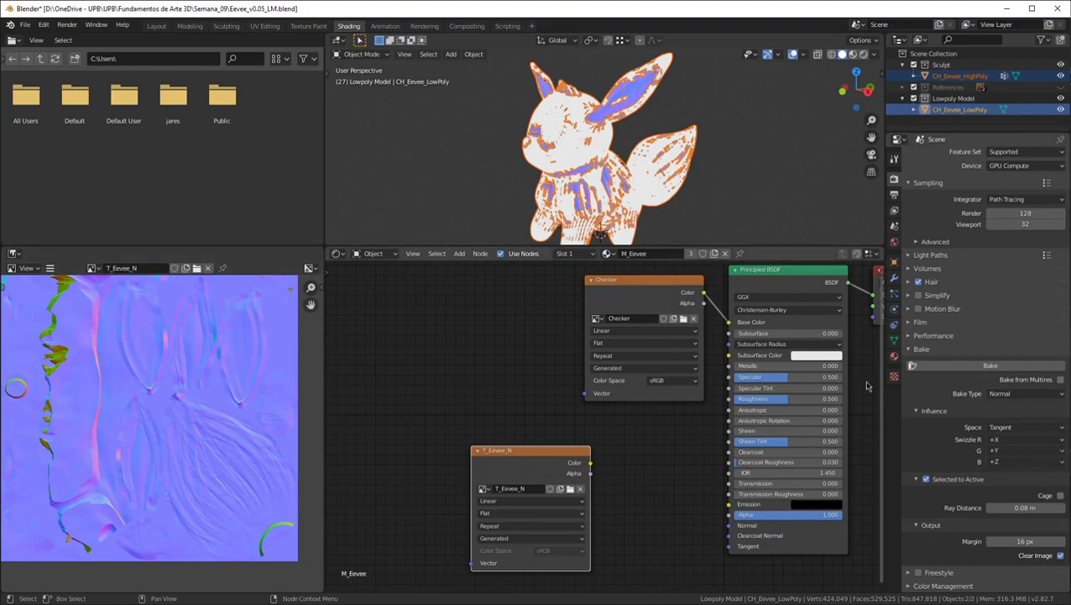
click(989, 367)
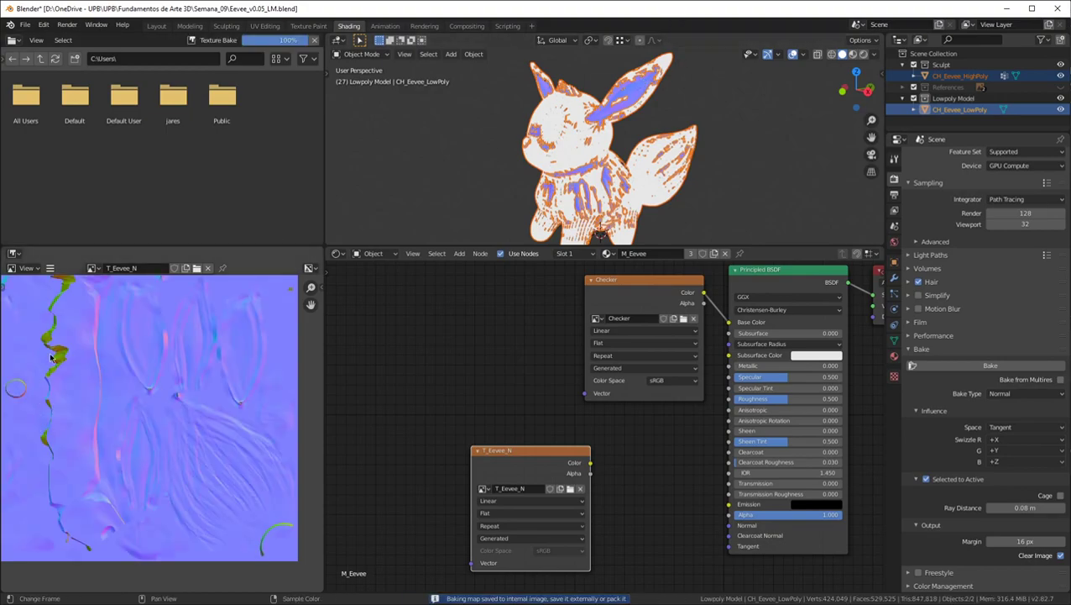
Inspect the 0.08 m bake in a maximized image view, focusing on the ear island tips and the start of the tail island
scroll(259, 439, up, 3)
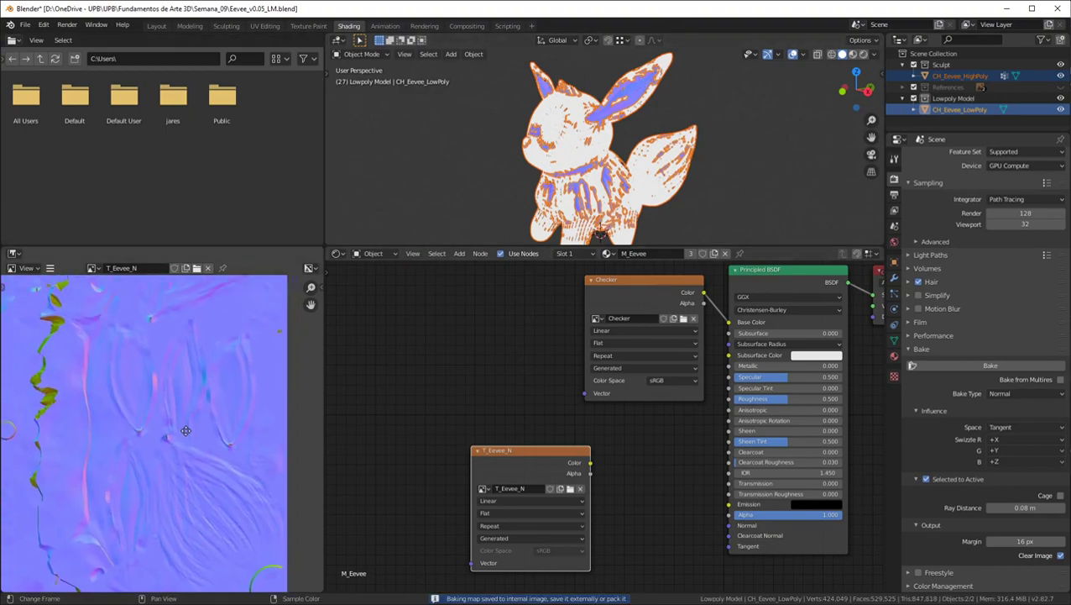
middle_drag(107, 472, 286, 440)
key(ctrl+space)
key(ctrl+space)
key(ctrl+space)
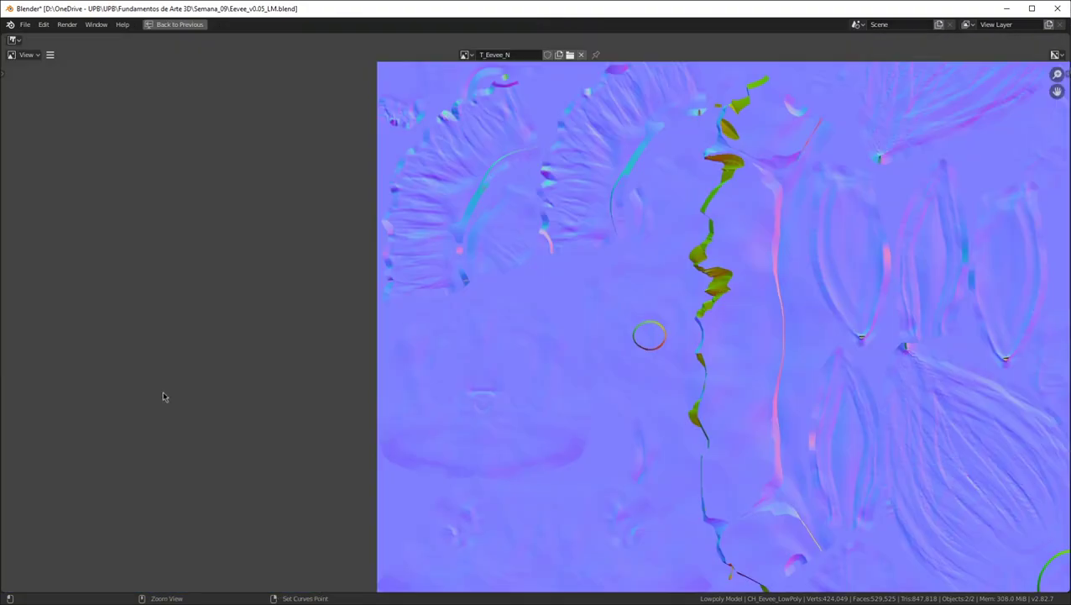
middle_drag(796, 255, 610, 449)
middle_drag(599, 335, 546, 202)
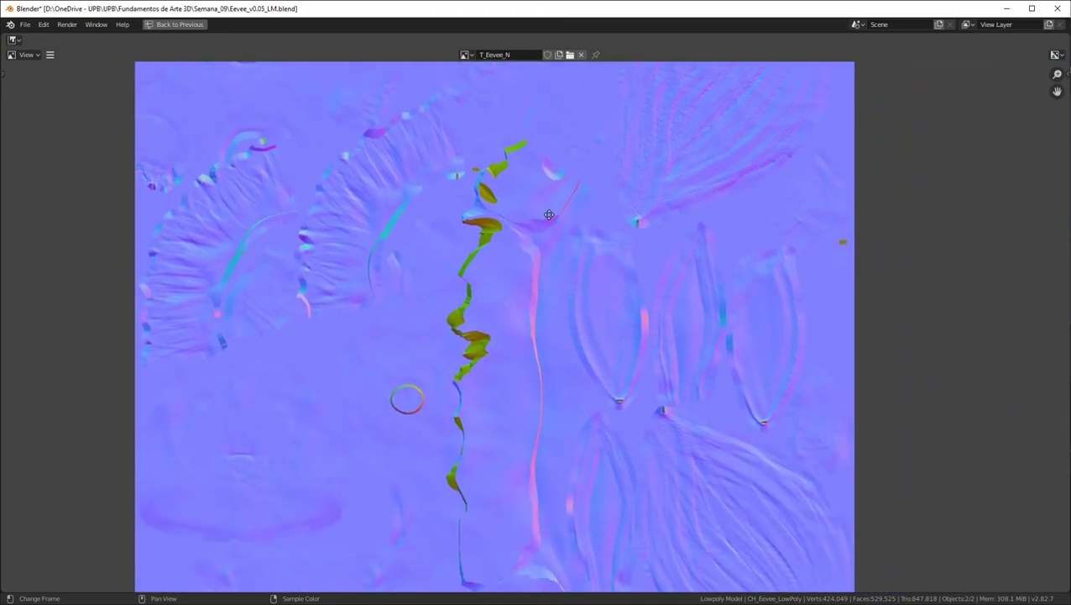
scroll(722, 218, up, 4)
scroll(591, 135, down, 2)
scroll(657, 324, up, 4)
middle_drag(645, 437, 790, 380)
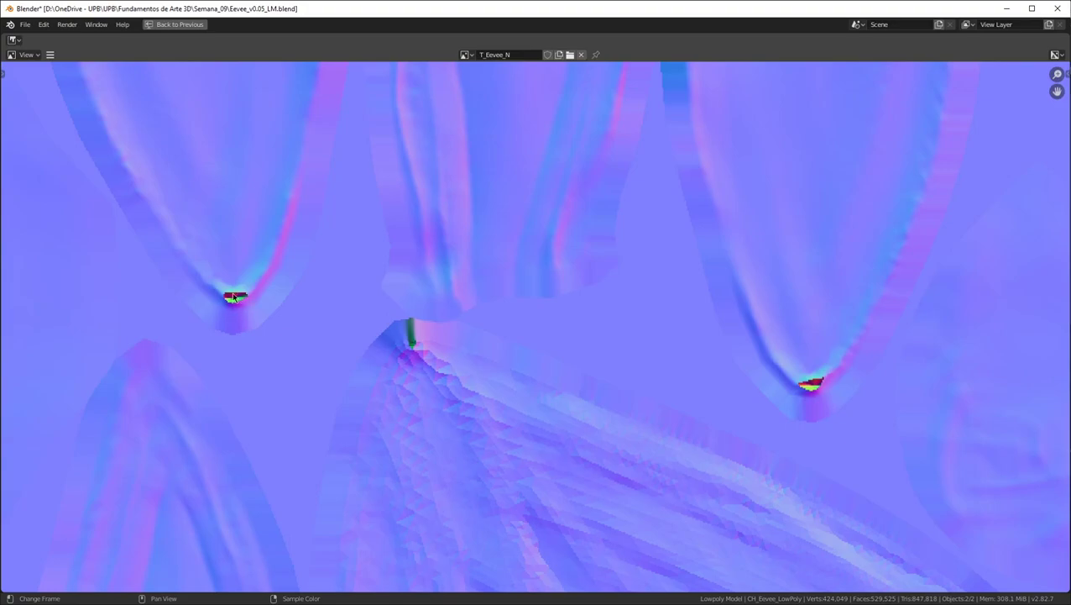
Check the long seam strips and mane islands across the new T_Eevee_N bake, then restore the layout
scroll(411, 237, down, 7)
scroll(363, 276, up, 2)
middle_drag(408, 228, 624, 219)
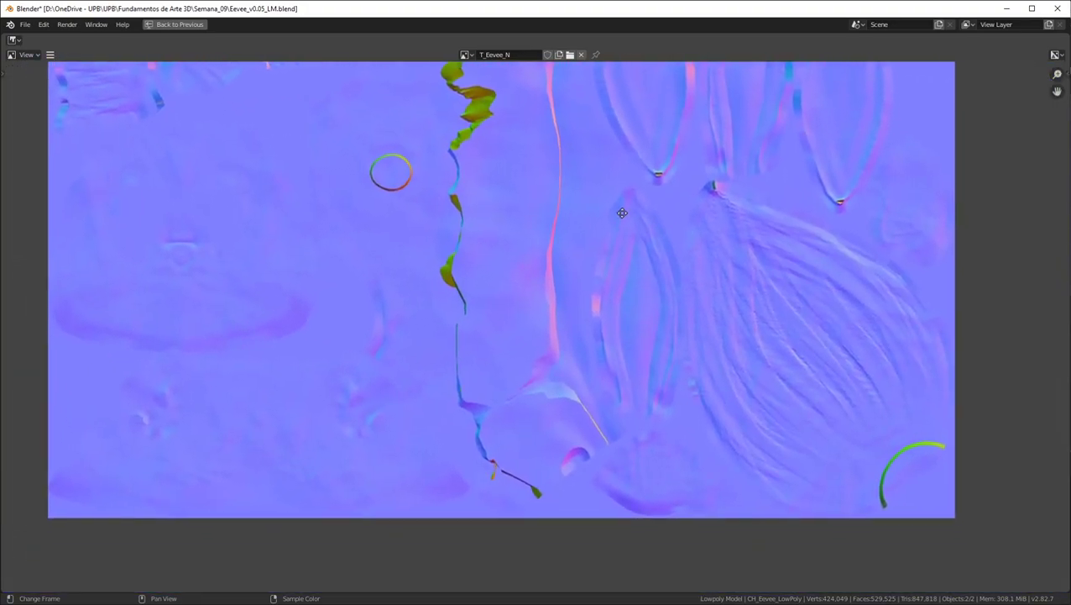
scroll(401, 485, up, 4)
scroll(441, 394, down, 3)
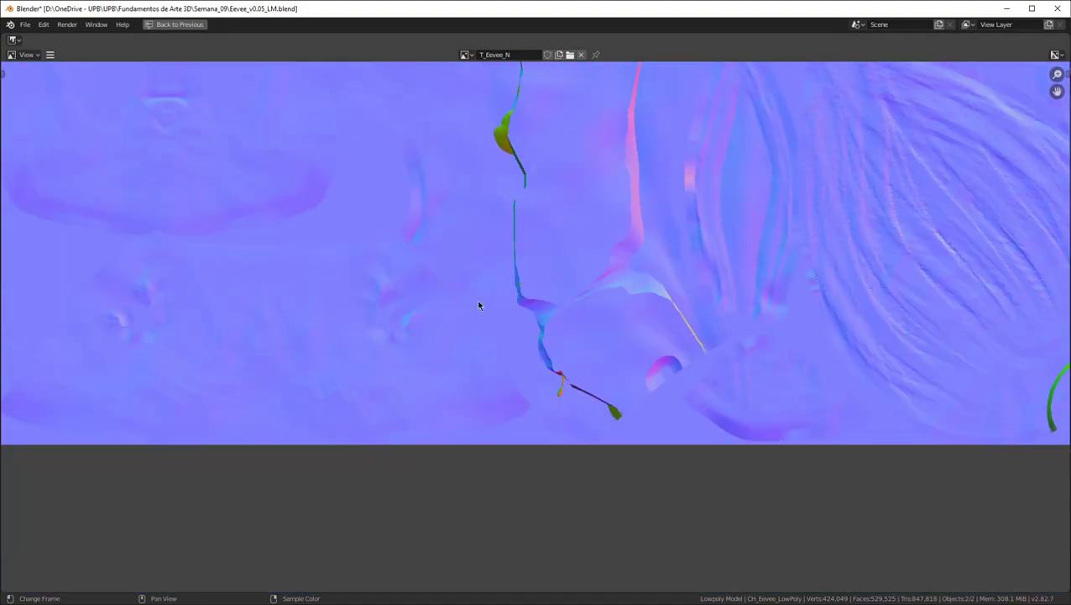
scroll(476, 314, down, 5)
scroll(473, 307, up, 2)
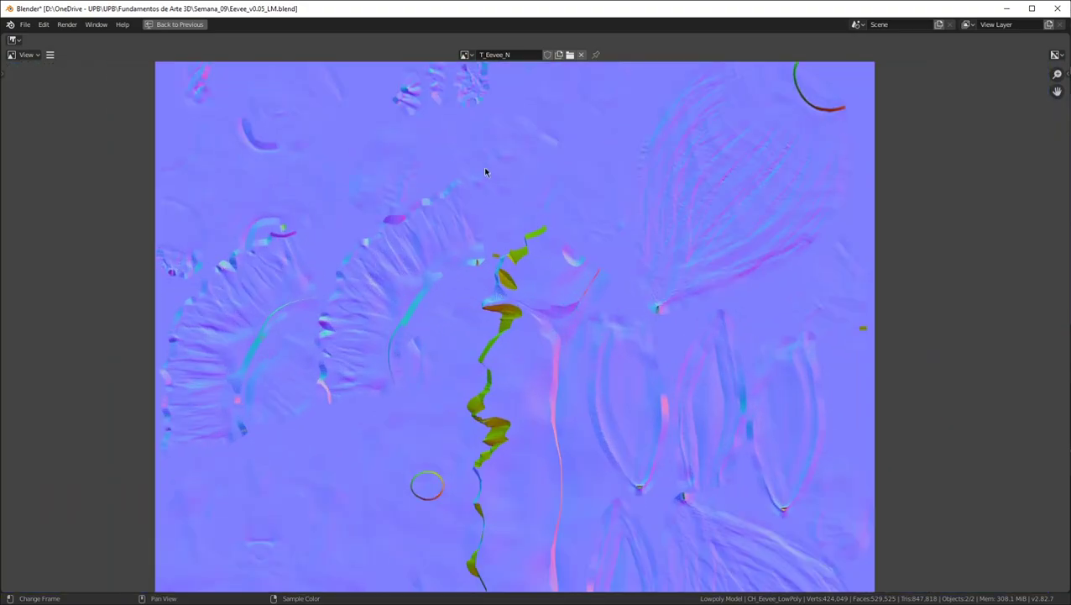
scroll(488, 324, up, 3)
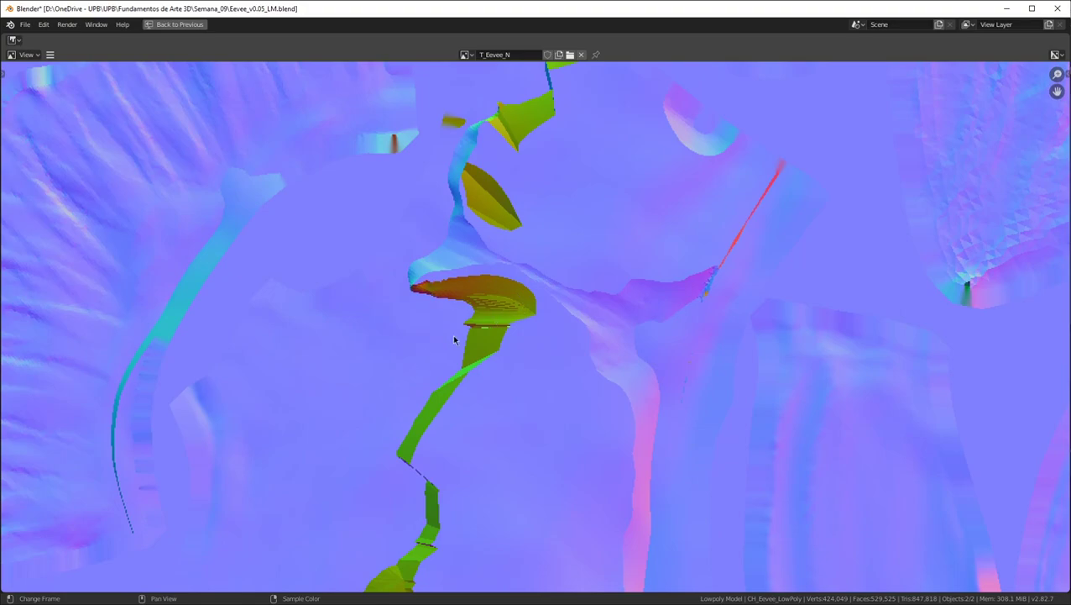
scroll(502, 218, down, 3)
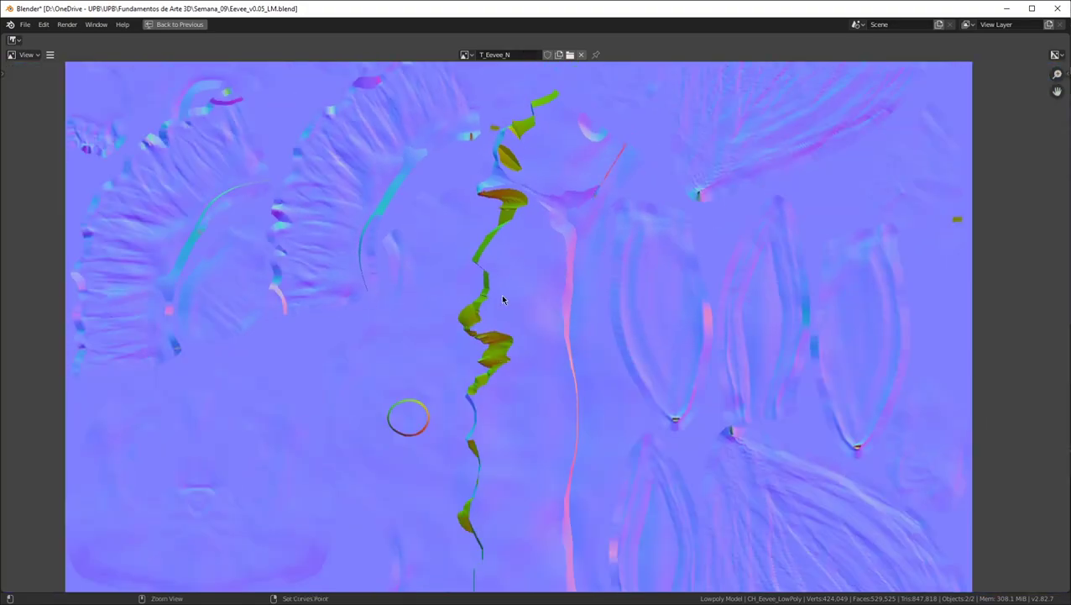
key(ctrl+space)
Hide CH_Eevee_HighPoly and examine the new bake on the low-poly model beneath the mane and at the tail joint
click(1060, 76)
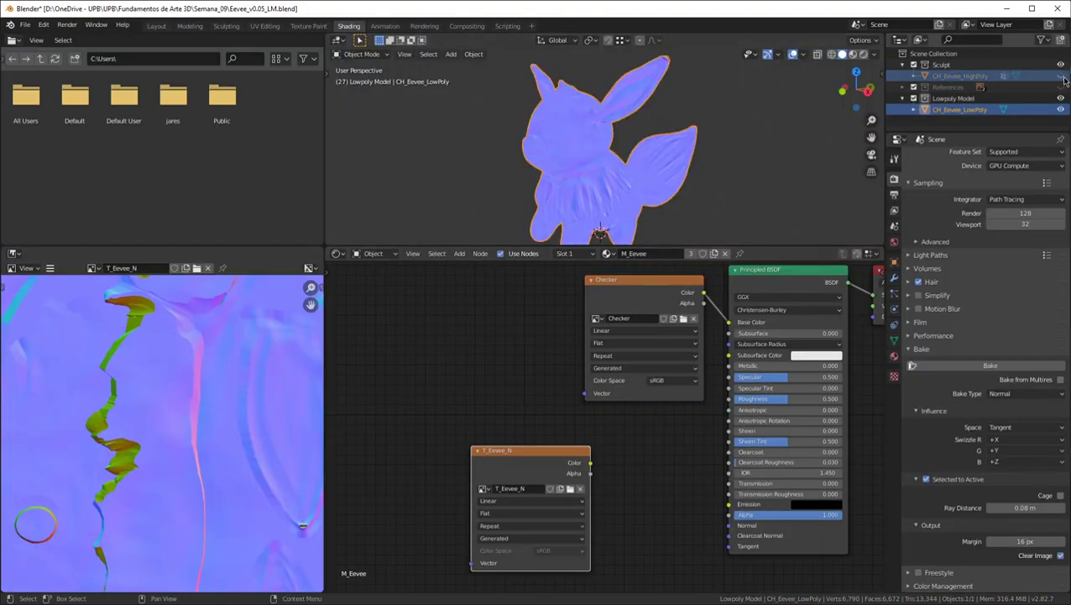
middle_drag(605, 168, 577, 196)
key(ctrl+space)
scroll(411, 361, up, 6)
middle_drag(412, 361, 344, 238)
mouse_move(511, 198)
middle_down()
mouse_move(476, 156)
mouse_move(499, 183)
middle_up()
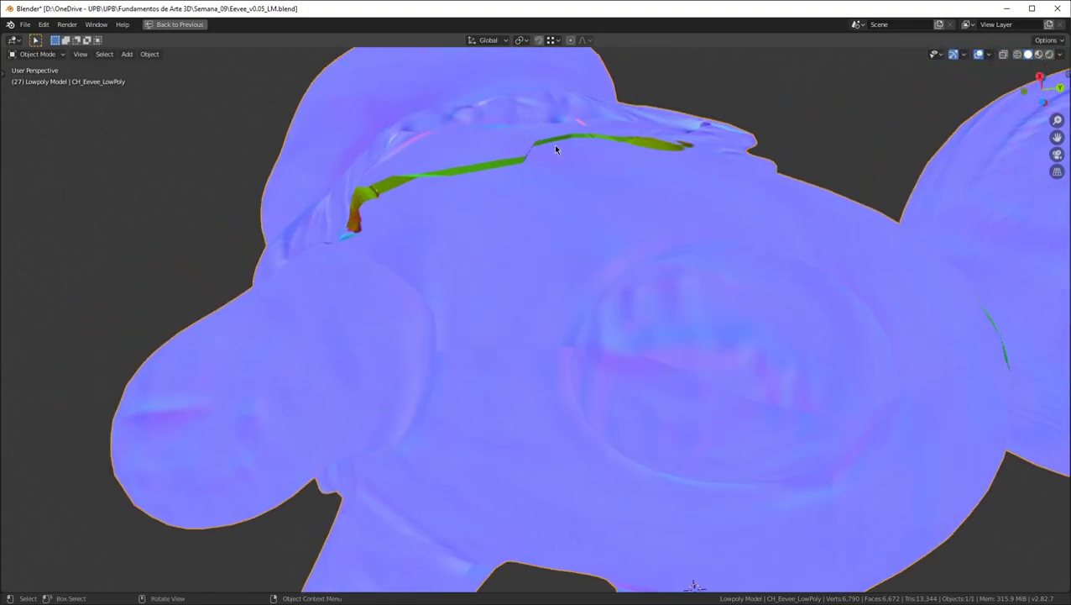
middle_drag(691, 192, 739, 251)
middle_drag(796, 243, 804, 216)
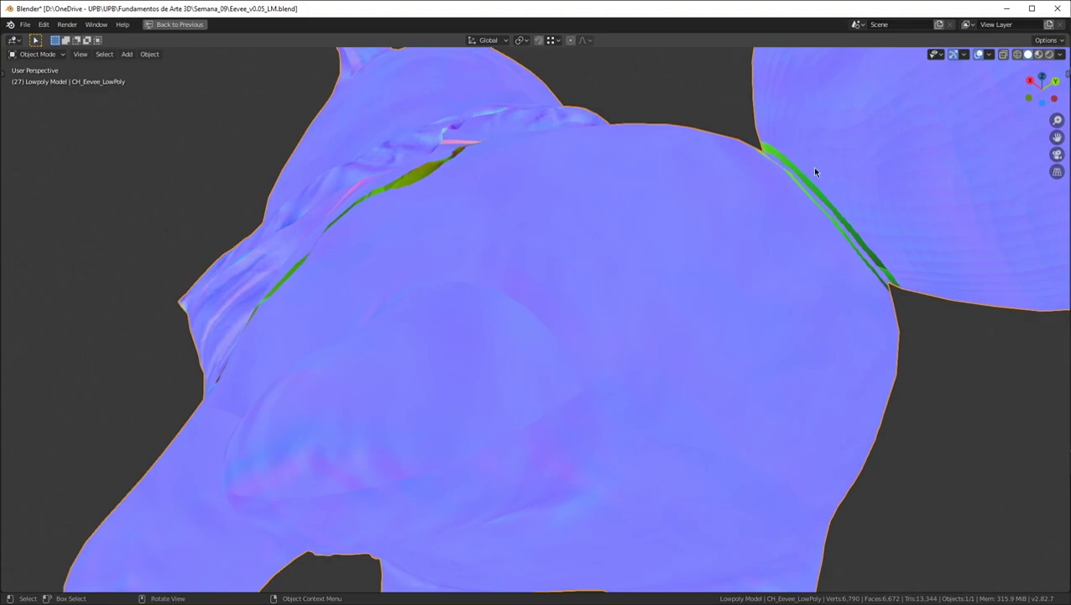
middle_drag(815, 171, 817, 175)
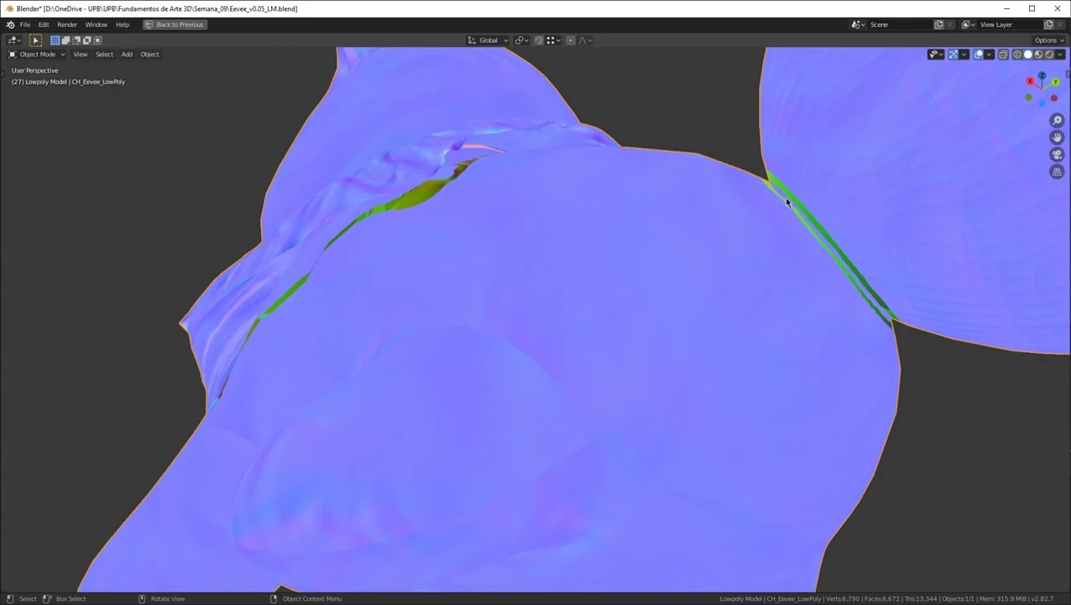
Check the new bake on the model's face, neck seam and front mane, then restore the layout
middle_drag(414, 201, 555, 206)
middle_drag(611, 174, 561, 264)
scroll(559, 263, down, 2)
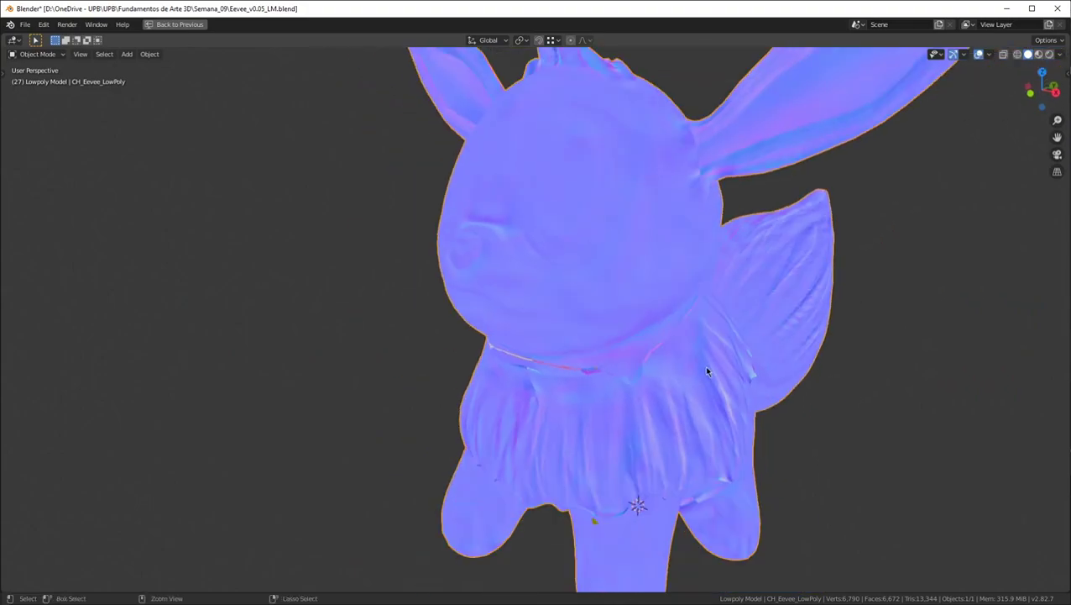
key(ctrl+space)
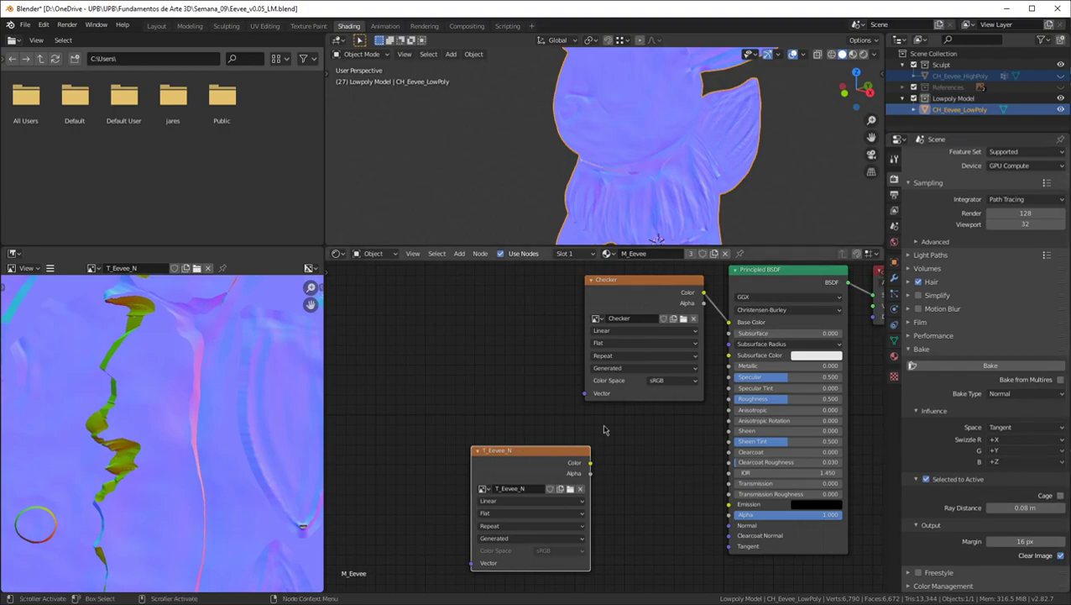
Move the T_Eevee_N texture node farther from the shader and save its image as T_Eevee_N.png in the Semana_09 folder
drag(513, 470, 436, 468)
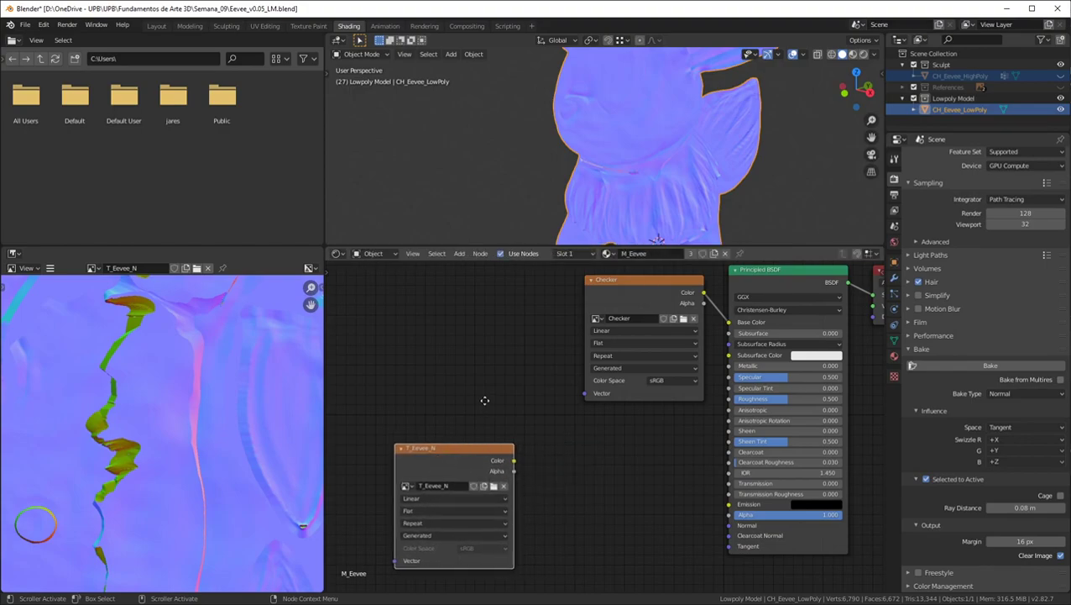
middle_drag(484, 401, 563, 383)
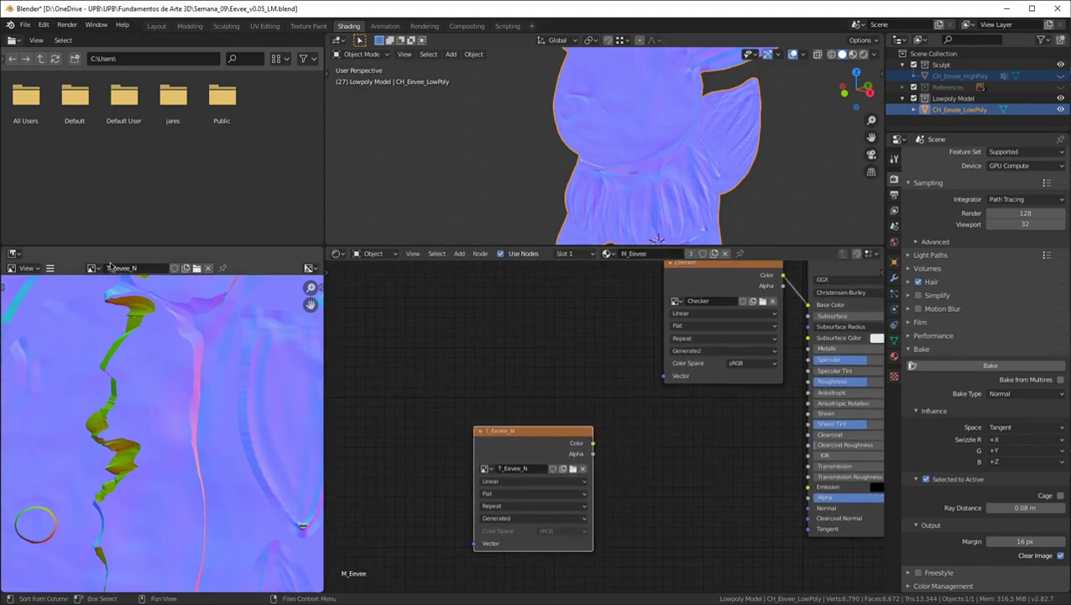
click(49, 268)
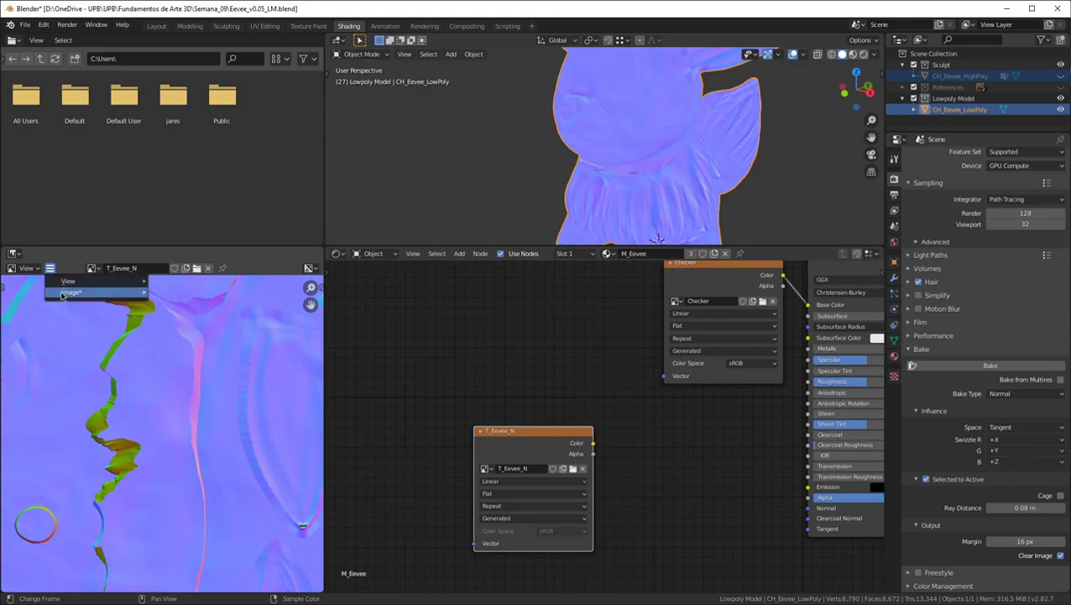
mouse_move(67, 294)
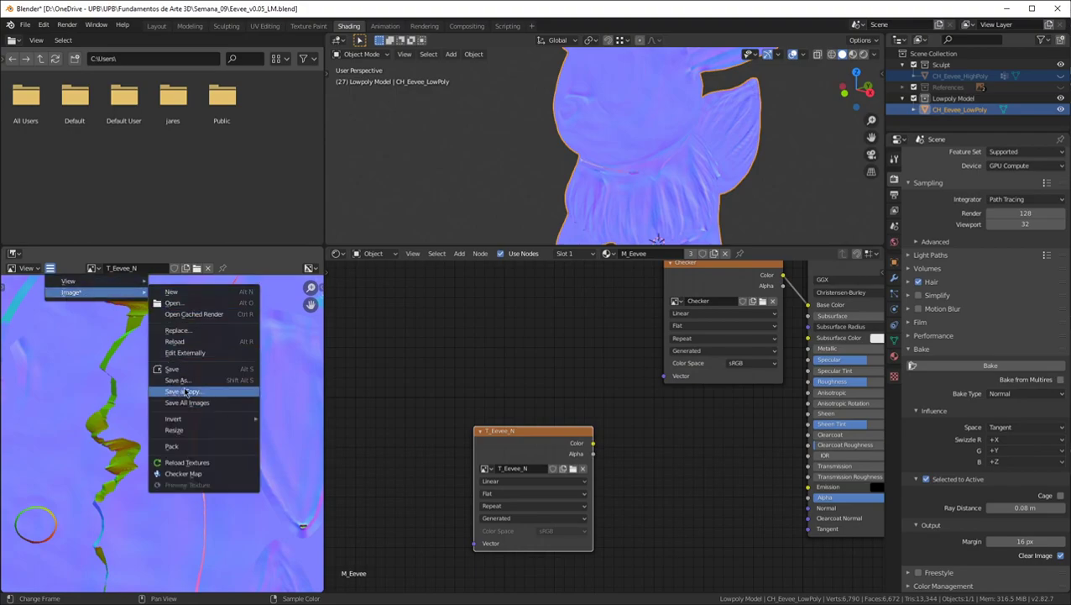
click(186, 392)
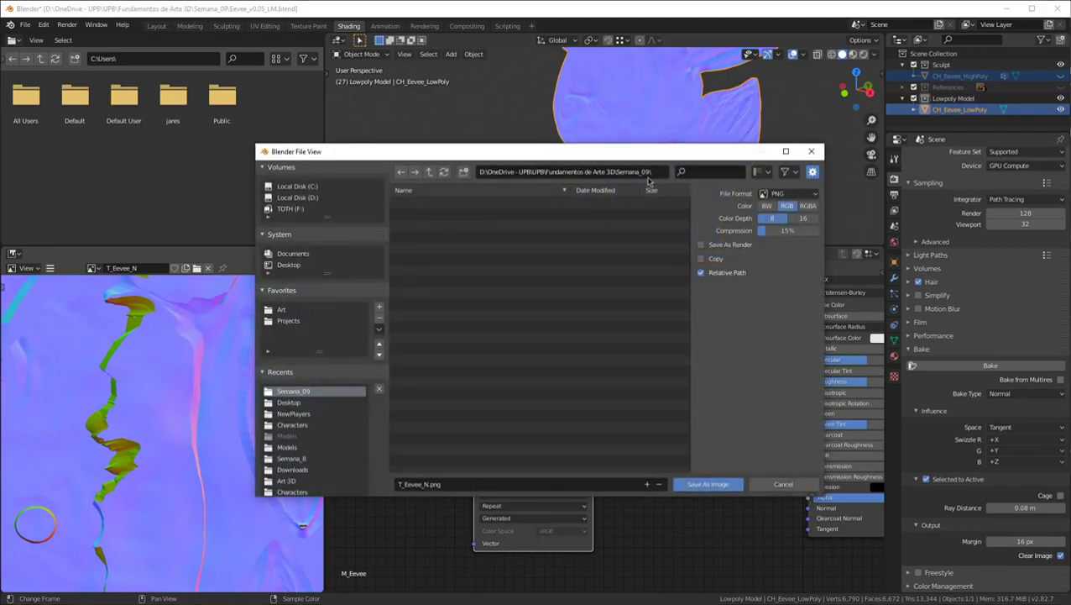
click(710, 483)
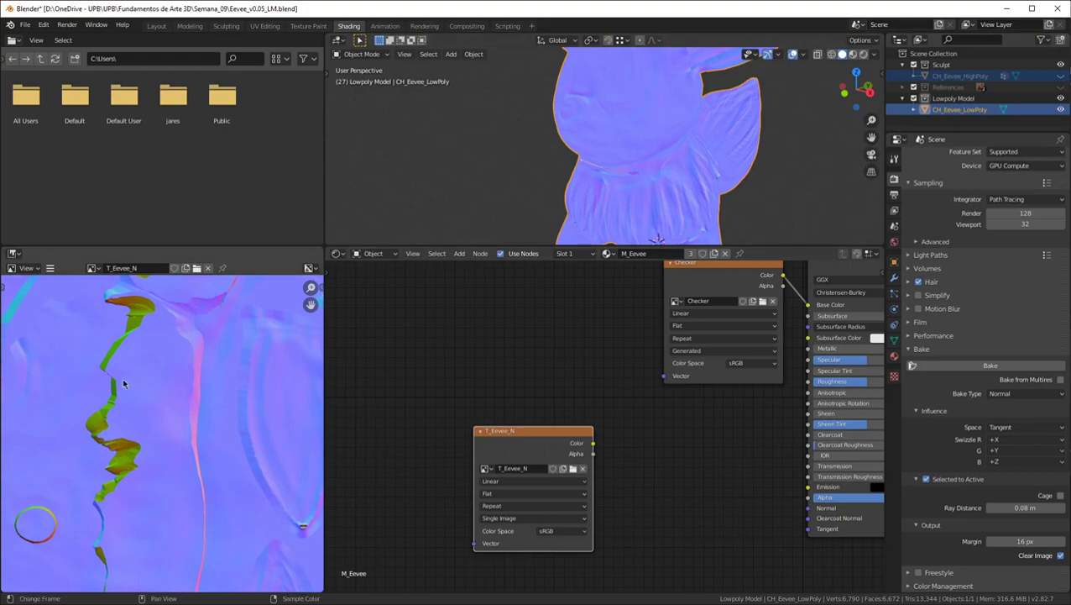
Move the Checker texture node away from the shader and start a new image in it with a muted reddish color
drag(714, 288, 564, 282)
click(525, 296)
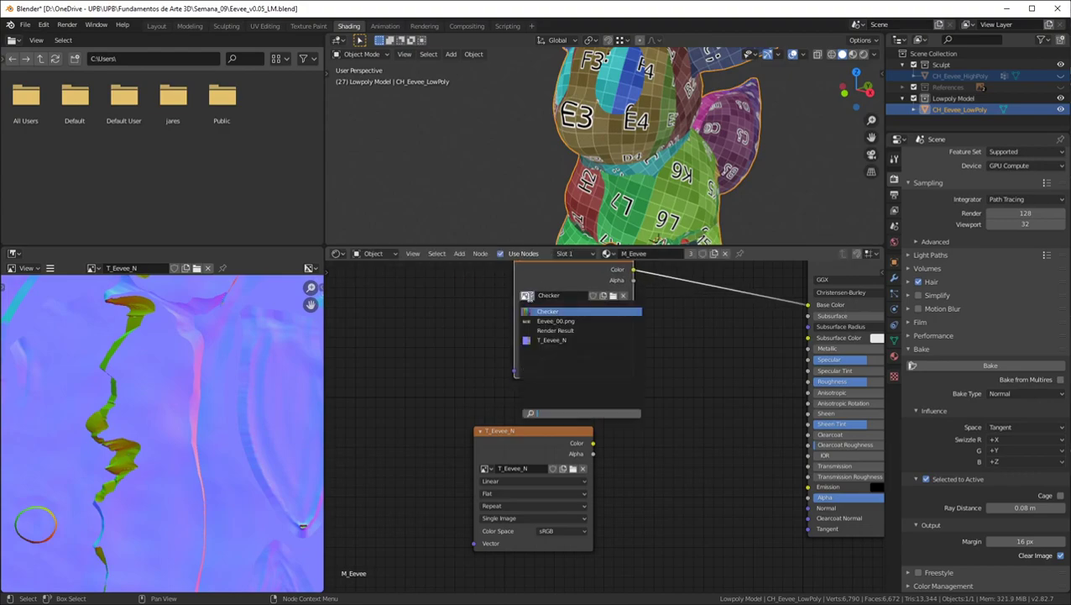
click(602, 296)
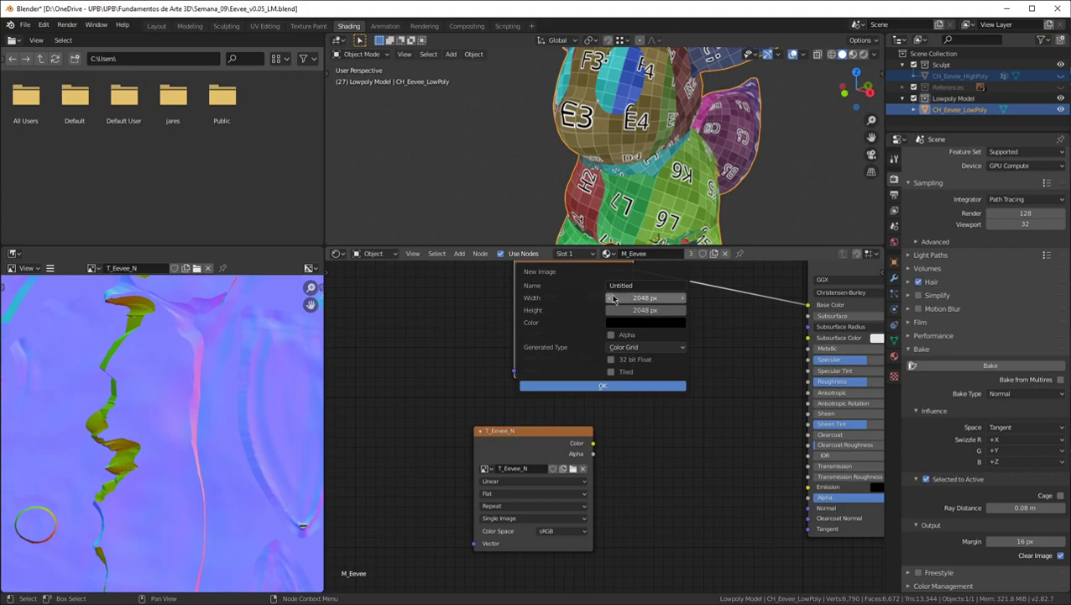
click(623, 324)
drag(702, 224, 702, 186)
drag(647, 210, 654, 210)
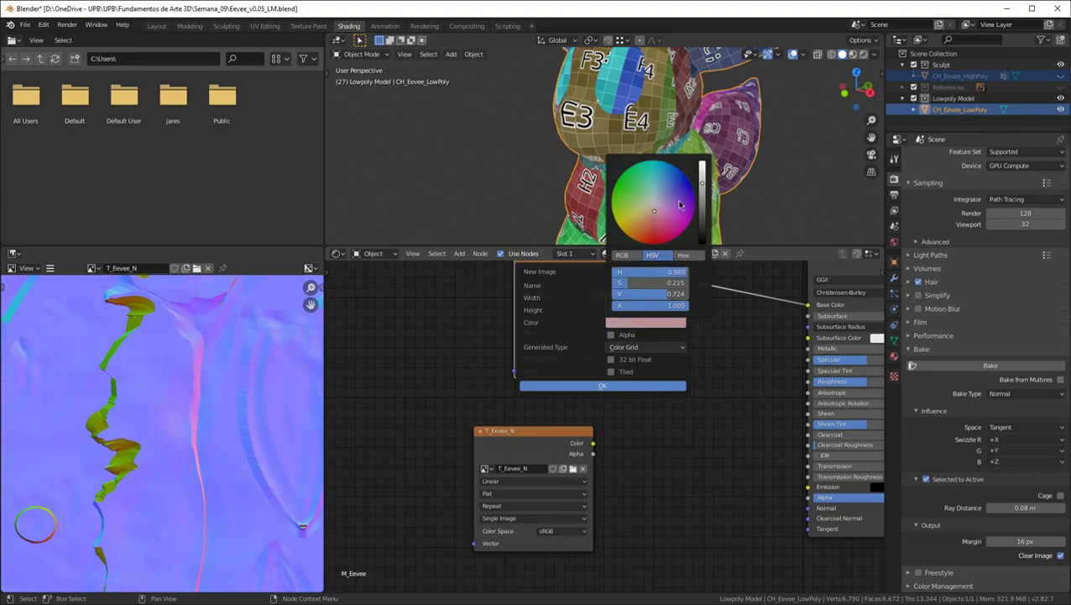
drag(705, 183, 703, 189)
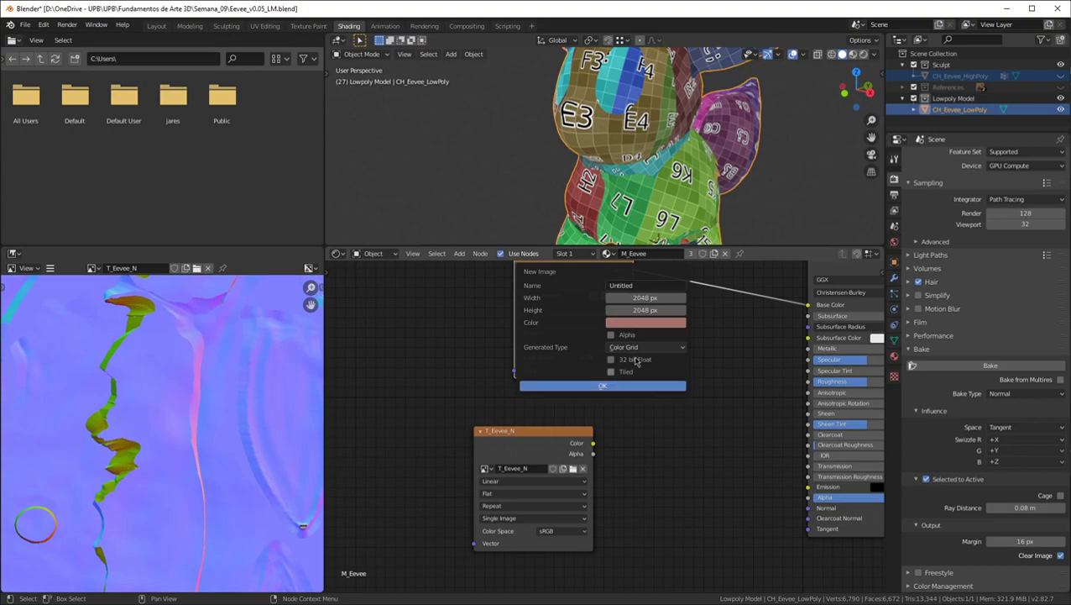
Name the new image T_Eevee_D and create it at 2048 x 2048 px with the Color Grid type
click(638, 288)
text(T)
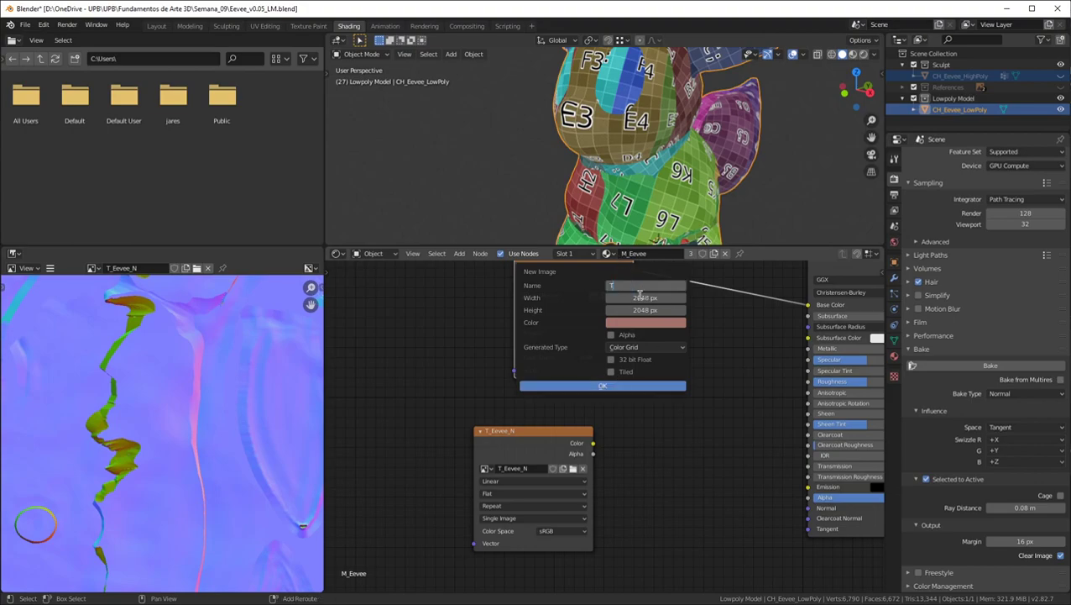
text(_Eevee_D)
key(Return)
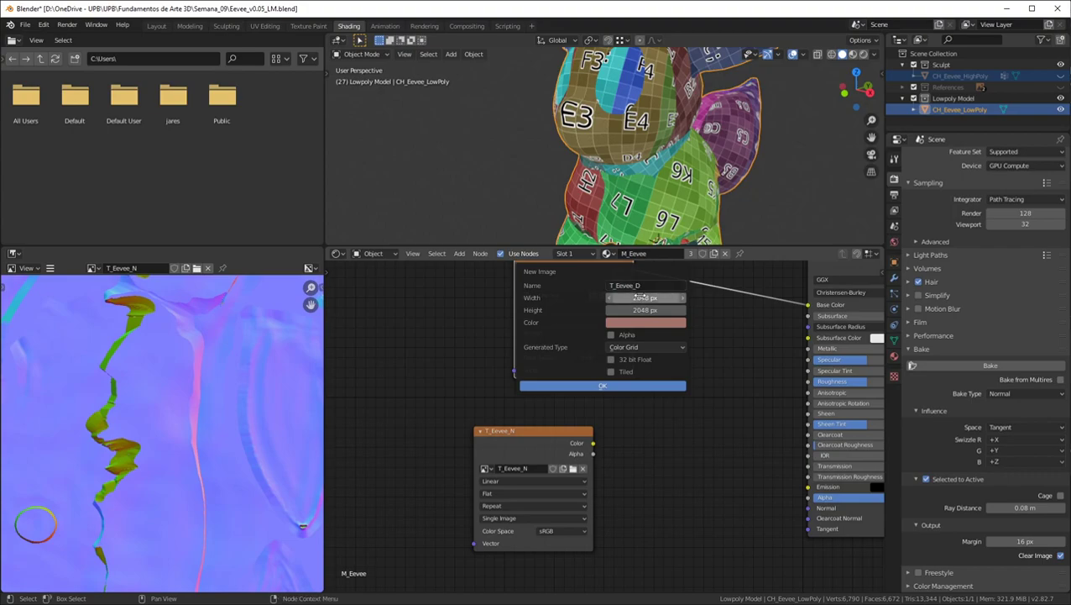
click(617, 386)
Reposition the T_Eevee_N texture node farther from the Principled BSDF, beneath the T_Eevee_D node
scroll(604, 395, down, 1)
middle_drag(597, 368, 607, 362)
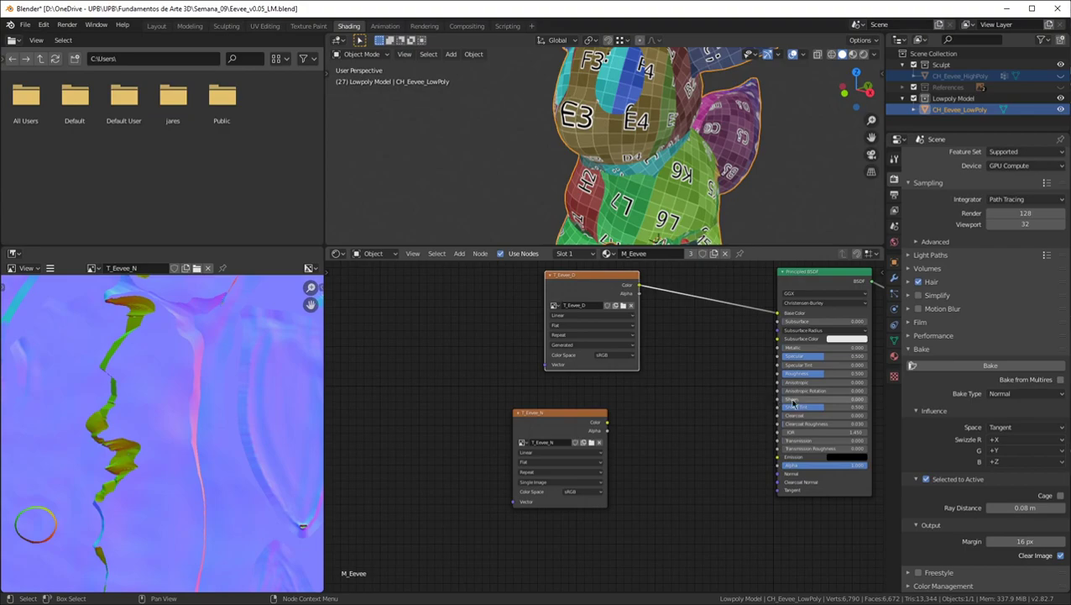
drag(542, 413, 386, 402)
middle_drag(535, 445, 552, 407)
drag(399, 361, 382, 387)
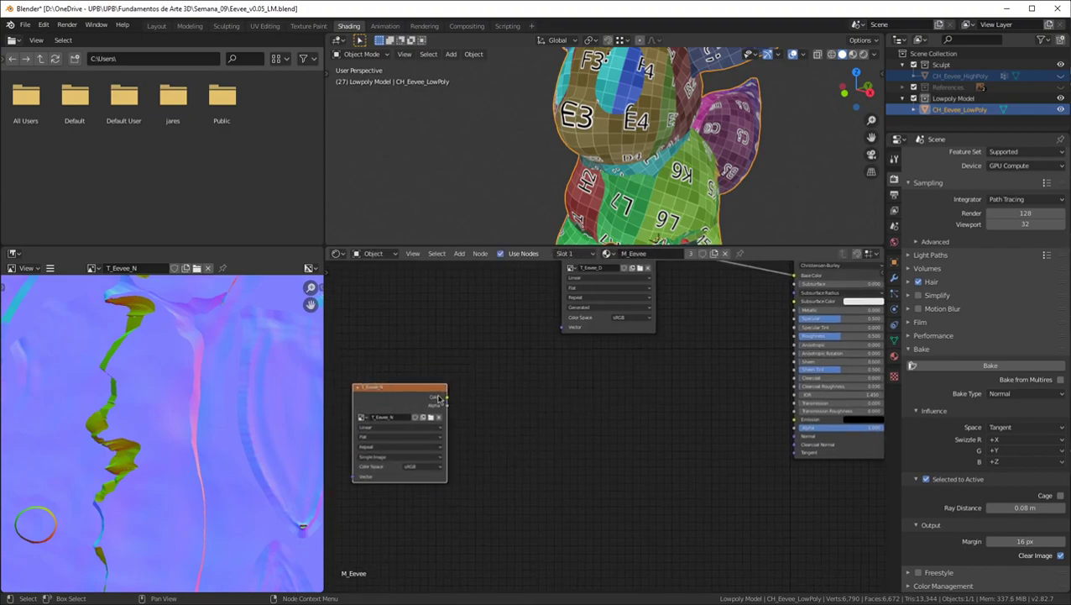
Duplicate the T_Eevee_N texture node and start a new image in the copy named T_Eevee_AO
key(shift+d)
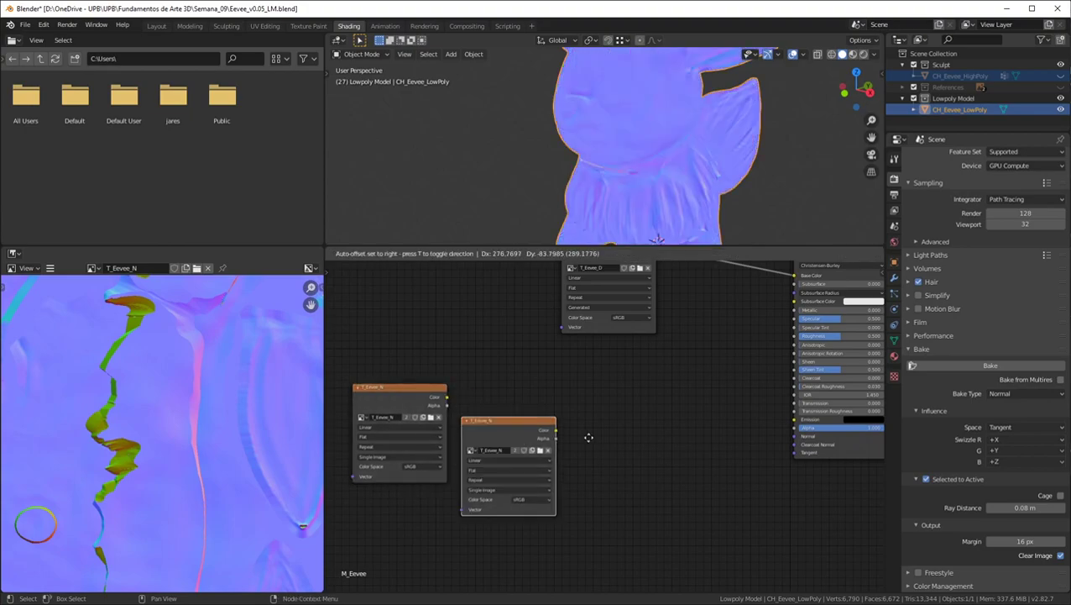
click(498, 495)
scroll(570, 361, up, 3)
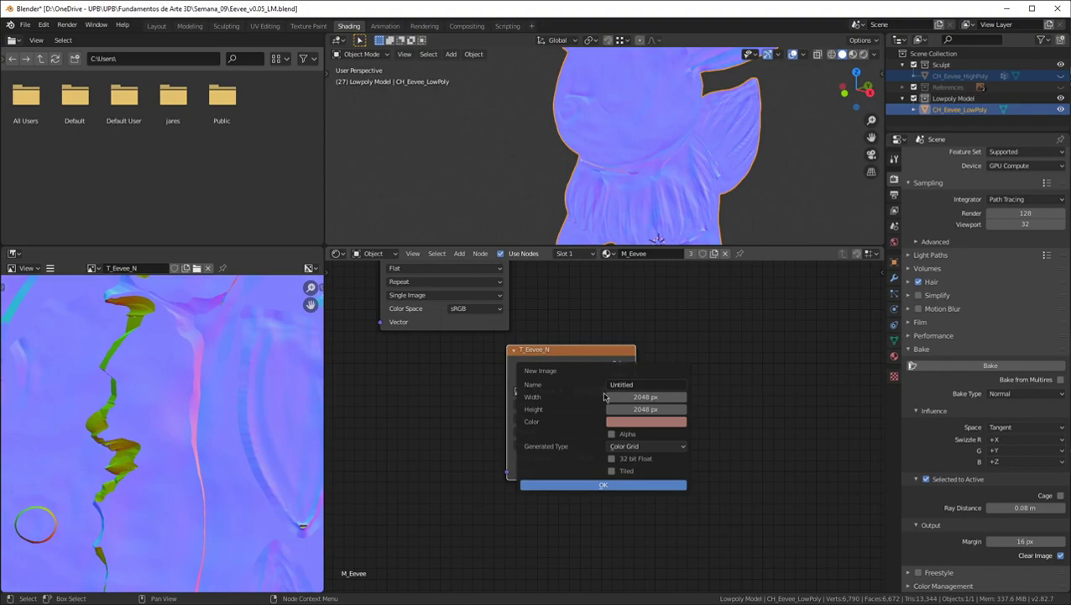
click(603, 391)
text(T)
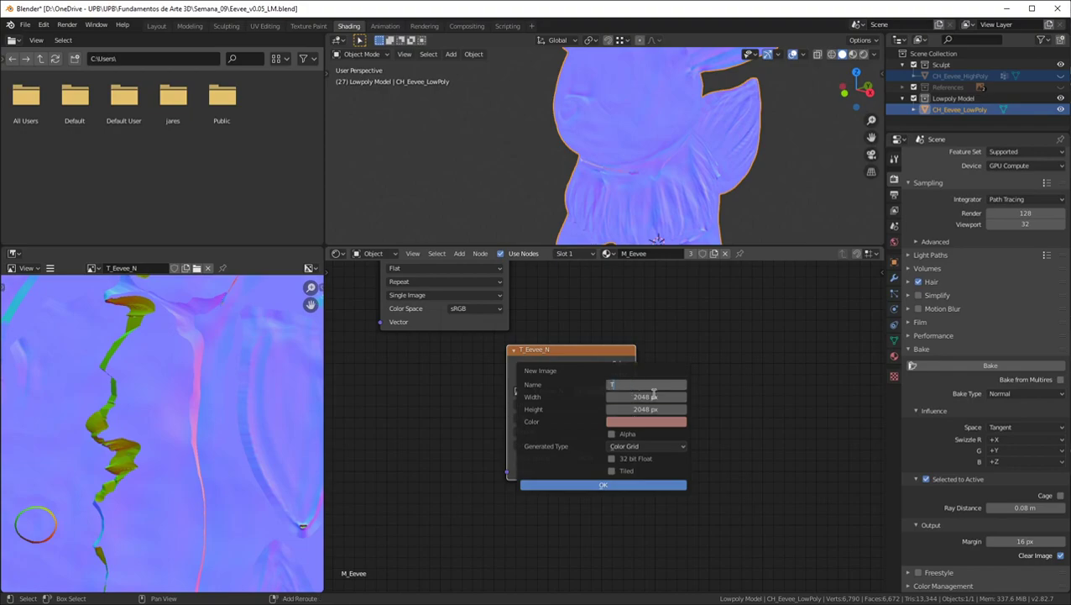
text(_Eevee_AO)
key(Return)
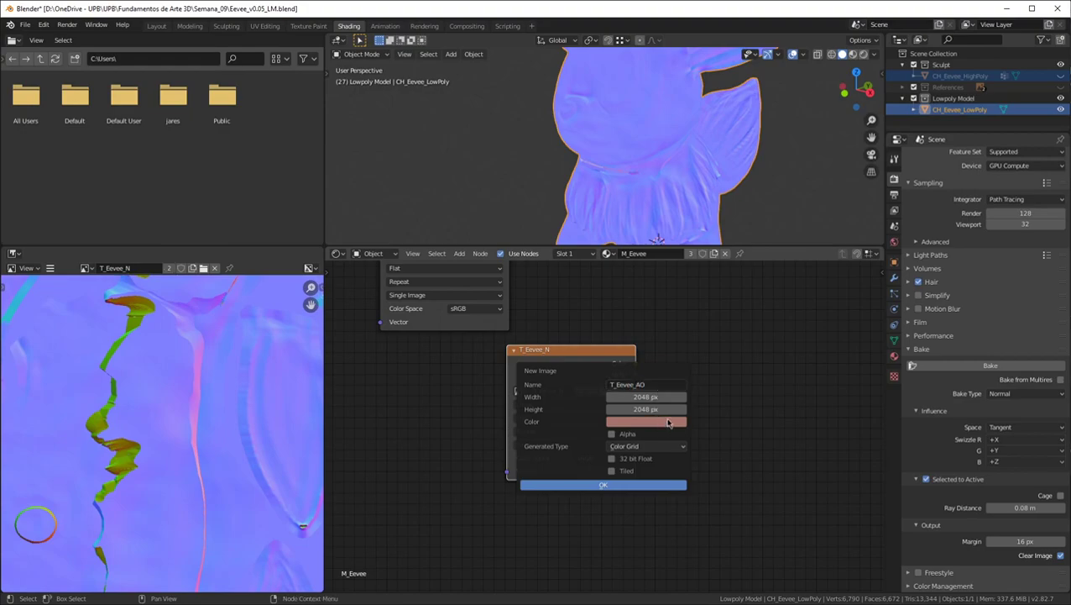
Set the T_Eevee_AO image's color to black and its generated type to Blank, and create it at 2048 x 2048 px
click(669, 424)
drag(704, 288, 704, 342)
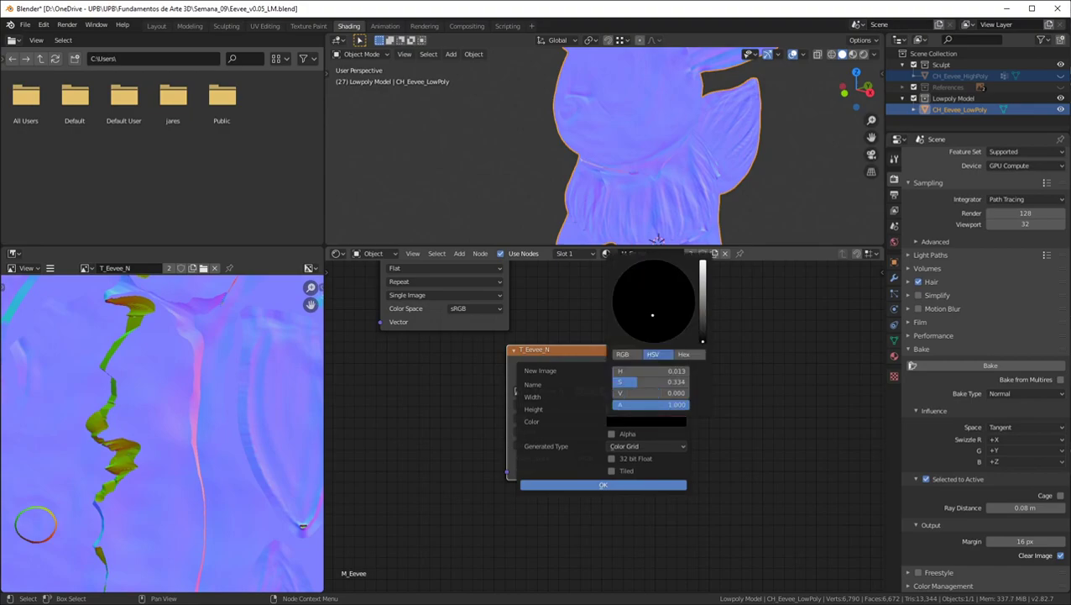
click(650, 446)
click(628, 460)
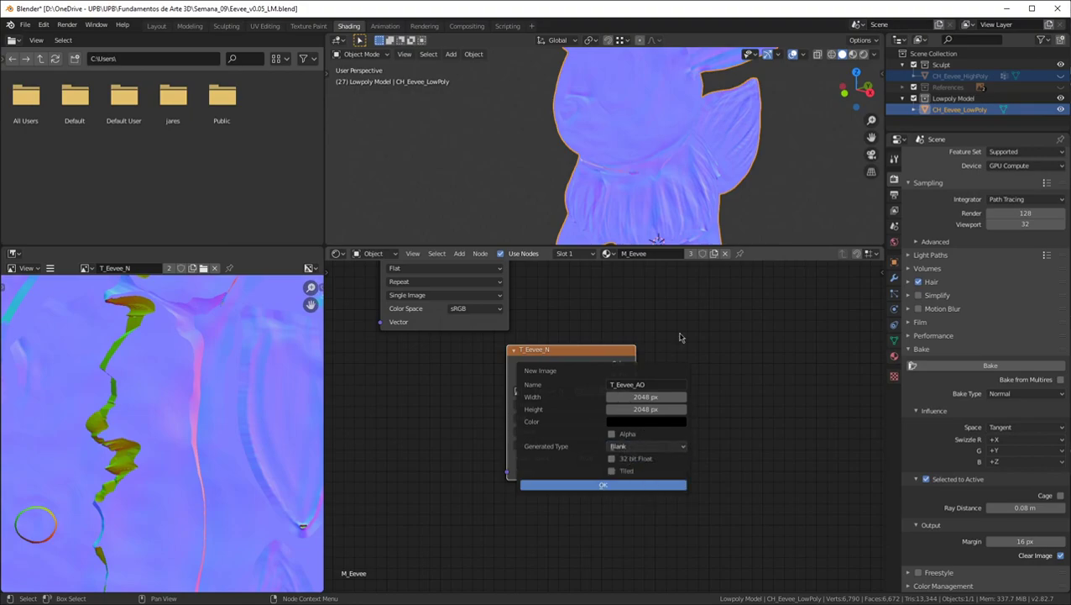
click(622, 486)
Change the bake type to Ambient Occlusion and try to bake into T_Eevee_AO
middle_drag(761, 367, 688, 343)
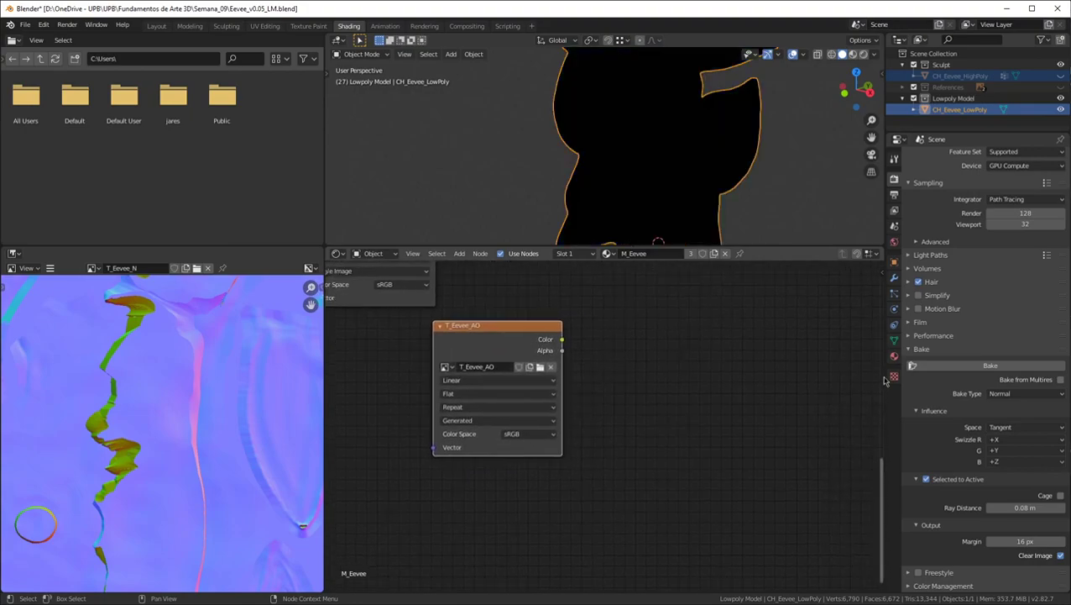
click(1035, 394)
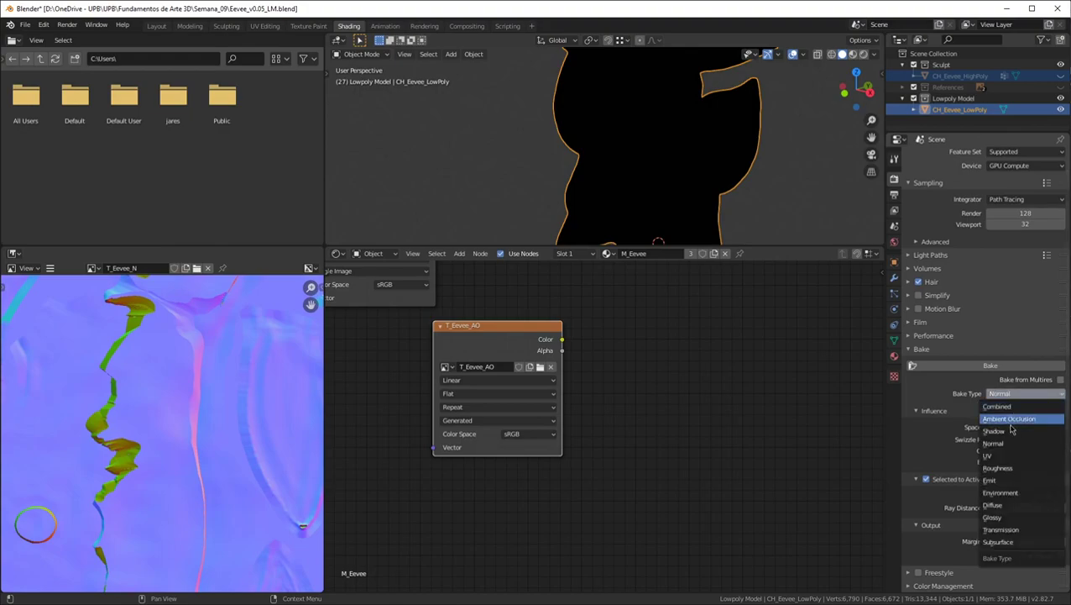
click(1012, 429)
click(1022, 413)
click(1011, 438)
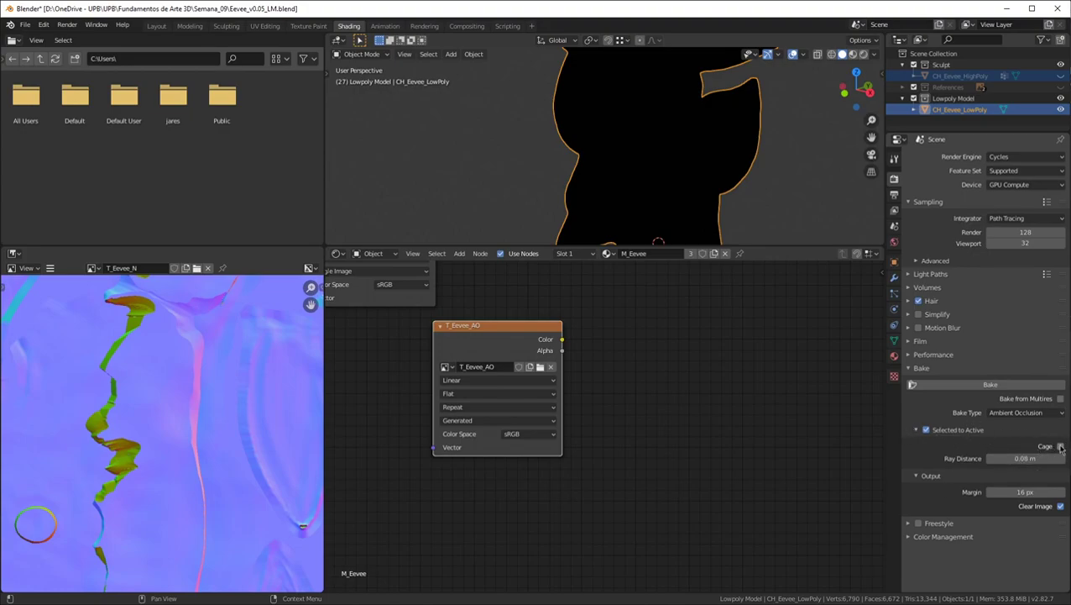
click(1041, 385)
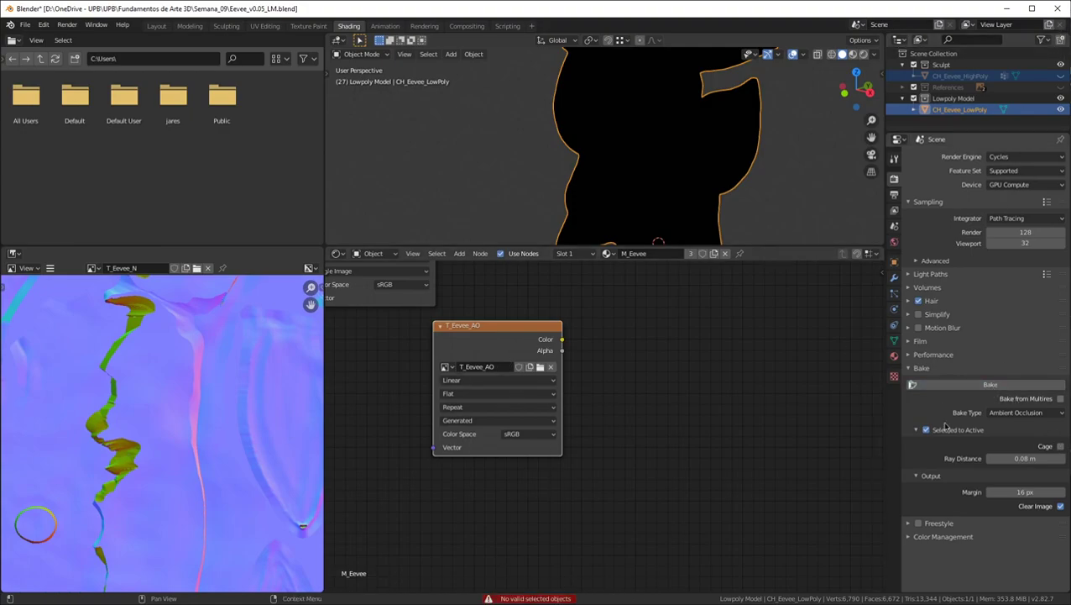
Unhide CH_Eevee_HighPoly and select it together with CH_Eevee_LowPoly, leaving the low-poly model active
click(1062, 77)
click(961, 76)
ctrl+click(960, 109)
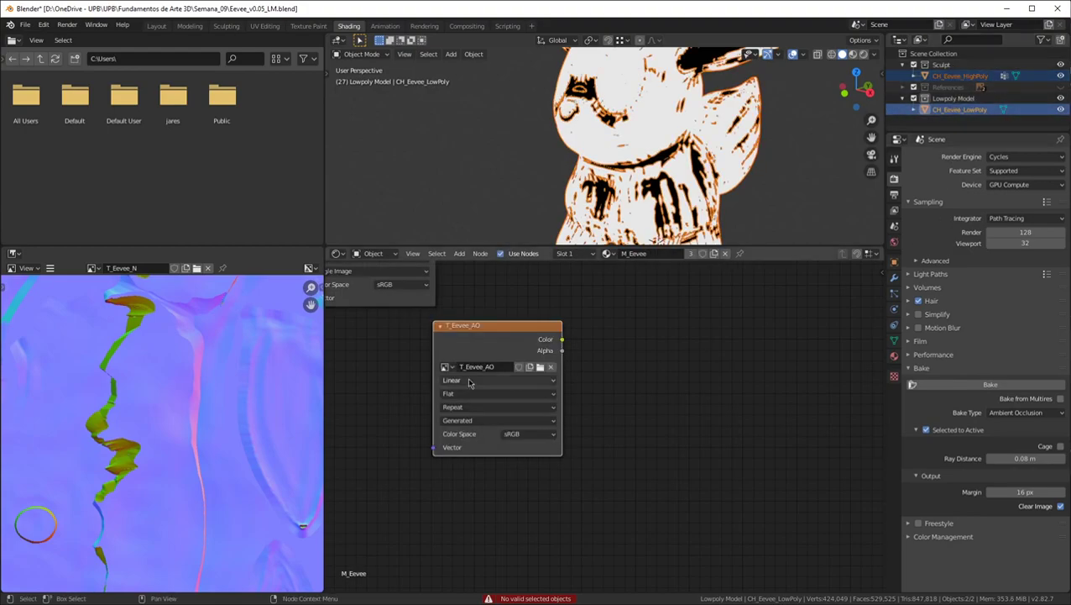
Place the T_Eevee_AO node between the T_Eevee_N node and the Principled BSDF, and bake the ambient occlusion into it
drag(513, 338, 677, 335)
scroll(696, 371, down, 3)
middle_drag(697, 370, 683, 438)
drag(665, 437, 685, 376)
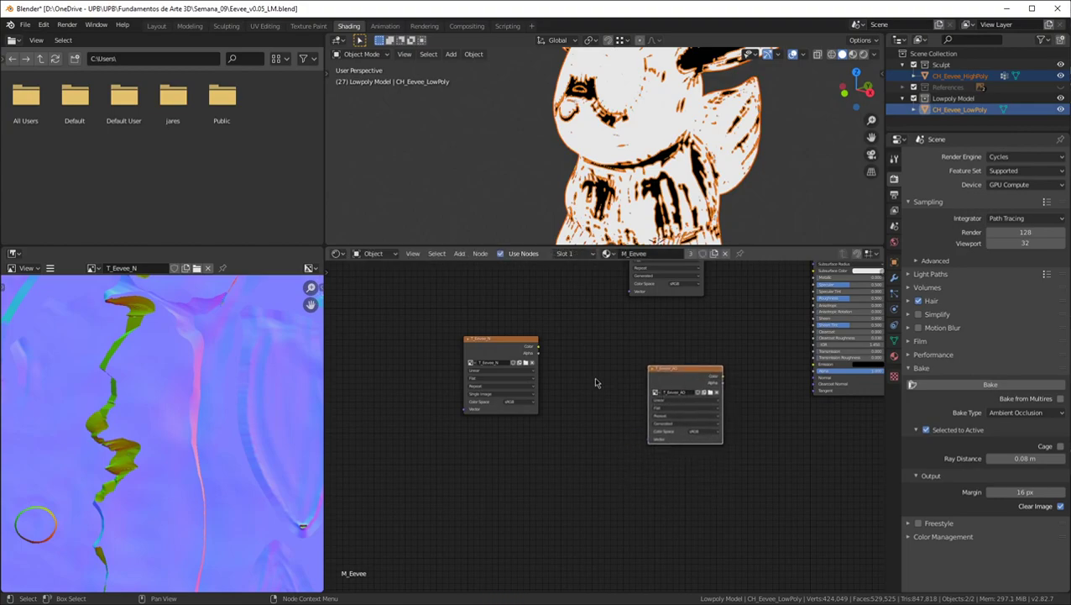
click(962, 380)
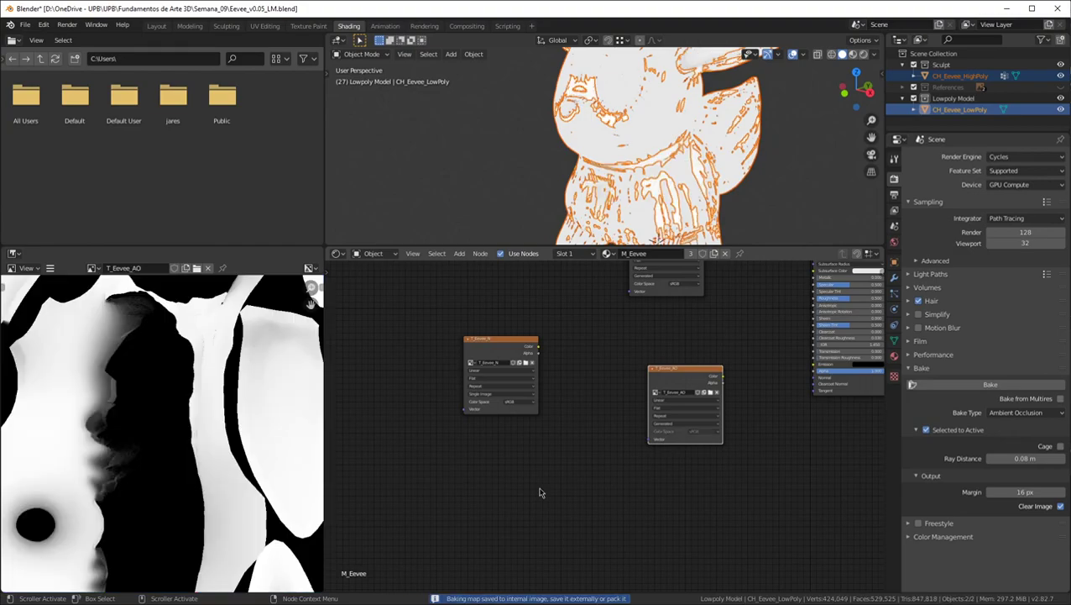
Hide CH_Eevee_HighPoly and examine the ambient occlusion bake around the low-poly model's neck seam
click(1061, 76)
middle_drag(671, 155, 705, 164)
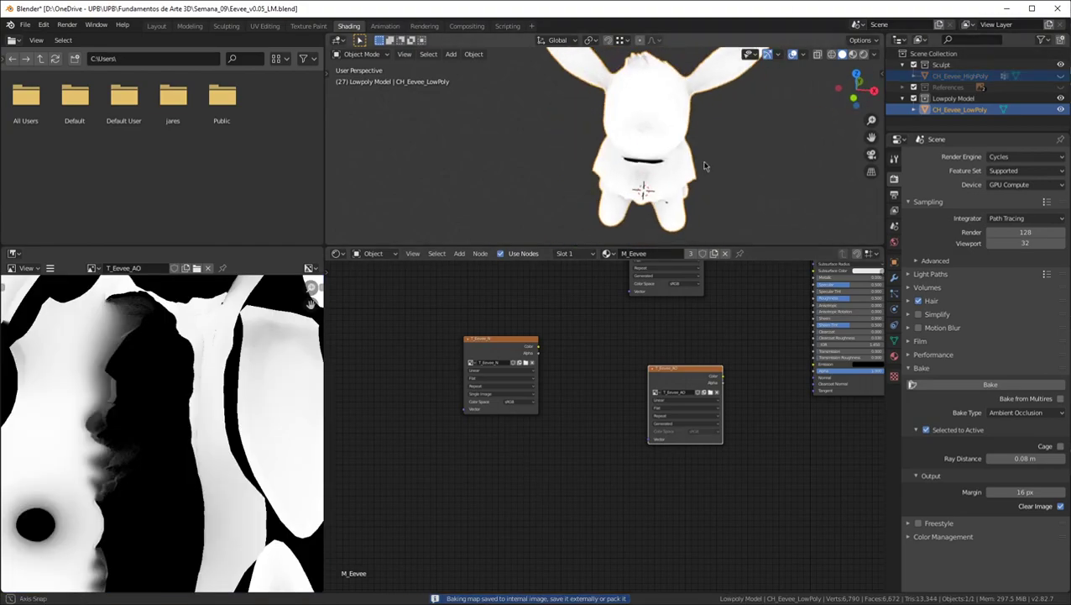
scroll(684, 95, up, 5)
middle_drag(664, 194, 624, 219)
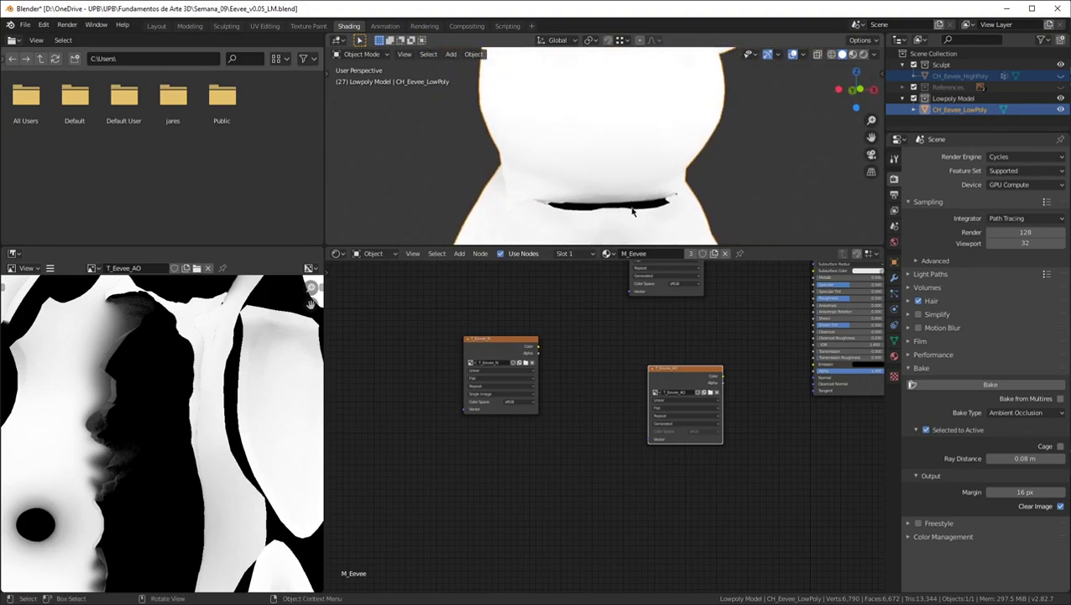
Examine the baked ambient occlusion on the low-poly Eevee, especially the black artifact where the fur collar meets the neck
scroll(554, 160, down, 5)
middle_drag(555, 159, 508, 186)
shift+middle_drag(631, 183, 608, 185)
scroll(581, 108, up, 3)
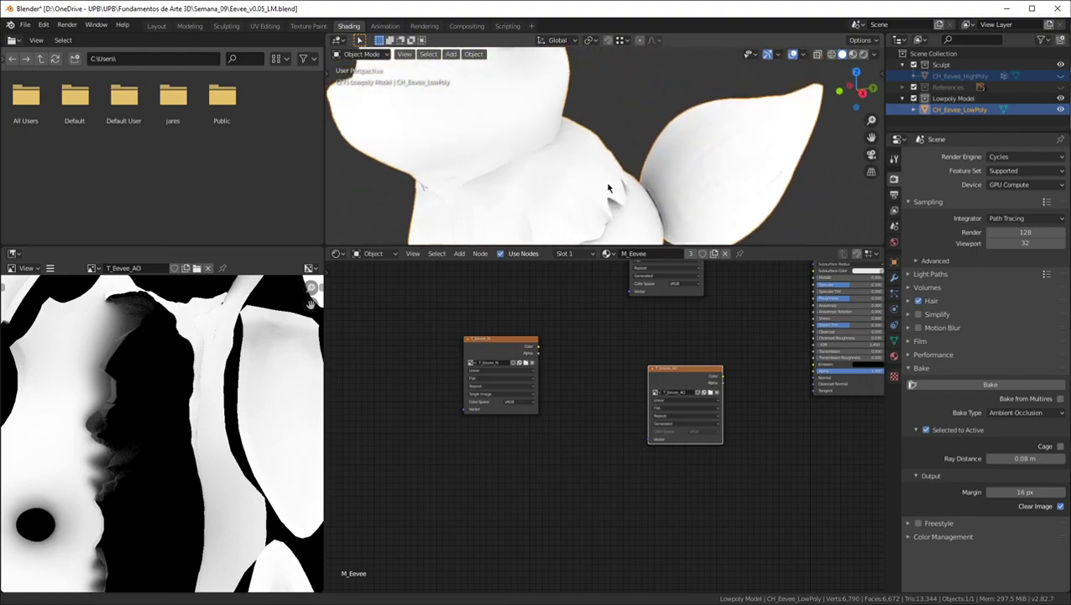
key(ctrl+space)
middle_drag(590, 125, 508, 218)
scroll(552, 184, up, 3)
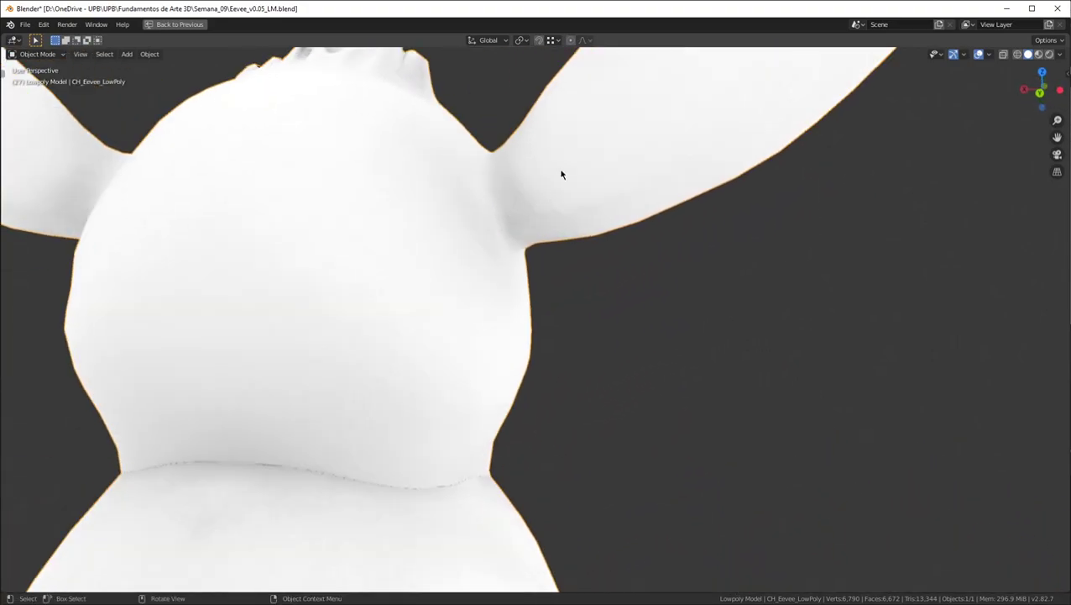
middle_drag(515, 219, 366, 300)
shift+middle_drag(378, 315, 481, 409)
scroll(483, 411, up, 4)
middle_drag(709, 407, 781, 422)
shift+middle_drag(738, 416, 467, 349)
scroll(567, 402, up, 4)
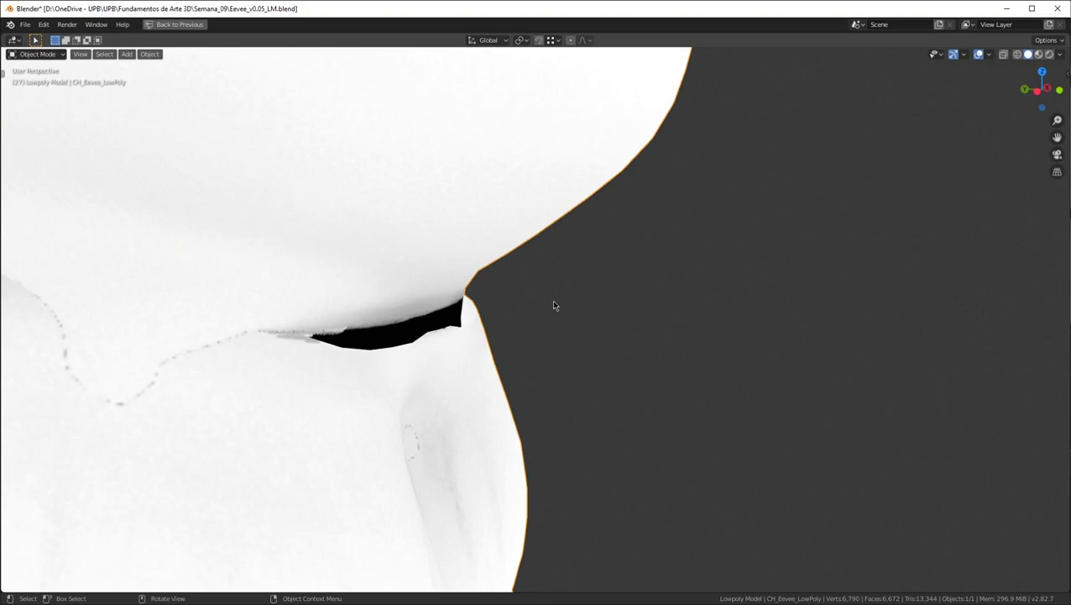
middle_drag(425, 320, 726, 271)
scroll(543, 210, up, 2)
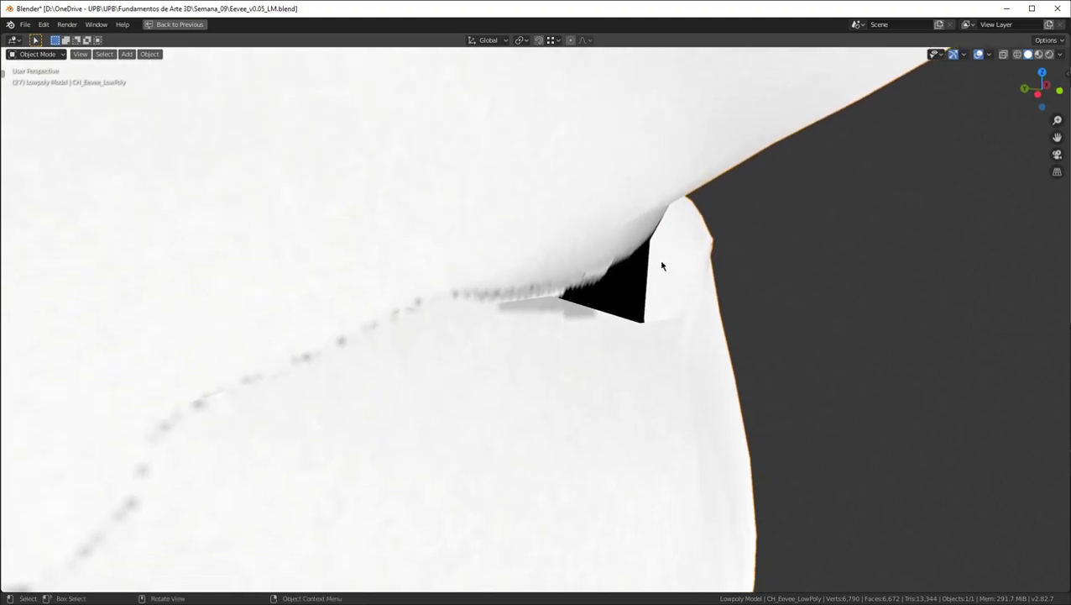
In the Layout workspace, enter Edit Mode on CH_Eevee_LowPoly and select a single face at the front of the fur collar
scroll(600, 266, down, 10)
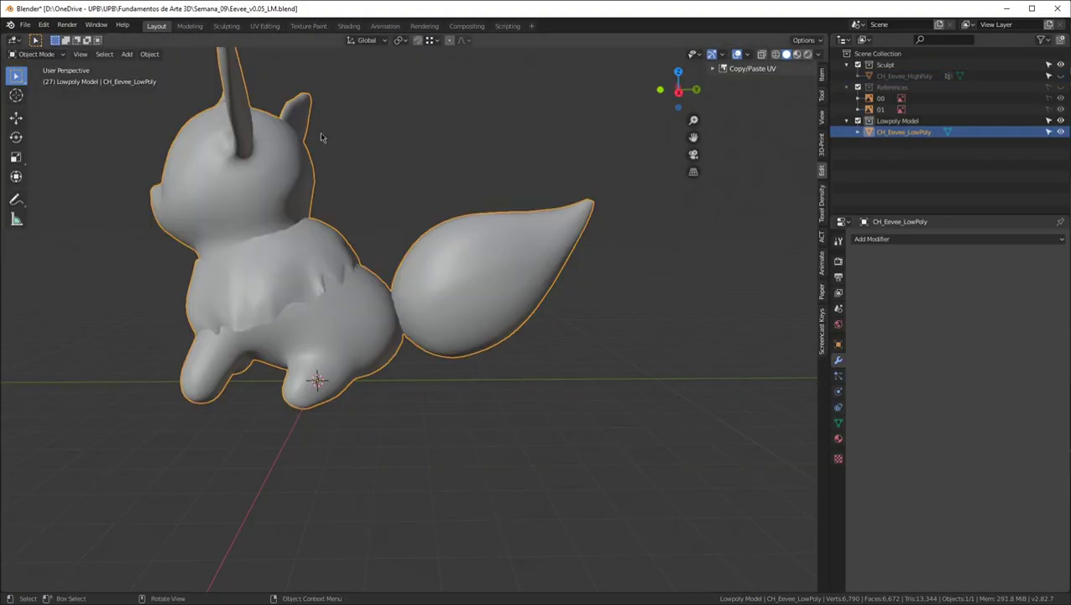
scroll(274, 292, up, 8)
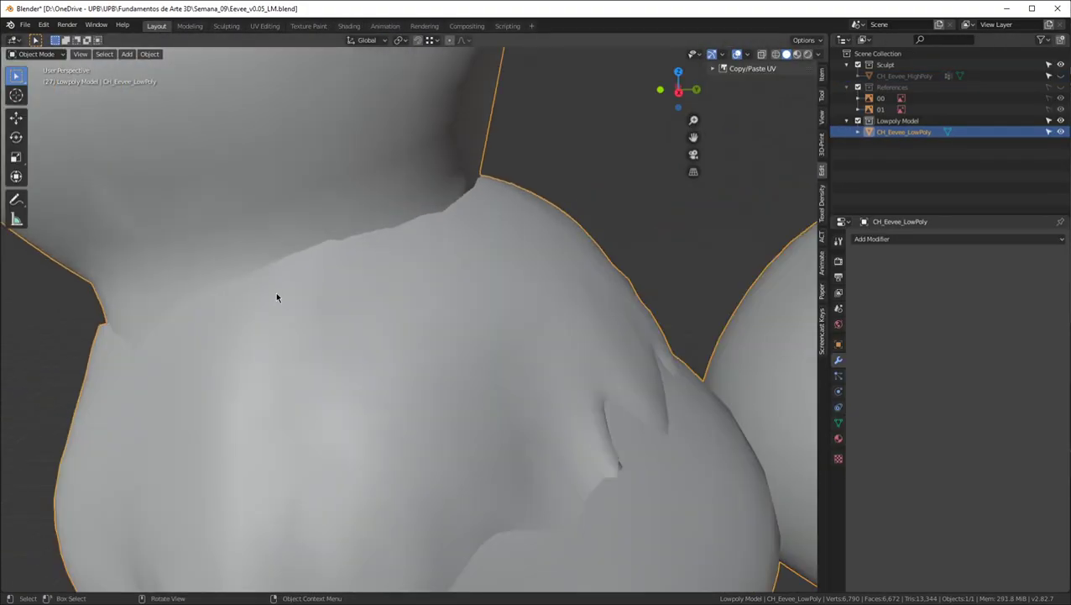
key(Tab)
scroll(133, 340, down, 6)
middle_drag(132, 340, 50, 336)
scroll(353, 332, up, 2)
middle_drag(353, 332, 399, 327)
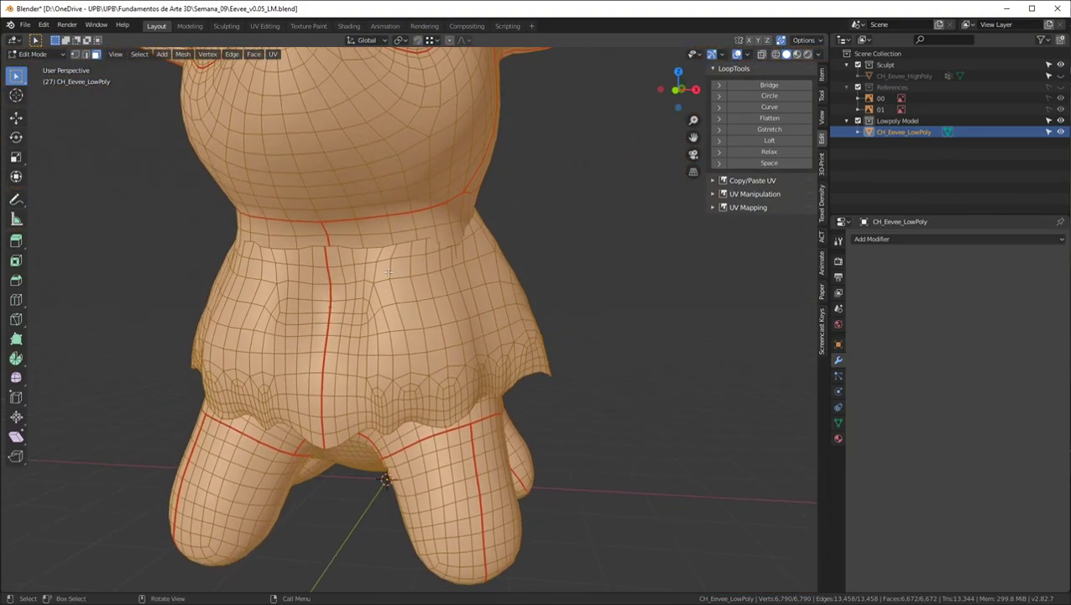
click(388, 272)
middle_drag(388, 271, 500, 265)
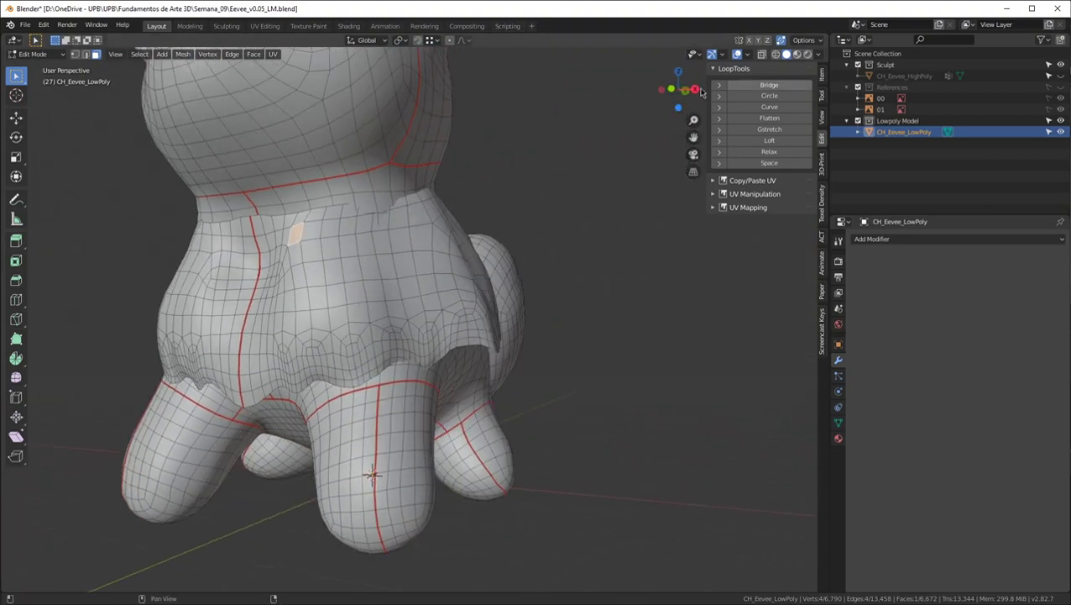
middle_drag(310, 232, 375, 256)
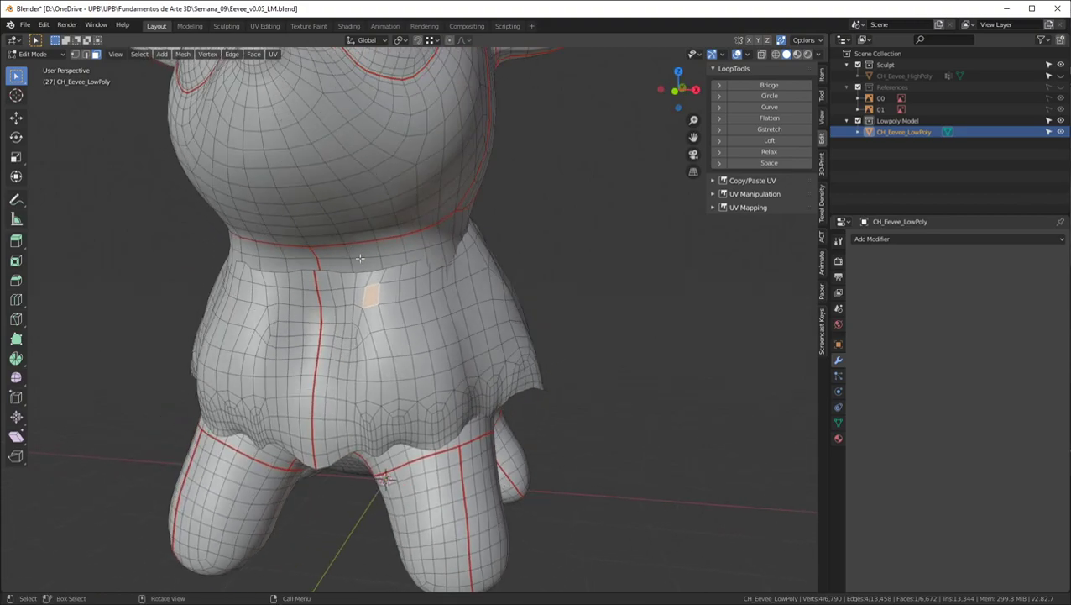
Select all vertices linked to the fur collar, separate the selection into its own object, and make that object active in Object Mode
key(2)
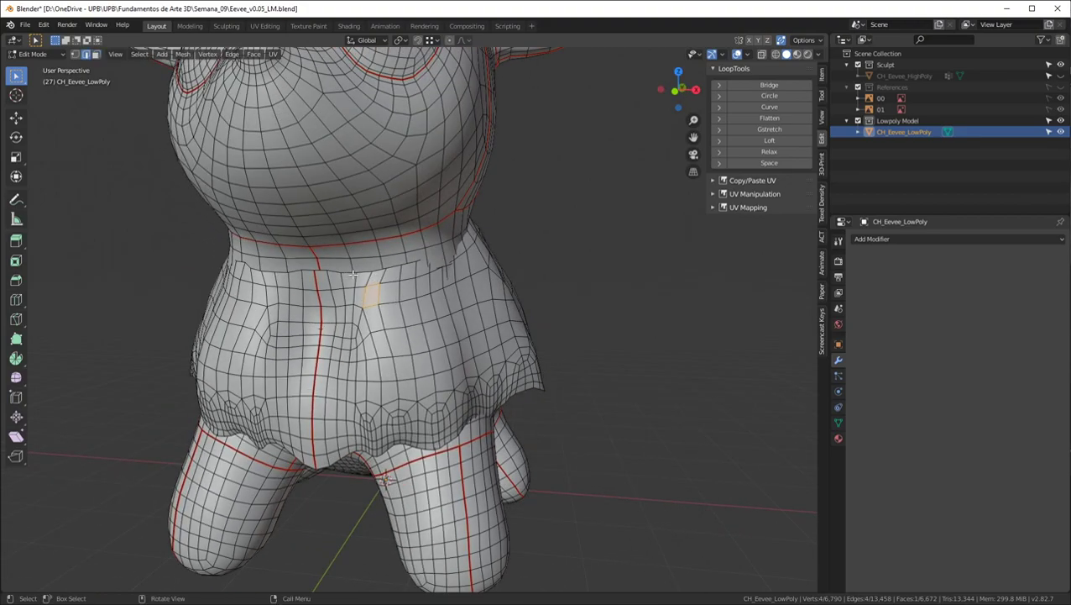
key(1)
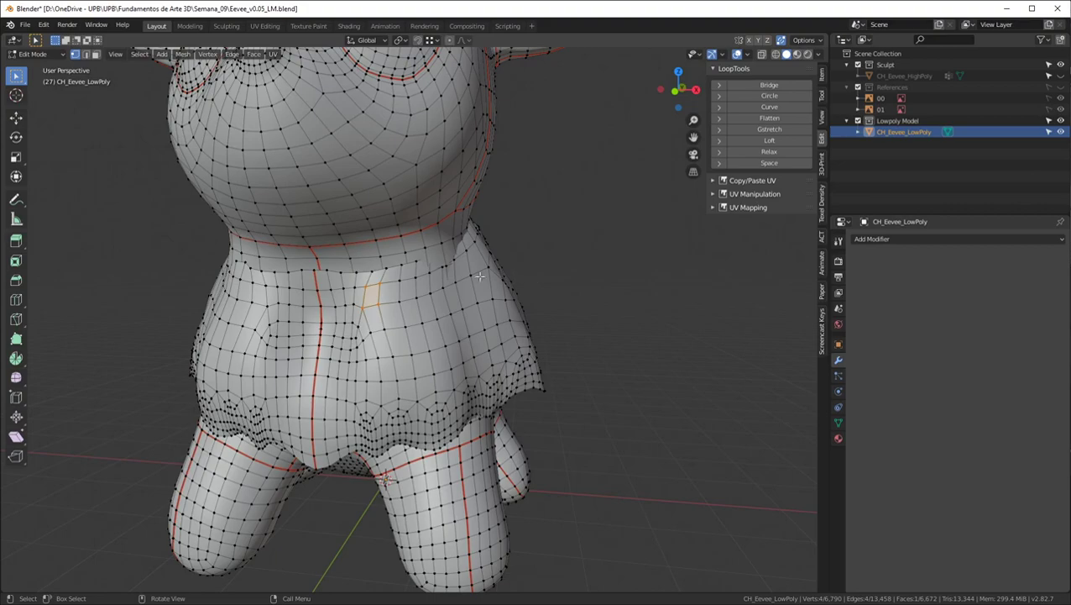
alt+click(375, 272)
key(ctrl+l)
middle_drag(412, 343, 317, 285)
key(p)
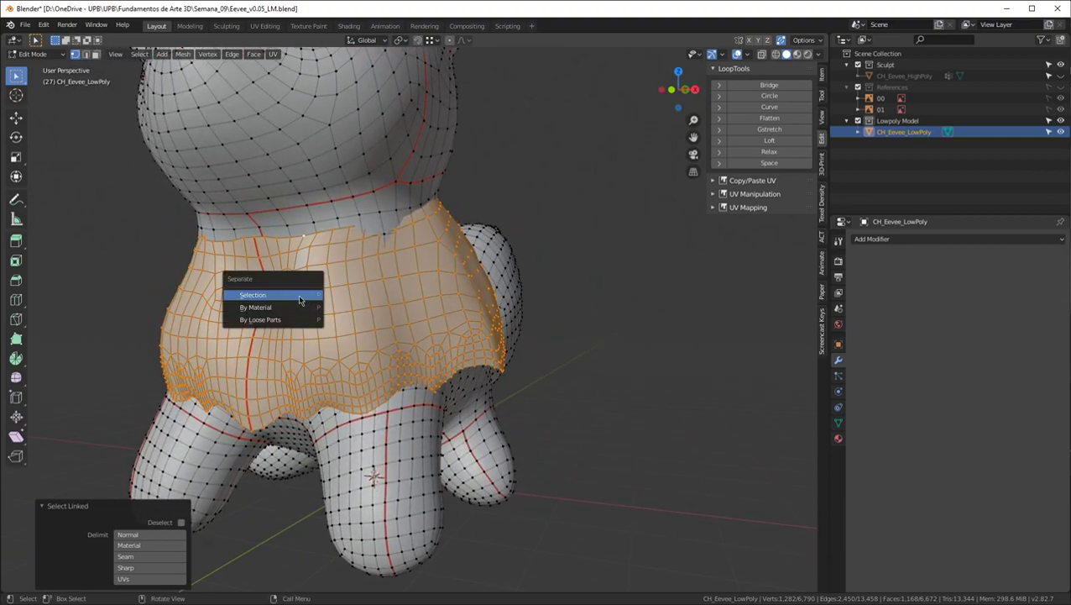
click(290, 295)
key(Tab)
click(344, 259)
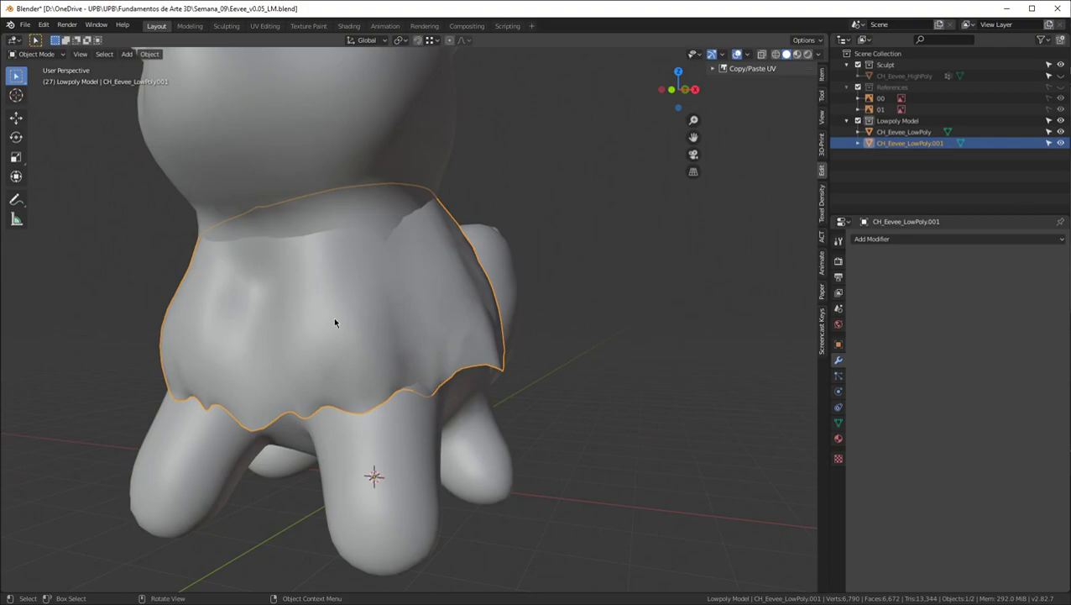
In Edit Mode on the separated collar, select the upper boundary loop together with its first ring of faces
key(Tab)
scroll(284, 239, up, 6)
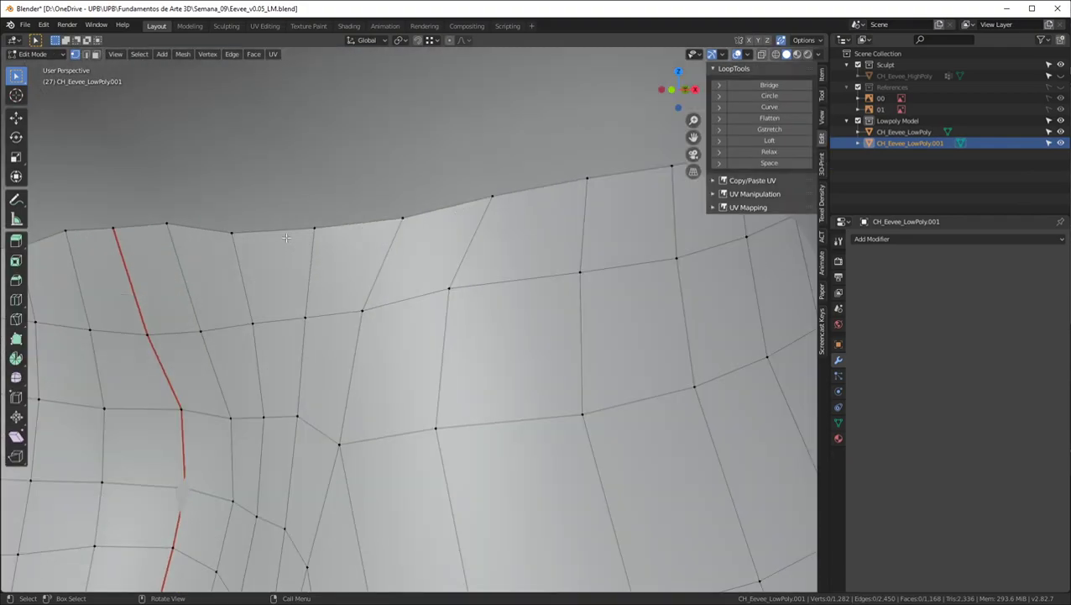
alt+click(294, 231)
scroll(298, 234, down, 6)
middle_drag(300, 236, 328, 247)
scroll(369, 263, up, 3)
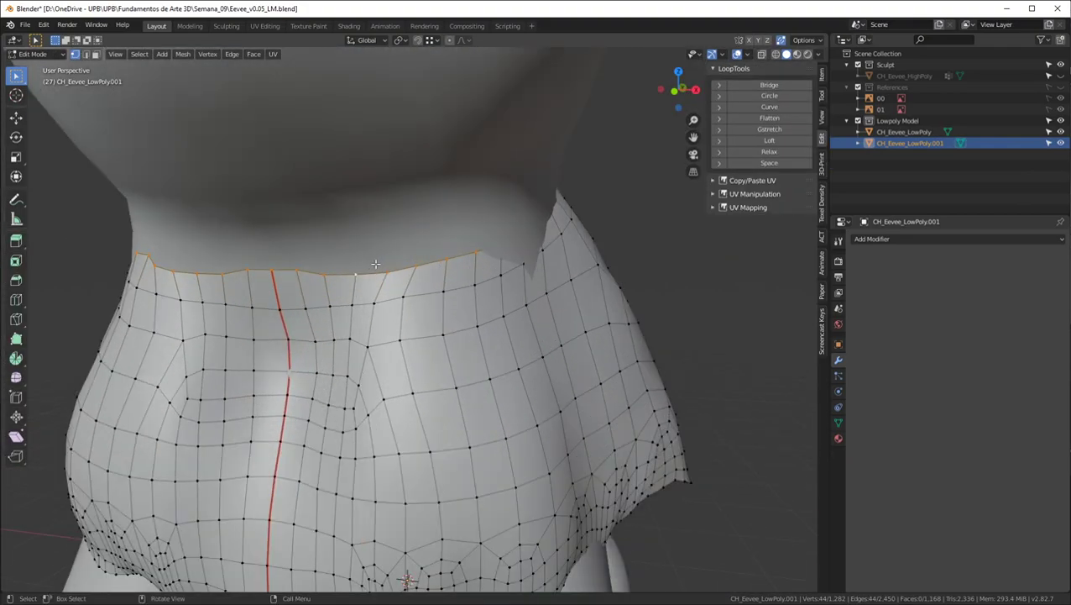
scroll(373, 266, down, 1)
key(ctrl+KP_Add)
key(ctrl+KP_Add)
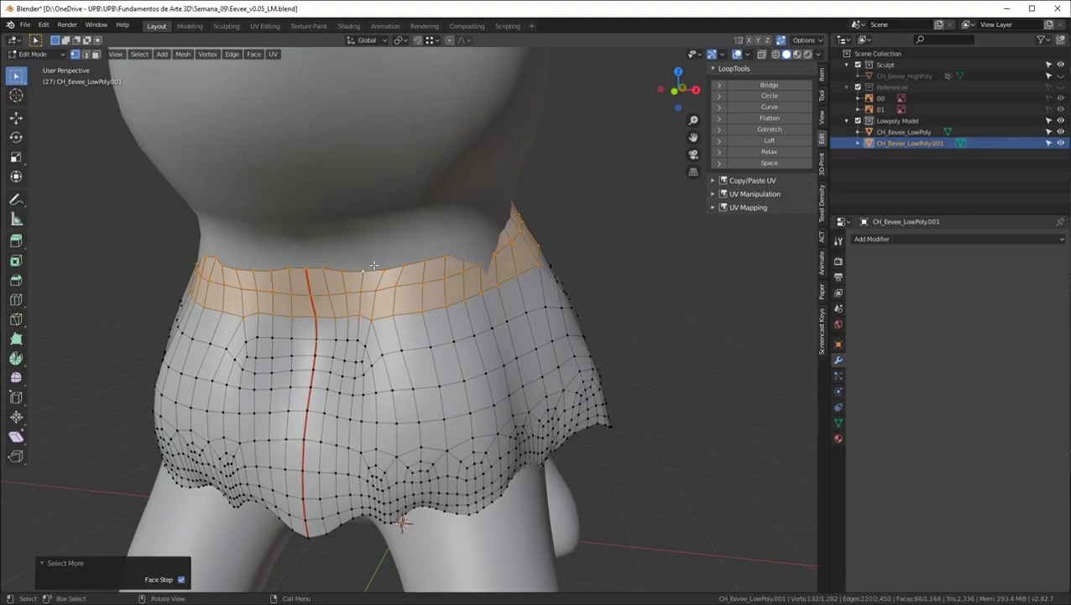
middle_drag(403, 279, 882, 345)
key(ctrl+KP_Subtract)
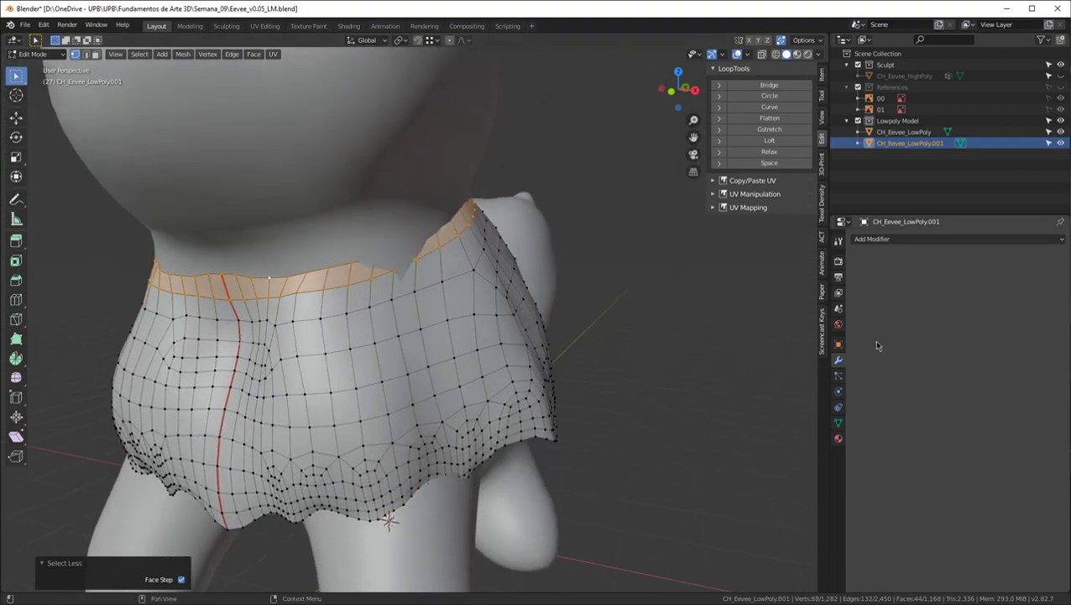
Create a vertex group called Neck on the collar and assign the selected upper ring with weight 1.000
click(838, 422)
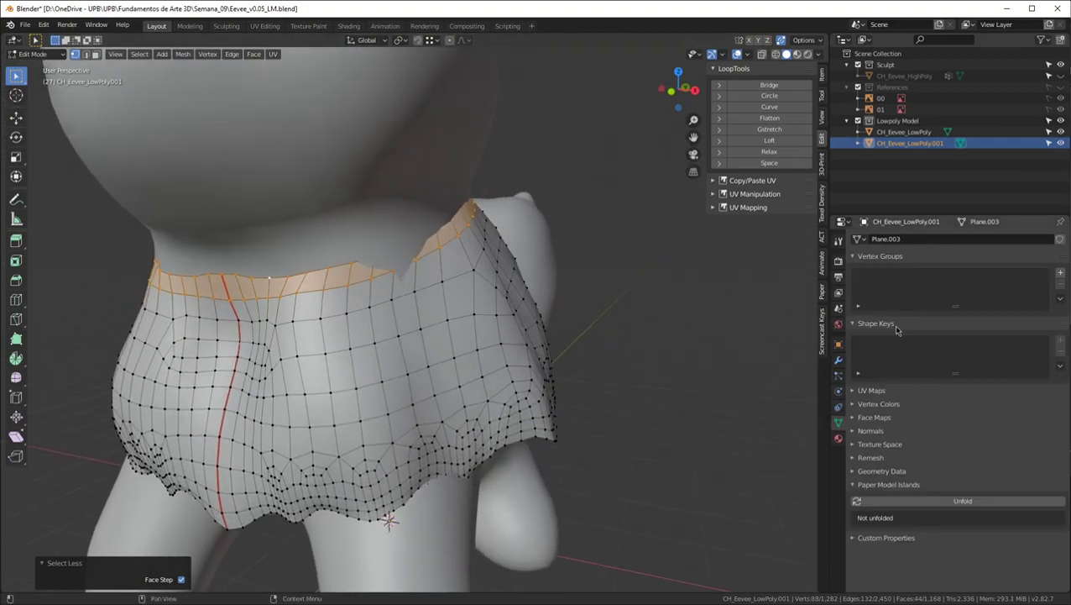
click(1061, 272)
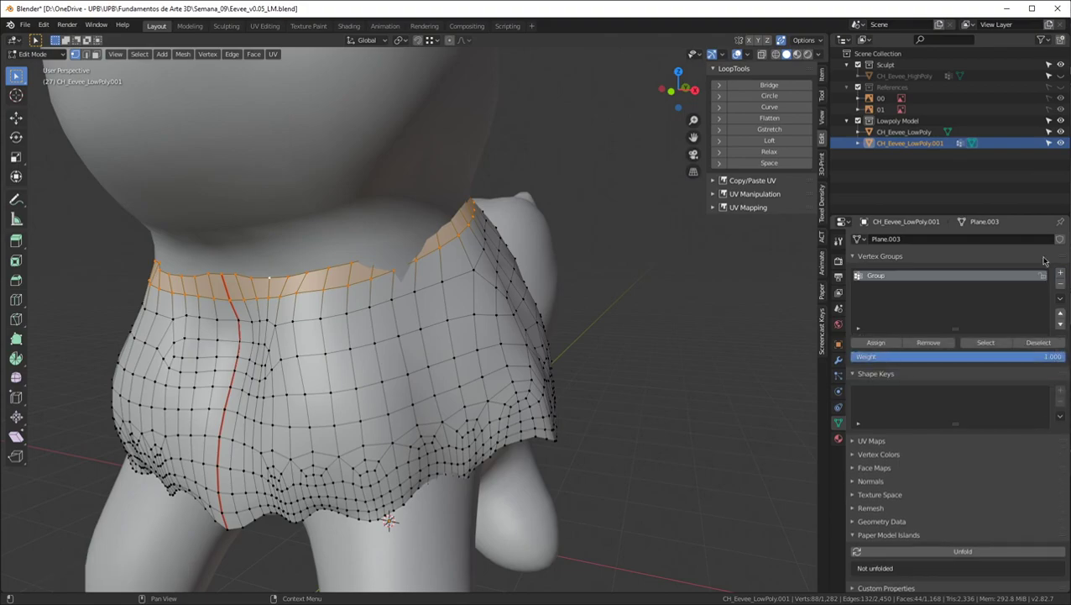
double_click(881, 277)
key(Return)
click(881, 344)
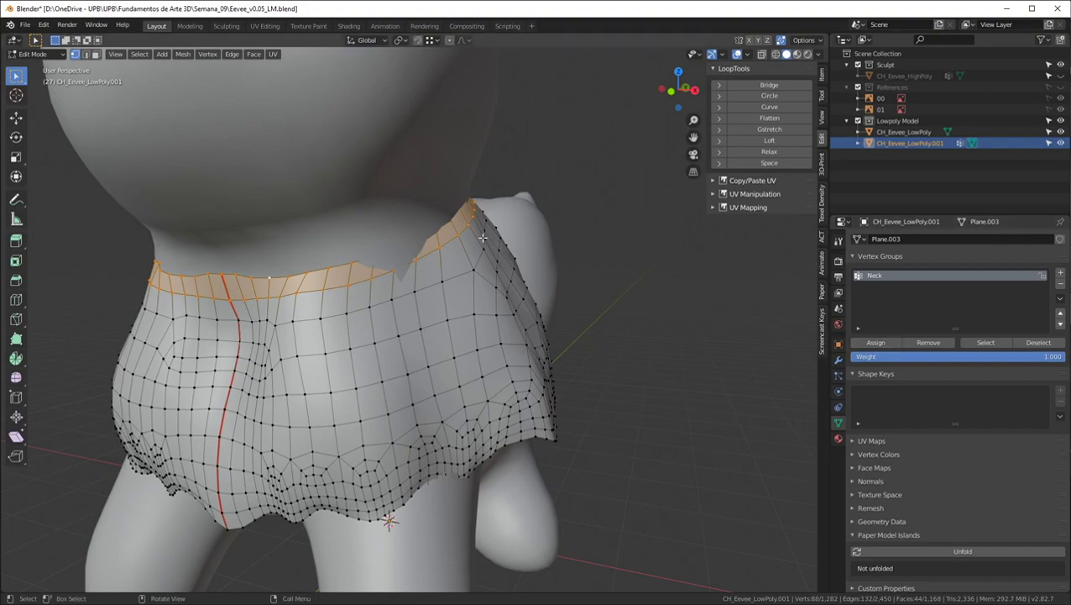
Inspect the Neck group's weights on the collar in Weight Paint mode, and return to Object Mode
key(ctrl+Tab)
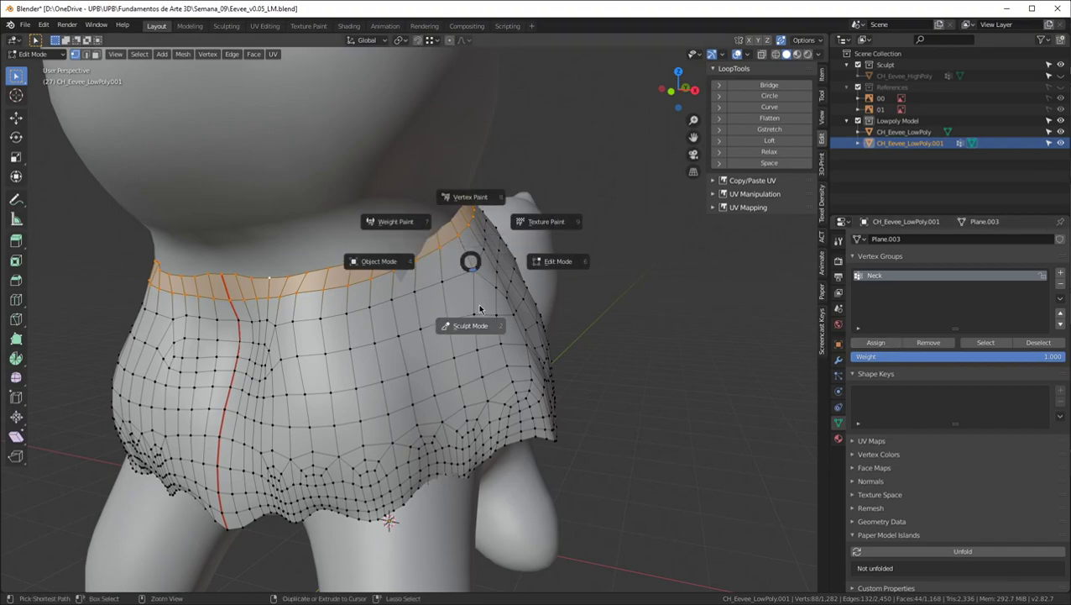
click(395, 222)
mouse_move(395, 274)
middle_down()
mouse_move(538, 287)
mouse_move(339, 261)
mouse_move(383, 251)
middle_up()
mouse_move(311, 287)
middle_down()
mouse_move(212, 241)
mouse_move(262, 254)
mouse_move(389, 240)
middle_up()
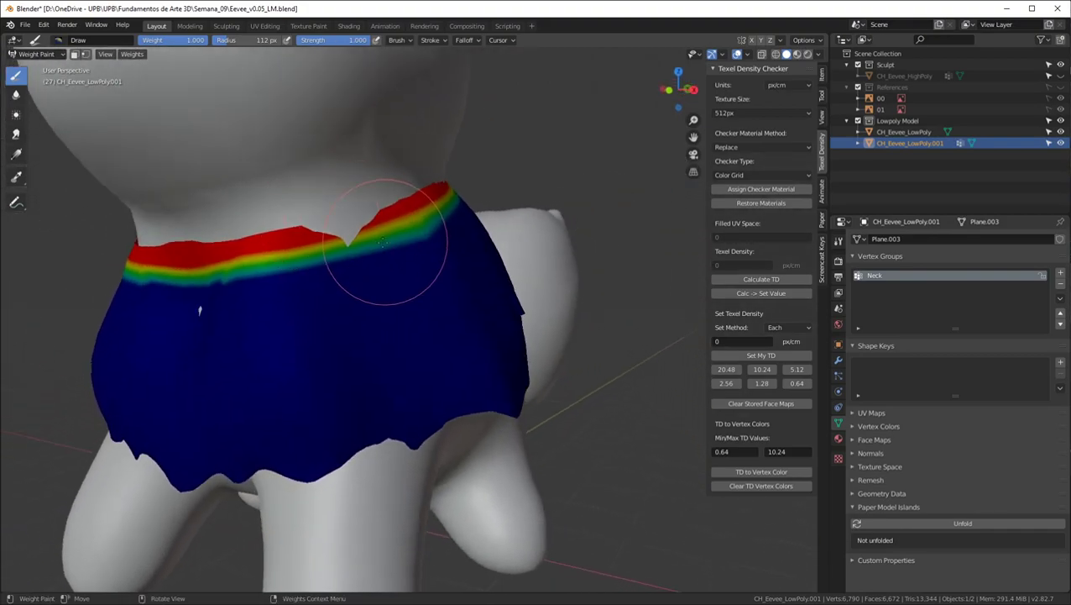
key(ctrl+Tab)
click(222, 245)
middle_drag(219, 246, 468, 232)
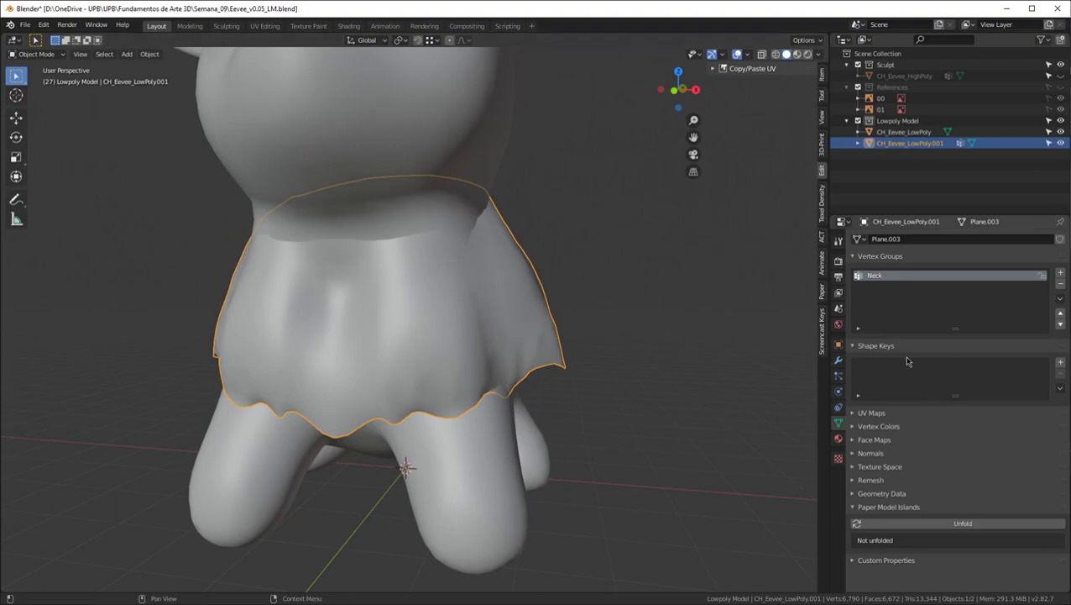
Add a Shrinkwrap modifier to the collar targeting CH_Eevee_LowPoly, limited to the Neck vertex group
click(838, 361)
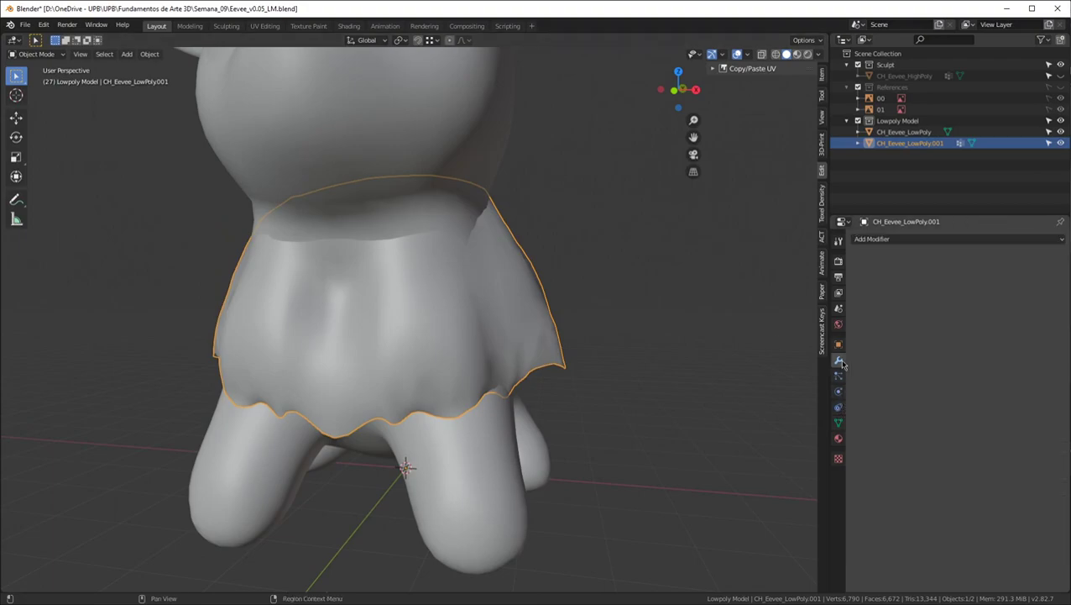
click(914, 241)
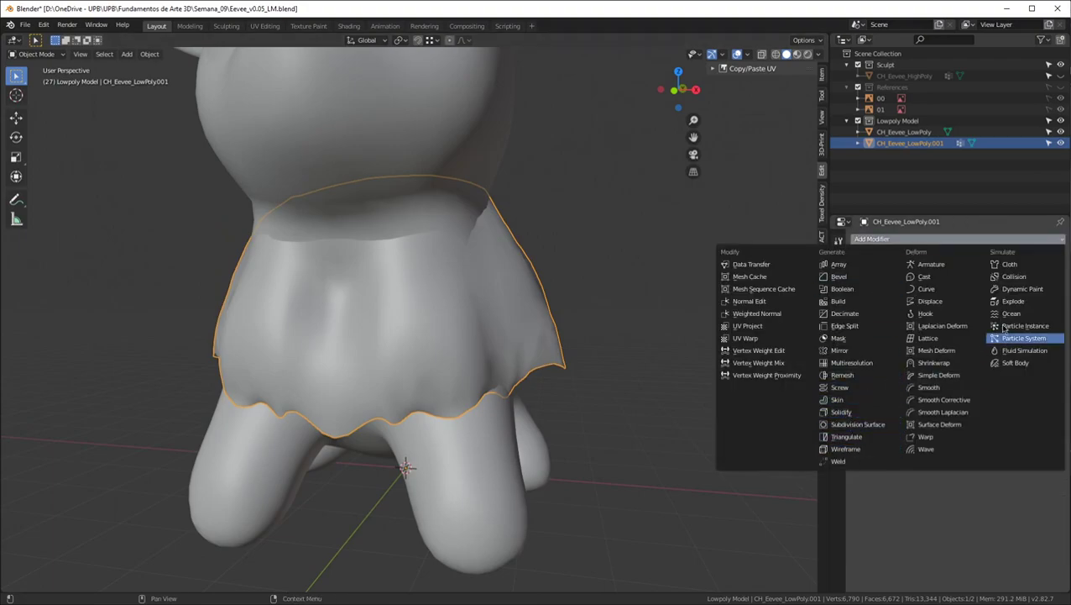
click(934, 363)
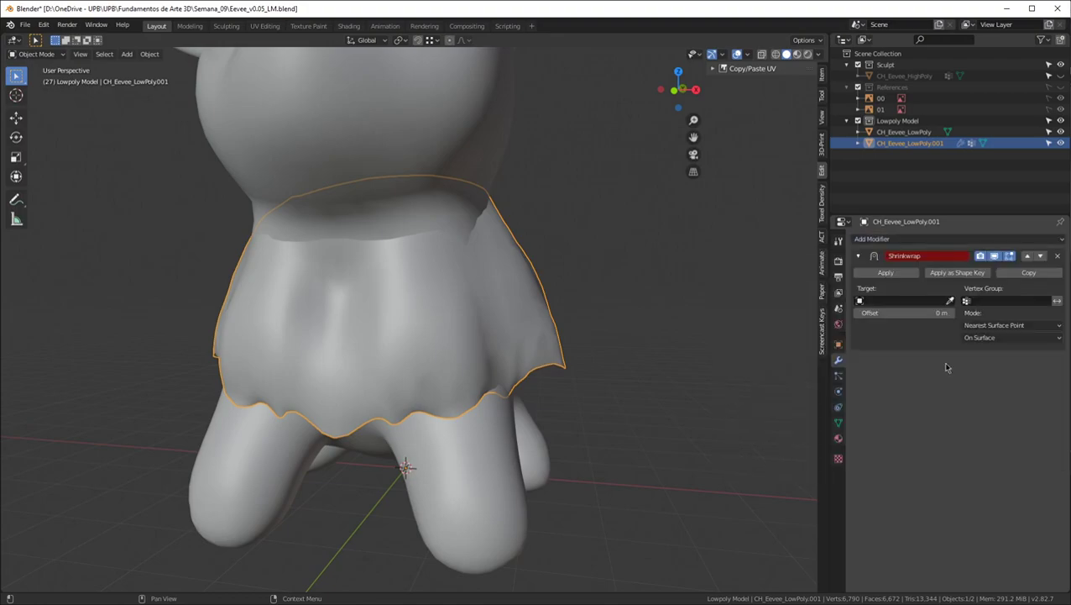
click(902, 301)
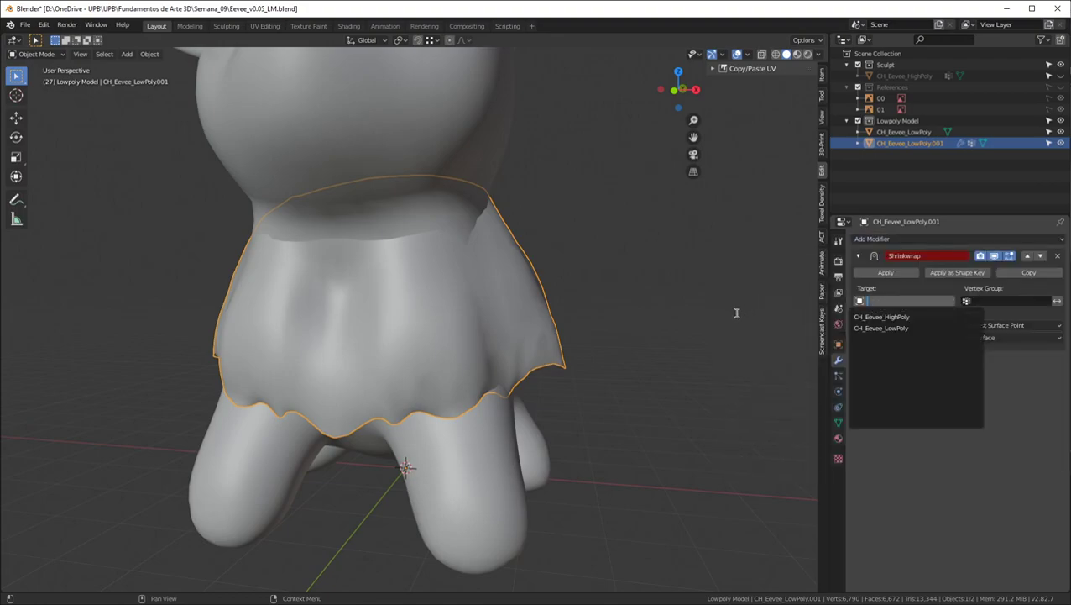
click(887, 328)
click(1013, 301)
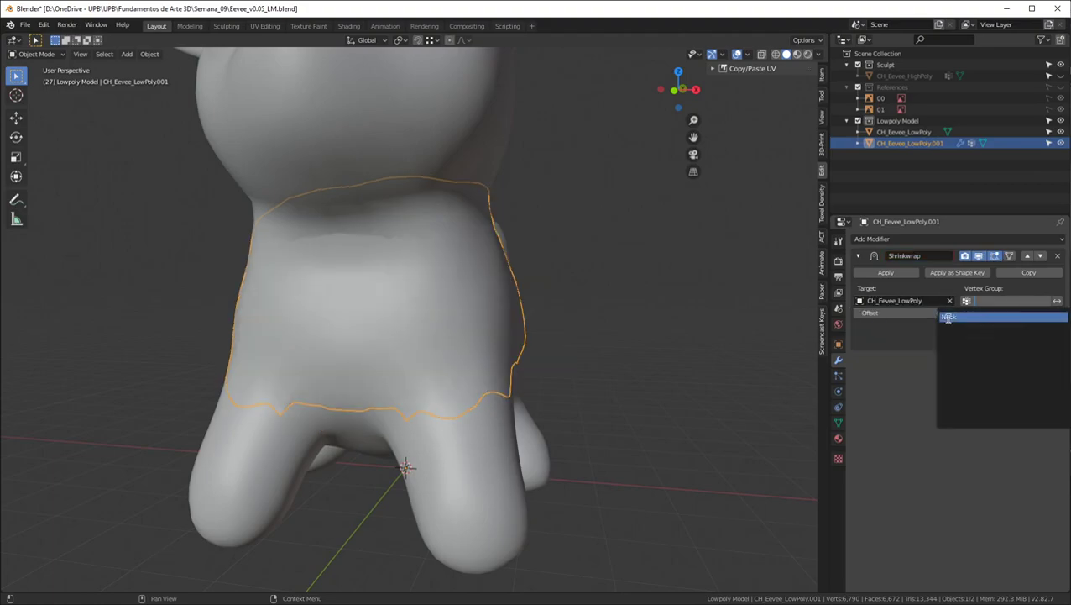
click(1004, 317)
middle_drag(599, 337, 654, 189)
scroll(289, 218, up, 4)
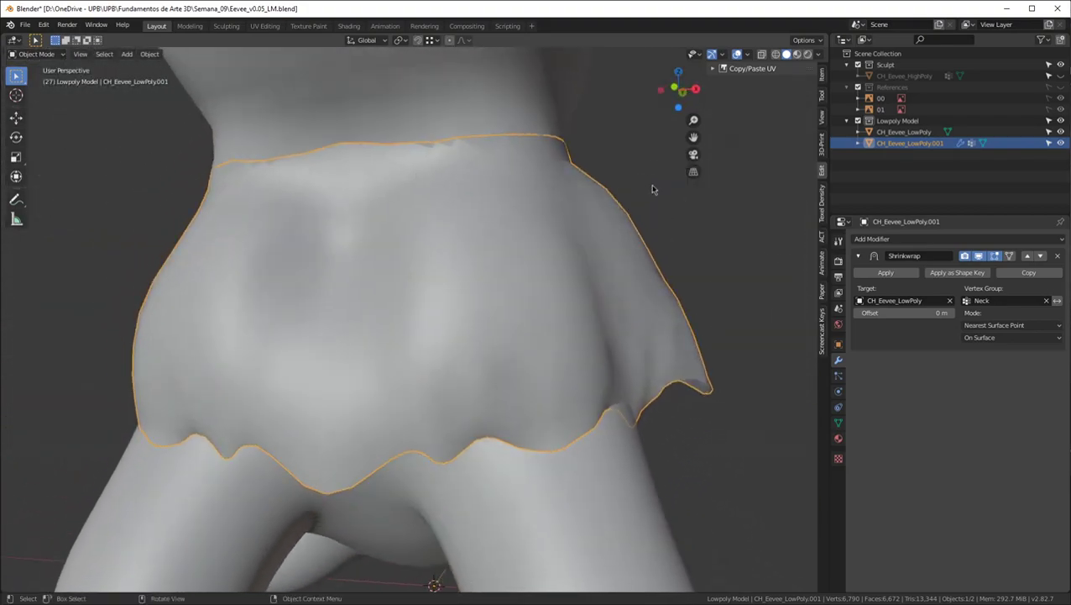
middle_drag(315, 119, 674, 234)
middle_drag(550, 202, 370, 273)
Put the collar in Weight Paint mode and activate the Blur brush
key(Tab)
key(ctrl+Tab)
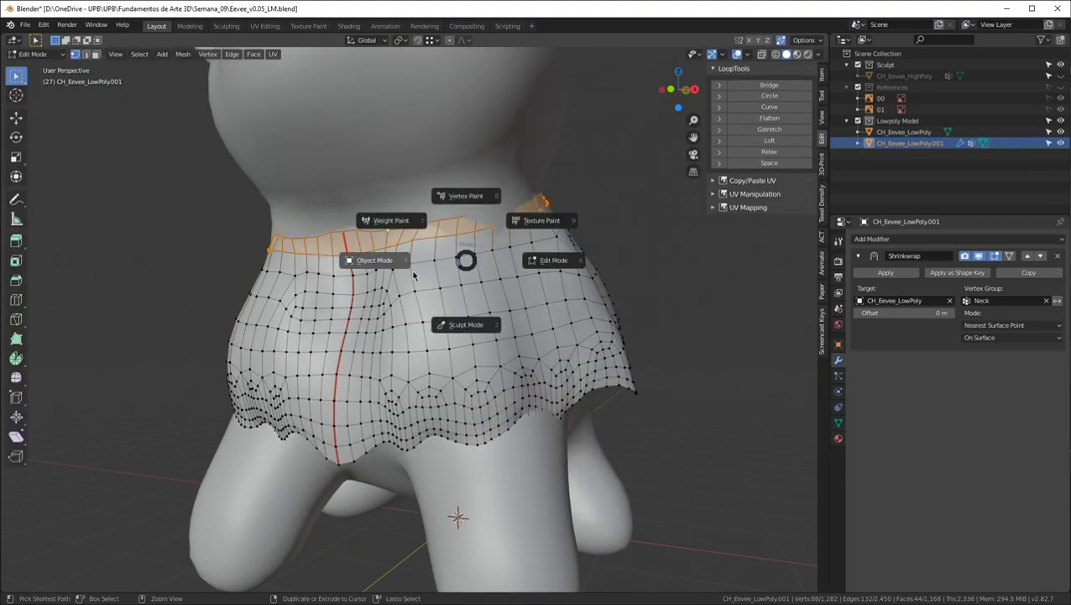
click(385, 220)
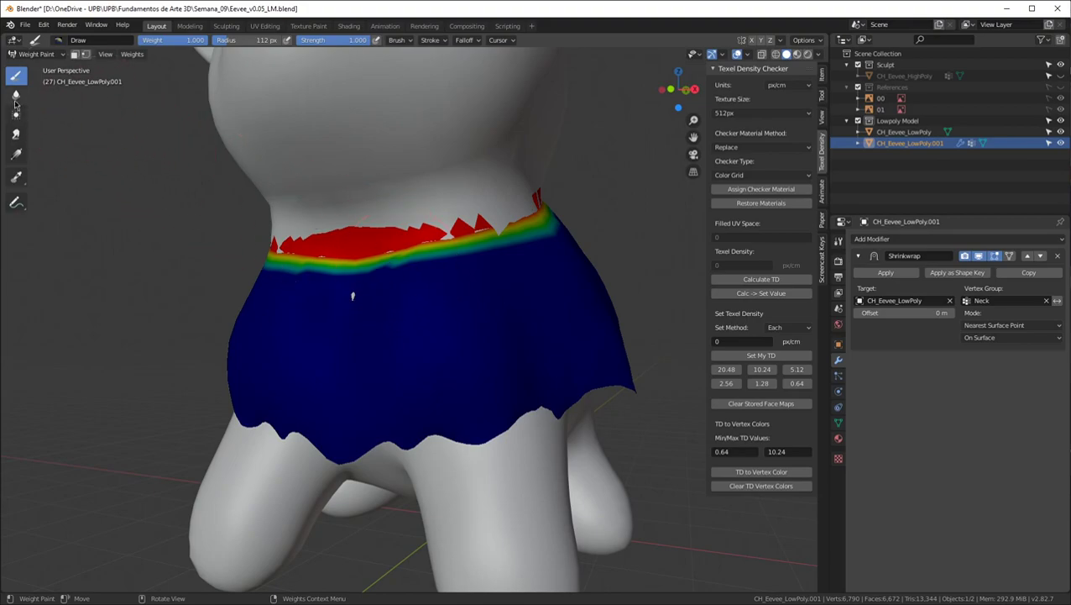
click(16, 95)
scroll(352, 299, up, 4)
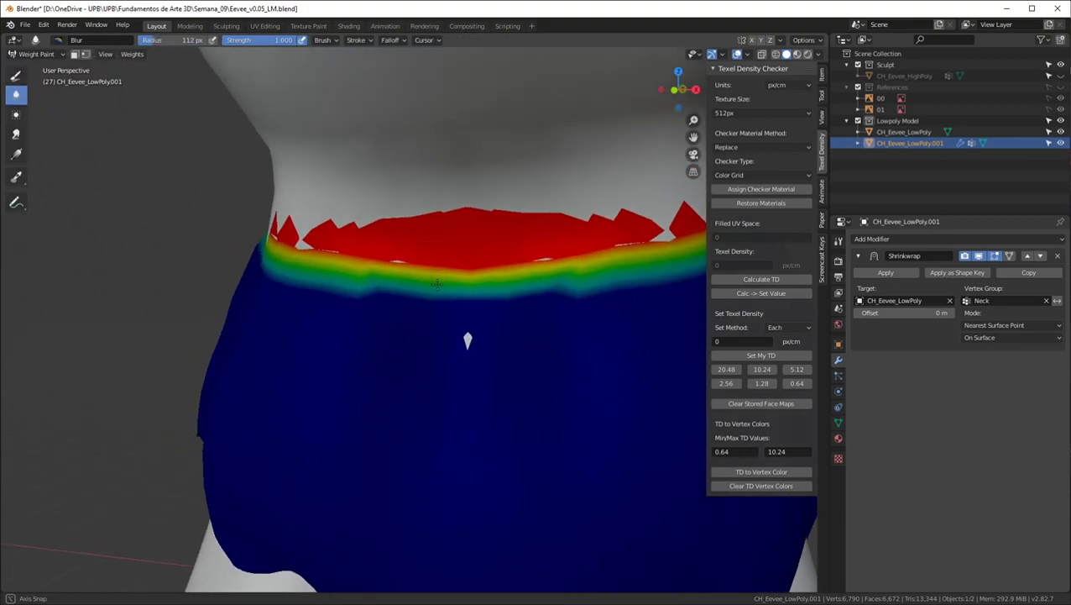
scroll(470, 282, down, 1)
scroll(496, 294, down, 2)
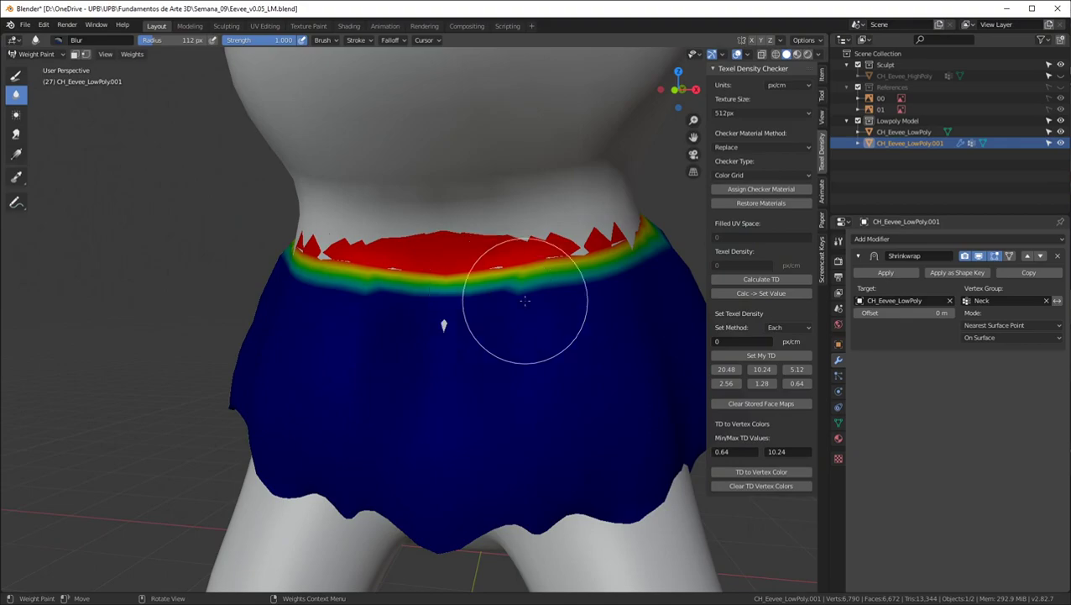
Set the Blur brush strength to 0.500 and soften the Neck weights along the front of the collar's upper edge
key(ctrl+space)
key(n)
middle_drag(661, 271, 653, 248)
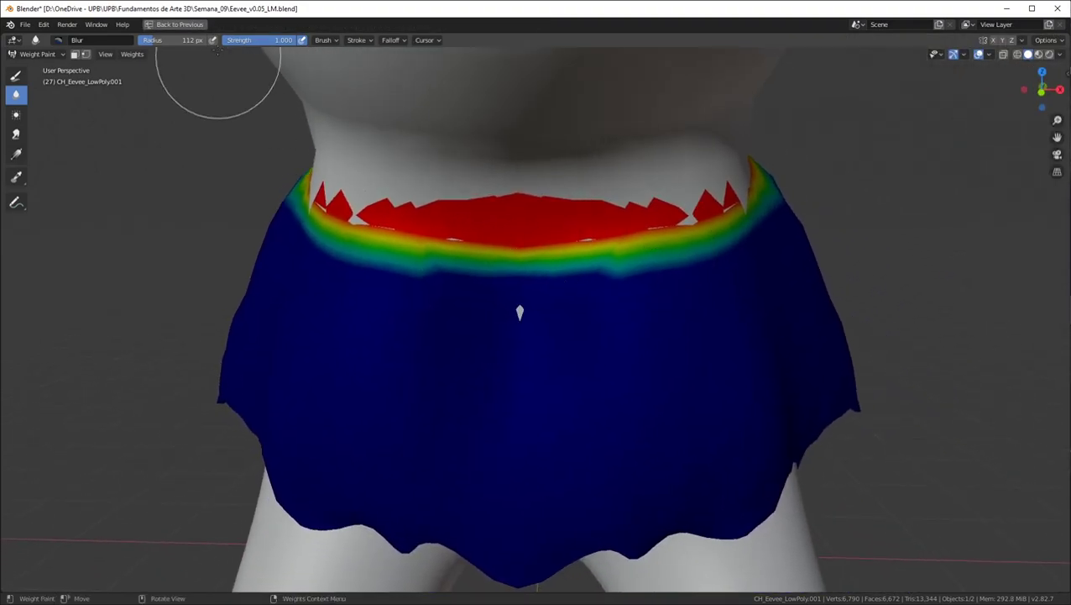
click(259, 40)
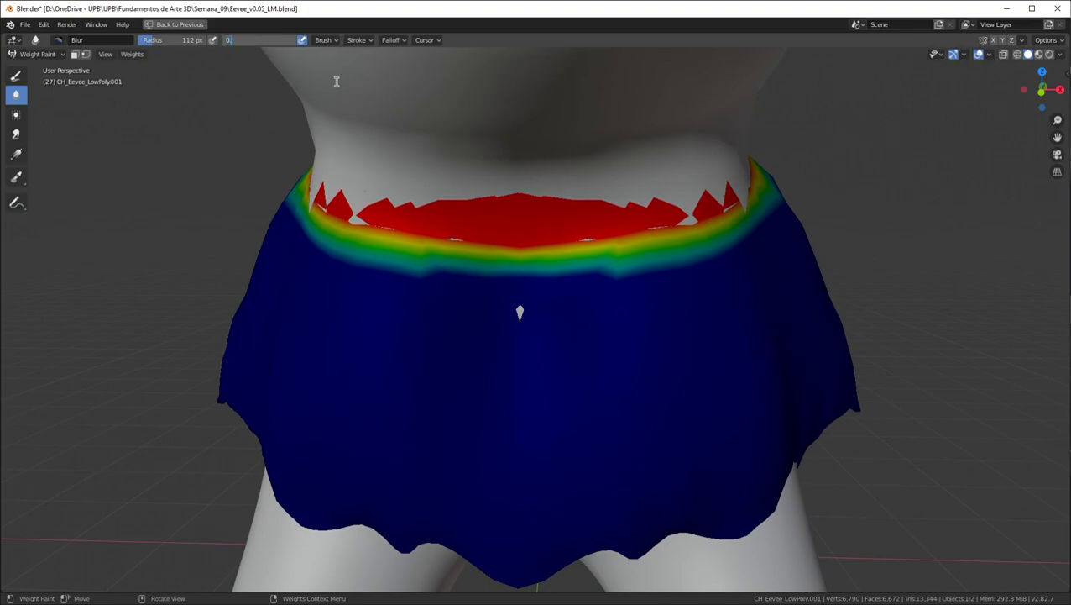
key(Return)
mouse_move(584, 311)
mouse_down()
mouse_move(591, 330)
mouse_move(460, 327)
mouse_move(459, 258)
mouse_move(516, 258)
mouse_move(287, 222)
mouse_move(353, 239)
mouse_move(347, 217)
mouse_move(646, 228)
mouse_move(722, 189)
mouse_move(699, 235)
mouse_up()
middle_drag(758, 208, 395, 280)
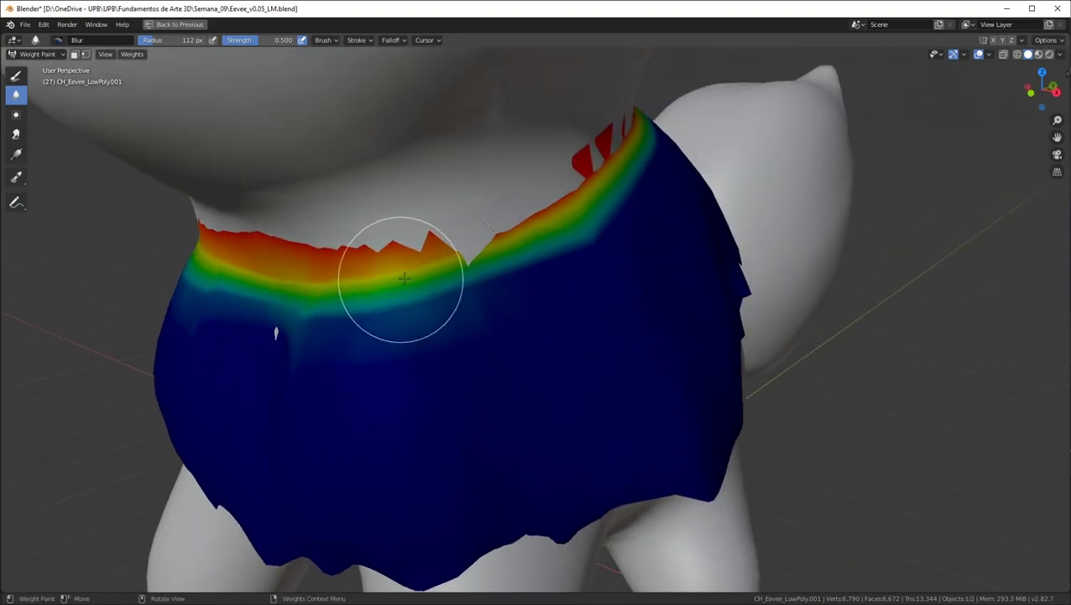
Blur the Neck weights around the side and back of the collar's upper edge
middle_drag(524, 258, 415, 277)
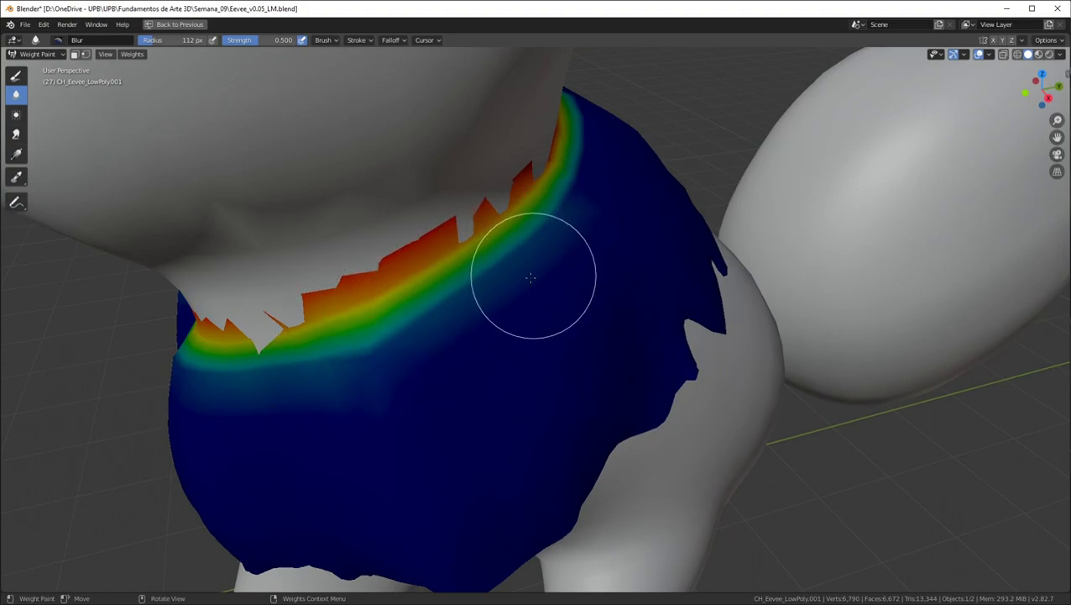
middle_drag(521, 282, 439, 302)
mouse_move(438, 302)
mouse_down()
mouse_move(495, 192)
mouse_move(358, 286)
mouse_up()
middle_drag(495, 208, 434, 191)
mouse_move(449, 134)
mouse_down()
mouse_move(589, 112)
mouse_move(484, 136)
mouse_move(502, 160)
mouse_up()
middle_drag(496, 165, 369, 165)
mouse_move(581, 159)
mouse_down()
mouse_move(587, 150)
mouse_move(694, 207)
mouse_move(746, 210)
mouse_up()
middle_drag(746, 209, 622, 170)
drag(588, 158, 818, 267)
middle_drag(784, 256, 610, 210)
scroll(608, 210, down, 1)
mouse_move(440, 191)
middle_down()
mouse_move(461, 172)
mouse_move(421, 165)
middle_up()
mouse_move(577, 128)
middle_down()
mouse_move(554, 183)
mouse_move(567, 226)
middle_up()
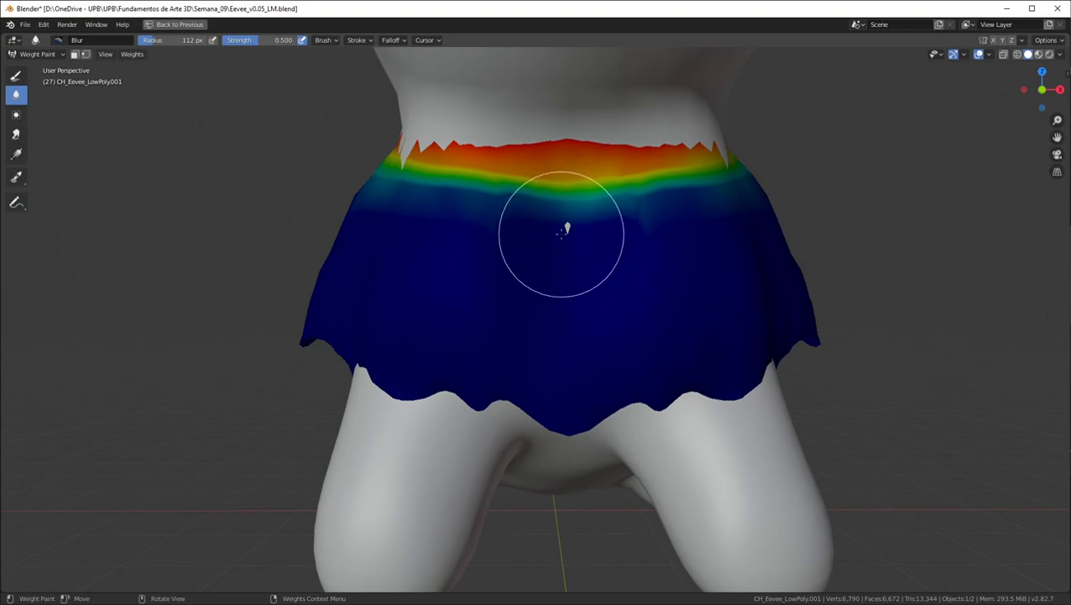
In Edit Mode, pull the front seam vertex over the small poke-through along Y with proportional editing, and return to Weight Paint mode
key(Tab)
key(alt+a)
middle_drag(585, 225, 290, 181)
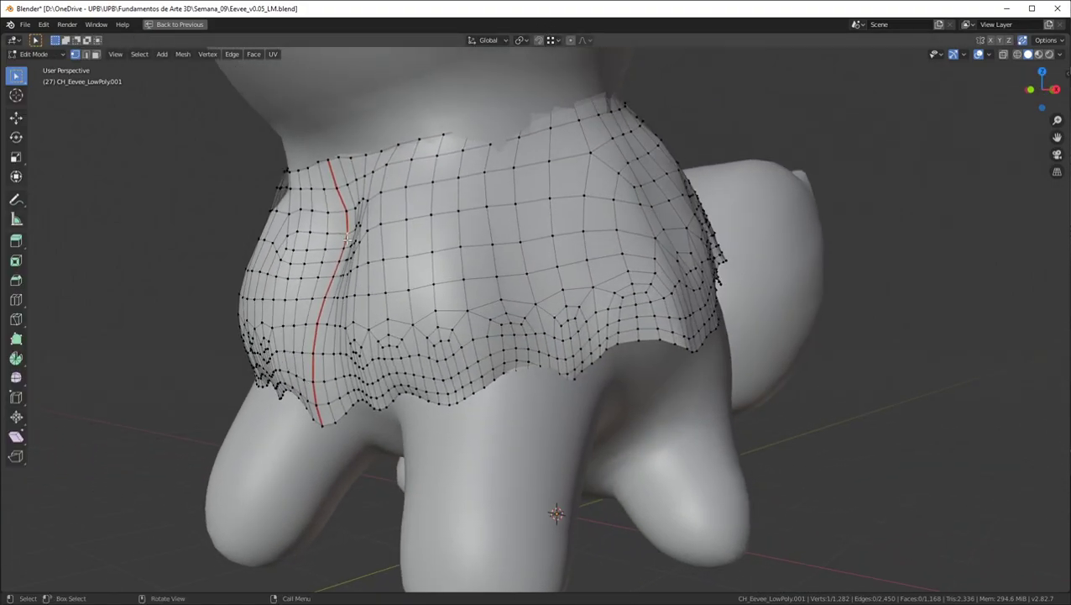
middle_drag(347, 238, 381, 253)
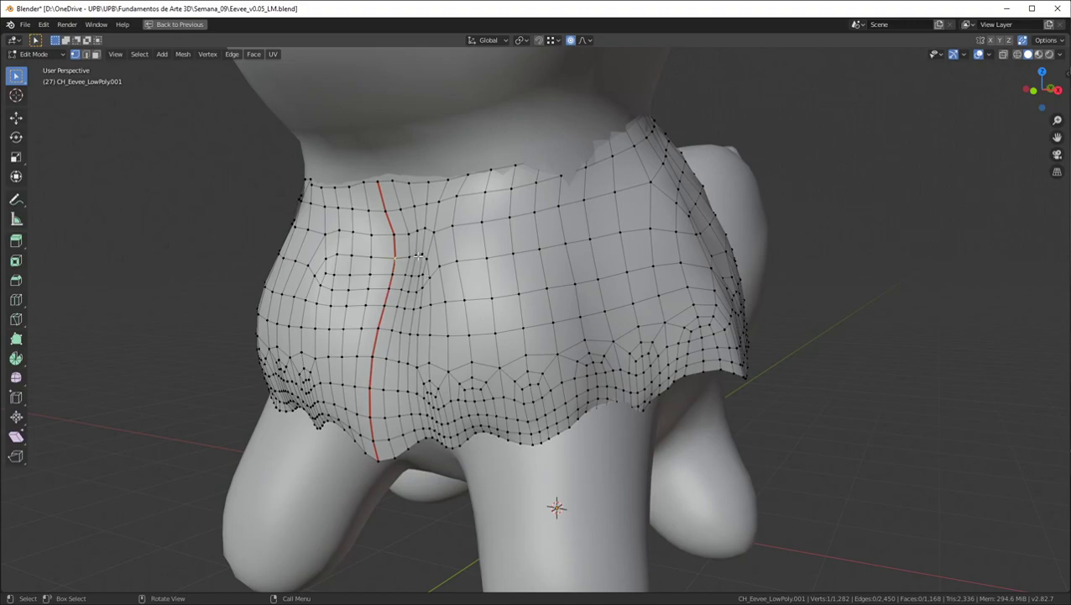
key(g)
key(y)
scroll(418, 259, up, 8)
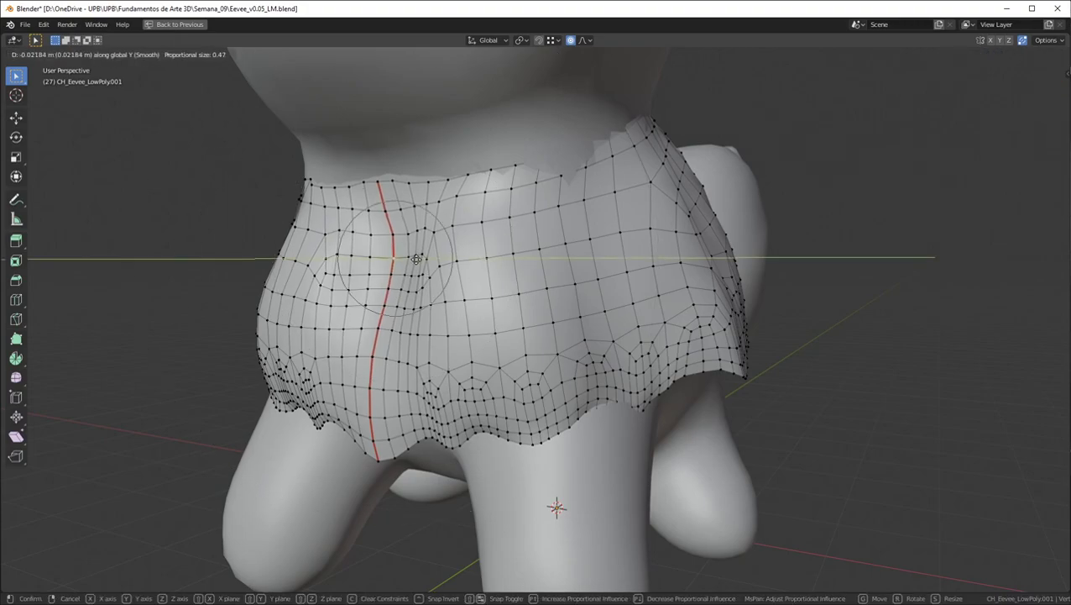
click(414, 265)
key(Tab)
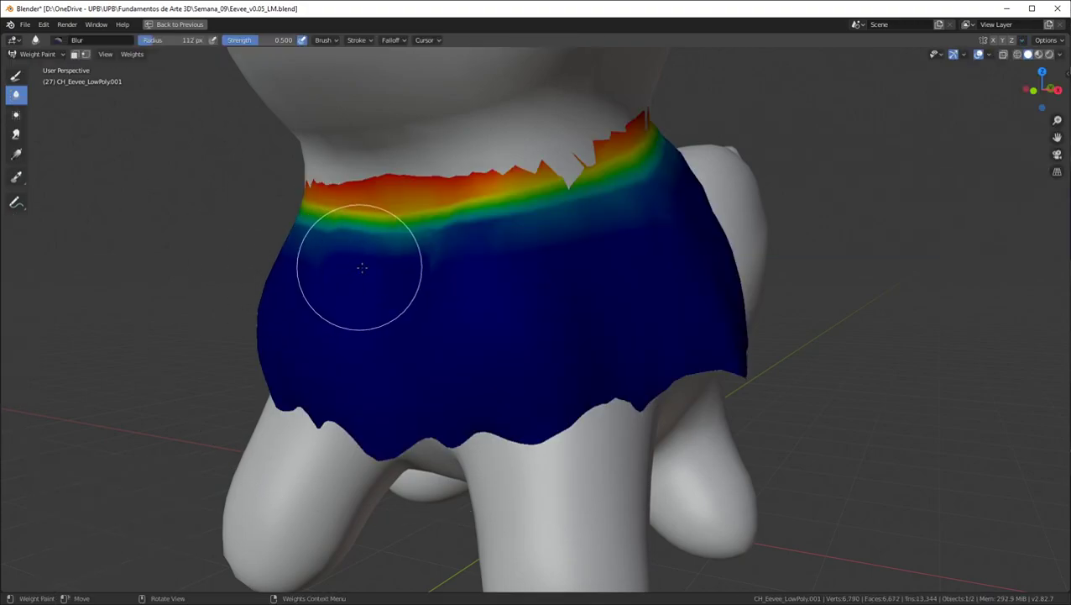
Put the collar in Object Mode and apply its Shrinkwrap modifier
middle_drag(354, 265, 496, 263)
key(ctrl+Tab)
click(357, 265)
middle_drag(699, 239, 644, 251)
key(ctrl+alt+space)
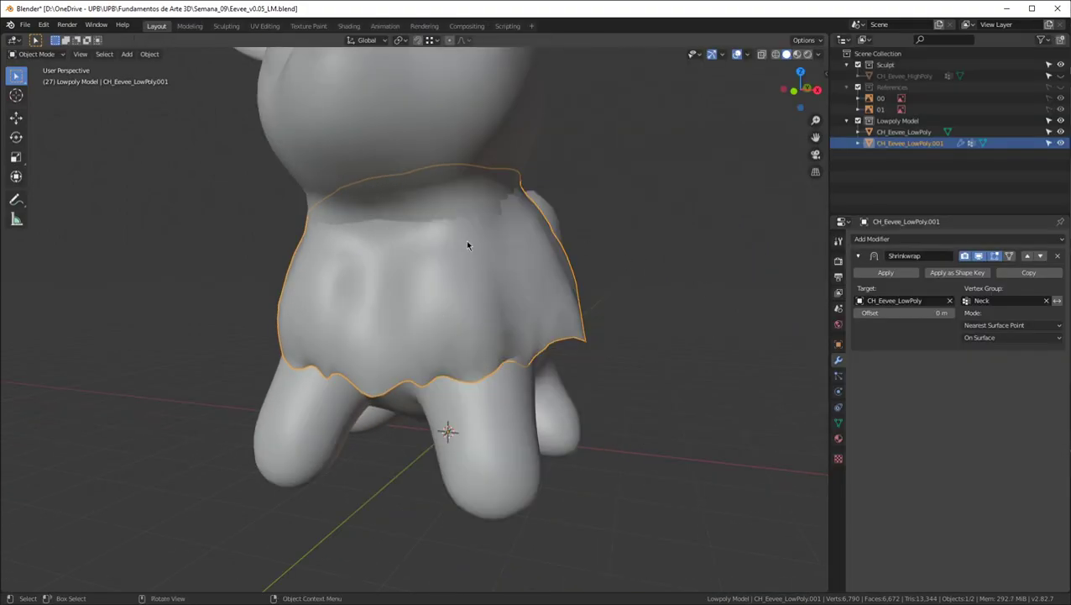
click(884, 273)
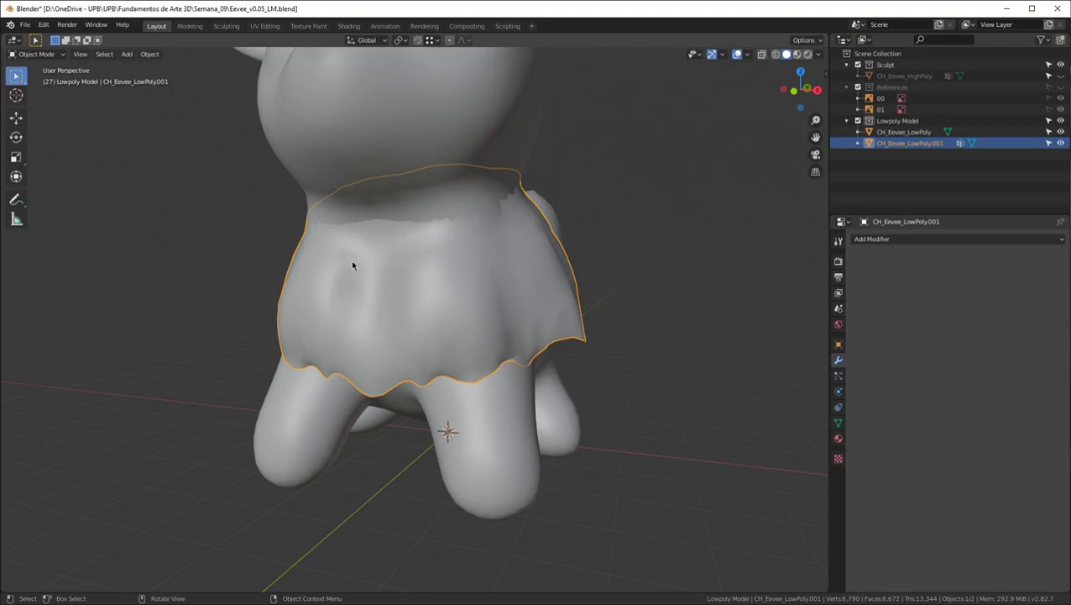
Open the Shading workspace and try to bake the ambient occlusion with only the collar selected
click(349, 26)
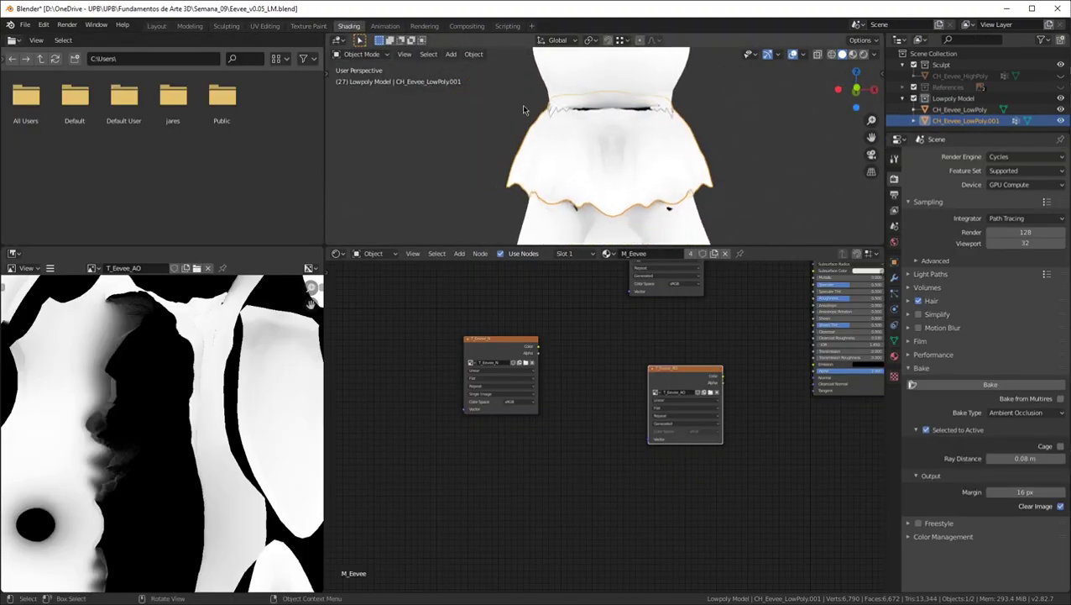
scroll(701, 370, up, 2)
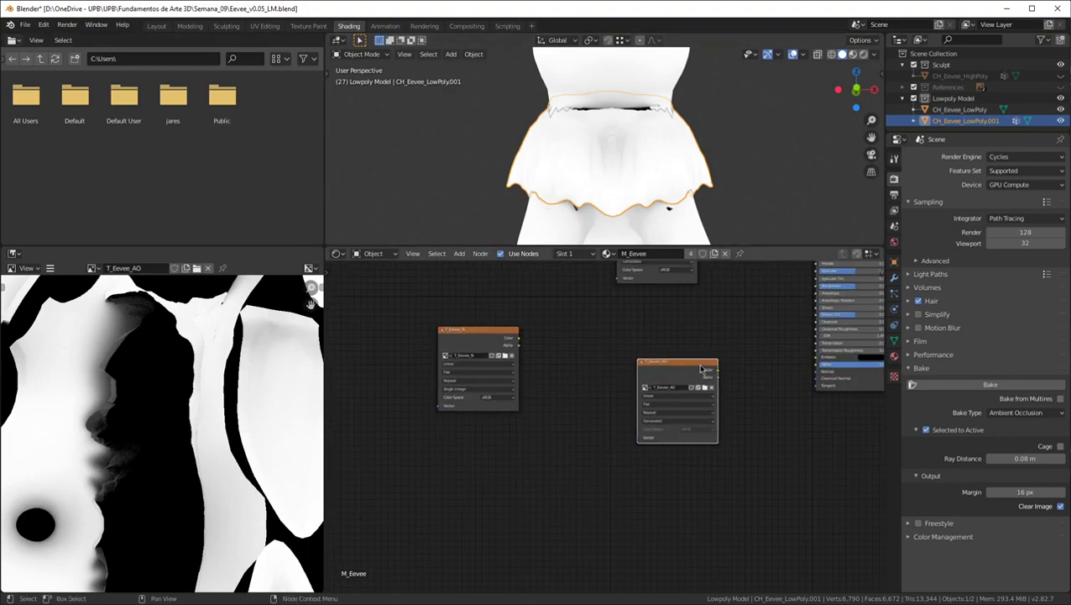
click(990, 383)
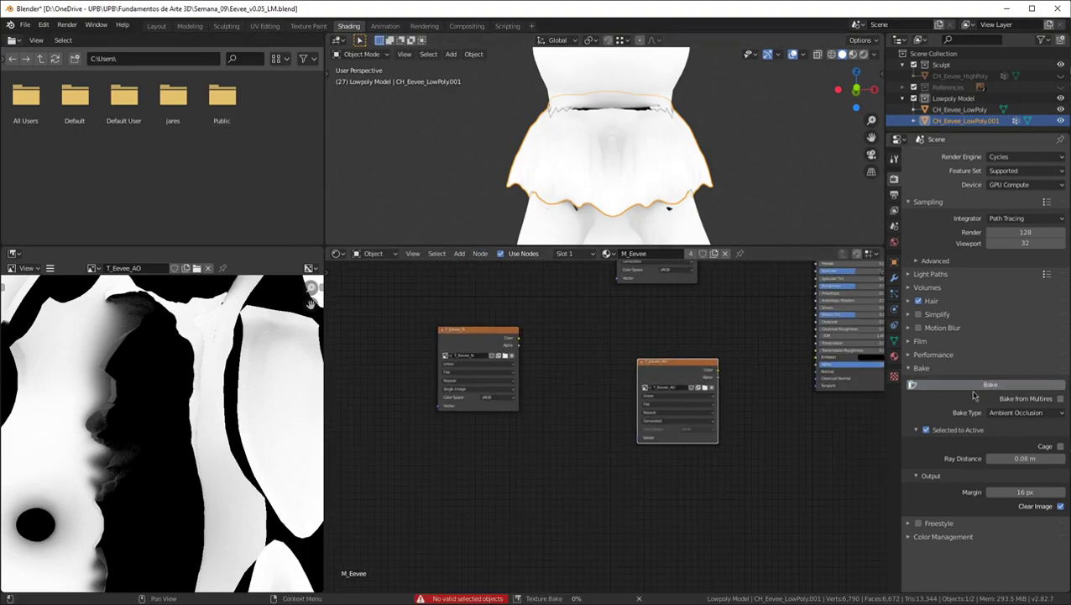
Unhide CH_Eevee_HighPoly and join the collar CH_Eevee_LowPoly.001 into CH_Eevee_LowPoly
click(1061, 76)
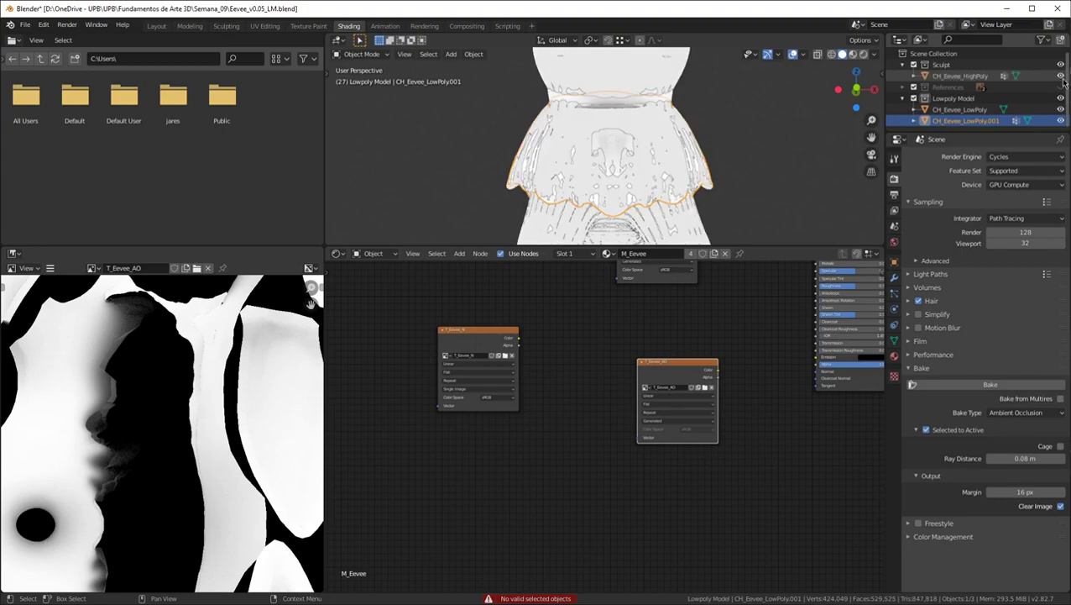
click(962, 76)
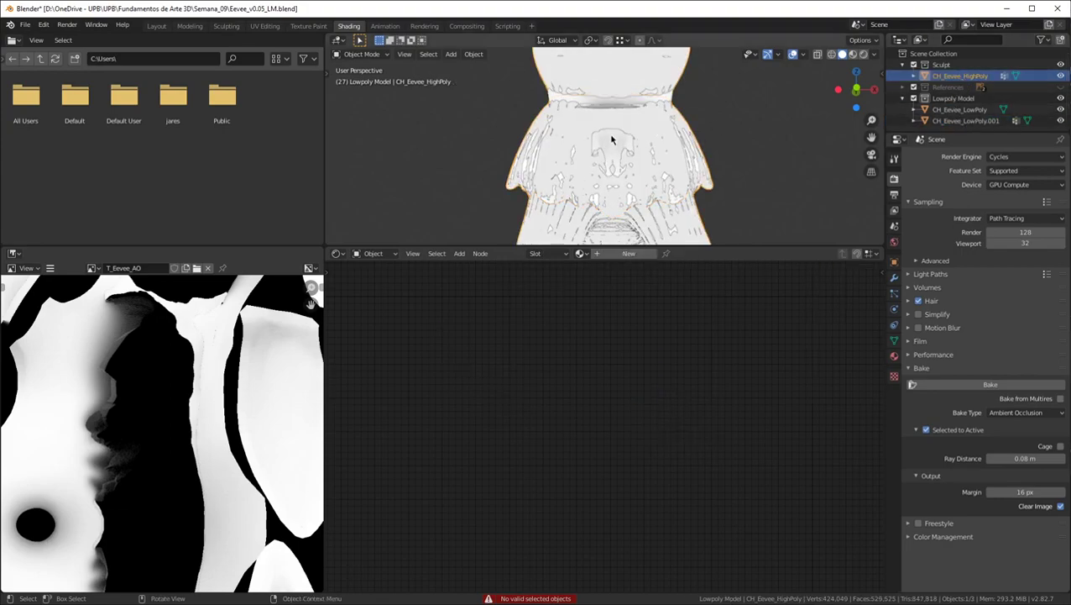
click(976, 125)
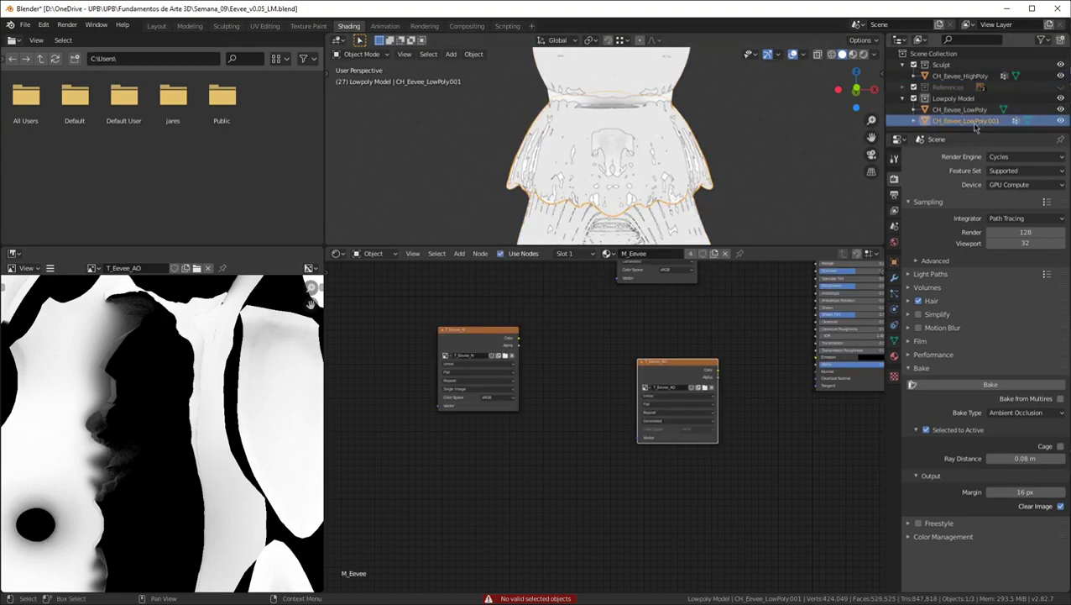
ctrl+click(962, 111)
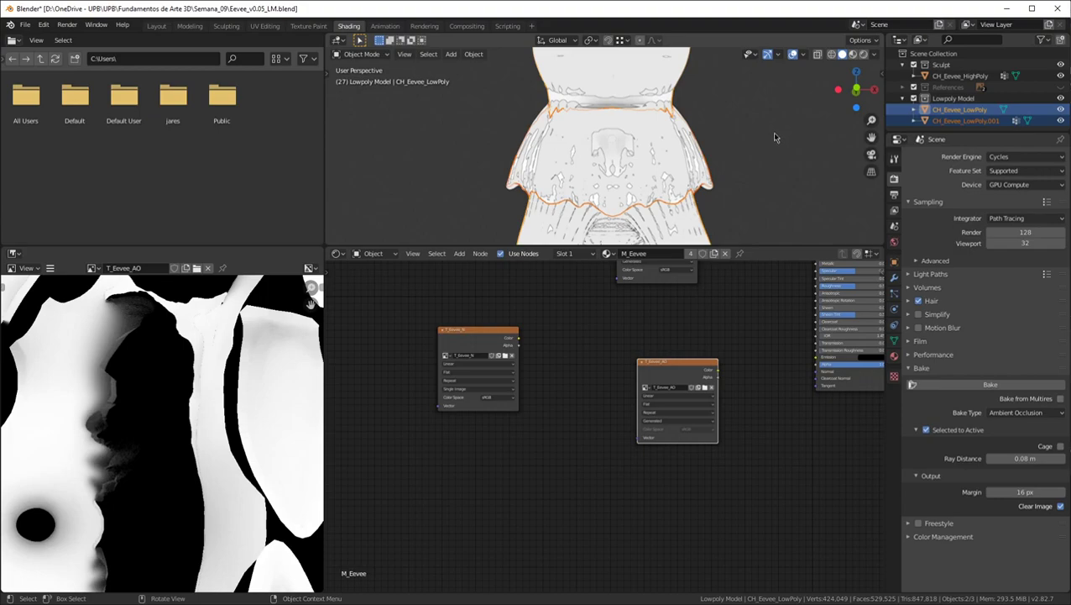
key(ctrl+j)
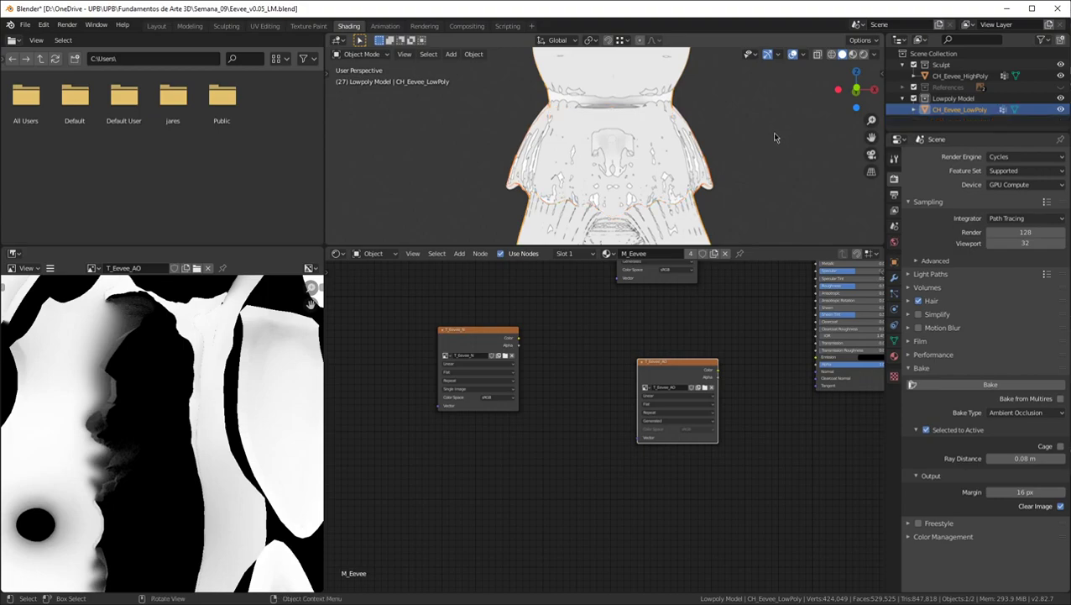
Bake the ambient occlusion from CH_Eevee_HighPoly to CH_Eevee_LowPoly into the T_Eevee_AO image
click(961, 76)
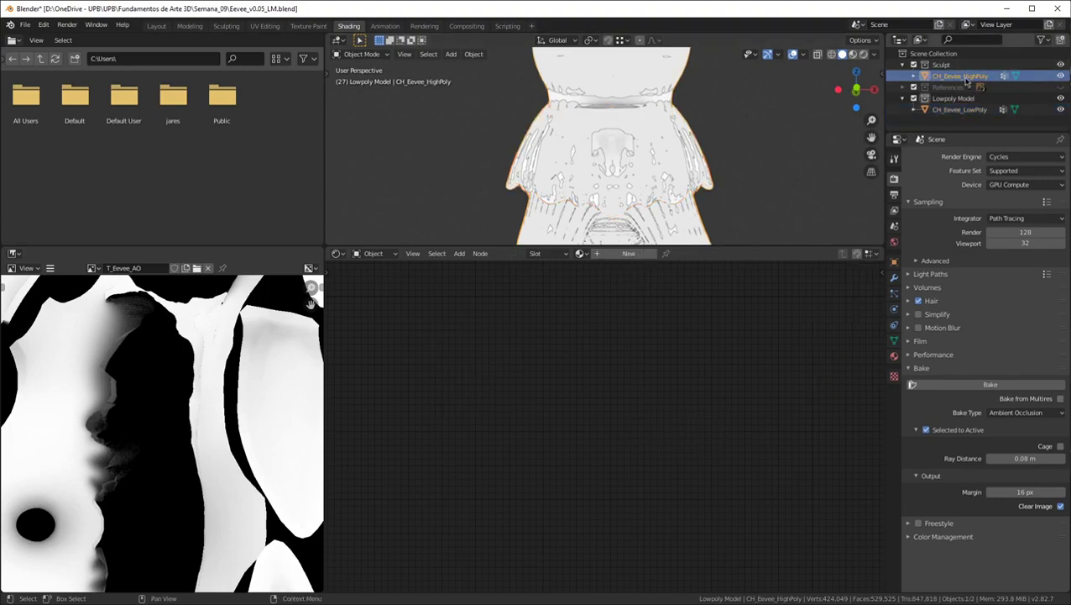
ctrl+click(951, 113)
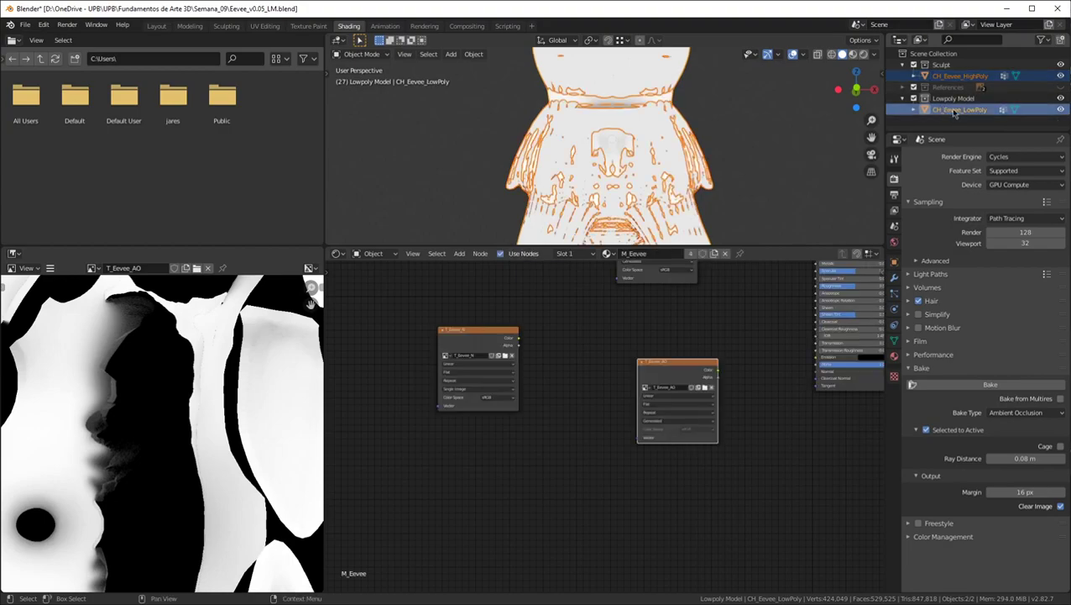
drag(673, 376, 639, 424)
click(980, 385)
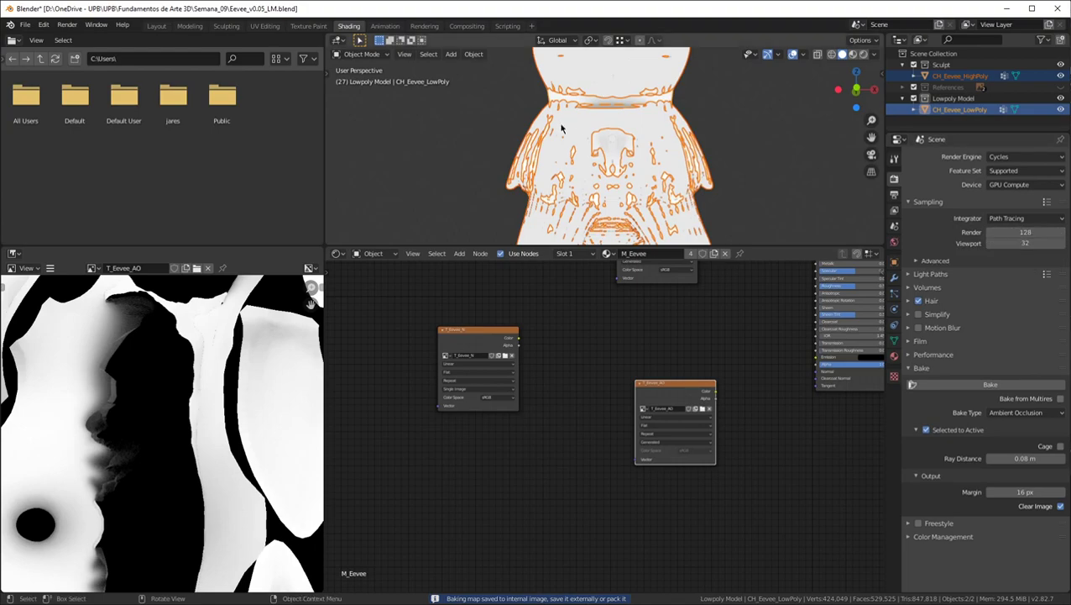
Hide CH_Eevee_HighPoly and examine the baked ambient occlusion around the low-poly neck and collar
middle_drag(557, 112, 621, 159)
click(1061, 75)
middle_drag(538, 142, 638, 289)
key(ctrl+space)
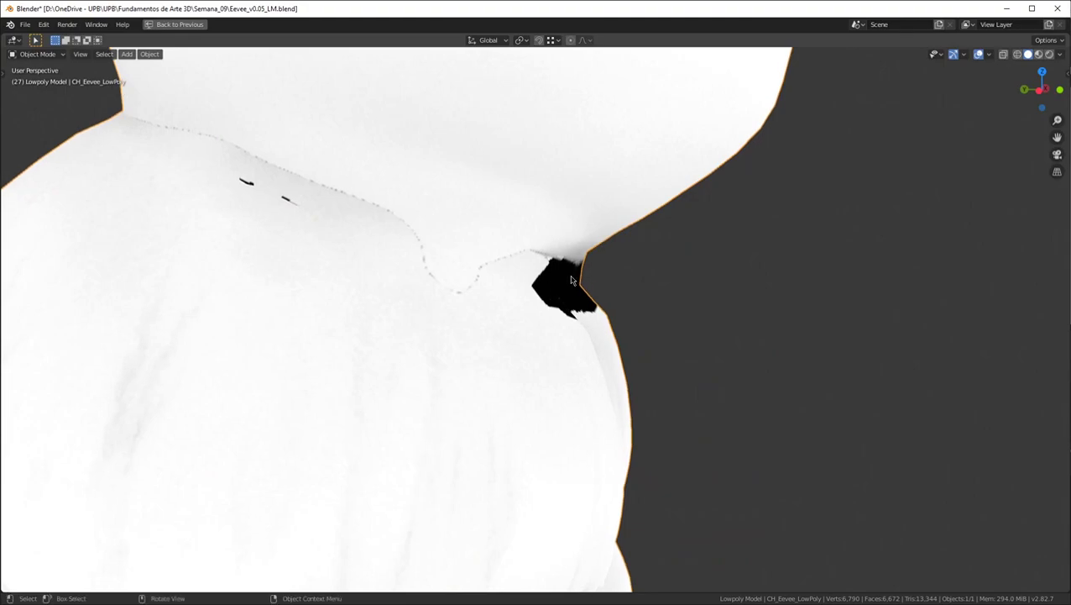
middle_drag(571, 279, 563, 299)
middle_drag(526, 255, 474, 193)
scroll(554, 288, down, 5)
scroll(555, 289, up, 5)
scroll(489, 288, down, 6)
middle_drag(555, 299, 743, 273)
shift+middle_drag(631, 158, 606, 215)
scroll(609, 254, up, 3)
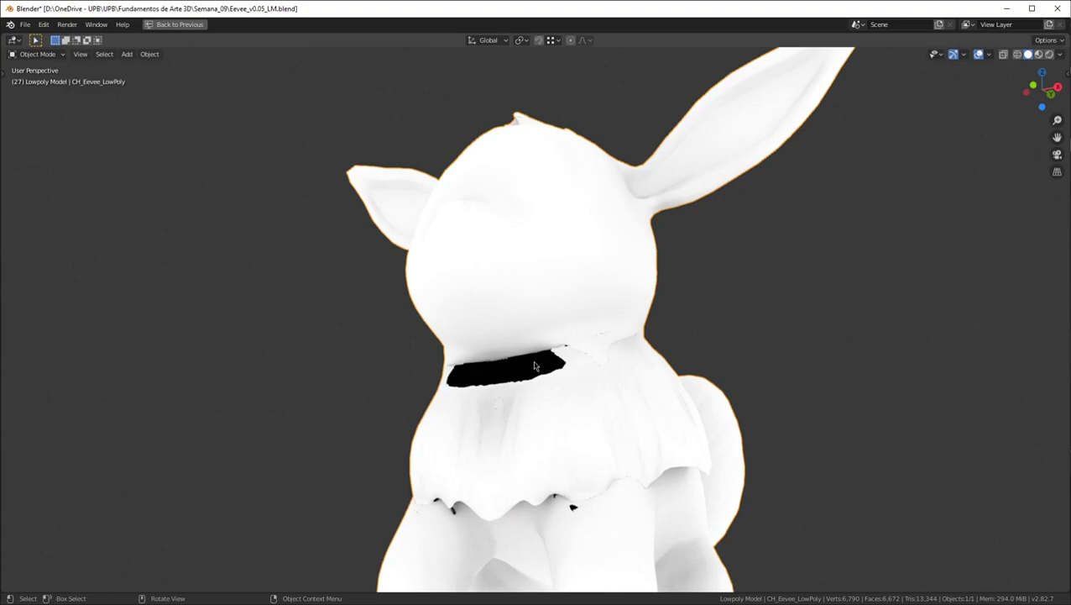
mouse_move(575, 397)
middle_down()
mouse_move(591, 435)
mouse_move(581, 219)
mouse_move(624, 256)
mouse_move(694, 261)
mouse_move(658, 215)
mouse_move(497, 287)
mouse_move(445, 268)
mouse_move(675, 297)
mouse_move(567, 235)
mouse_move(570, 280)
mouse_move(541, 287)
mouse_move(599, 256)
mouse_move(586, 239)
mouse_move(597, 252)
mouse_move(615, 242)
middle_up()
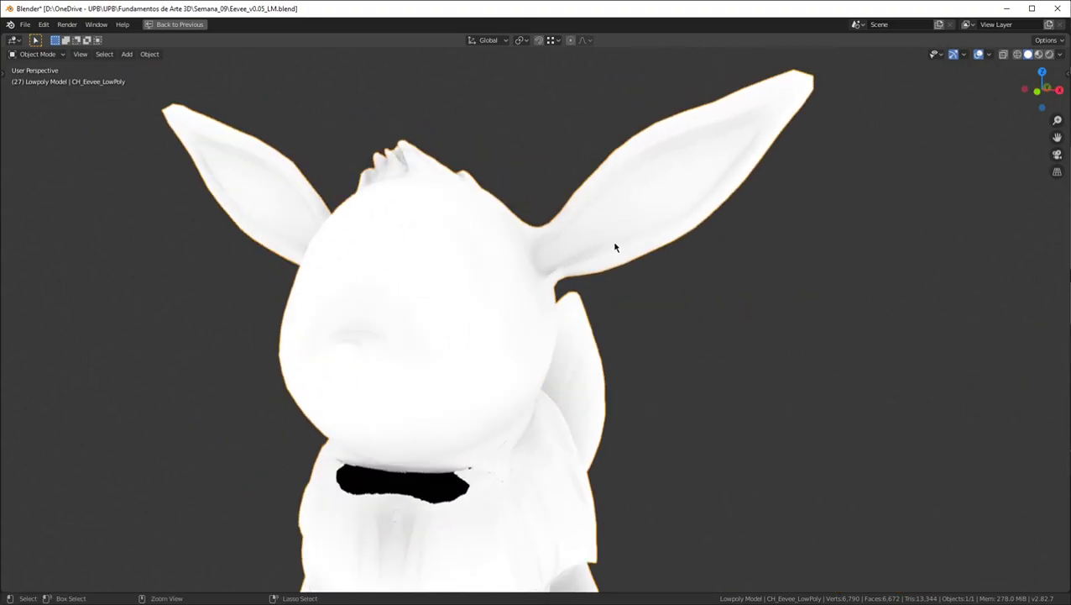
Save the baked ambient occlusion image as T_Eevee_AO.png in the Semana_09 folder
key(ctrl+space)
click(462, 340)
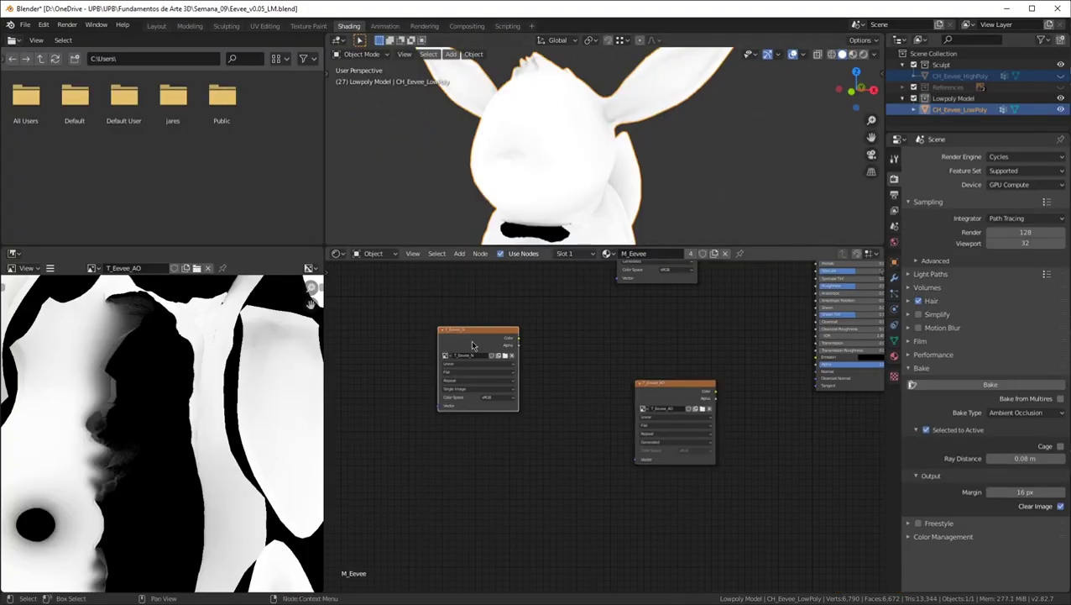
middle_drag(564, 154, 572, 166)
click(674, 398)
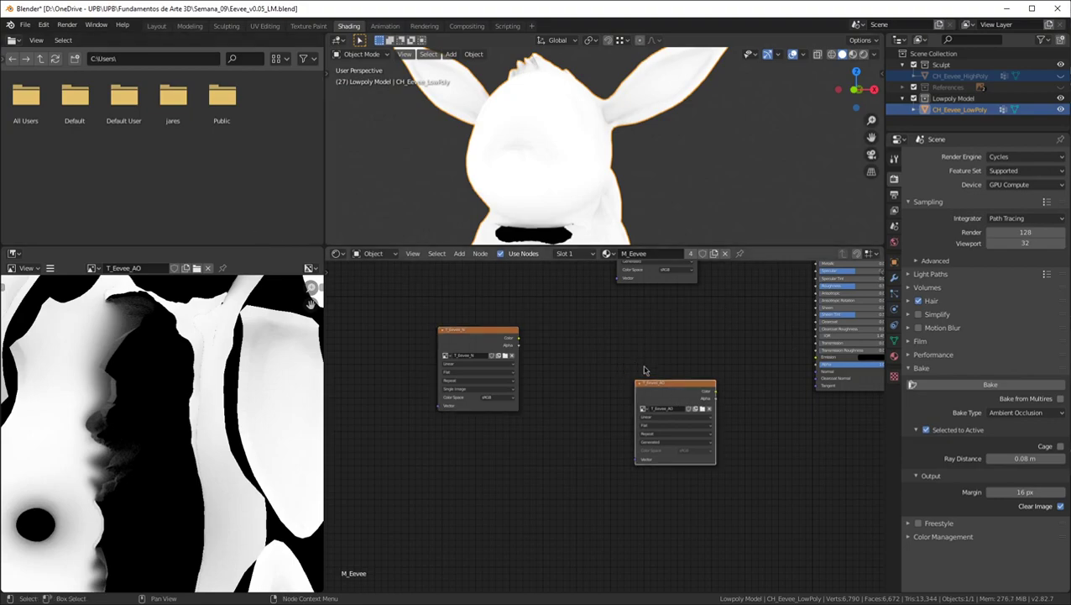
click(49, 268)
mouse_move(73, 292)
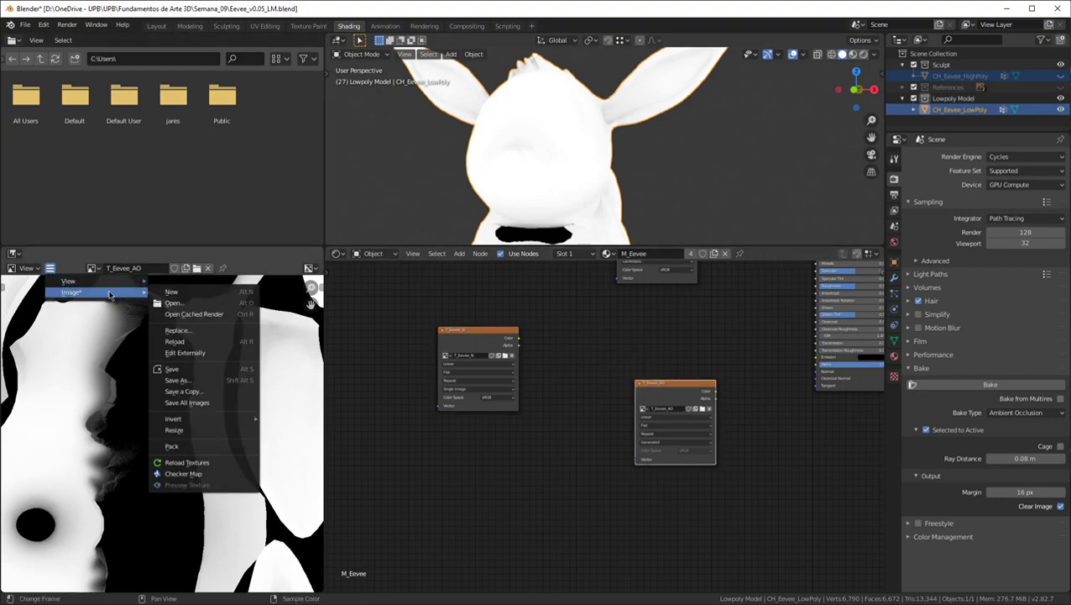
click(212, 380)
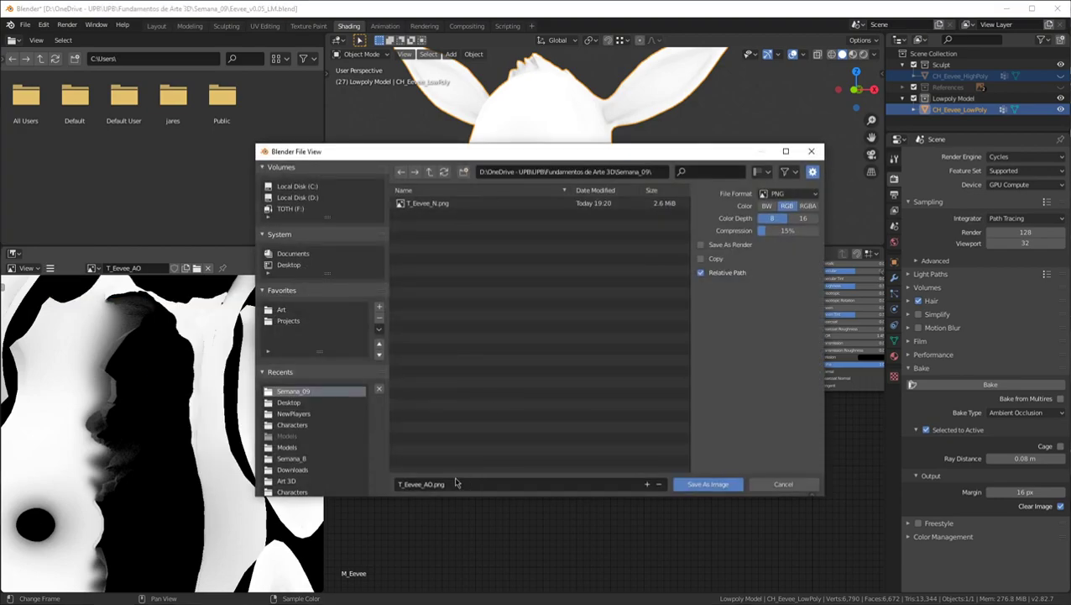
click(708, 484)
Make the T_Eevee_D texture node active and move it farther away from the Principled BSDF node
middle_drag(657, 342, 499, 424)
click(509, 309)
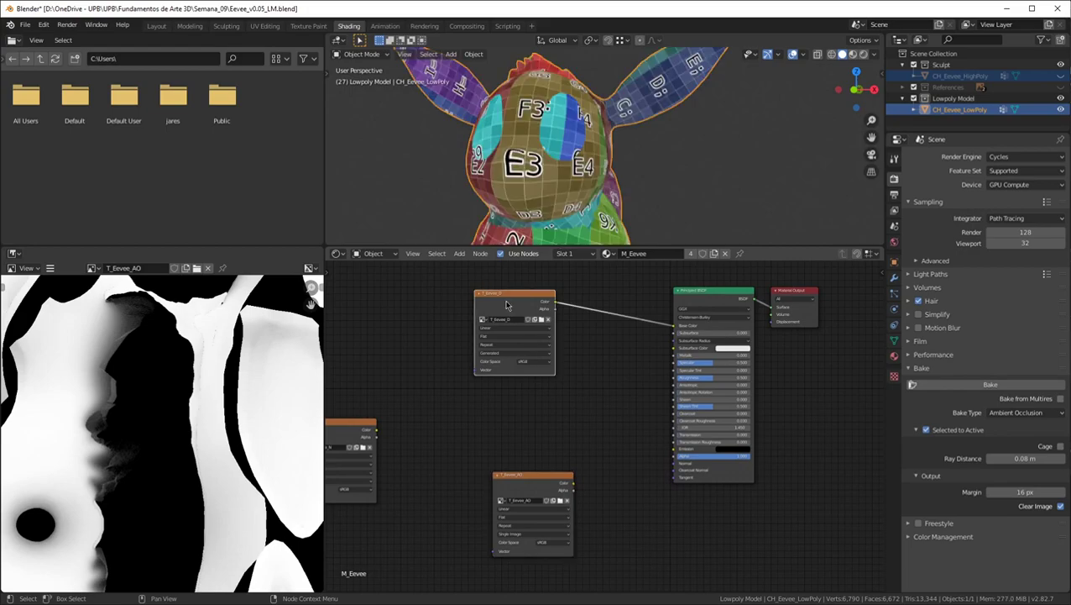
scroll(514, 285, up, 4)
scroll(502, 316, up, 1)
mouse_move(502, 316)
middle_down()
mouse_move(598, 307)
mouse_move(507, 333)
middle_up()
drag(520, 317, 417, 301)
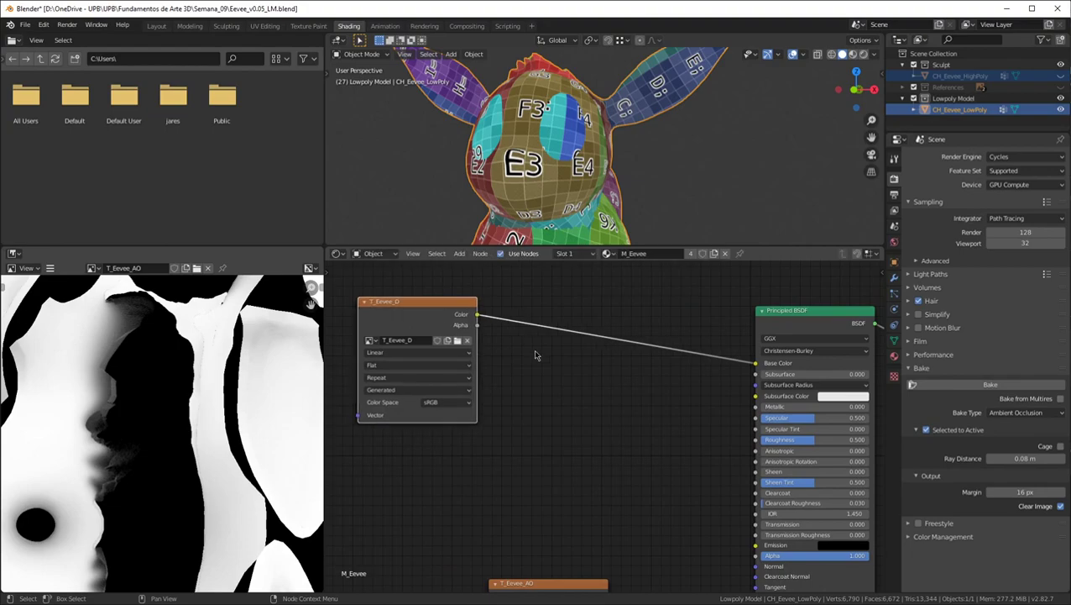
Check the image assigned to the texture node feeding Base Color, keeping T_Eevee_D
middle_drag(543, 370, 634, 317)
scroll(761, 318, down, 2)
middle_drag(761, 318, 672, 365)
key(ctrl+space)
middle_drag(469, 204, 750, 272)
click(518, 265)
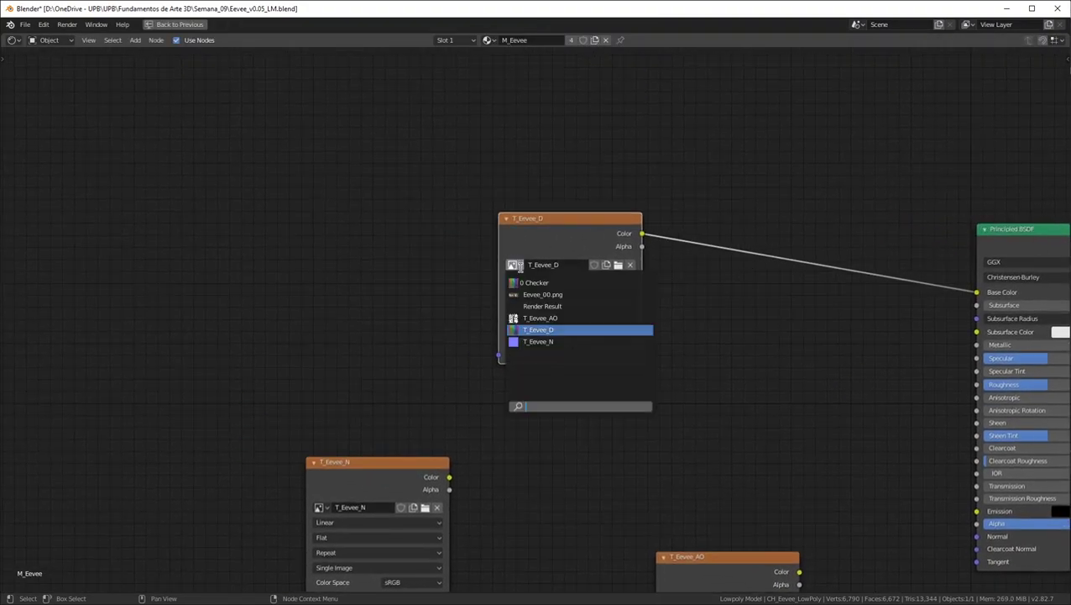
click(538, 330)
scroll(575, 273, down, 2)
key(ctrl+space)
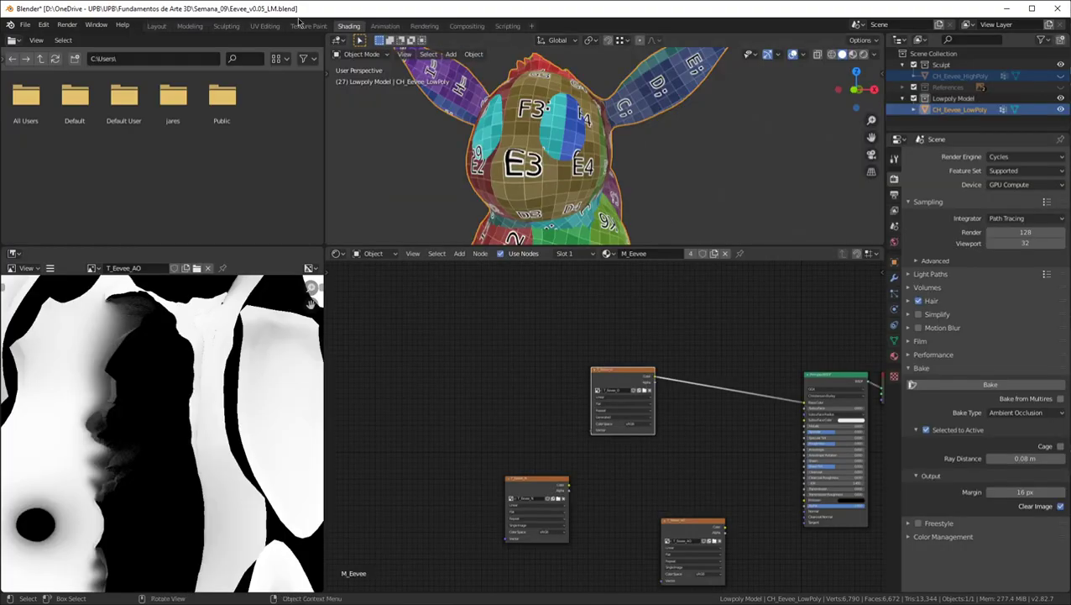
In the Texture Paint workspace, split the image editor horizontally and turn the lower area into a Shader Editor with its sidebar hidden
click(308, 26)
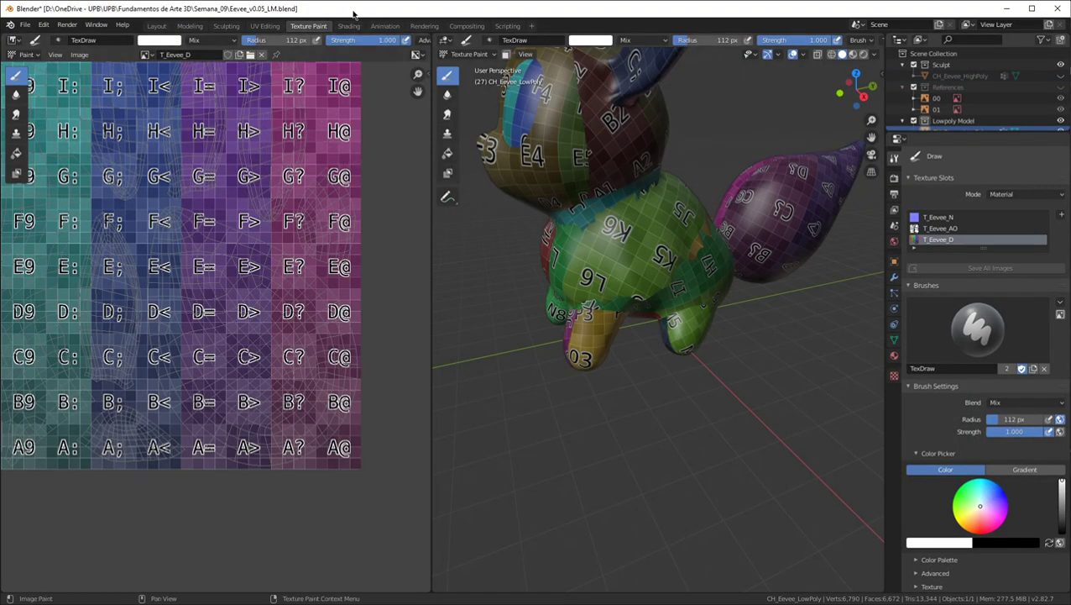
drag(428, 591, 34, 304)
click(14, 307)
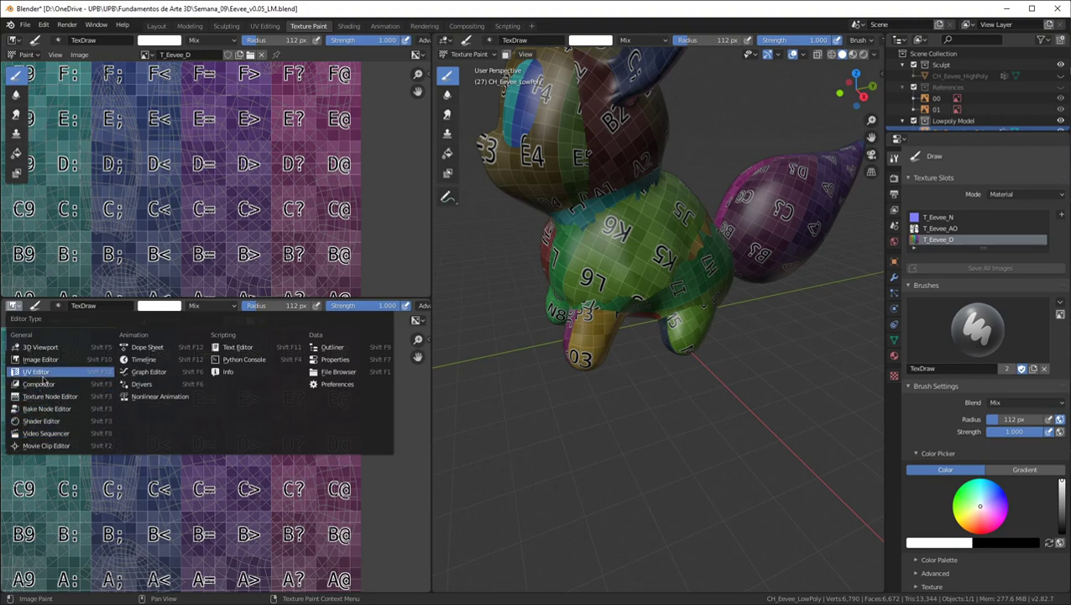
click(41, 421)
scroll(130, 451, down, 2)
middle_drag(130, 451, 262, 428)
scroll(244, 428, up, 12)
drag(122, 391, 152, 379)
scroll(148, 373, down, 6)
scroll(220, 398, up, 2)
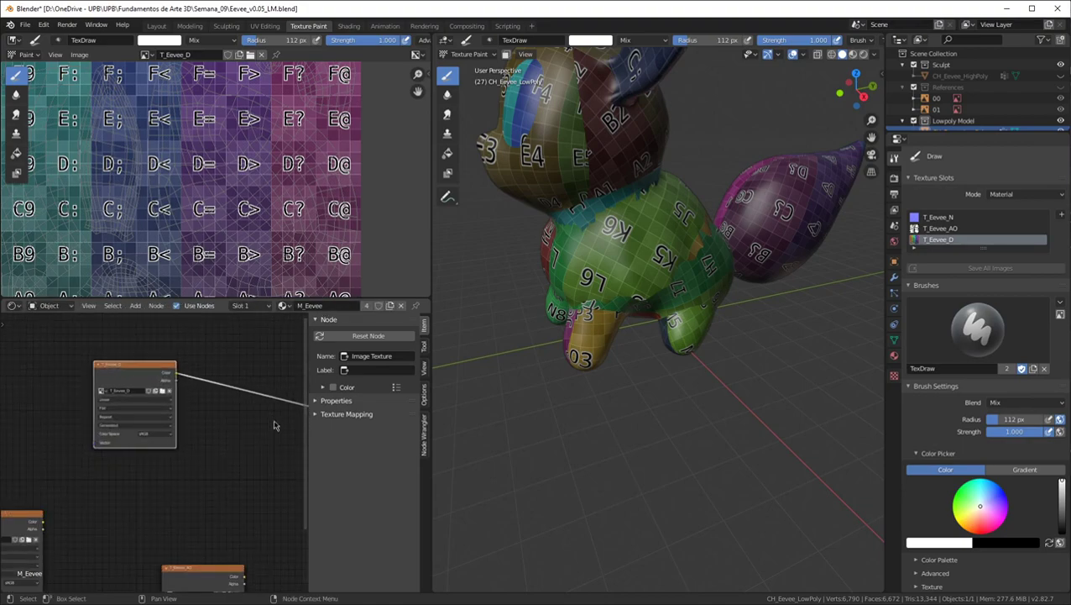
key(n)
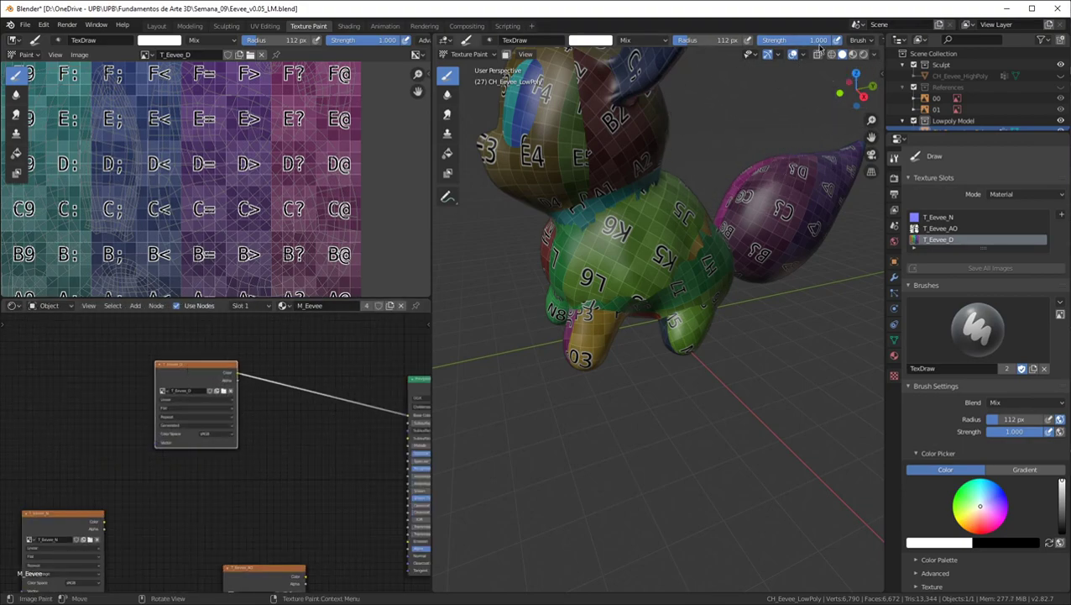
Try to fill the whole T_Eevee_D texture with white using the Fill tool
middle_drag(576, 239, 666, 254)
middle_drag(225, 391, 202, 336)
scroll(269, 214, down, 3)
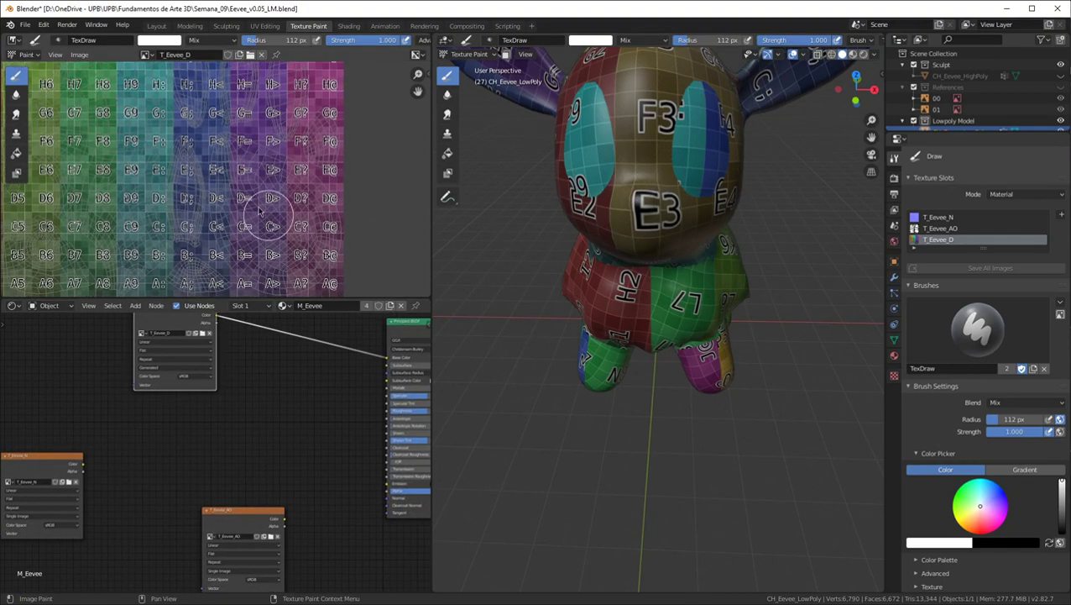
click(16, 152)
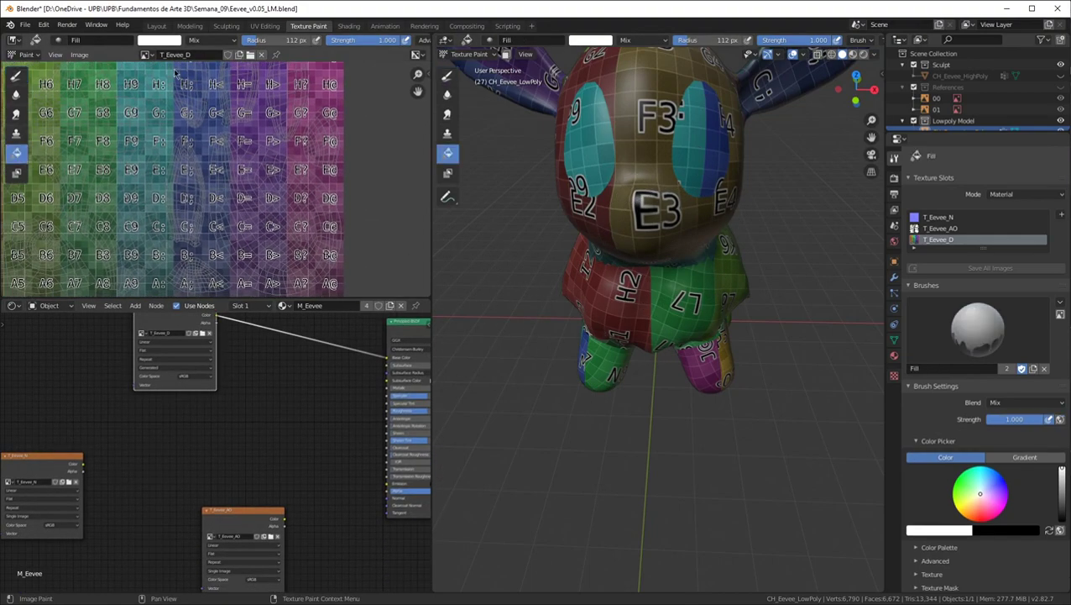
scroll(203, 159, down, 2)
scroll(252, 183, up, 4)
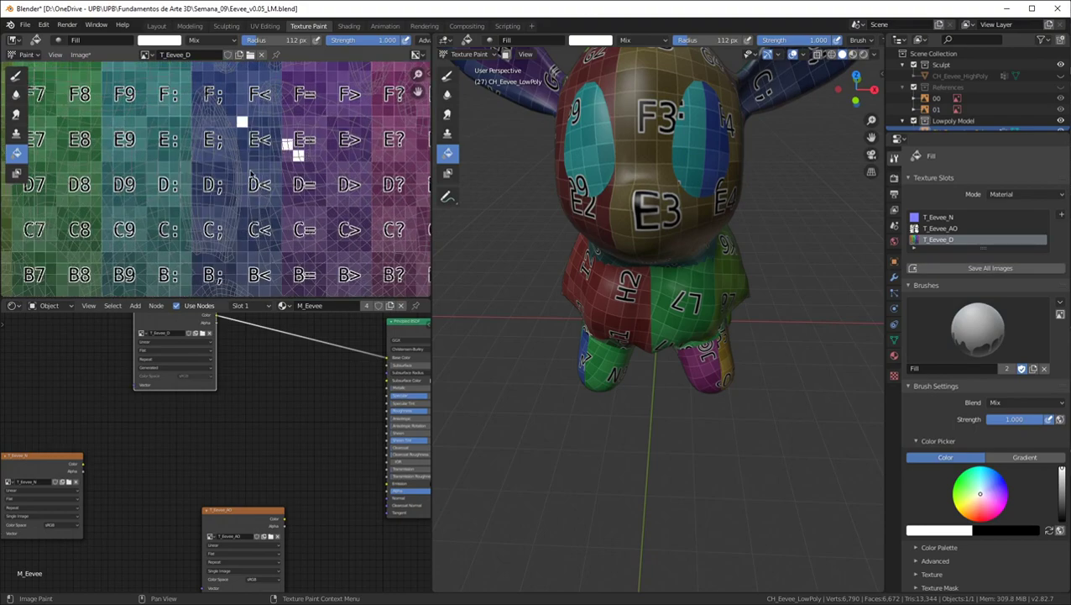
scroll(277, 124, down, 6)
Set the Draw brush radius to 500 px and paint the upper band of the T_Eevee_D texture white
click(16, 91)
click(16, 77)
scroll(165, 160, down, 1)
middle_drag(165, 160, 165, 249)
key(f)
click(210, 222)
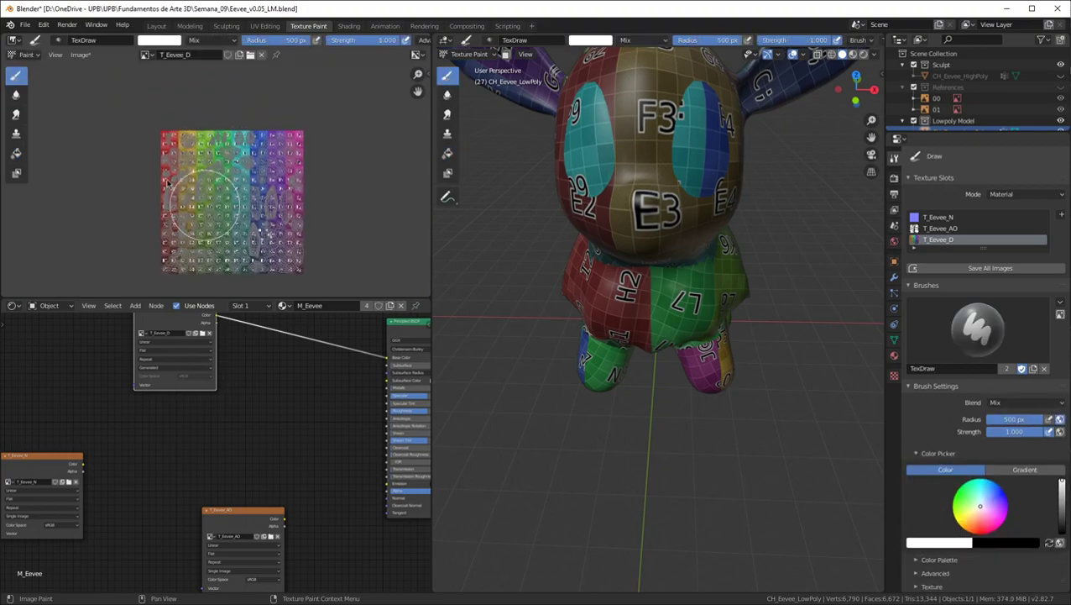
drag(124, 136, 151, 137)
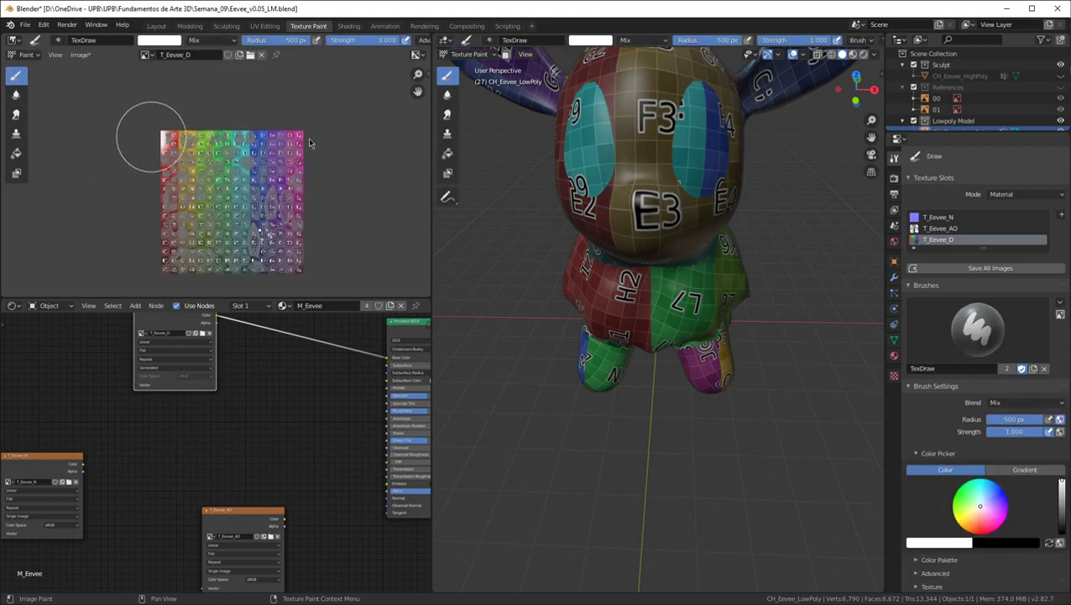
drag(306, 136, 185, 148)
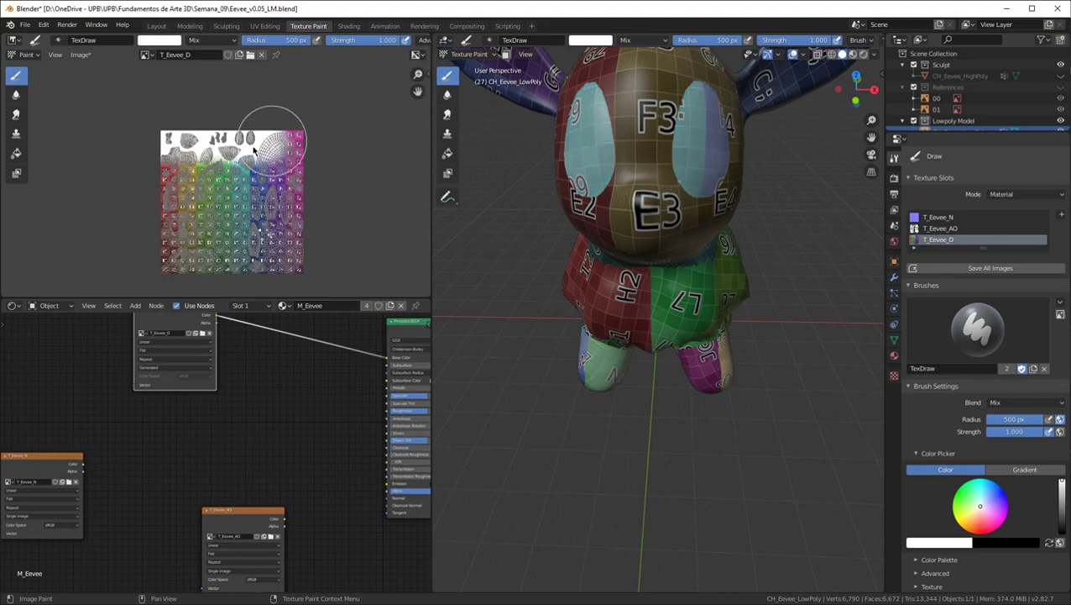
Maximize the image editor and paint the remaining coloured grid of T_Eevee_D white
key(ctrl+space)
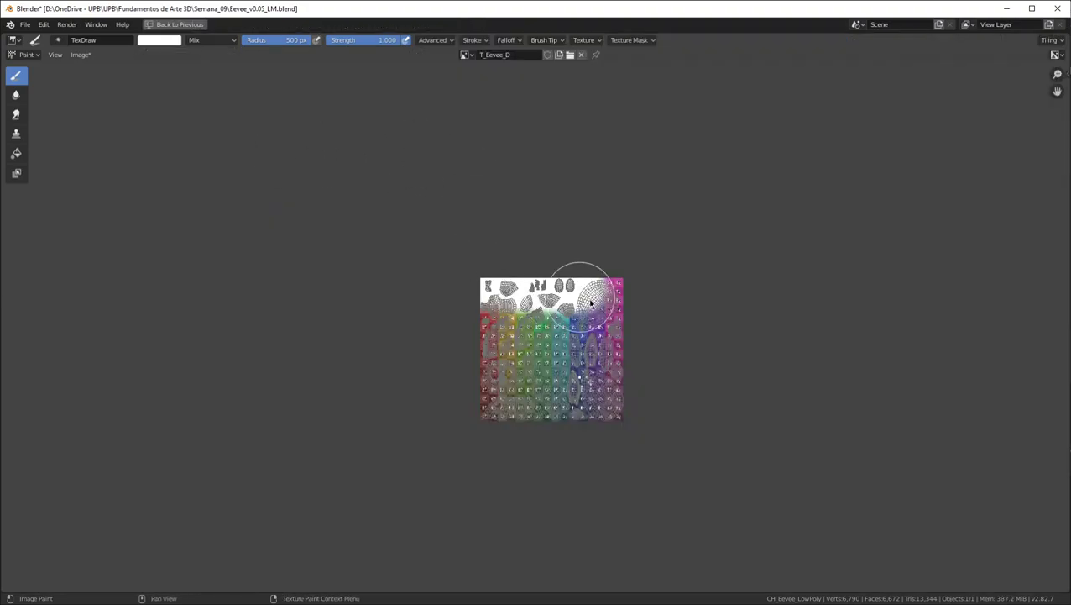
mouse_move(601, 301)
mouse_down()
mouse_move(607, 273)
mouse_move(615, 299)
mouse_up()
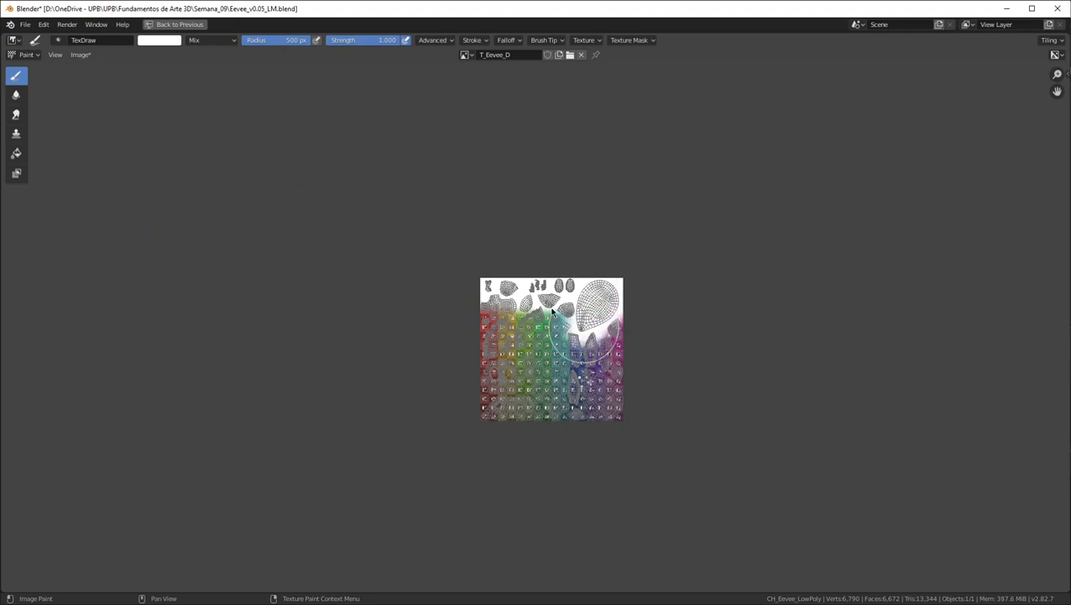
drag(571, 322, 614, 439)
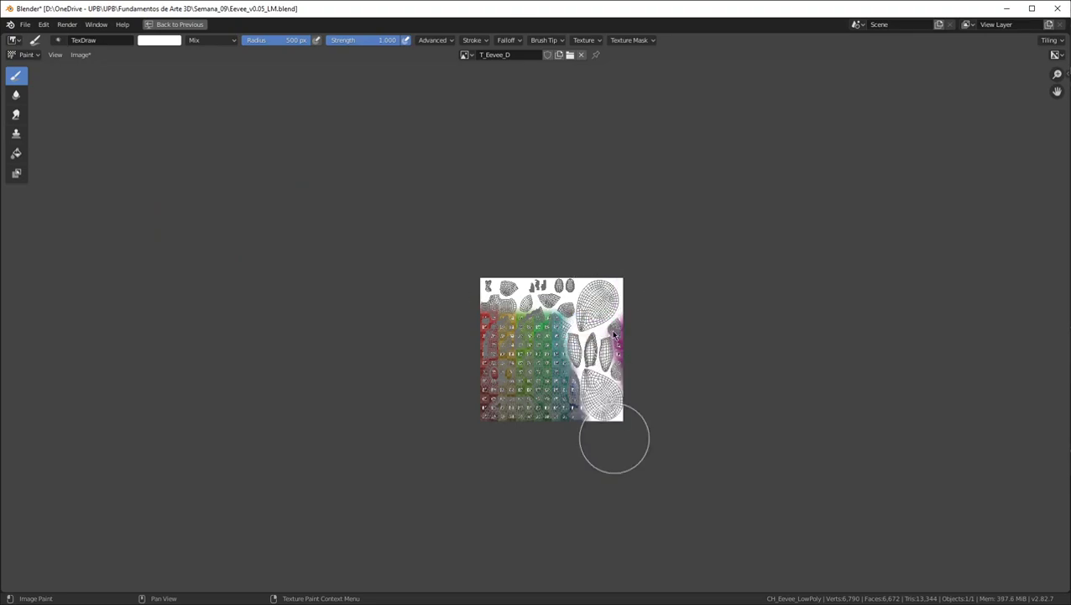
mouse_move(616, 343)
mouse_down()
mouse_move(610, 316)
mouse_move(626, 328)
mouse_move(617, 311)
mouse_move(622, 319)
mouse_up()
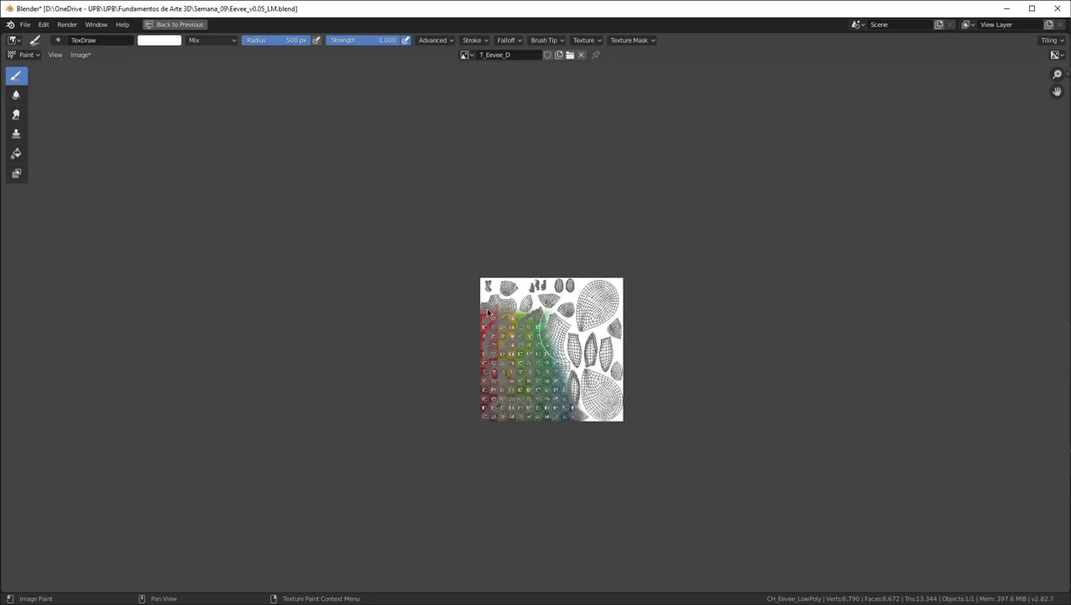
drag(447, 307, 576, 357)
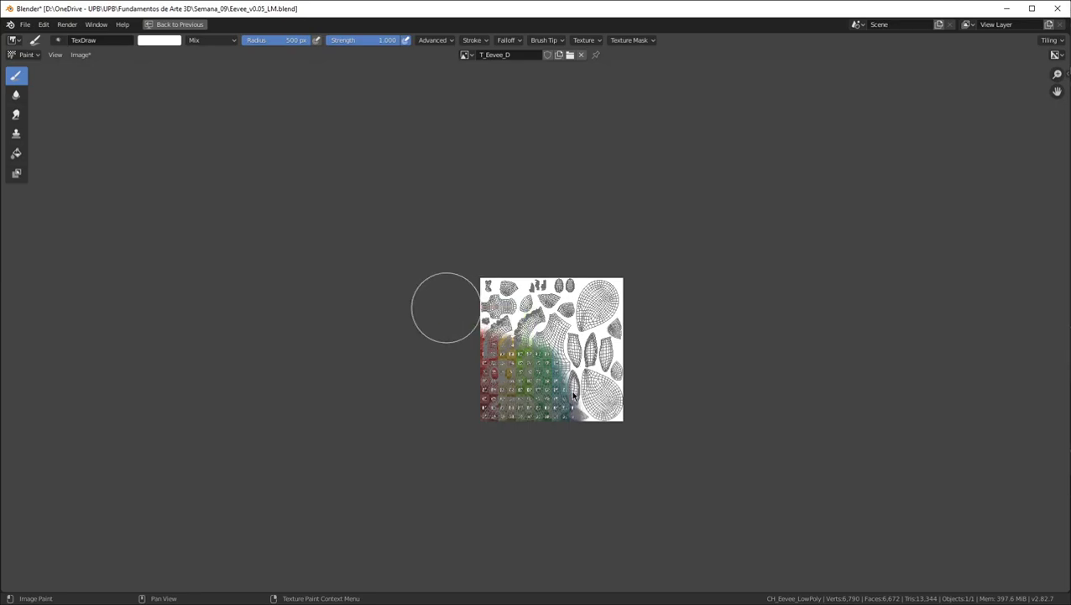
scroll(591, 373, up, 14)
scroll(524, 367, down, 8)
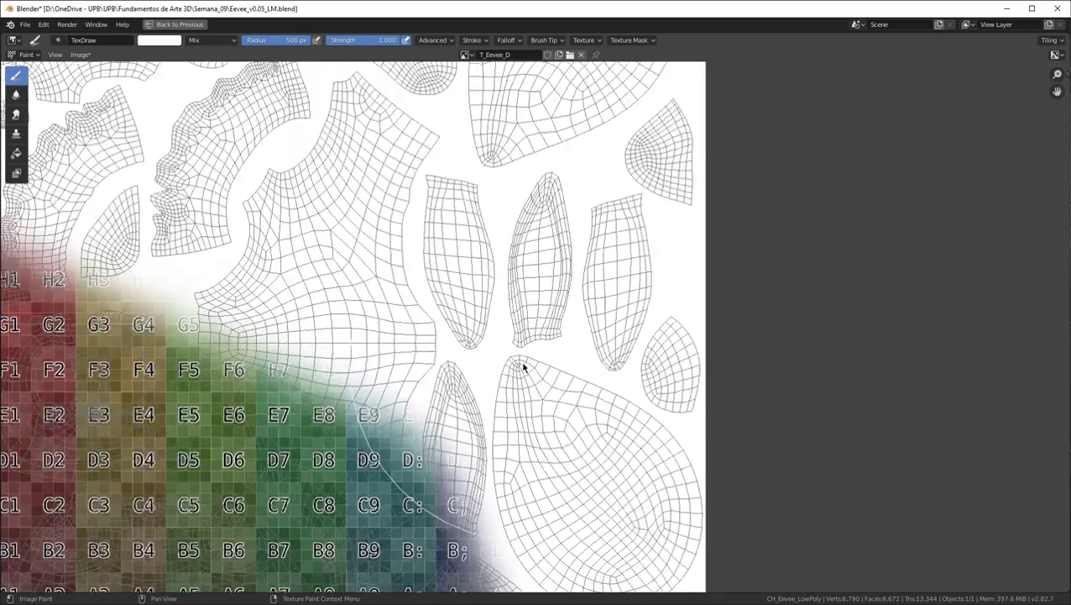
middle_drag(445, 279, 612, 230)
scroll(611, 229, down, 1)
drag(545, 321, 670, 477)
mouse_move(439, 254)
mouse_down()
mouse_move(478, 305)
mouse_move(530, 436)
mouse_up()
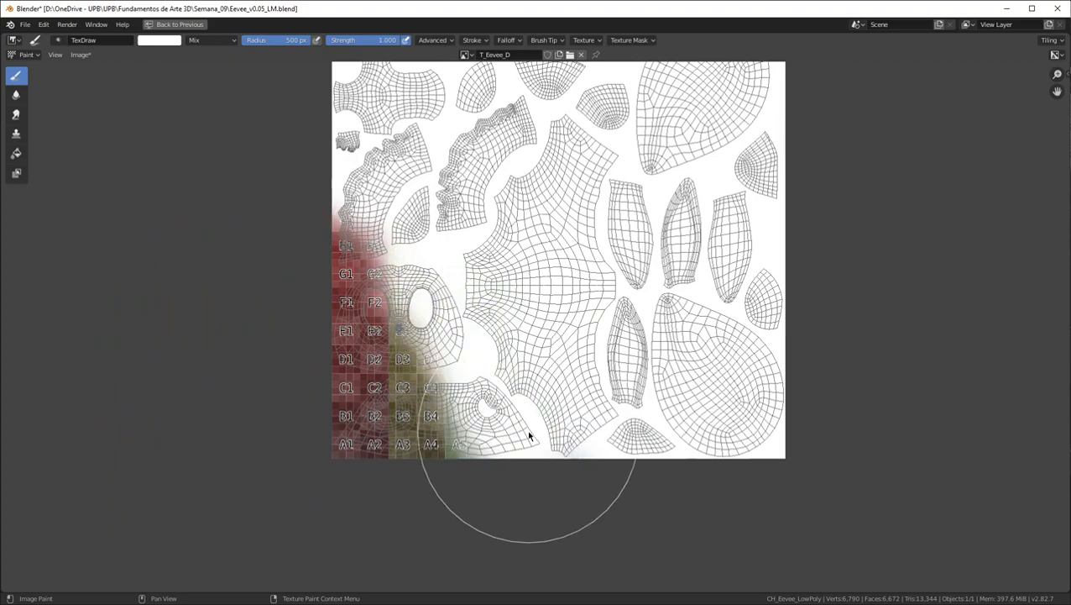
mouse_move(437, 232)
mouse_down()
mouse_move(370, 251)
mouse_move(256, 228)
mouse_move(335, 252)
mouse_move(361, 319)
mouse_move(361, 463)
mouse_move(409, 391)
mouse_move(414, 452)
mouse_move(395, 395)
mouse_up()
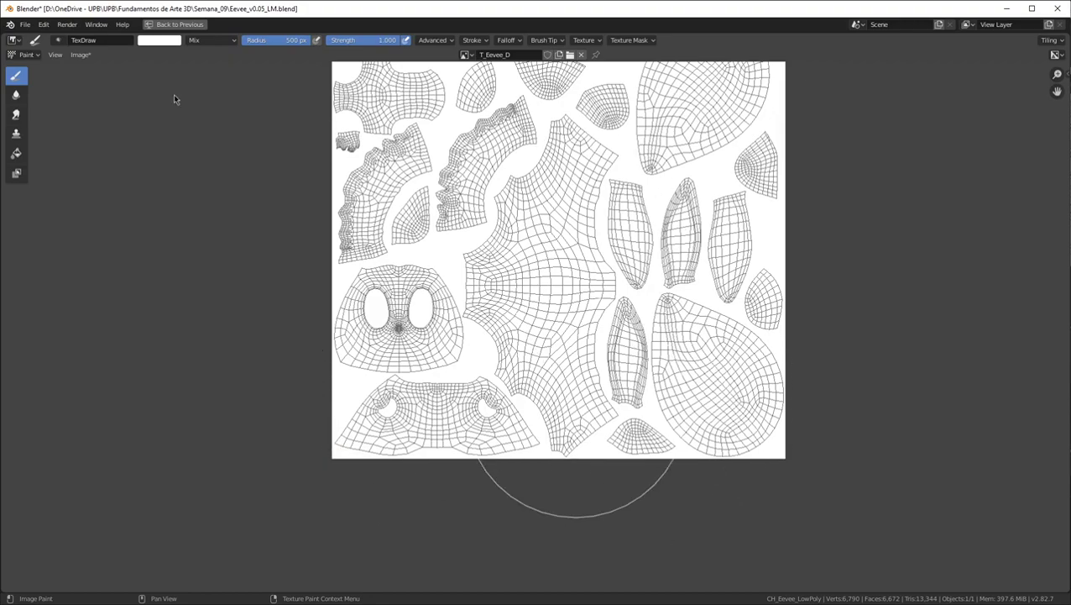
Fill the T_Eevee_D texture with a muted reddish brown and restore the split editor layout
click(16, 154)
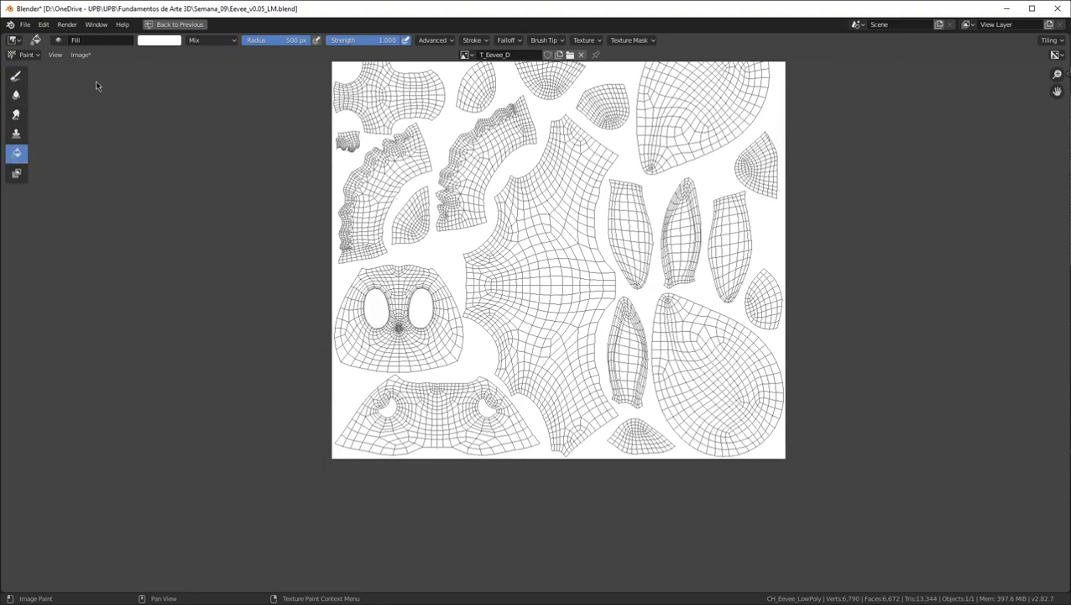
click(169, 39)
drag(168, 110, 173, 113)
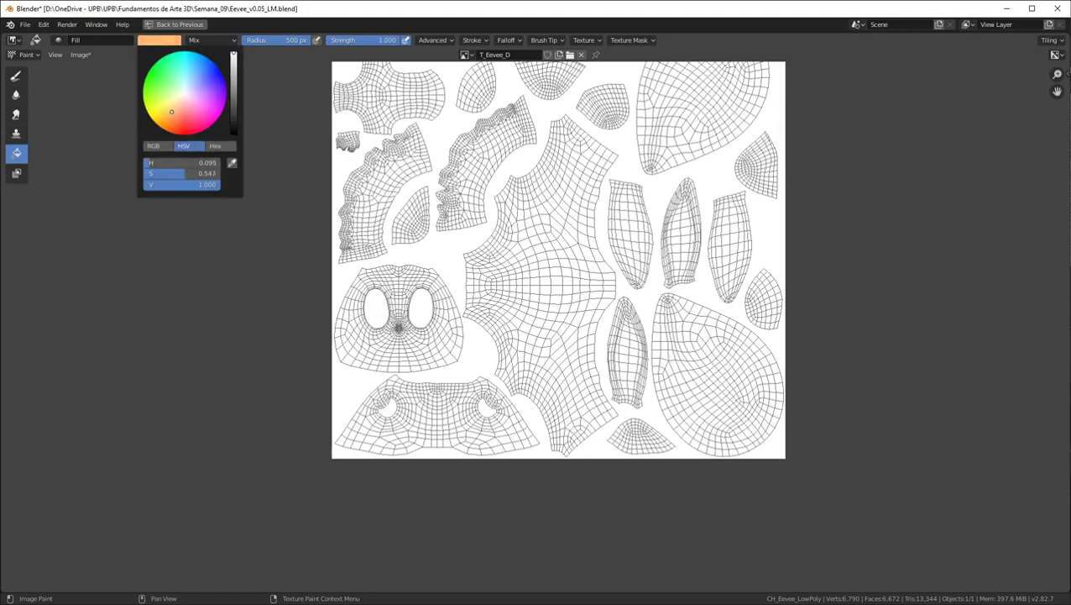
drag(233, 76, 233, 83)
click(486, 188)
scroll(576, 171, down, 4)
key(ctrl+space)
middle_drag(646, 185, 578, 209)
scroll(210, 470, down, 2)
scroll(213, 502, up, 2)
Move the T_Eevee_N texture node closer to the Principled BSDF and add a Bump node between them
drag(39, 449, 186, 403)
click(262, 414)
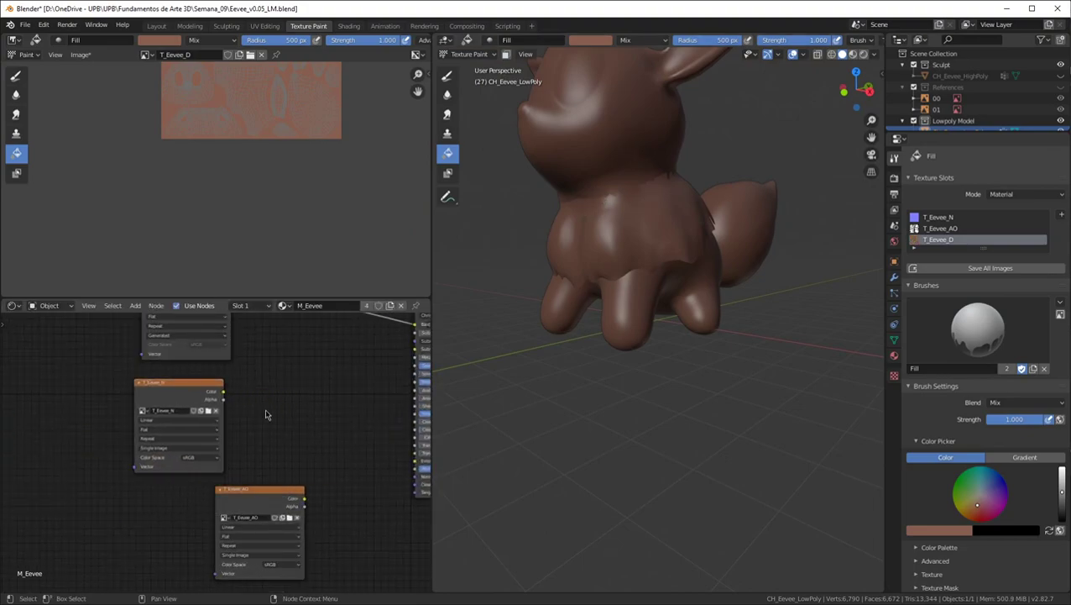
key(shift+a)
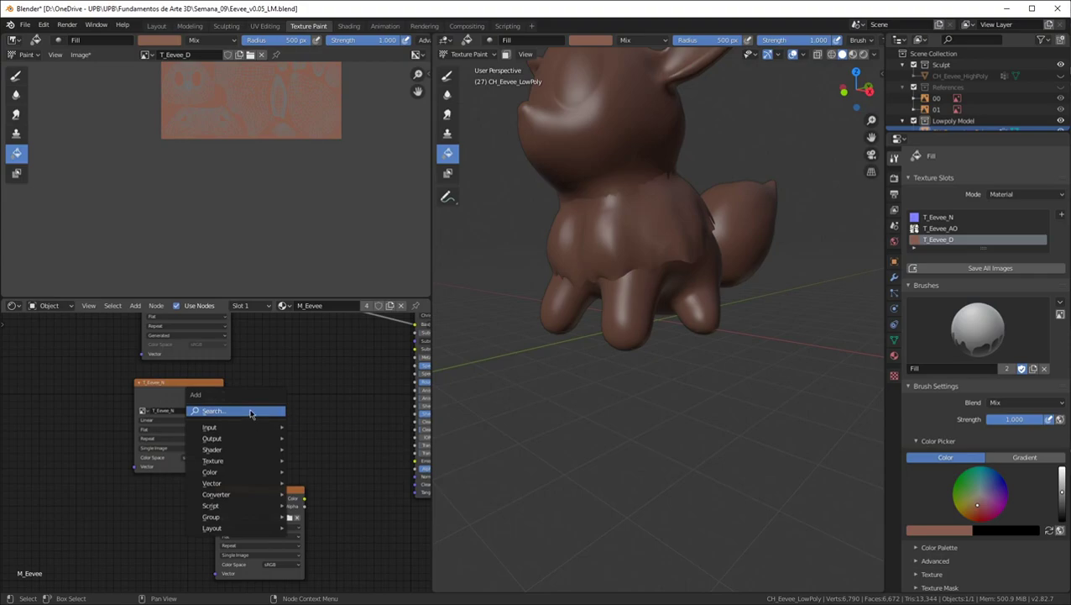
click(251, 412)
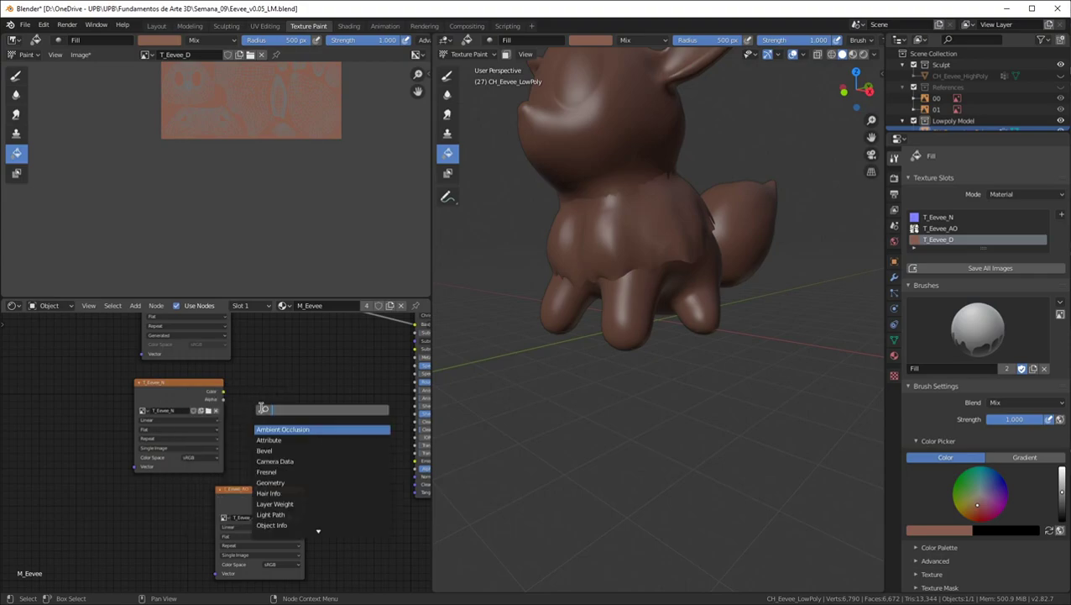
text(bum)
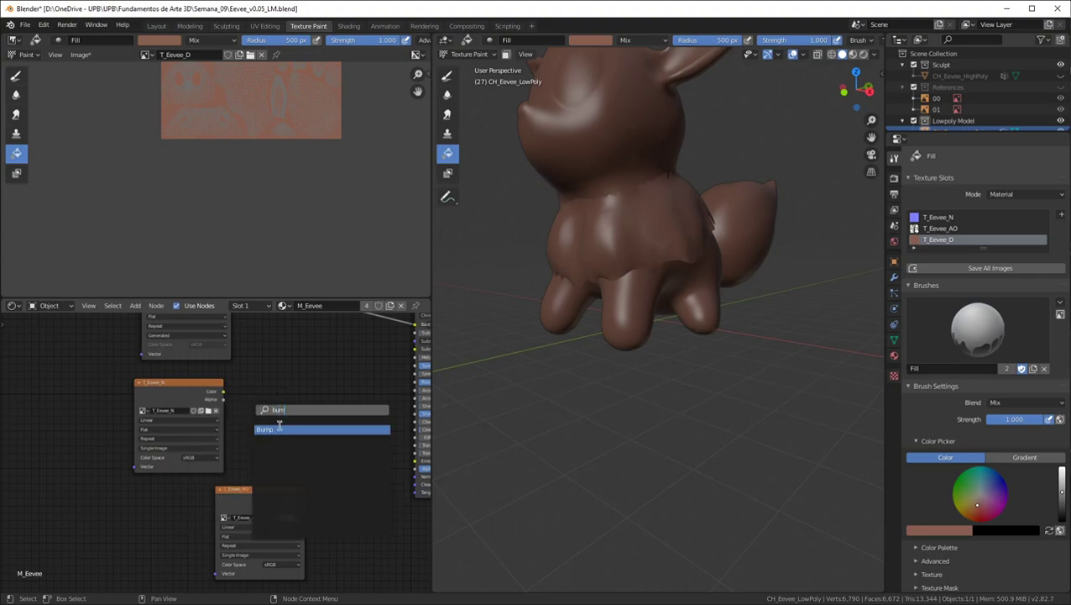
click(278, 428)
click(321, 437)
scroll(321, 437, up, 1)
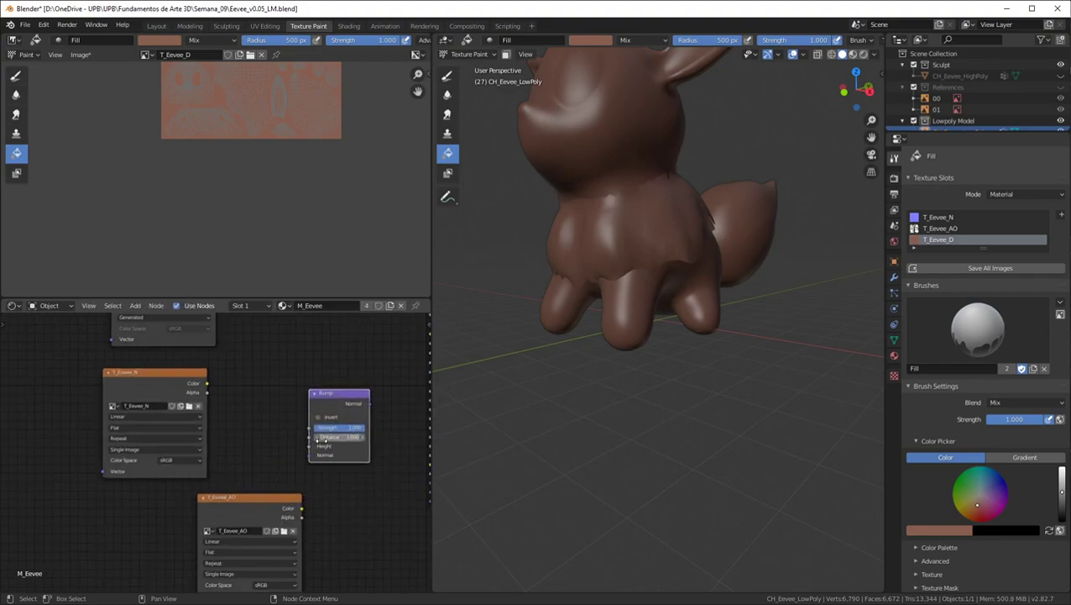
scroll(320, 438, up, 1)
Set T_Eevee_N's colour space to Non-Color and link its Color through the Bump node's Normal input to the Principled BSDF's Normal
click(125, 416)
click(125, 417)
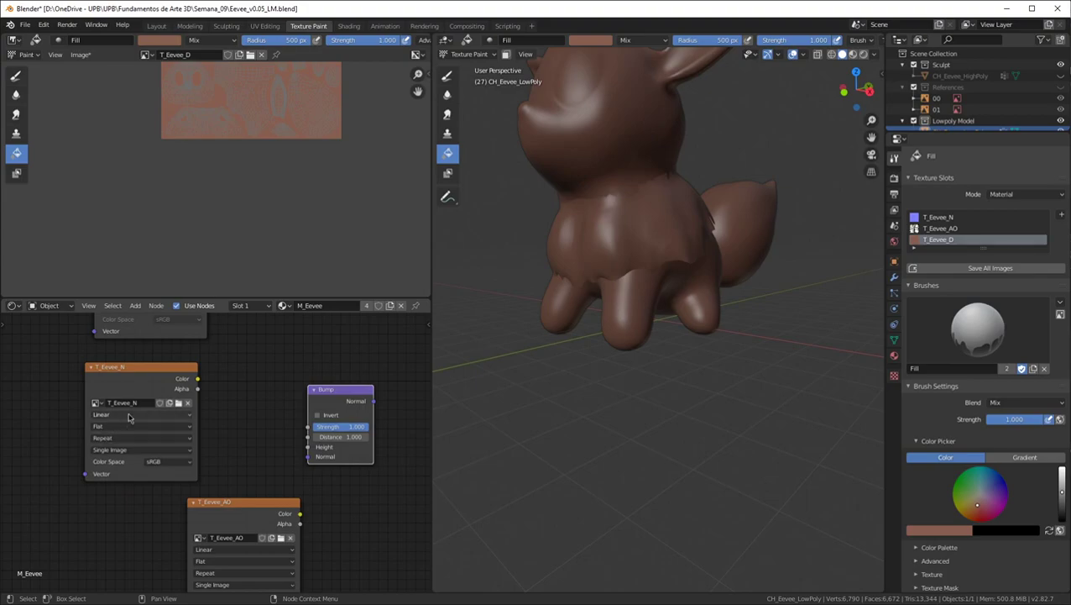
click(128, 415)
click(129, 416)
click(154, 461)
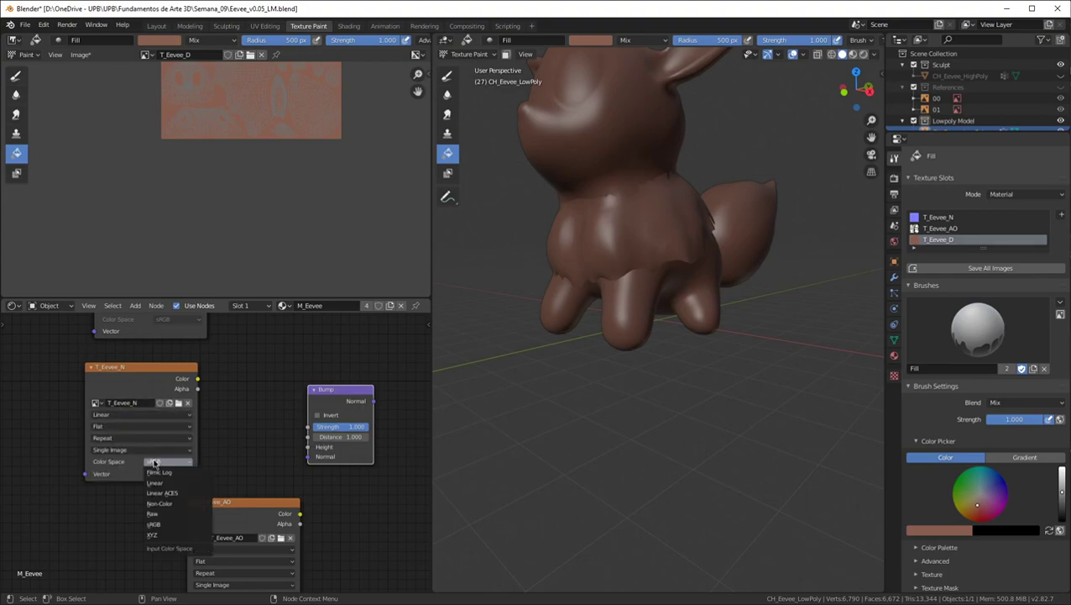
click(168, 504)
drag(198, 378, 307, 456)
scroll(252, 420, down, 2)
drag(243, 390, 295, 456)
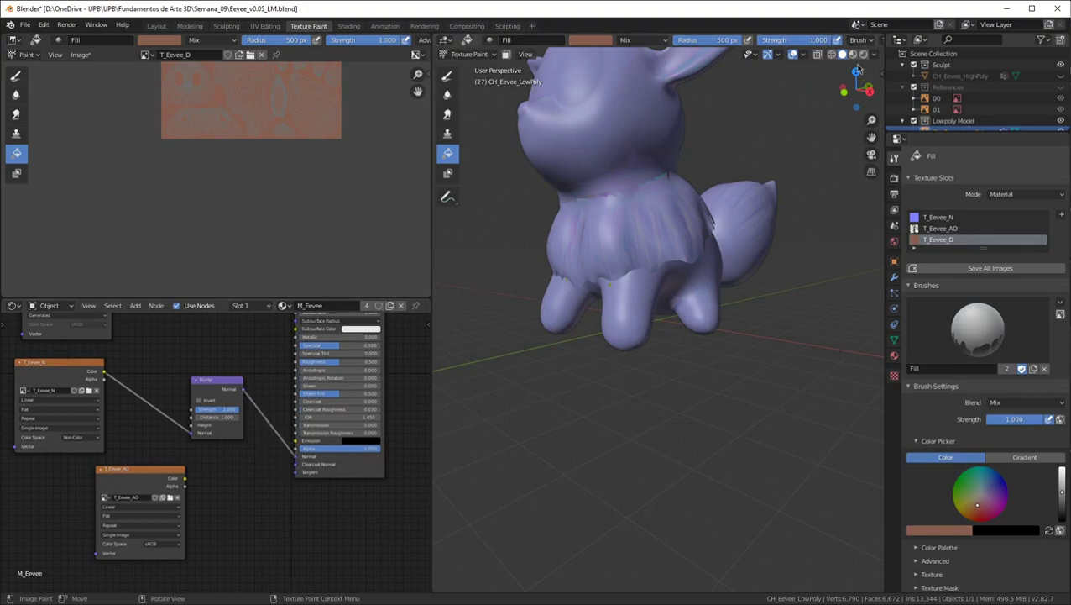
Examine the low-poly Eevee's shading in Rendered mode and in Material Preview
middle_drag(727, 135, 723, 163)
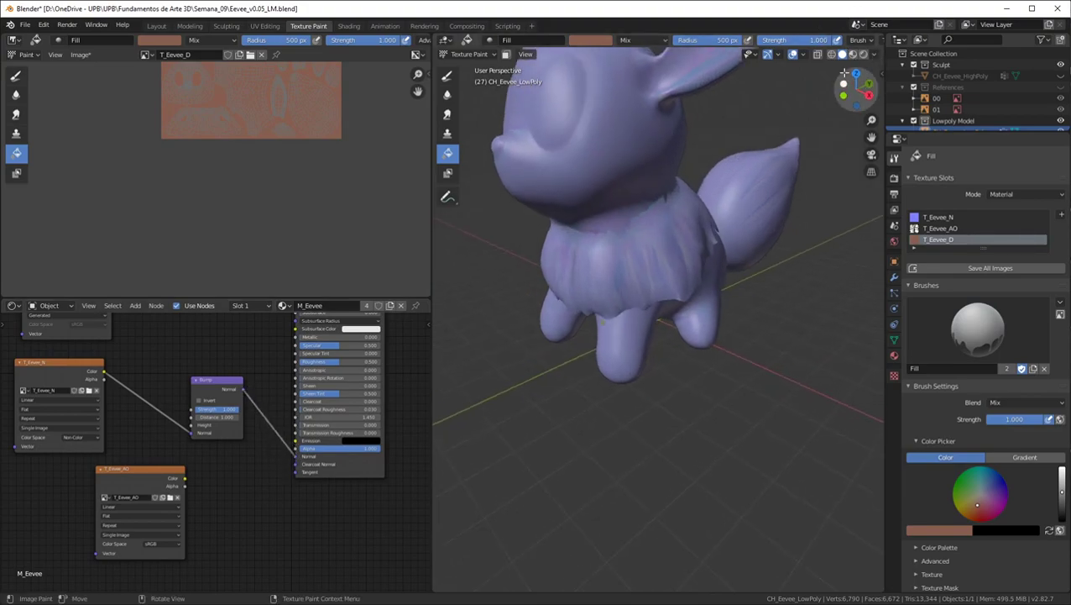
click(874, 56)
click(860, 58)
click(853, 55)
click(863, 56)
scroll(744, 113, down, 2)
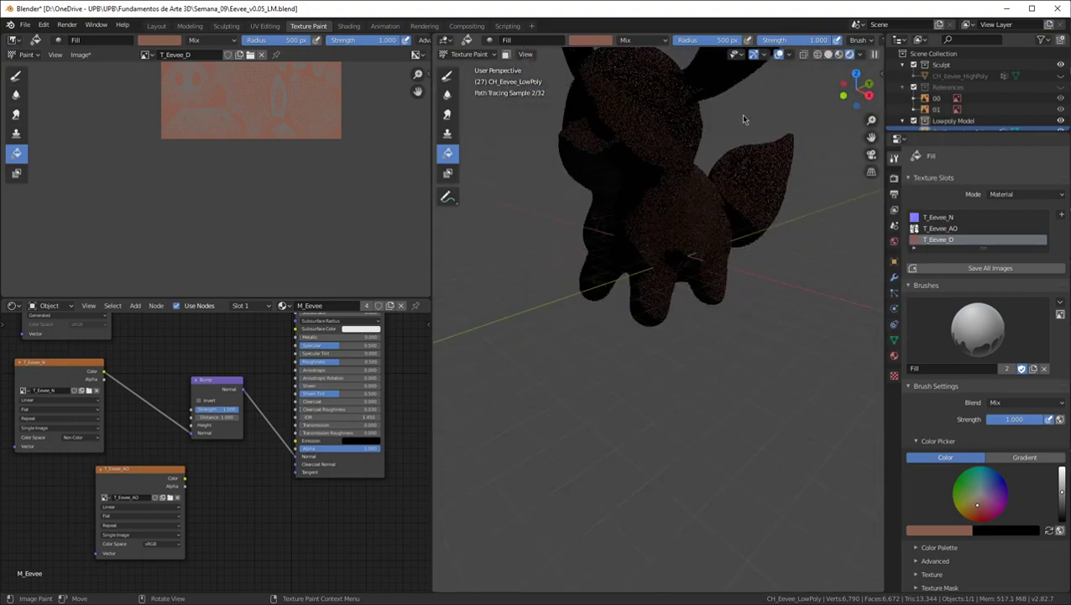
middle_drag(684, 136, 682, 235)
scroll(682, 240, up, 5)
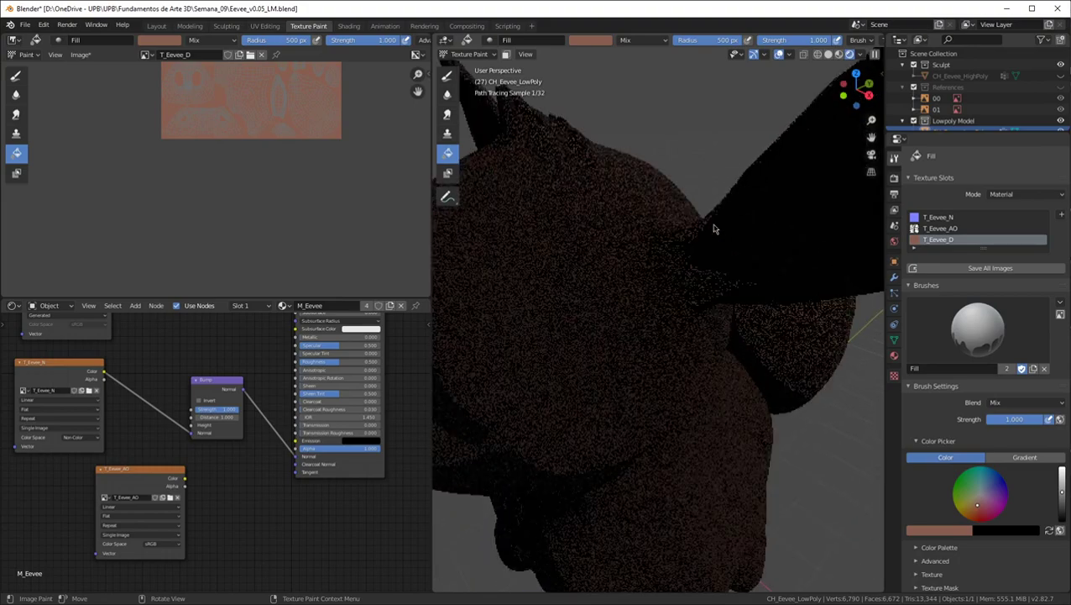
click(839, 54)
scroll(736, 181, down, 5)
mouse_move(770, 190)
middle_down()
mouse_move(719, 180)
mouse_move(765, 197)
mouse_move(763, 179)
mouse_move(703, 219)
mouse_move(712, 191)
middle_up()
middle_drag(761, 223, 599, 172)
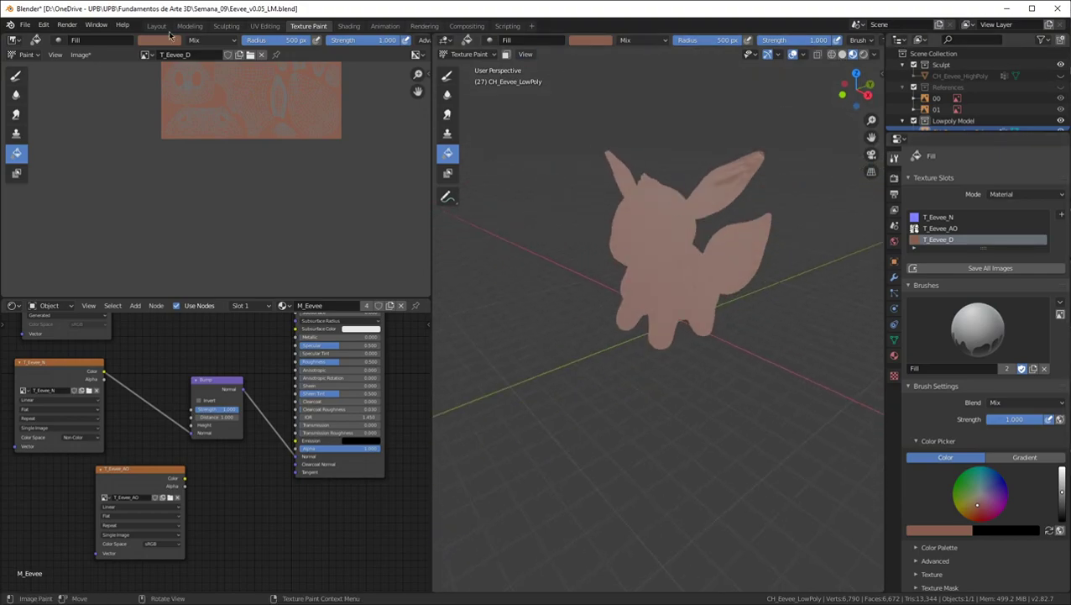
Add a Sun light to the scene in the Layout workspace
click(156, 26)
scroll(439, 306, down, 5)
scroll(438, 306, up, 1)
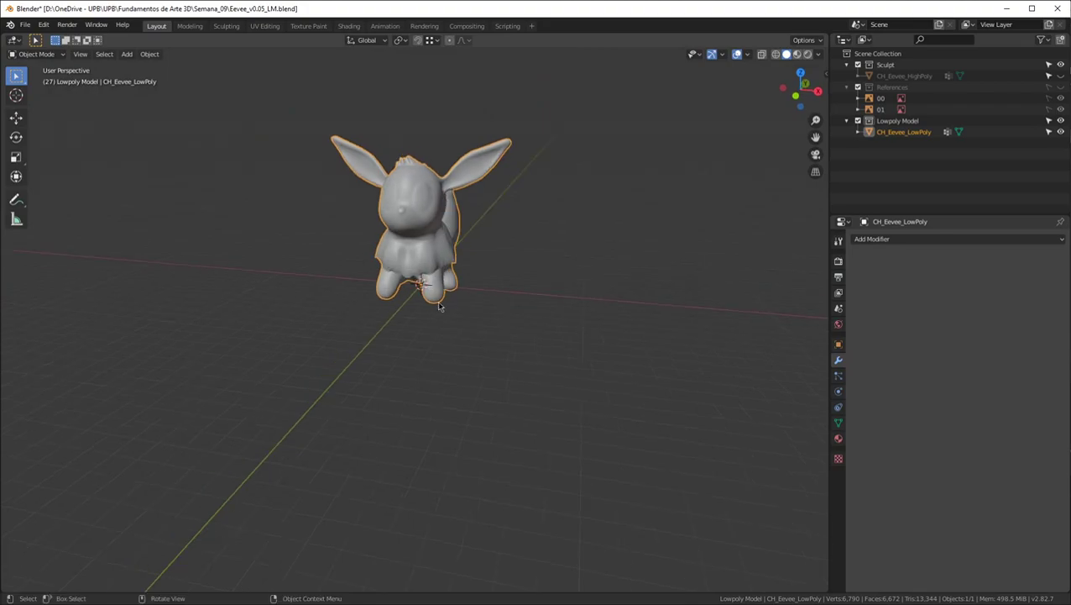
key(shift+a)
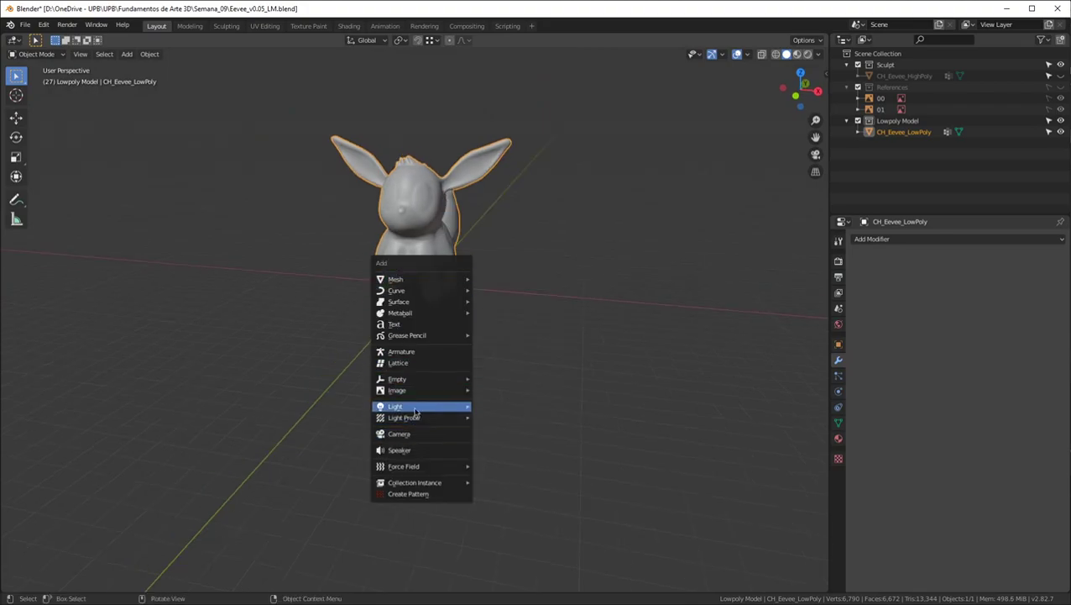
mouse_move(415, 408)
click(504, 417)
scroll(400, 306, down, 4)
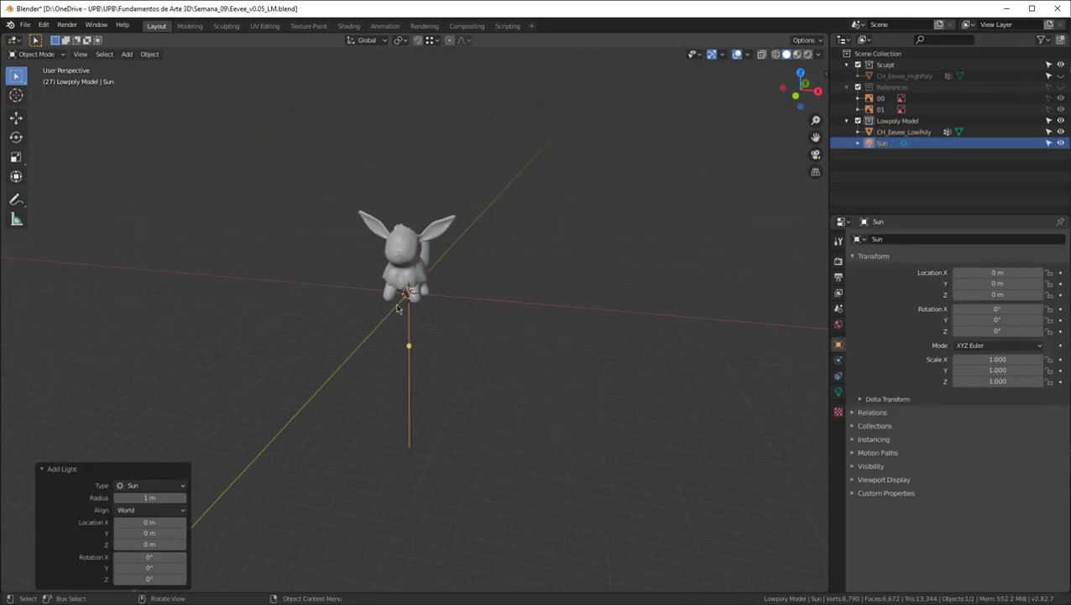
Move the Sun light up about 32 m, and about 22 m along X and -72 m along Y
key(g)
key(z)
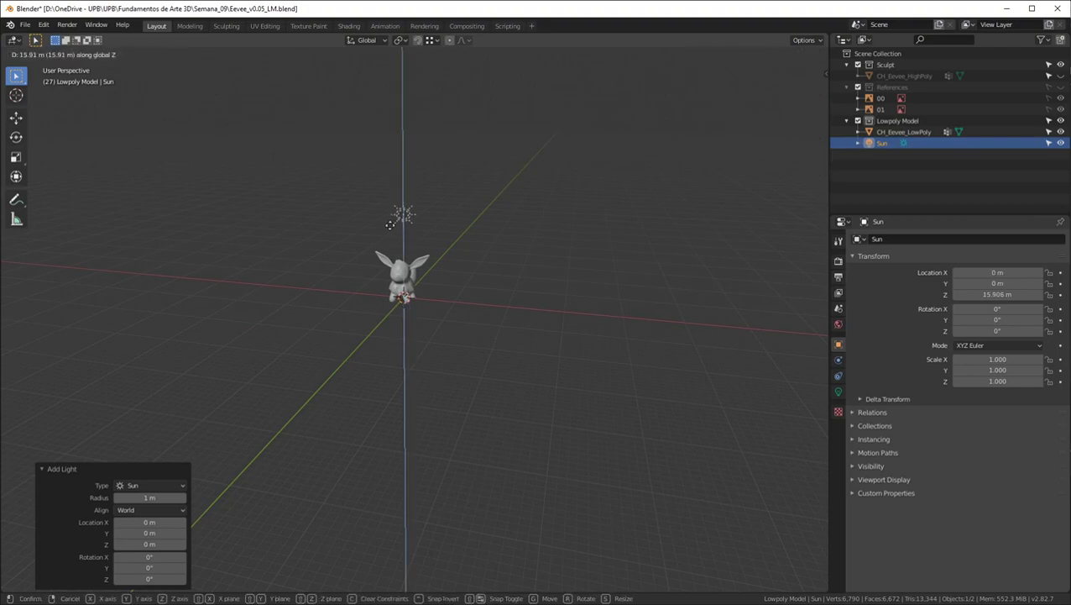
click(382, 138)
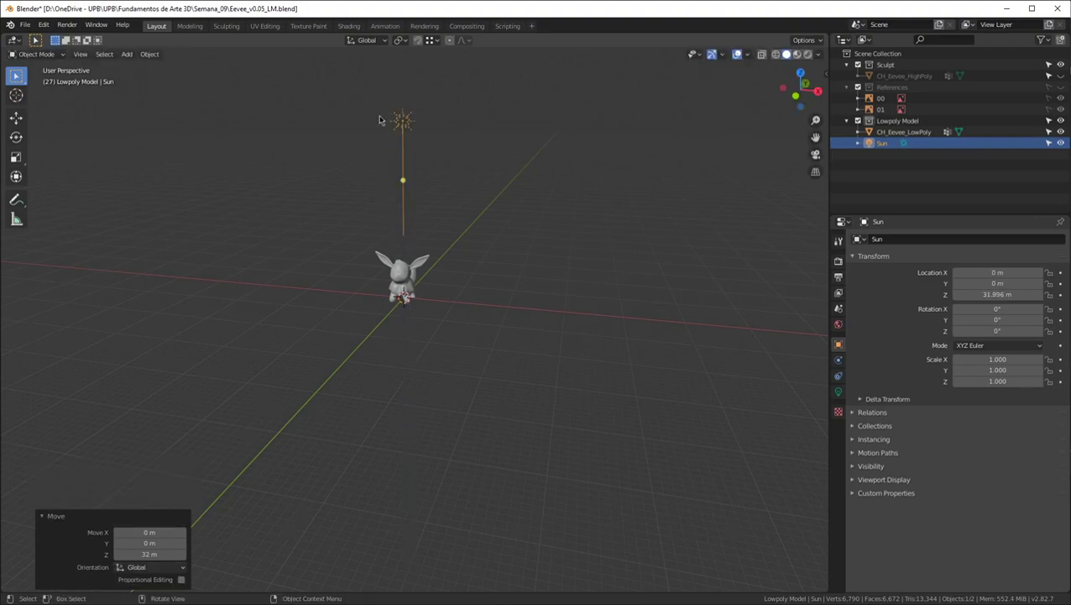
key(g)
key(shift+z)
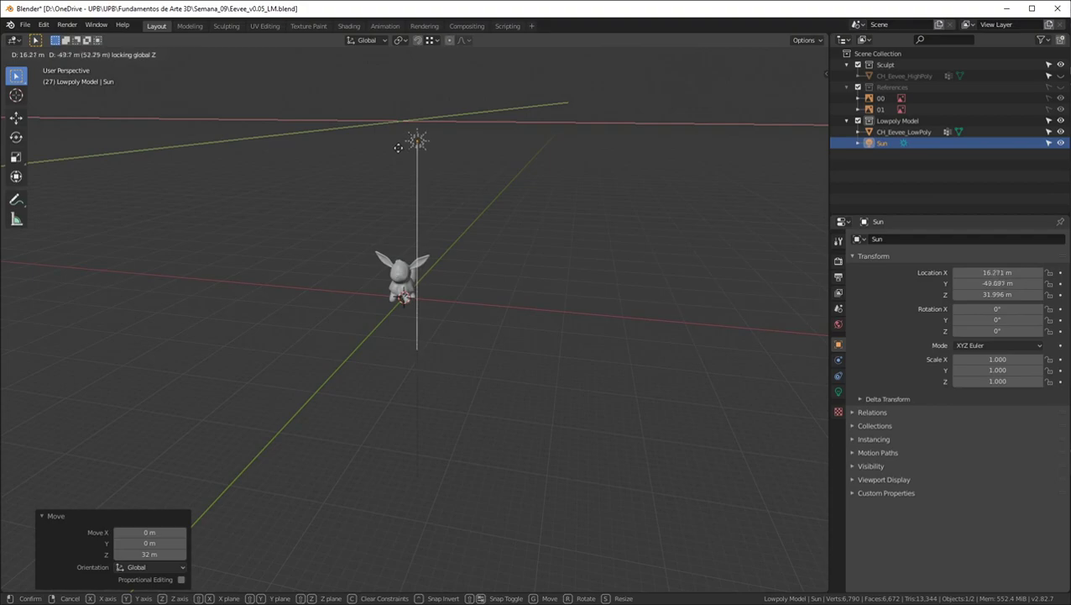
click(397, 181)
Rotate the Sun light about 62° in a side-on view so that it points towards the Eevee
middle_drag(398, 182, 255, 276)
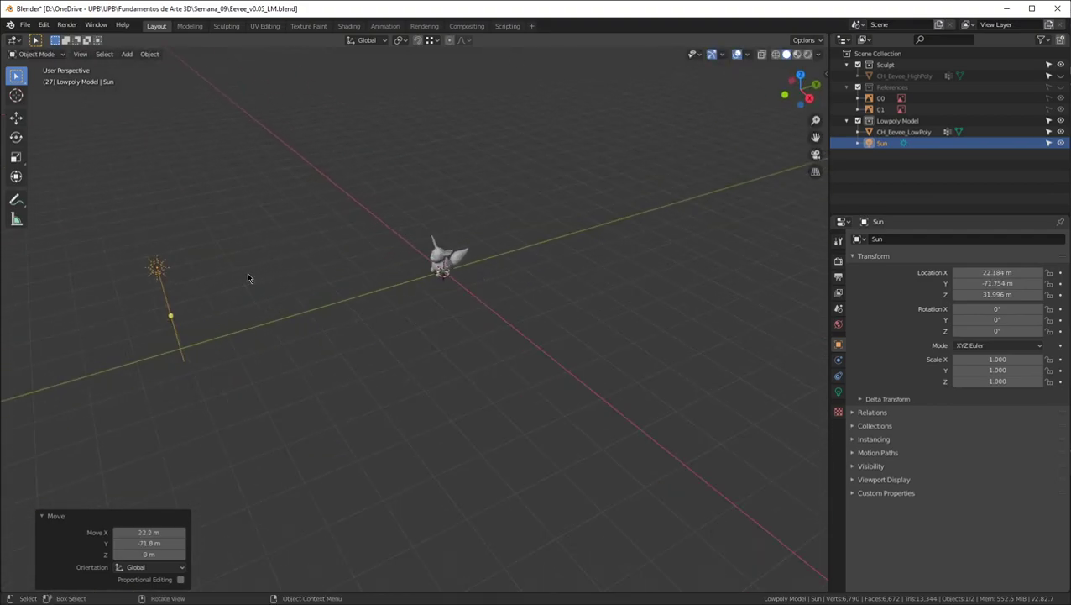
key(r)
click(224, 168)
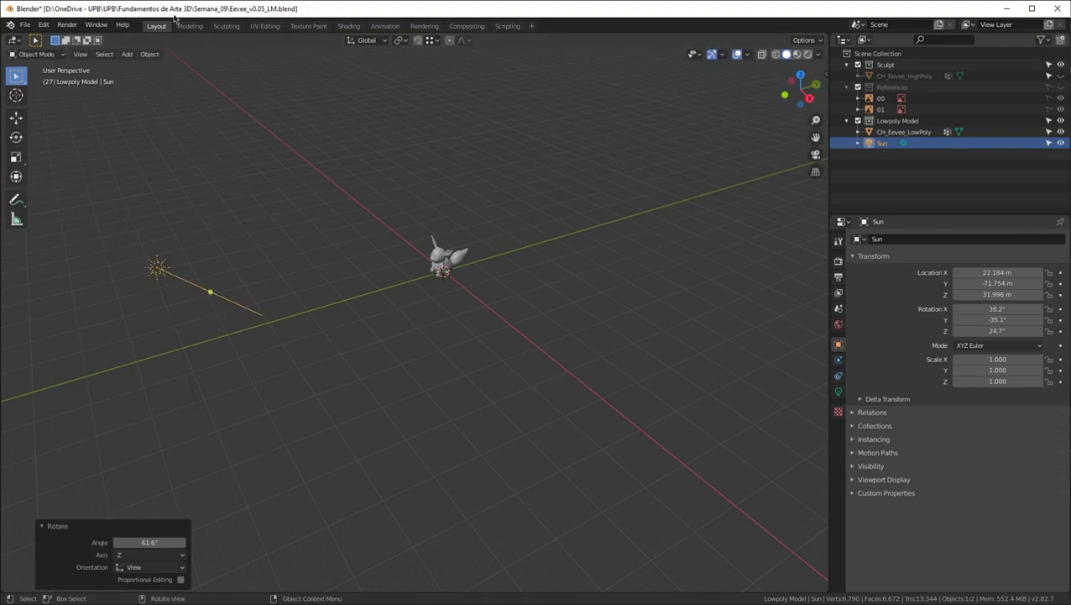
Return to the Texture Paint workspace and switch its 3D viewport to Rendered shading, framing the Eevee
click(305, 29)
scroll(662, 256, up, 3)
mouse_move(663, 256)
middle_down()
mouse_move(658, 227)
mouse_move(715, 256)
mouse_move(730, 217)
mouse_move(645, 302)
middle_up()
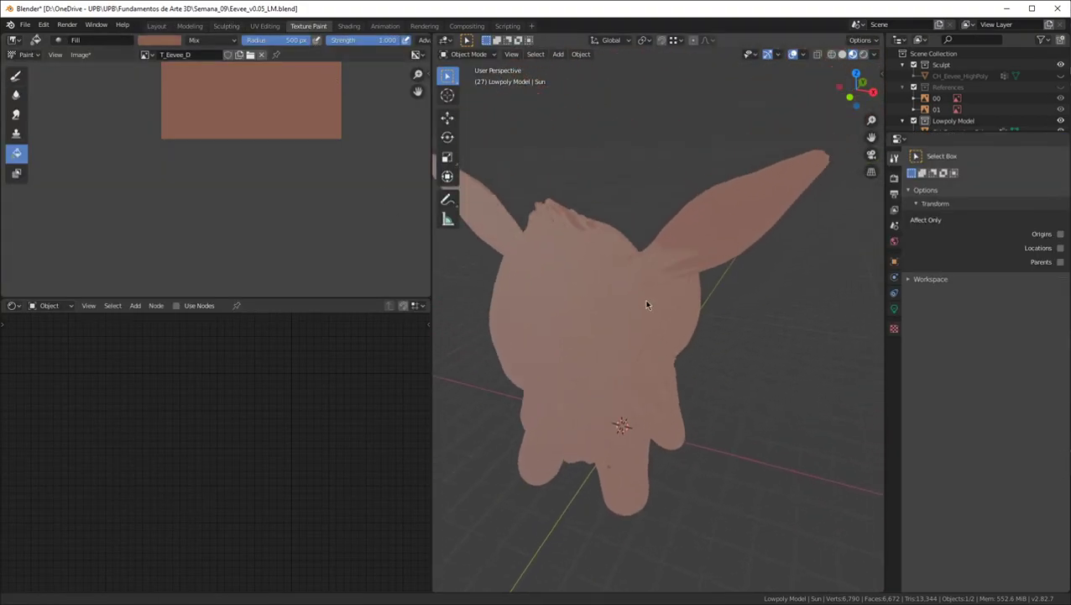
scroll(637, 294, down, 4)
scroll(648, 313, up, 2)
scroll(649, 318, up, 1)
mouse_move(650, 367)
middle_down()
mouse_move(646, 340)
mouse_move(582, 334)
mouse_move(623, 274)
mouse_move(582, 243)
middle_up()
scroll(607, 335, up, 2)
click(864, 54)
Select the Sun and set its light Strength to 2
scroll(957, 101, down, 1)
click(945, 123)
click(895, 308)
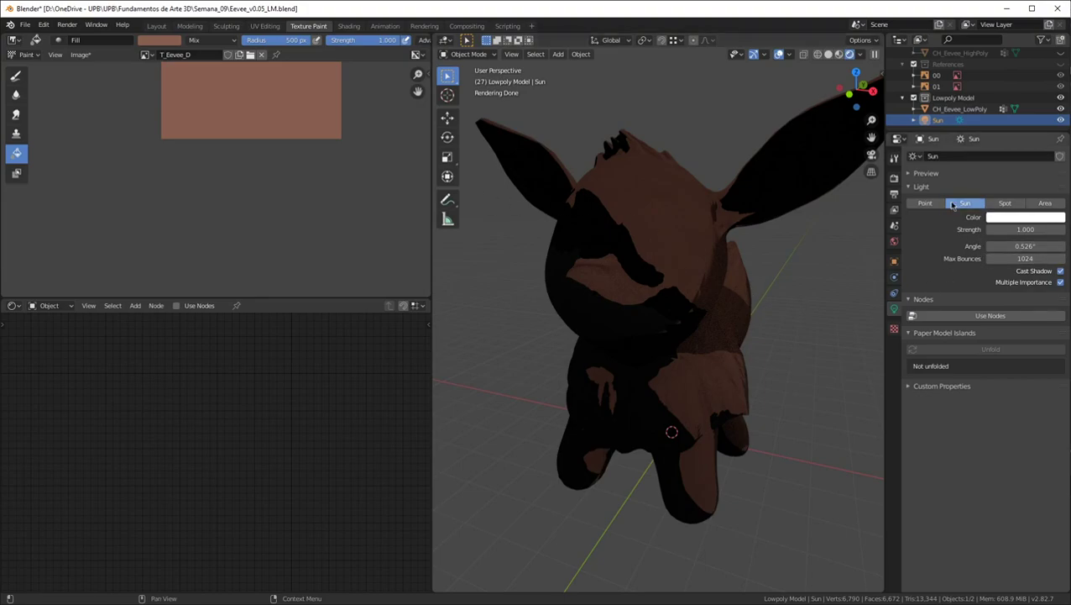
mouse_move(997, 230)
mouse_down()
mouse_move(1056, 230)
mouse_move(1035, 230)
mouse_up()
click(1021, 232)
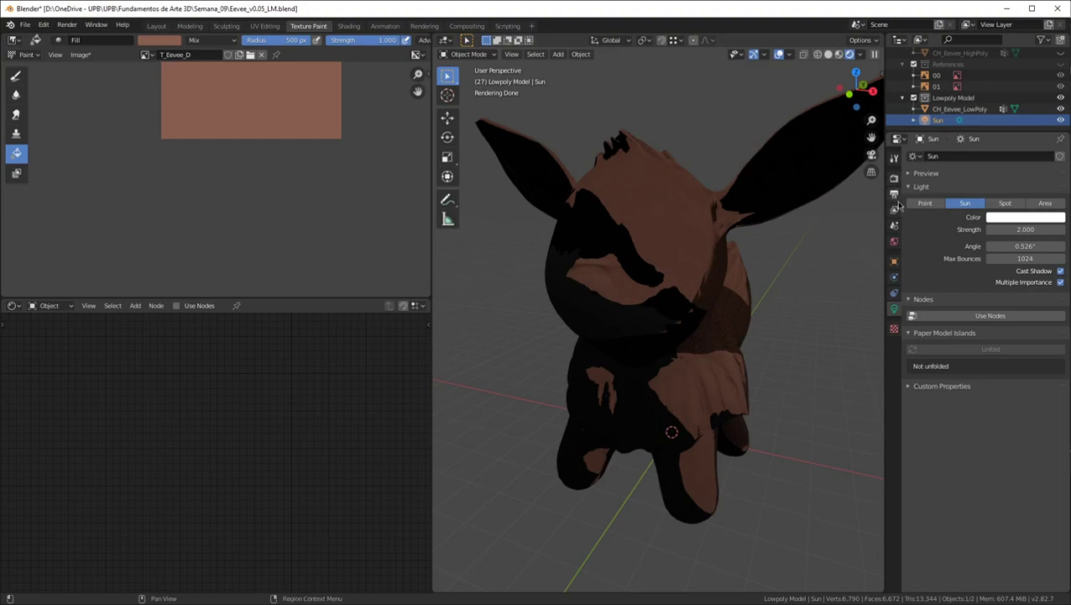
Set the World background colour to light grey
click(894, 241)
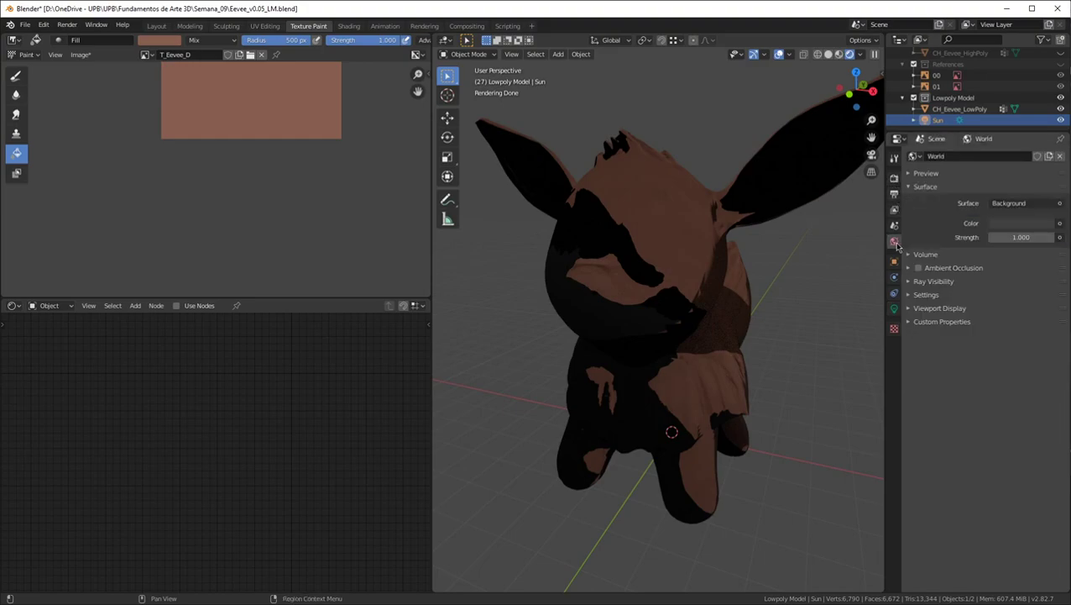
click(1020, 223)
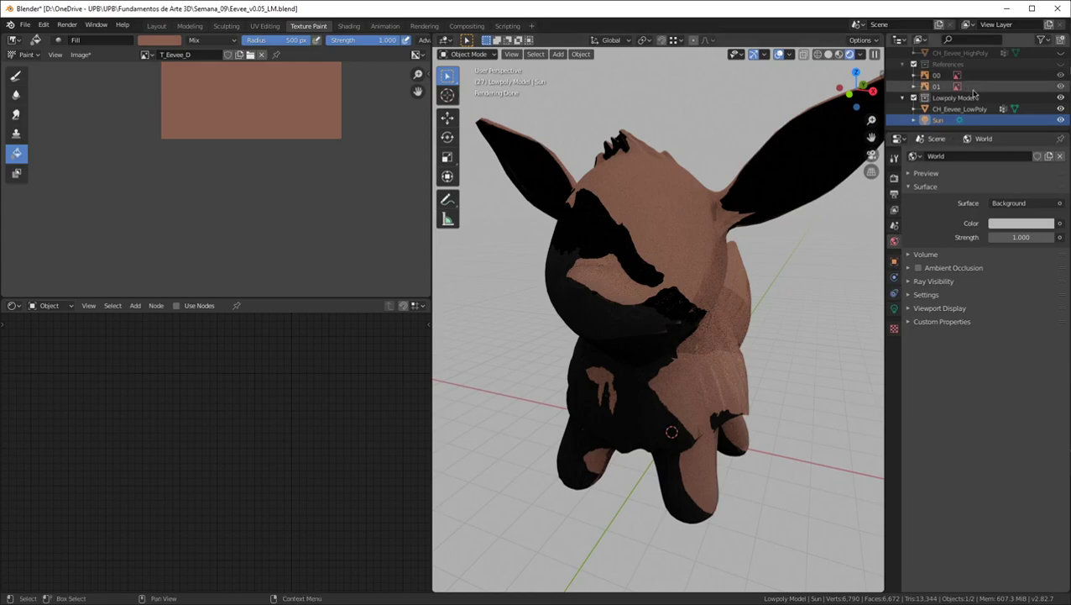
Try a stronger World background with the Sun hidden, and restore the Strength of 1 and the Sun's visibility
click(1061, 120)
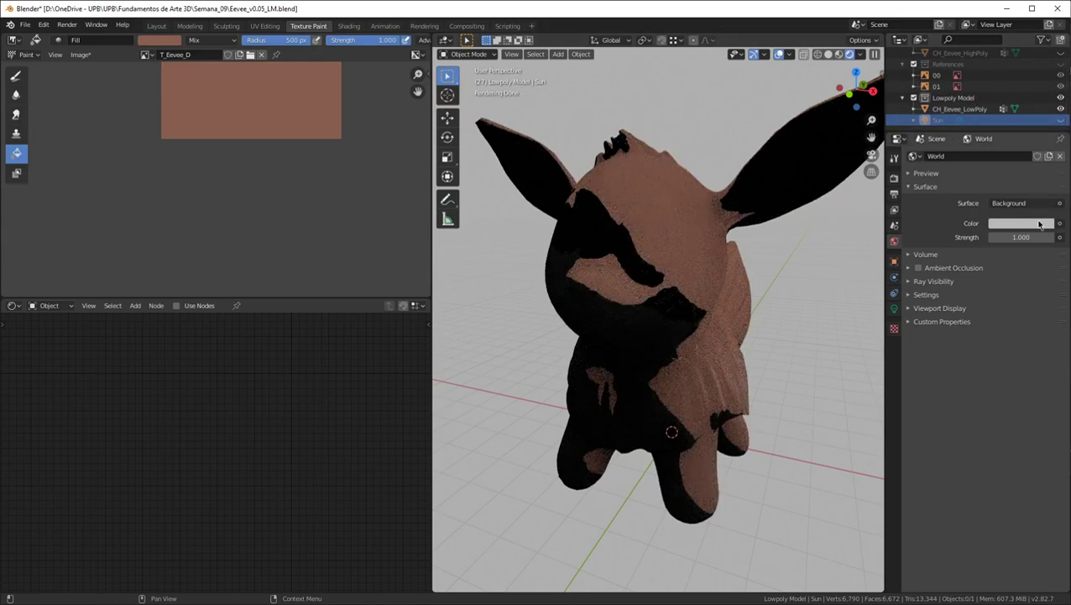
drag(1021, 237, 1060, 237)
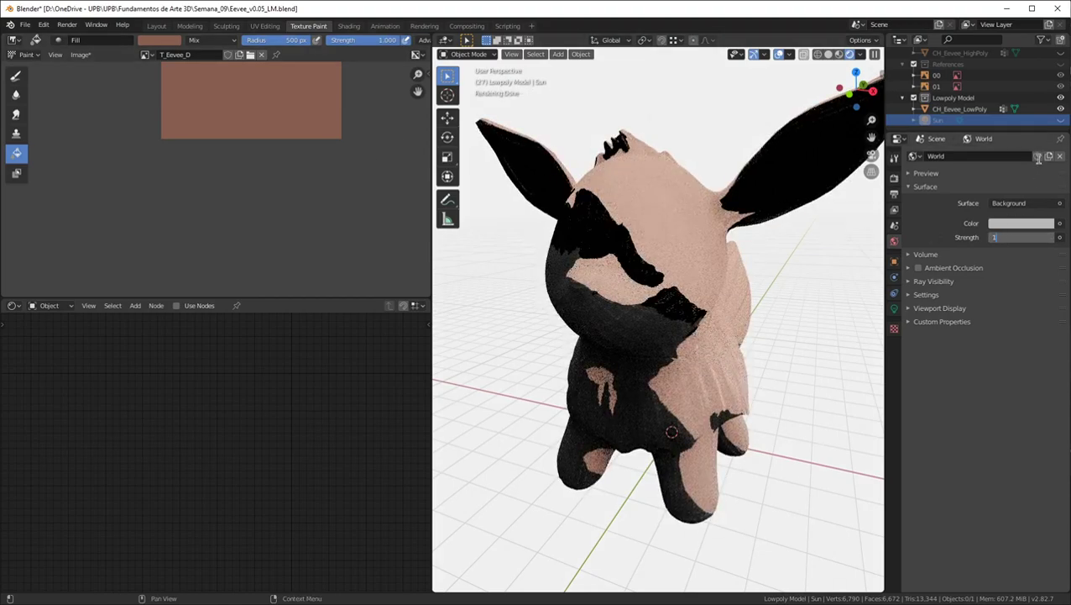
click(1060, 120)
middle_drag(678, 280, 637, 260)
click(677, 233)
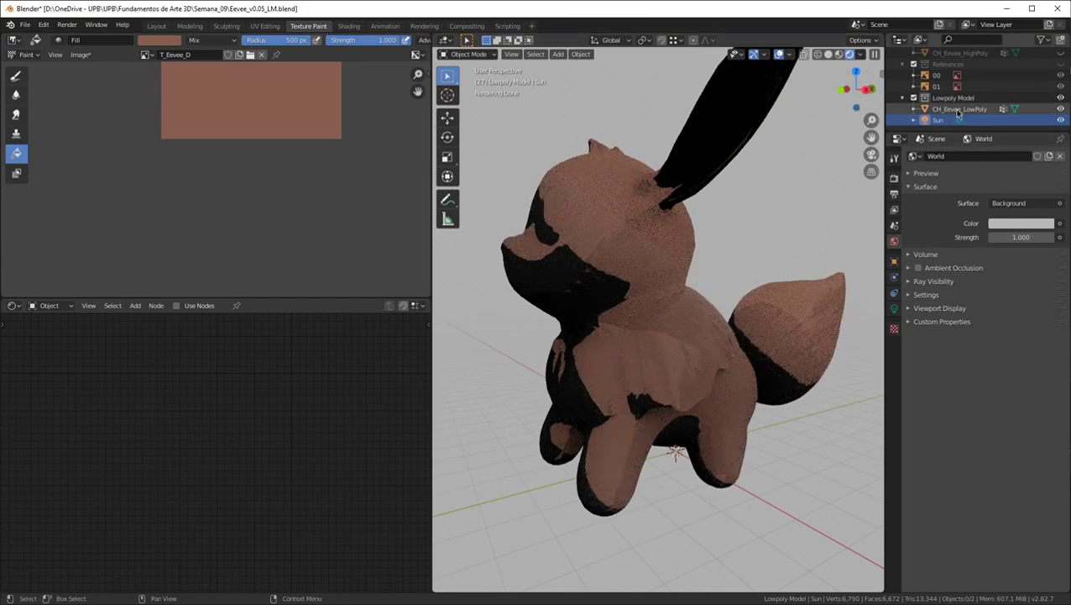
Set the Strength and Distance of the Bump node in the low-poly Eevee's material to 2
scroll(310, 414, up, 2)
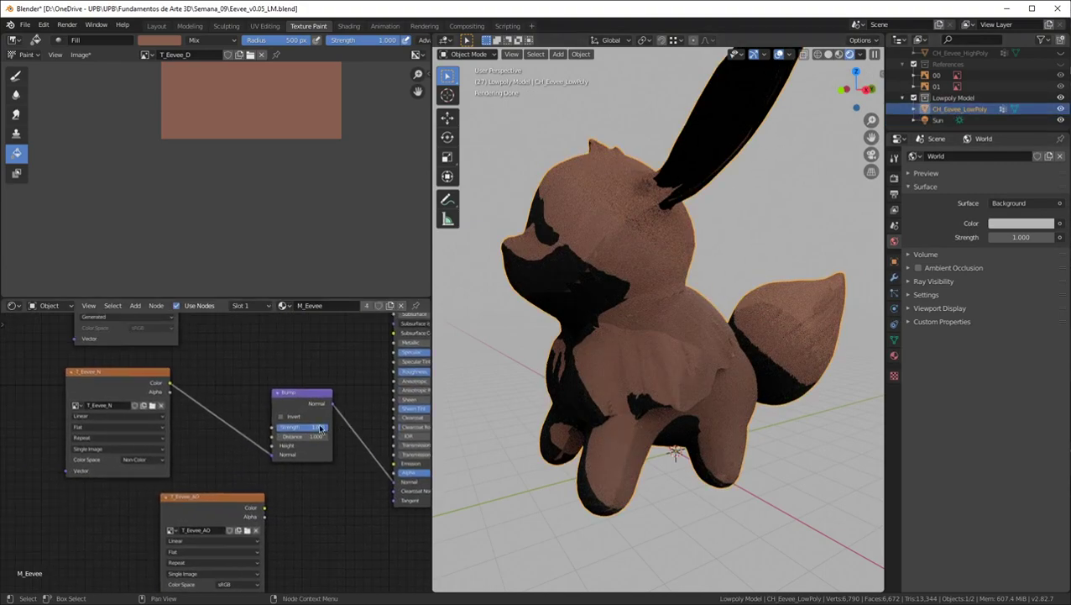
drag(310, 414, 224, 392)
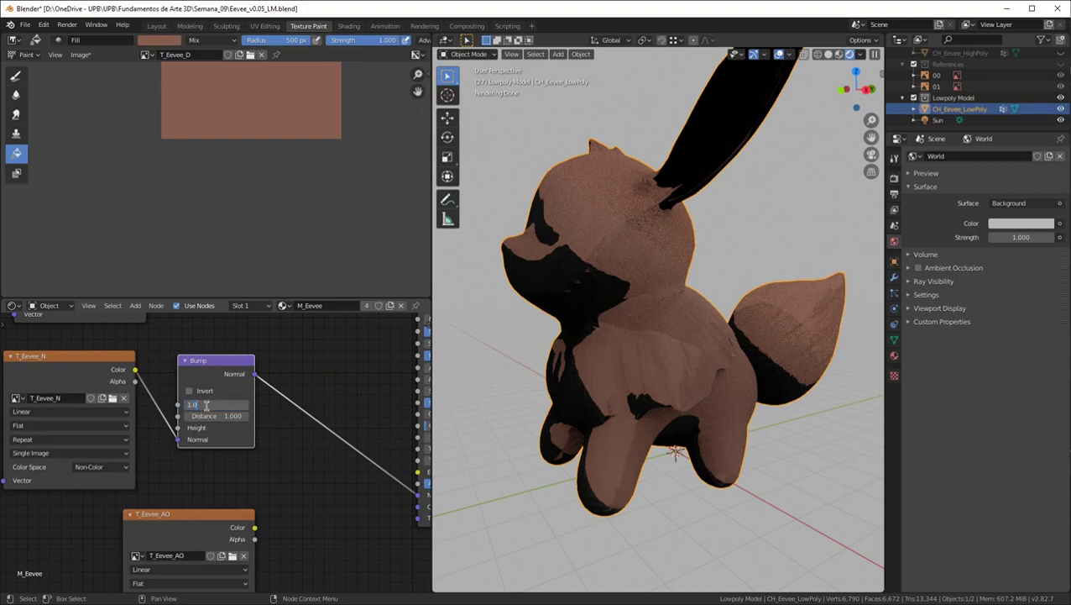
text(2)
key(Return)
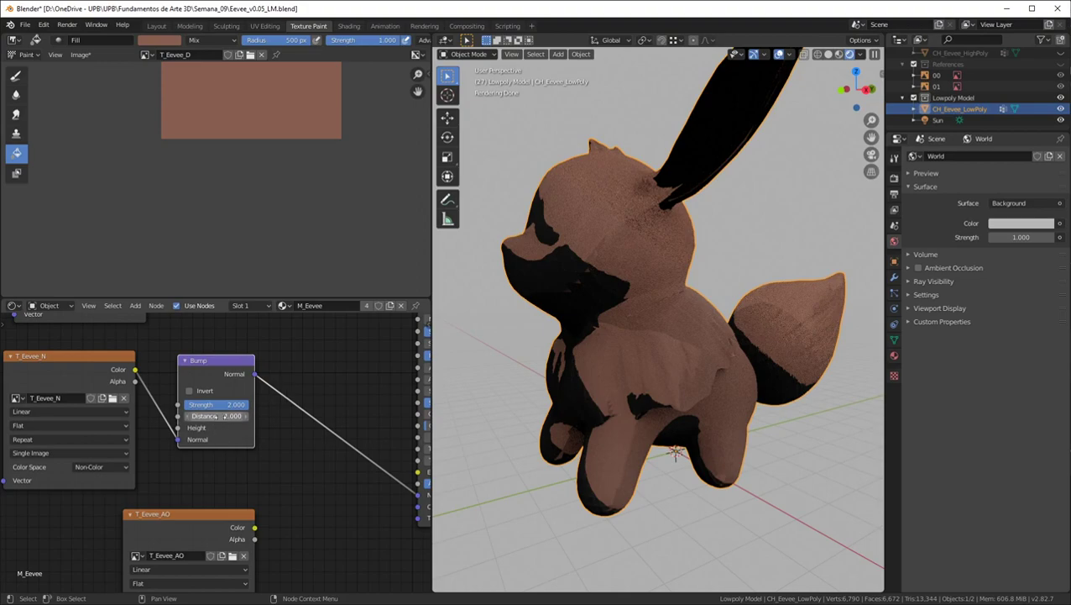
key(Return)
Add a texture coordinate and mapping setup to the T_Eevee_N node and arrange the added nodes
scroll(305, 404, down, 1)
middle_drag(302, 403, 350, 435)
click(160, 406)
scroll(160, 406, down, 1)
middle_drag(159, 406, 331, 479)
key(ctrl+t)
drag(216, 445, 107, 543)
Link the shared mapping output to the Vector inputs of the T_Eevee_D and T_Eevee_AO texture nodes
drag(260, 534, 317, 475)
scroll(249, 351, down, 3)
scroll(251, 351, down, 2)
middle_drag(238, 378, 261, 466)
drag(271, 529, 111, 342)
drag(229, 404, 205, 491)
middle_drag(328, 514, 210, 454)
scroll(226, 504, up, 1)
drag(210, 454, 160, 462)
scroll(159, 462, up, 2)
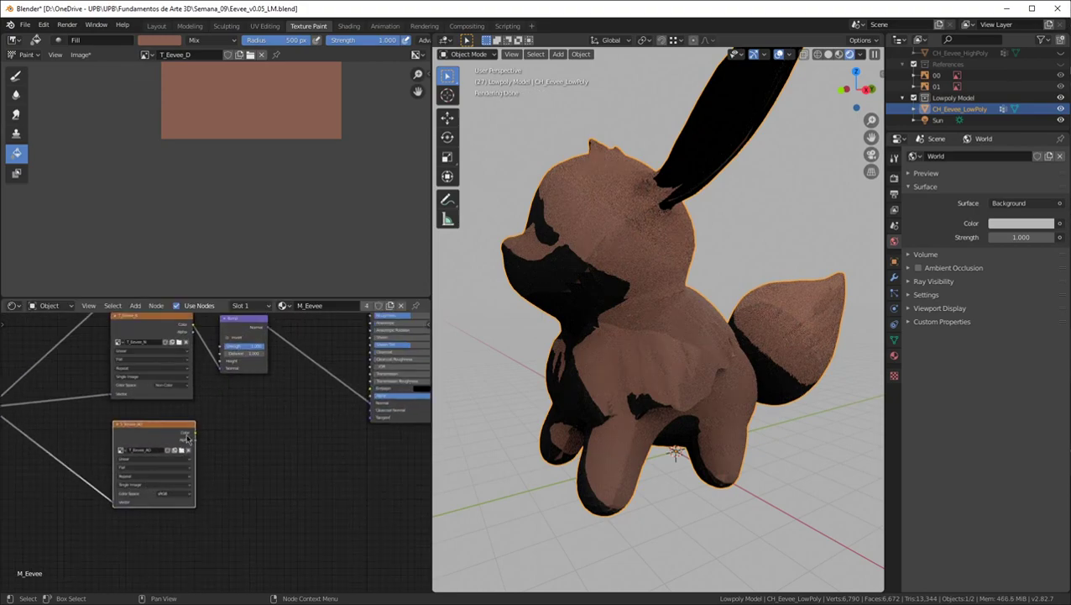
Move the T_Eevee_AO texture node directly above the T_Eevee_D node
scroll(202, 432, down, 2)
middle_drag(128, 372, 243, 523)
scroll(243, 517, down, 3)
drag(267, 568, 268, 385)
scroll(299, 416, up, 2)
middle_drag(325, 425, 297, 434)
scroll(181, 390, up, 1)
scroll(286, 462, up, 1)
drag(170, 369, 164, 371)
scroll(161, 484, up, 2)
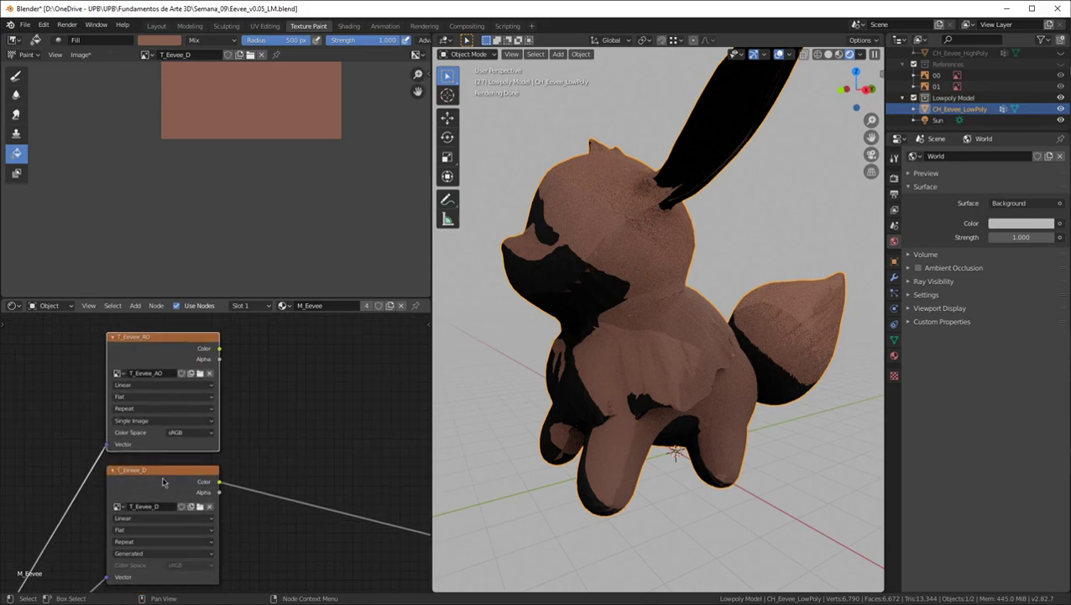
Add a MixRGB node beside the AO and diffuse textures and set its blending mode to Multiply
key(shift+a)
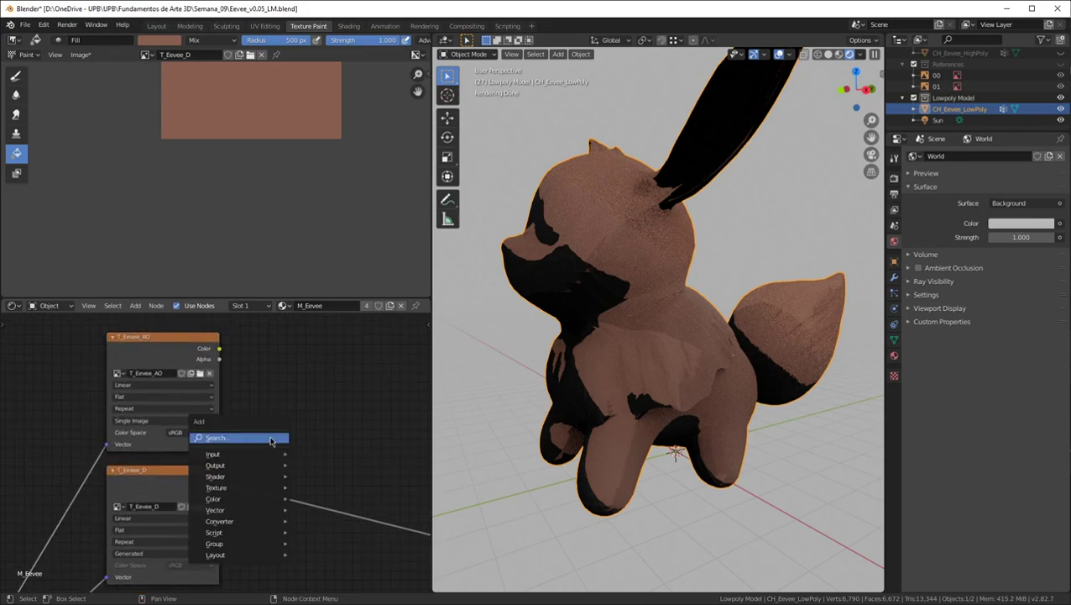
click(271, 438)
text(mix)
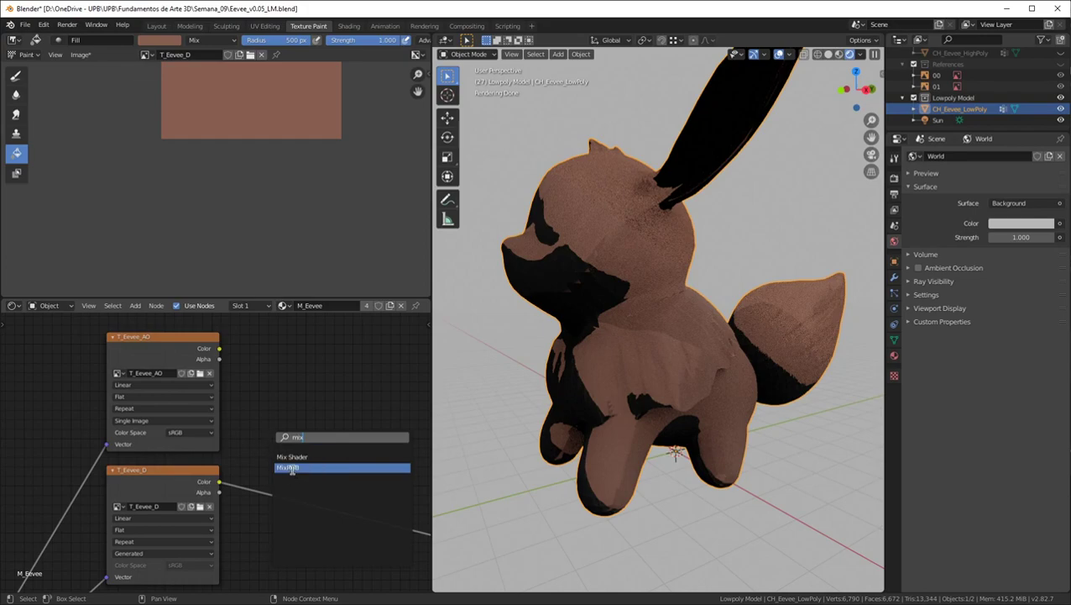
click(291, 468)
click(290, 382)
click(319, 393)
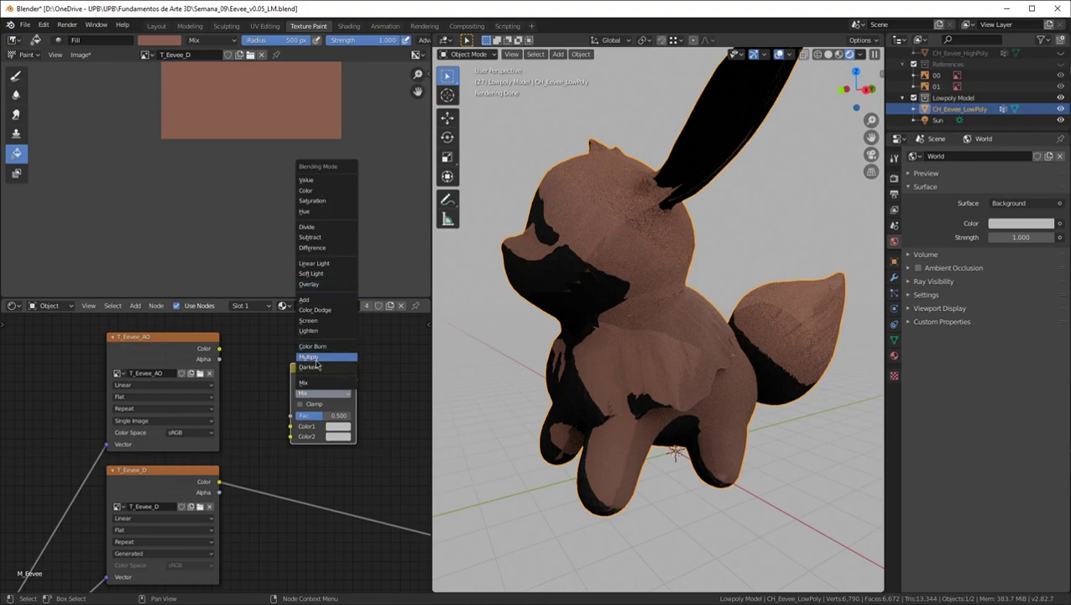
click(310, 357)
Link T_Eevee_AO to the Multiply node's Color1, T_Eevee_D to Color2, and the result to the Principled BSDF's Base Color
drag(218, 349, 292, 426)
drag(220, 483, 290, 436)
middle_drag(351, 388, 261, 372)
drag(266, 363, 362, 523)
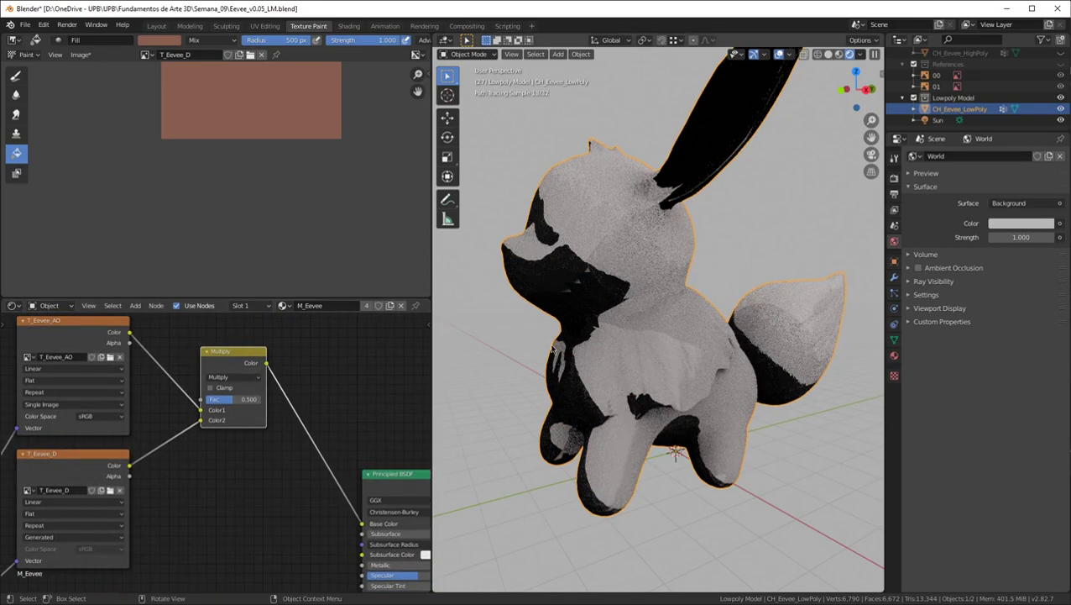
Reposition the Multiply node between the textures and the Principled BSDF, and enable its Clamp option
drag(238, 351, 253, 413)
middle_drag(151, 305, 129, 328)
middle_drag(150, 391, 165, 366)
drag(262, 399, 242, 359)
middle_drag(319, 436, 296, 487)
scroll(751, 233, up, 2)
scroll(401, 259, down, 1)
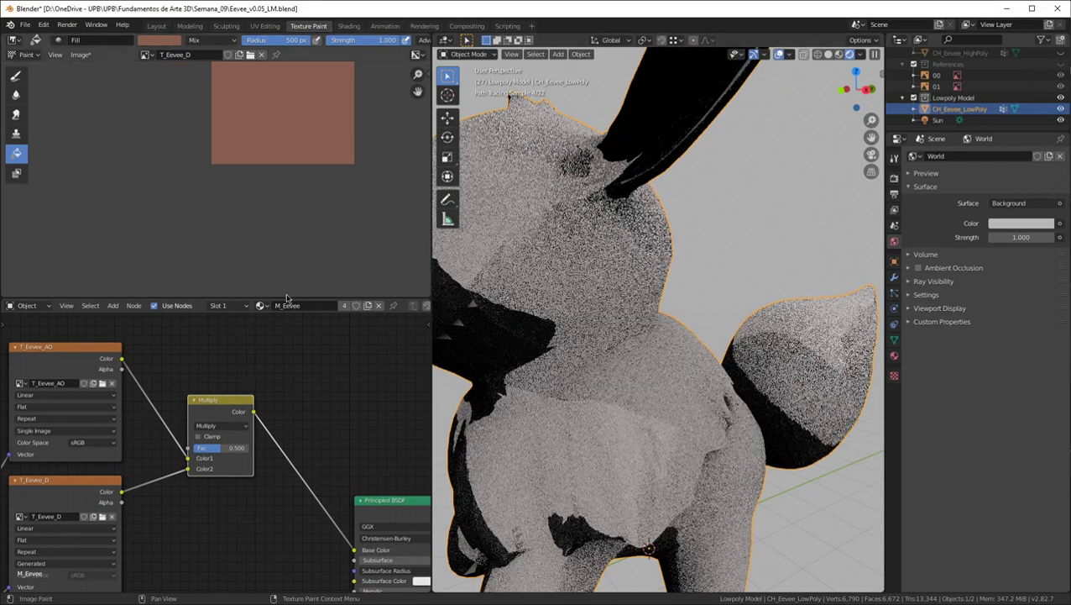
click(199, 438)
middle_drag(565, 233, 705, 169)
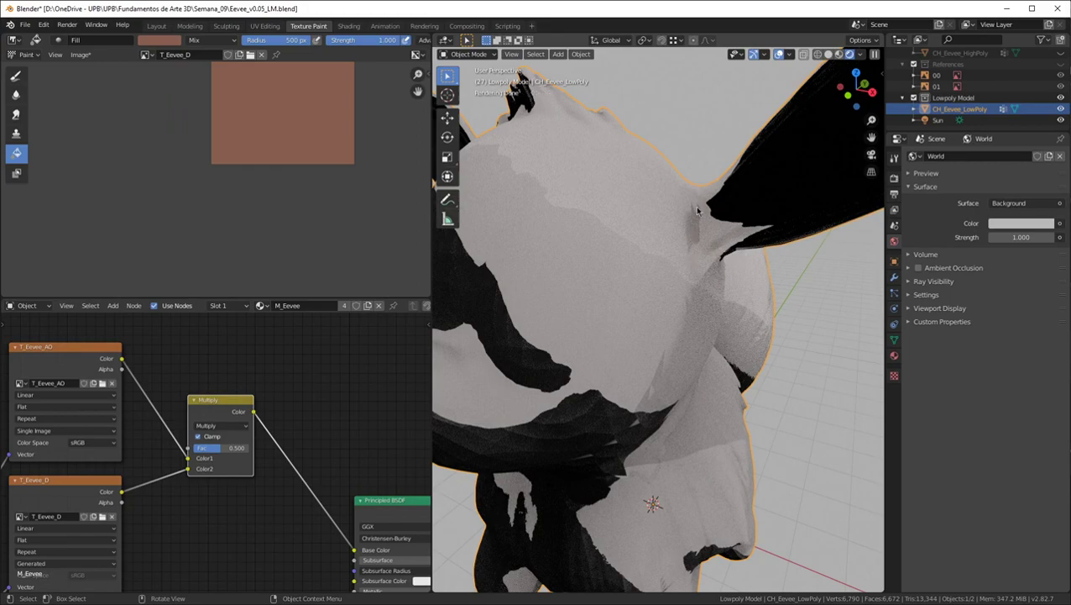
Switch the viewport to Solid shading with Studio lighting and Material colour
click(829, 53)
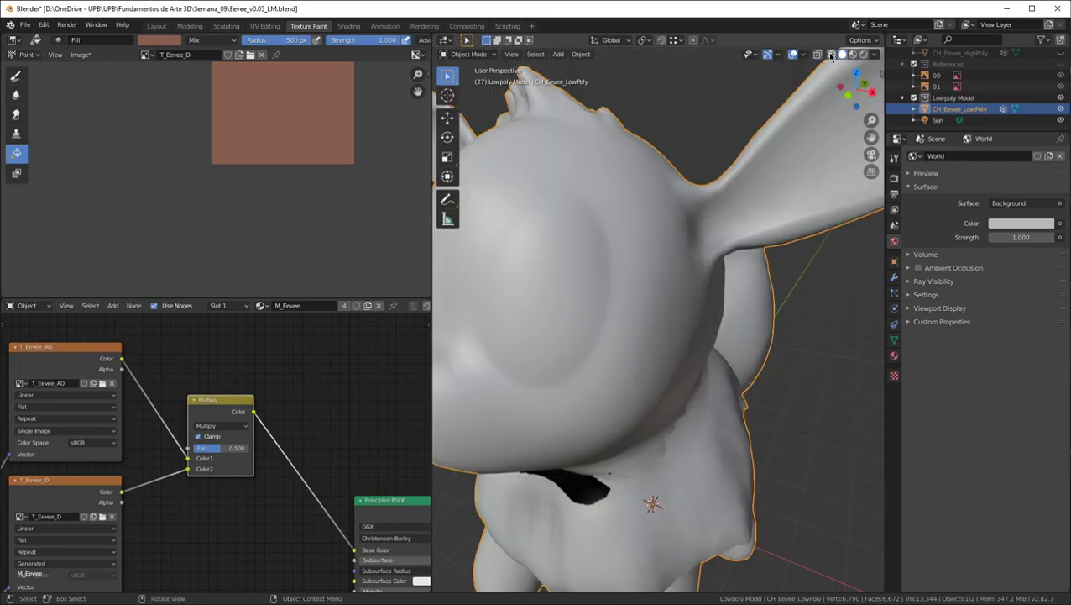
click(872, 54)
click(904, 108)
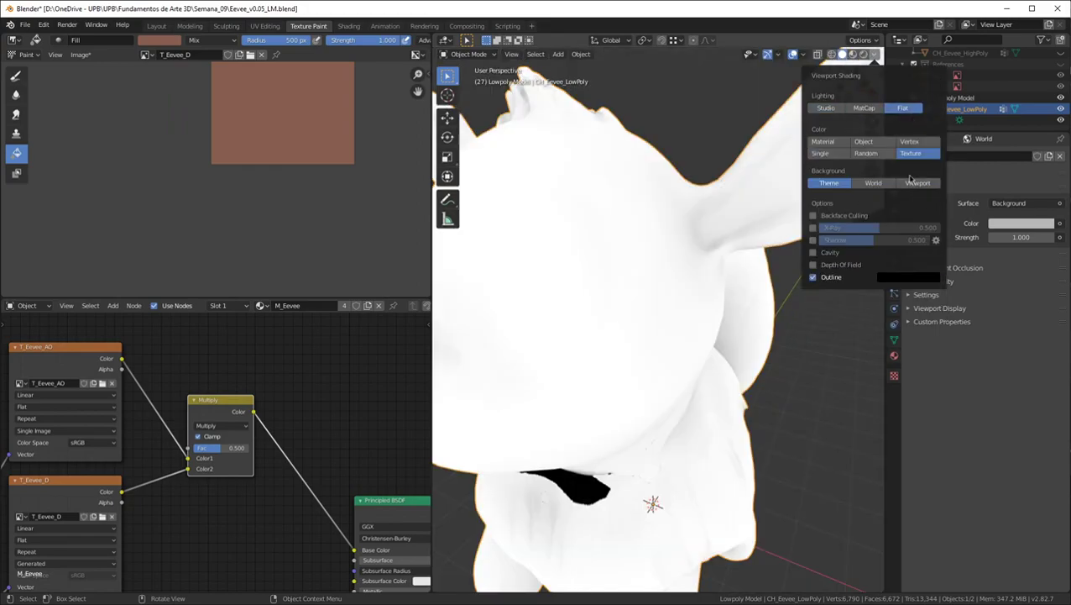
click(823, 142)
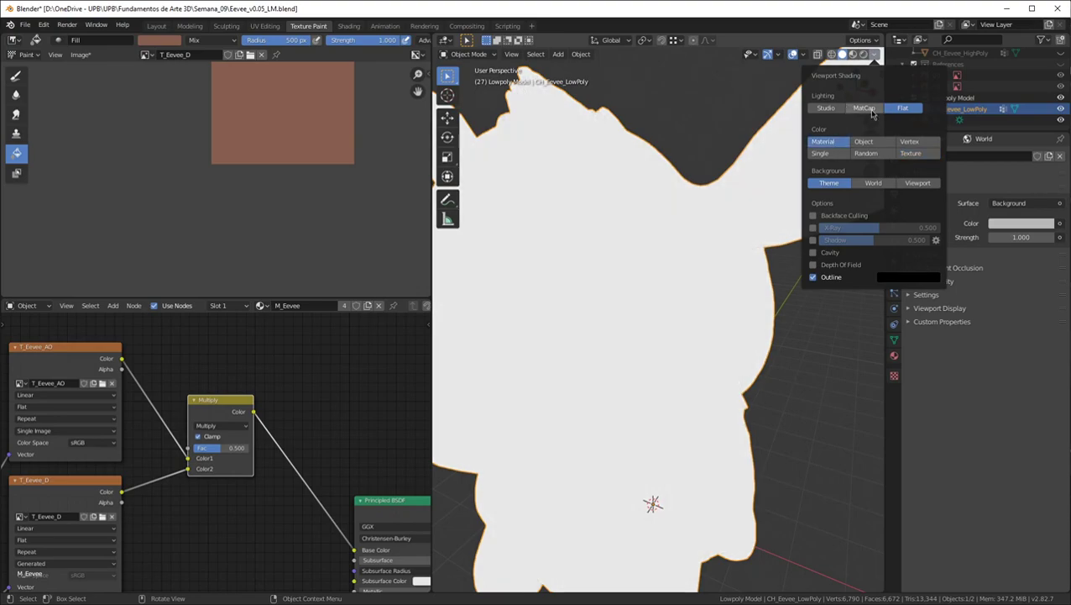
click(827, 109)
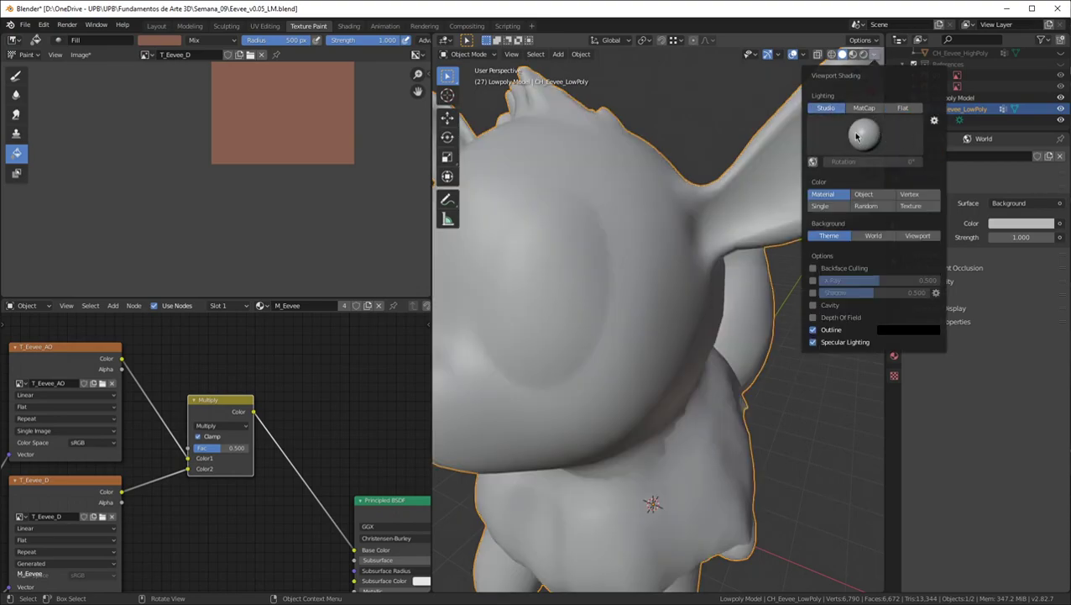
scroll(744, 139, down, 6)
scroll(727, 161, up, 2)
mouse_move(728, 161)
middle_down()
mouse_move(665, 181)
mouse_move(683, 207)
middle_up()
scroll(684, 209, up, 1)
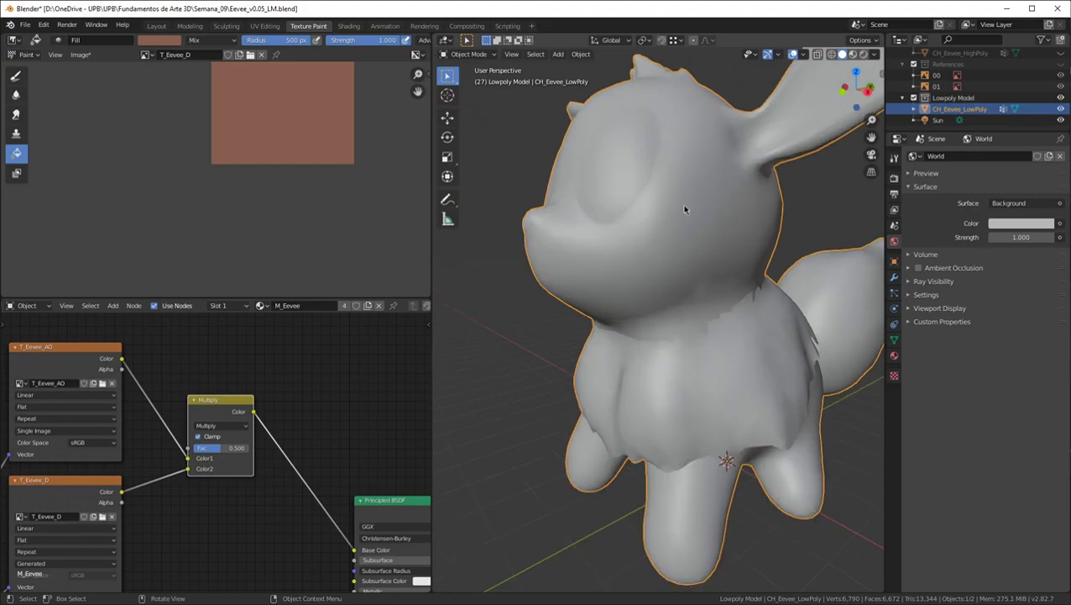
Show the M_Eevee material properties and switch the viewport to Material Preview, viewing the Eevee's head up close
click(894, 356)
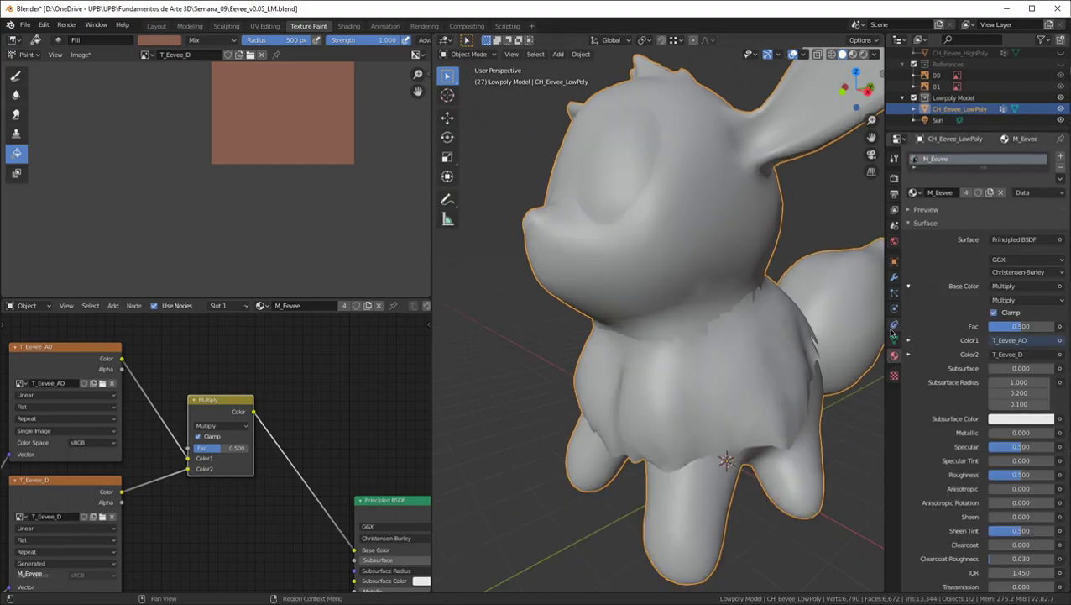
click(853, 54)
mouse_move(803, 162)
middle_down()
mouse_move(667, 383)
mouse_move(605, 419)
middle_up()
Change the colour mixing node's blending mode to Mix and set its Fac to 0.5
drag(211, 449, 239, 449)
click(226, 426)
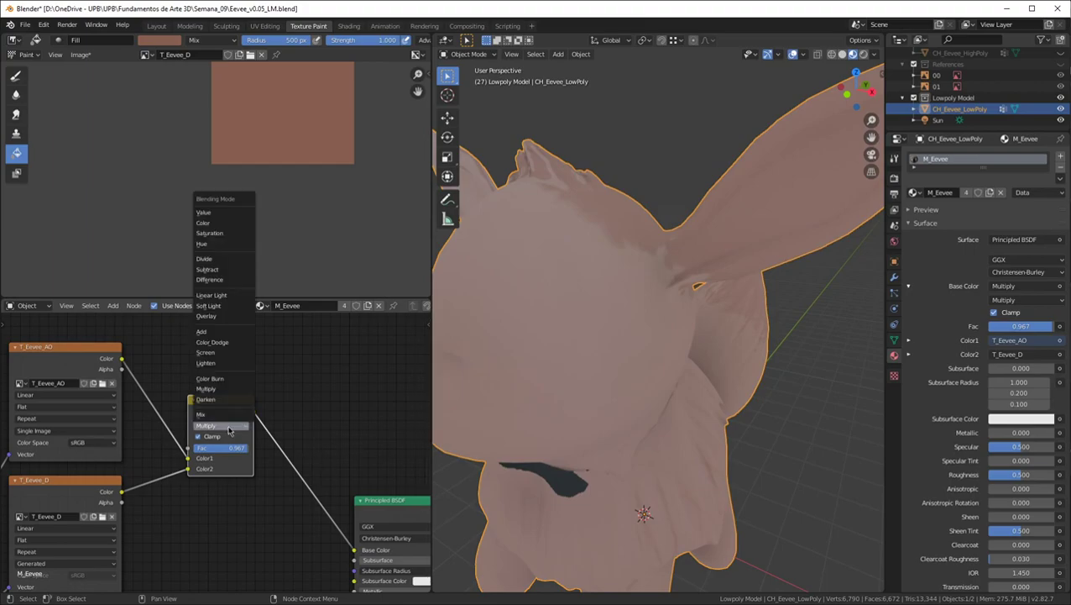
click(219, 414)
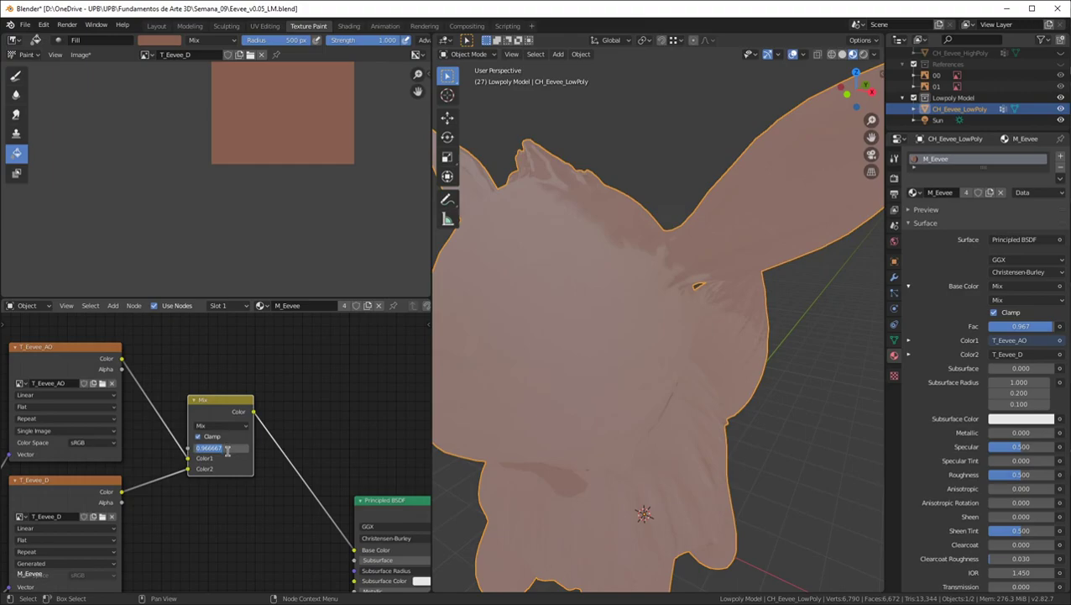
key(Return)
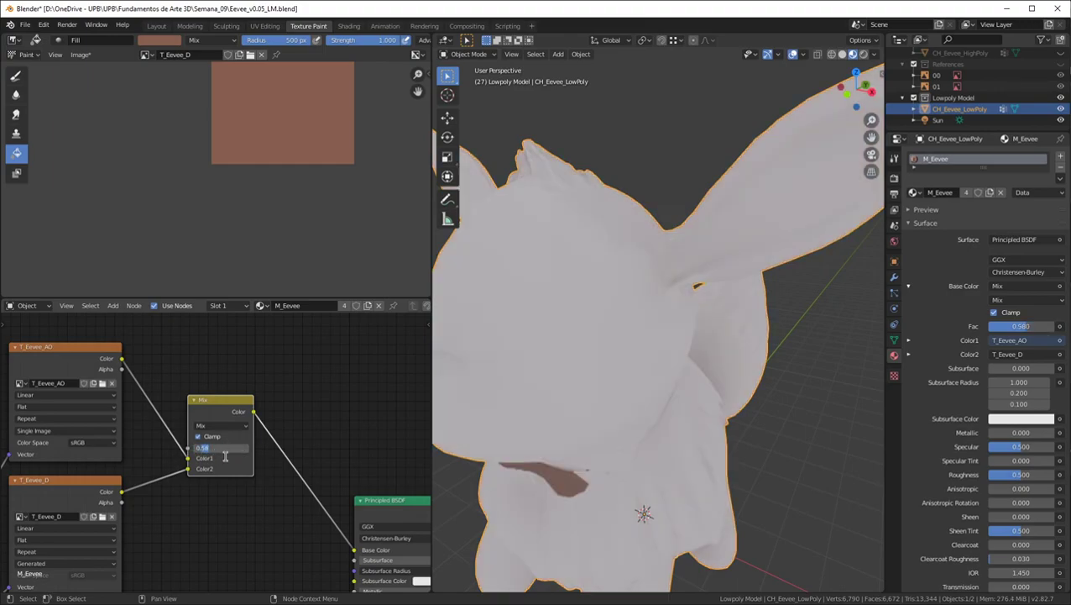
middle_drag(698, 268, 650, 282)
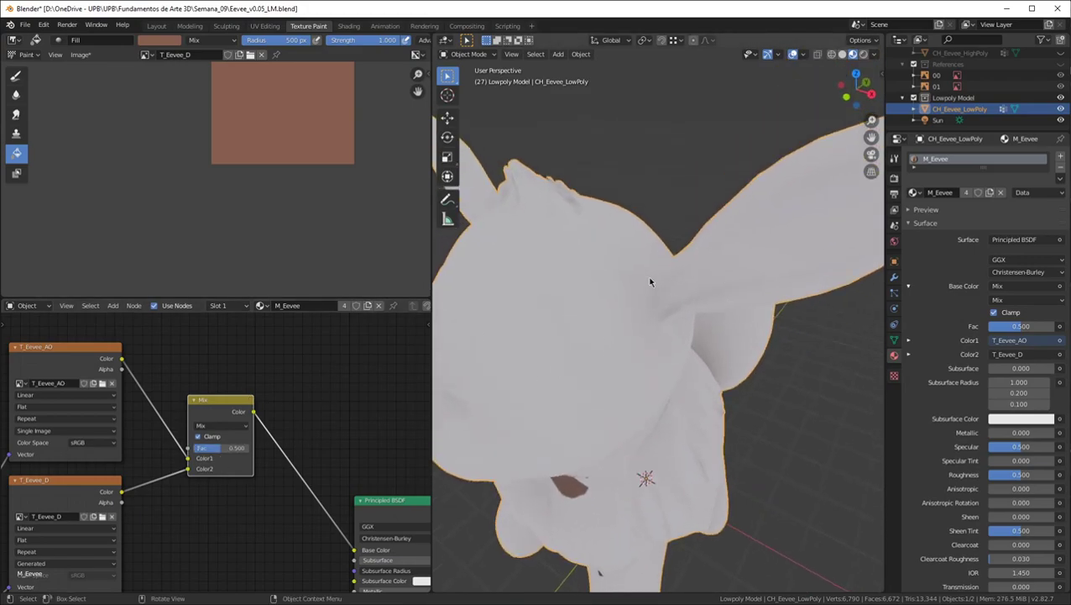
Tidy the node layout by moving the Mix node and the T_Eevee_D texture node slightly
scroll(101, 421, down, 2)
middle_drag(76, 399, 170, 401)
click(153, 378)
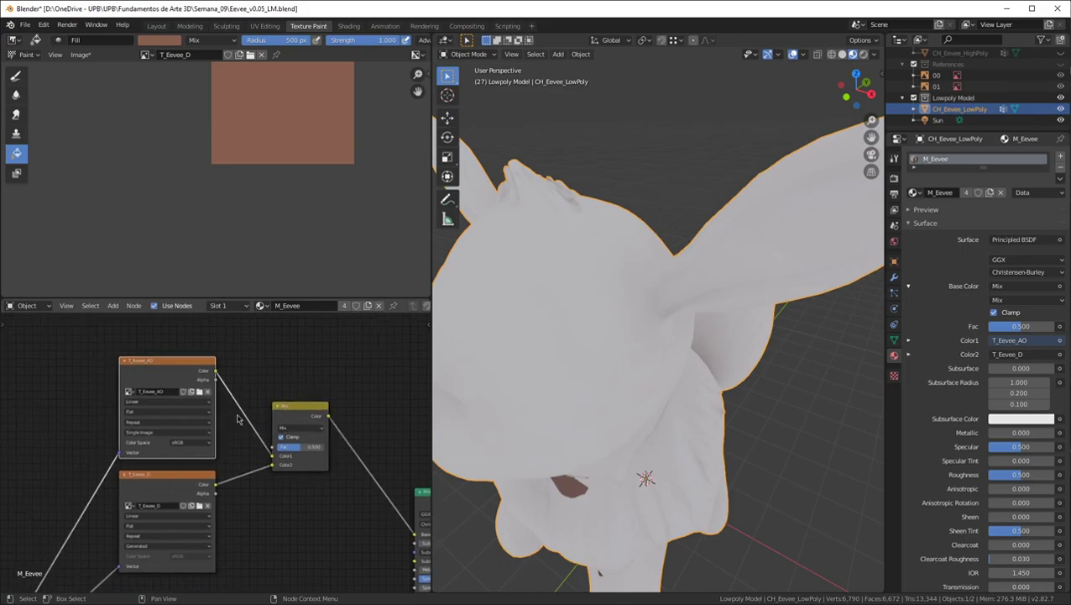
middle_drag(243, 403, 250, 372)
drag(294, 377, 280, 359)
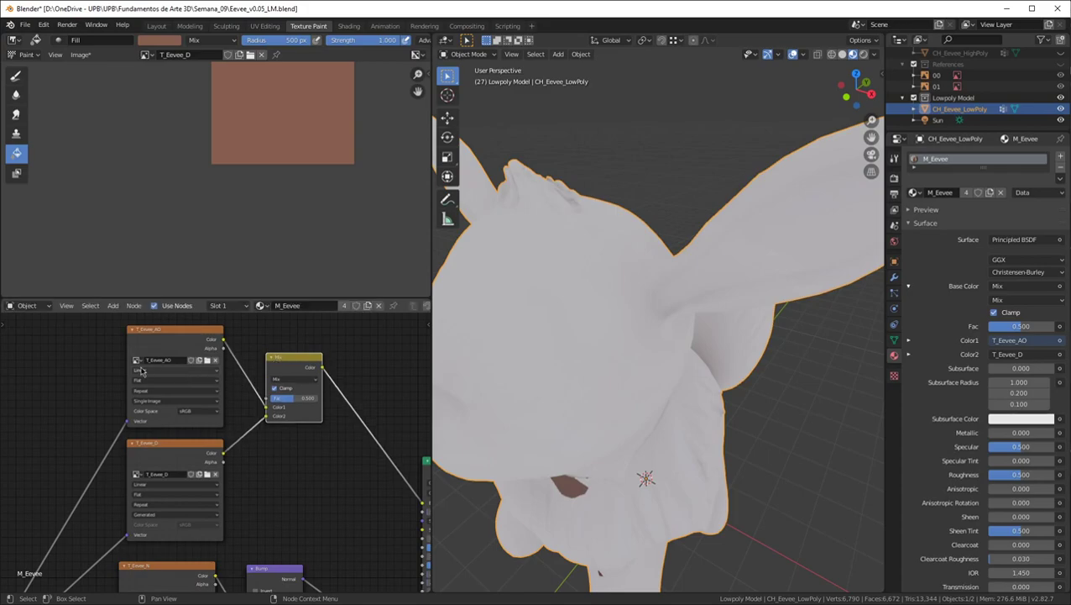
scroll(158, 391, down, 1)
middle_drag(217, 481, 262, 464)
mouse_move(222, 415)
mouse_down()
mouse_move(129, 405)
mouse_move(200, 426)
mouse_move(222, 416)
mouse_up()
scroll(227, 407, down, 1)
scroll(228, 407, up, 1)
Move the Texture Coordinate and Mapping nodes up beside the three image texture nodes
middle_drag(302, 567, 291, 415)
scroll(294, 415, down, 1)
middle_drag(219, 437, 294, 430)
drag(172, 378, 98, 445)
drag(163, 419, 183, 335)
middle_drag(363, 454, 276, 538)
scroll(340, 488, down, 1)
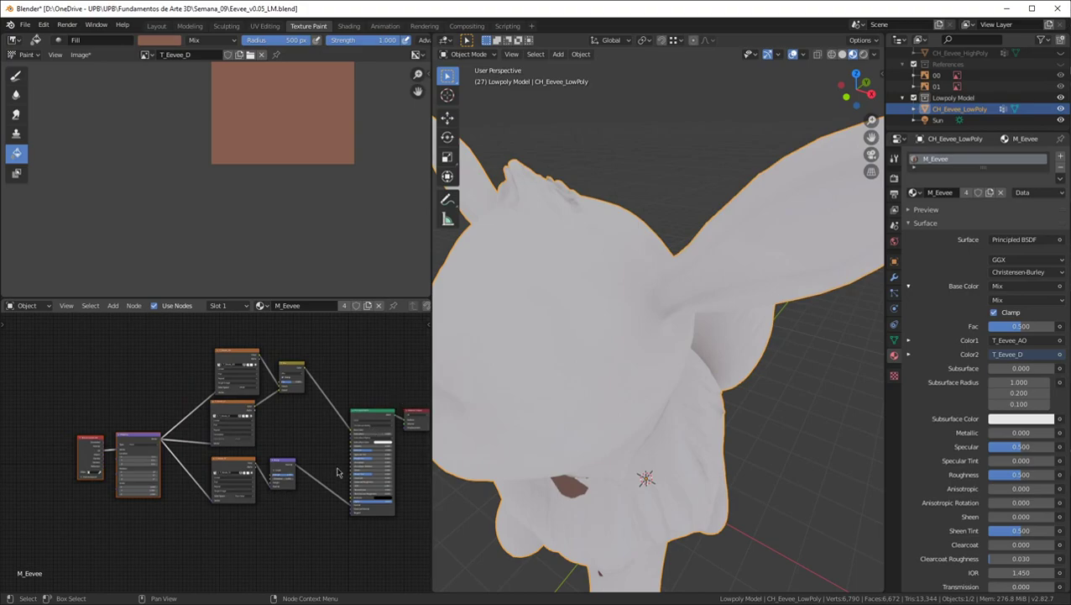
scroll(336, 471, up, 2)
middle_drag(299, 411, 270, 455)
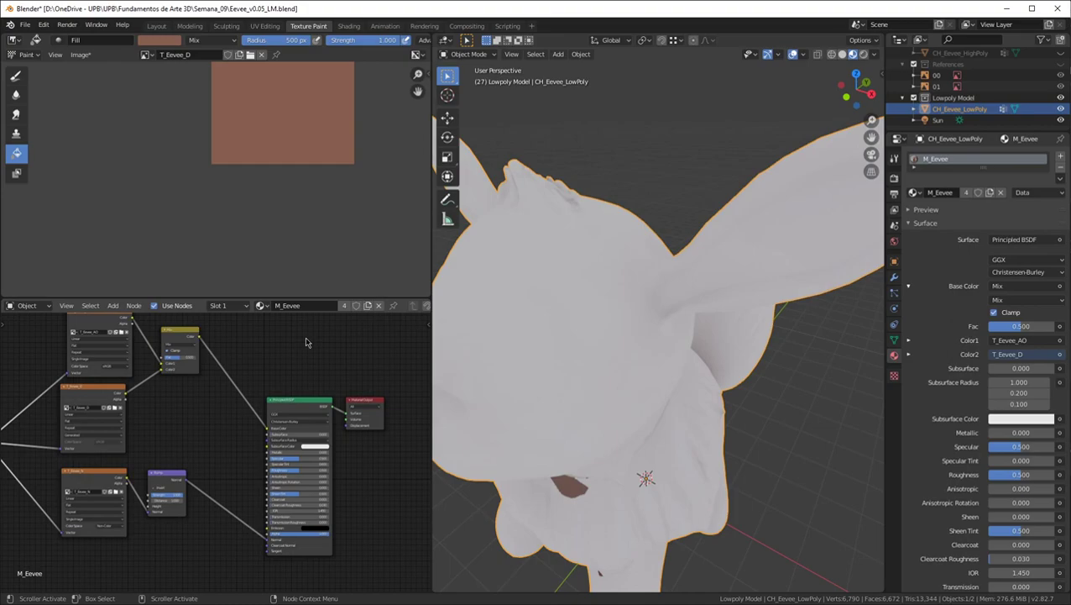
Switch the low-poly Eevee to Texture Paint mode with the whole model in view
scroll(573, 232, down, 4)
middle_drag(588, 249, 647, 222)
middle_drag(358, 130, 350, 208)
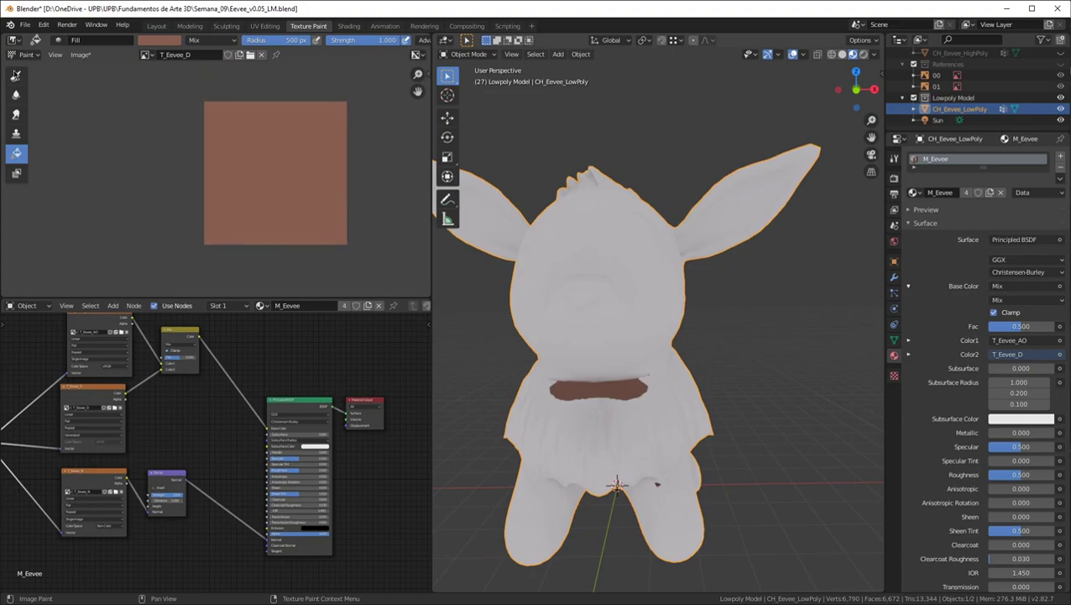
key(ctrl+Tab)
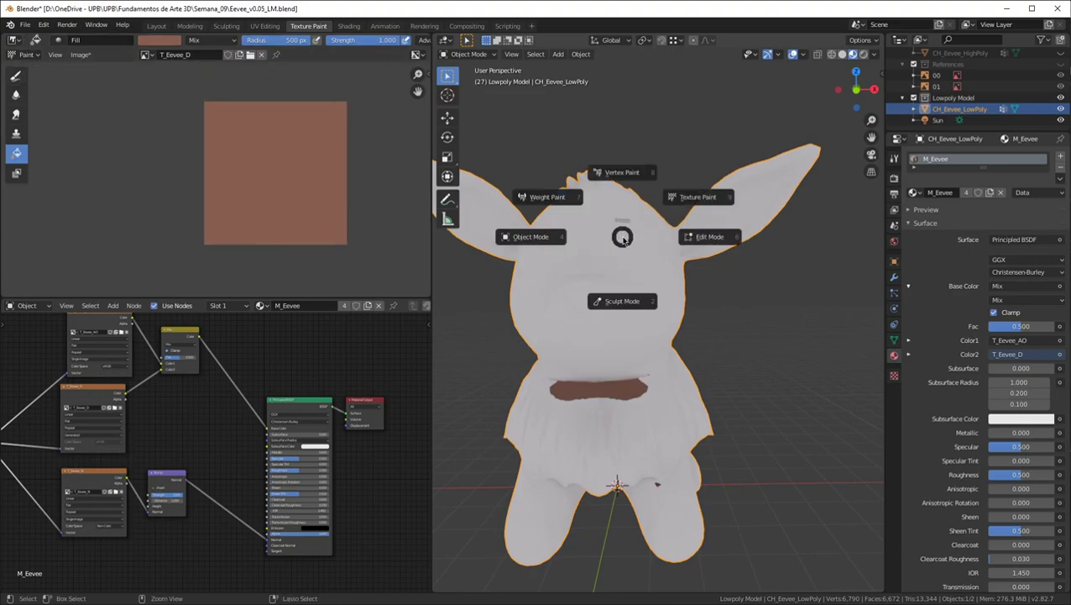
click(682, 199)
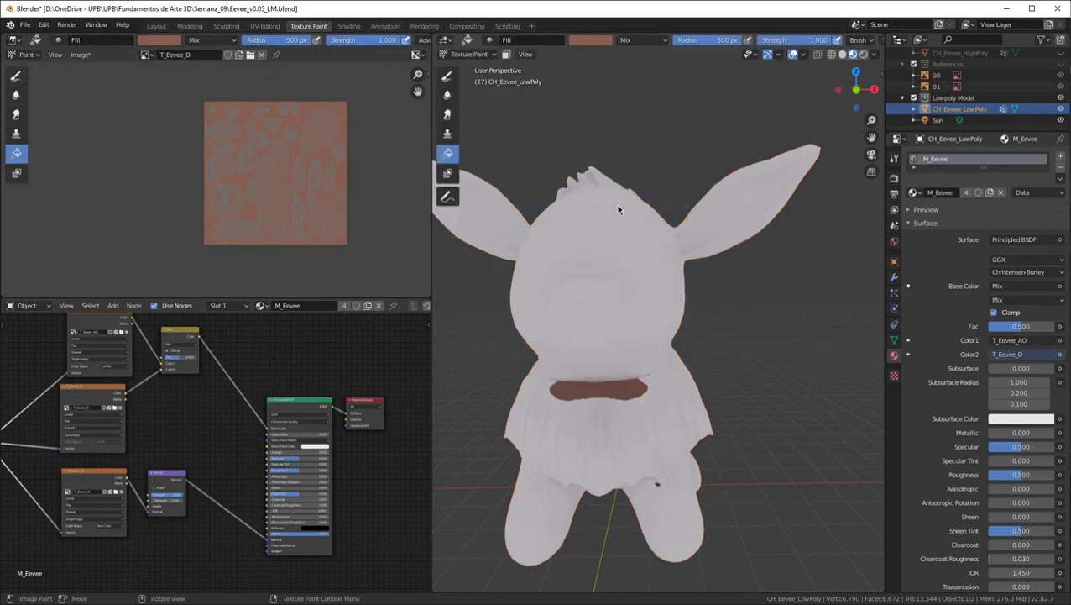
Choose the Draw brush for texture painting and set its radius to 117 px
click(447, 75)
scroll(249, 115, up, 5)
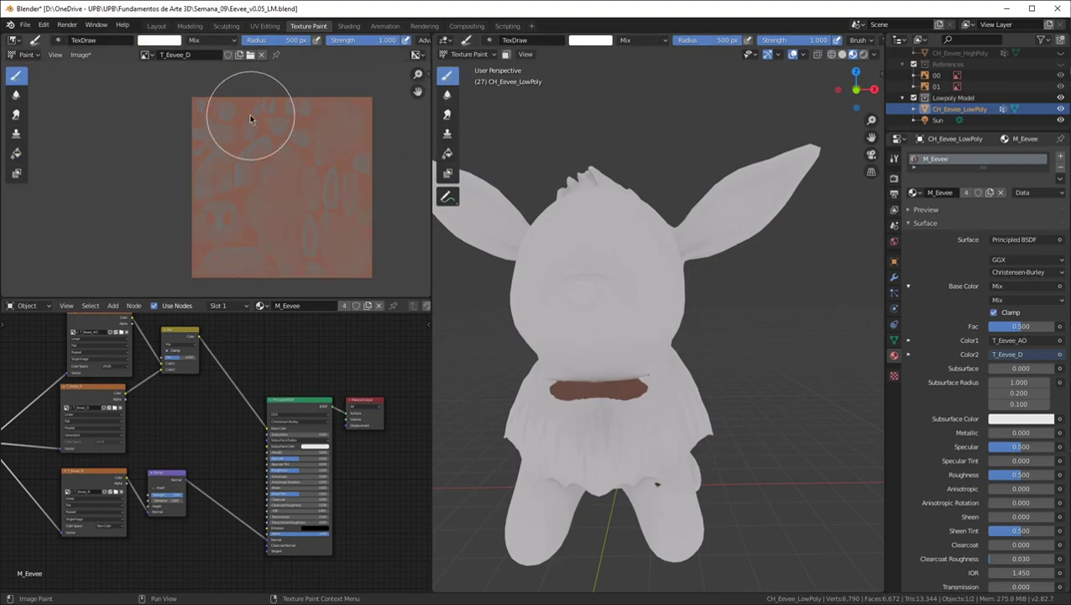
key(f)
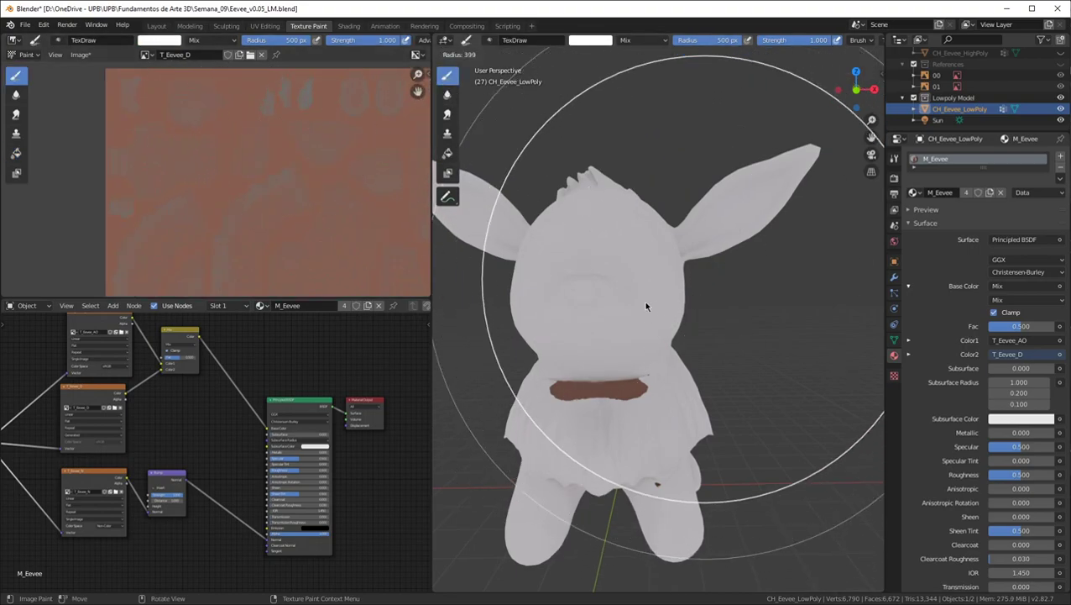
click(596, 294)
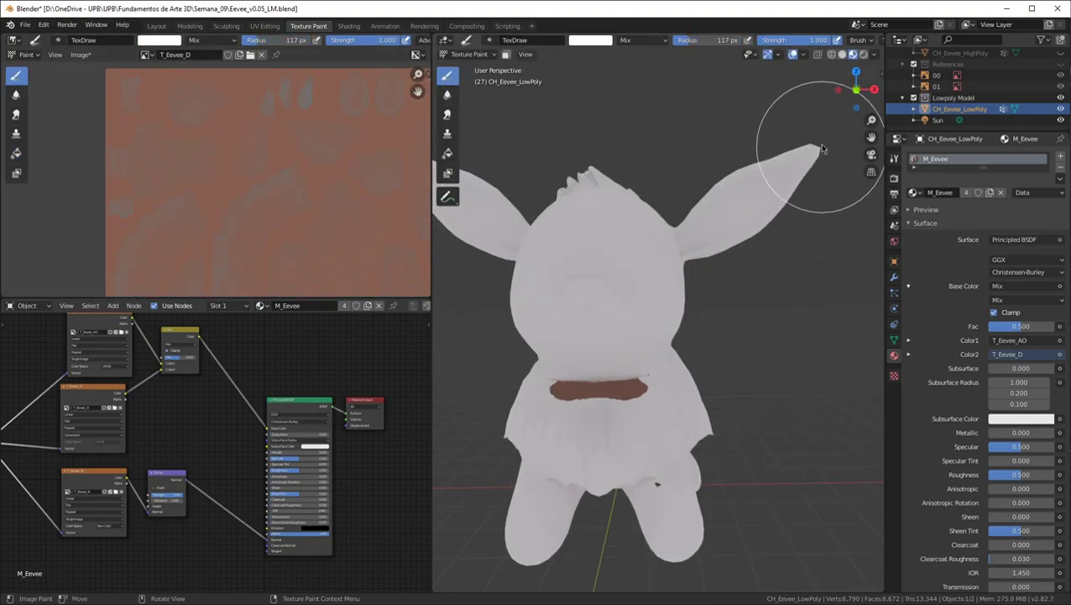
Switch the painting viewport to Solid shading and bring the side of the Eevee's face into close view
click(876, 54)
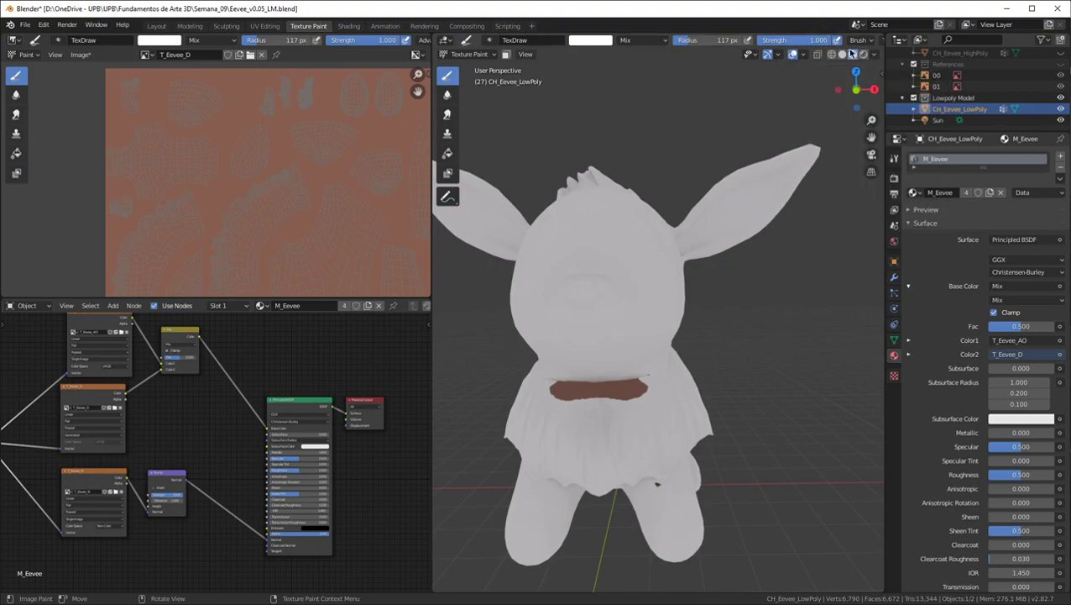
click(852, 53)
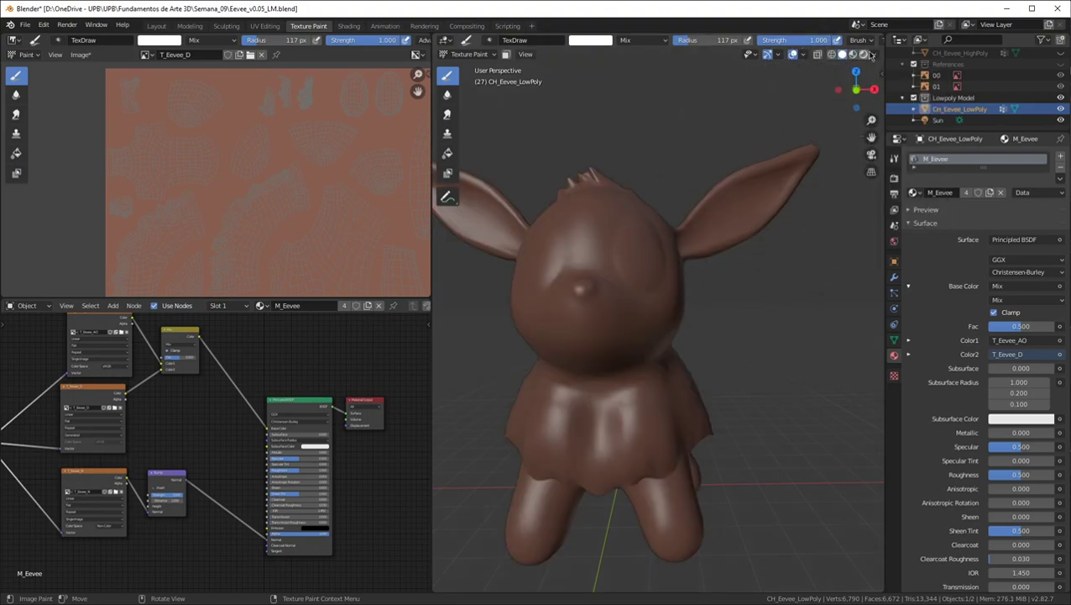
click(876, 54)
click(813, 306)
middle_drag(517, 170, 626, 365)
scroll(636, 363, up, 4)
scroll(638, 364, down, 4)
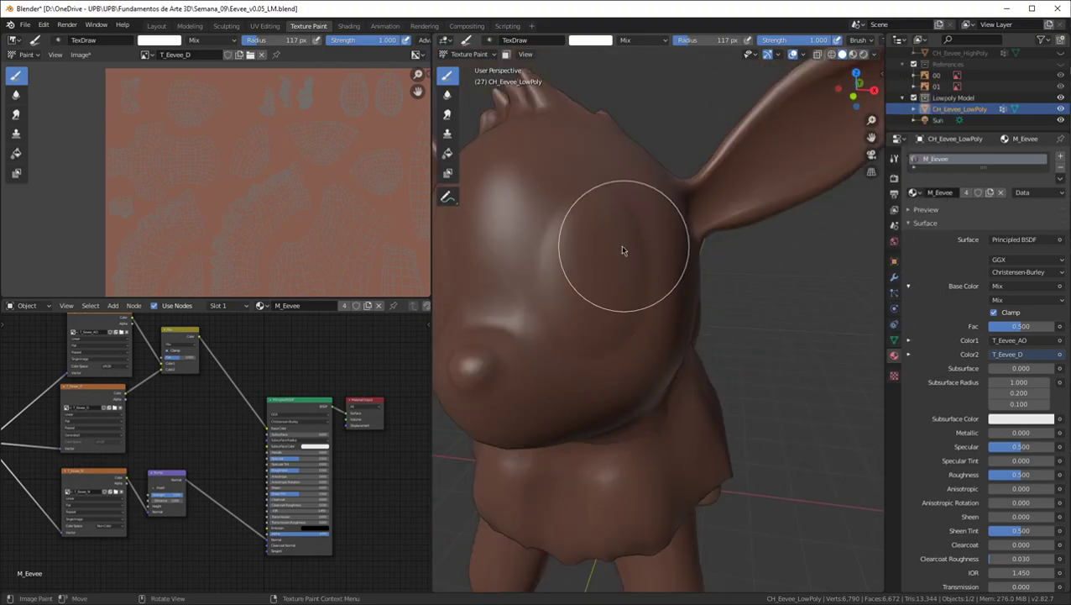
Reduce the brush radius to 52 px and paint both of the Eevee's eyes white
key(f)
click(597, 250)
mouse_move(598, 250)
mouse_down()
mouse_move(591, 242)
mouse_move(574, 280)
mouse_move(553, 270)
mouse_up()
middle_drag(554, 271, 598, 260)
mouse_move(598, 260)
mouse_down()
mouse_move(581, 267)
mouse_move(592, 248)
mouse_move(641, 240)
mouse_up()
middle_drag(641, 240, 618, 233)
scroll(608, 231, down, 6)
scroll(613, 233, up, 1)
scroll(263, 164, down, 1)
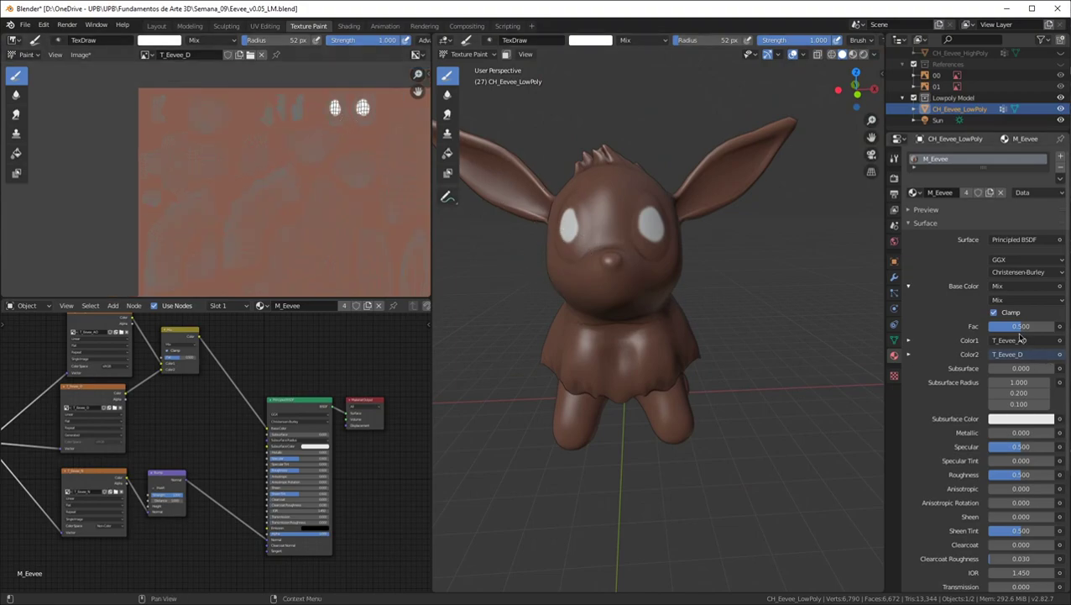
Examine the TexDraw brush's tool settings, including its colour picker, texture, mask, stroke and layer options
scroll(959, 275, down, 5)
scroll(960, 277, up, 3)
click(895, 159)
scroll(972, 281, down, 4)
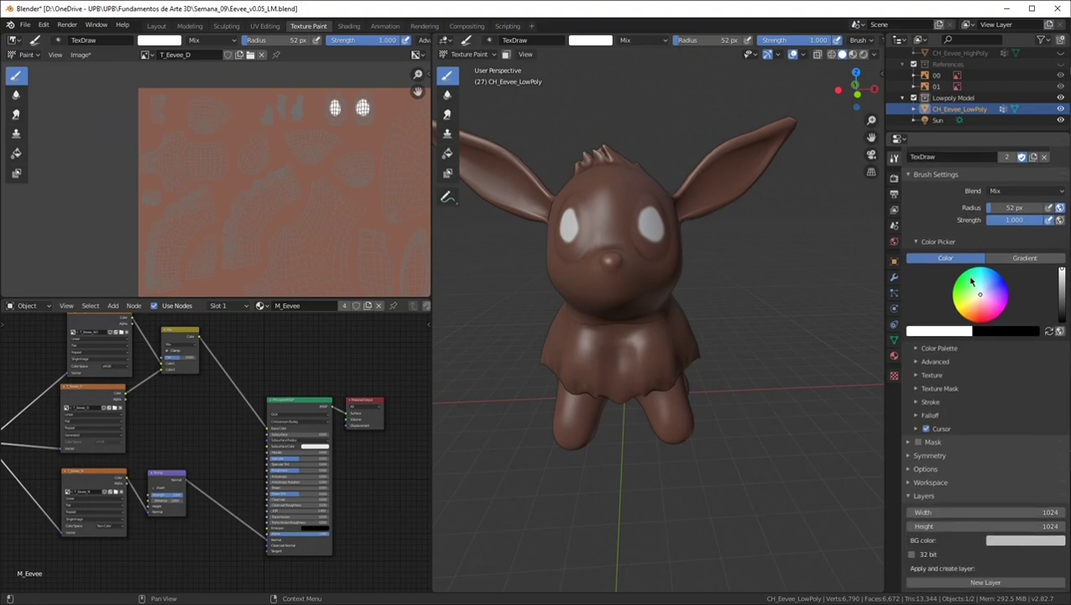
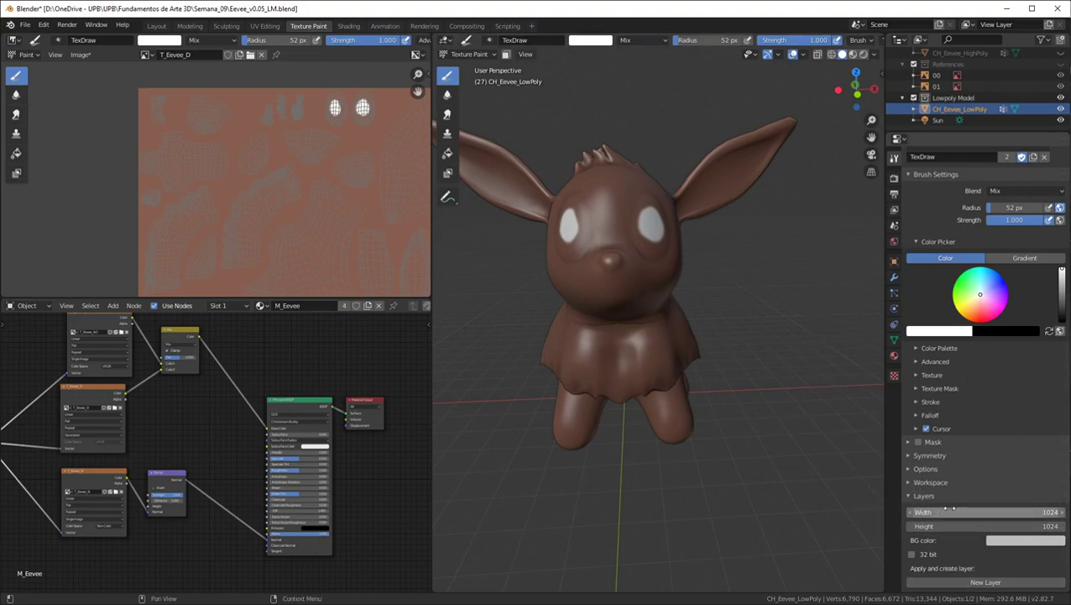
click(912, 496)
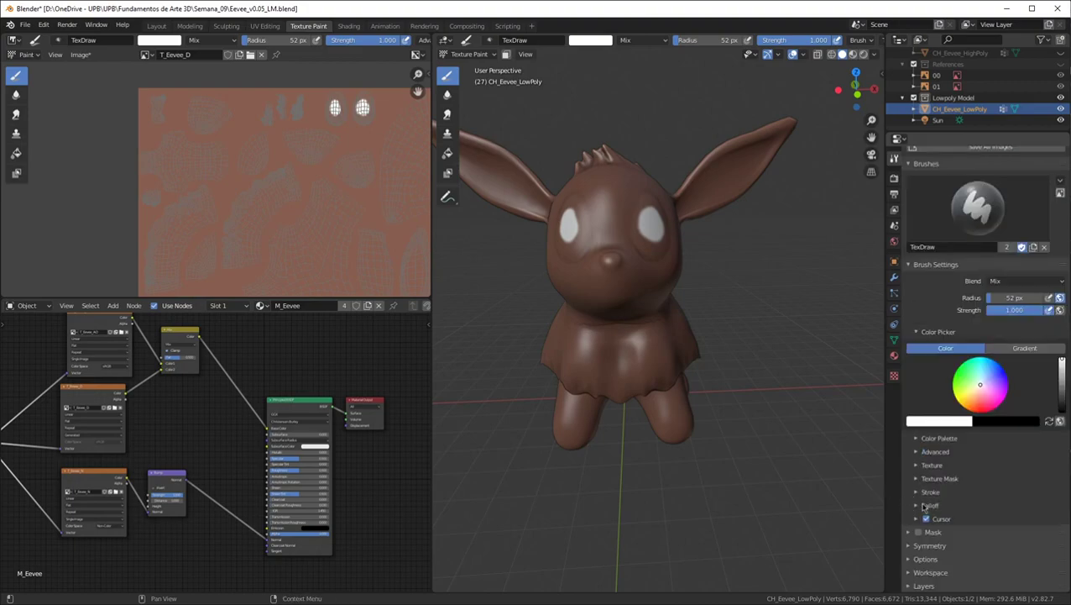
mouse_move(665, 263)
middle_down()
mouse_move(638, 252)
mouse_move(651, 263)
middle_up()
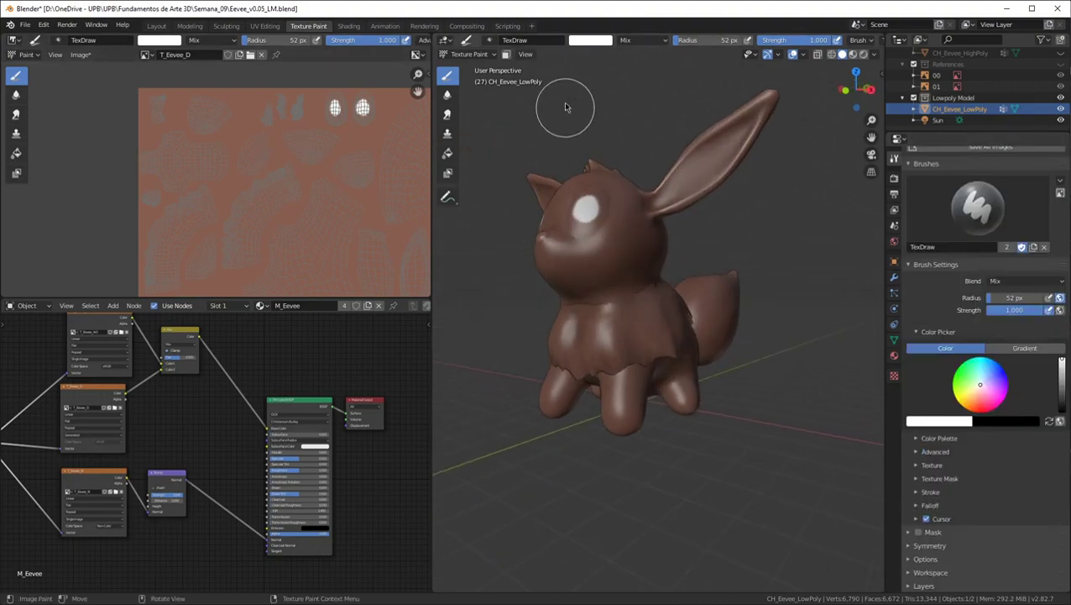
Switch to the Shading workspace and set the Solid viewport's colour to Material
click(349, 26)
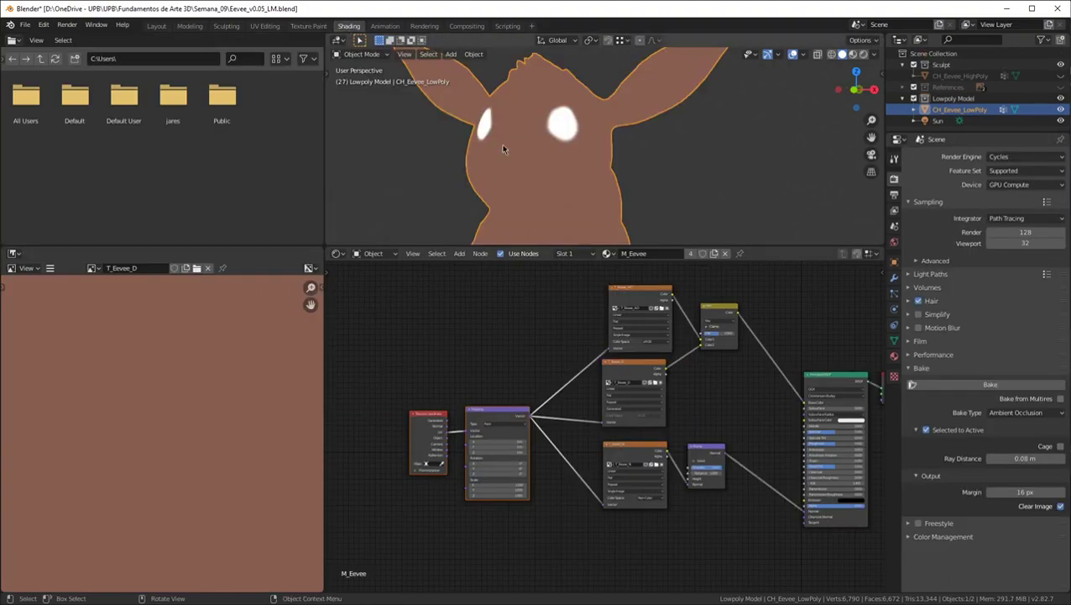
click(831, 54)
click(842, 54)
click(874, 54)
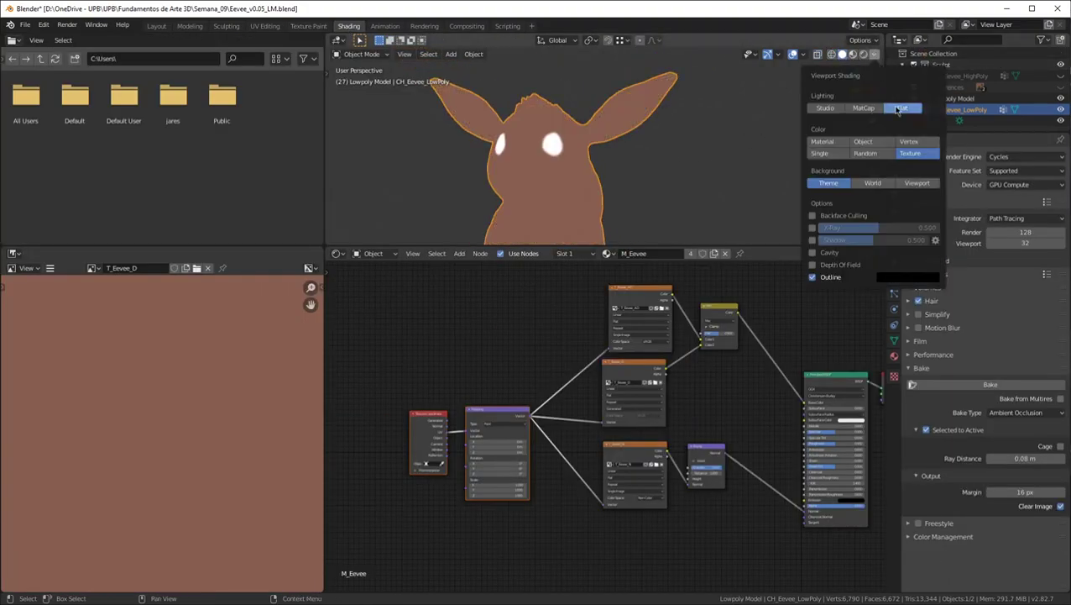
click(829, 144)
scroll(624, 143, down, 2)
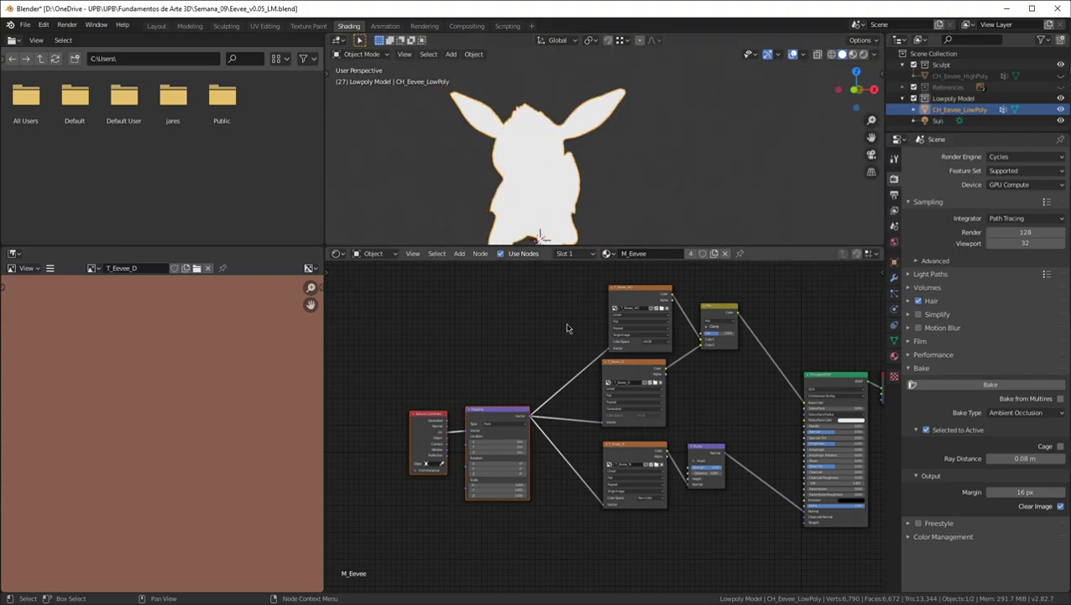
Delete the Texture Coordinate and Mapping nodes from the M_Eevee material
scroll(569, 320, up, 3)
middle_drag(645, 320, 573, 343)
scroll(573, 344, down, 2)
scroll(572, 347, down, 1)
drag(494, 537, 352, 425)
key(x)
Connect T_Eevee_D's colour directly to the Principled BSDF's Base Color, and delete the Mix and Bump nodes
drag(607, 388, 747, 423)
click(669, 334)
key(x)
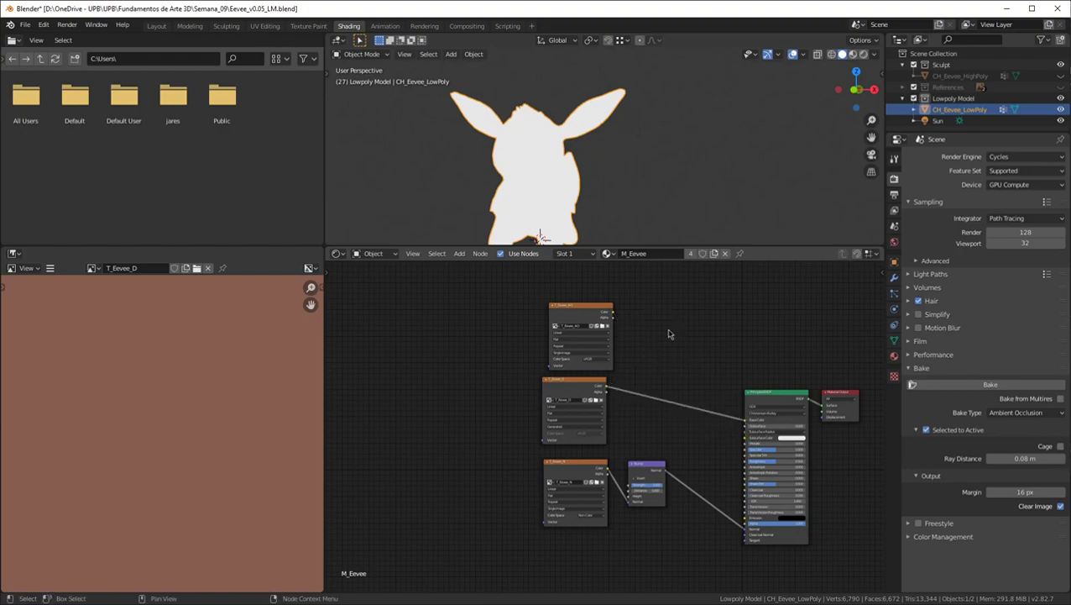
key(x)
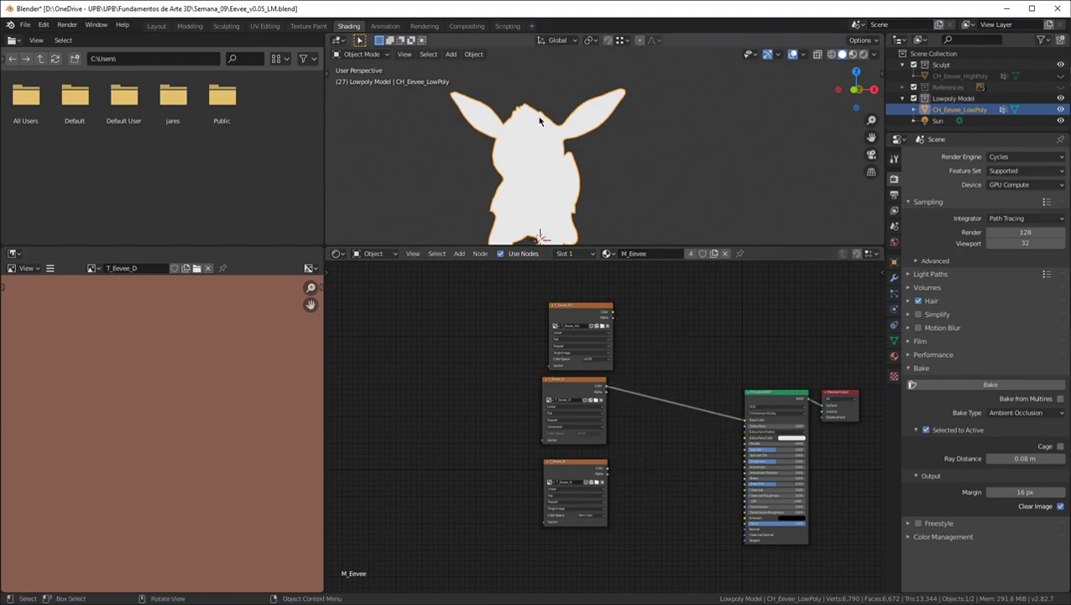
Move the T_Eevee_D texture node closer to the Principled BSDF, and hide the Sun light in the viewport
middle_drag(576, 134, 533, 155)
drag(578, 383, 636, 413)
scroll(672, 411, up, 2)
mouse_move(605, 160)
middle_down()
mouse_move(578, 162)
mouse_move(622, 156)
middle_up()
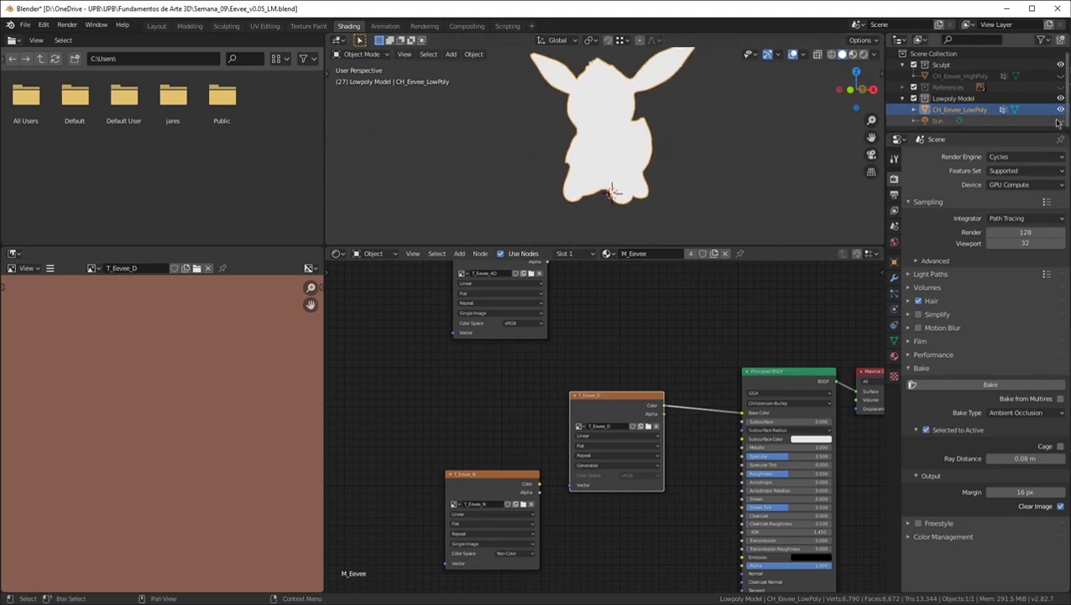
shift+middle_drag(688, 113, 676, 149)
scroll(581, 177, up, 4)
middle_drag(615, 169, 670, 155)
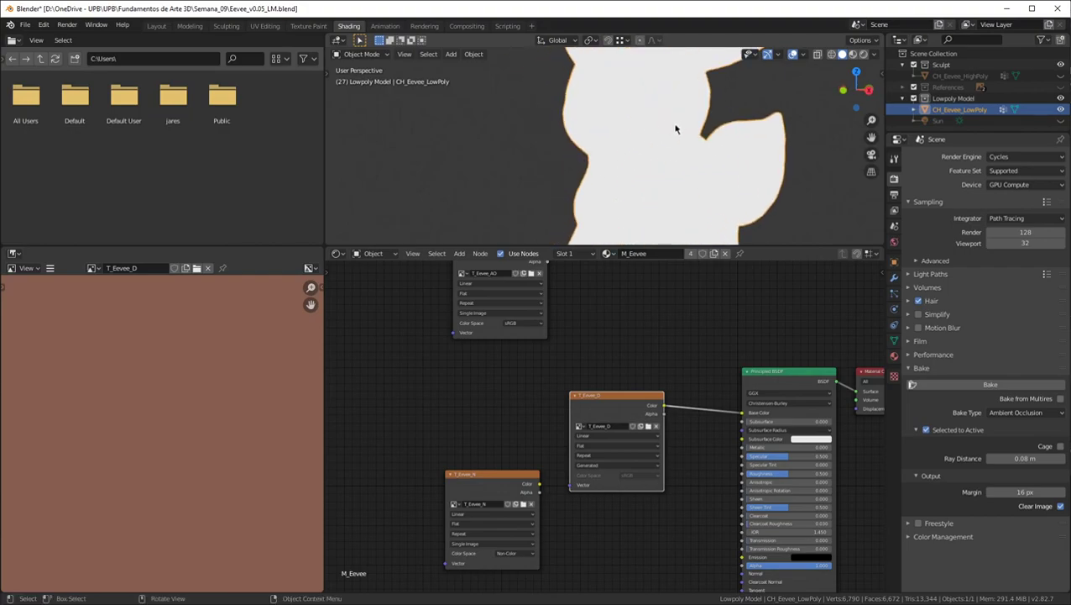
scroll(677, 127, down, 3)
scroll(153, 372, down, 2)
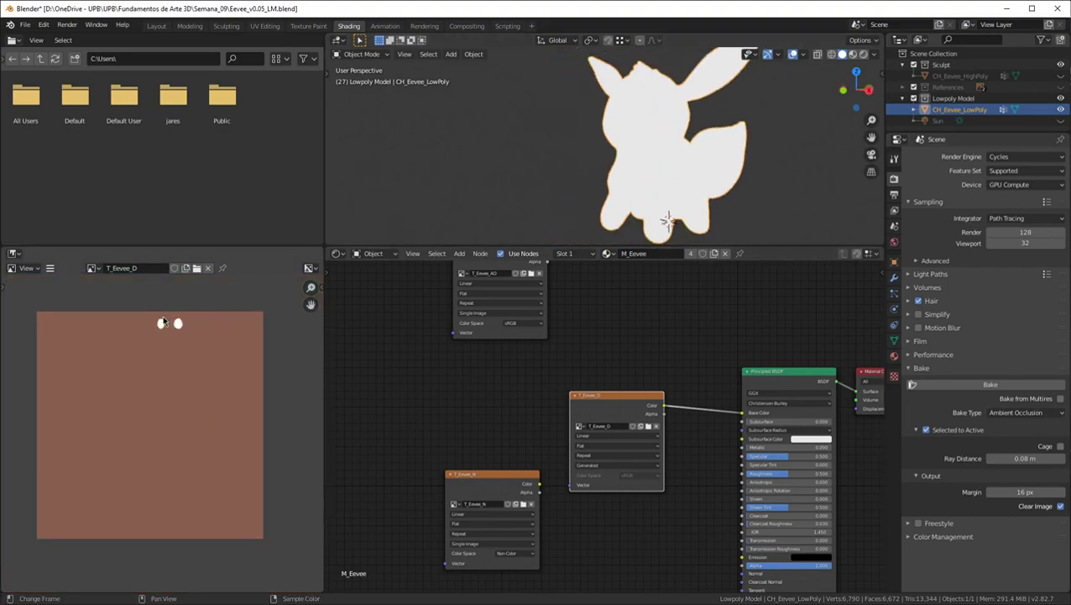
Switch to the Layout workspace and bring the low-poly Eevee into close view
click(156, 25)
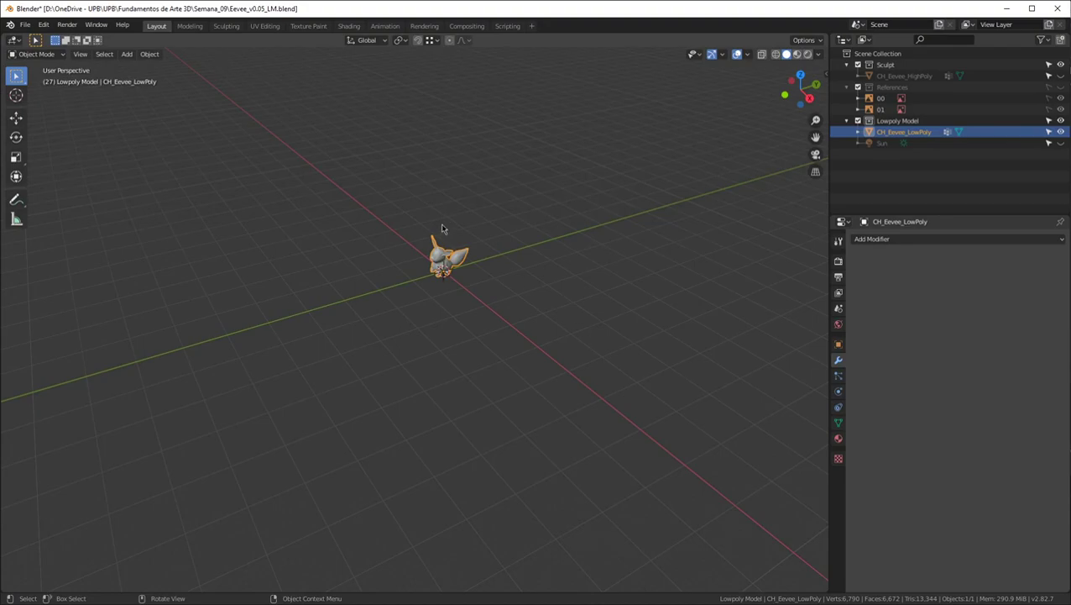
scroll(445, 229, up, 4)
middle_drag(445, 229, 421, 308)
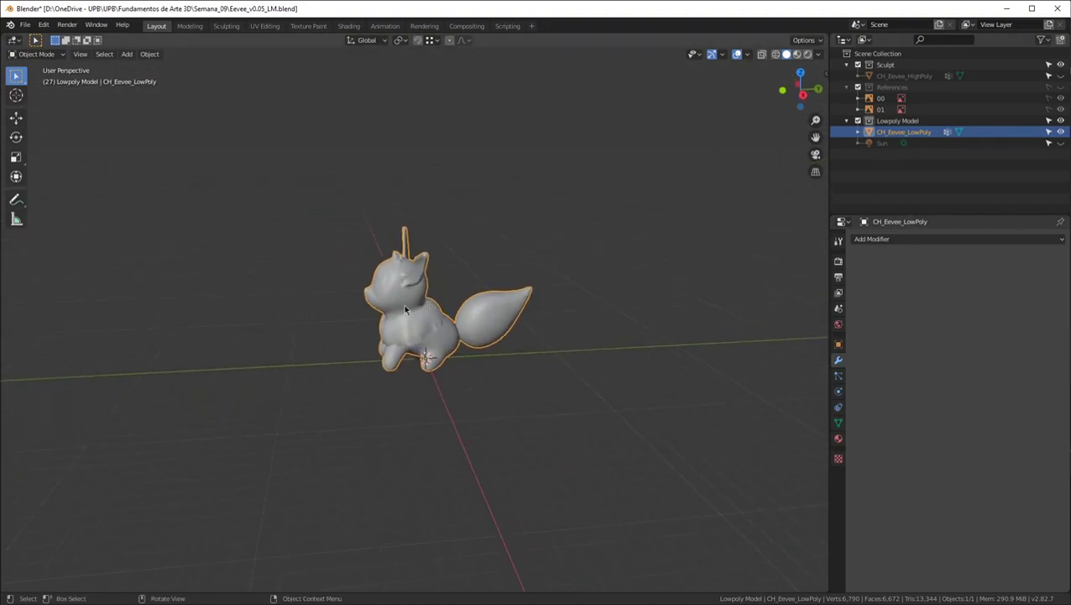
scroll(421, 307, up, 3)
middle_drag(491, 360, 536, 336)
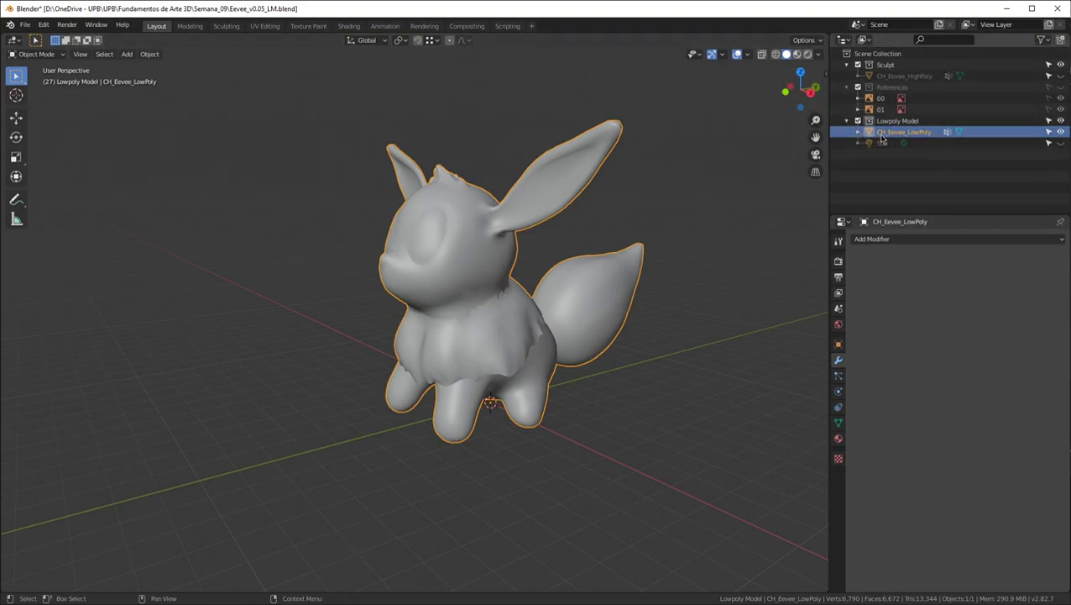
middle_drag(454, 216, 480, 238)
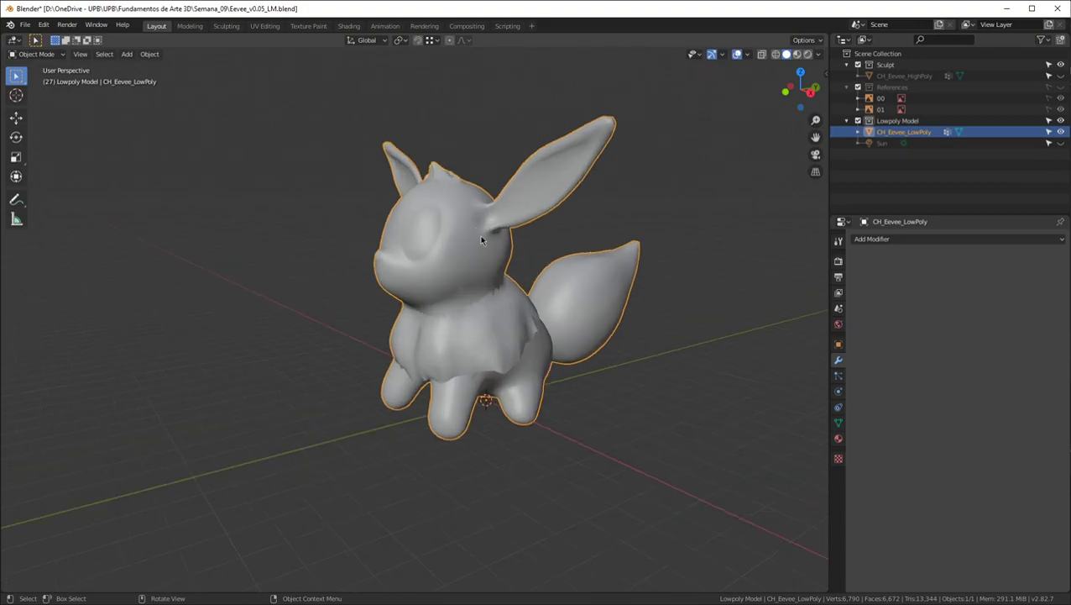
mouse_move(544, 317)
middle_down()
mouse_move(552, 328)
mouse_move(541, 330)
middle_up()
Duplicate CH_Eevee_LowPoly in place and rename the copy Cage
key(shift+d)
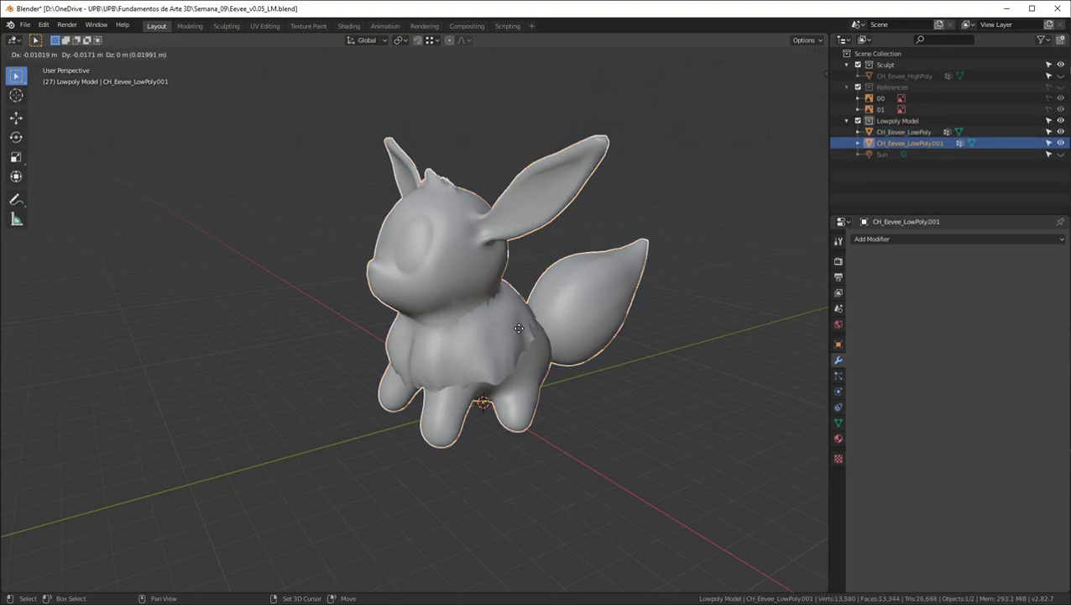
right_click(512, 289)
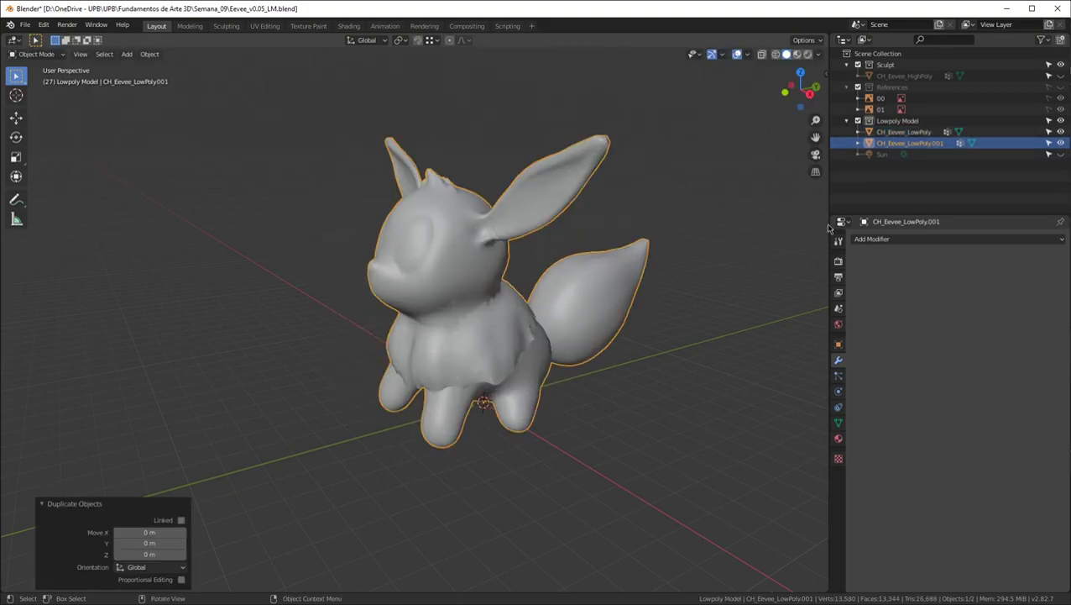
double_click(923, 143)
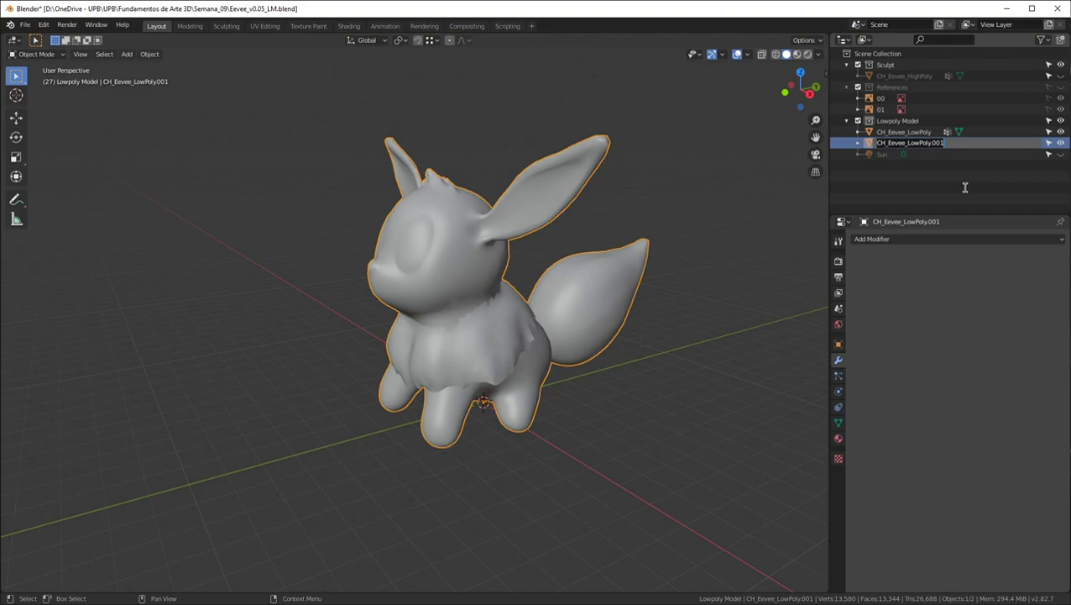
text(Cage)
key(Return)
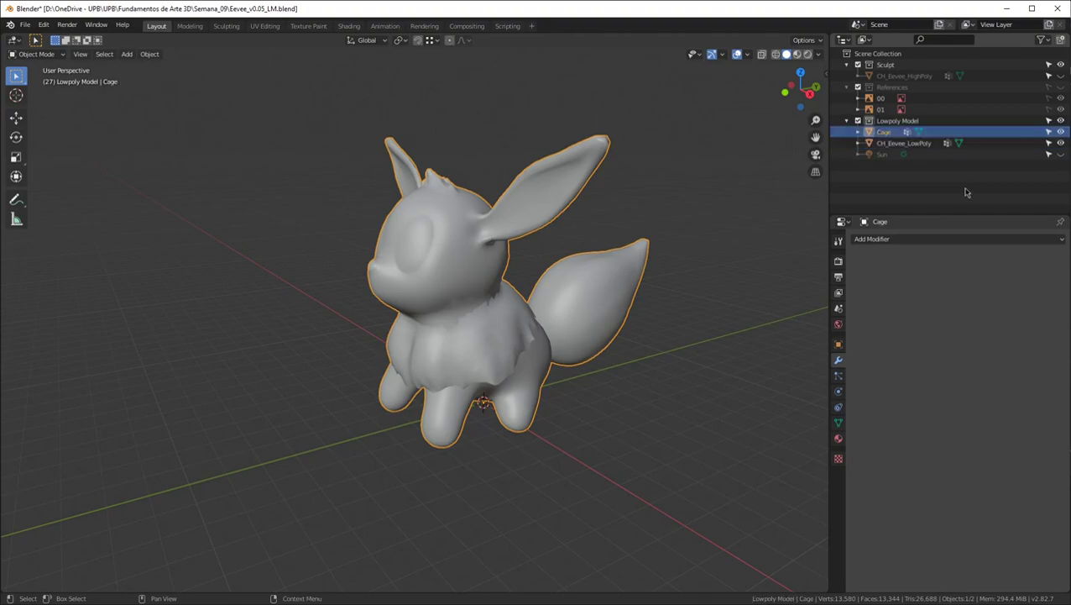
Select all of the Cage mesh in Edit Mode and offset it along its normals with Shrink/Fatten by about 0.0096 m
key(Tab)
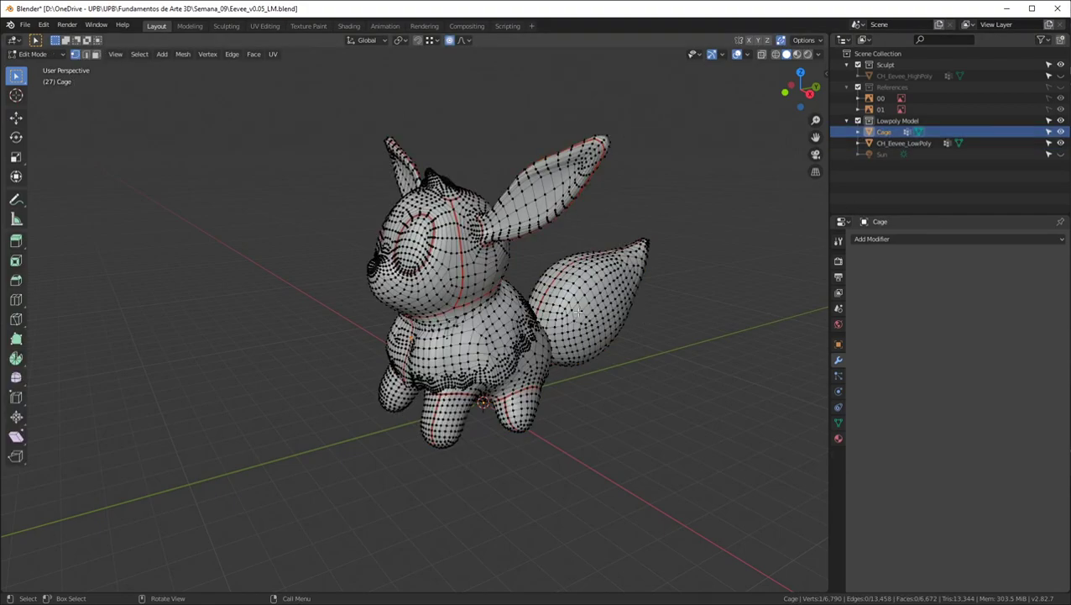
key(a)
scroll(604, 344, up, 4)
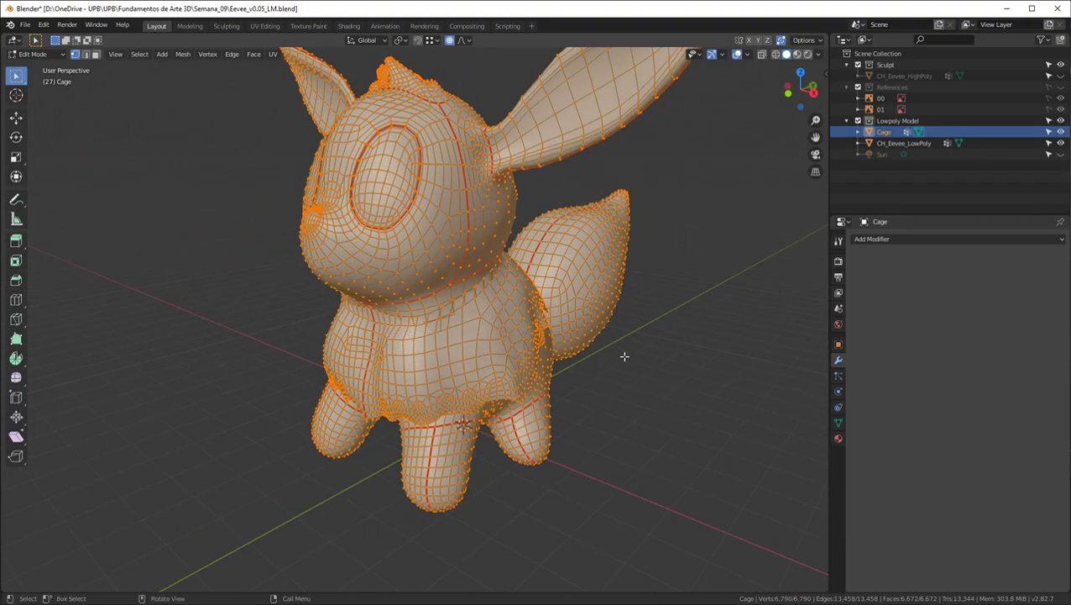
key(alt+s)
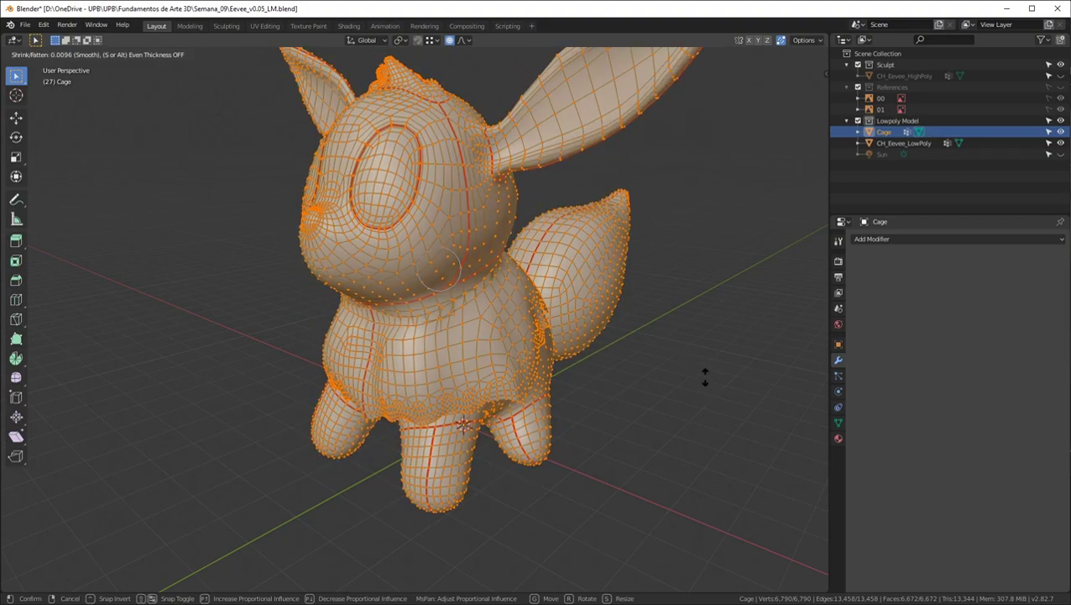
click(705, 378)
middle_drag(705, 378, 823, 419)
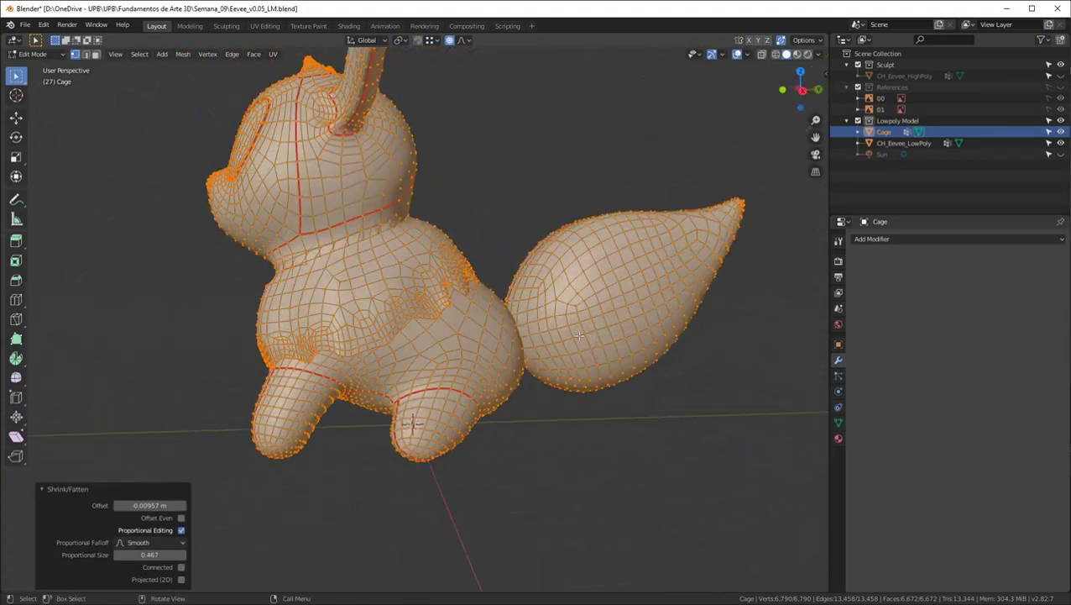
Set the Cage object's viewport display to Wire and return to Object Mode
click(838, 345)
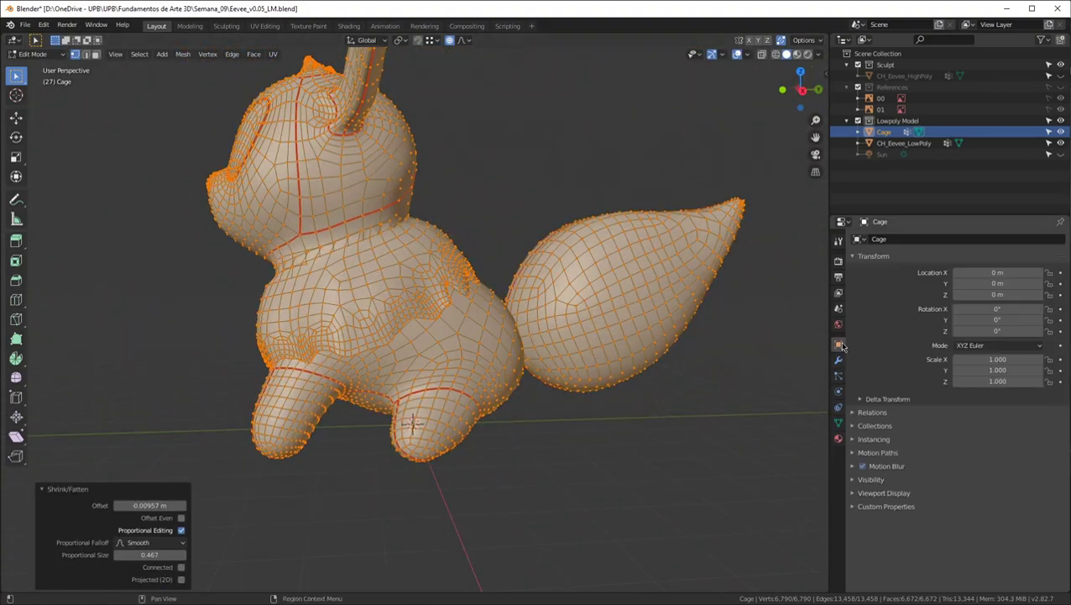
click(881, 494)
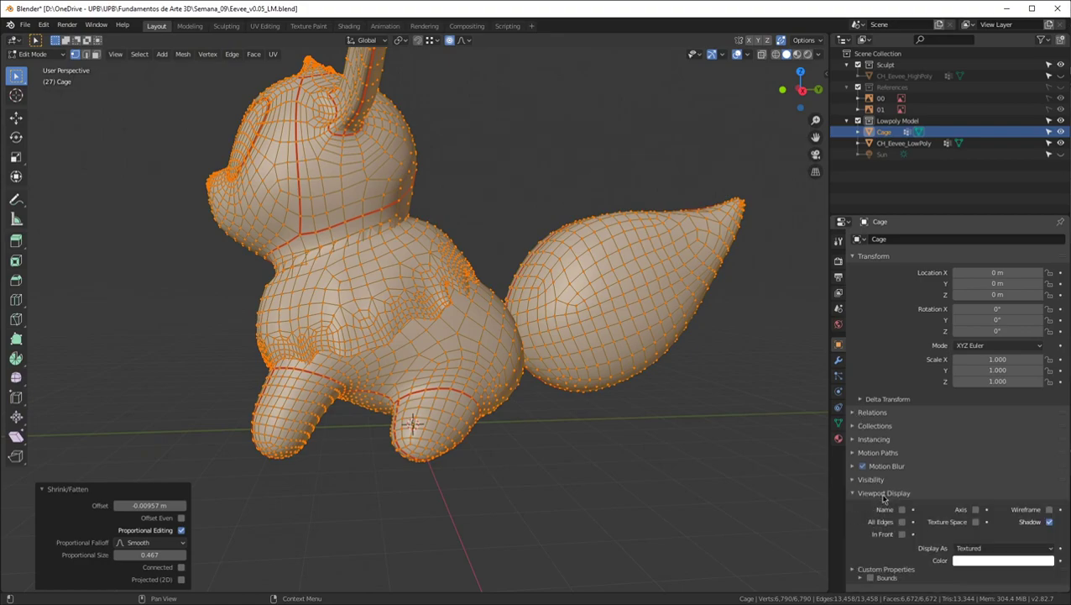
click(988, 550)
click(979, 521)
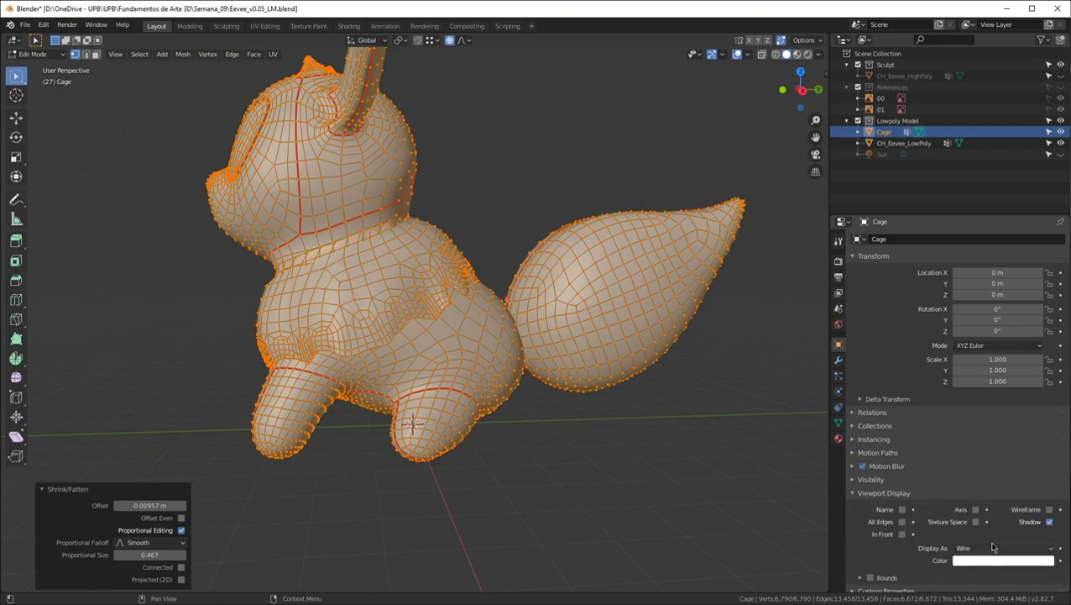
middle_drag(505, 246, 472, 287)
scroll(428, 257, up, 3)
key(Tab)
scroll(801, 475, down, 3)
middle_drag(597, 388, 586, 384)
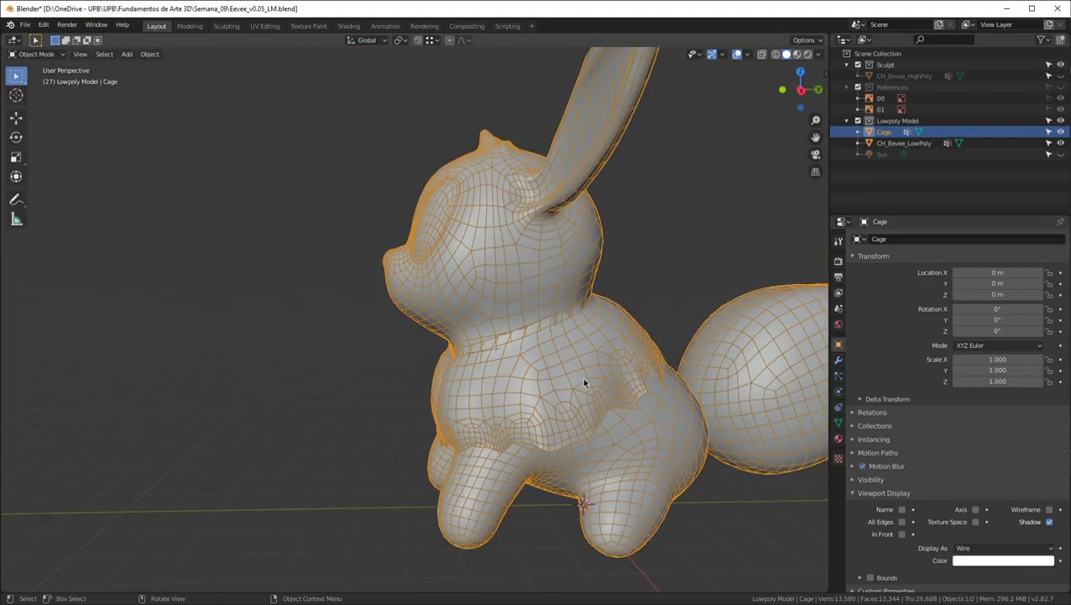
Examine how closely the wireframe cage encloses the low-poly Eevee around the neck and back, starting from the right orthographic view
key(KP_3)
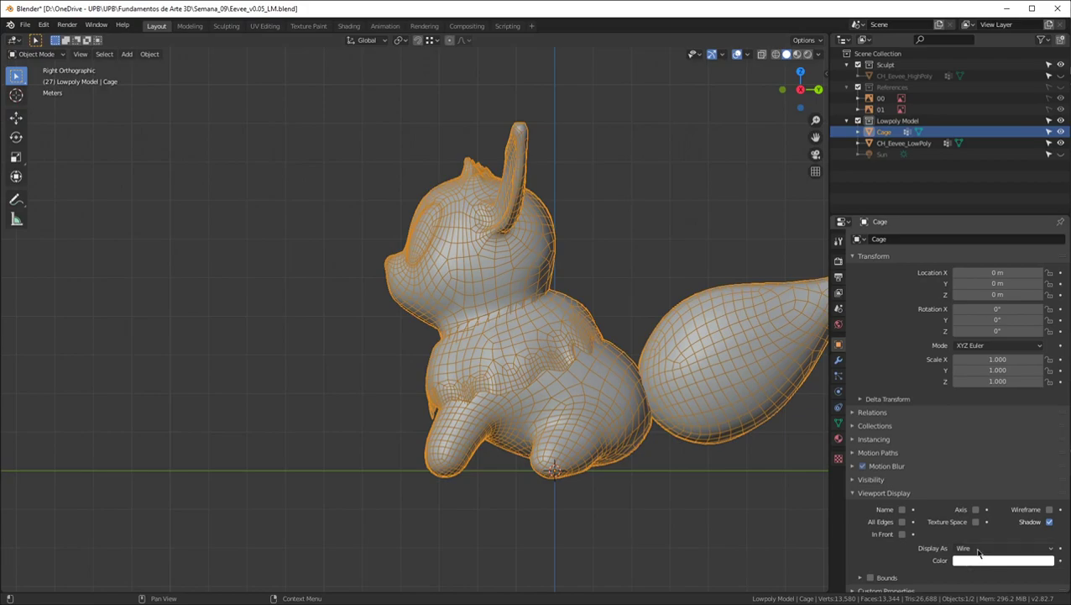
scroll(563, 299, up, 10)
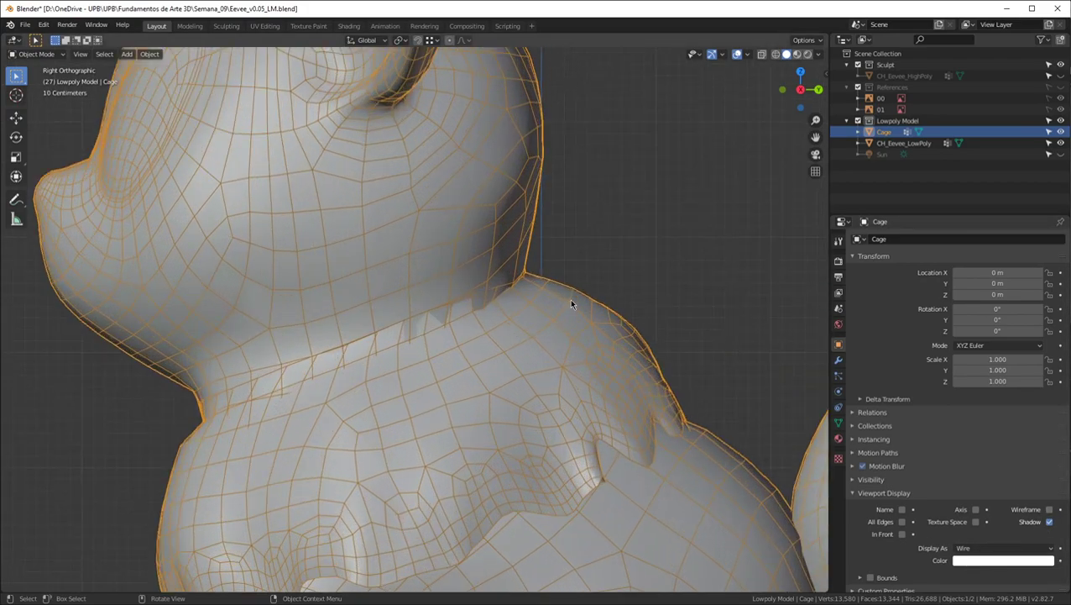
scroll(546, 252, up, 3)
scroll(612, 145, down, 4)
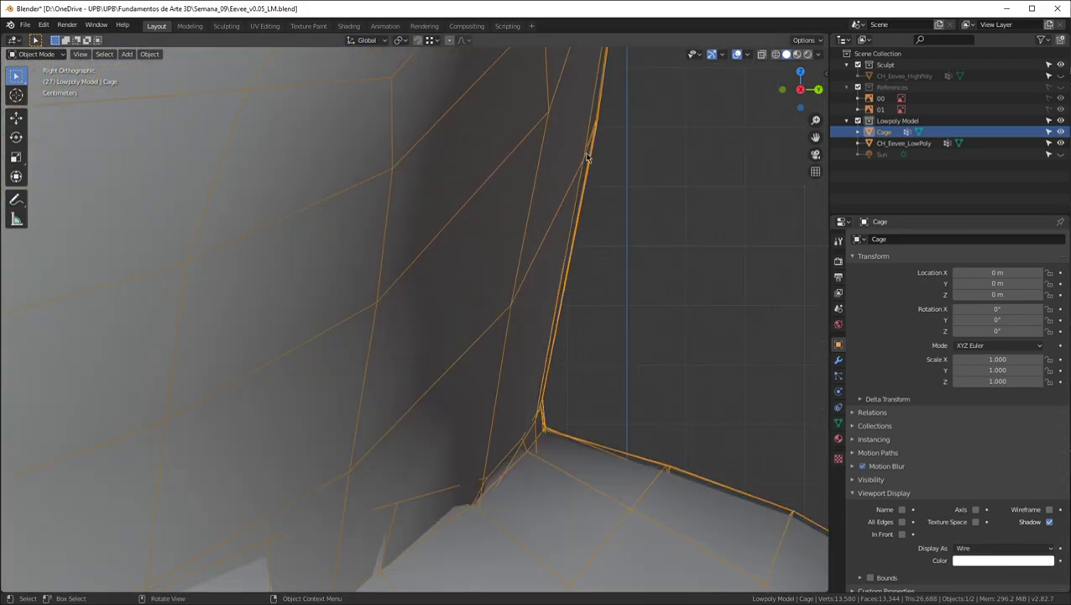
click(695, 220)
scroll(502, 190, down, 8)
middle_drag(545, 275, 512, 262)
scroll(544, 249, down, 7)
scroll(545, 249, up, 5)
scroll(508, 210, down, 3)
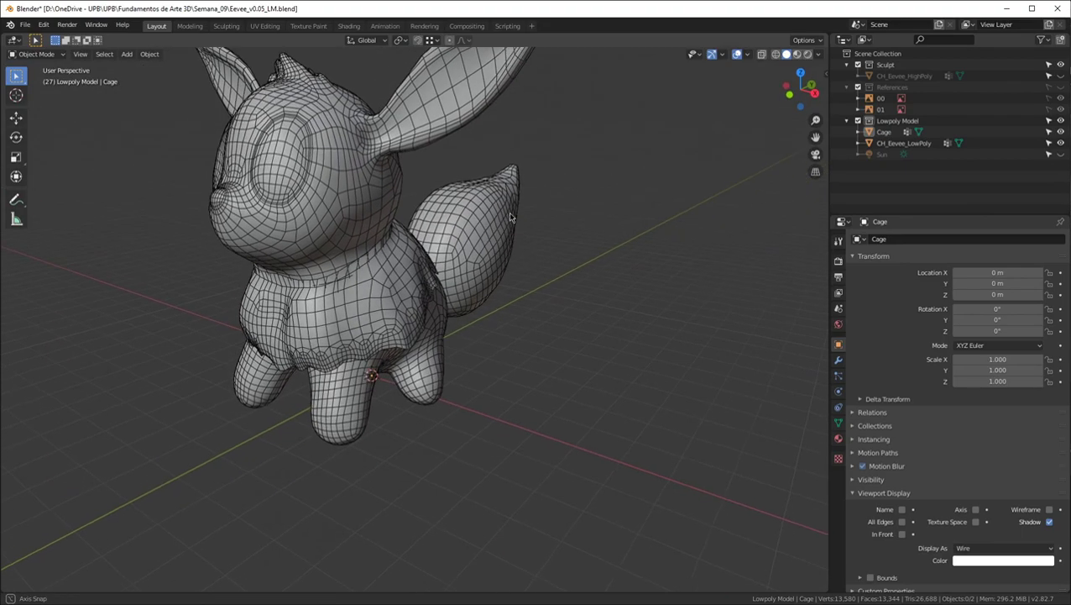
In the Shading workspace, unhide CH_Eevee_HighPoly and select it together with CH_Eevee_LowPoly, keeping the low-poly active
click(349, 26)
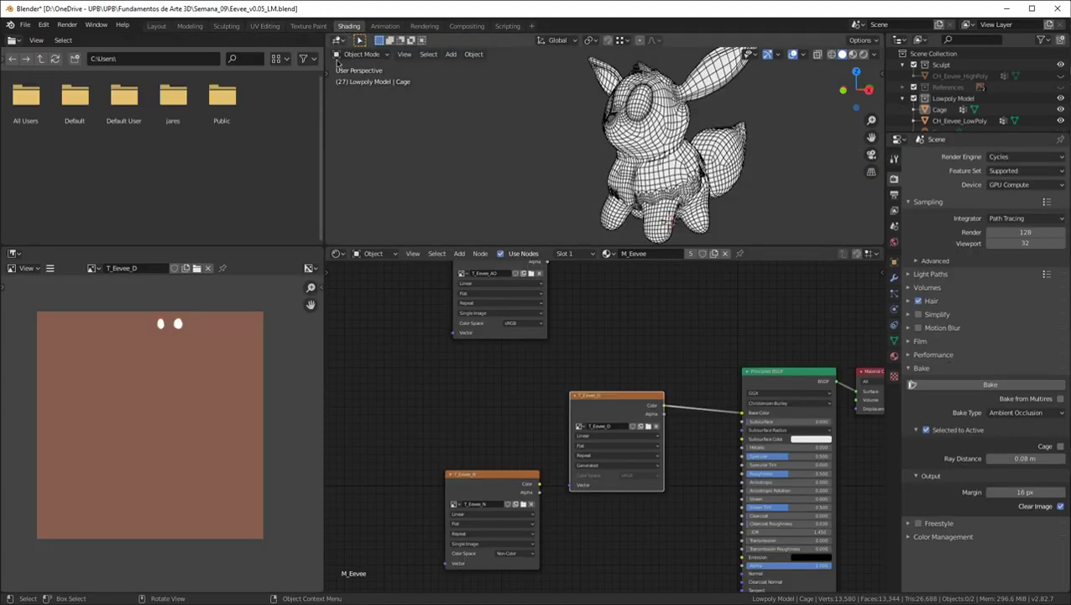
click(1061, 75)
click(942, 76)
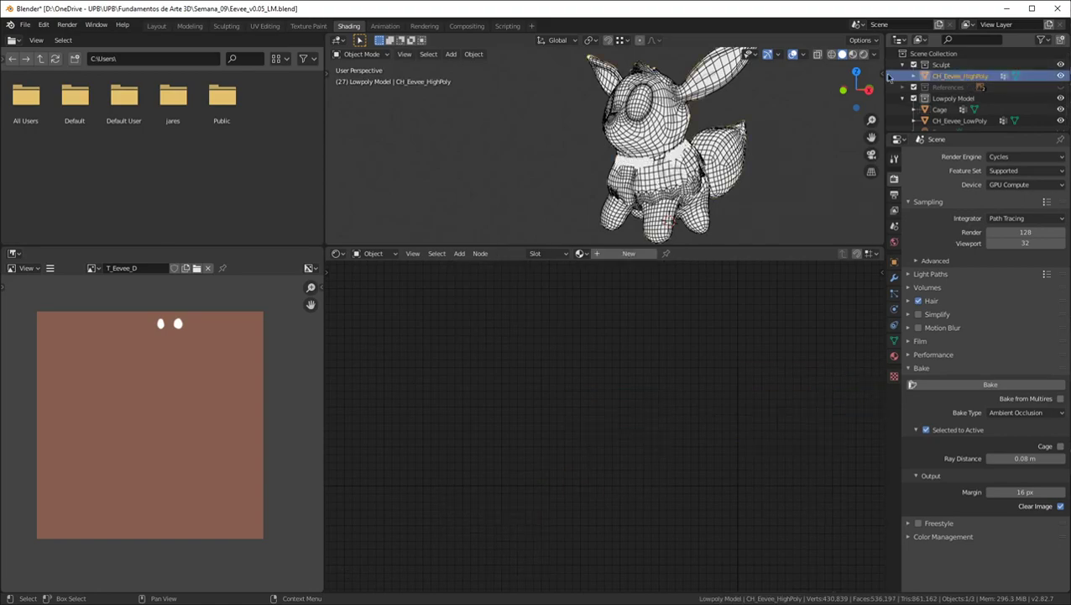
ctrl+click(957, 120)
scroll(966, 105, down, 1)
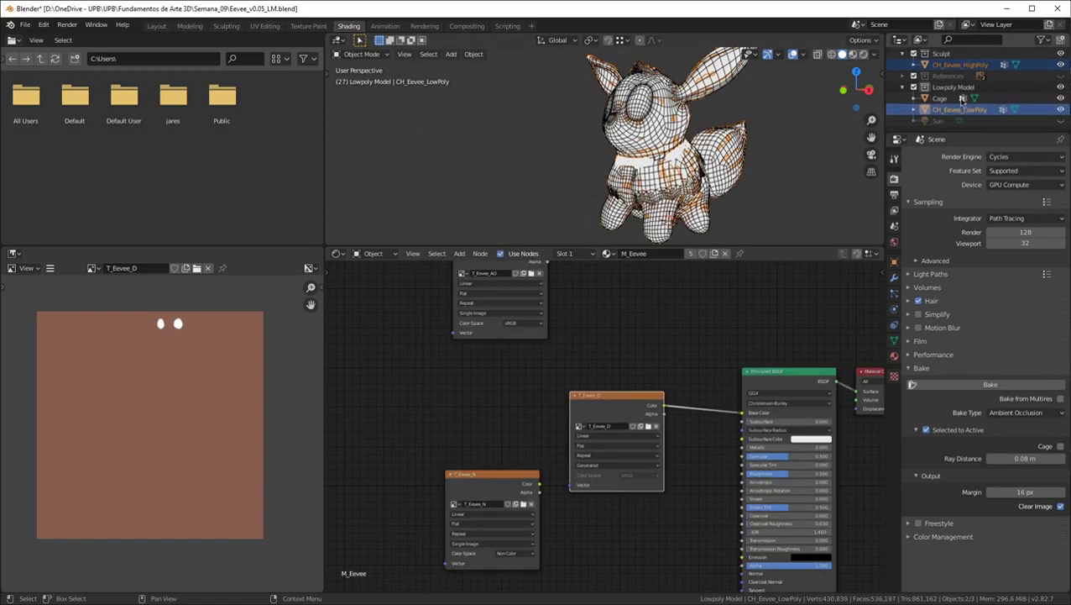
Enable Cage in the bake settings and assign the Cage mesh as the Cage Object
click(1061, 447)
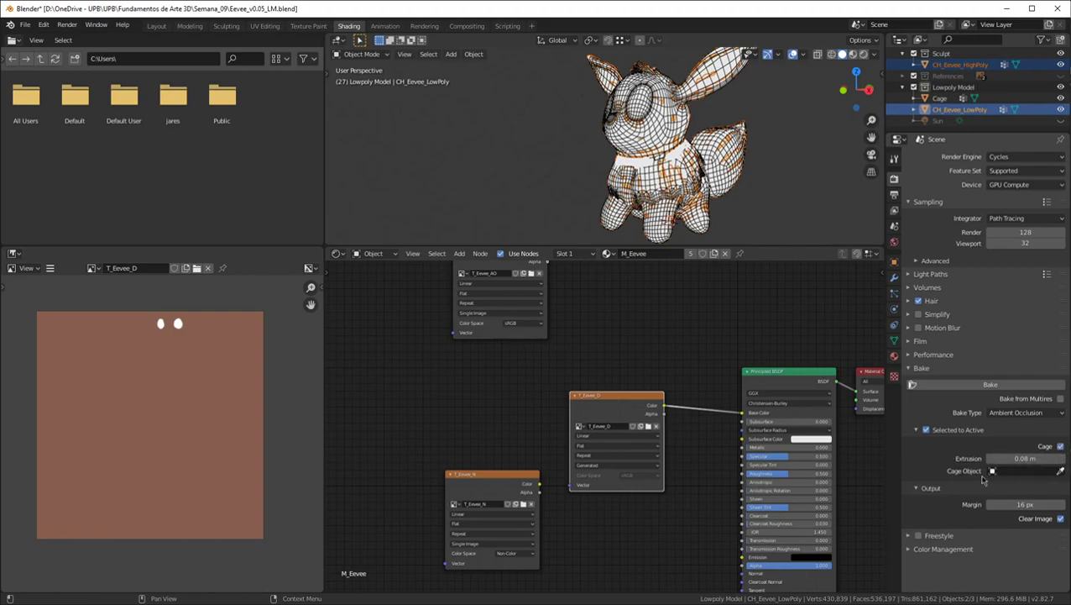
click(1012, 471)
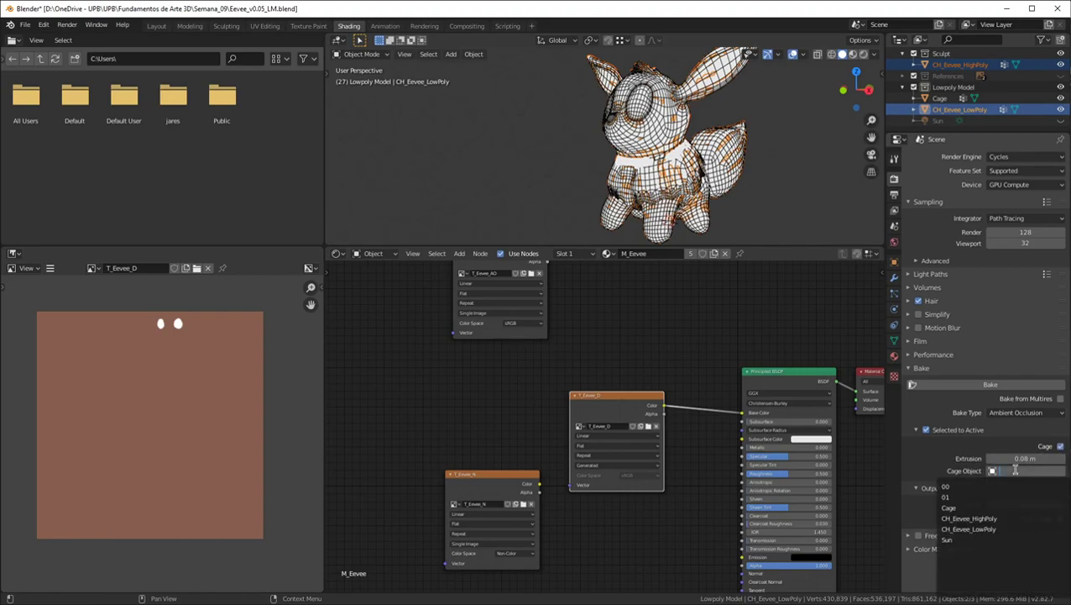
click(954, 507)
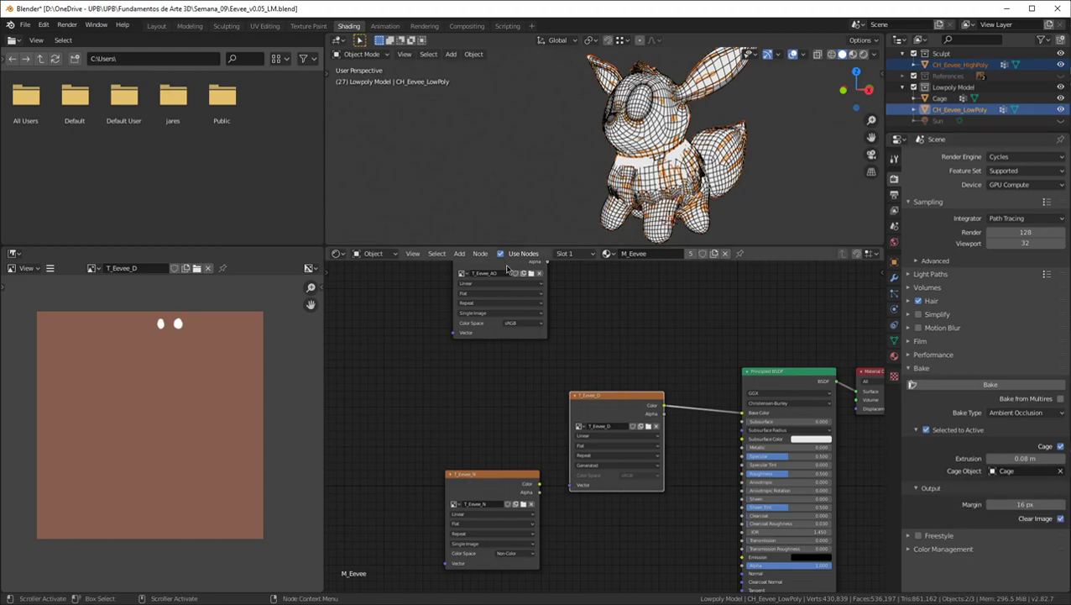
Select the T_Eevee_N image texture node in the M_Eevee material as the bake target
scroll(562, 333, down, 2)
scroll(683, 499, up, 3)
drag(587, 353, 600, 357)
middle_drag(513, 375, 537, 308)
click(567, 542)
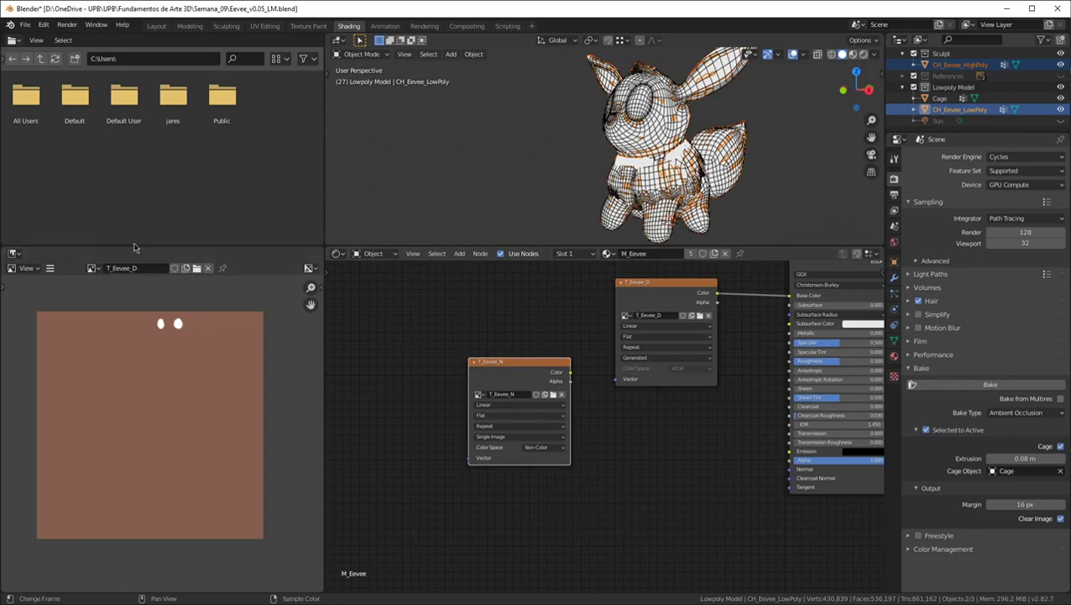
Set the bake type to Normal and bake the map into T_Eevee_N
click(1019, 412)
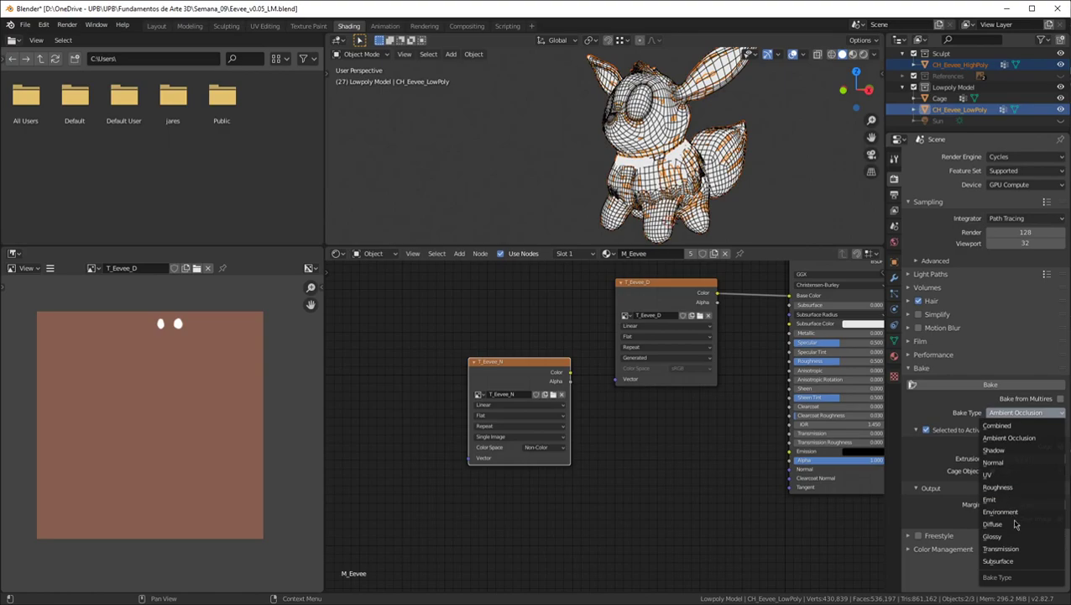
click(996, 464)
scroll(1004, 418, down, 1)
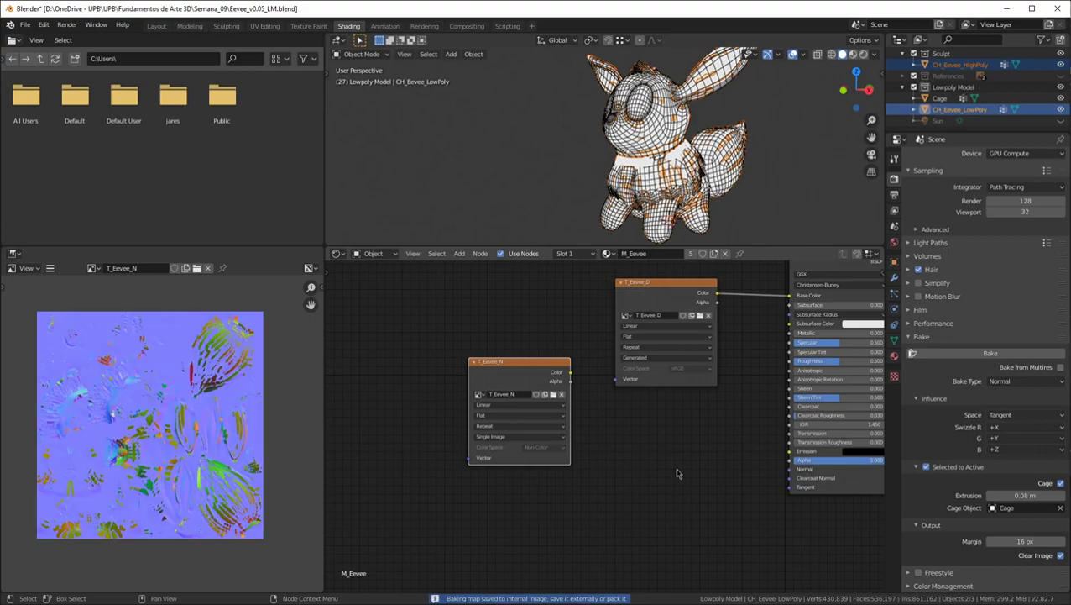
Examine the baked T_Eevee_N normal map up close for projection errors across its UV islands
scroll(194, 347, up, 6)
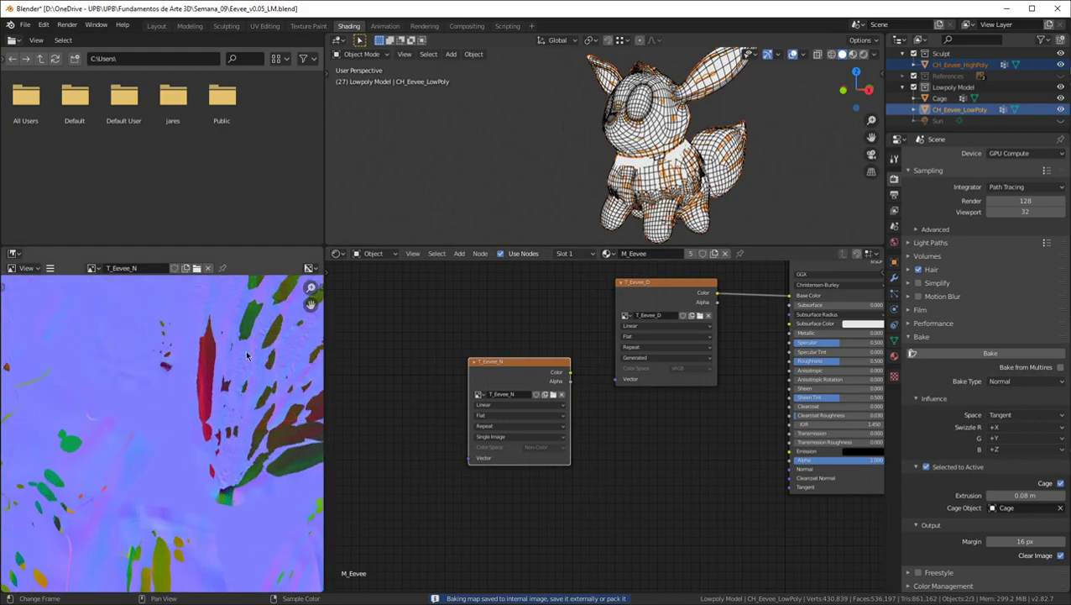
scroll(210, 345, up, 2)
scroll(218, 348, down, 4)
scroll(170, 390, down, 1)
middle_drag(182, 415, 252, 348)
middle_drag(101, 423, 228, 257)
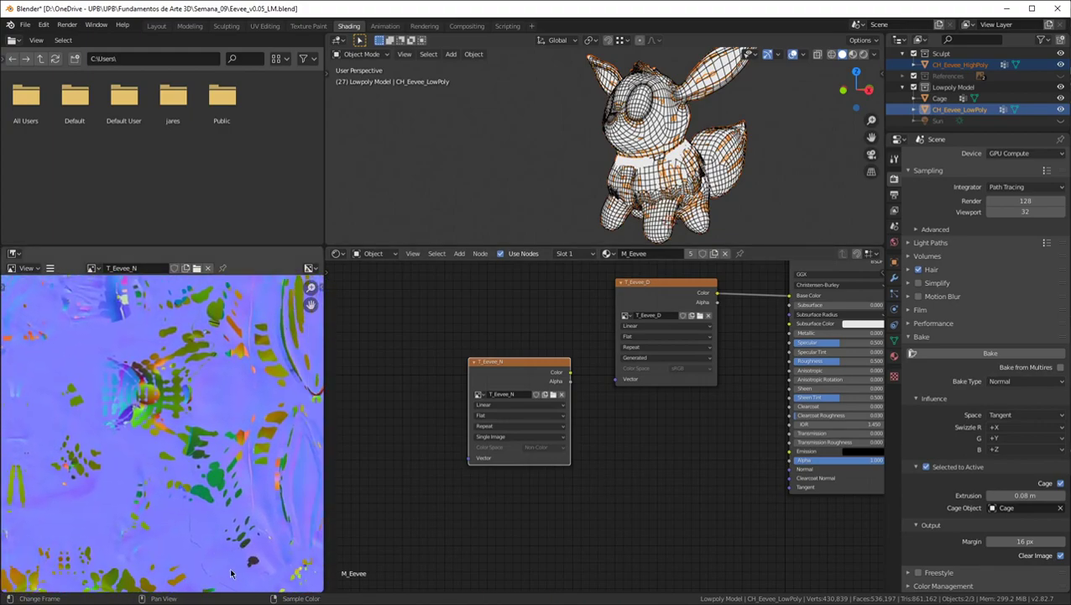
middle_drag(160, 414, 218, 280)
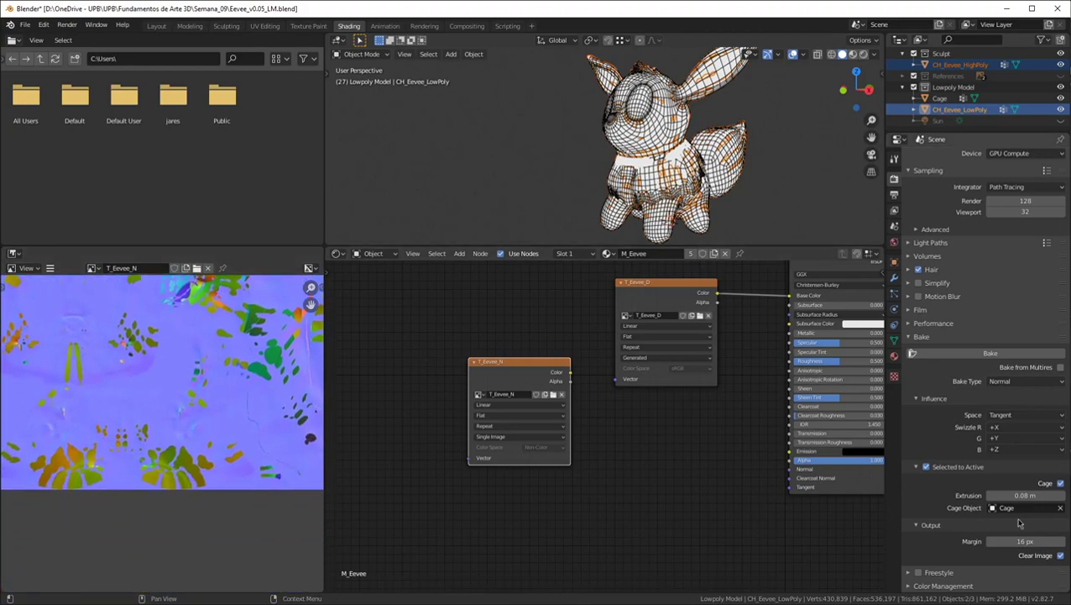
Set the cage extrusion to 0.125 m, bake the normal map again and check the result up close
click(994, 495)
text(0)
click(984, 353)
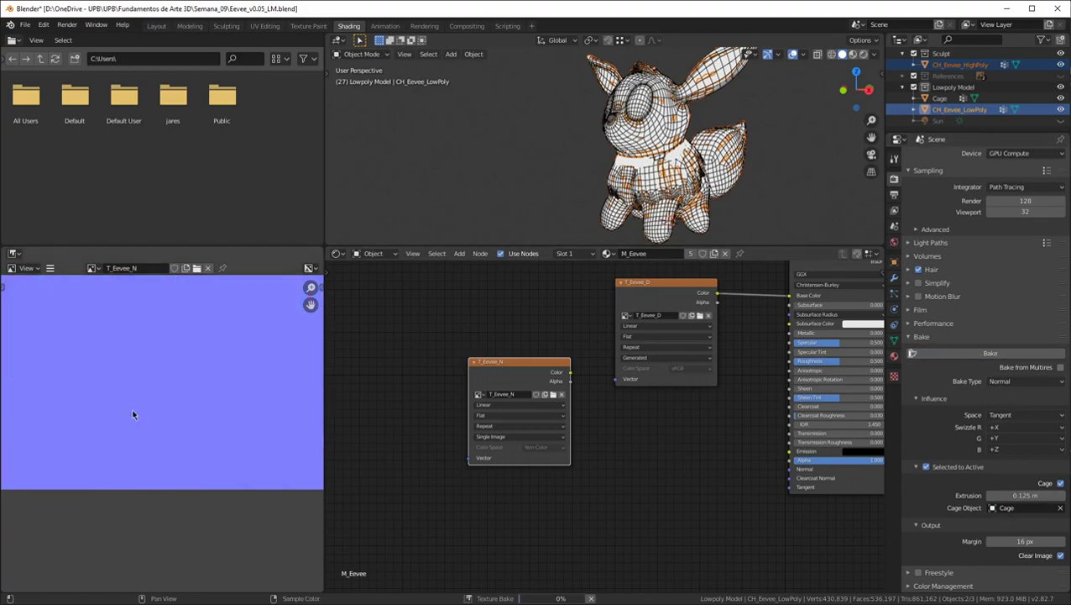
middle_drag(133, 399, 224, 371)
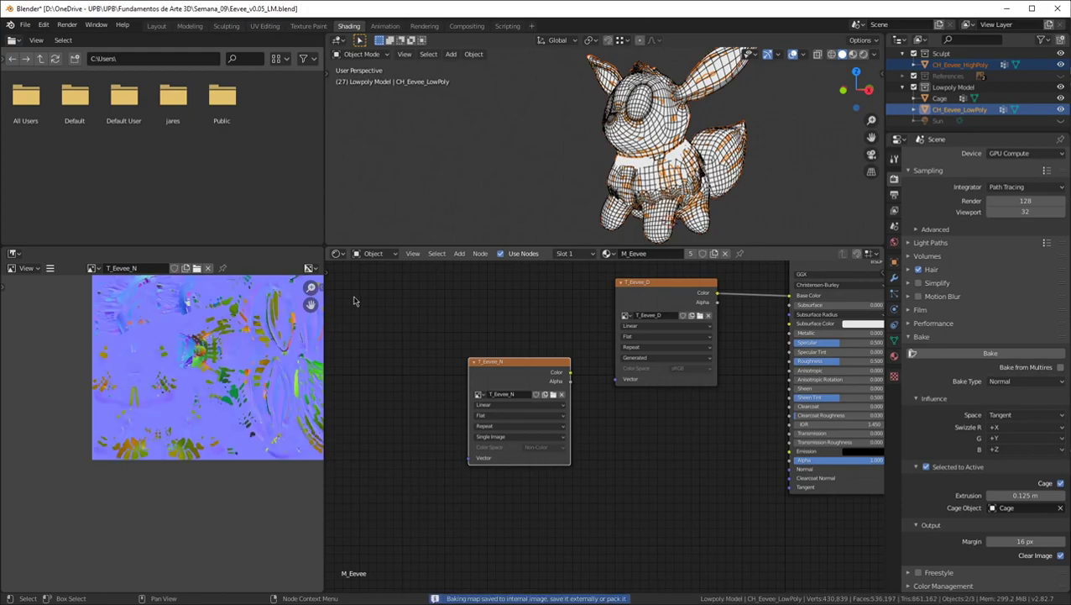
scroll(194, 389, up, 2)
scroll(202, 437, up, 3)
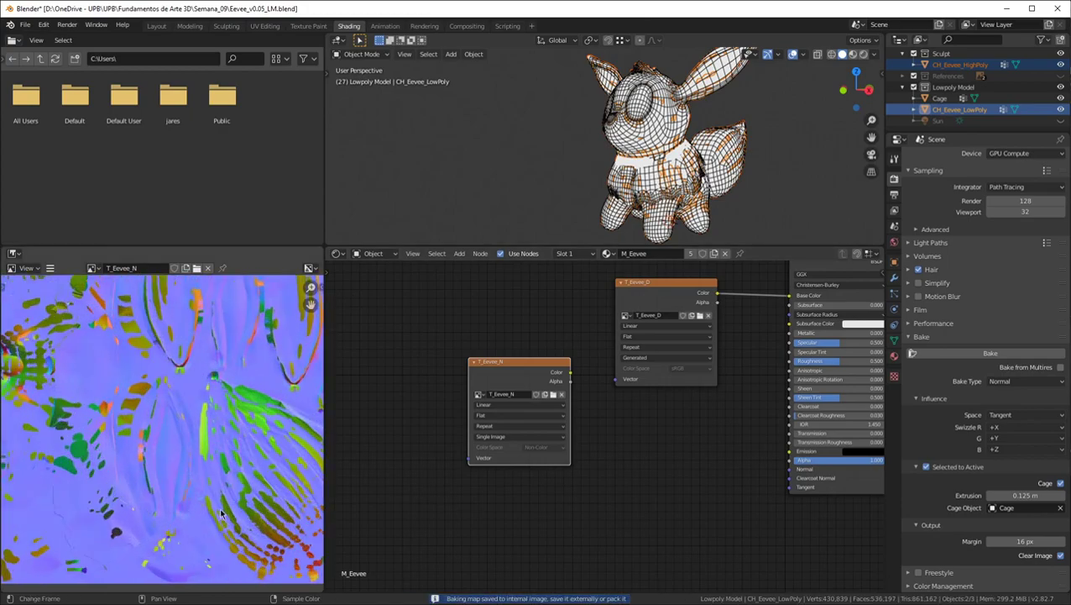
scroll(215, 507, down, 1)
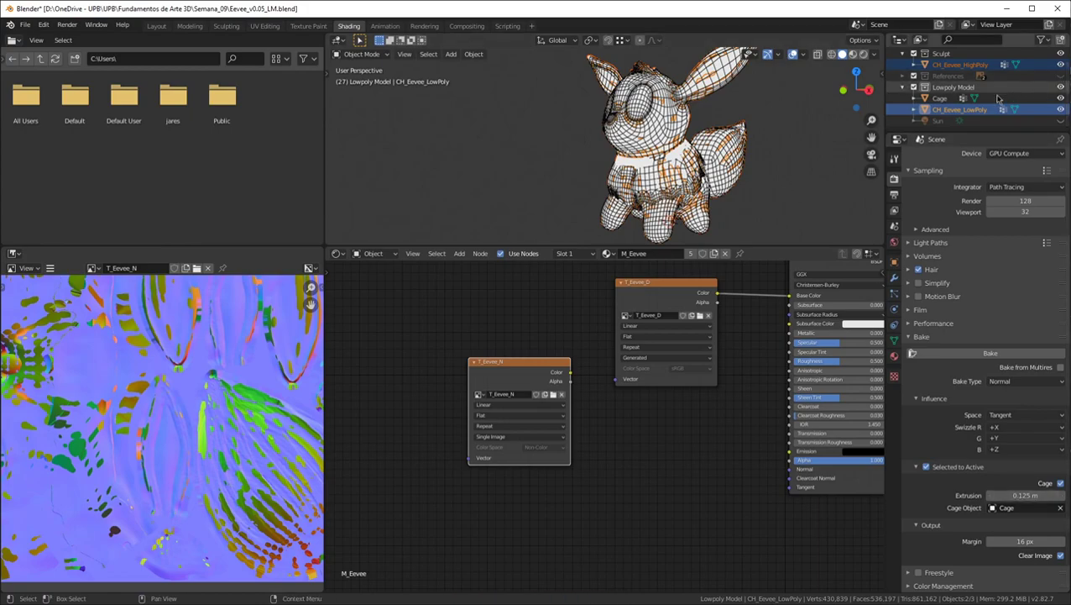
Reopen the Cage mesh for editing and inflate all its vertices further with Shrink/Fatten so it encloses the high-poly model
click(941, 99)
middle_drag(672, 129, 631, 138)
key(Tab)
scroll(633, 141, down, 2)
scroll(703, 160, up, 2)
middle_drag(704, 162, 712, 158)
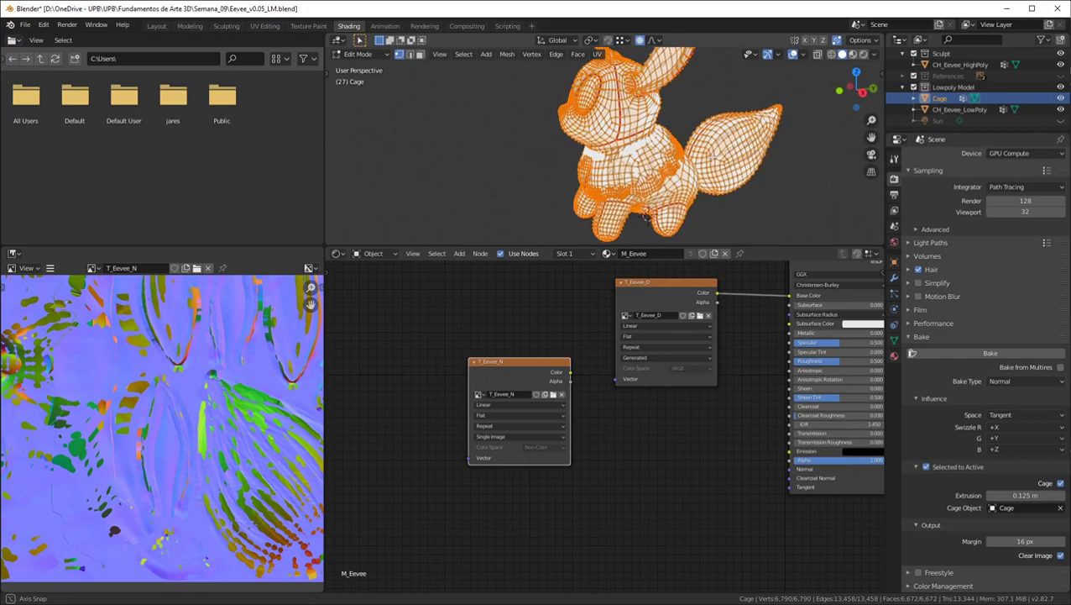
key(alt+s)
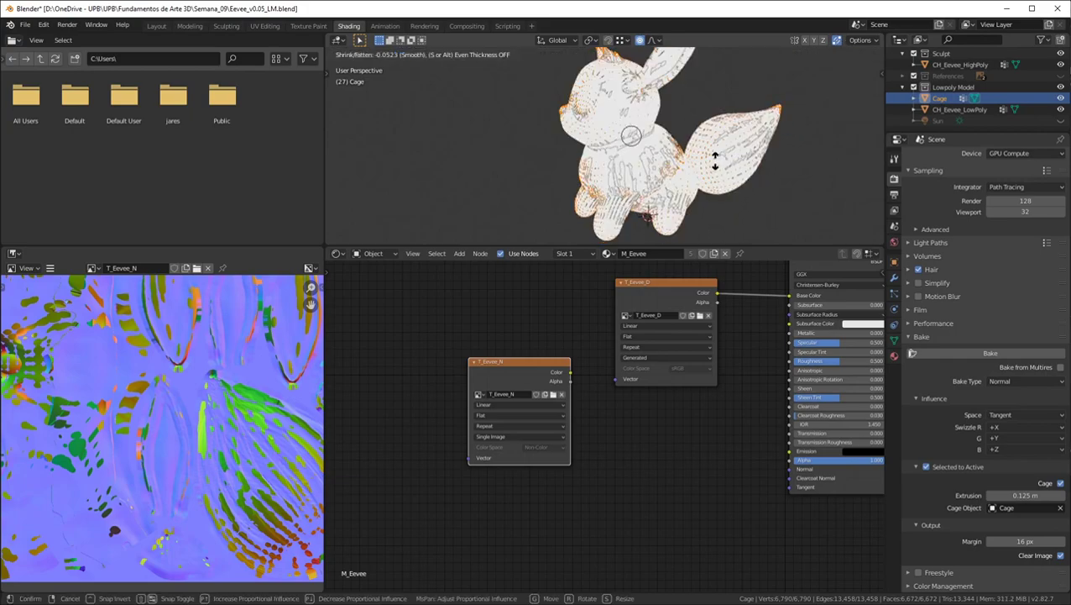
click(690, 161)
Select the Cage vertices around the front neck crease with X-ray on and move them outward along Y with proportional editing
middle_drag(690, 162, 710, 131)
scroll(635, 144, up, 5)
middle_drag(638, 147, 459, 156)
scroll(613, 148, up, 3)
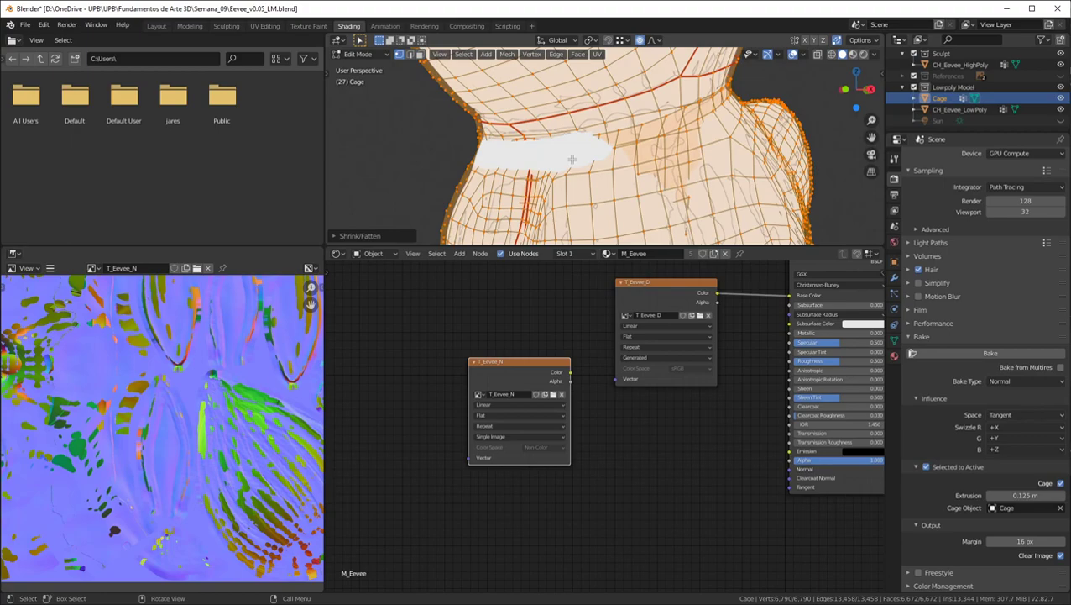
key(KP_3)
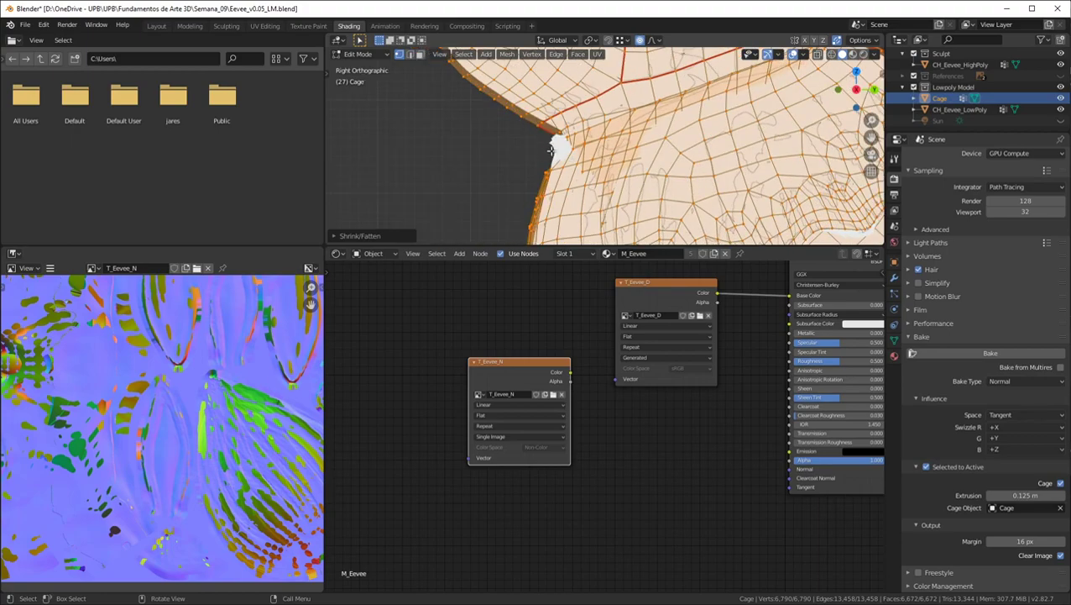
key(alt+z)
click(547, 140)
drag(523, 134, 579, 158)
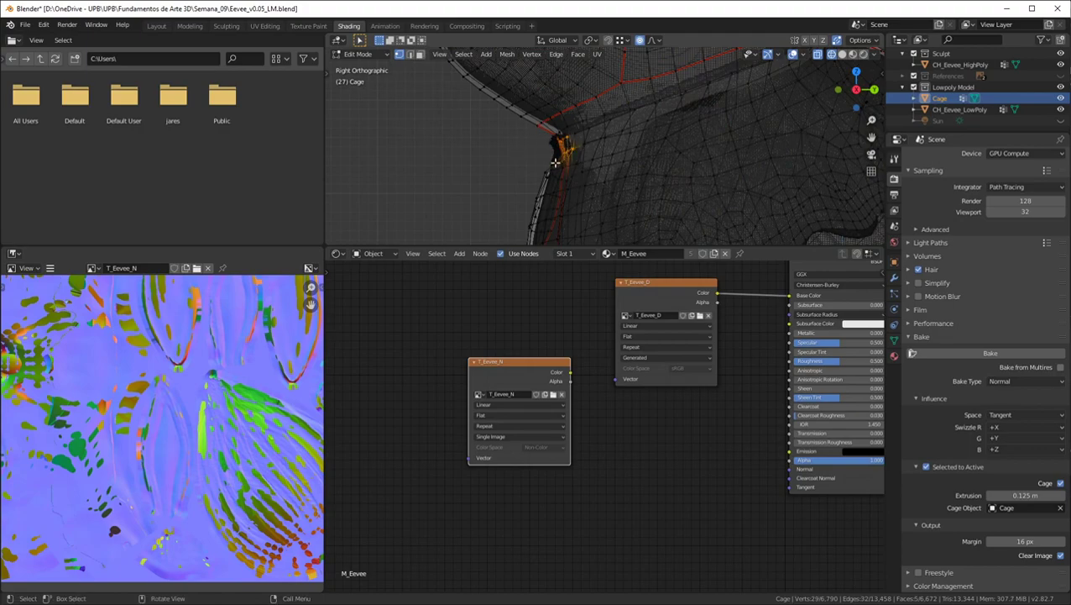
key(g)
scroll(537, 161, down, 5)
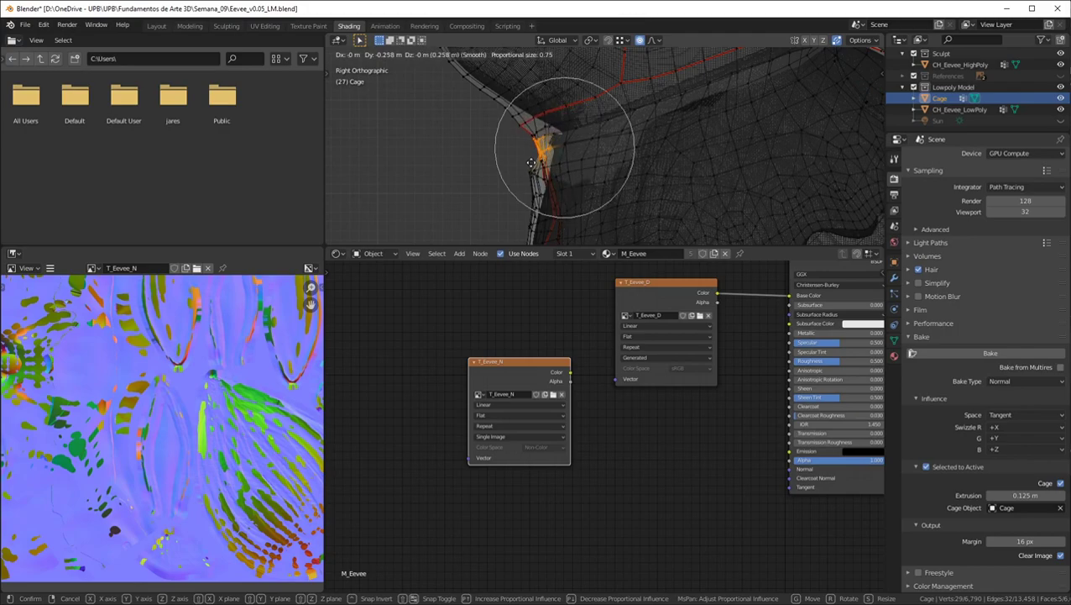
key(y)
scroll(537, 158, down, 4)
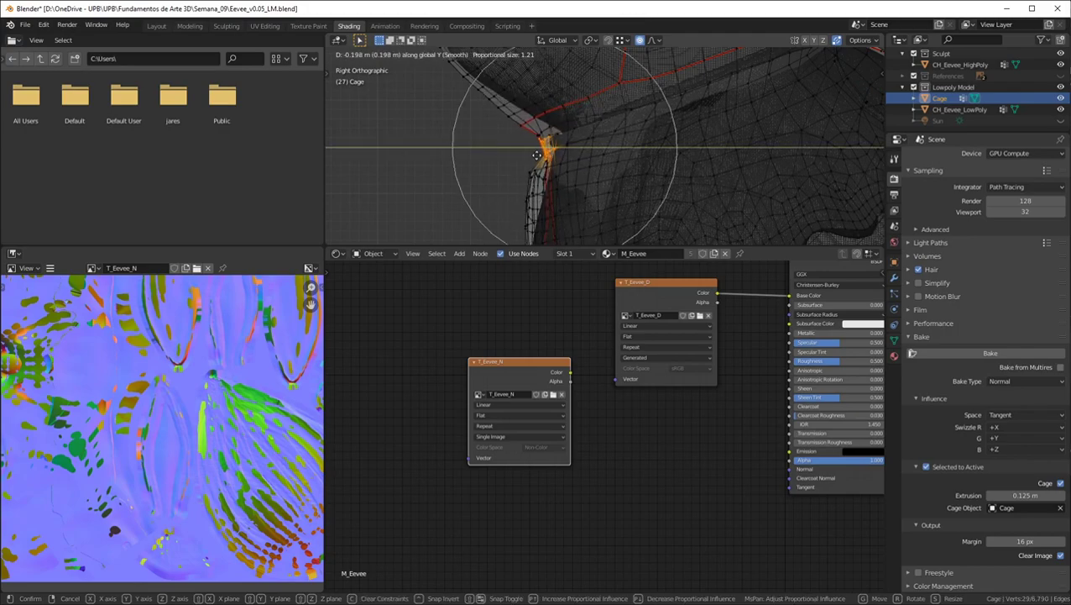
click(541, 149)
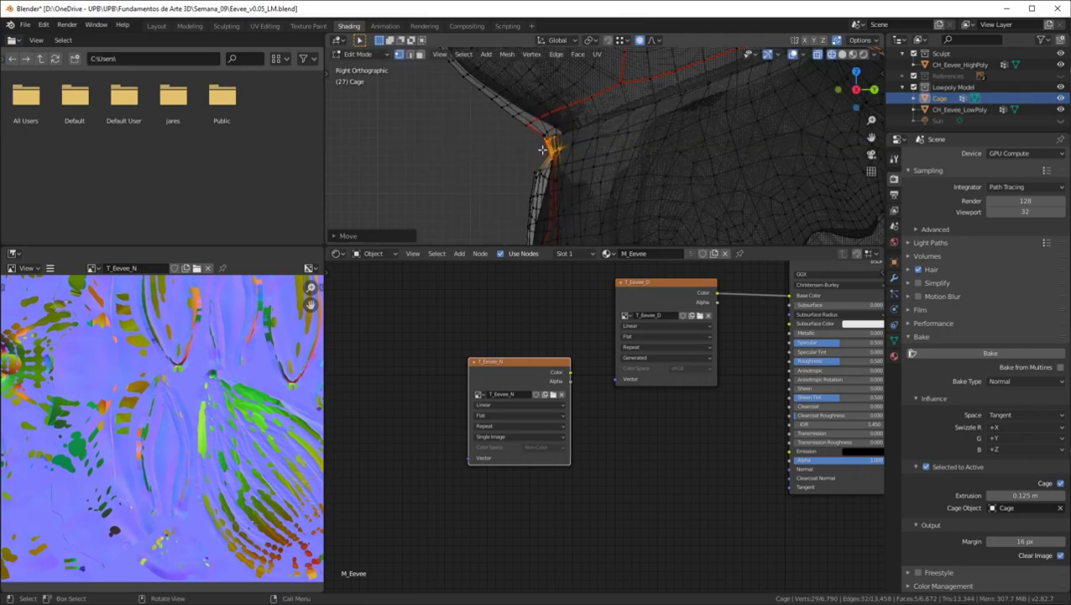
Rotate the selected neck-crease vertices slightly, move them further outward with proportional editing, and leave Edit Mode on the Cage
key(r)
scroll(551, 146, up, 5)
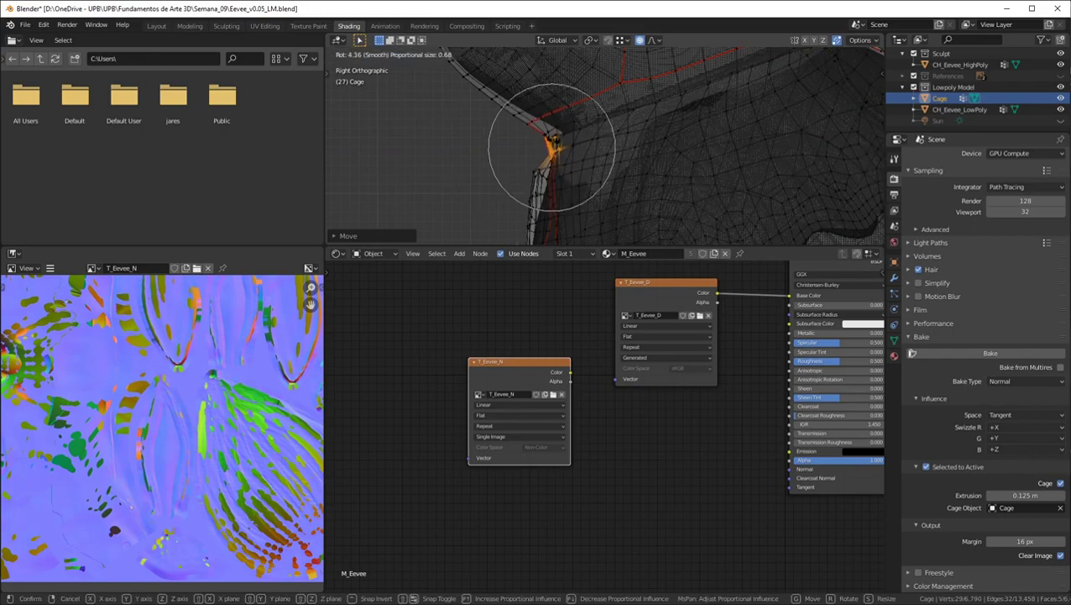
scroll(552, 147, up, 6)
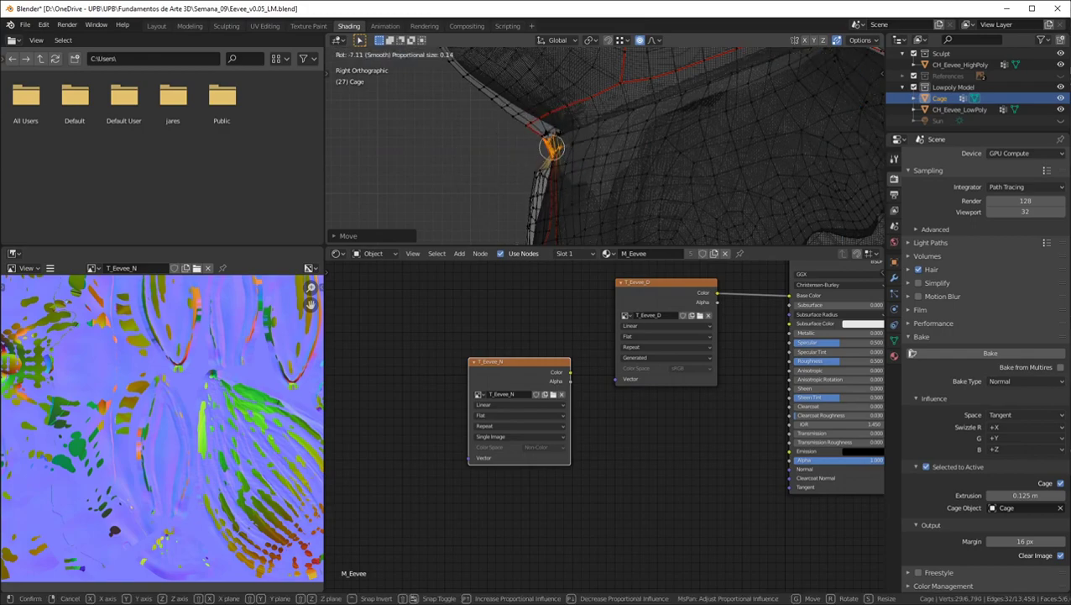
click(557, 133)
key(g)
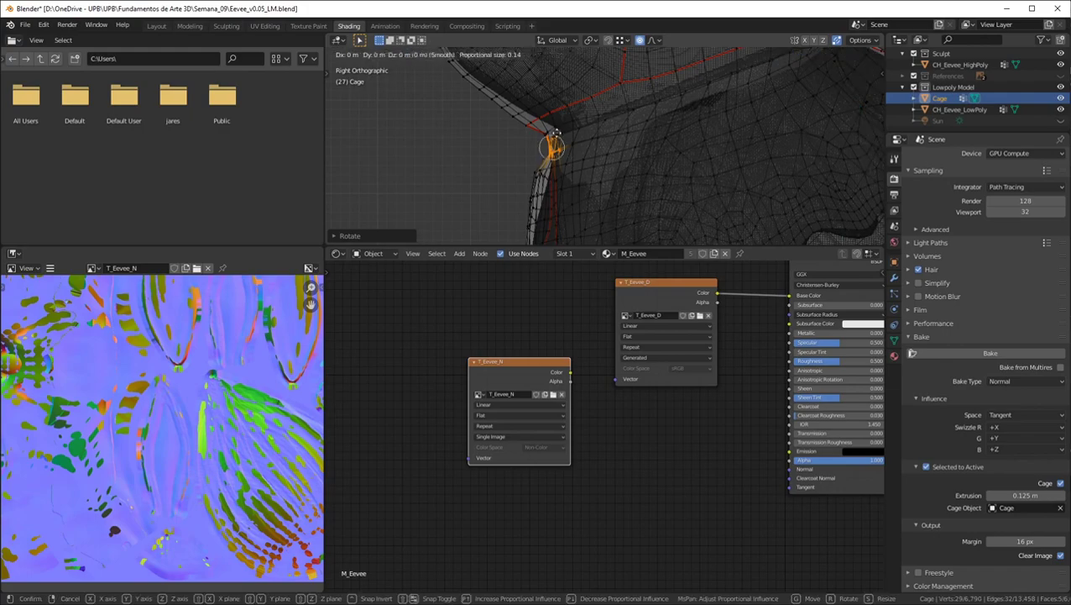
scroll(545, 130, down, 4)
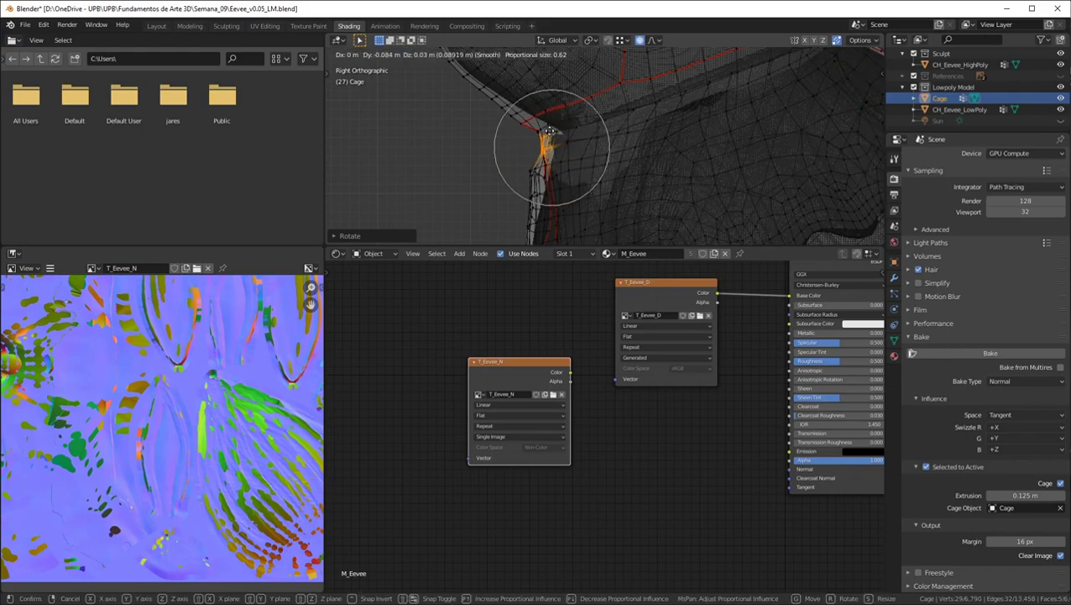
click(549, 130)
scroll(549, 130, down, 8)
scroll(549, 130, up, 6)
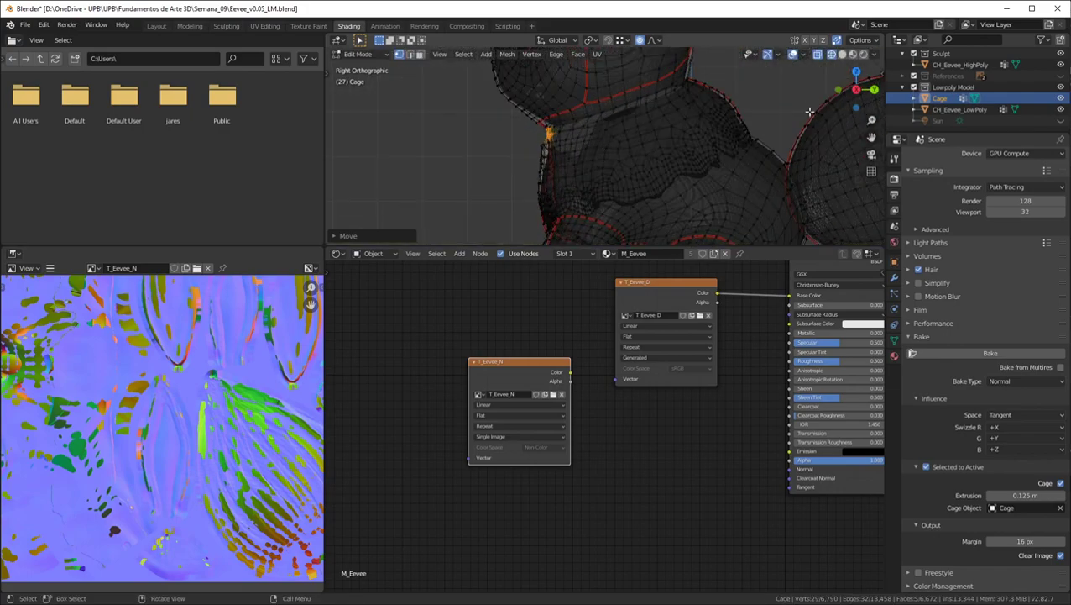
scroll(741, 90, up, 4)
middle_drag(665, 126, 839, 100)
scroll(660, 127, down, 5)
key(Tab)
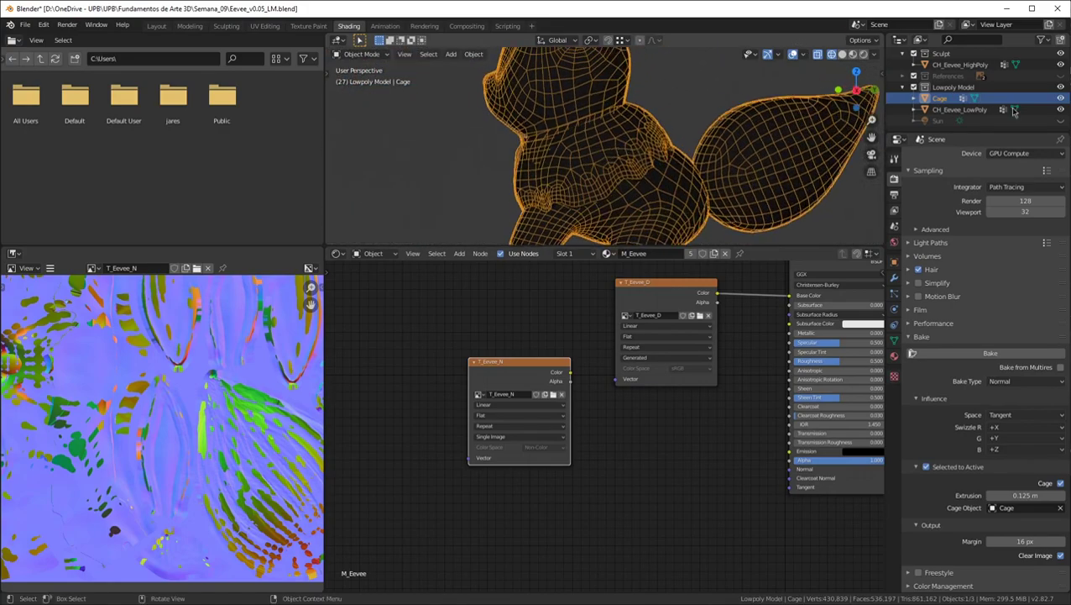
Return the viewport to solid shading and select CH_Eevee_HighPoly plus CH_Eevee_LowPoly, with the low-poly model active
click(960, 64)
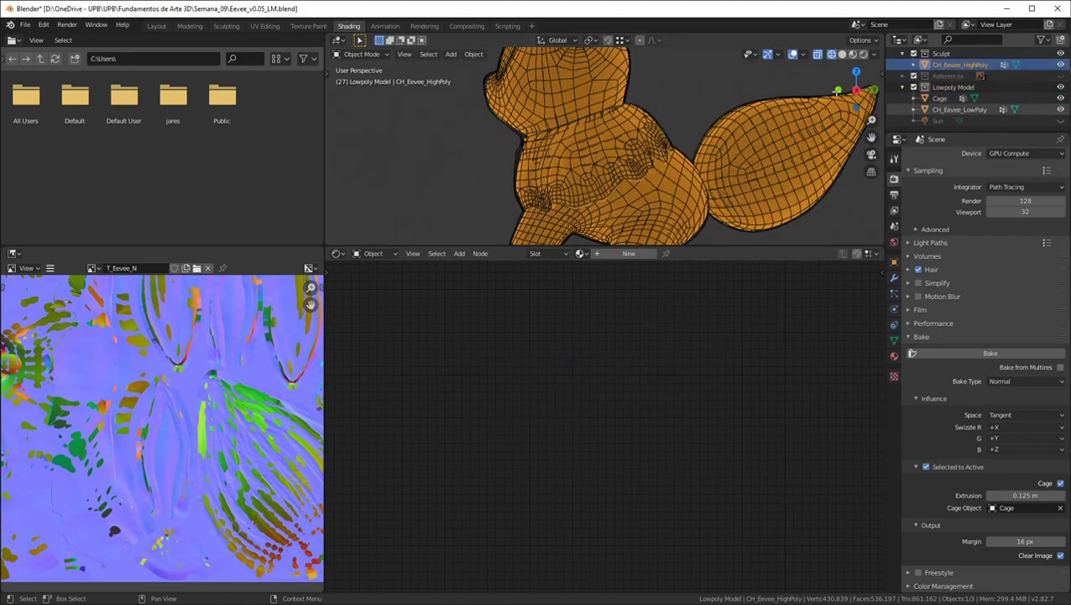
key(z)
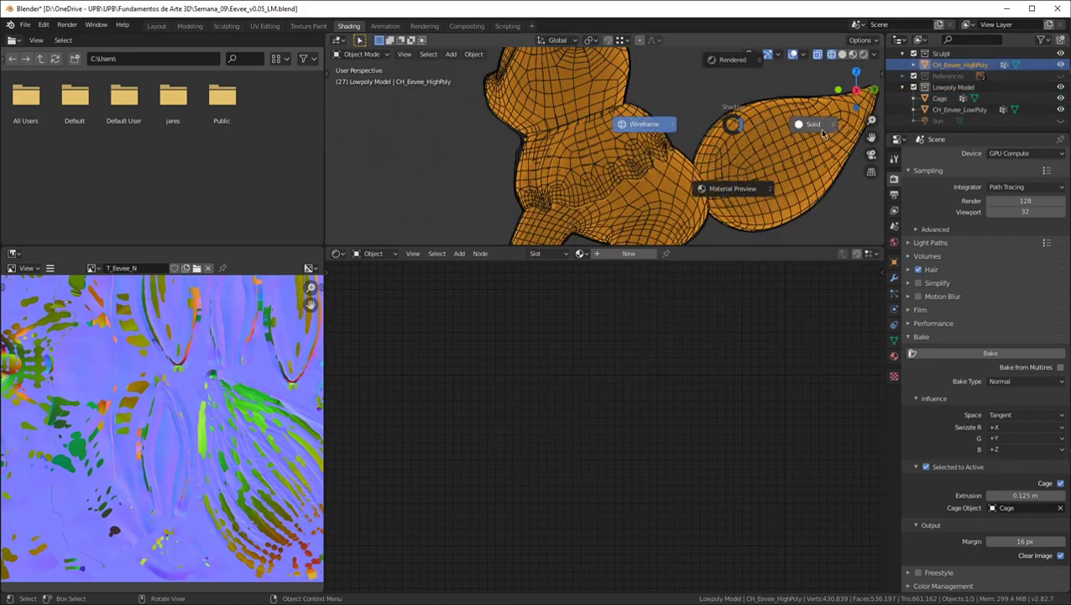
click(823, 133)
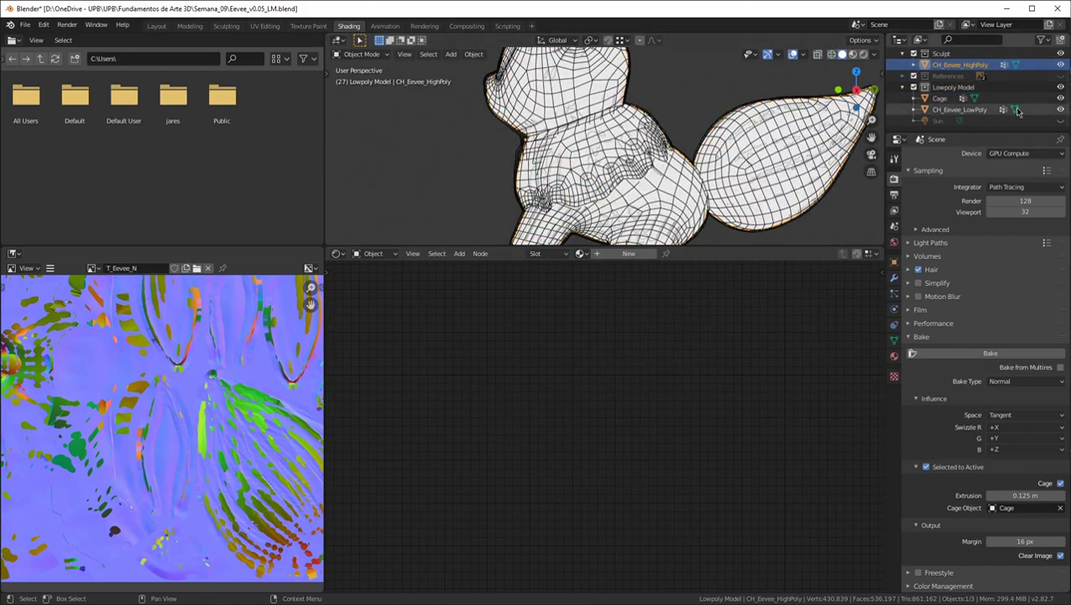
ctrl+click(960, 110)
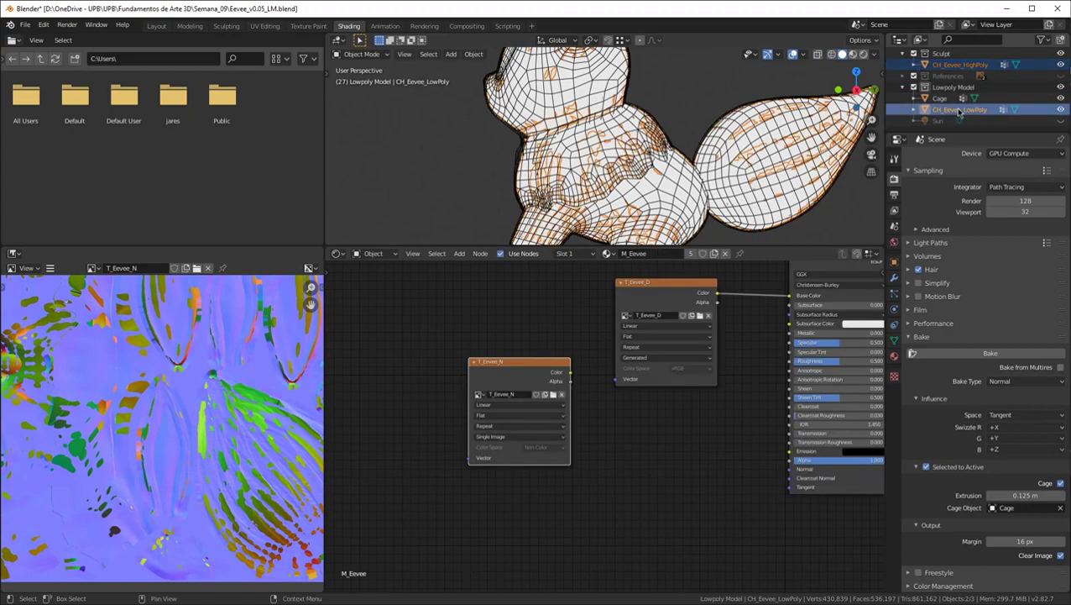
Set the cage extrusion to 0.15 m, bake the normal map again and inspect the result
click(1010, 496)
click(997, 497)
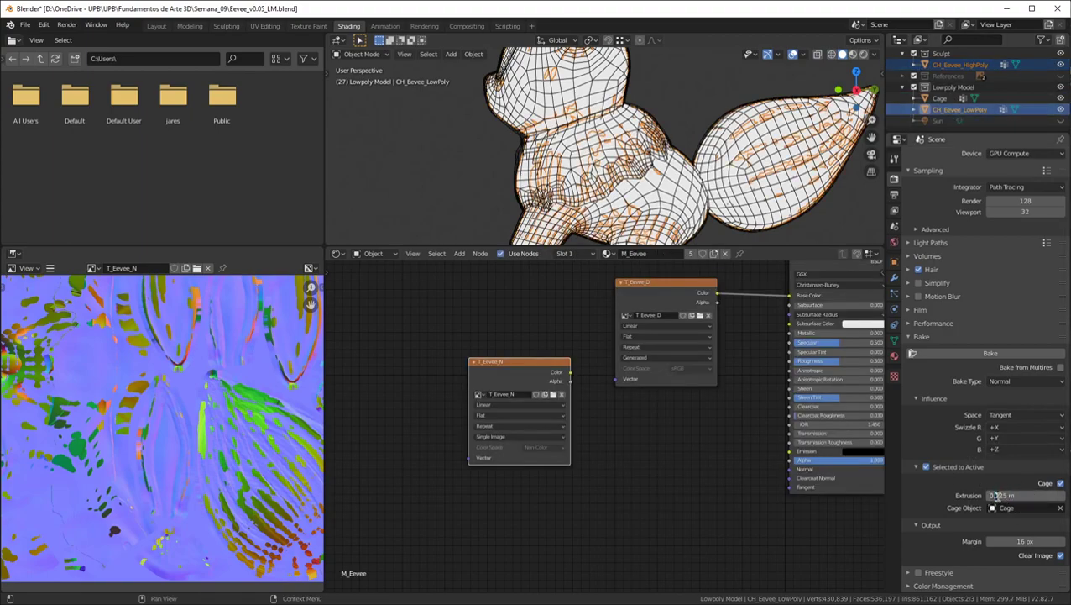
key(Return)
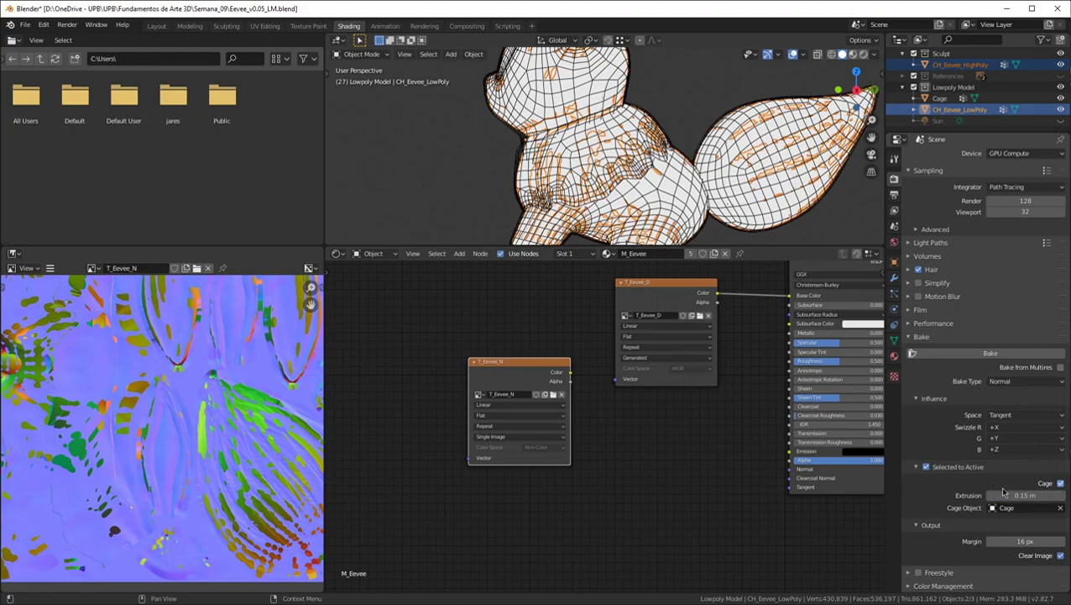
click(991, 353)
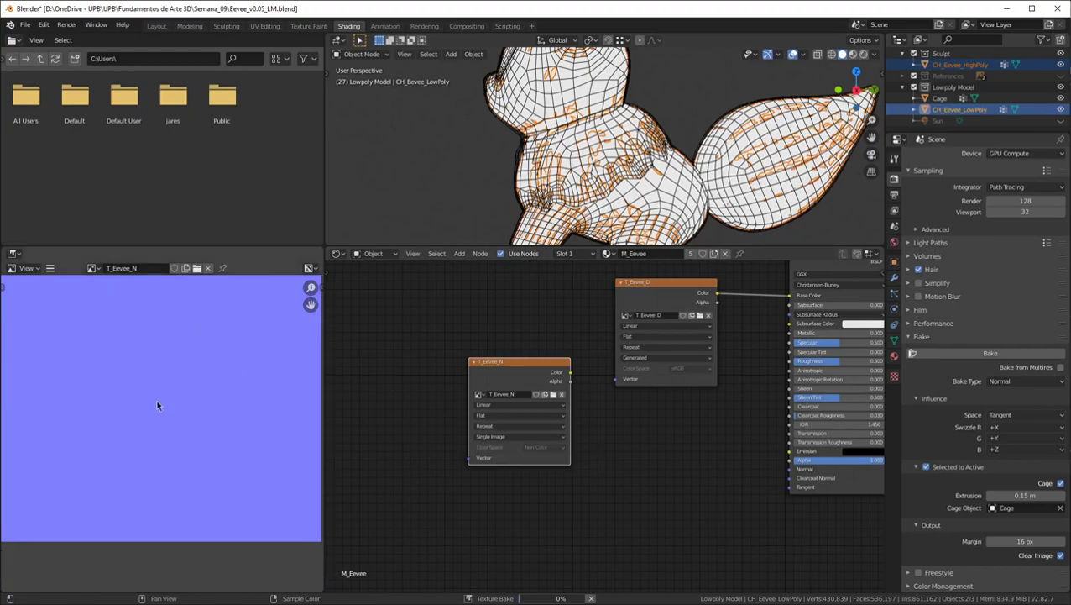
middle_drag(204, 375, 173, 347)
scroll(68, 395, up, 1)
middle_drag(67, 394, 310, 286)
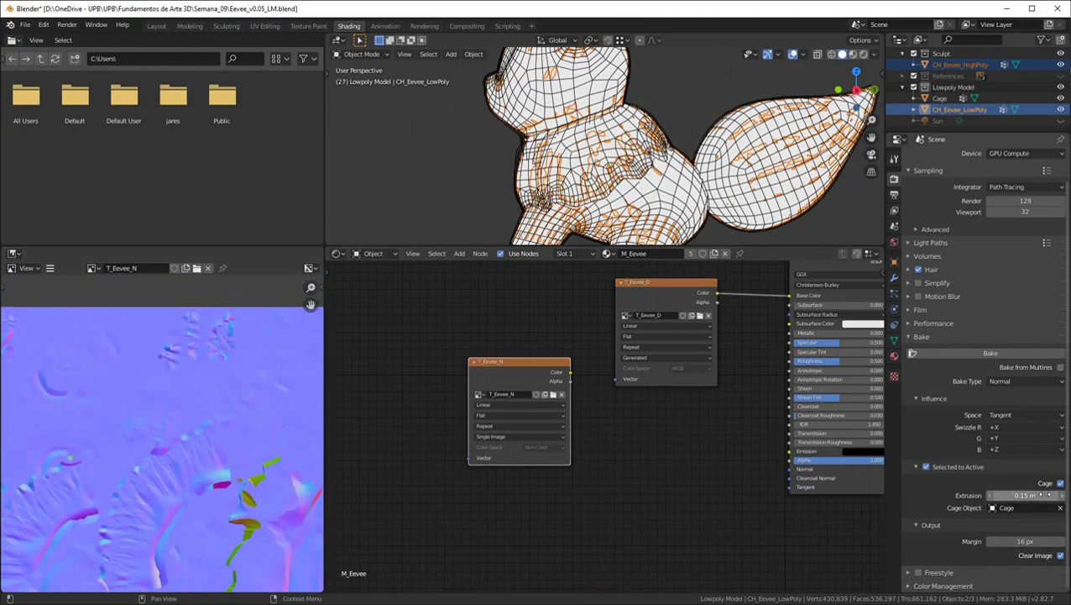
Set the cage extrusion to 0.5 m and rebake the normal map into T_Eevee_N
click(1023, 495)
text(0)
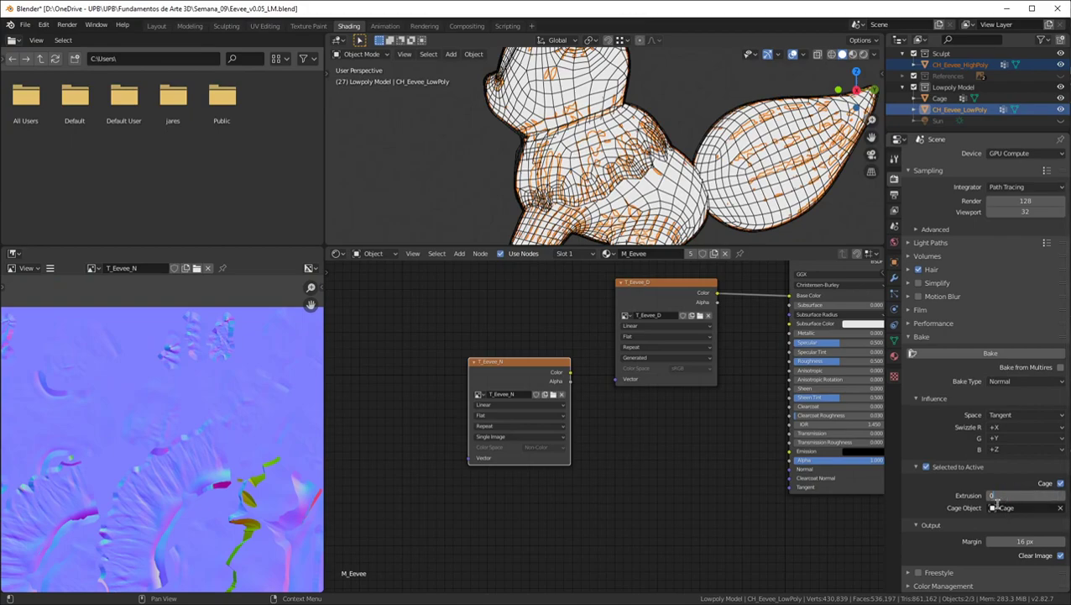
text(.5)
key(Return)
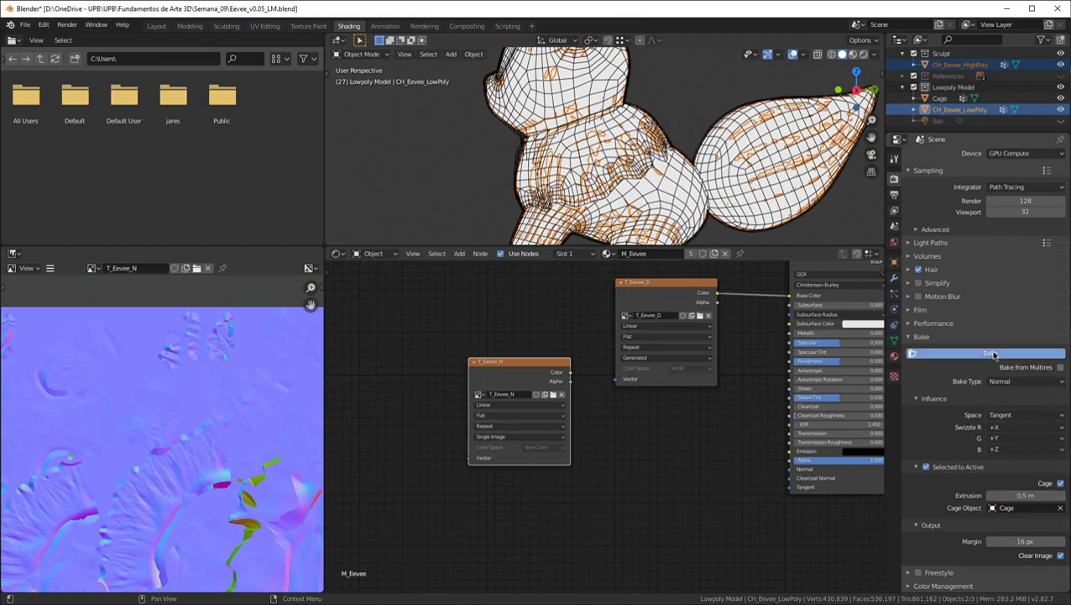
click(991, 352)
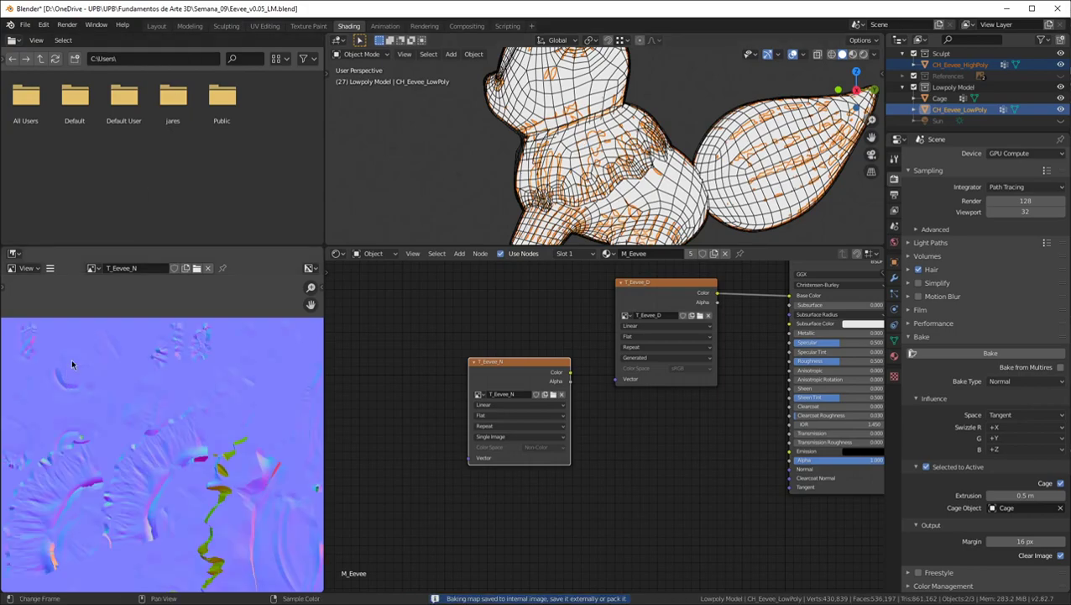
Examine the rebaked T_Eevee_N map up close for remaining projection errors on the face and along the UV island edges
scroll(167, 394, down, 2)
scroll(119, 441, up, 5)
scroll(118, 440, down, 4)
scroll(158, 445, up, 6)
scroll(206, 441, up, 2)
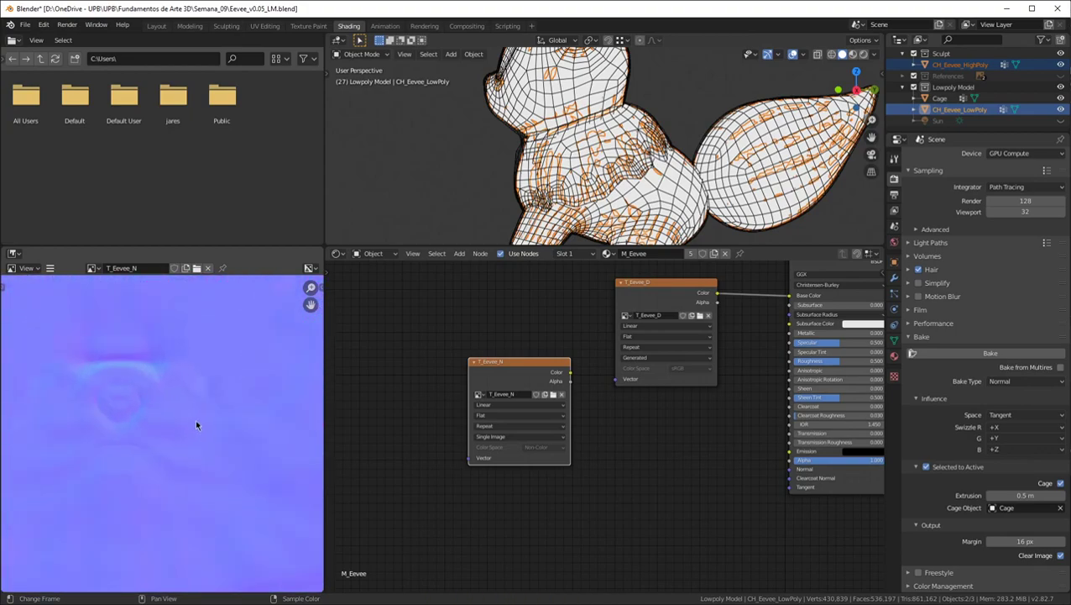
scroll(214, 415, down, 3)
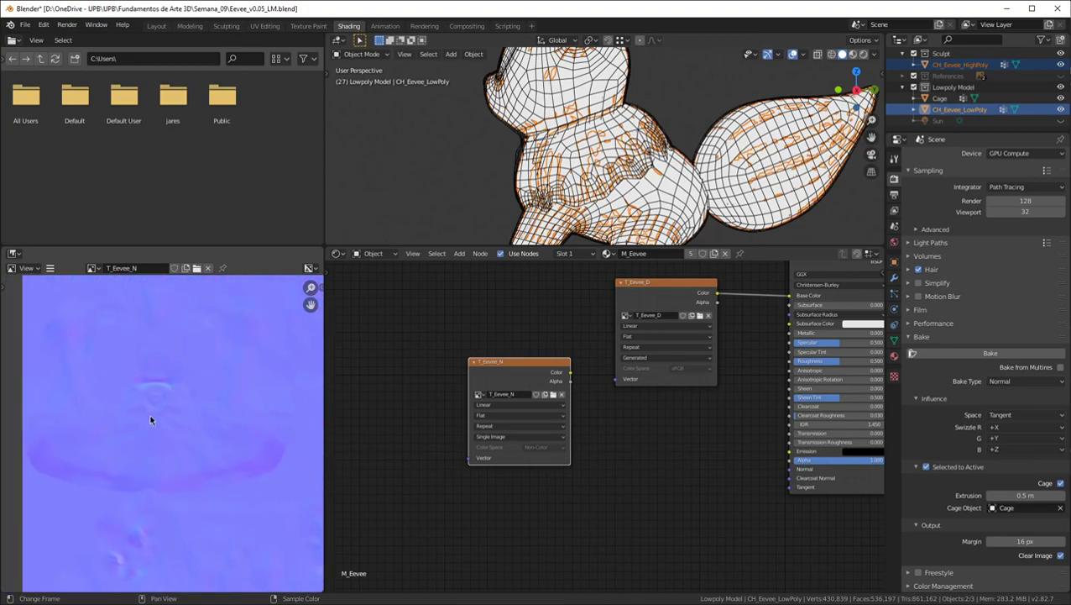
middle_drag(184, 395, 77, 418)
scroll(118, 419, down, 4)
scroll(180, 419, up, 3)
scroll(182, 345, down, 3)
middle_drag(217, 496, 132, 462)
scroll(141, 464, up, 6)
mouse_move(166, 423)
middle_down()
mouse_move(187, 412)
mouse_move(171, 427)
middle_up()
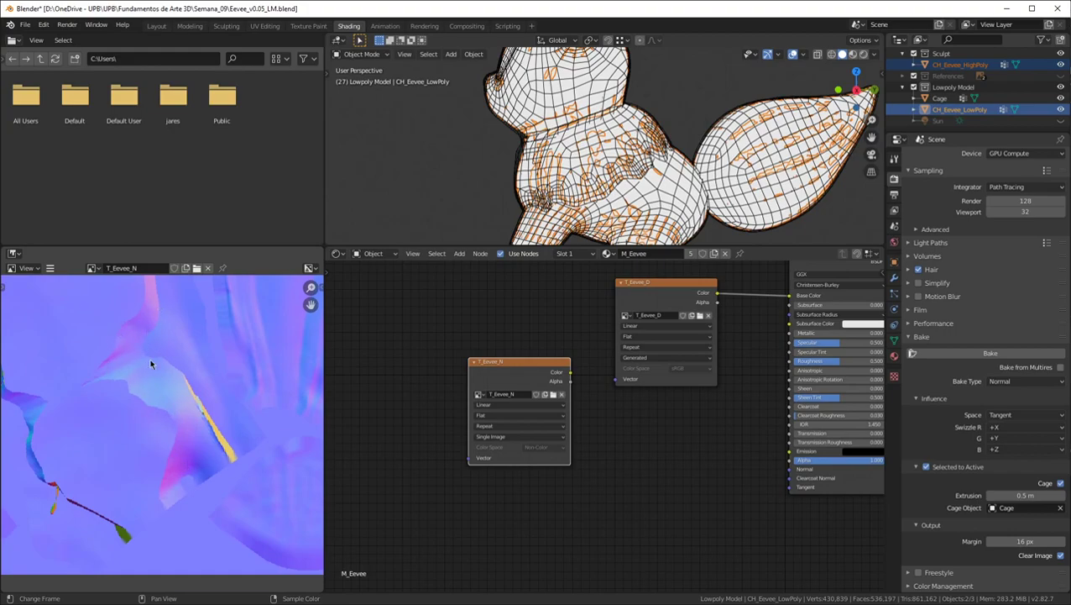
scroll(163, 519, down, 4)
middle_drag(250, 418, 228, 547)
scroll(132, 382, up, 5)
middle_drag(132, 383, 182, 434)
middle_drag(97, 424, 227, 373)
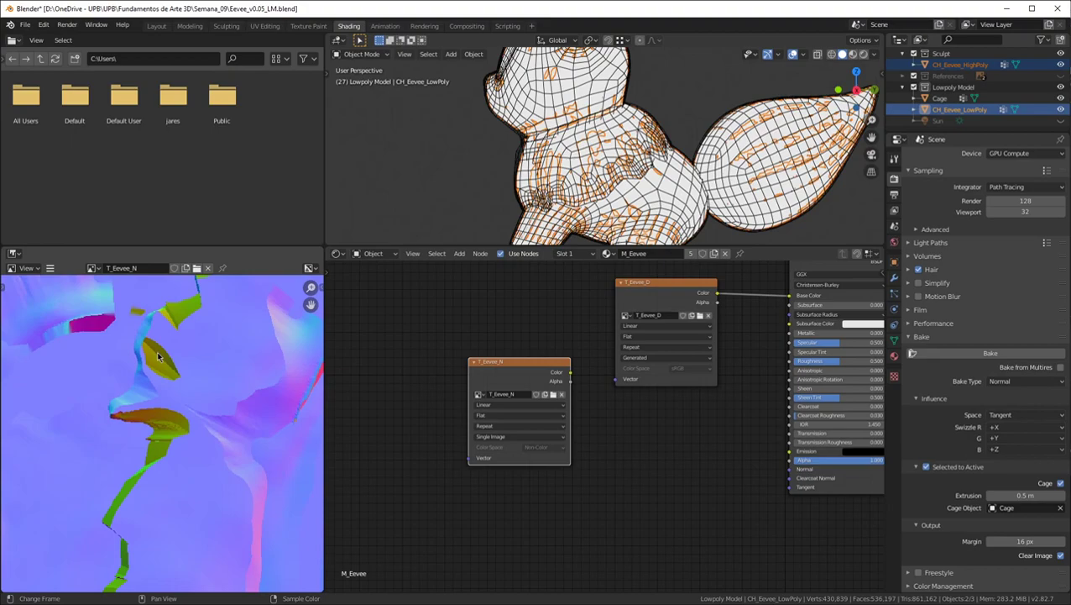
Make the T_Eevee_AO image node the bake target, set the bake type to Ambient Occlusion and bake the map
scroll(413, 494, down, 3)
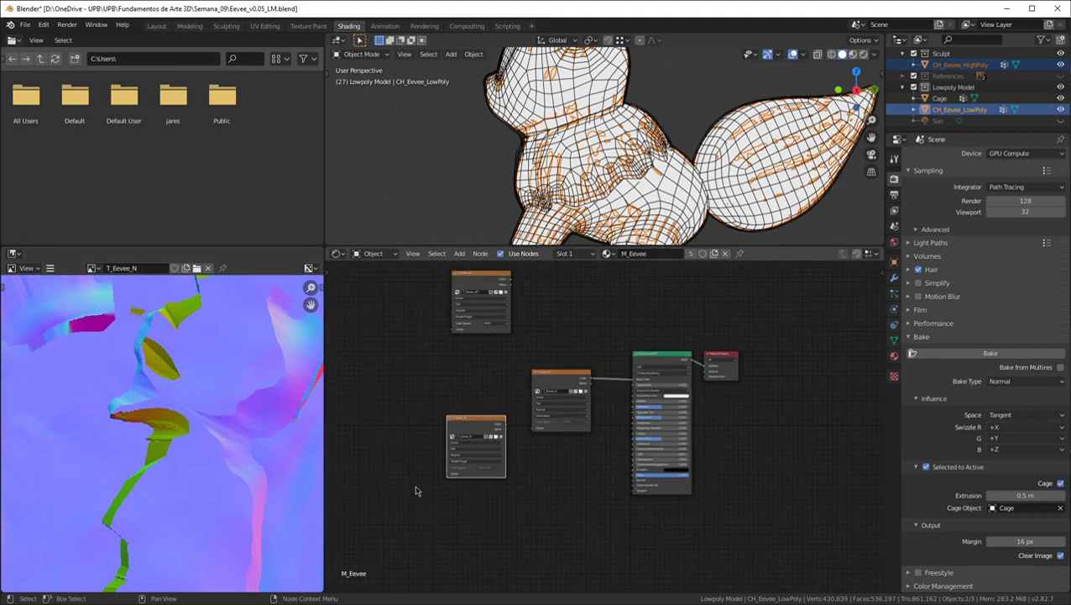
click(466, 289)
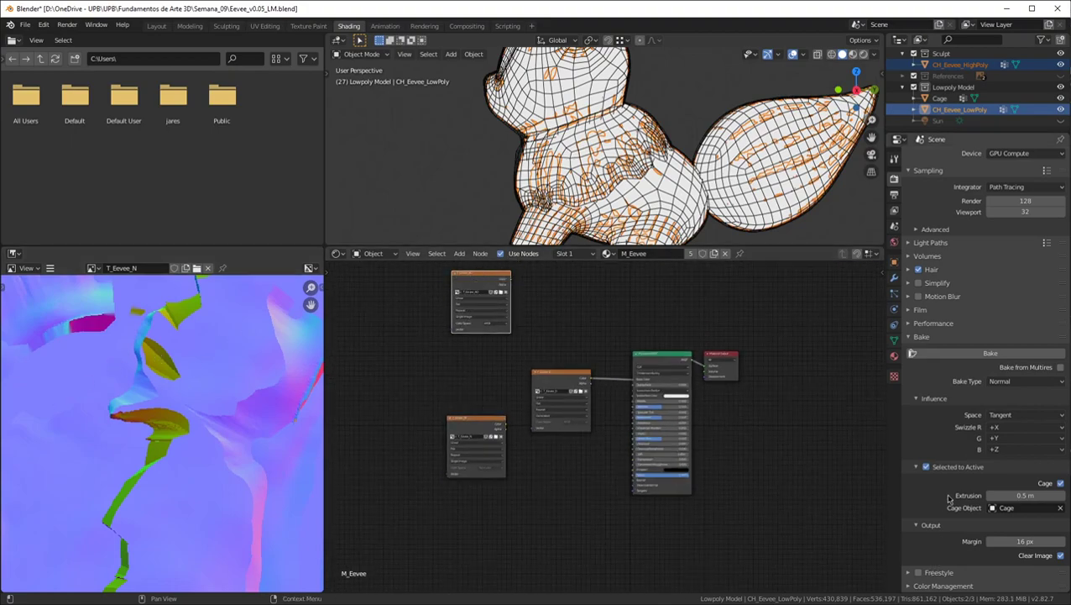
click(1022, 383)
click(1018, 409)
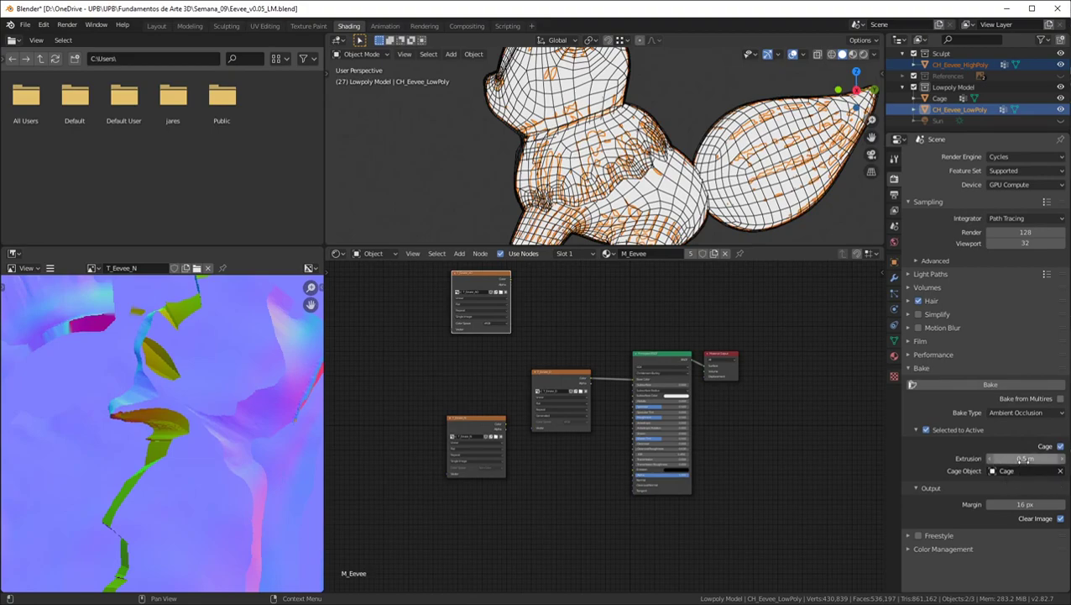
click(984, 384)
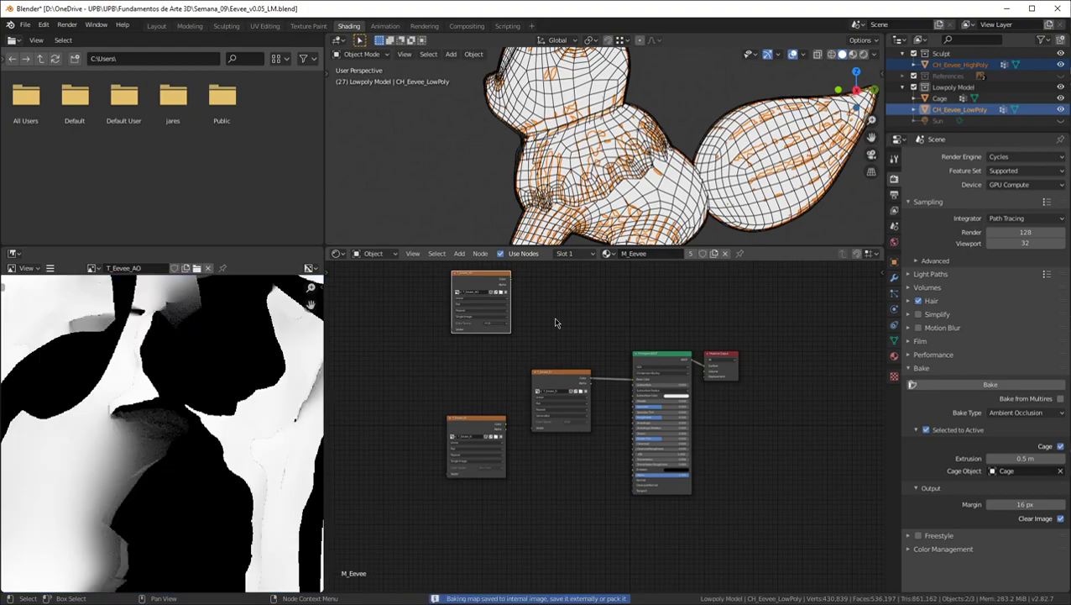
Hide CH_Eevee_HighPoly in the viewport and inspect the baked T_Eevee_AO map across its UV islands
middle_drag(495, 158, 620, 164)
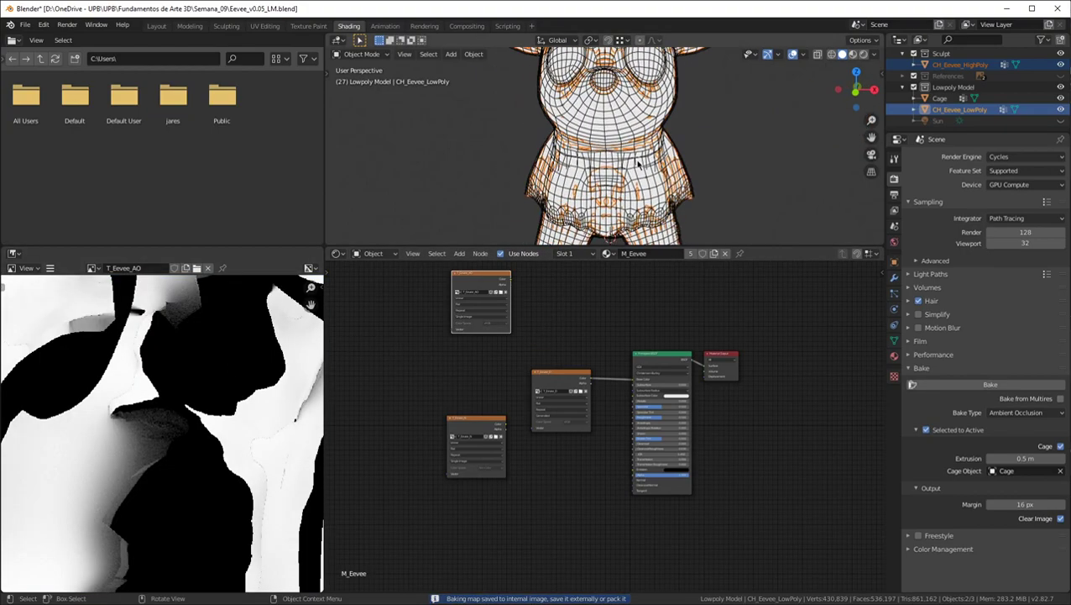
click(1061, 65)
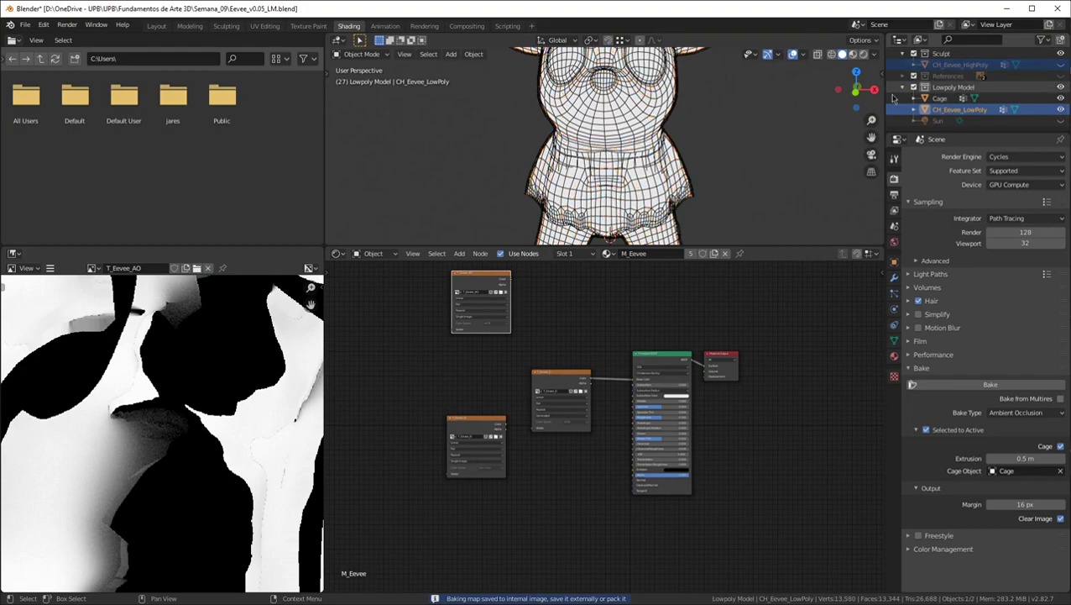
scroll(215, 410, down, 6)
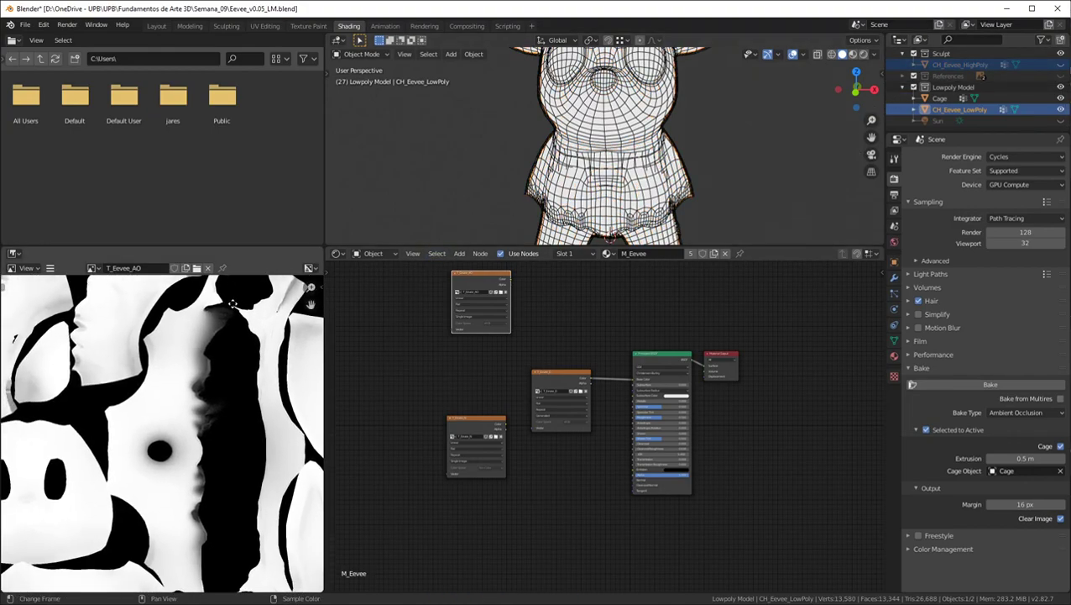
scroll(203, 423, up, 2)
scroll(202, 419, up, 1)
middle_drag(189, 417, 108, 473)
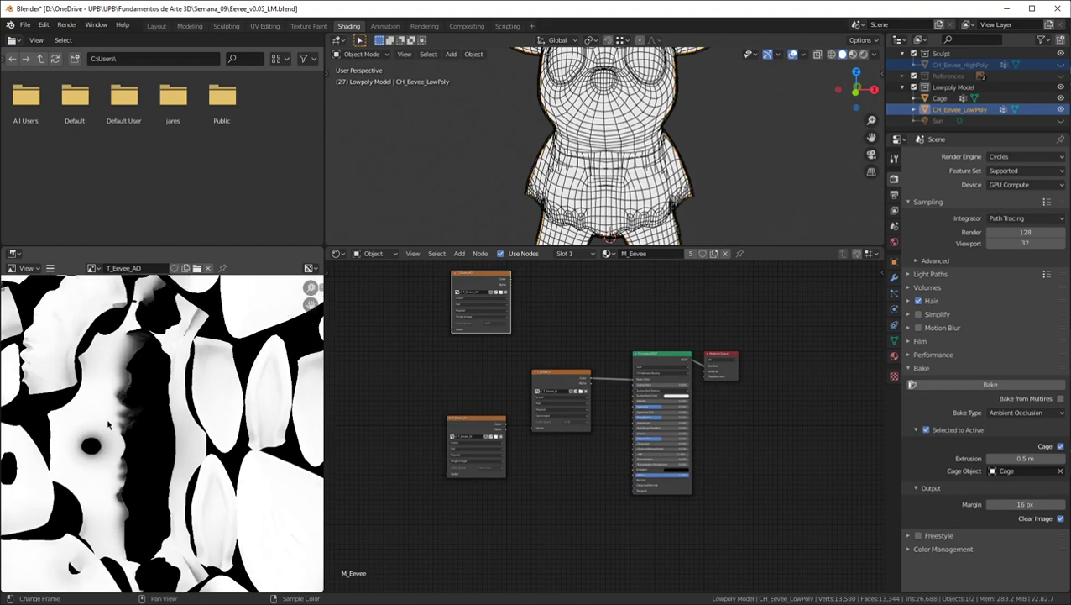
Hide the Cage object and show the T_Eevee_AO map as the Base Color of the low-poly model in Material Preview
scroll(128, 378, down, 3)
scroll(198, 435, up, 1)
middle_drag(97, 369, 123, 467)
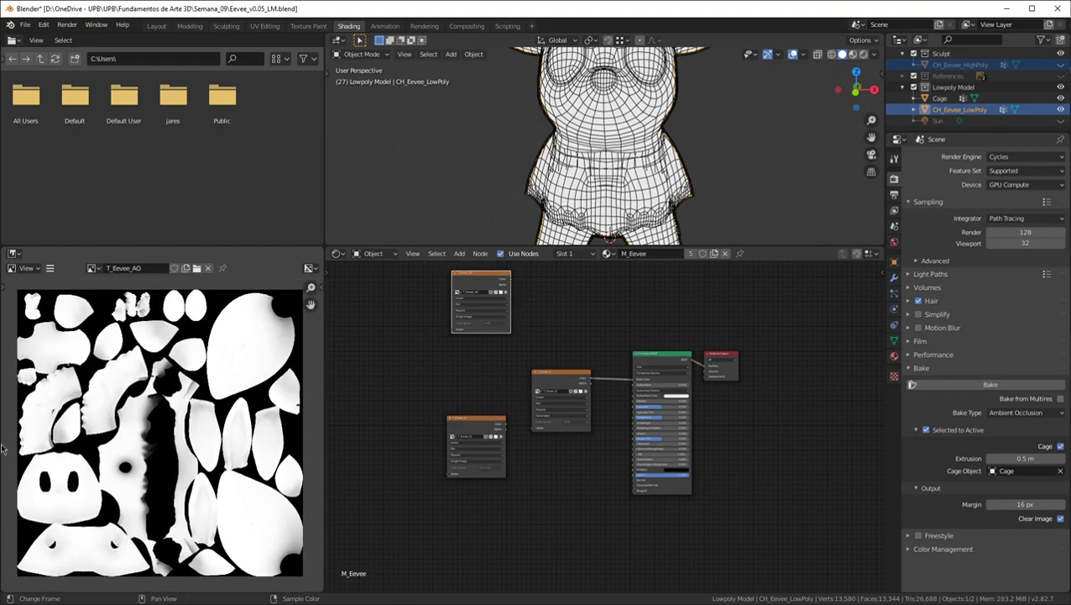
scroll(94, 479, up, 4)
middle_drag(139, 417, 32, 472)
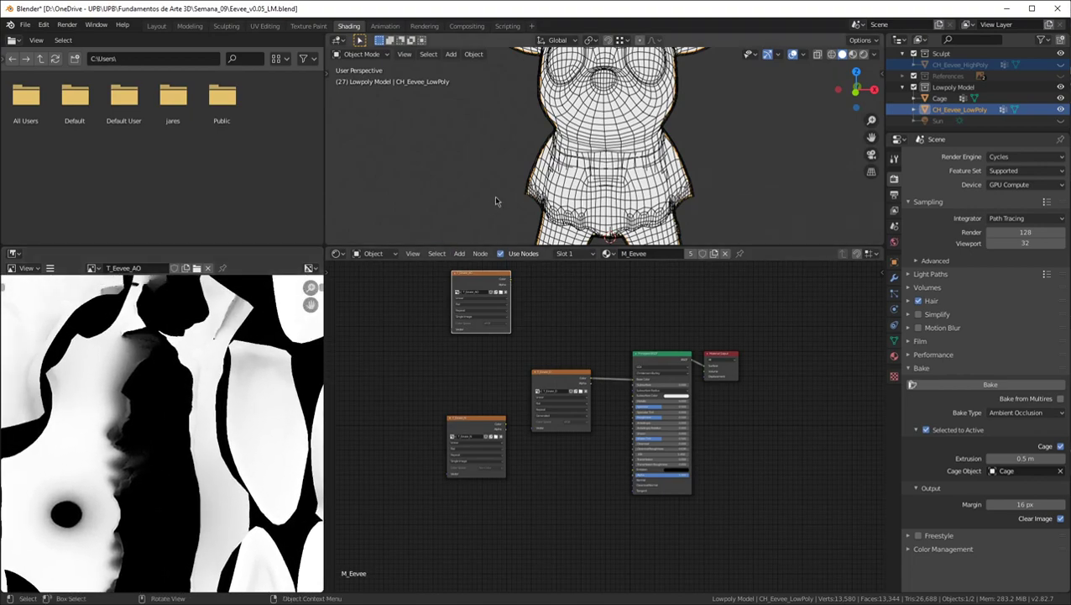
click(1061, 110)
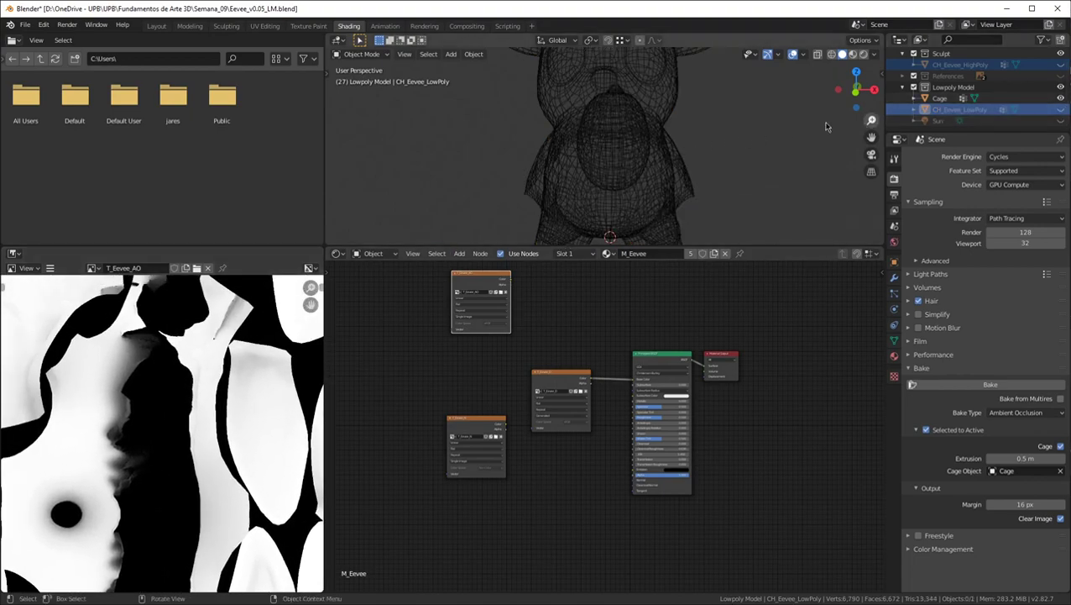
click(1061, 110)
click(1061, 99)
scroll(807, 62, down, 2)
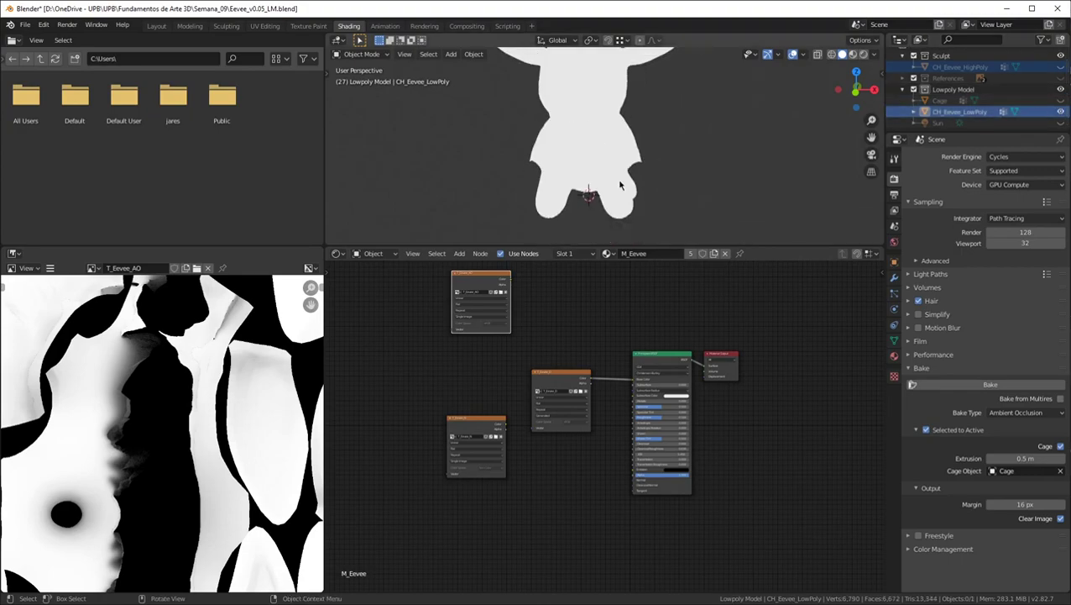
drag(509, 283, 634, 360)
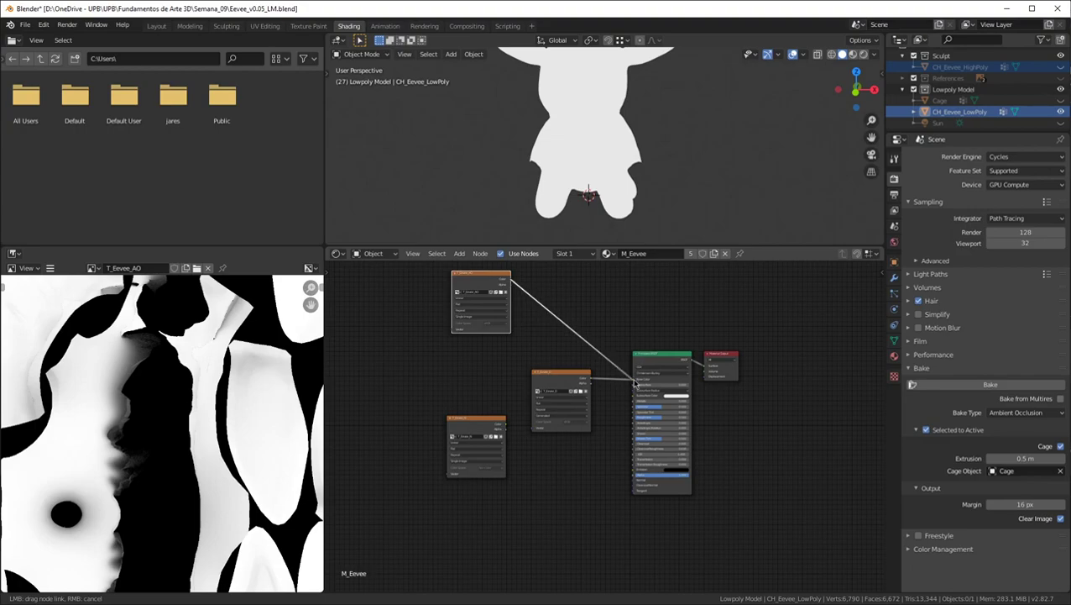
click(854, 54)
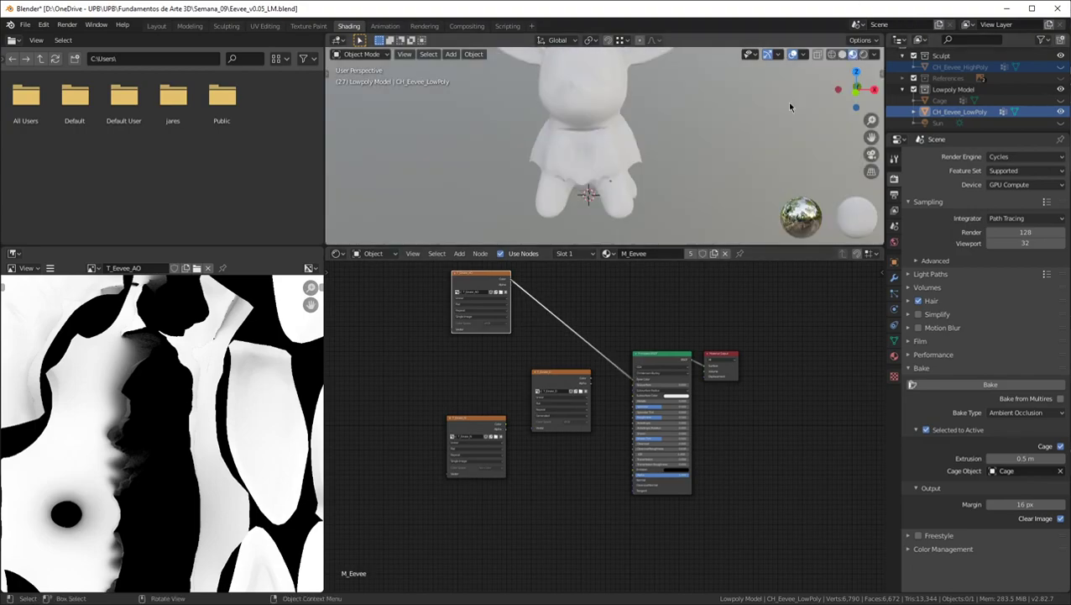
Examine the ambient occlusion on the low-poly model for artifacts around the neck, chest fur and legs
scroll(651, 136, up, 3)
middle_drag(650, 136, 695, 126)
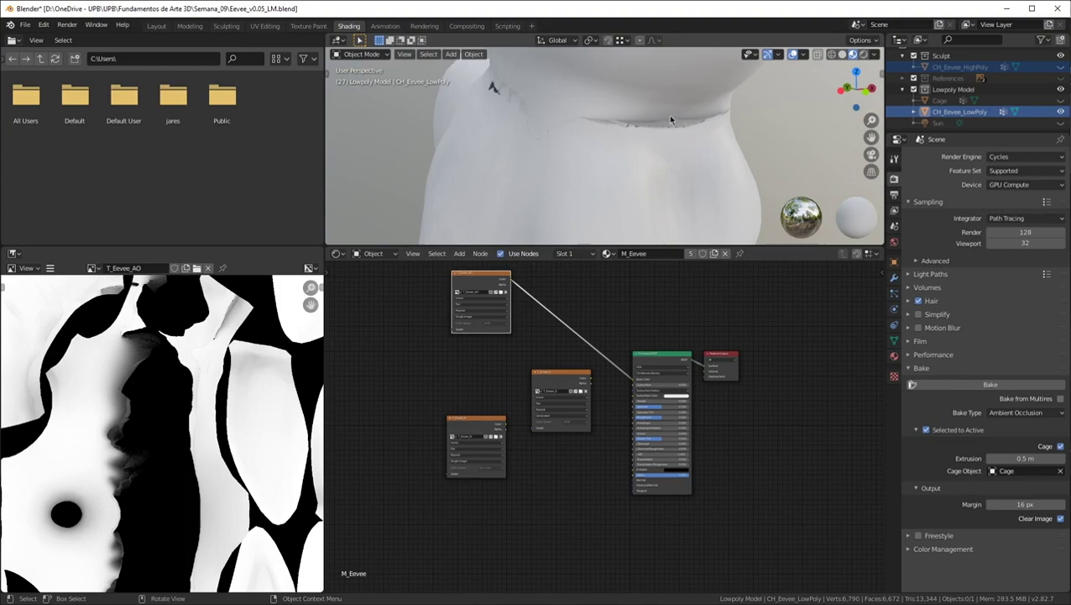
middle_drag(625, 138, 585, 118)
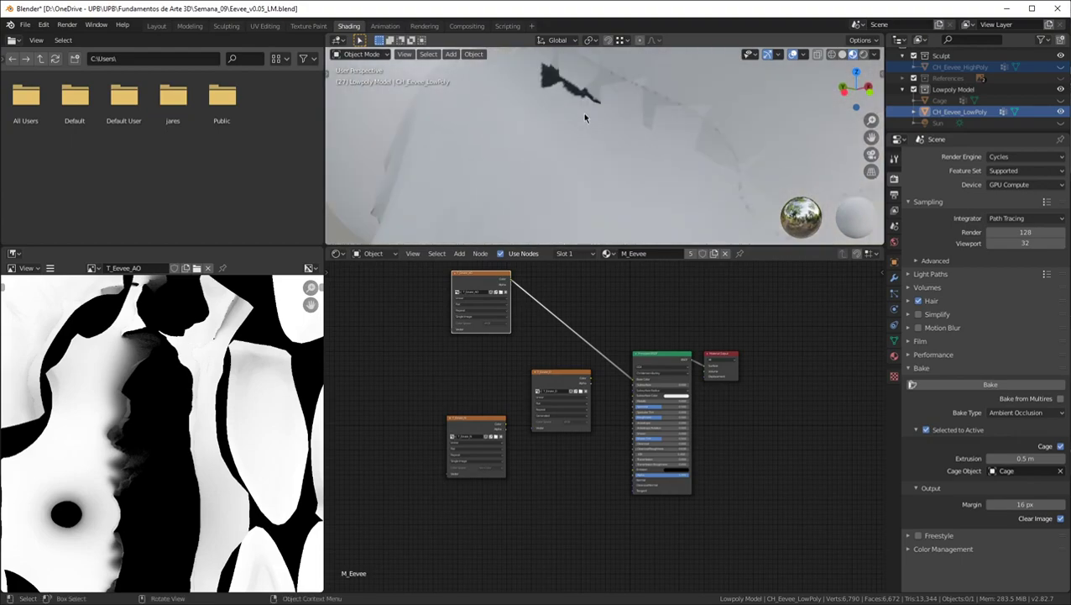
middle_drag(611, 220, 613, 153)
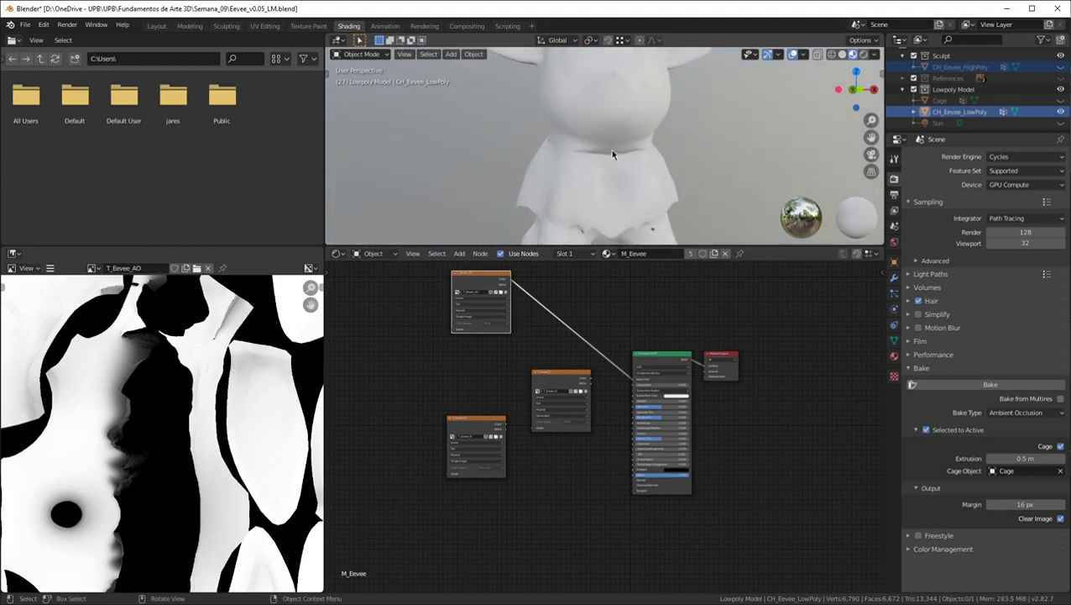
scroll(647, 224, down, 4)
shift+middle_drag(626, 206, 628, 110)
scroll(627, 110, up, 7)
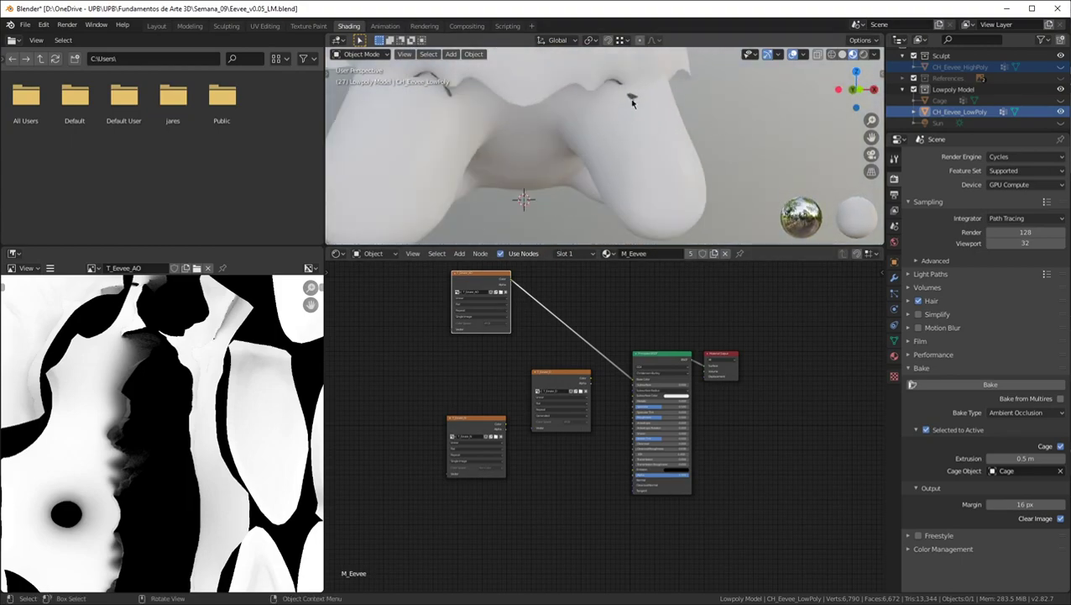
scroll(634, 103, up, 3)
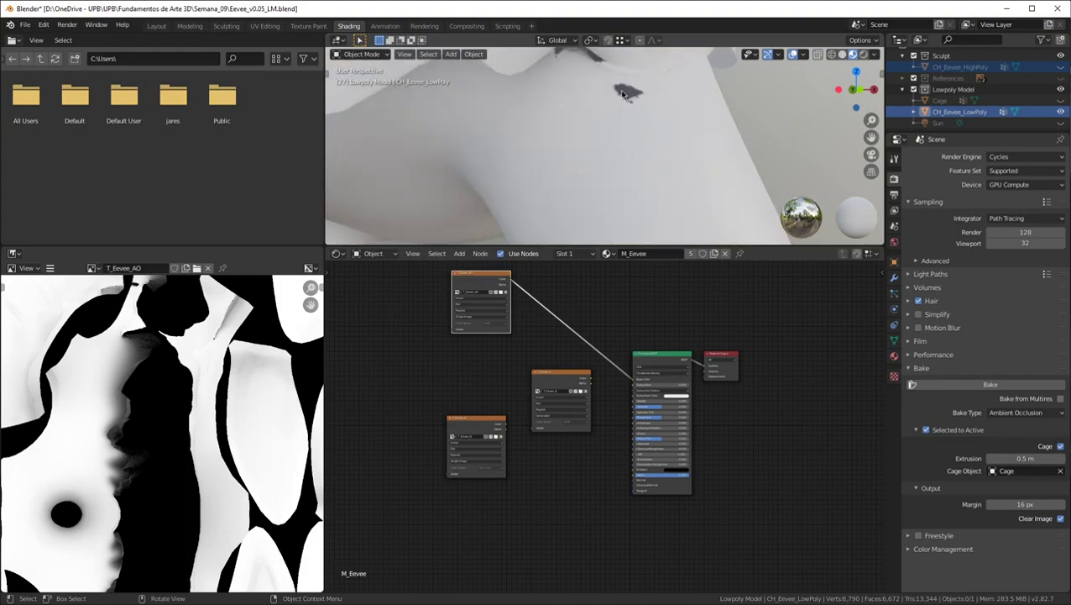
Set the cage extrusion to 0.25 m and check the T_Eevee_AO map's UV islands for baking errors
click(1029, 460)
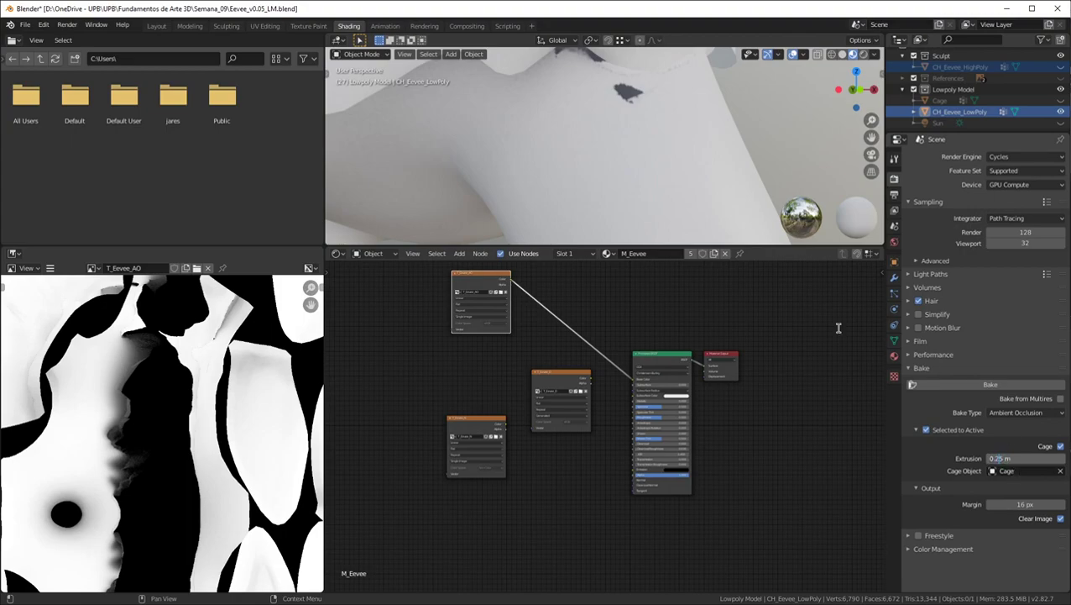
click(906, 500)
scroll(206, 336, down, 8)
middle_drag(195, 359, 128, 388)
scroll(167, 438, up, 6)
scroll(166, 437, up, 2)
scroll(158, 435, down, 2)
scroll(202, 336, up, 4)
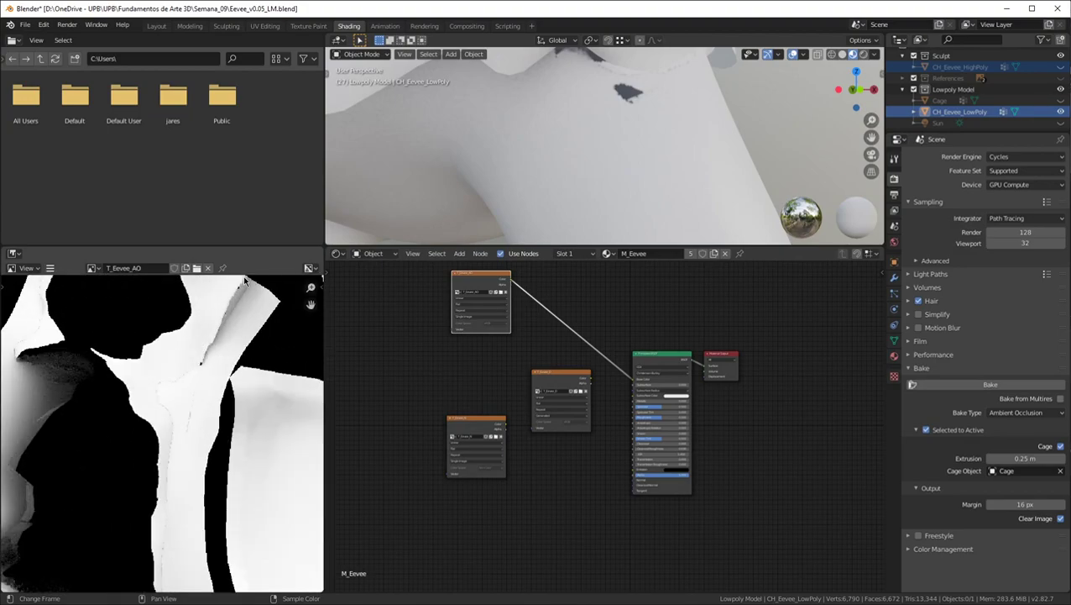
scroll(210, 352, down, 4)
scroll(195, 398, down, 2)
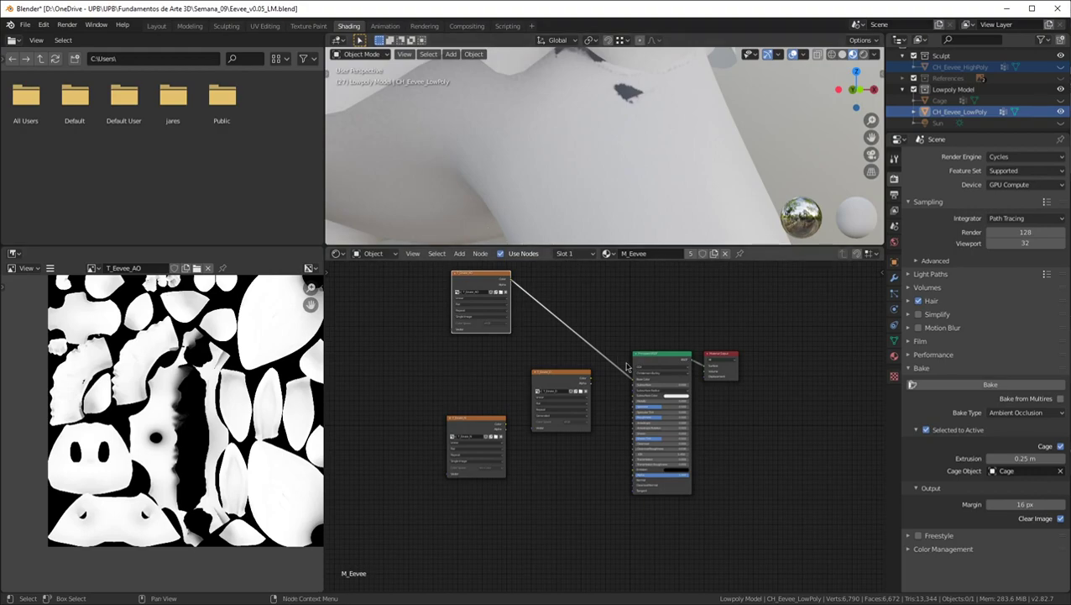
Search Windows for "xnormal"
key(super)
text(xn)
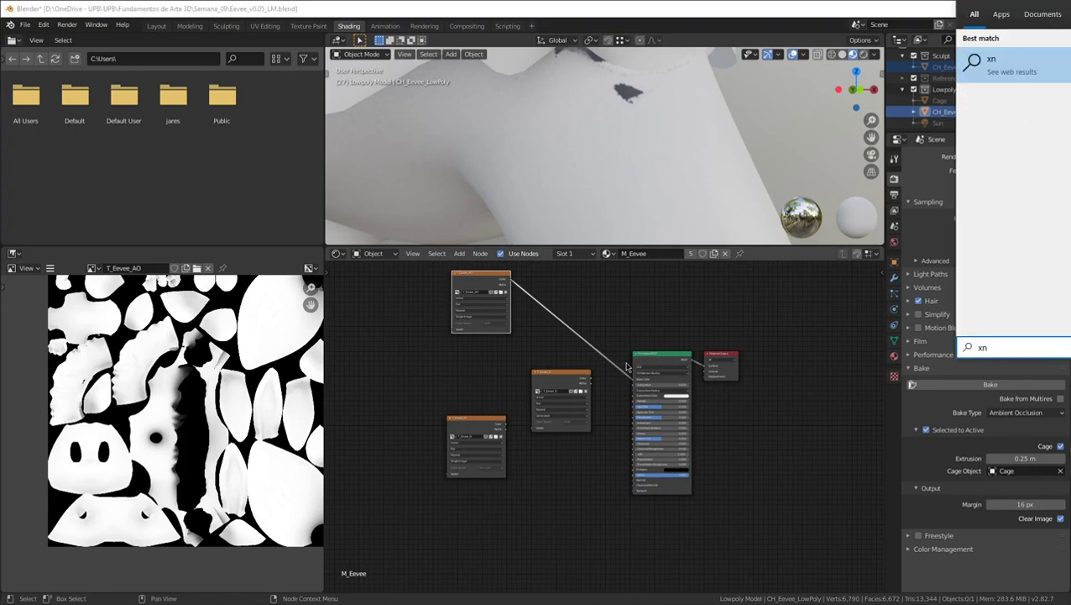
text(ormal)
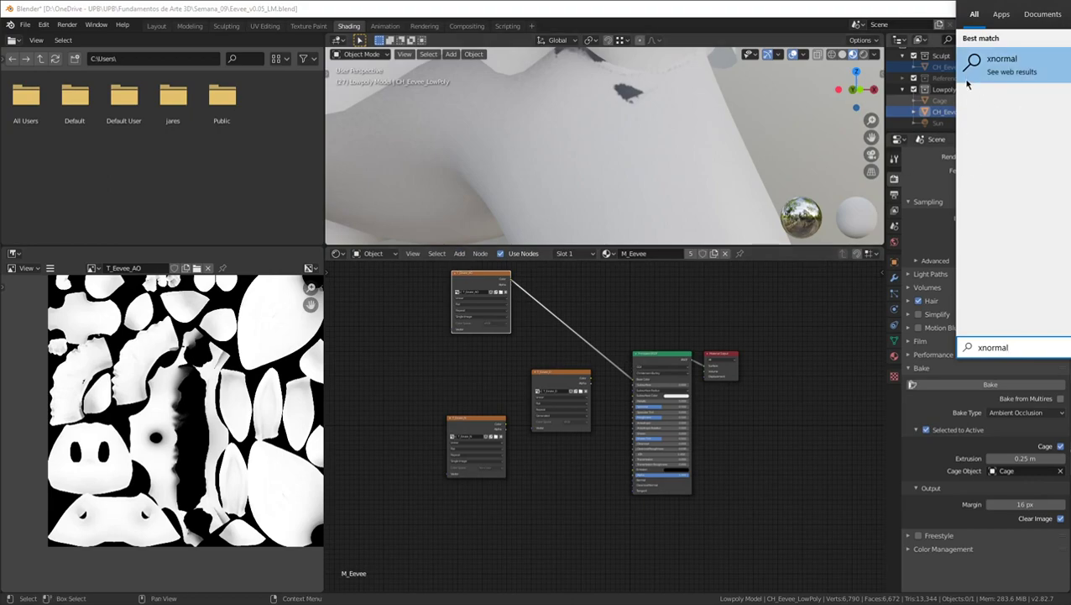
click(1010, 73)
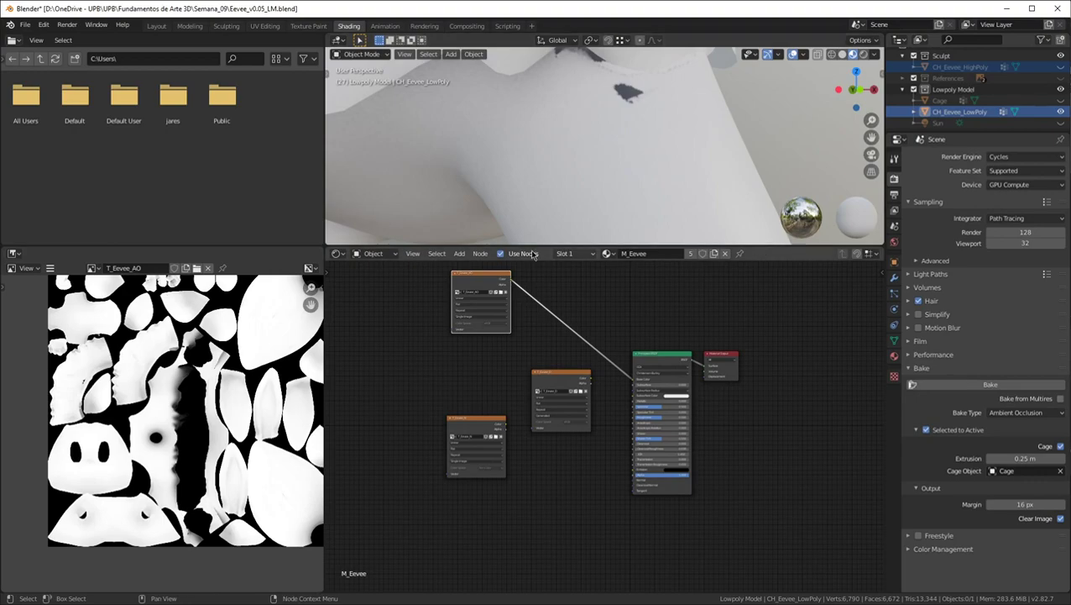
Move the T_Eevee_AO node next to the Principled BSDF and place the T_Eevee_D node directly below it
drag(487, 281, 566, 314)
drag(598, 437, 574, 382)
click(576, 347)
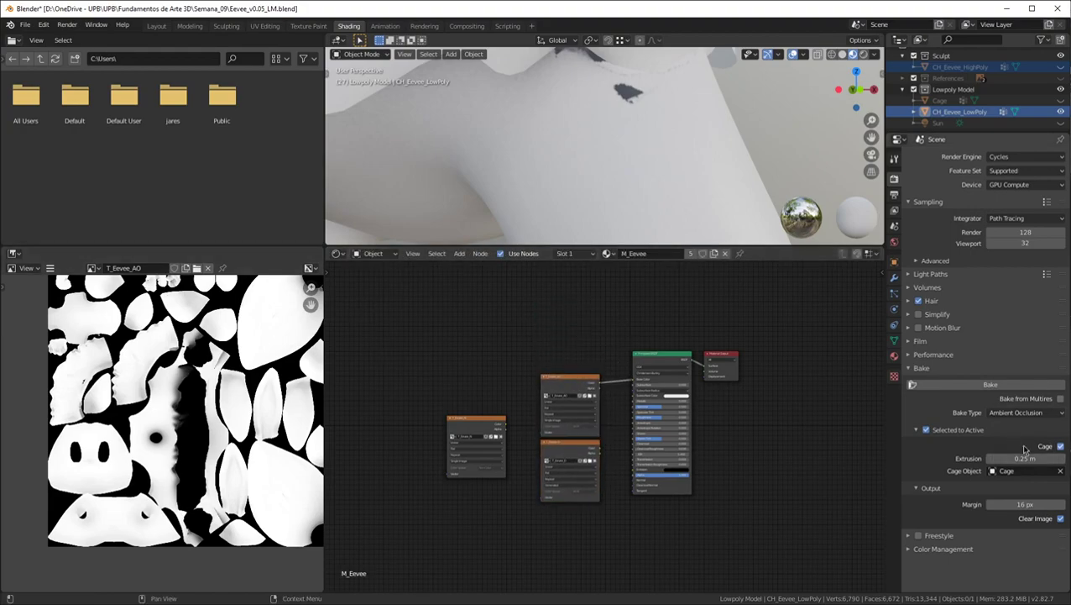
Unhide CH_Eevee_HighPoly and Cage, select the high-poly with CH_Eevee_LowPoly active, and rebake the ambient occlusion map
click(1004, 384)
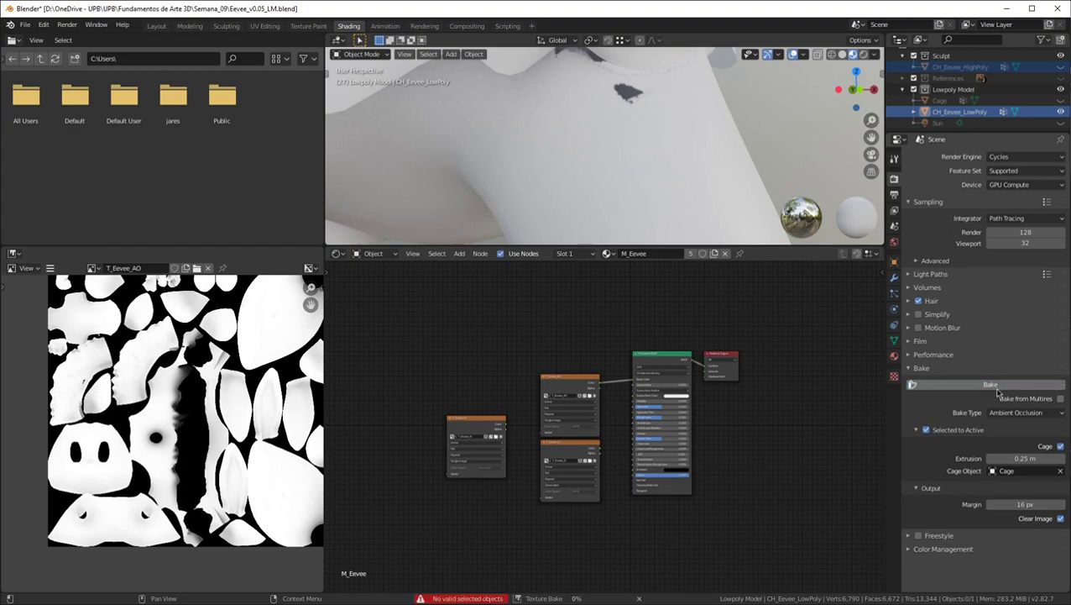
click(1060, 68)
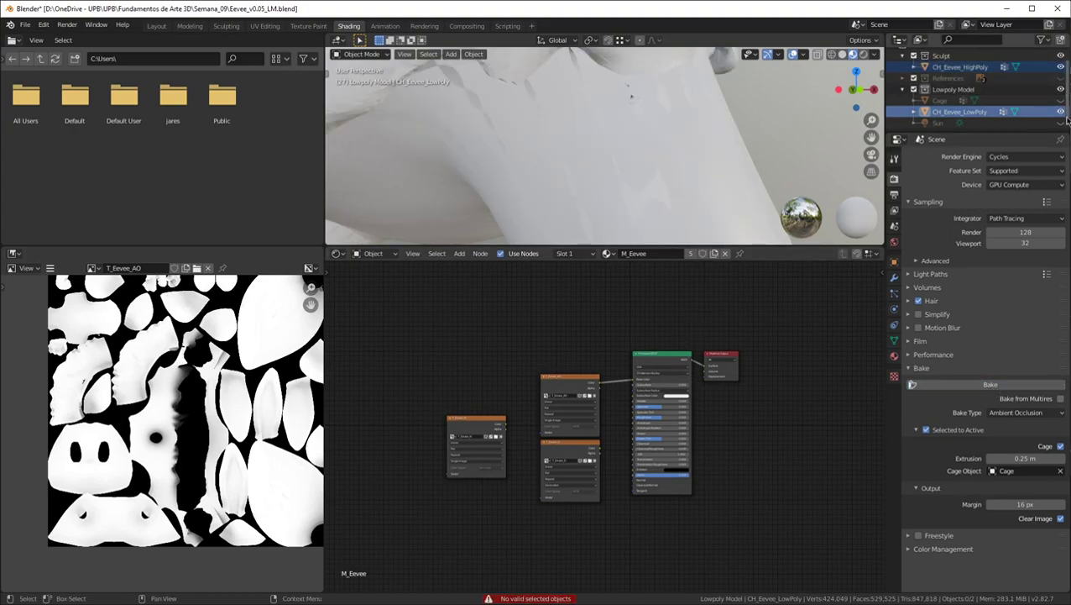
click(1060, 100)
click(966, 67)
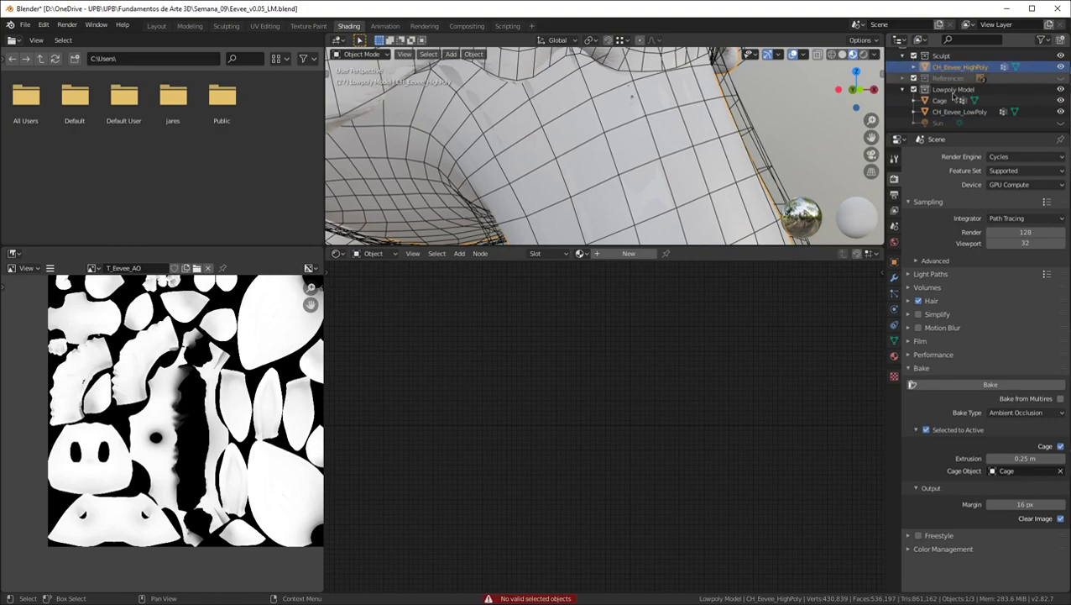
ctrl+click(958, 113)
click(991, 385)
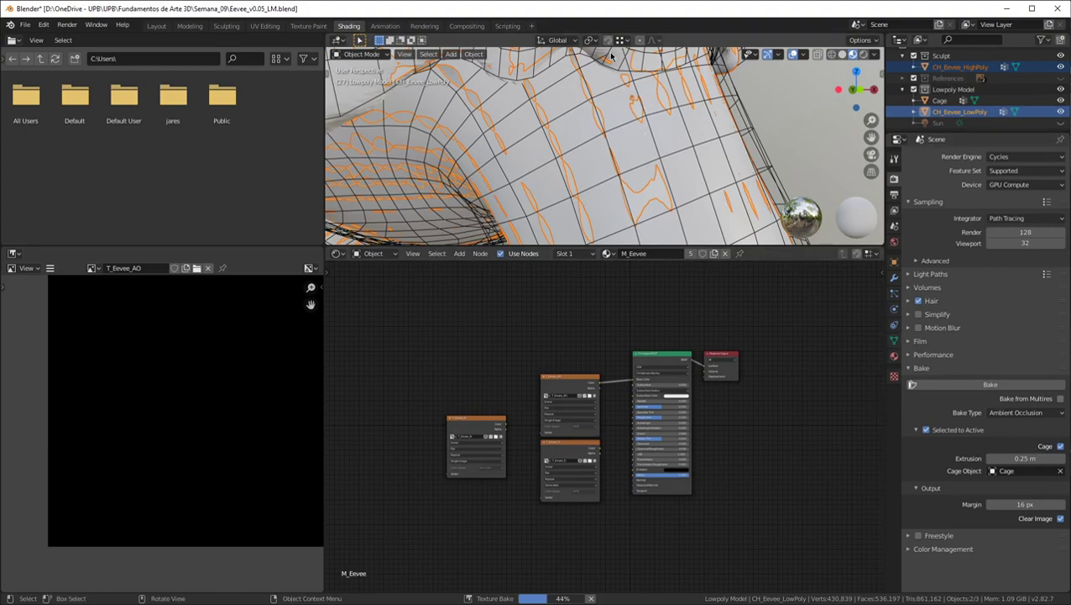
Examine from several angles how the high-poly, low-poly and cage meshes overlap around the body and legs
scroll(632, 154, down, 3)
scroll(632, 154, down, 7)
scroll(587, 135, up, 6)
middle_drag(571, 133, 565, 73)
scroll(617, 106, down, 6)
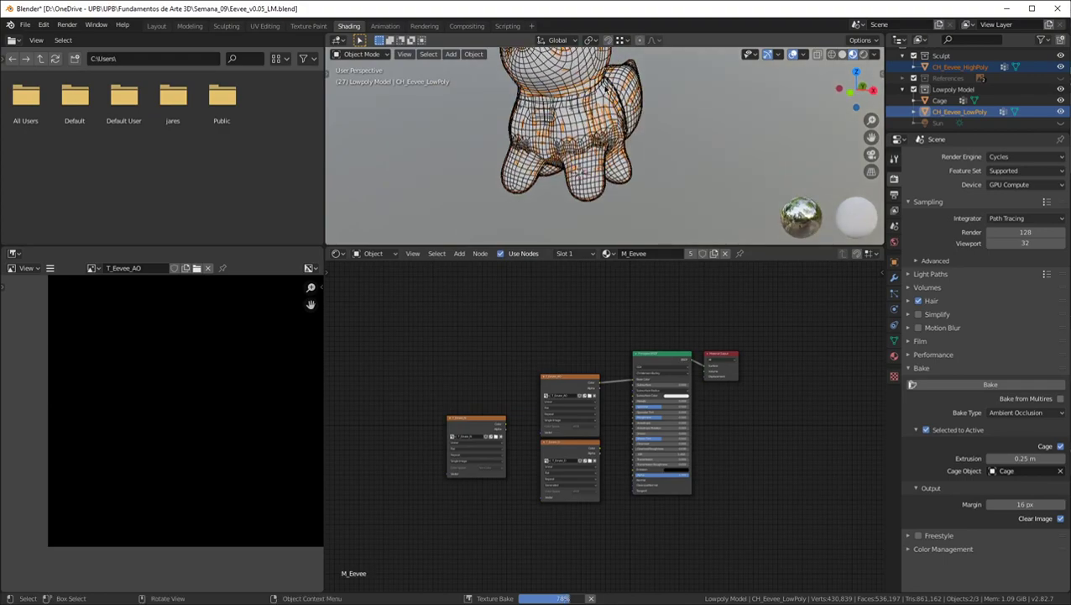
scroll(585, 120, up, 10)
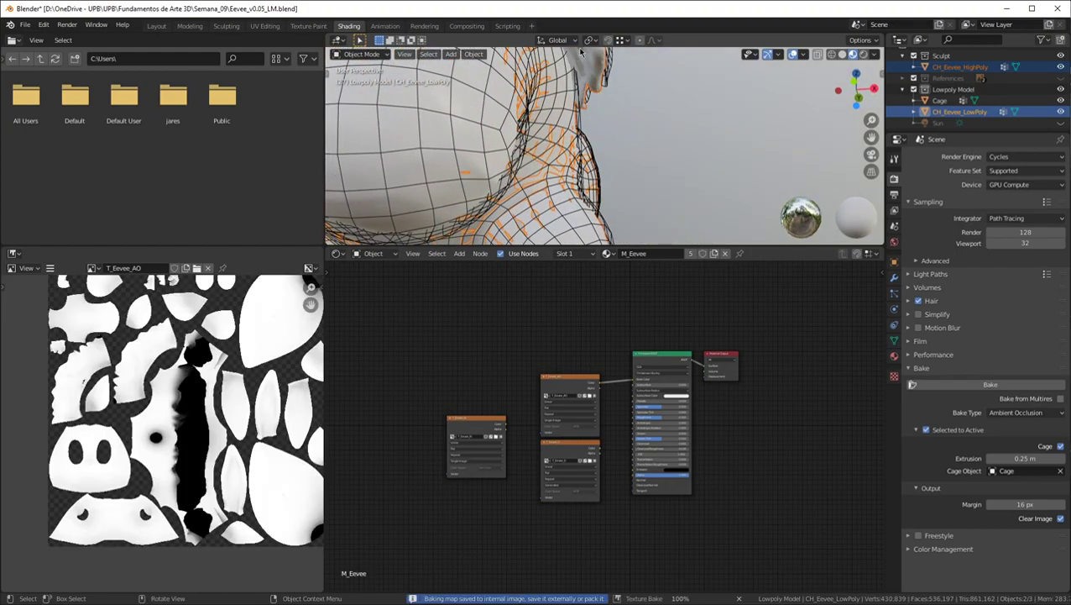
middle_drag(598, 85, 499, 44)
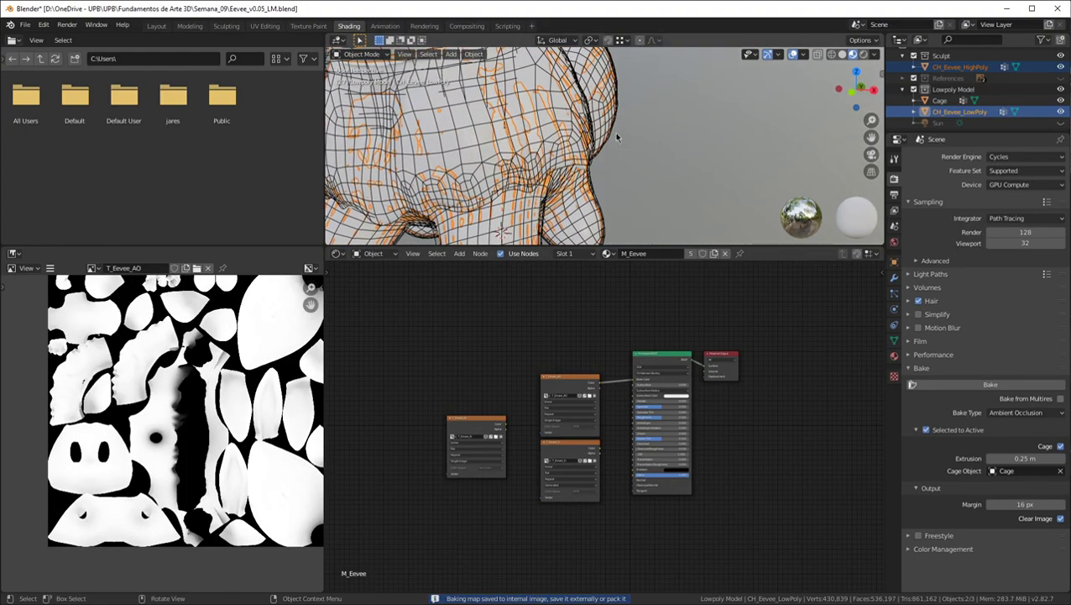
scroll(619, 94, down, 4)
middle_drag(619, 76, 649, 94)
shift+middle_drag(648, 94, 651, 151)
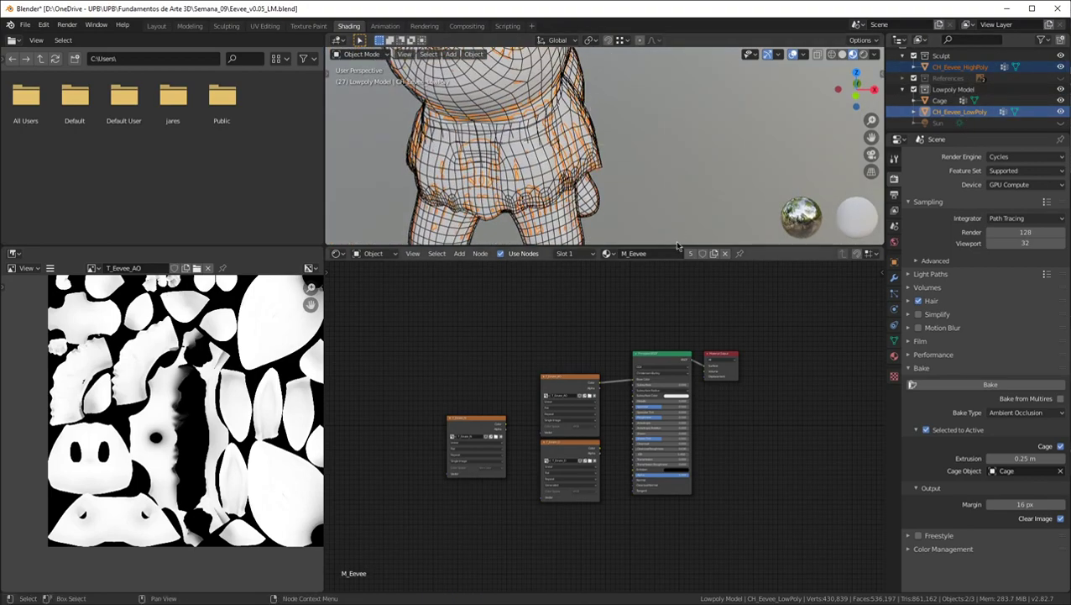
middle_drag(505, 127, 506, 99)
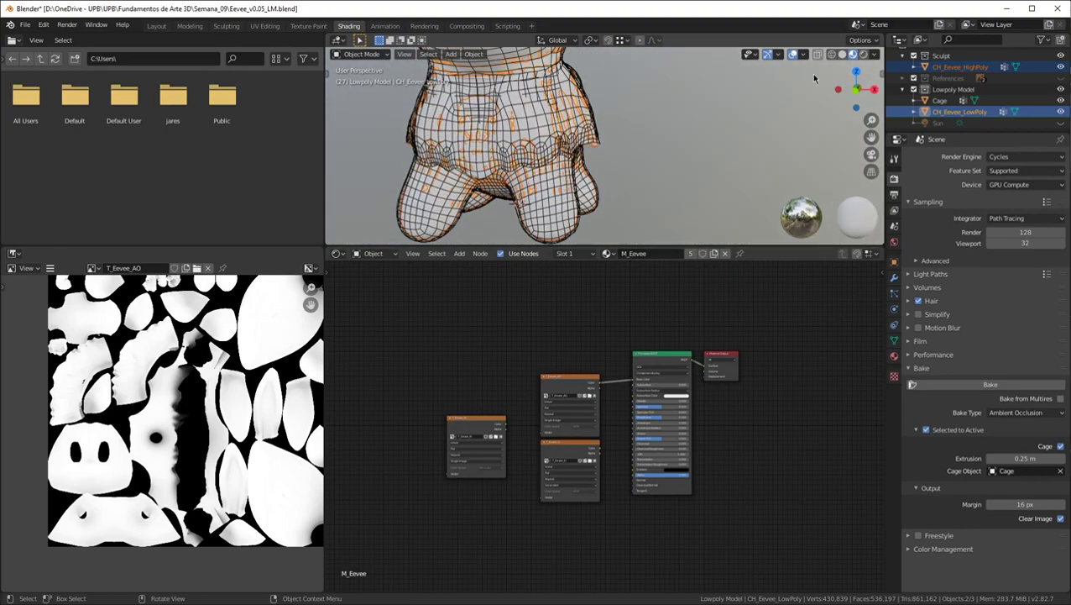
Hide CH_Eevee_HighPoly and Cage, and enlarge the 3D viewport to show the whole low-poly model with the rebaked occlusion
click(1061, 67)
click(1061, 100)
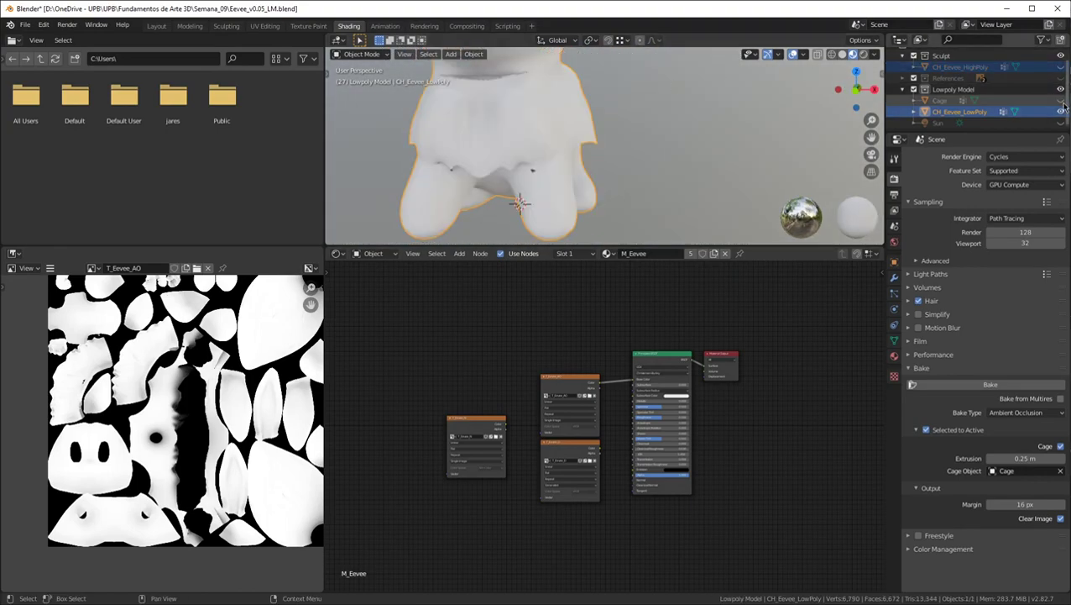
middle_drag(497, 80, 563, 111)
middle_drag(434, 147, 597, 243)
scroll(479, 141, down, 4)
drag(603, 250, 603, 347)
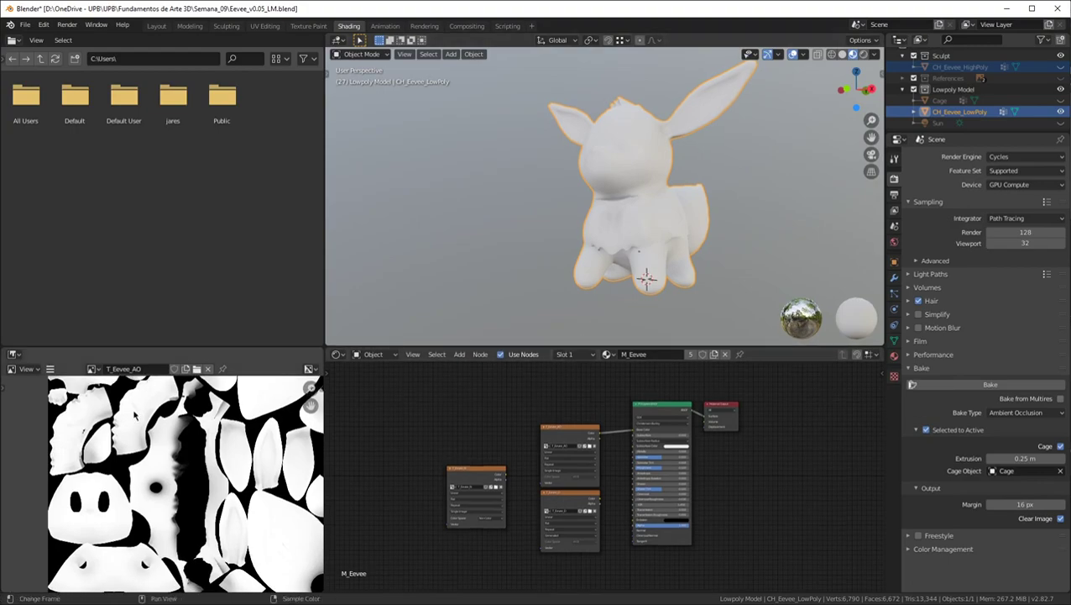
Save the baked T_Eevee_AO image to its file
click(94, 370)
click(50, 369)
mouse_move(81, 401)
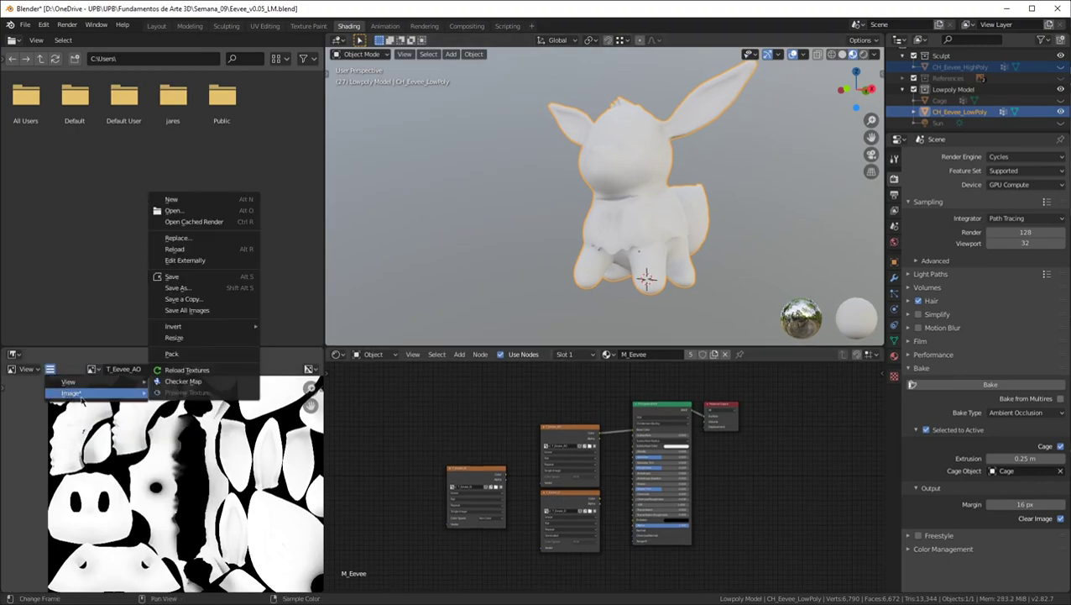
click(189, 277)
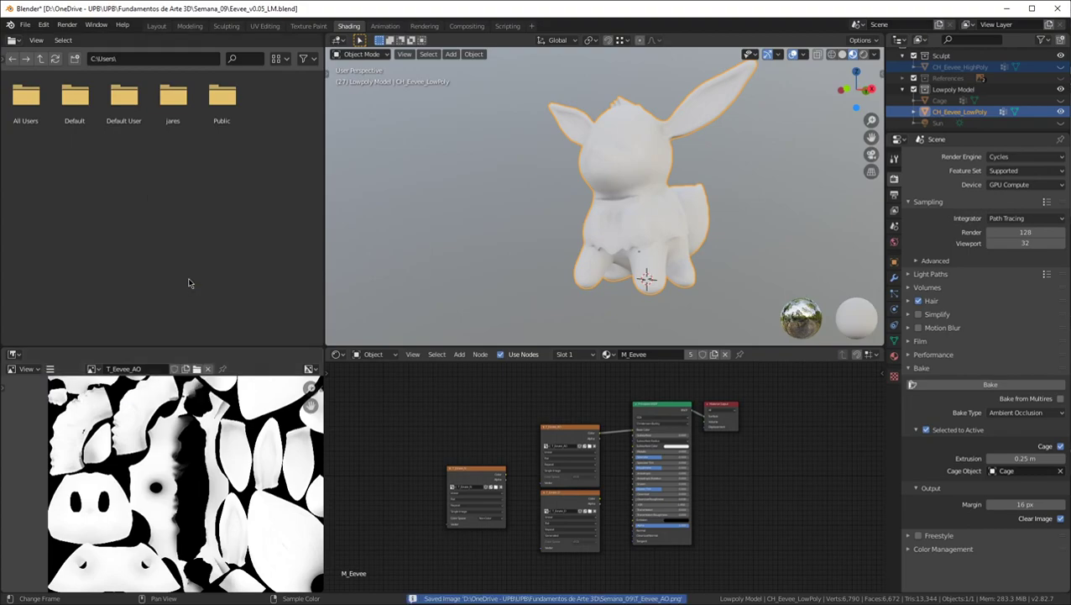
Display the T_Eevee_N normal map in the image editor and save it to its file
click(94, 370)
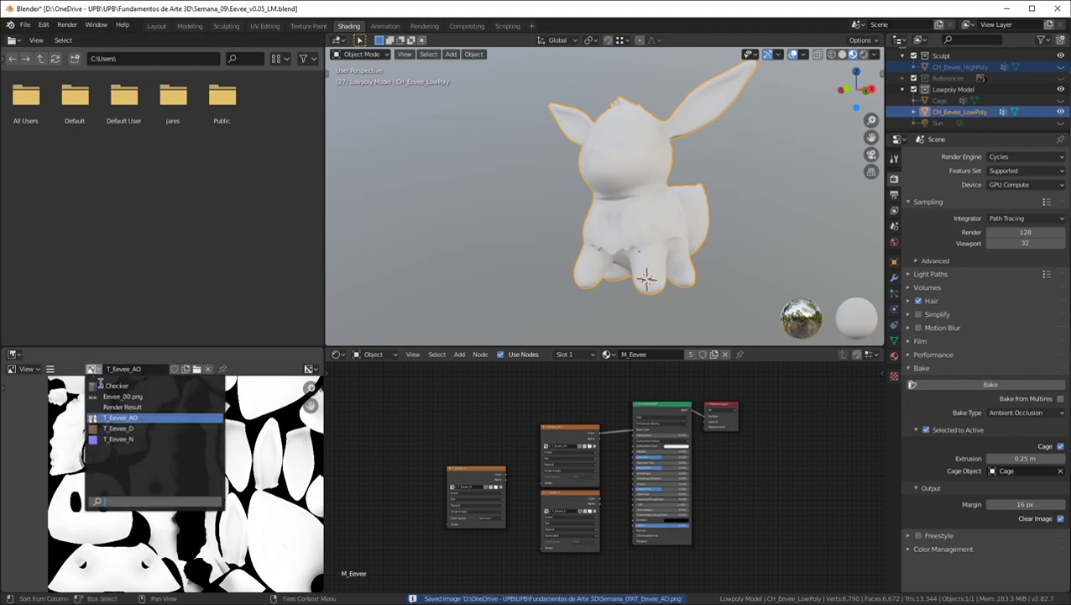
click(134, 436)
click(50, 372)
mouse_move(69, 394)
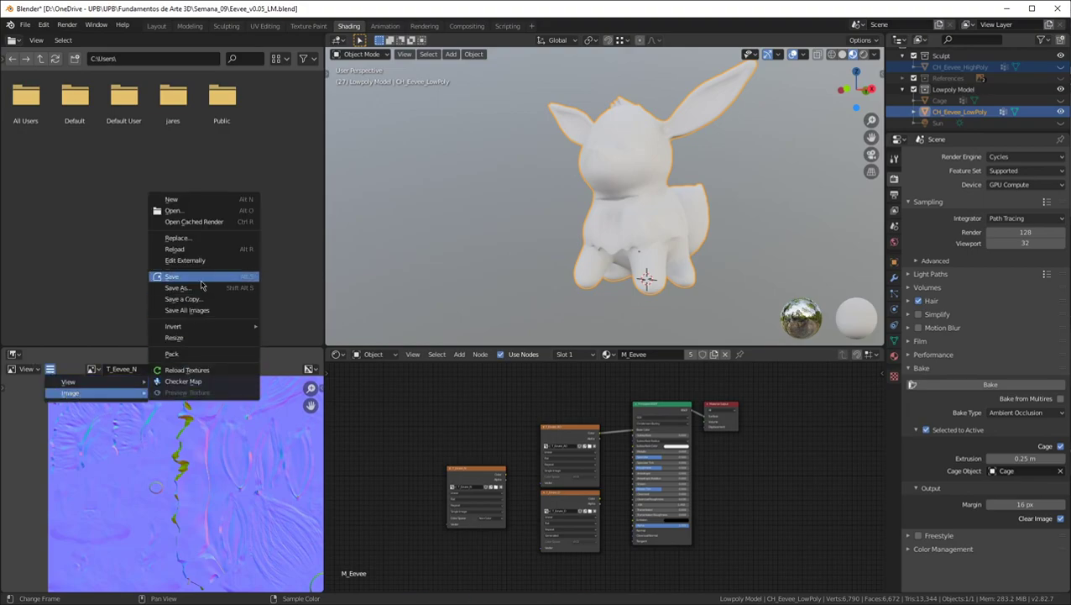
click(172, 277)
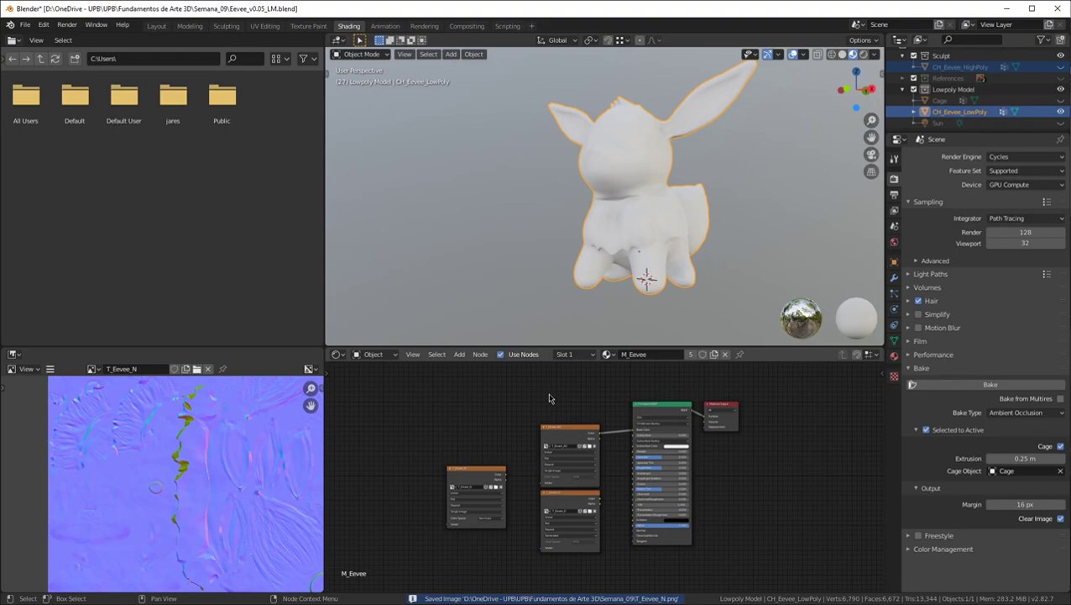
middle_drag(612, 168, 641, 122)
scroll(639, 123, up, 3)
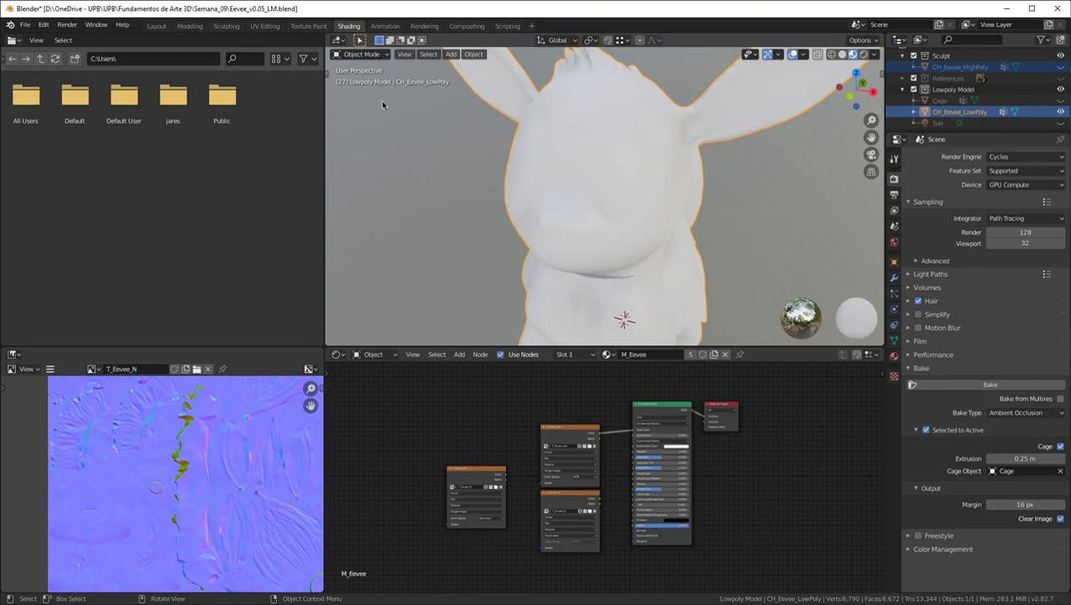
Set the Cycles bake type to Shadow
scroll(500, 475, up, 3)
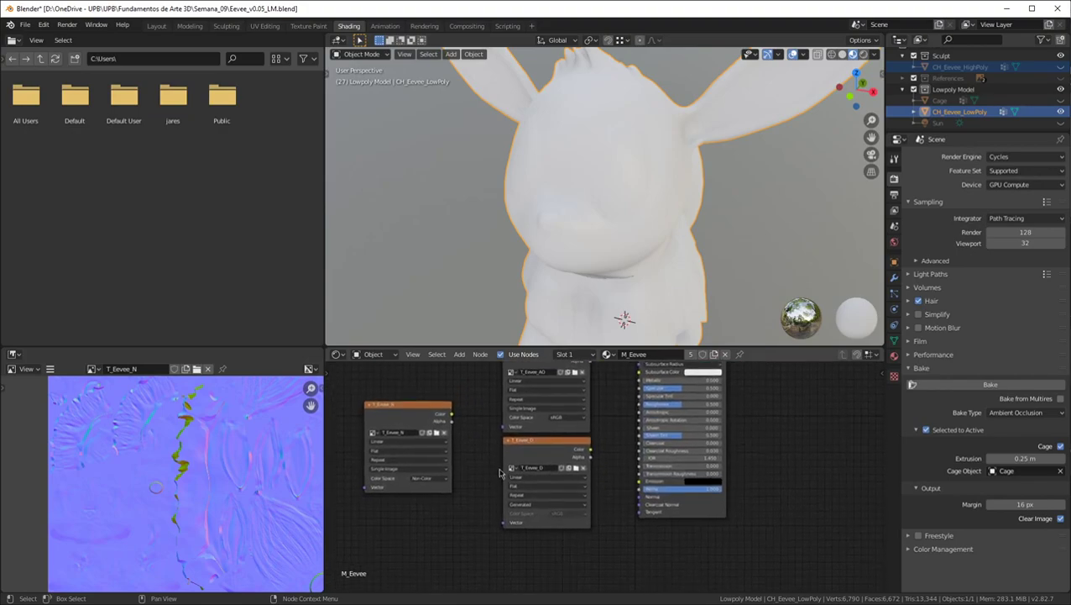
scroll(545, 455, up, 5)
scroll(443, 423, down, 6)
middle_drag(442, 423, 554, 456)
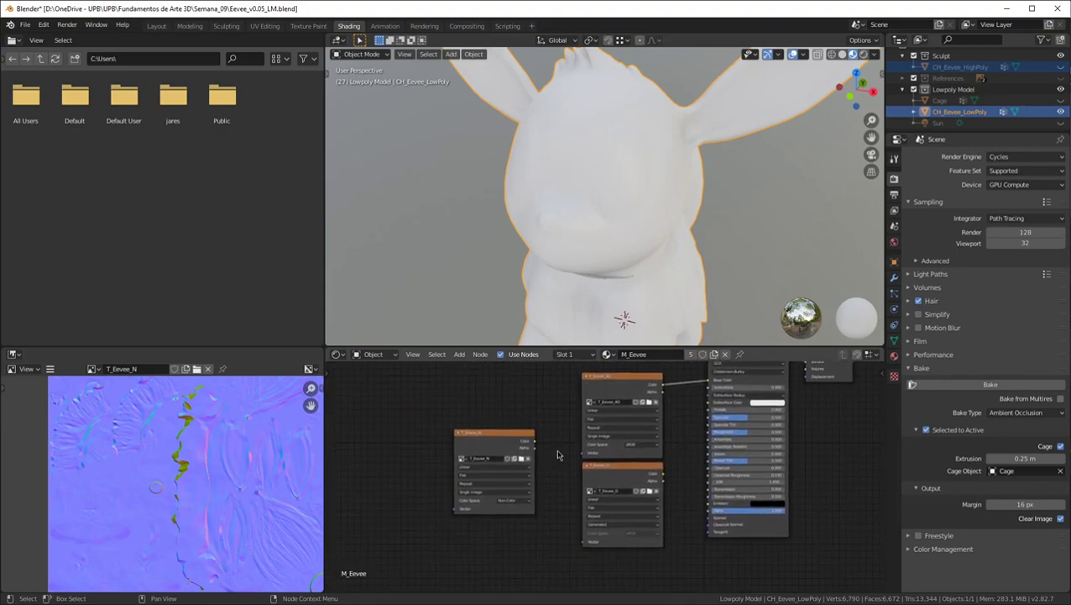
middle_drag(629, 485, 670, 426)
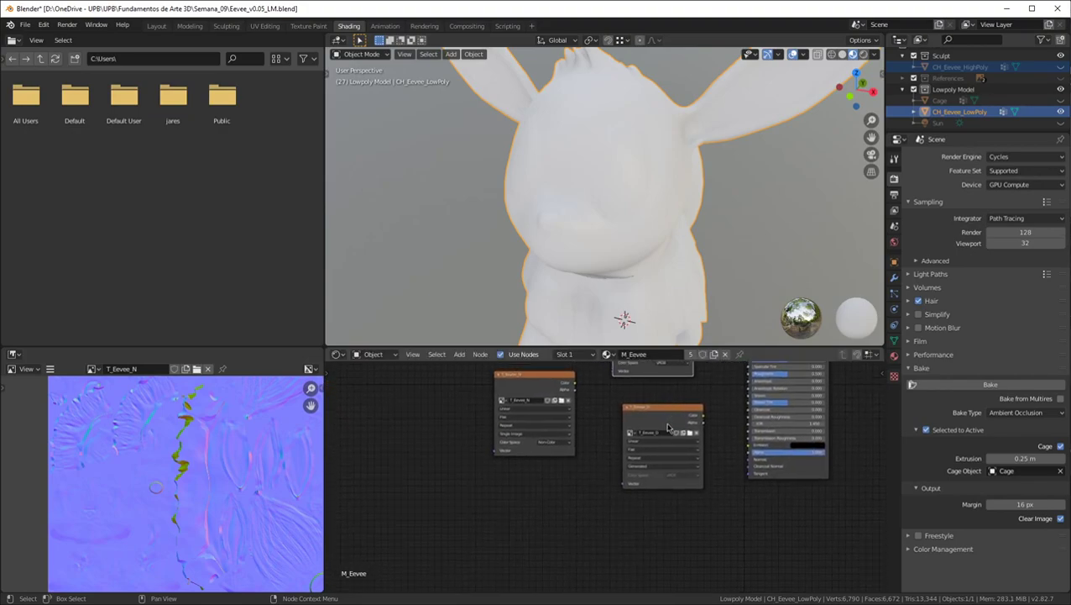
click(1046, 413)
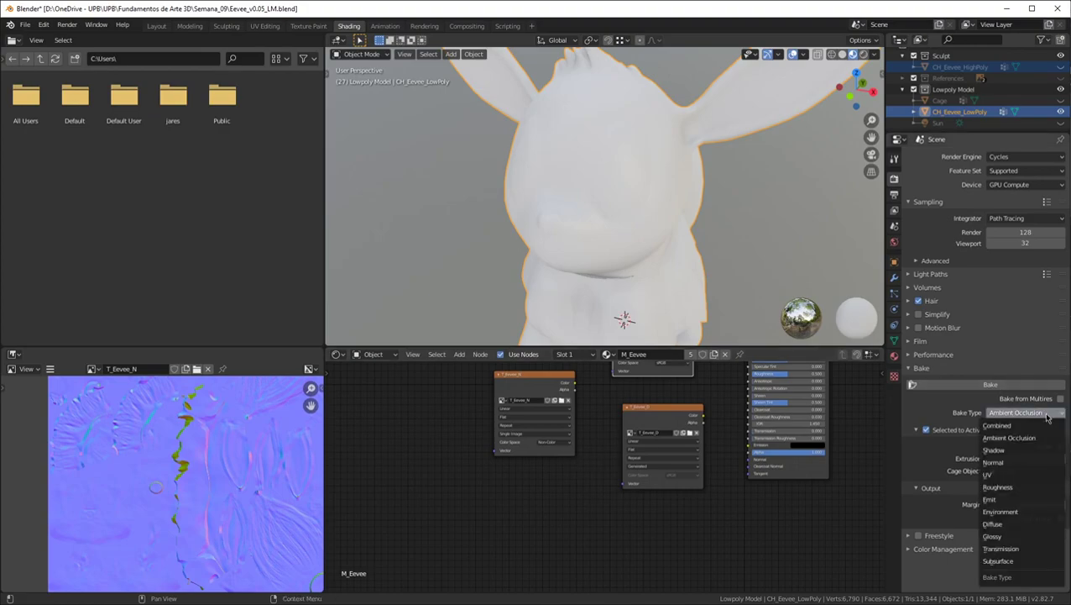
click(1006, 452)
Duplicate the T_Eevee_D image texture node and place the copy below the original
middle_drag(731, 478, 755, 497)
click(694, 436)
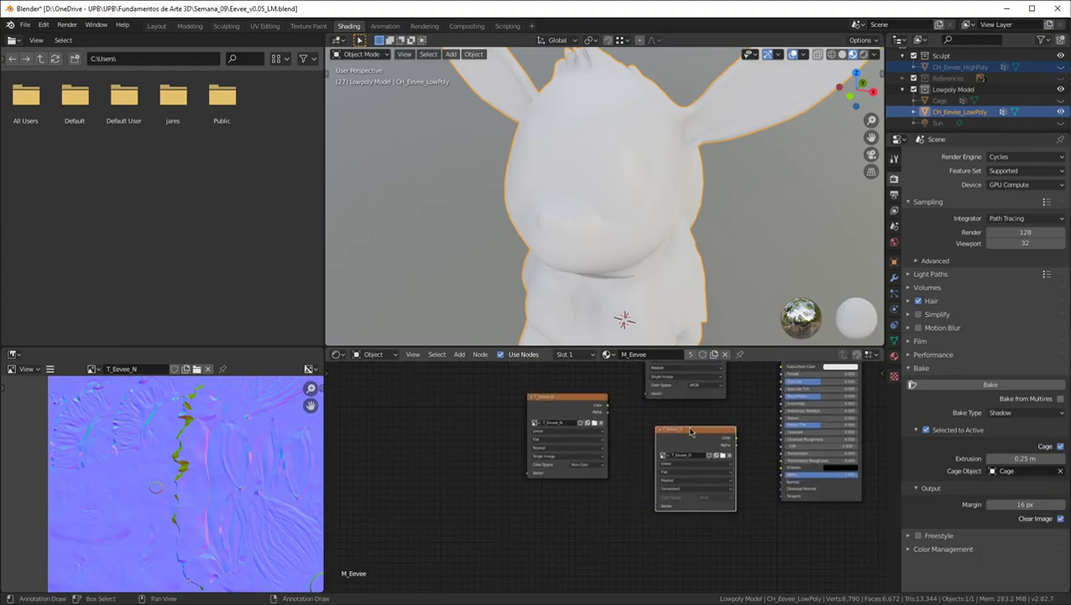
middle_drag(686, 430, 663, 377)
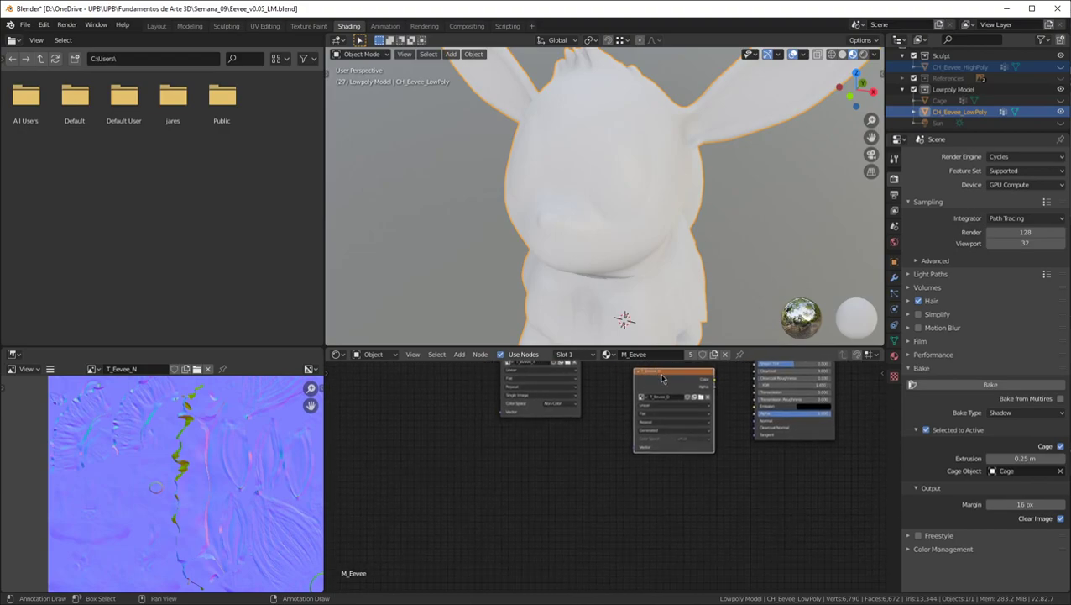
key(shift+d)
click(663, 502)
Create a new blank 2048 × 2048 px image named T_Eevee_Shadow in the duplicated texture node, without alpha
scroll(663, 502, up, 3)
scroll(664, 502, up, 1)
double_click(660, 495)
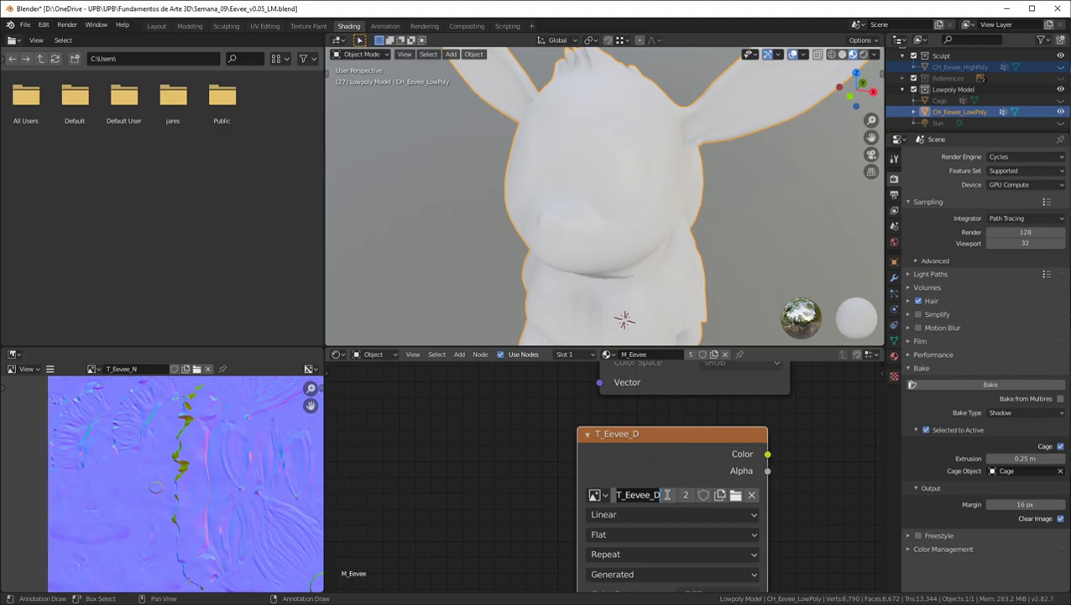
click(720, 495)
click(719, 495)
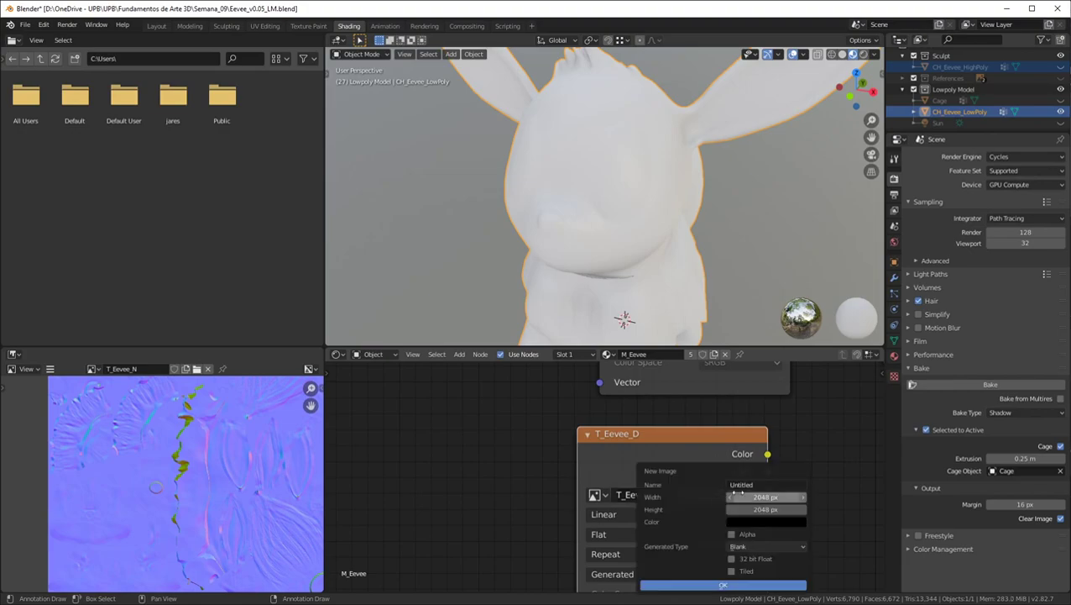
click(761, 485)
text(T_Eevee)
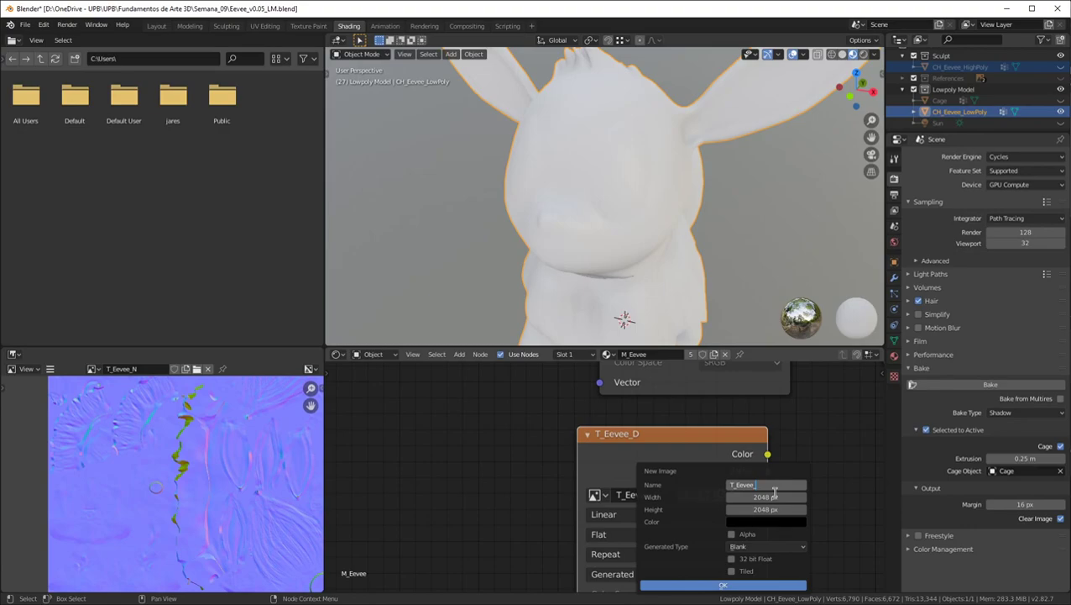
text(_Shadow)
key(Return)
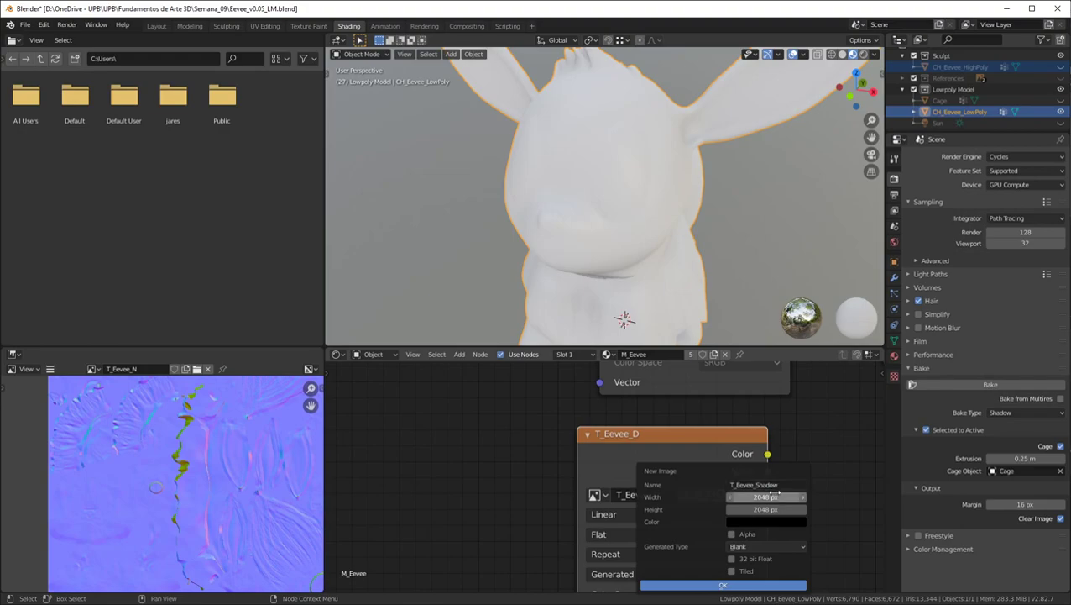
click(745, 585)
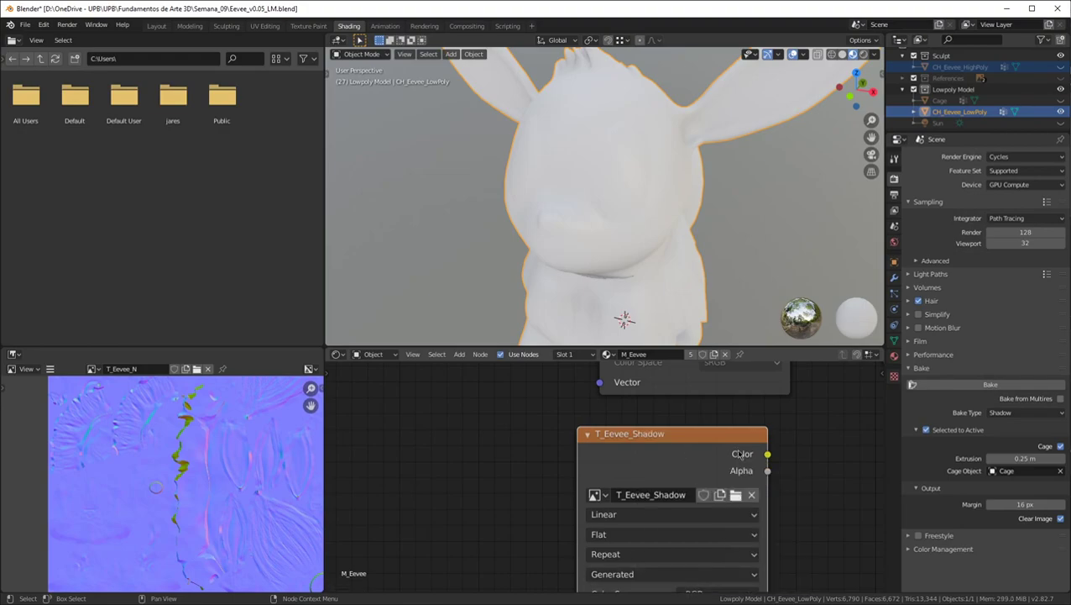
Unhide the Cage and CH_Eevee_HighPoly objects for the shadow bake
click(1062, 101)
click(1061, 67)
scroll(650, 170, down, 5)
scroll(650, 170, up, 4)
middle_drag(702, 216, 641, 184)
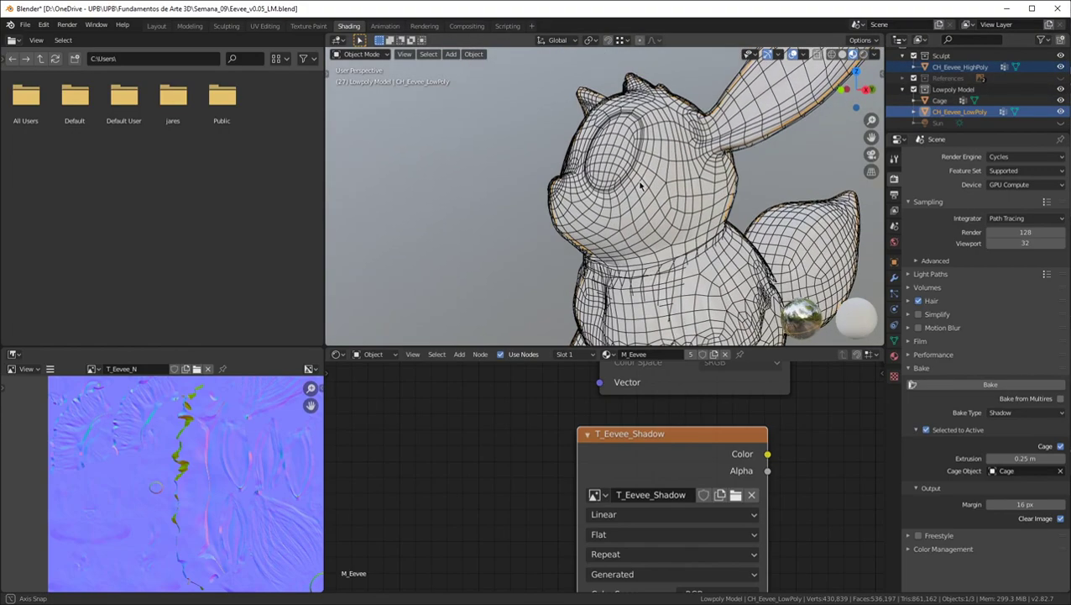
scroll(425, 441, down, 3)
middle_drag(474, 438, 552, 509)
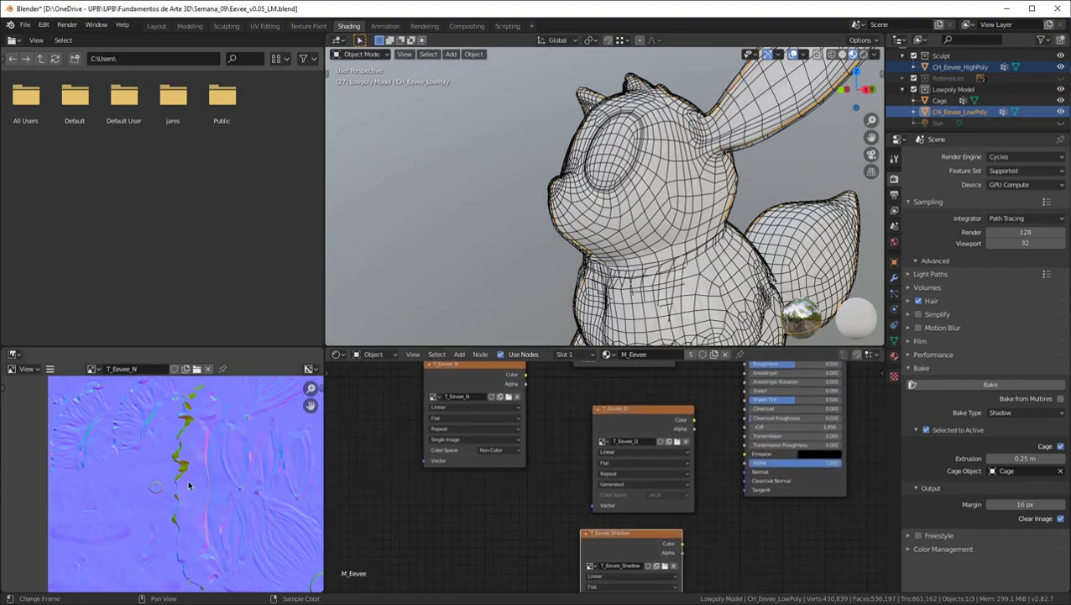
middle_drag(259, 413, 231, 478)
scroll(709, 436, down, 1)
middle_drag(709, 437, 702, 562)
scroll(558, 414, down, 2)
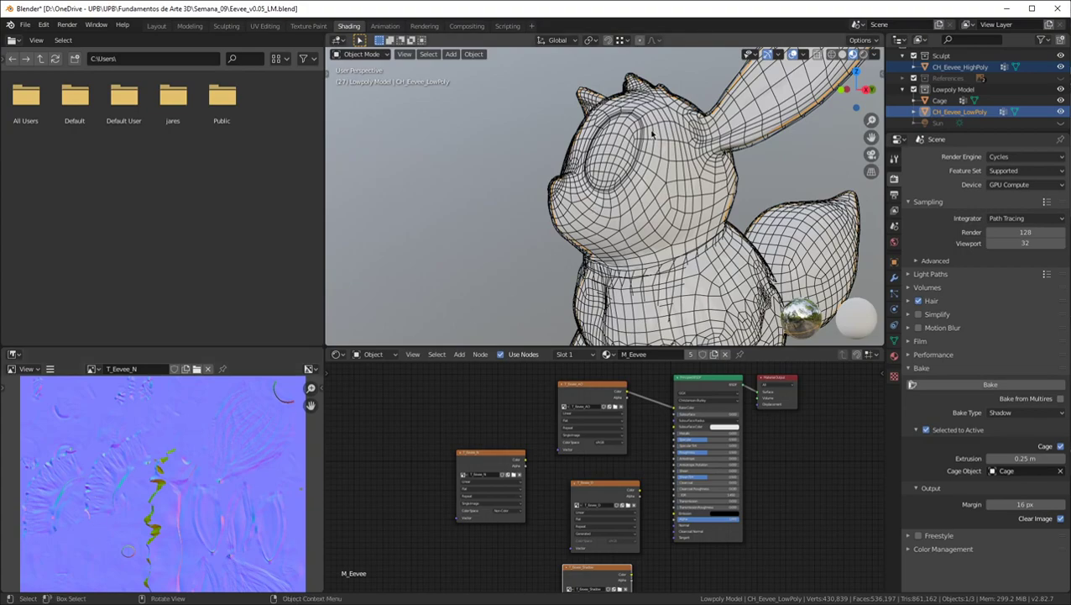
scroll(652, 134, down, 2)
scroll(722, 239, up, 2)
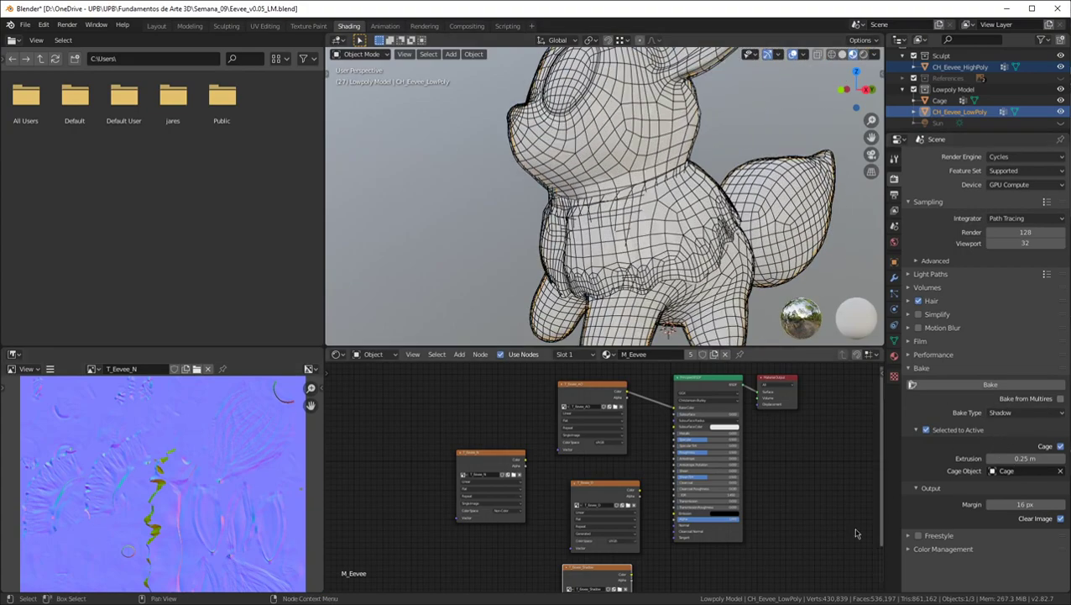
Select CH_Eevee_HighPoly with CH_Eevee_LowPoly as the active object, and bake the shadow map into T_Eevee_Shadow
click(1002, 385)
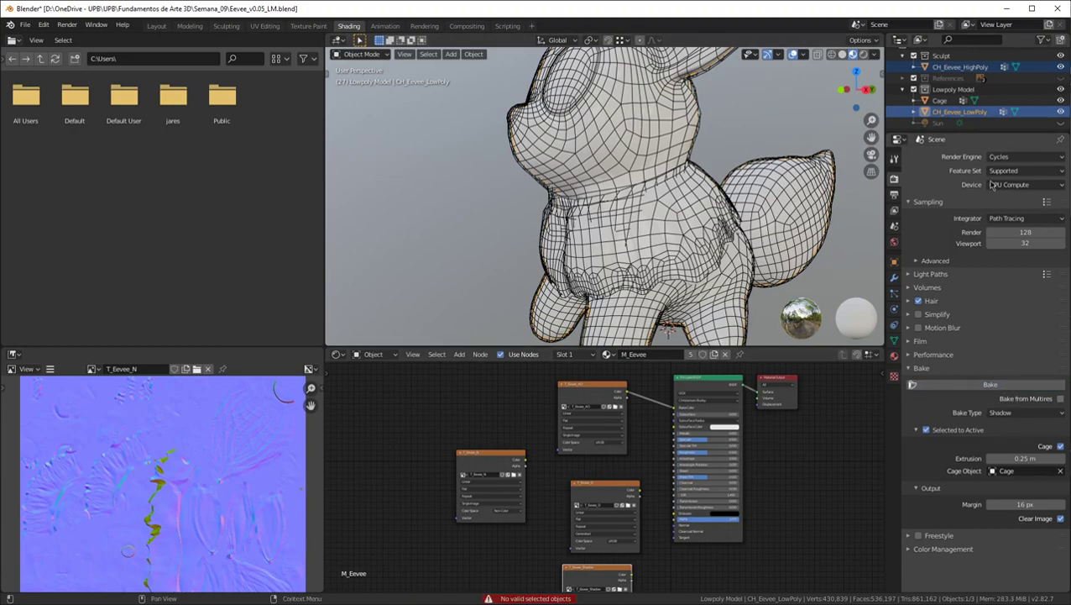
click(955, 67)
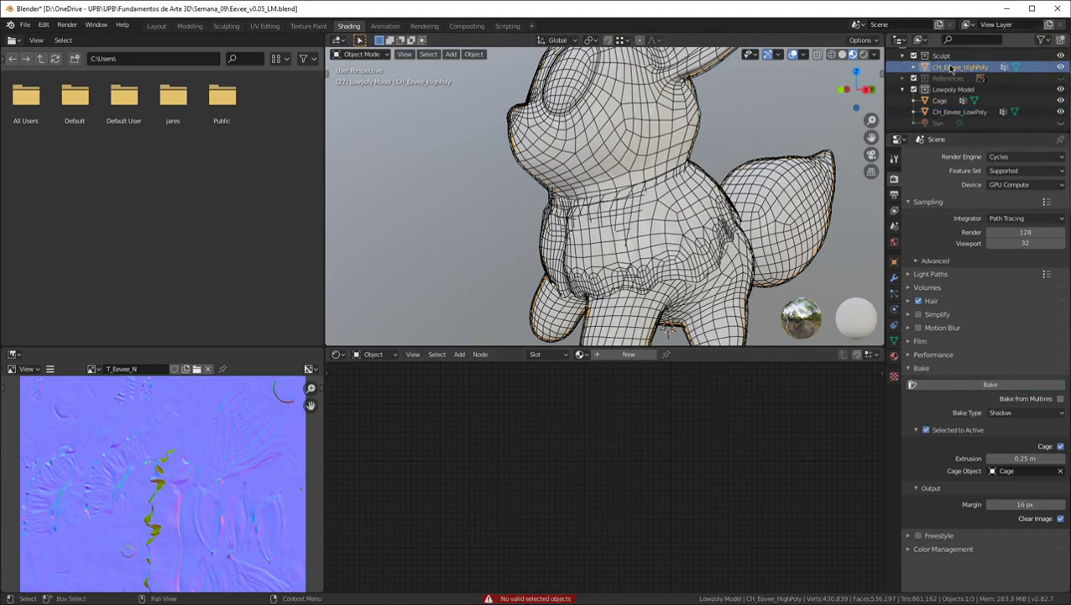
shift+click(963, 113)
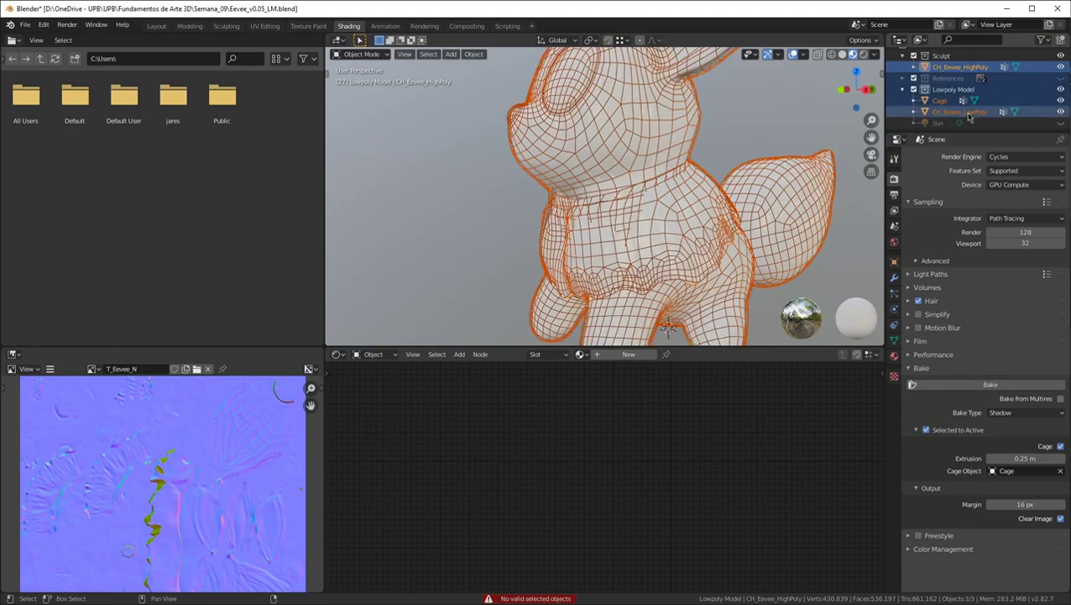
click(956, 68)
ctrl+click(962, 111)
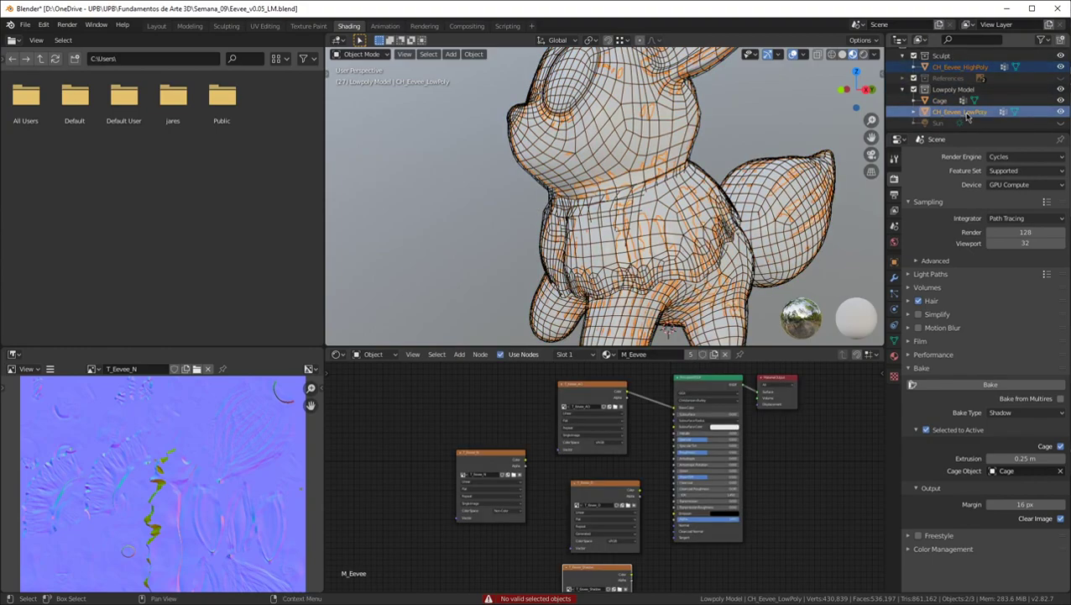
click(968, 387)
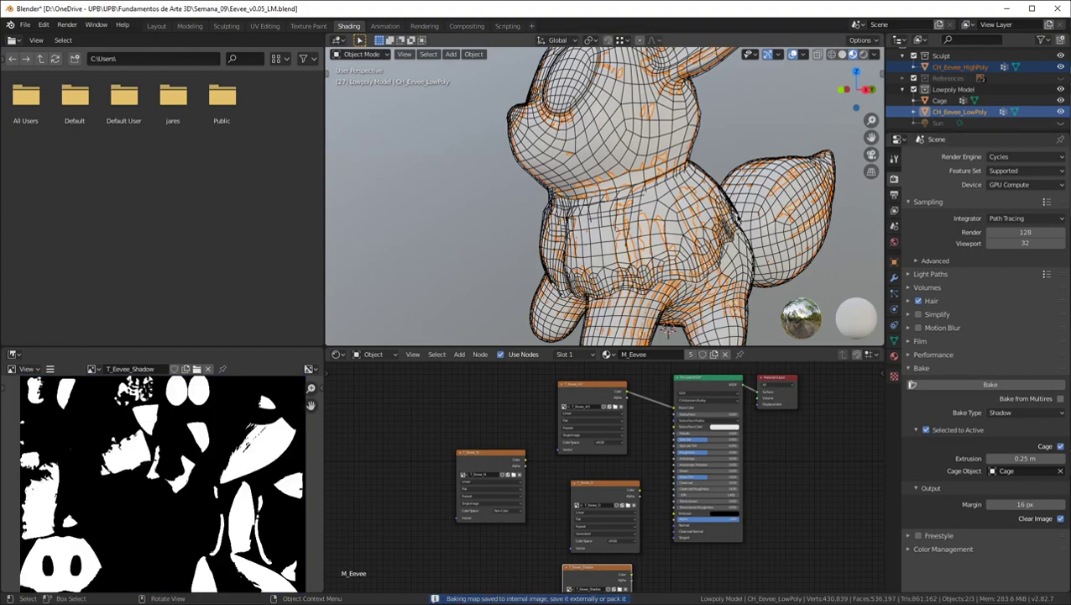
Hide CH_Eevee_HighPoly and Cage so that only the low-poly model is shown
click(1060, 66)
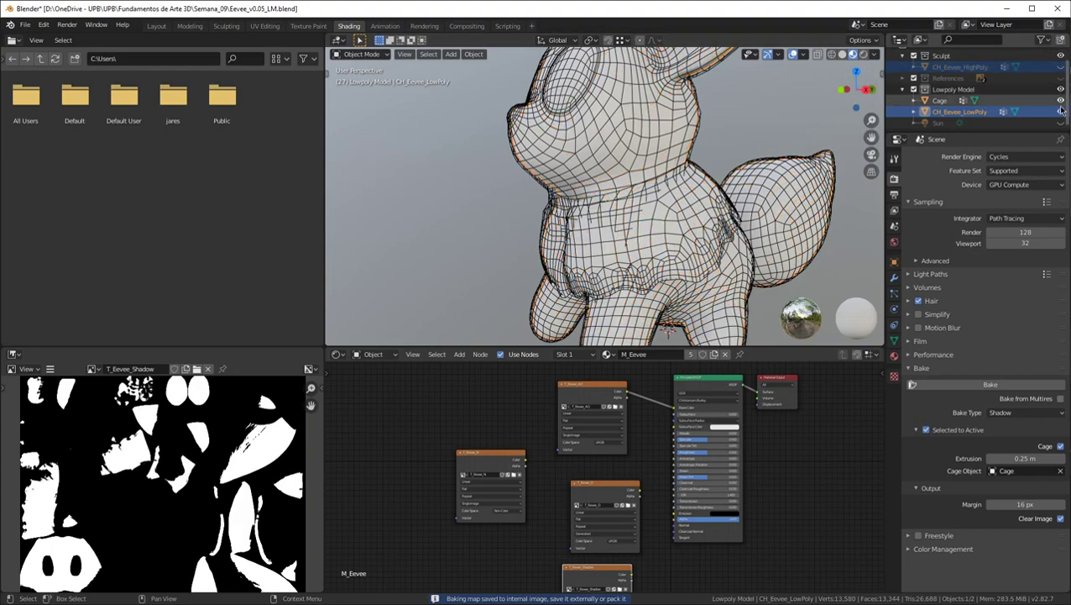
click(1061, 100)
scroll(577, 158, down, 1)
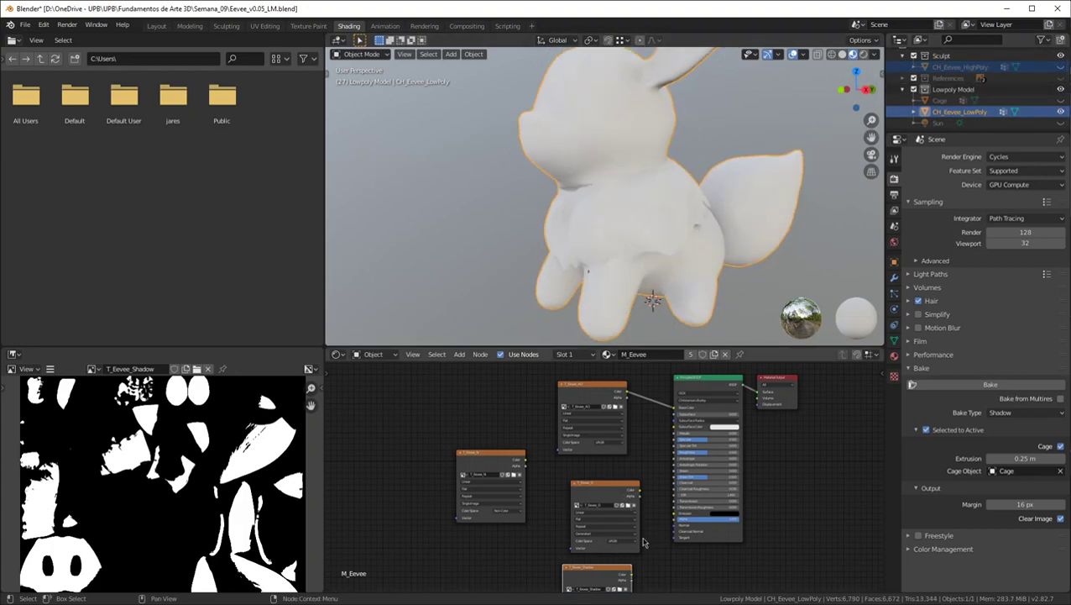
Move the T_Eevee_N and T_Eevee_D nodes aside, and connect the T_Eevee_Shadow color to the Principled shader's Base Color
drag(606, 476, 484, 500)
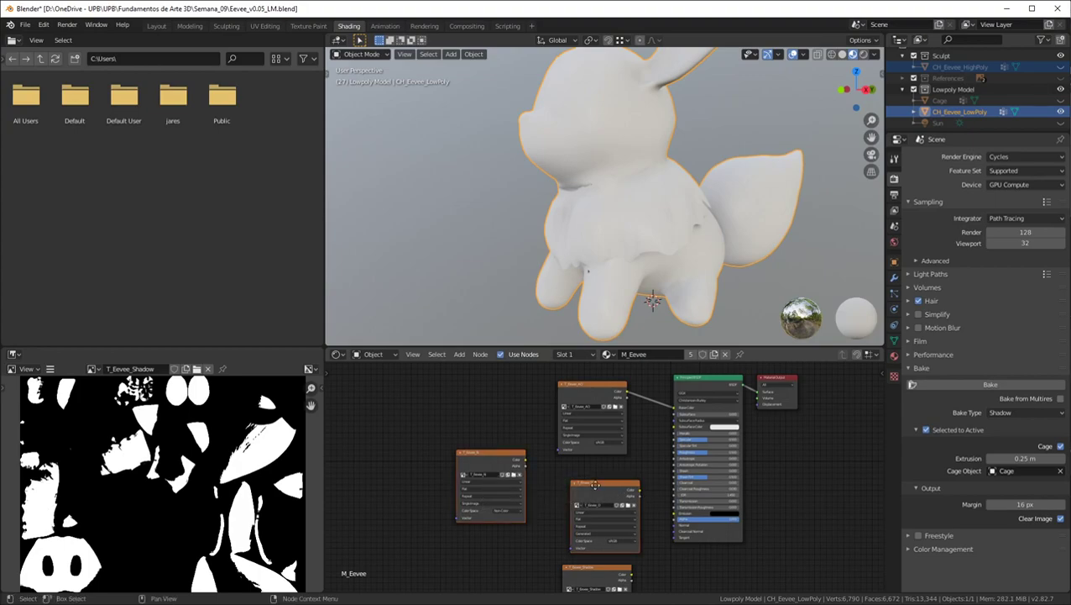
drag(608, 485, 460, 466)
click(593, 574)
drag(593, 576, 673, 414)
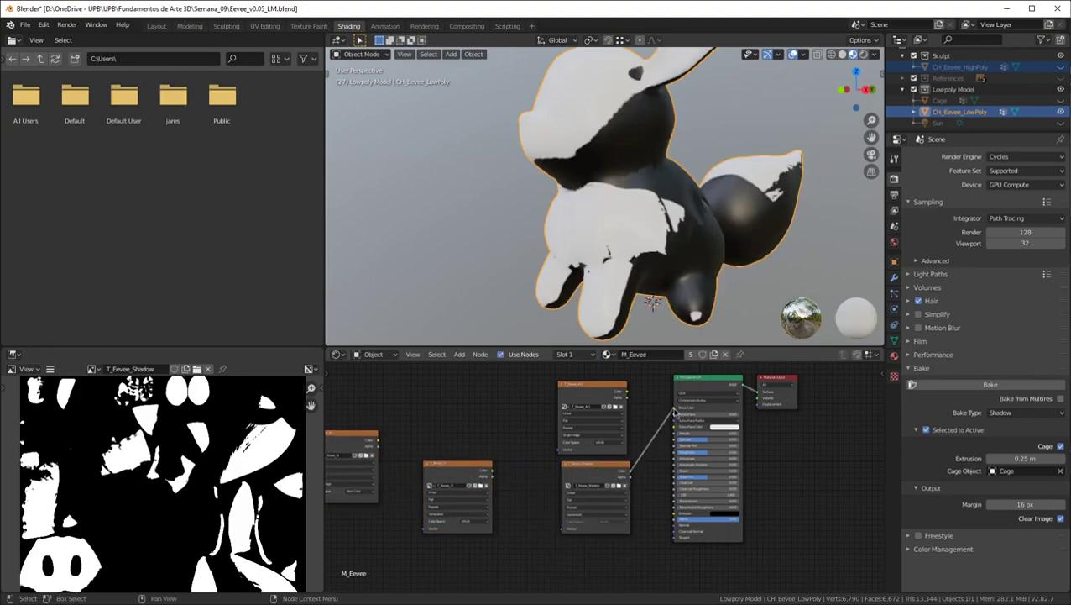
middle_drag(648, 240, 716, 224)
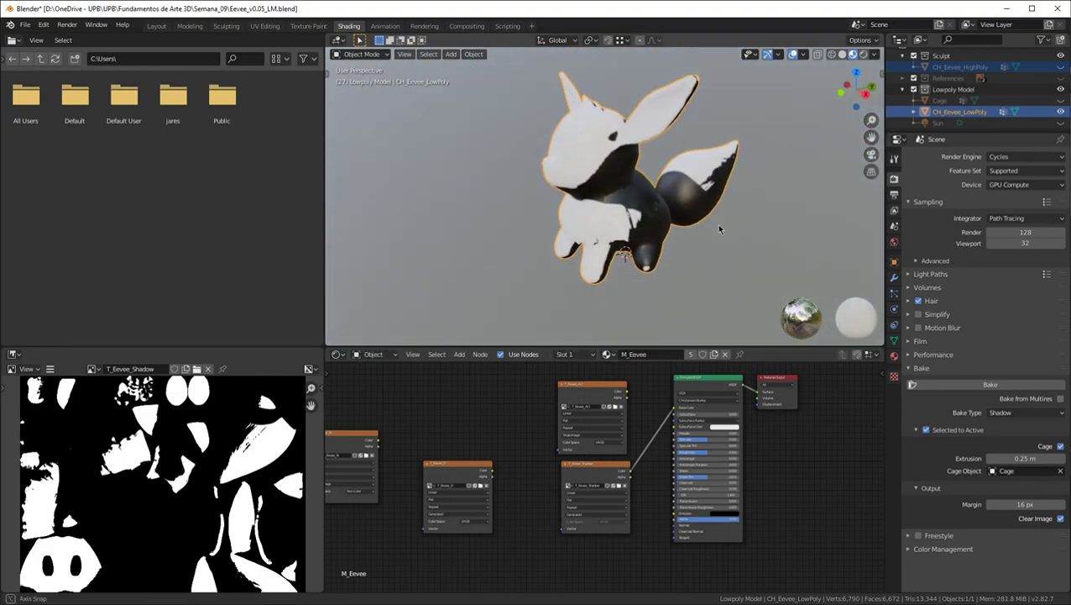
middle_drag(660, 182, 622, 186)
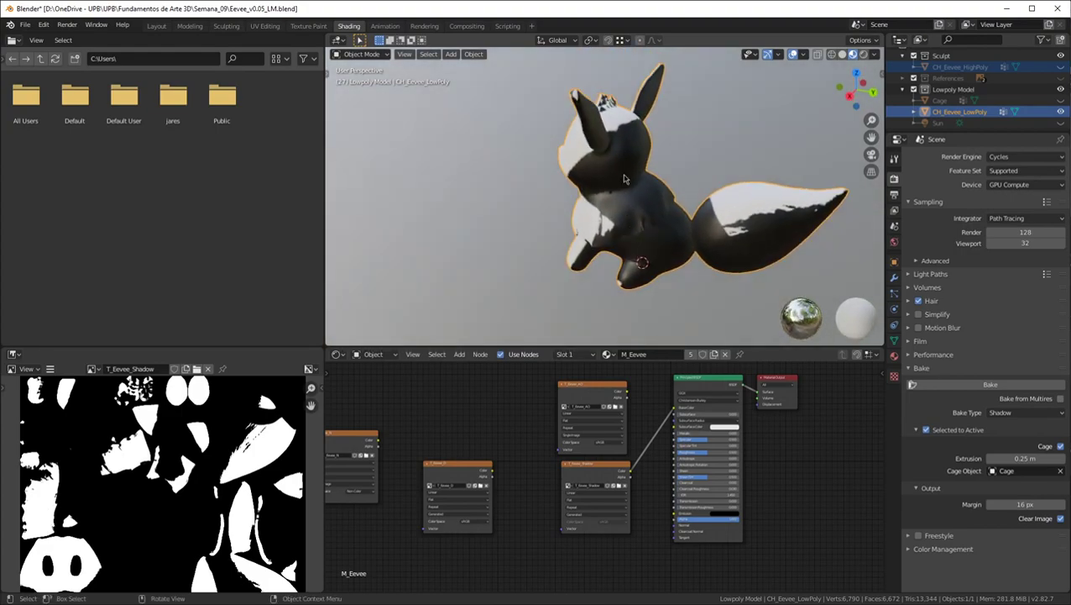
middle_drag(547, 172, 659, 160)
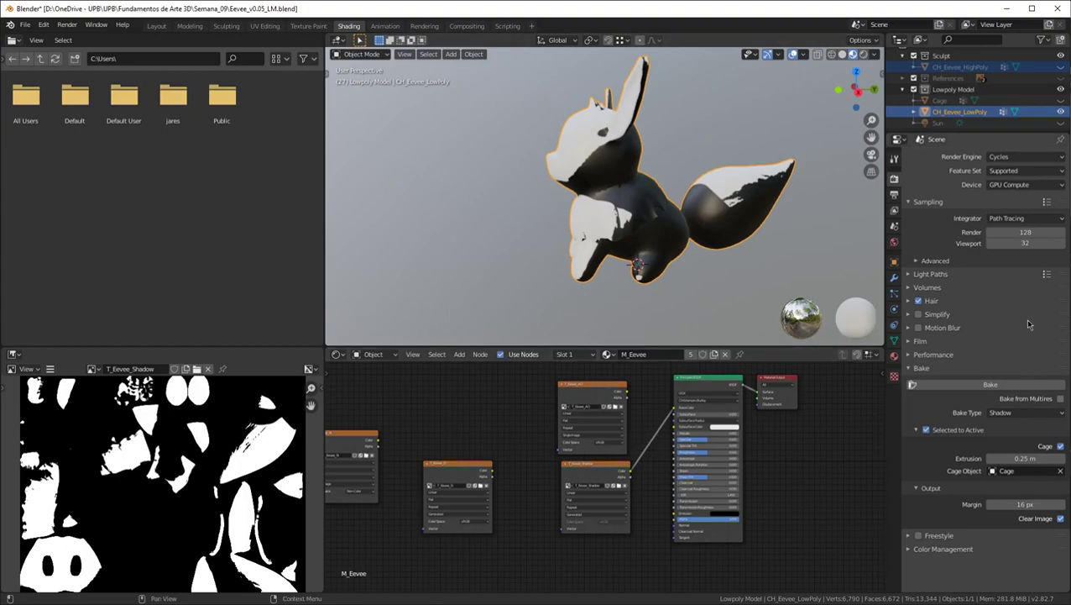
Review the available bake types and the World's background color and strength settings
click(1054, 415)
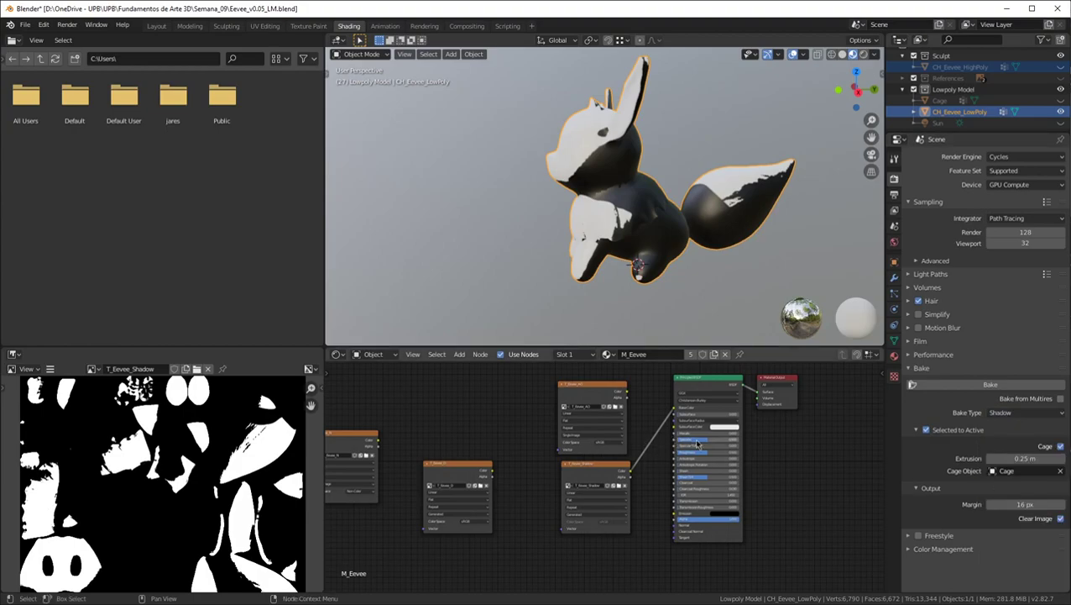
click(1019, 413)
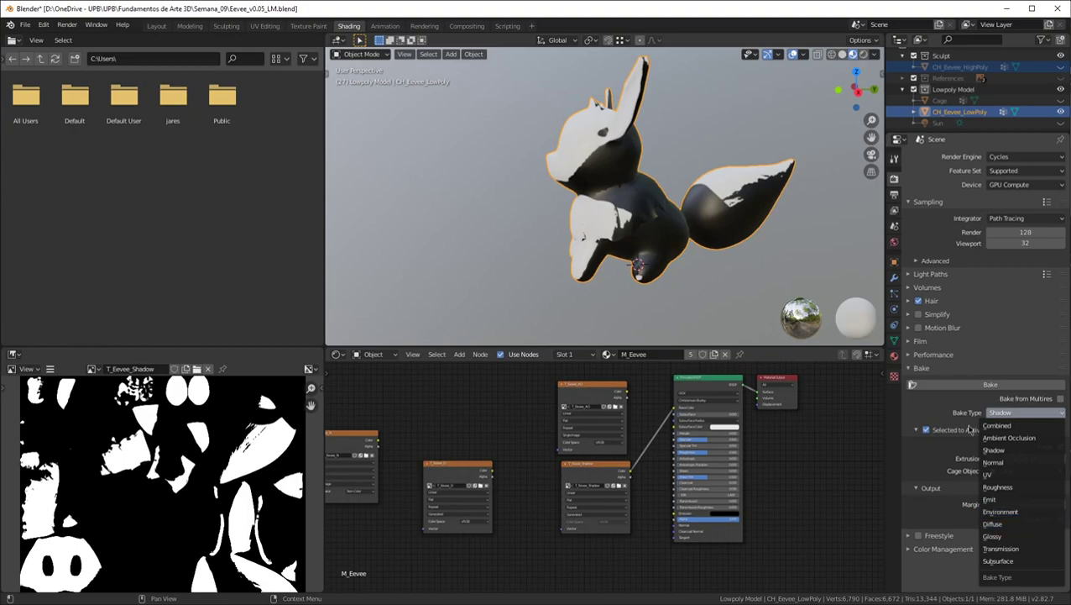
click(1031, 513)
click(894, 242)
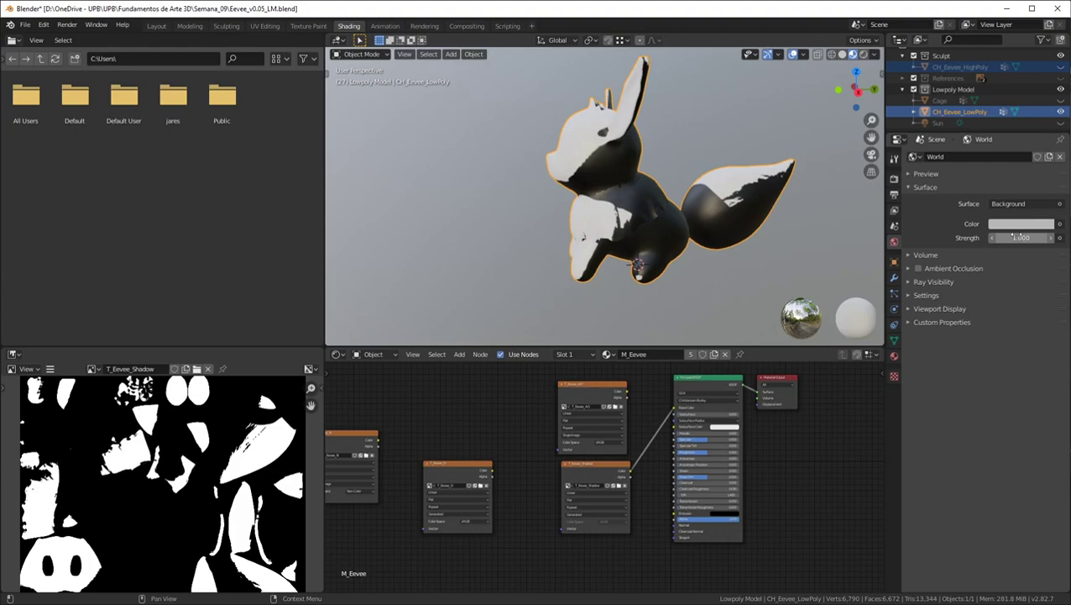
click(895, 178)
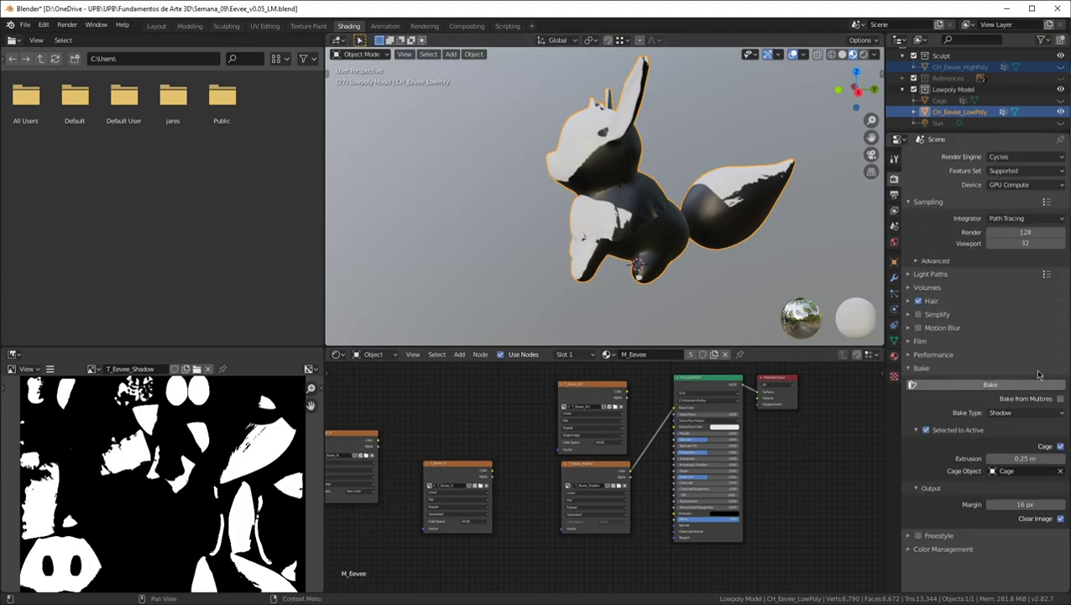
click(1036, 414)
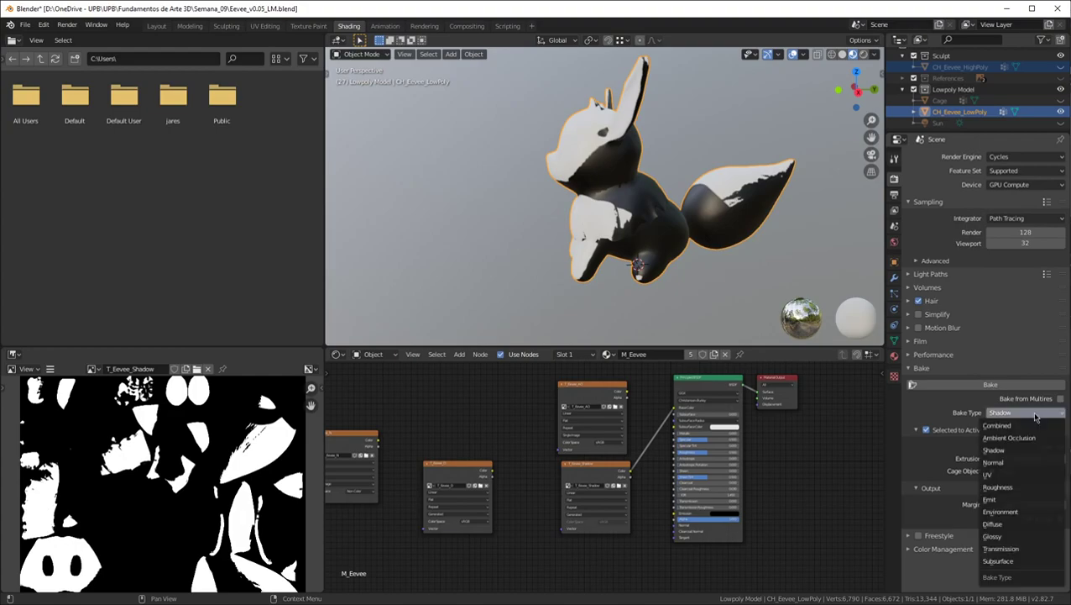